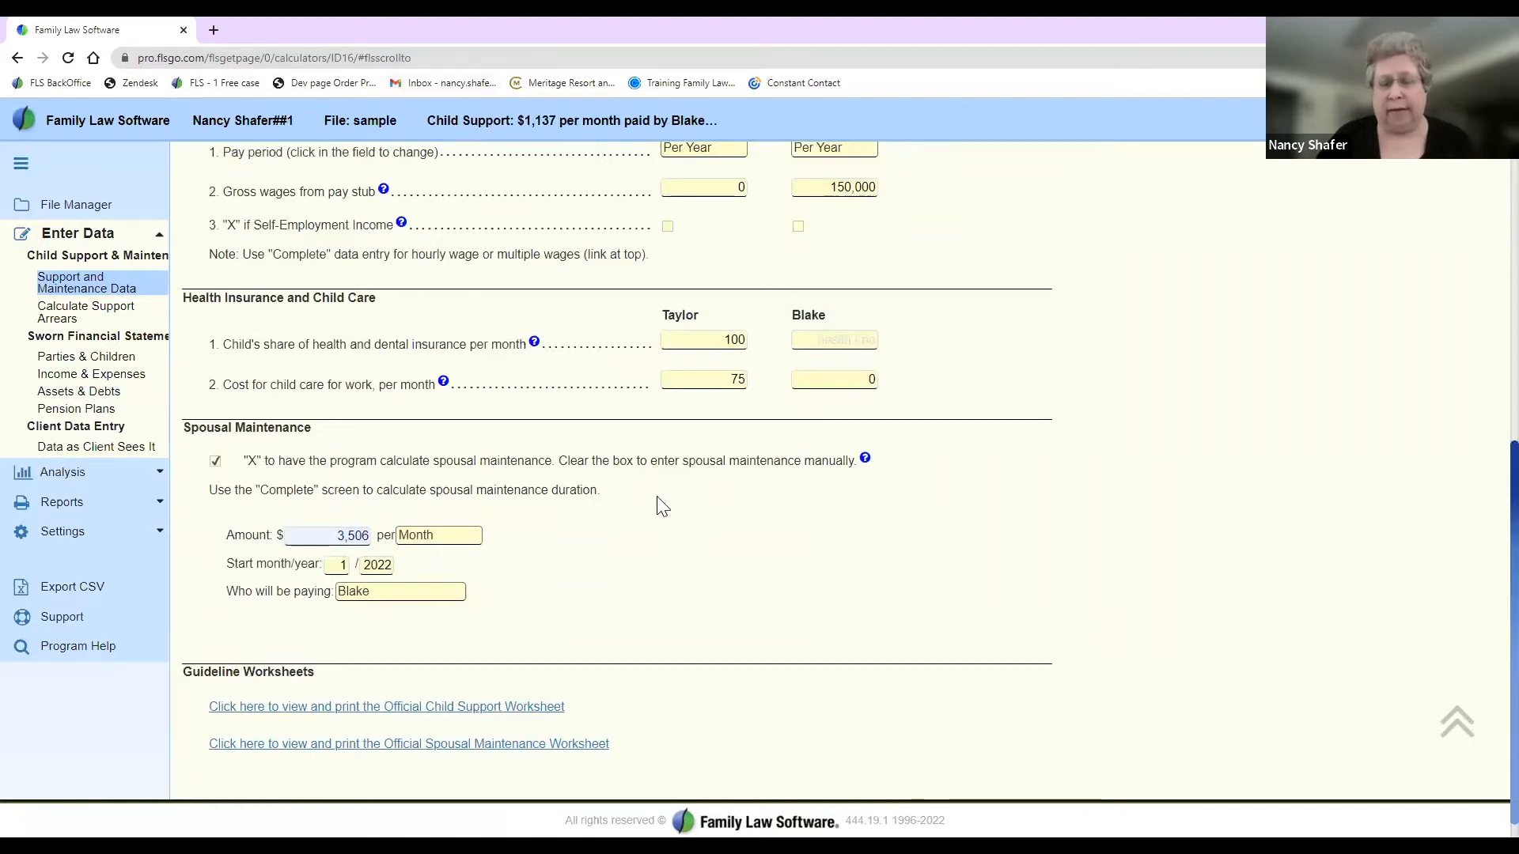
pyautogui.scroll(7, 663, 507)
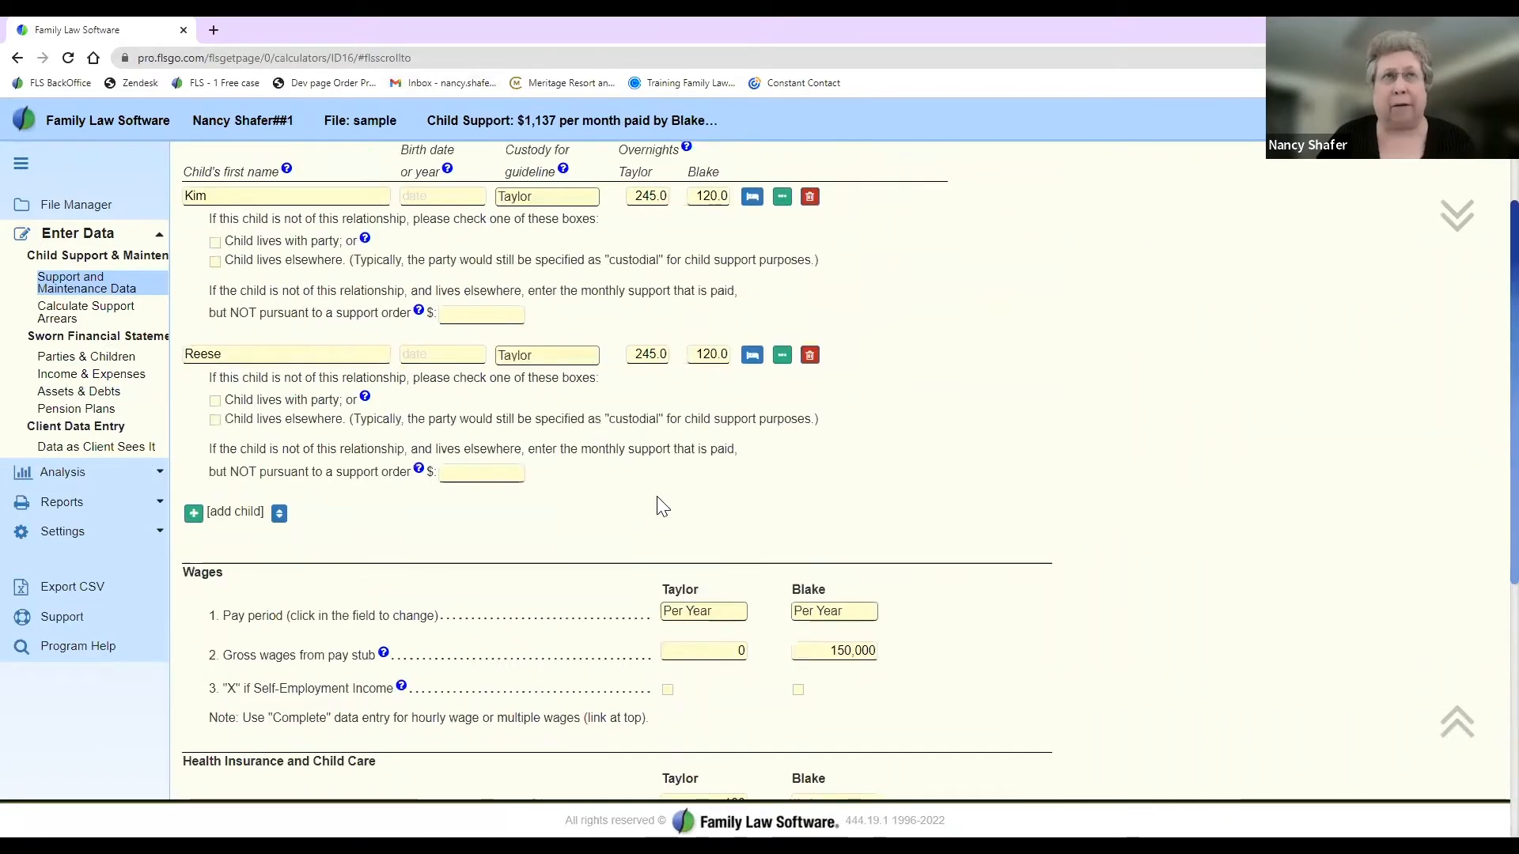
pyautogui.scroll(1, 419, 354)
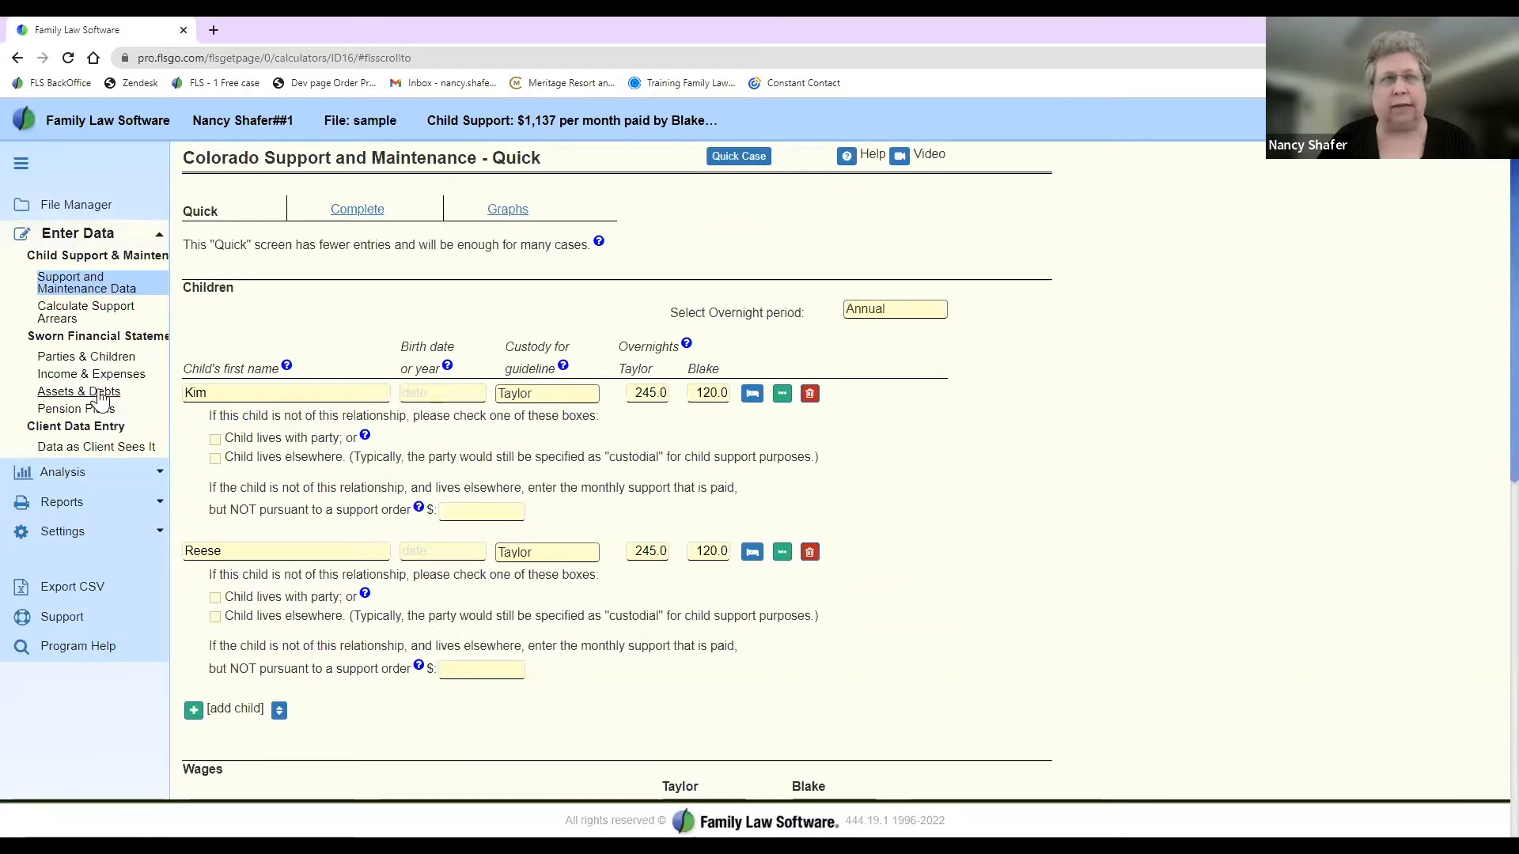
pyautogui.click(64, 240)
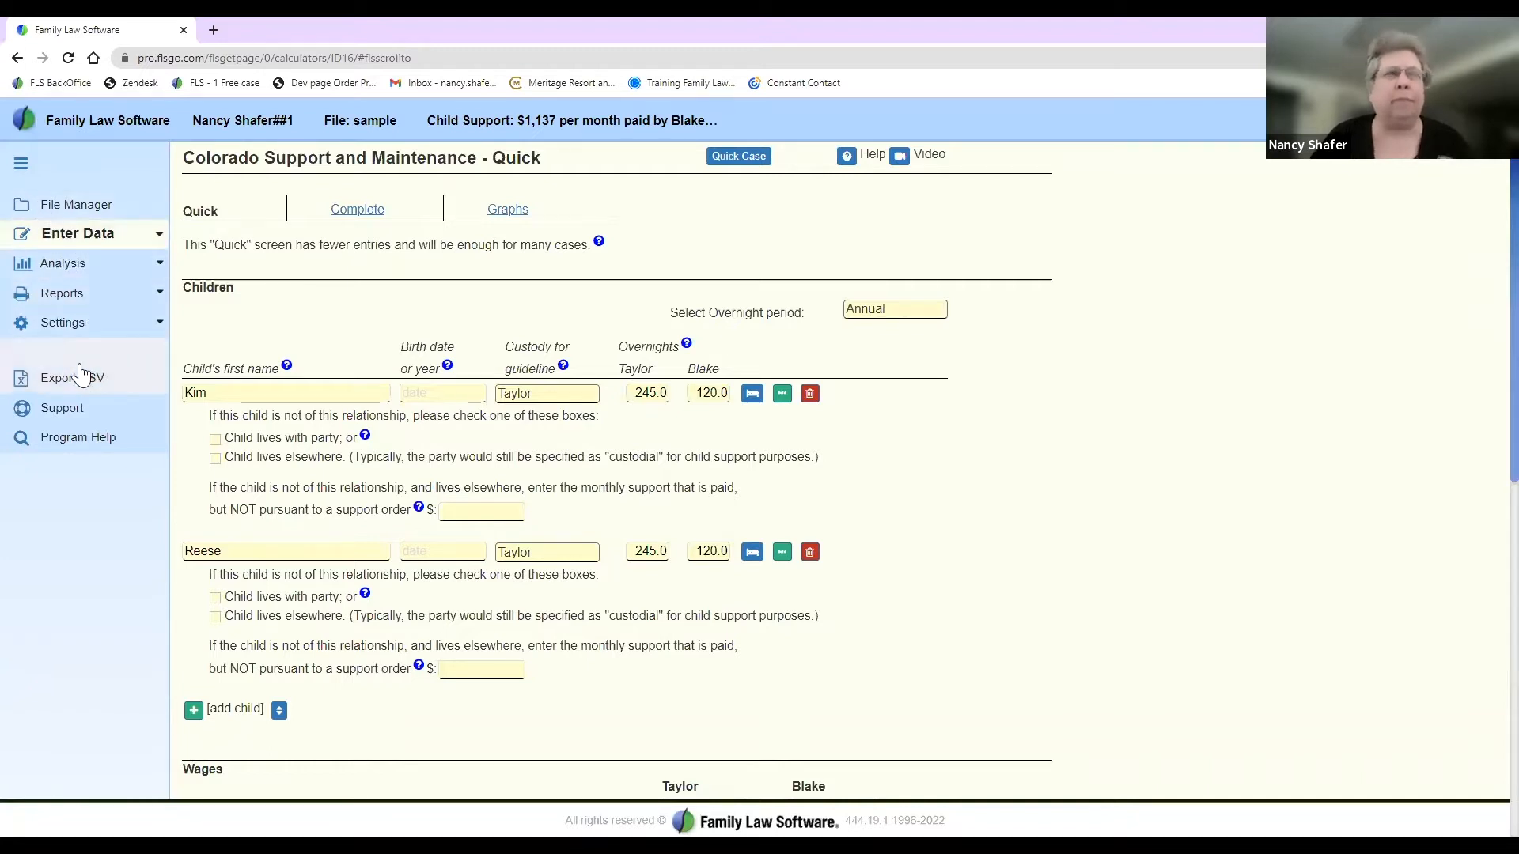
pyautogui.click(67, 340)
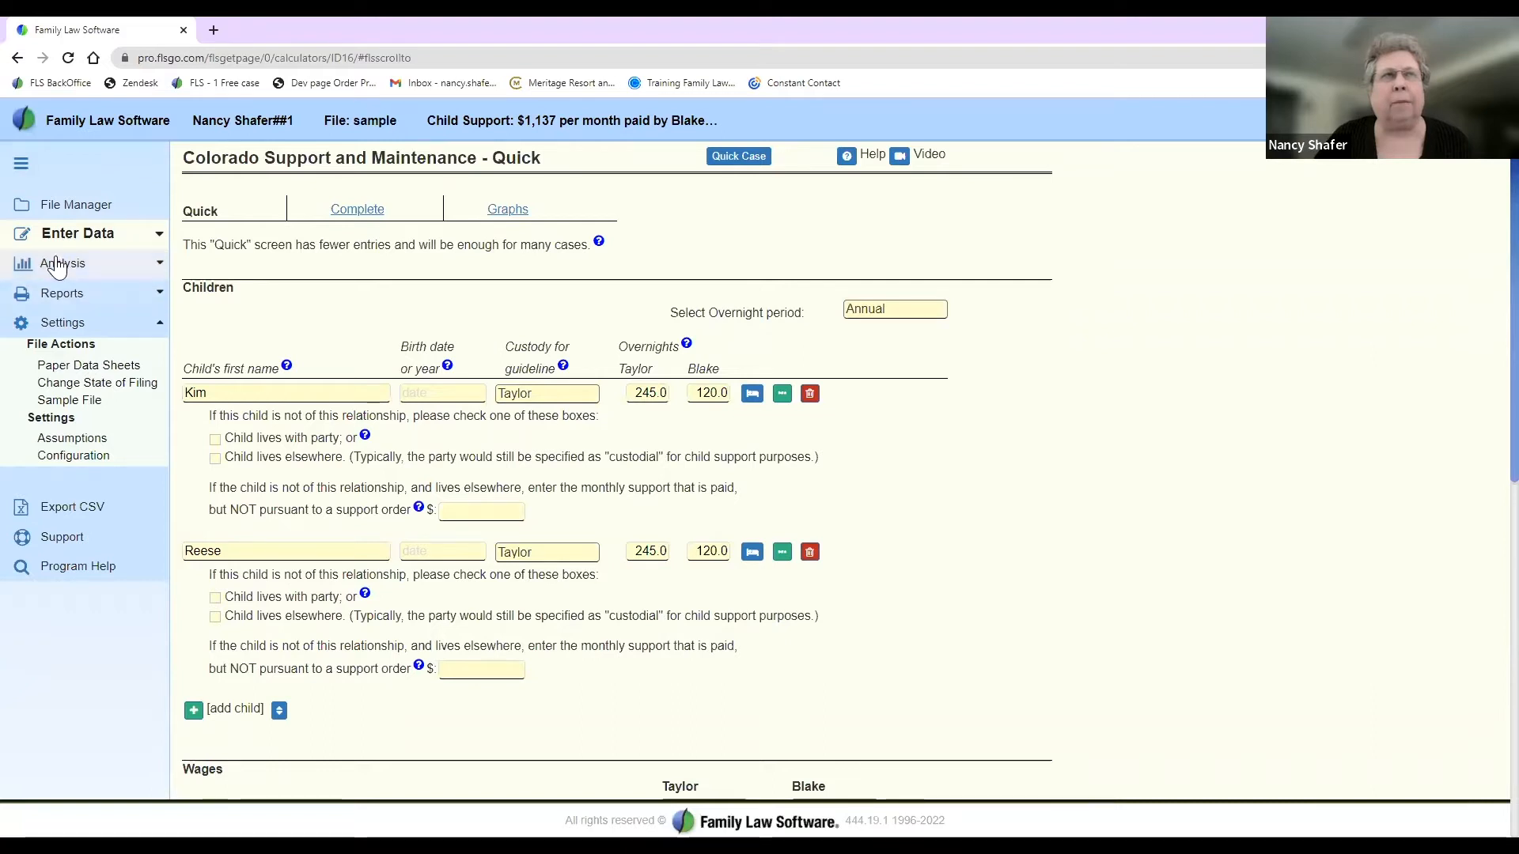
pyautogui.click(57, 324)
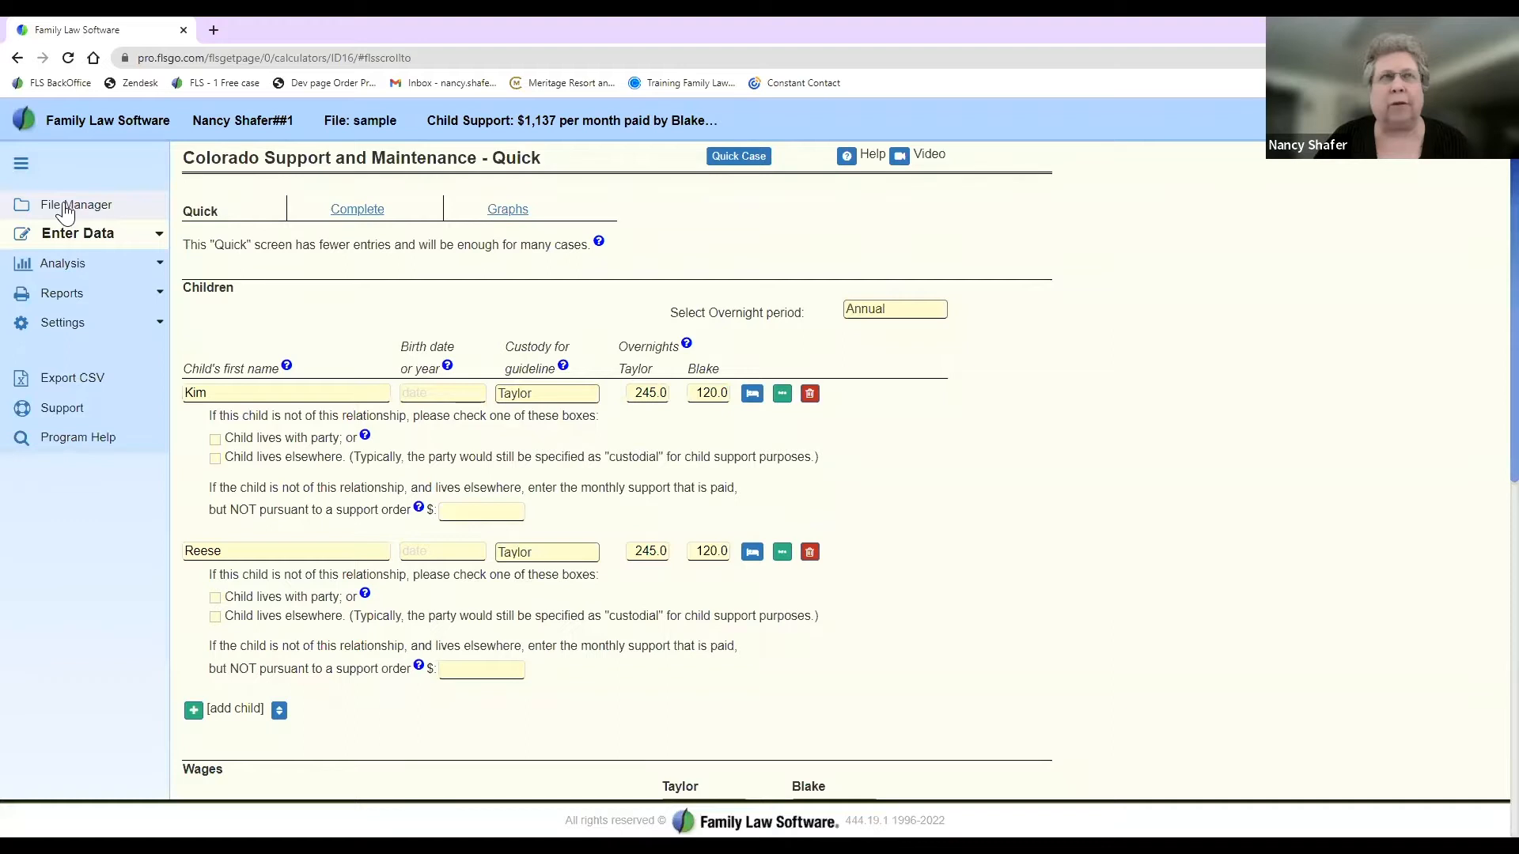
# Step: Look through the professional's own files, shared files and all firm files in the Case File Manager, including the search and filter options
pyautogui.click(66, 211)
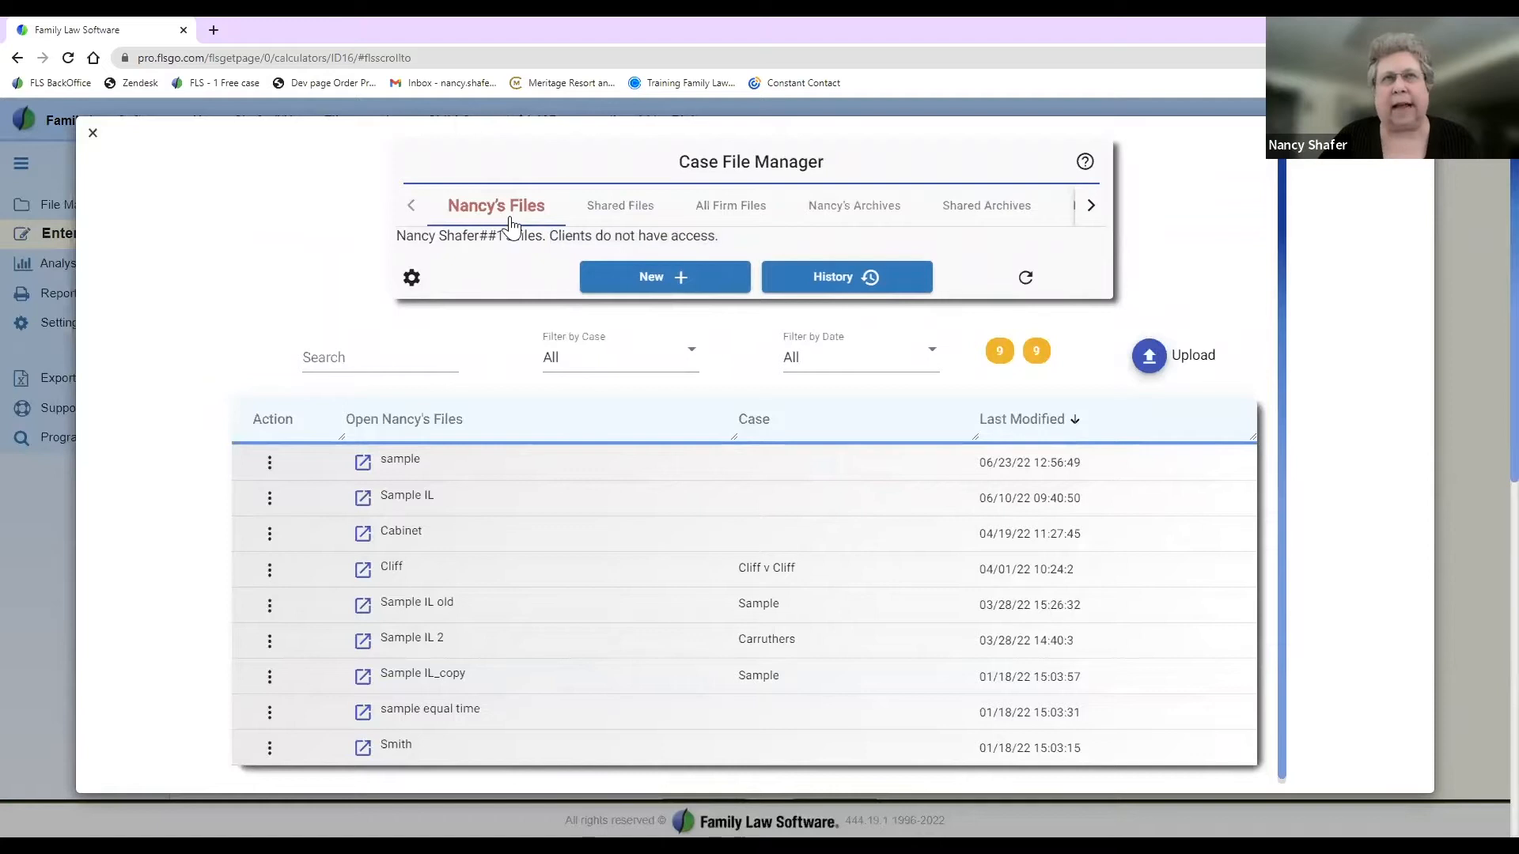
pyautogui.click(625, 211)
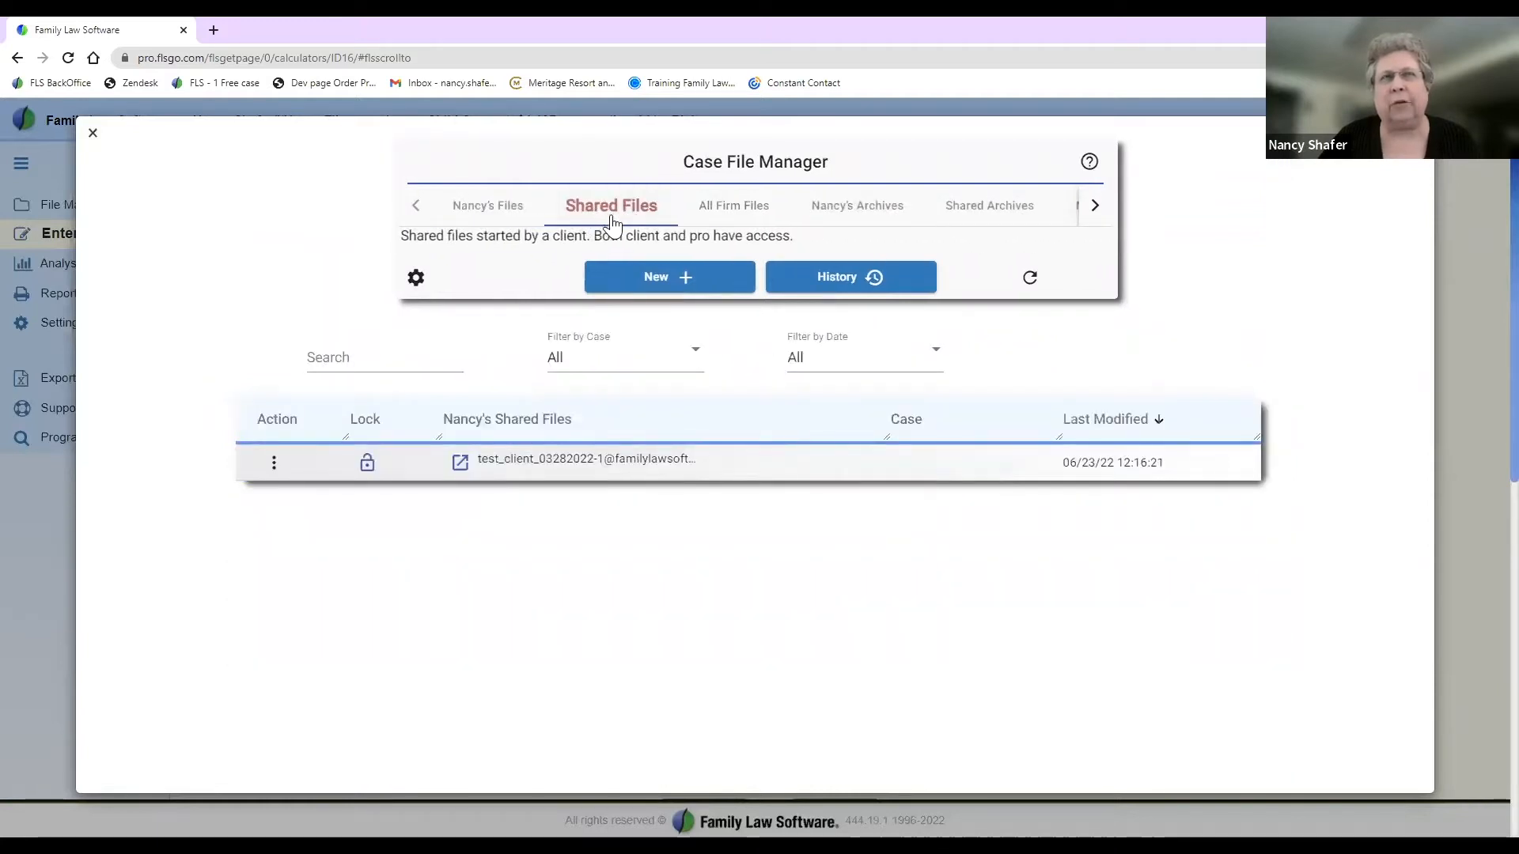
pyautogui.click(724, 218)
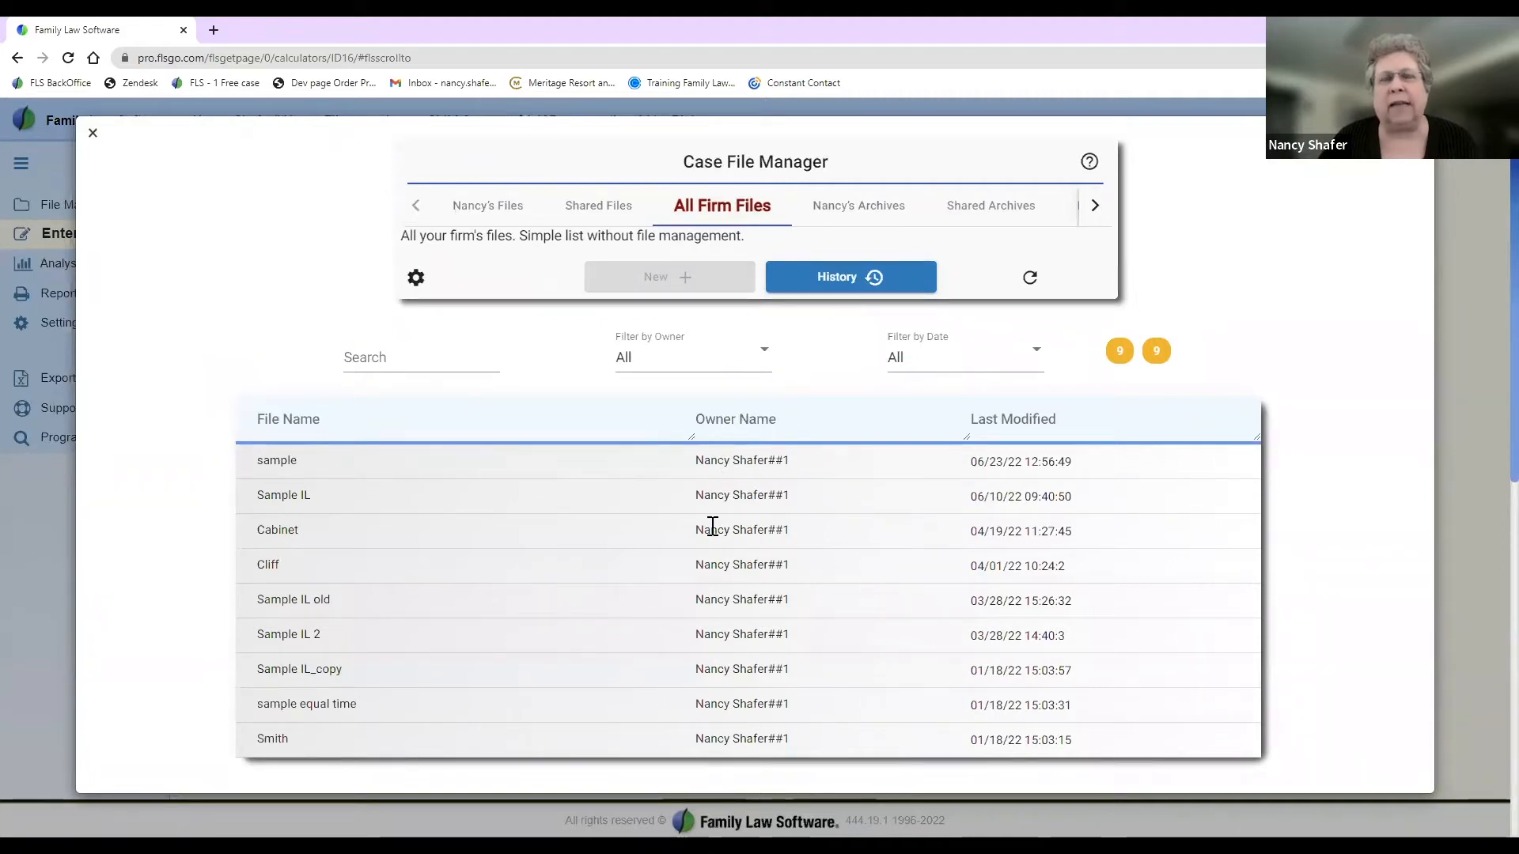
pyautogui.click(459, 360)
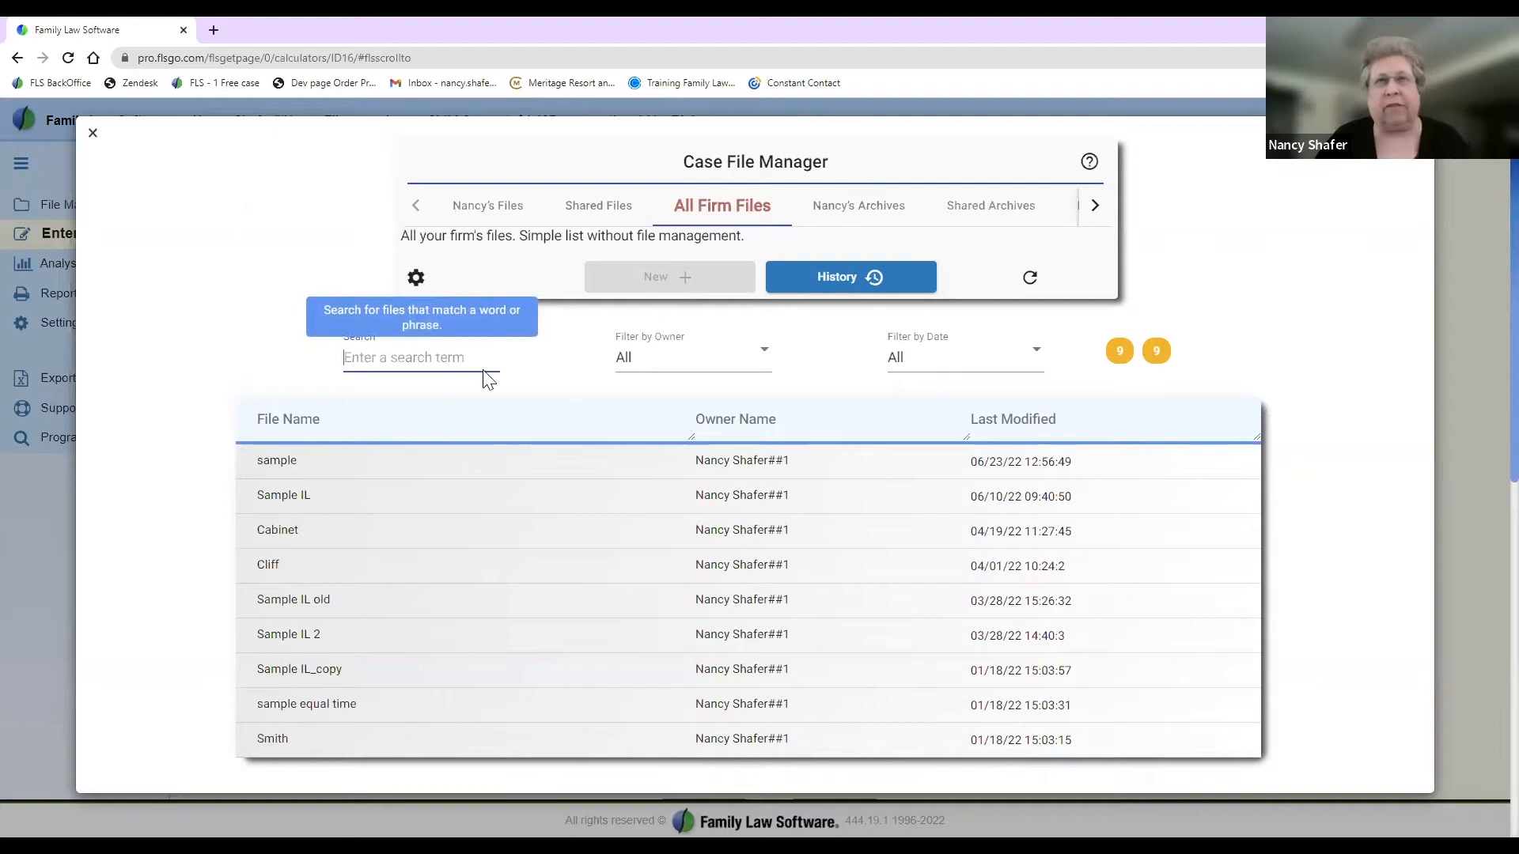
pyautogui.click(654, 371)
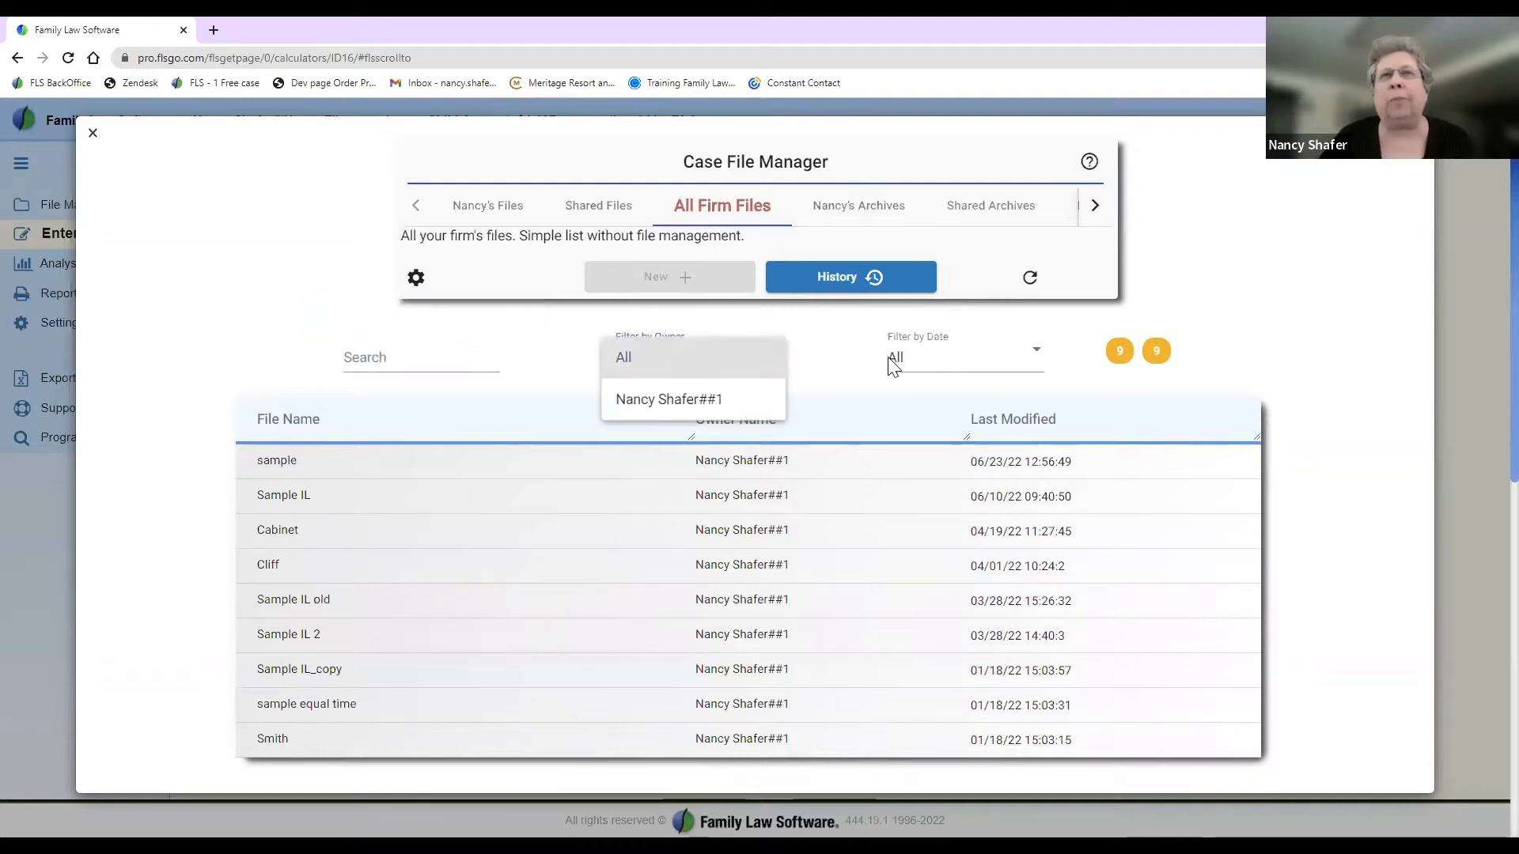
pyautogui.click(924, 371)
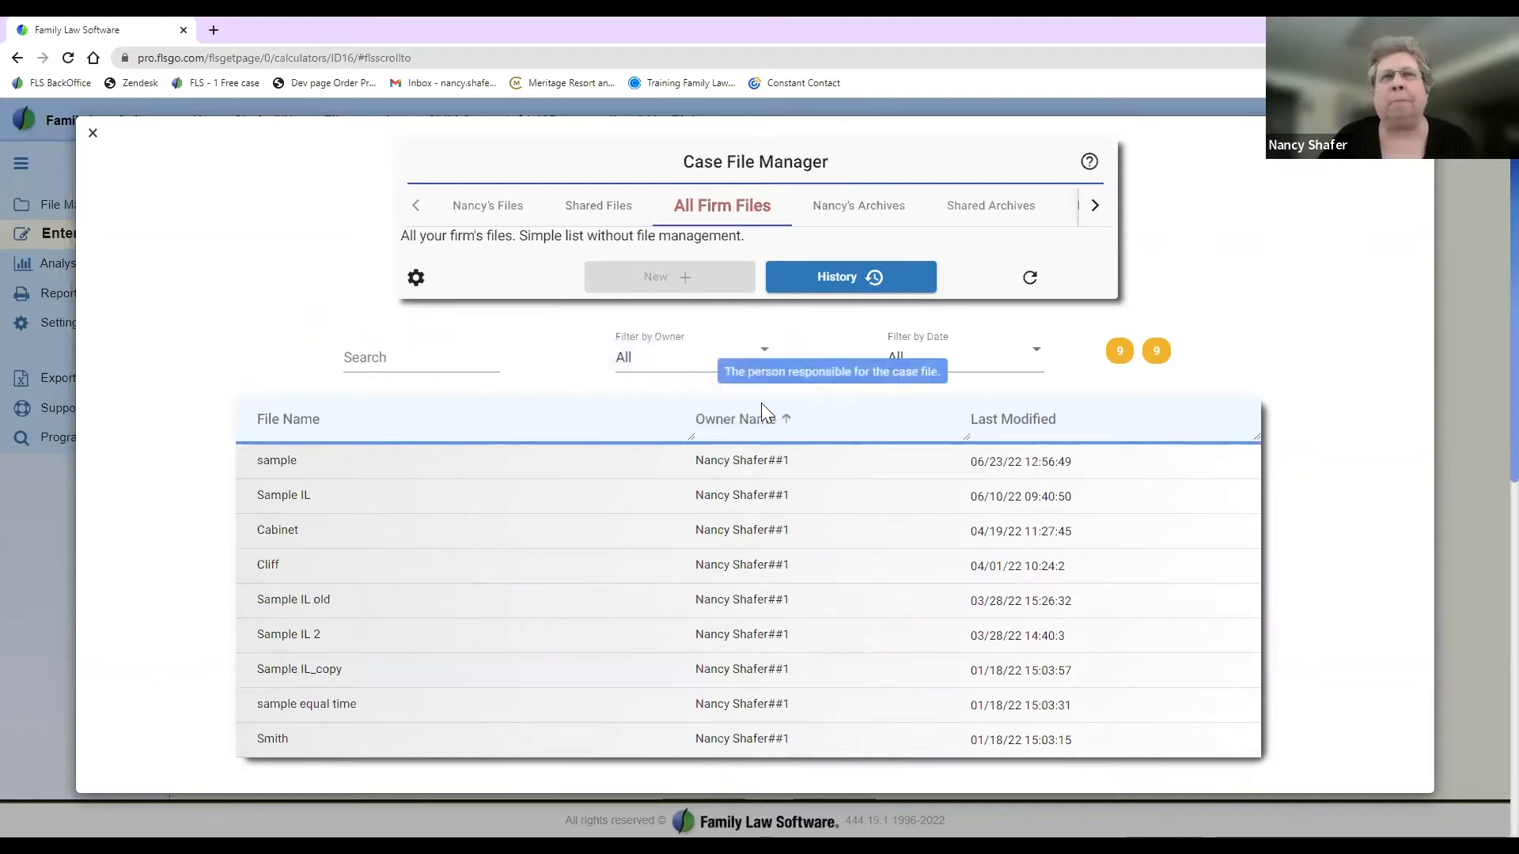
# Step: Review the event history of the professional's case files and close it
pyautogui.click(879, 279)
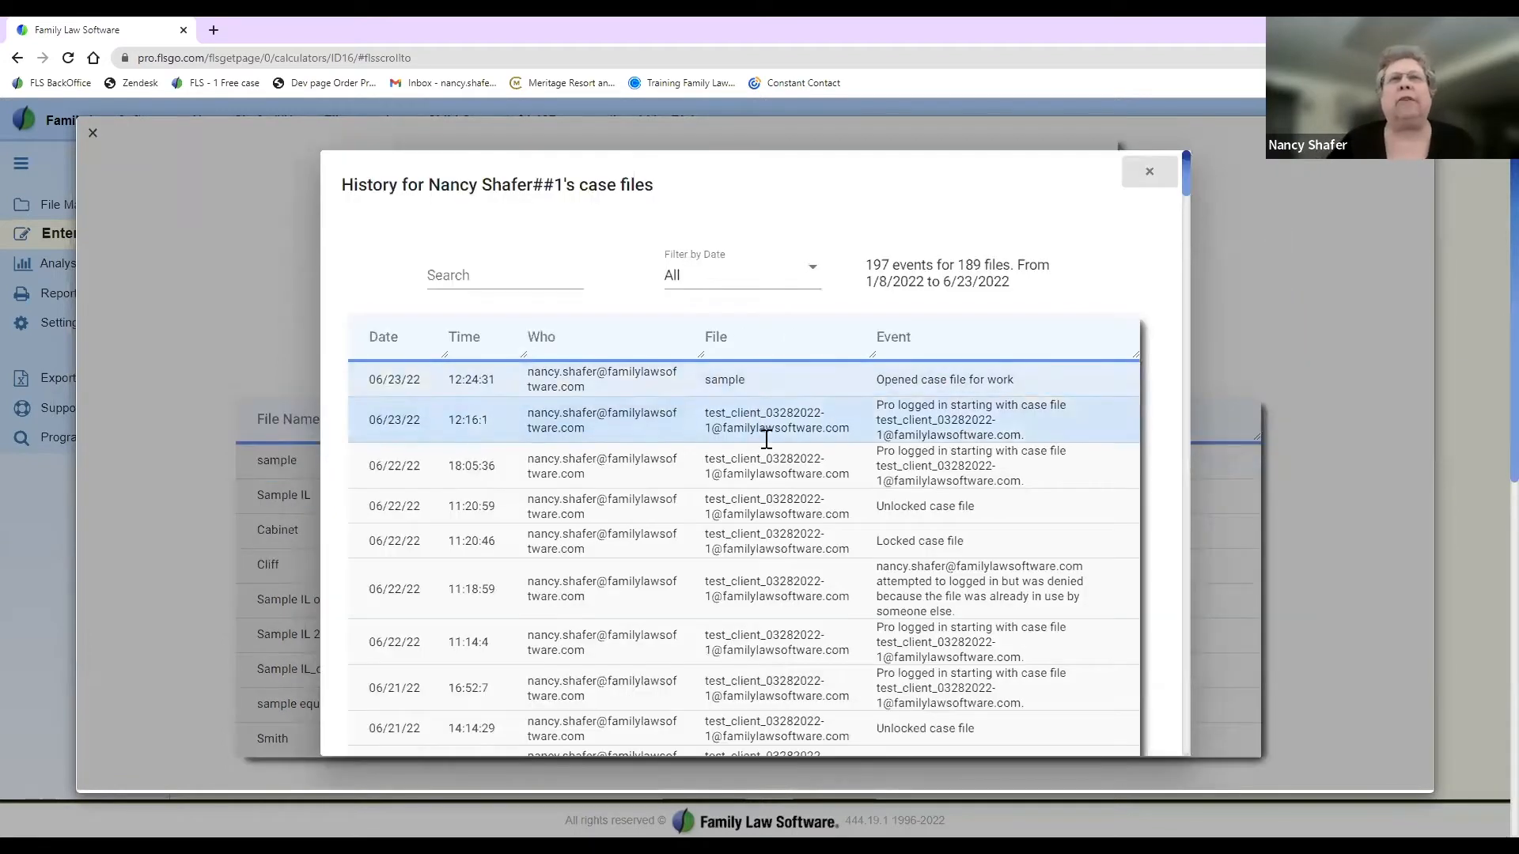
pyautogui.click(583, 417)
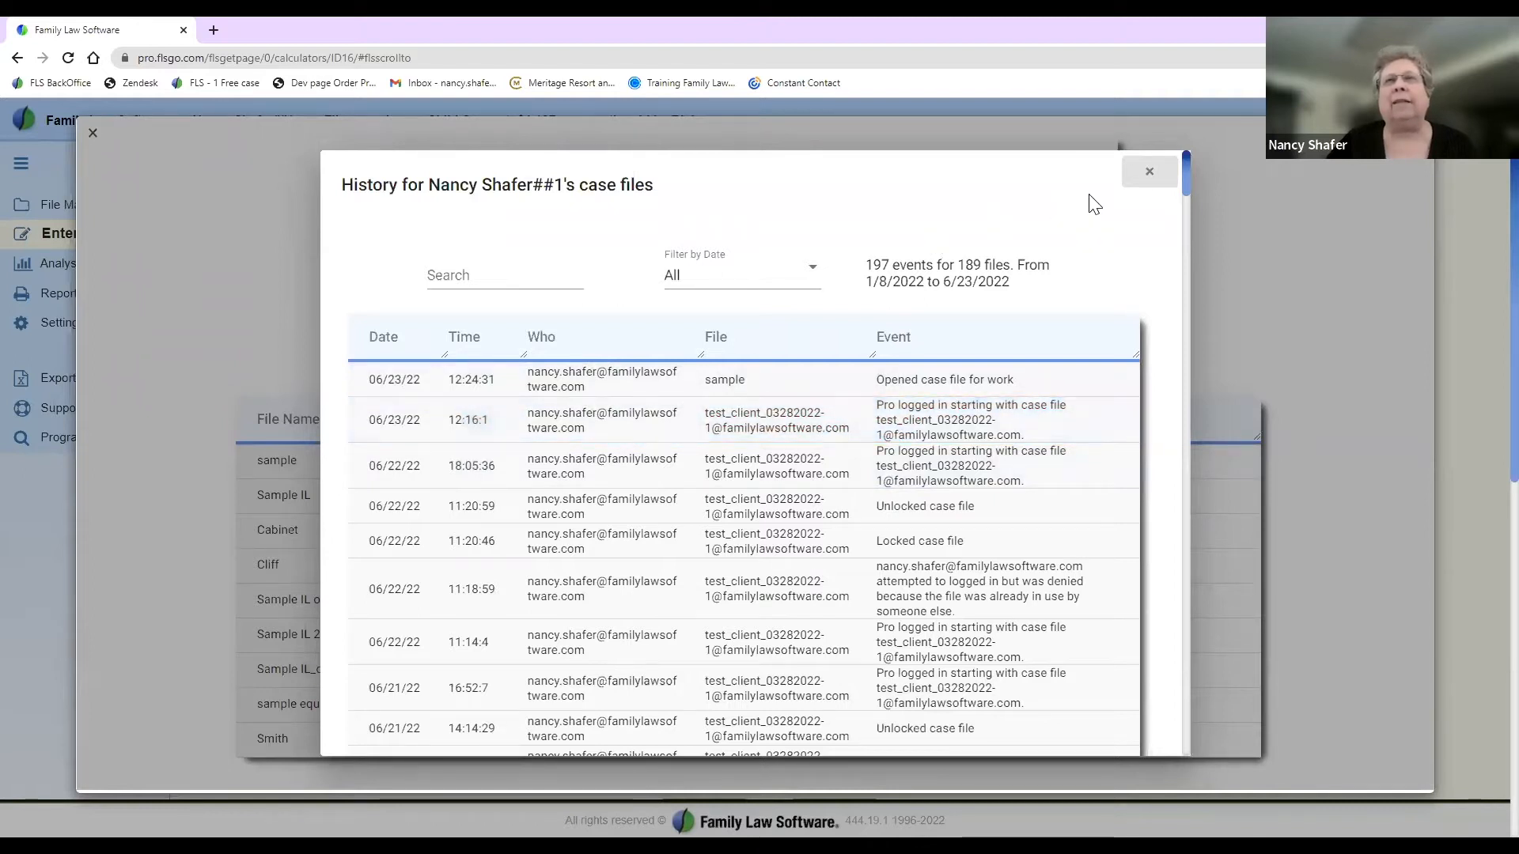
pyautogui.click(1150, 174)
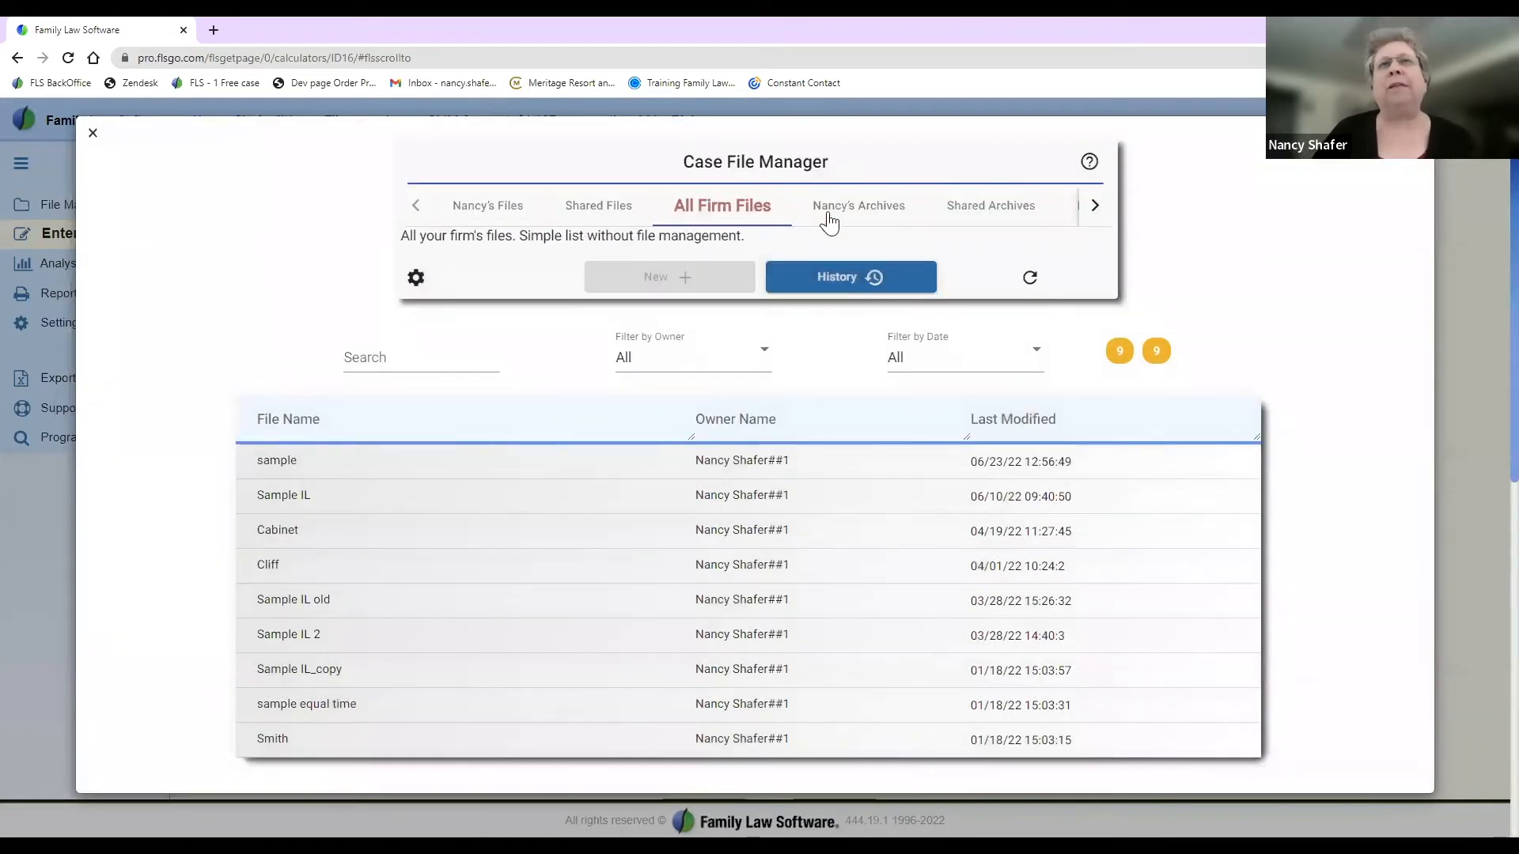
# Step: Look through the professional's archives, the shared archives and the automatic file backups, then close the Case File Manager
pyautogui.click(871, 222)
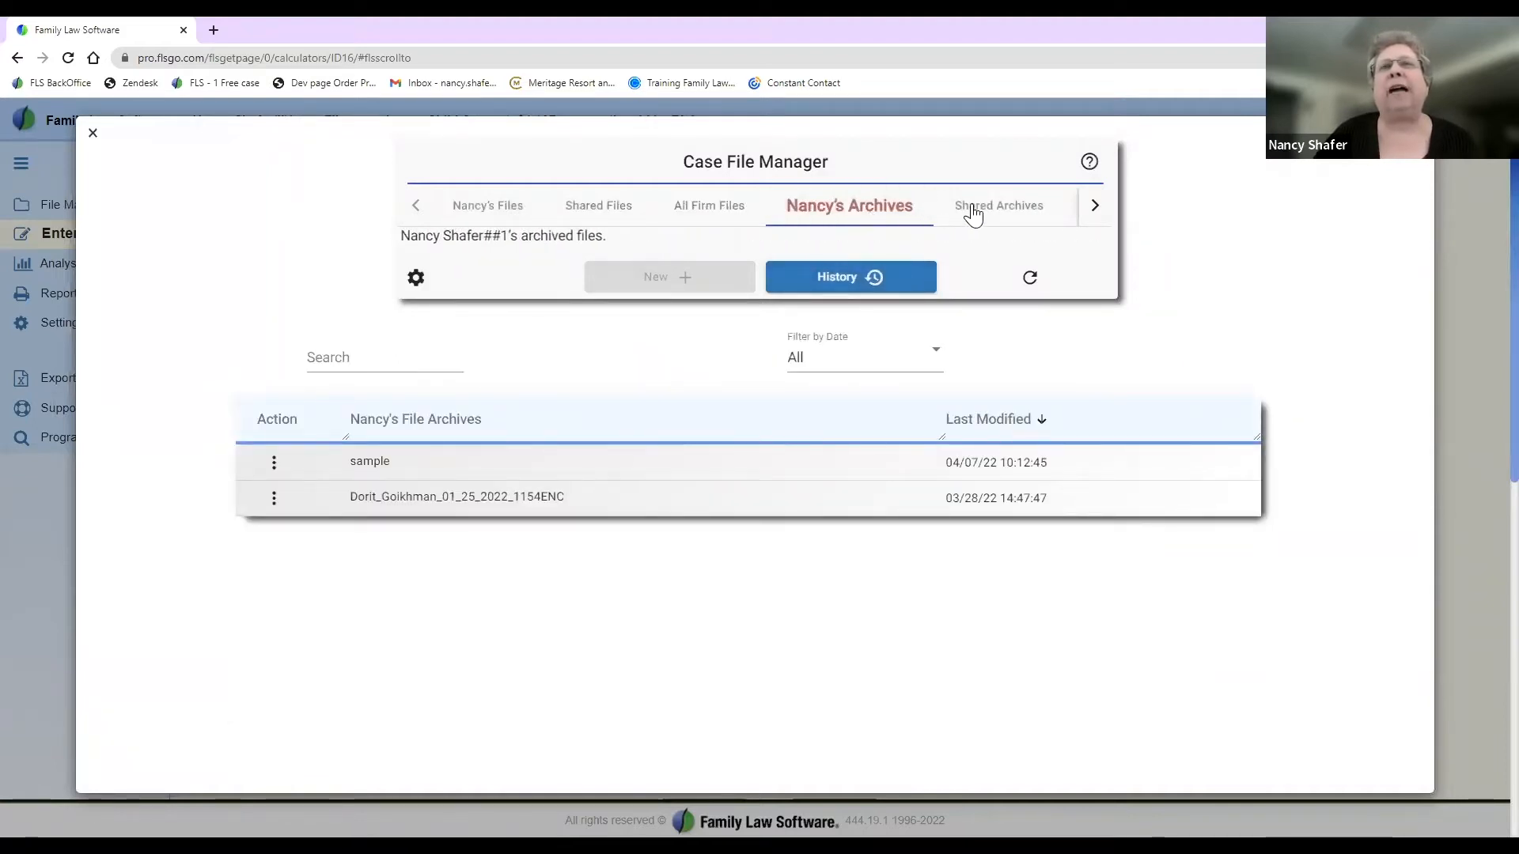
pyautogui.click(1096, 206)
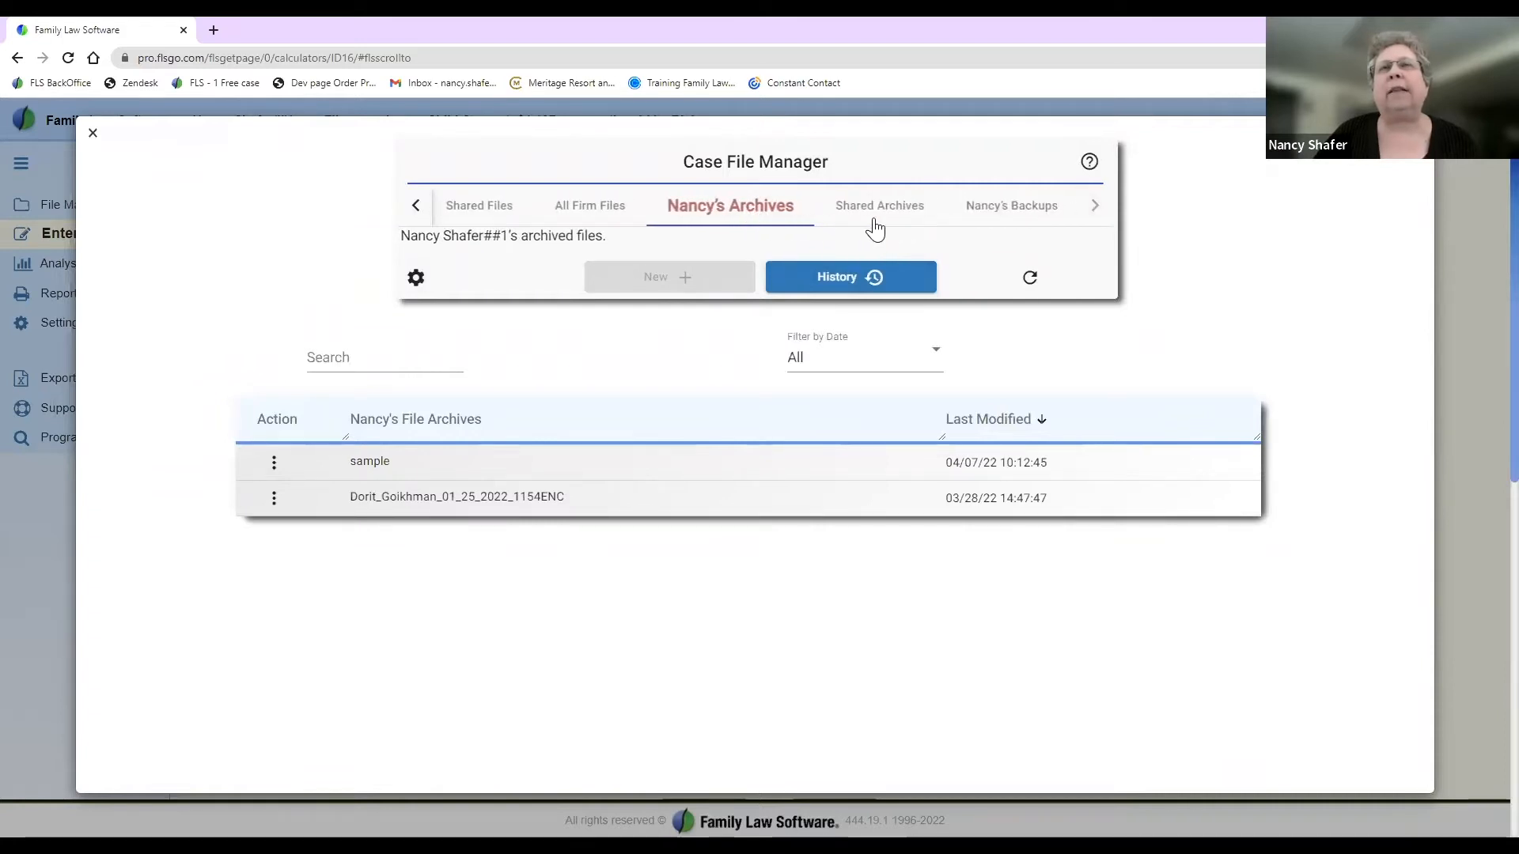
pyautogui.click(877, 222)
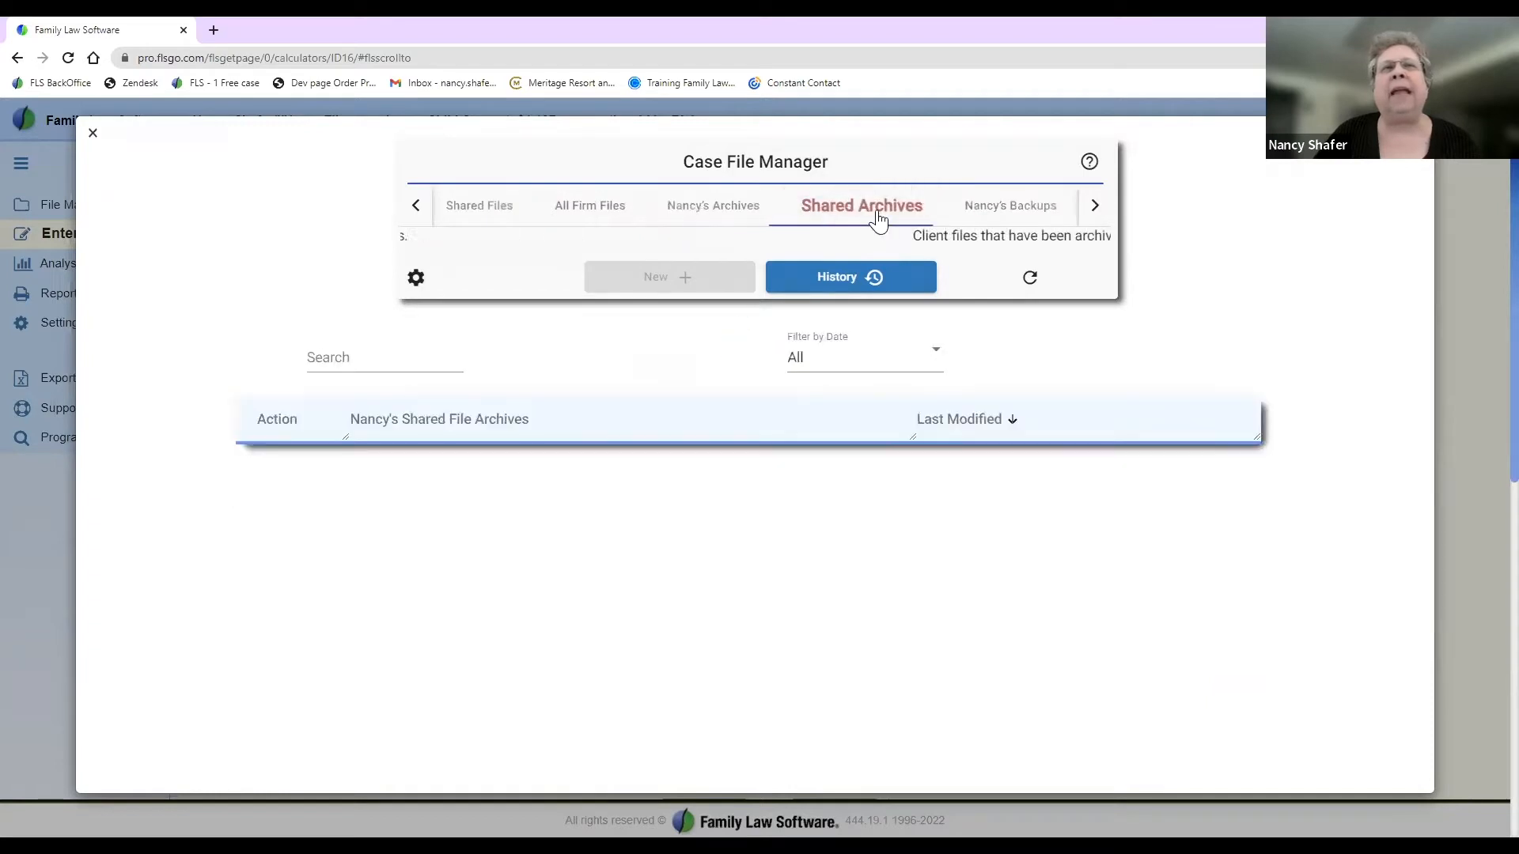
pyautogui.click(995, 214)
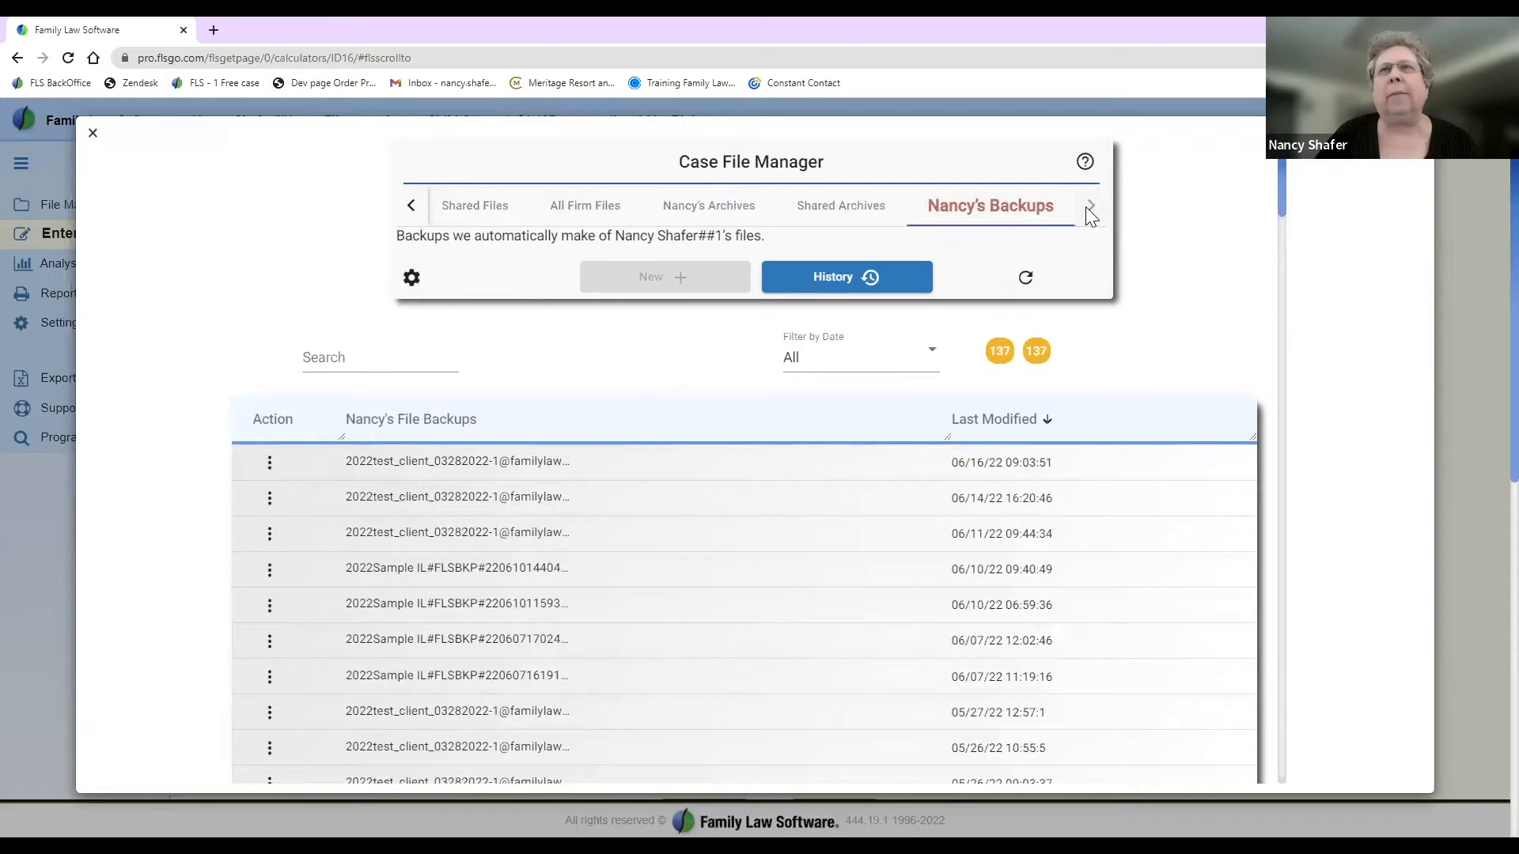
pyautogui.click(409, 213)
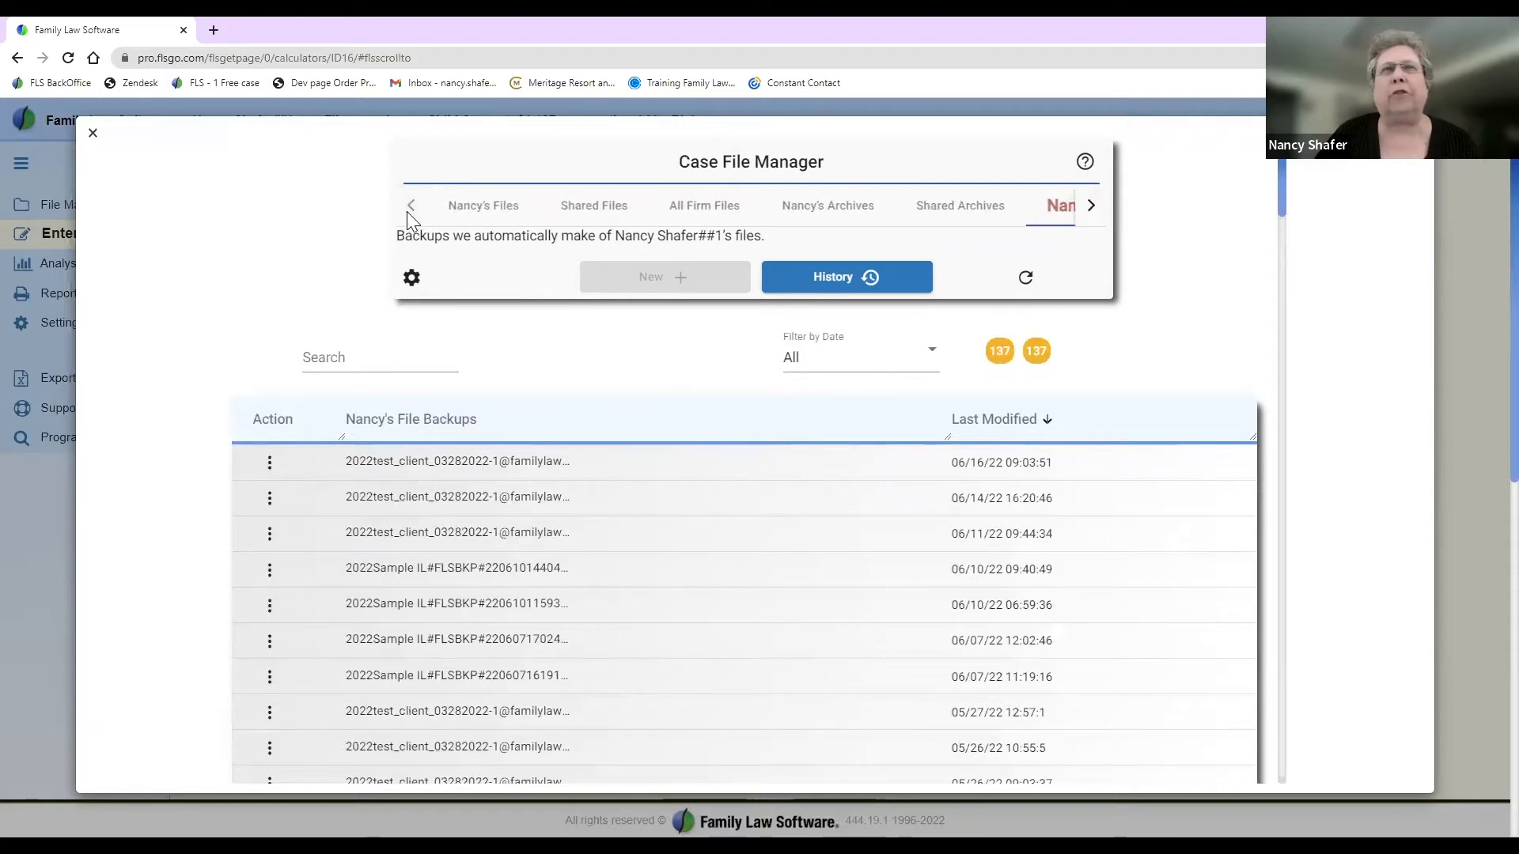
pyautogui.click(92, 135)
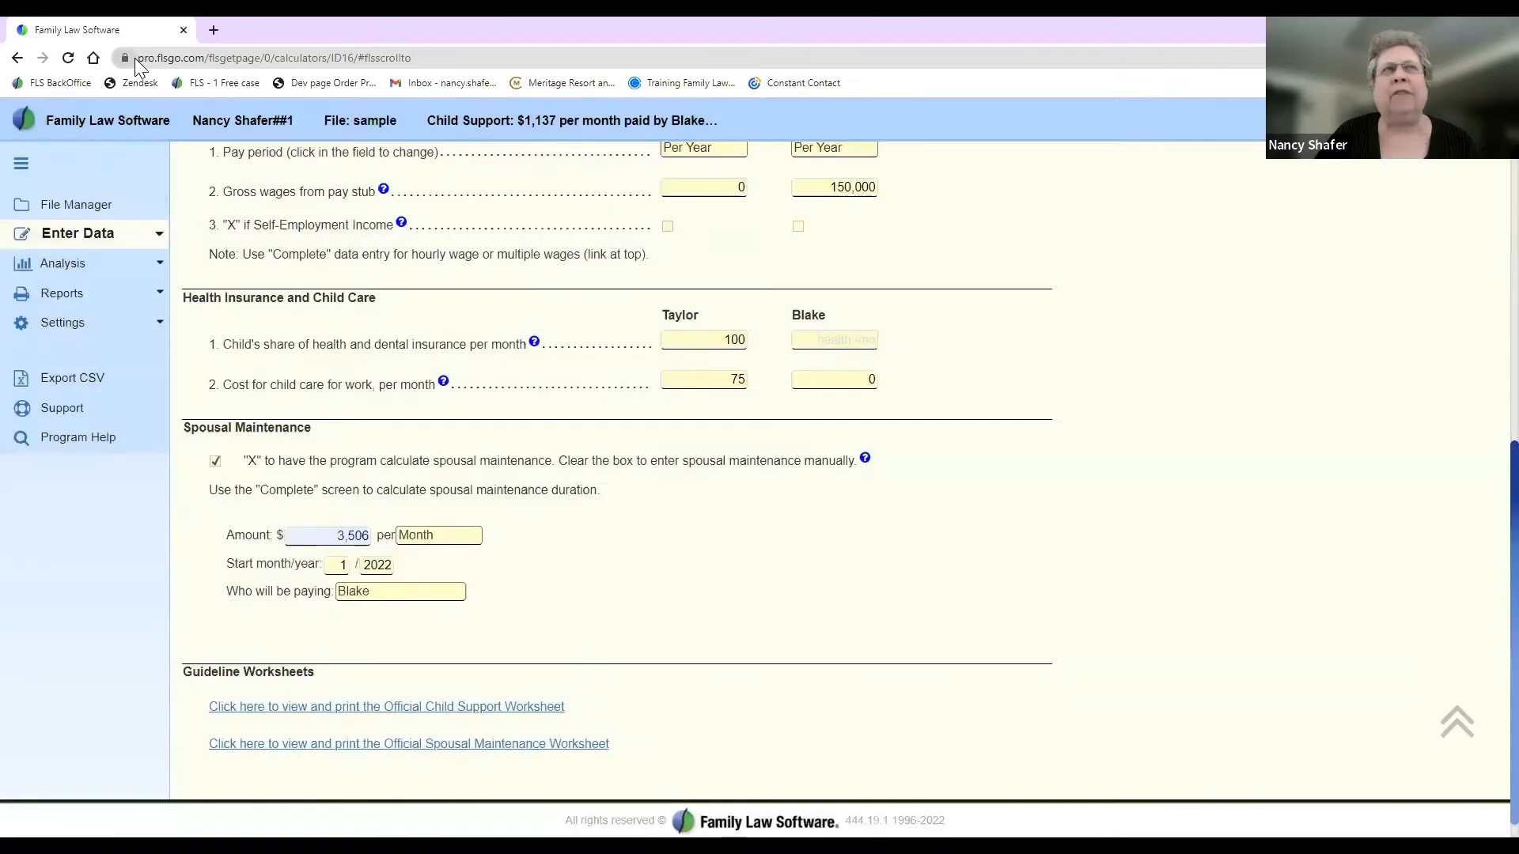
pyautogui.moveTo(140, 59); pyautogui.dragTo(204, 54)
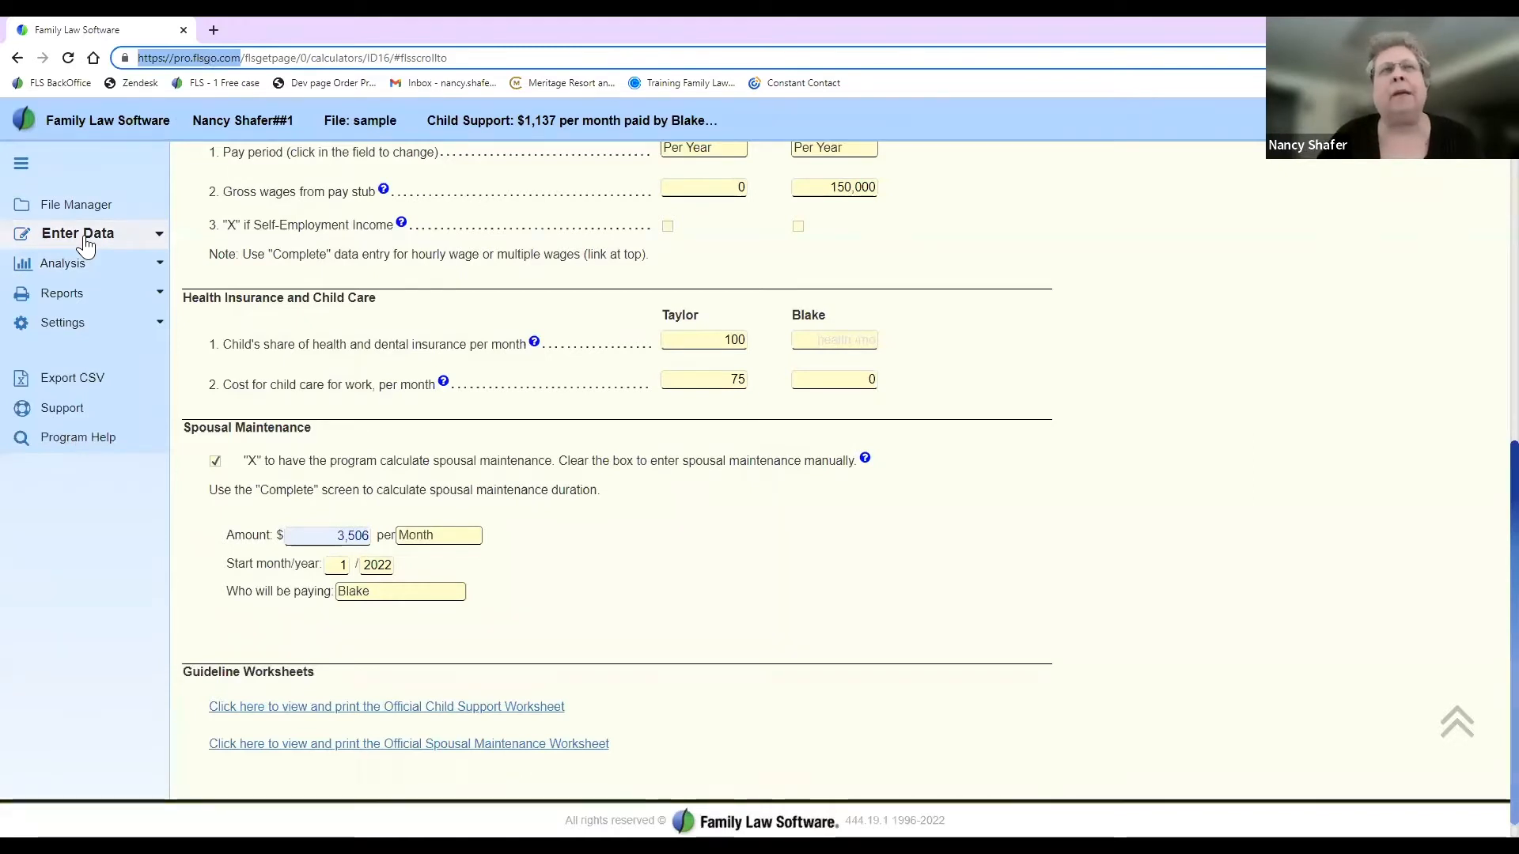
pyautogui.click(196, 215)
# Step: Extend the first child's first name to its full form in the Children section of the Colorado Support and Maintenance quick entry page
pyautogui.scroll(9, 196, 215)
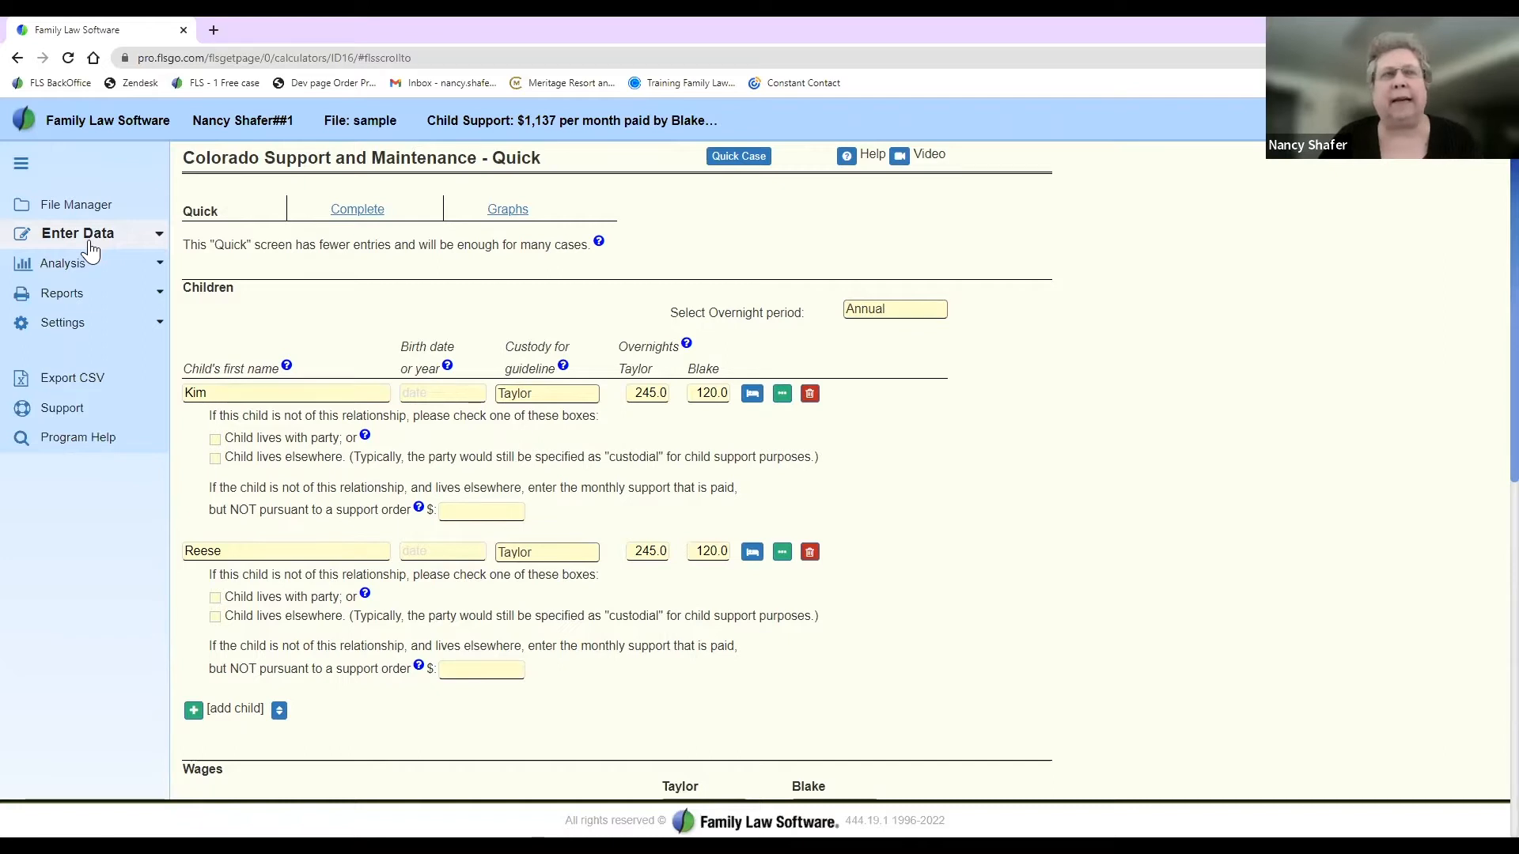
pyautogui.click(91, 245)
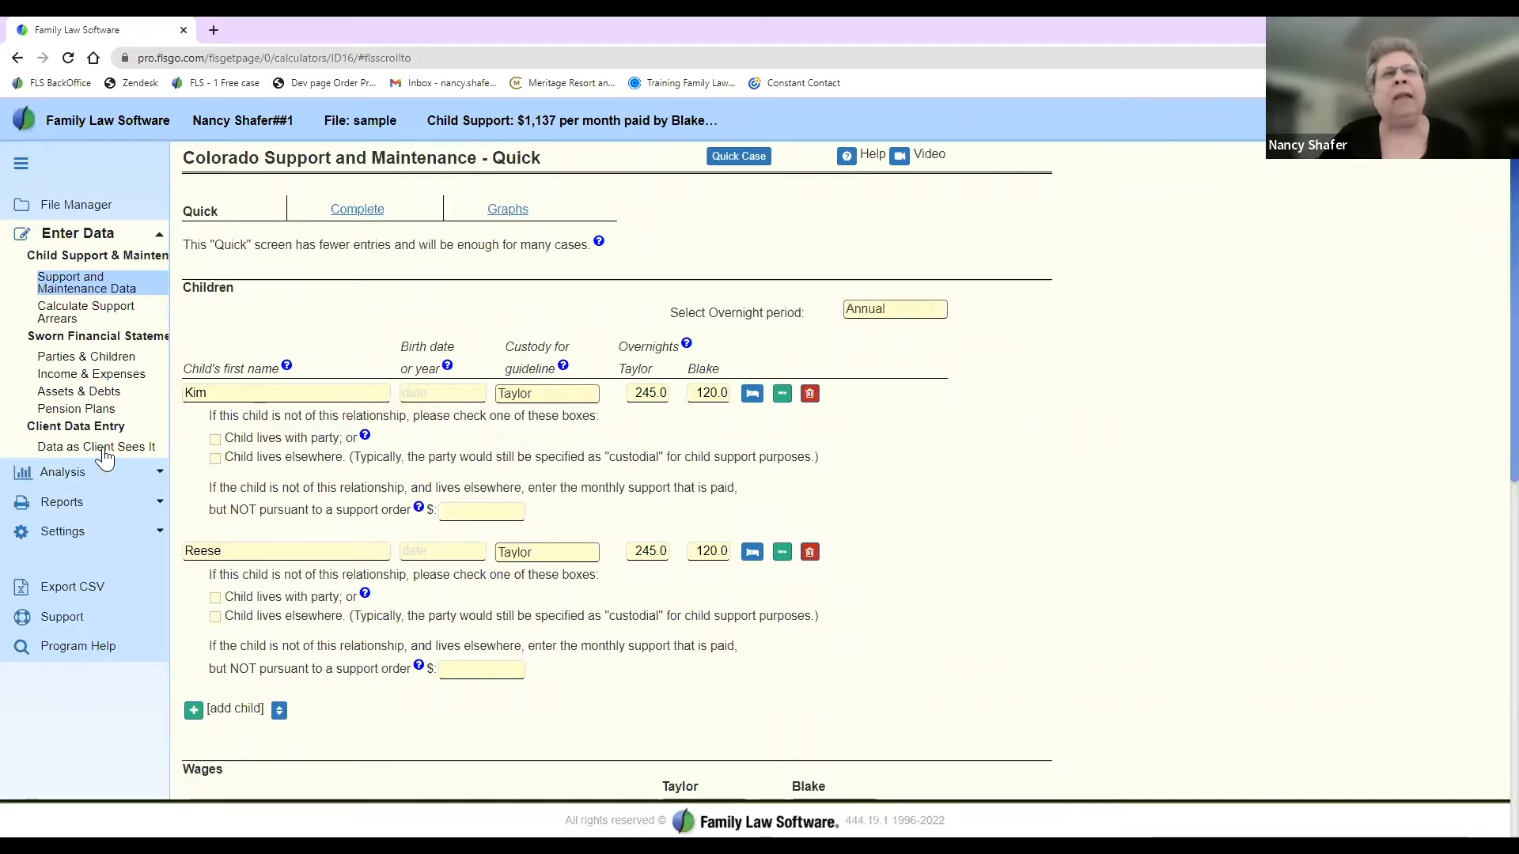
pyautogui.moveTo(230, 392); pyautogui.dragTo(317, 387)
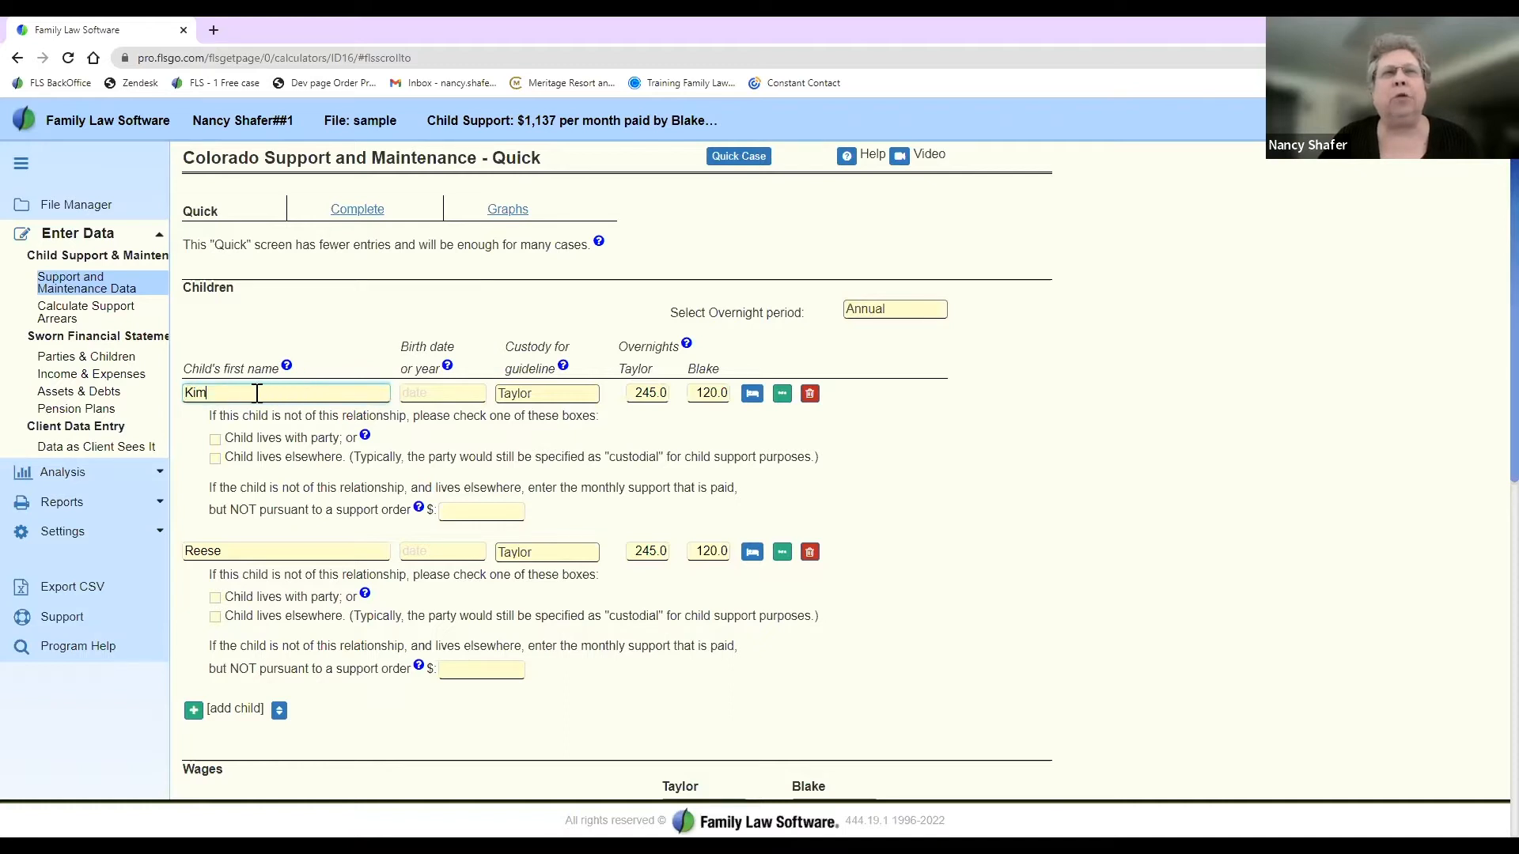
pyautogui.write('berly')
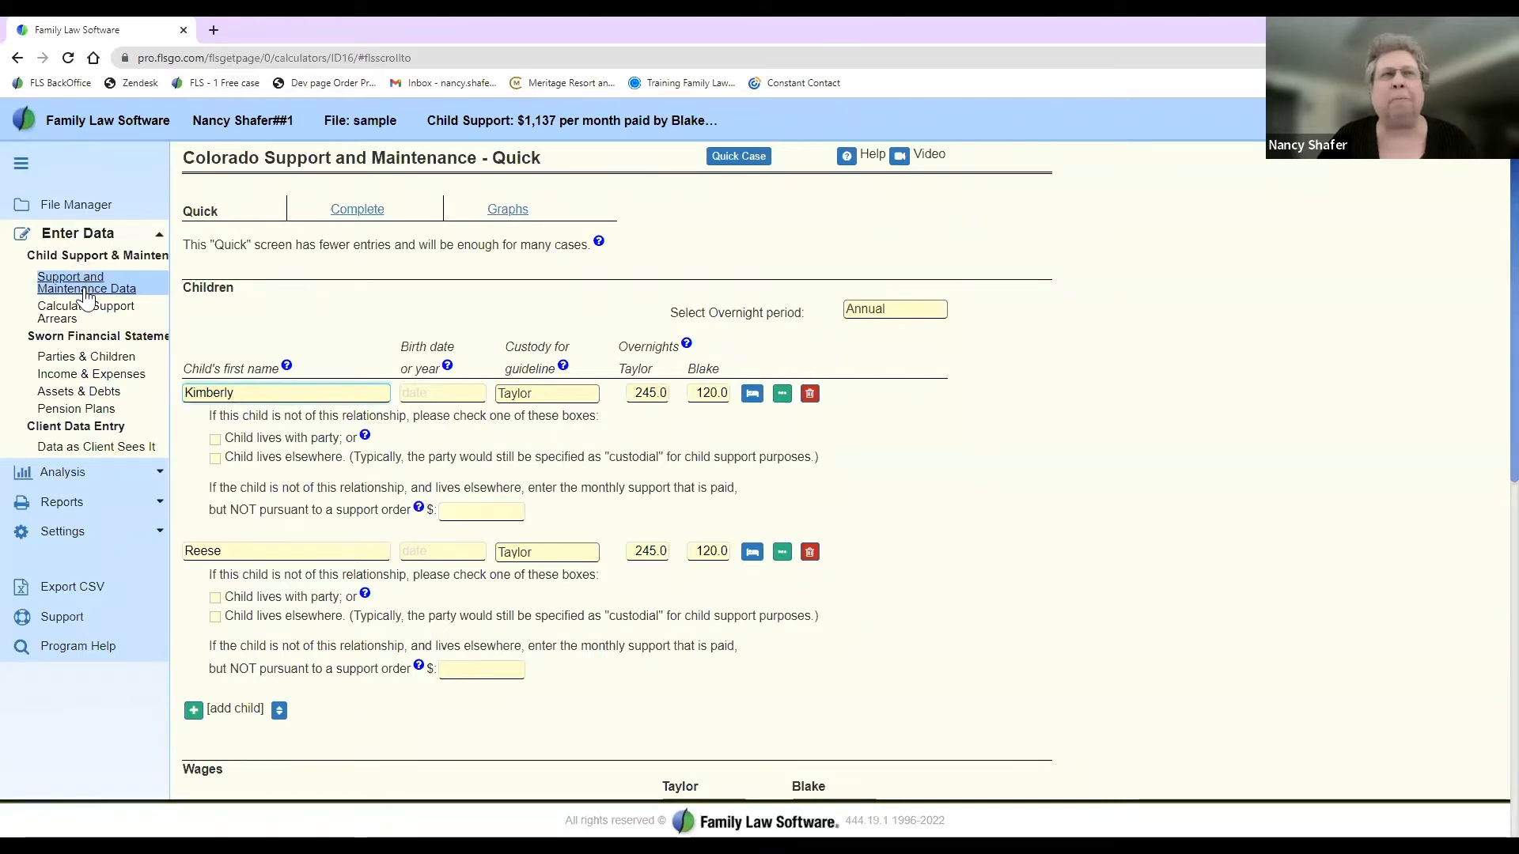
# Step: Check the first child's name in the Children section of the Parties & Children page
pyautogui.click(84, 363)
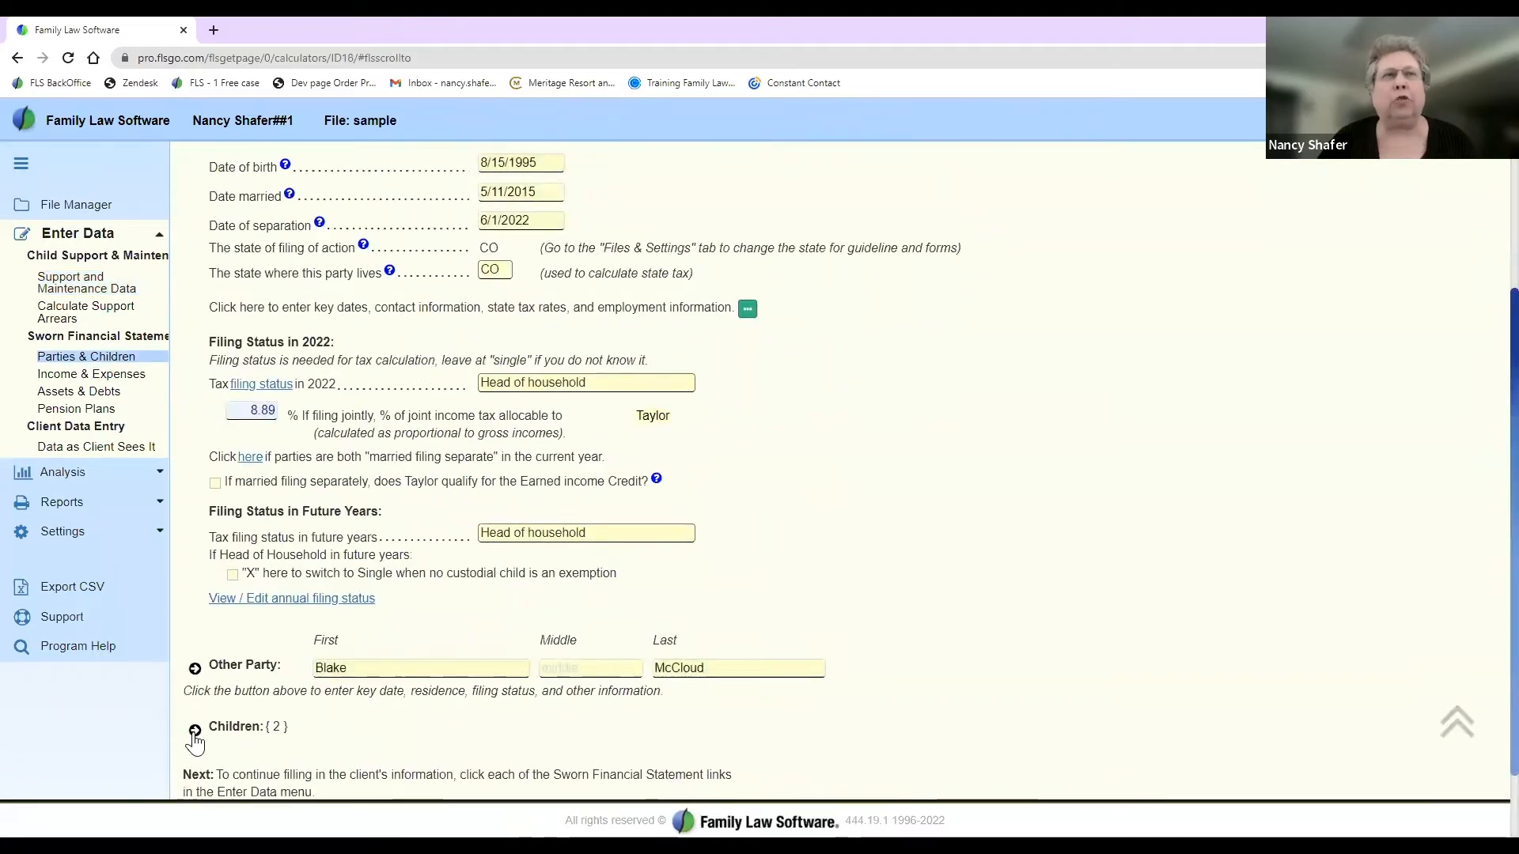
pyautogui.click(195, 731)
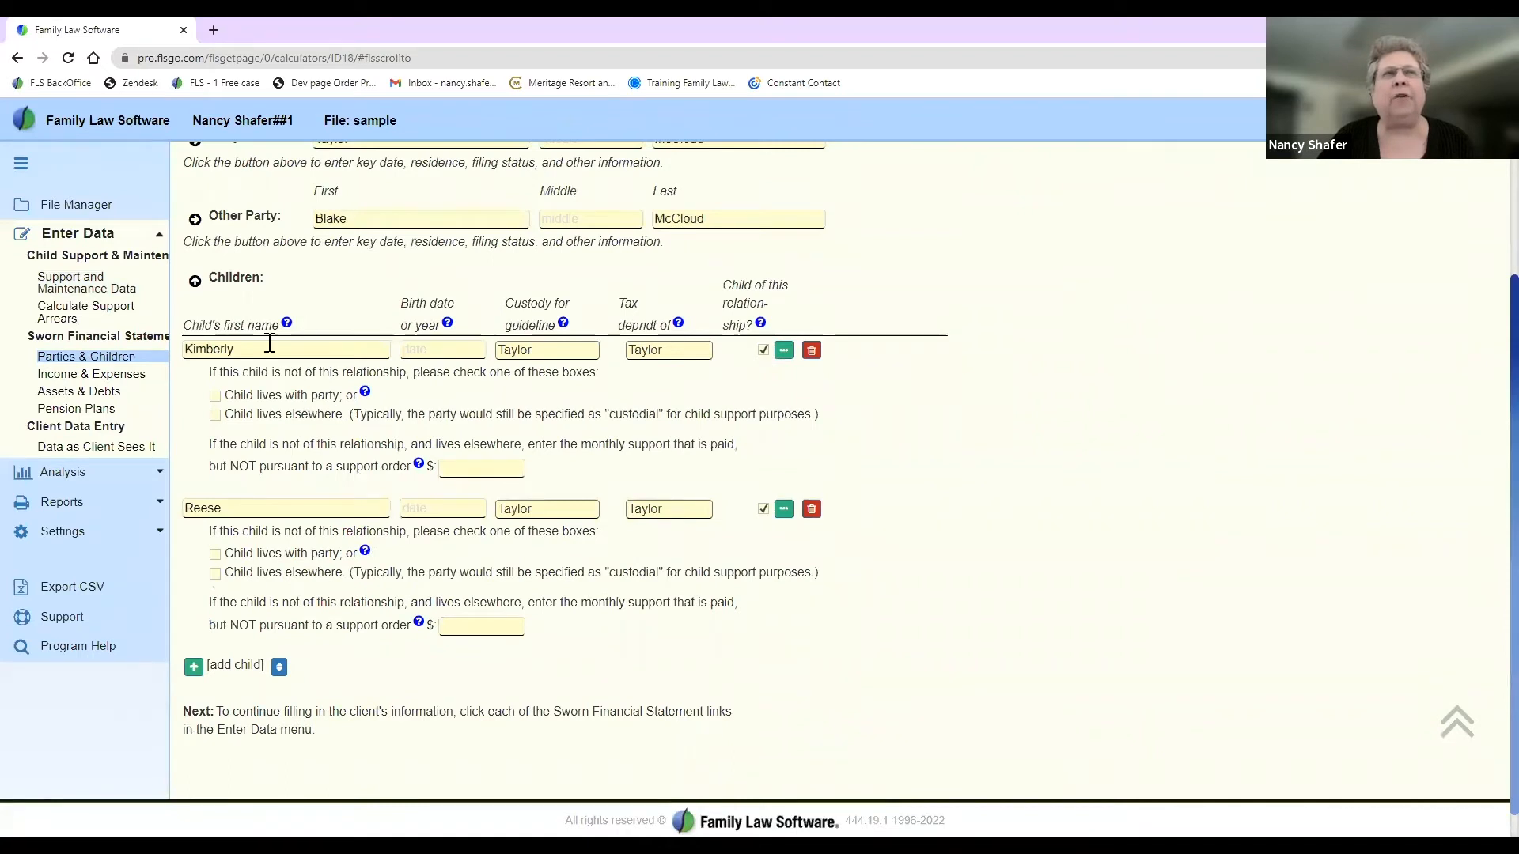
pyautogui.moveTo(259, 352); pyautogui.dragTo(183, 353)
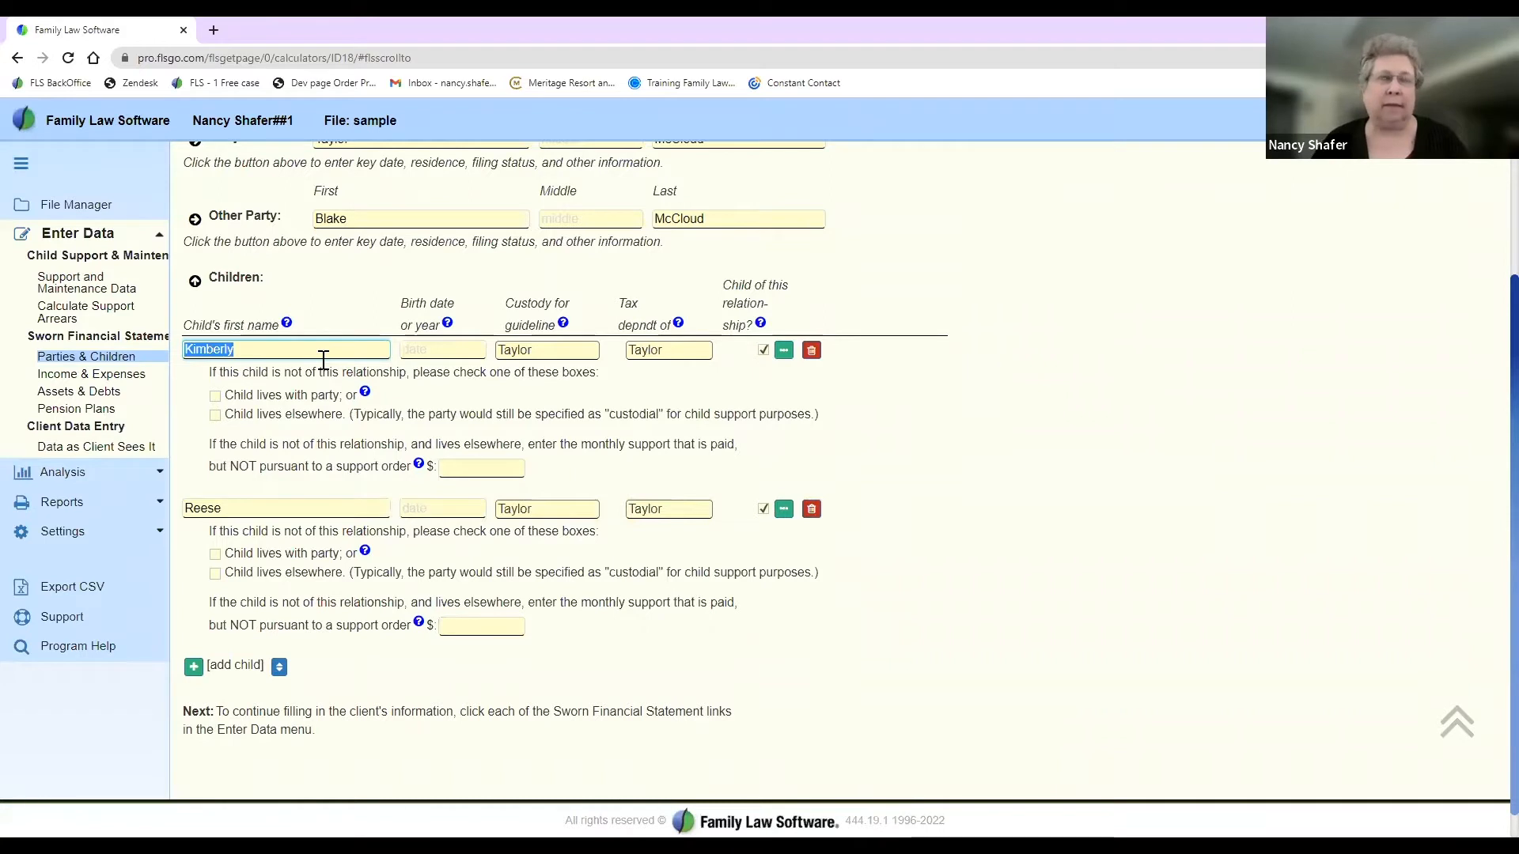
# Step: Examine the S&P 500 Index account's current value, annual income and ownership percentage on the Assets & Debts page
pyautogui.click(106, 393)
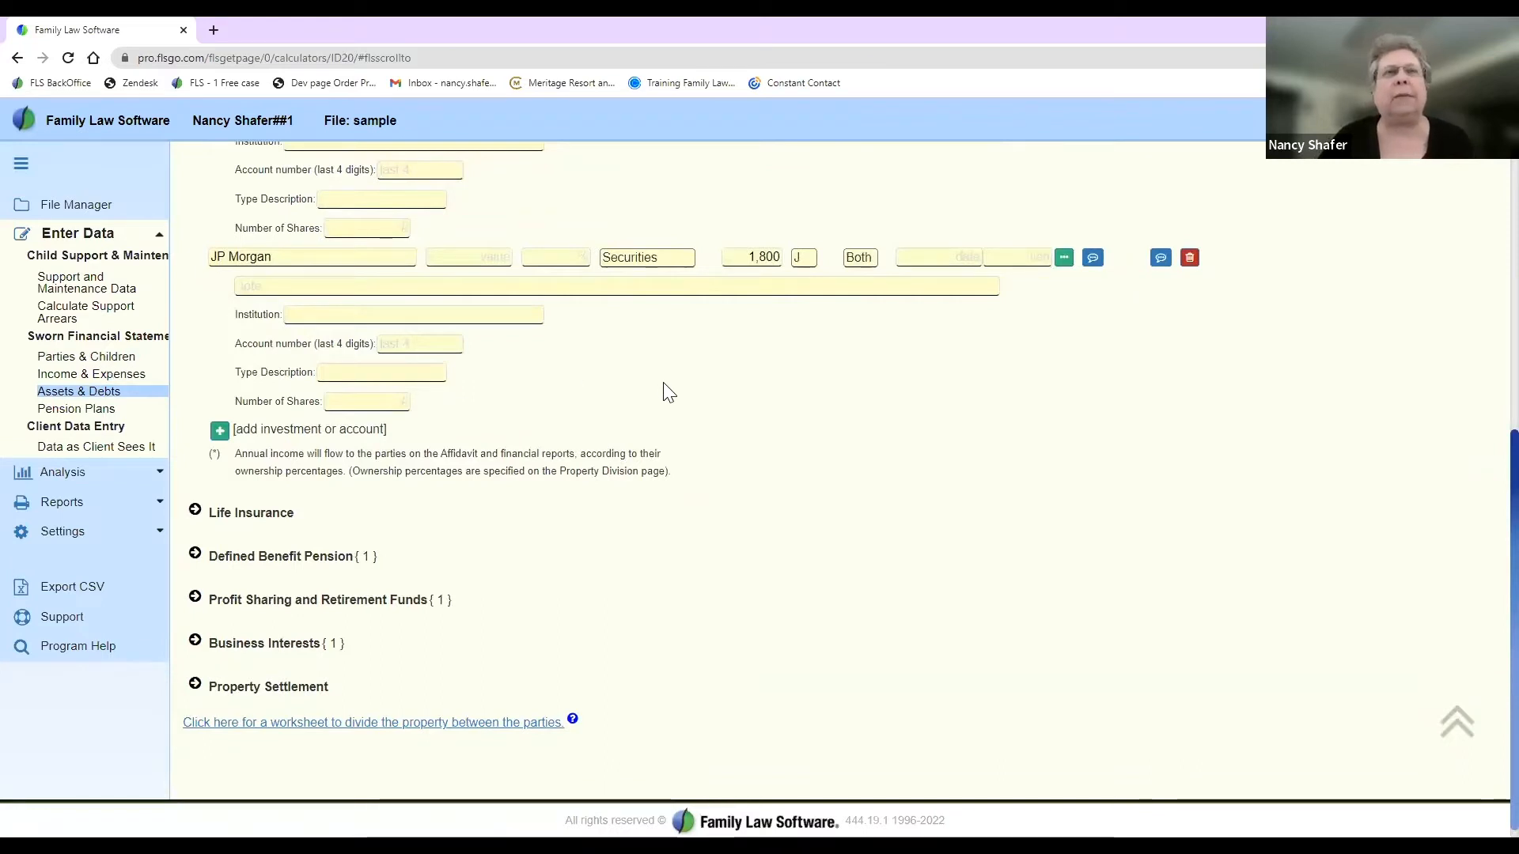
pyautogui.scroll(8, 669, 394)
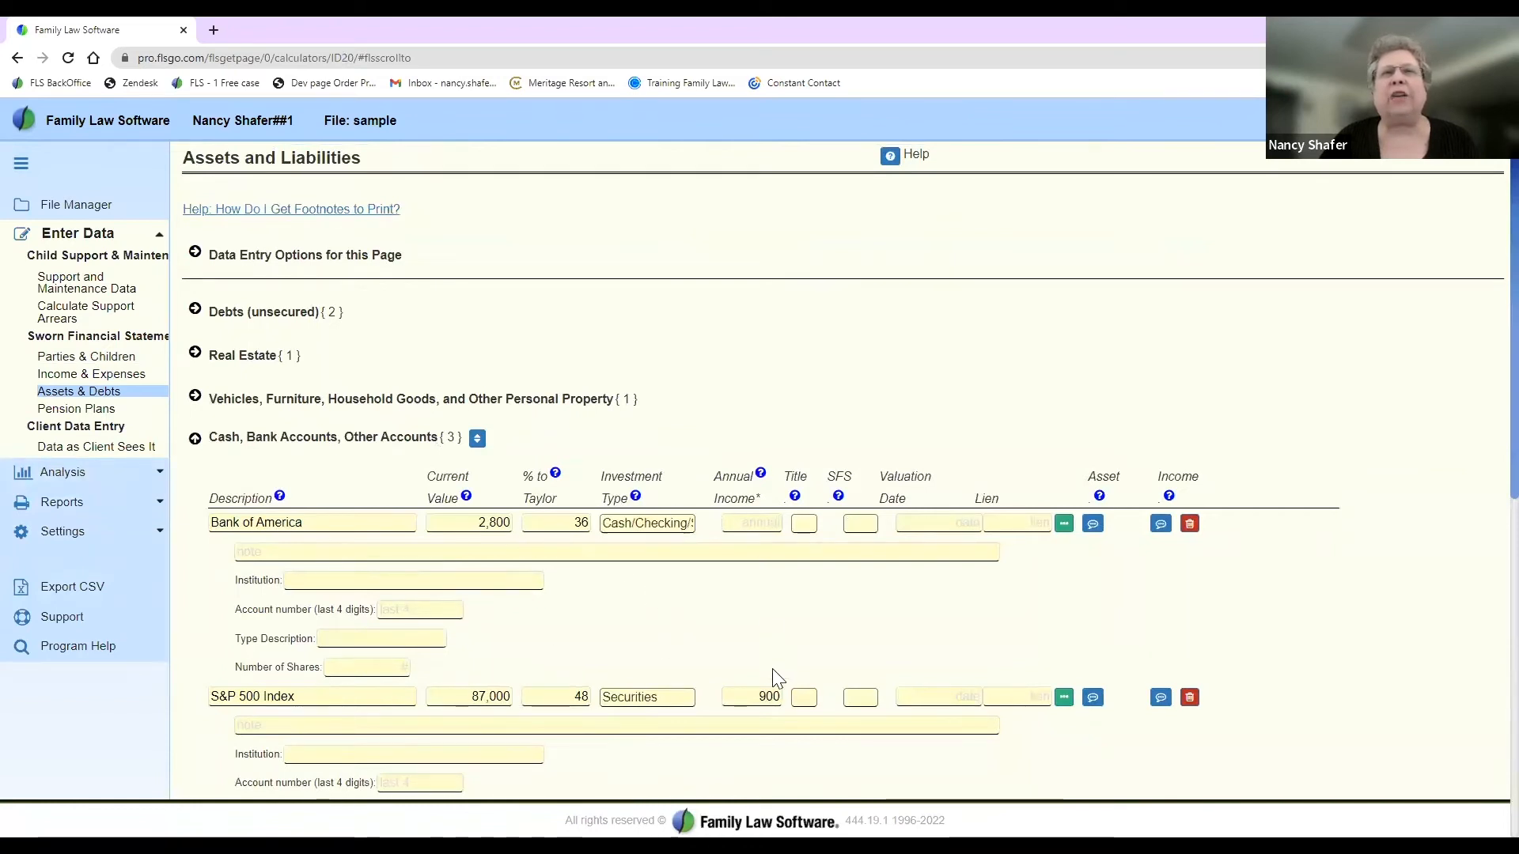
pyautogui.click(753, 700)
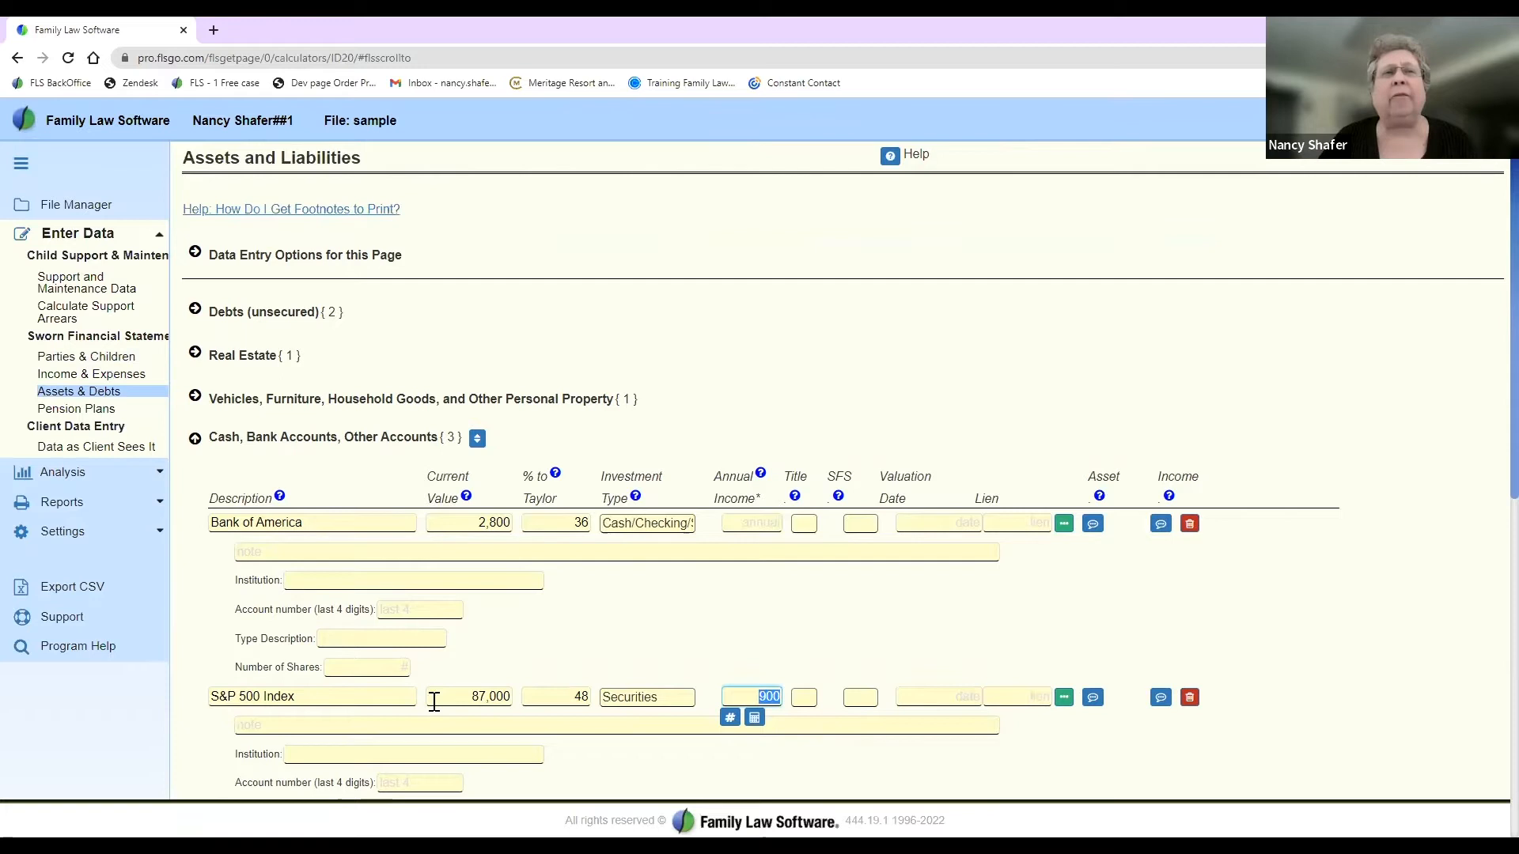
pyautogui.moveTo(462, 697); pyautogui.dragTo(513, 692)
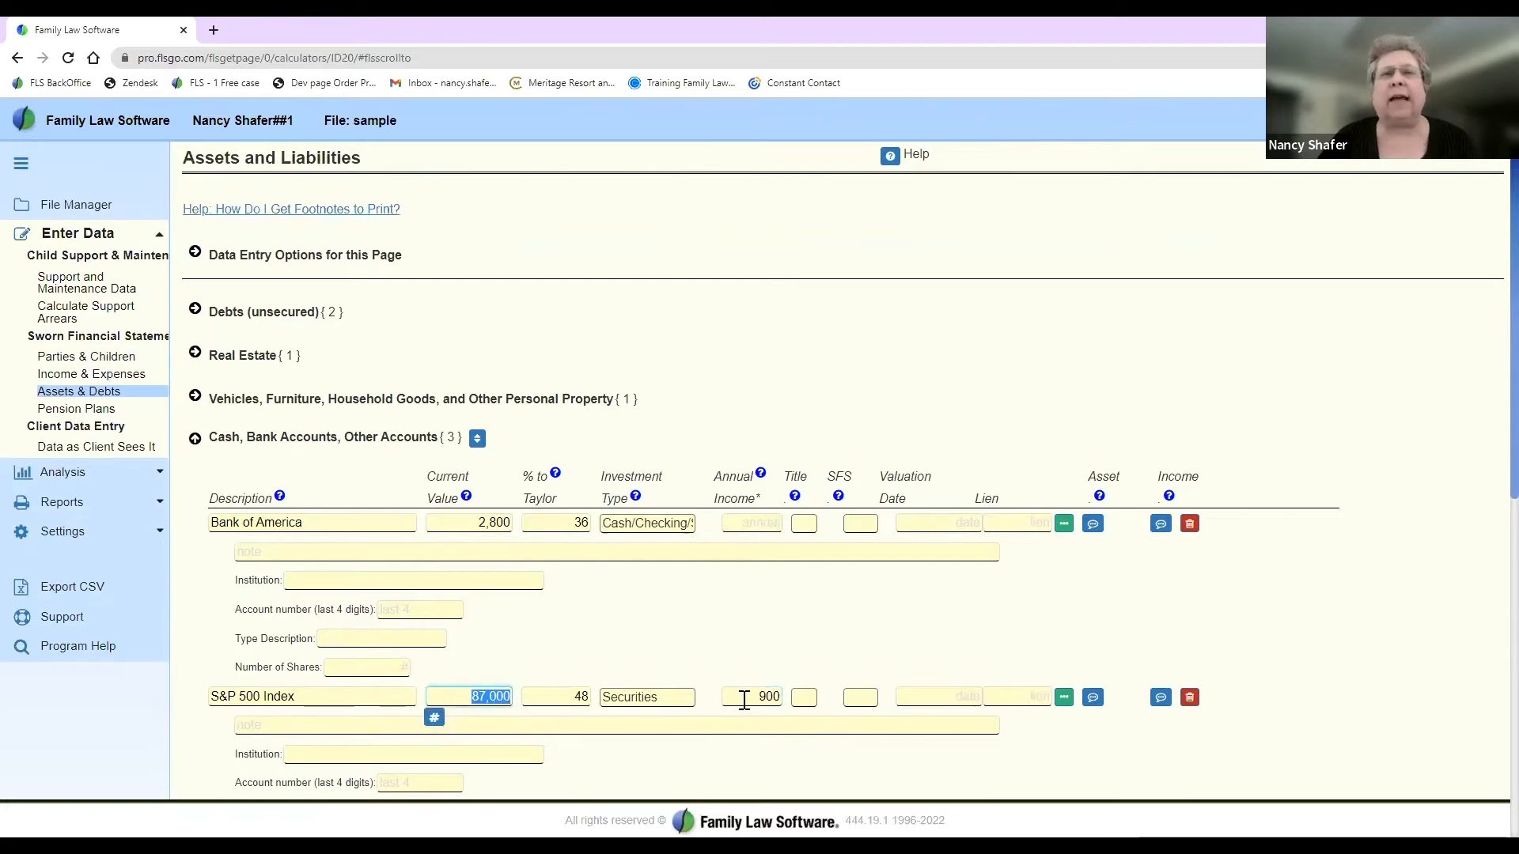
pyautogui.moveTo(744, 701); pyautogui.dragTo(819, 704)
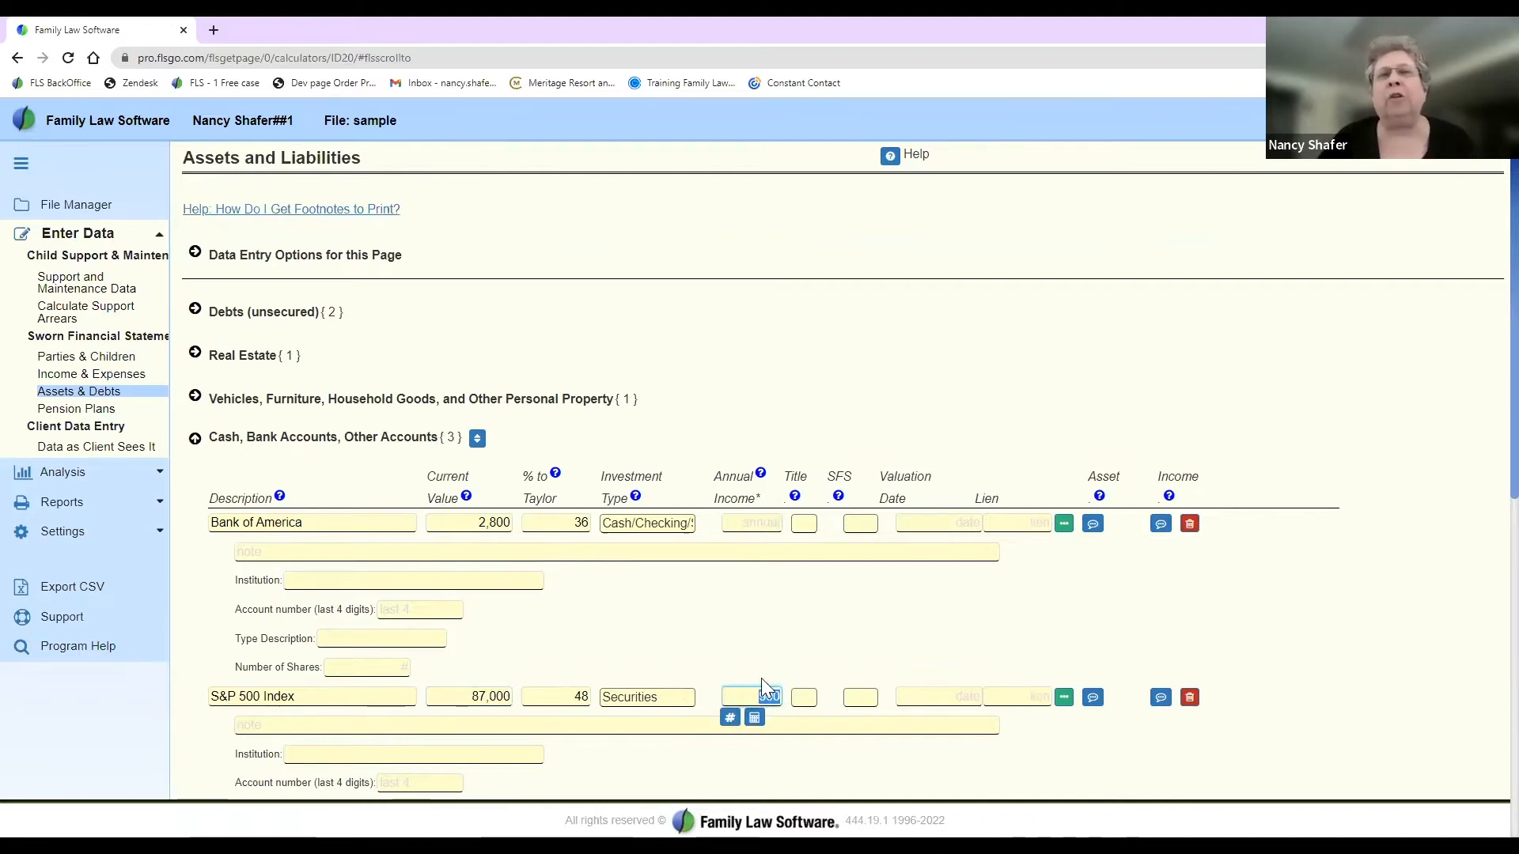
pyautogui.click(569, 700)
pyautogui.moveTo(569, 699)
pyautogui.mouseDown()
pyautogui.moveTo(600, 698)
pyautogui.moveTo(583, 696)
pyautogui.mouseUp()
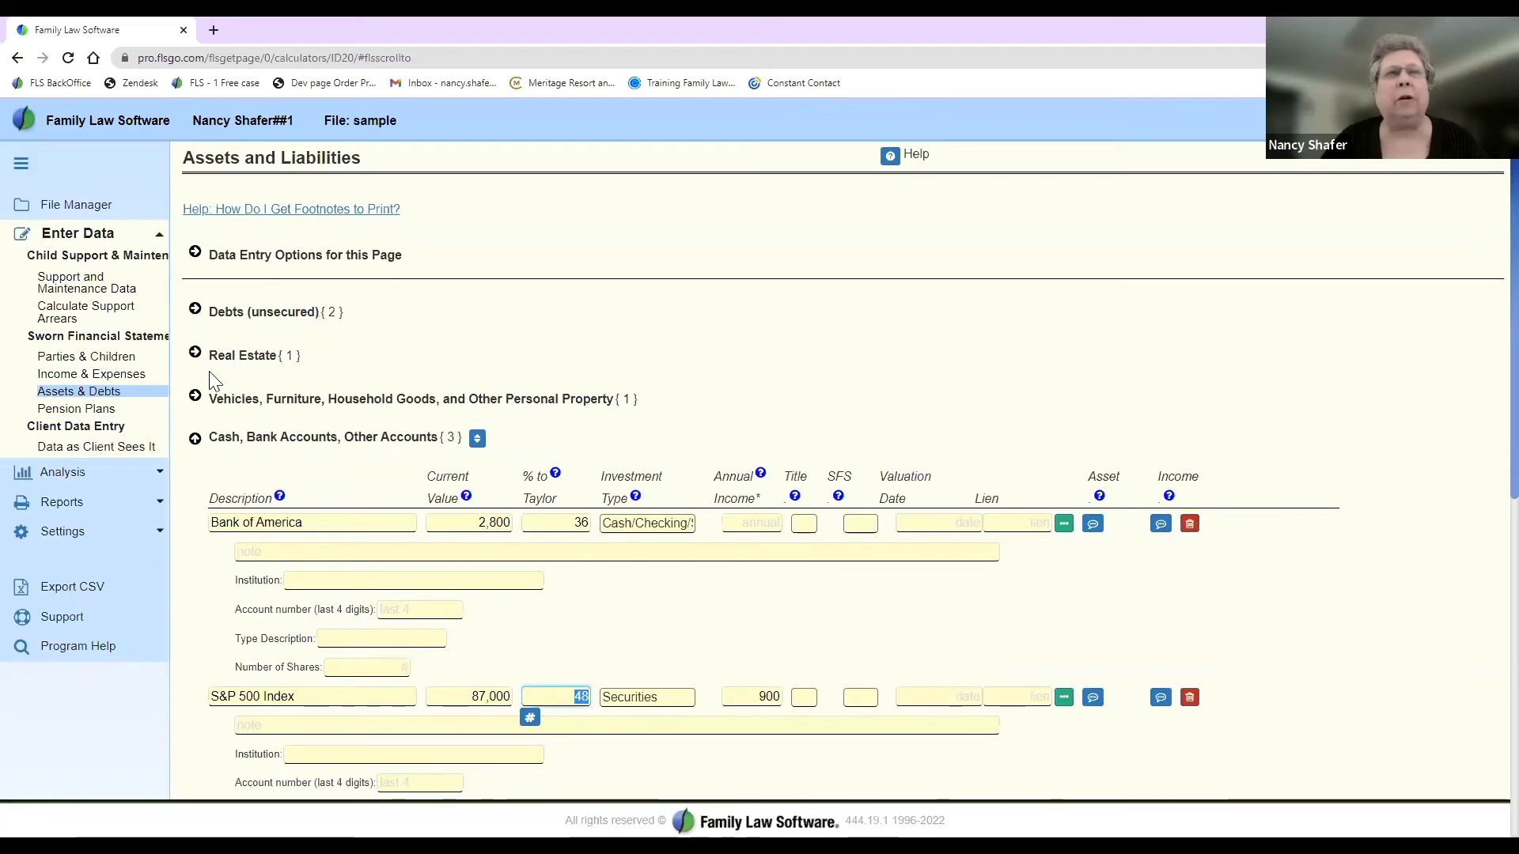
# Step: Look through the Miscellaneous Income categories under Monthly Income on the Income & Expenses page
pyautogui.click(88, 377)
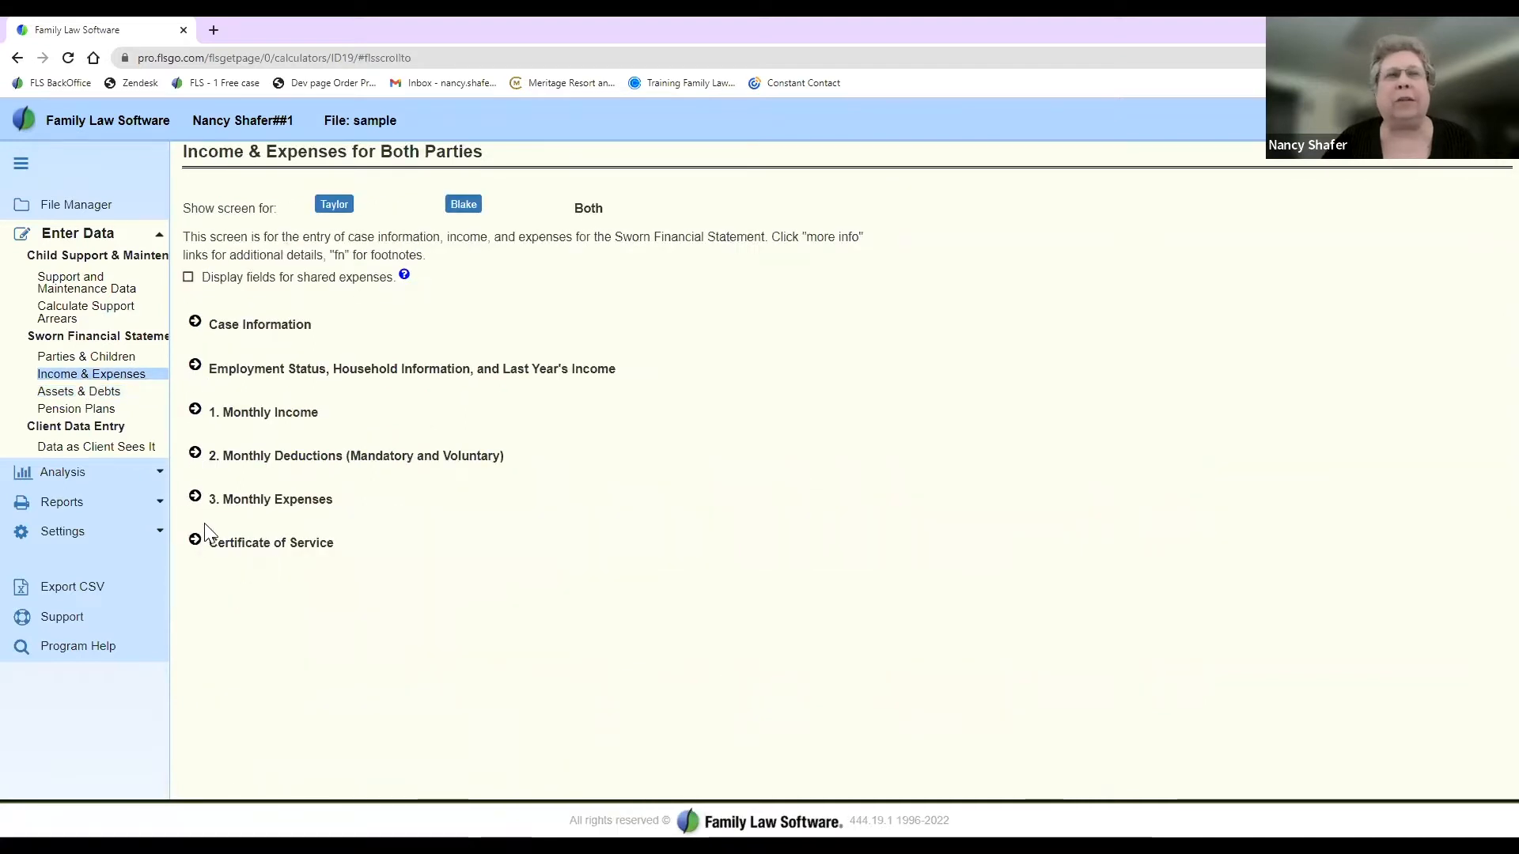
pyautogui.click(196, 411)
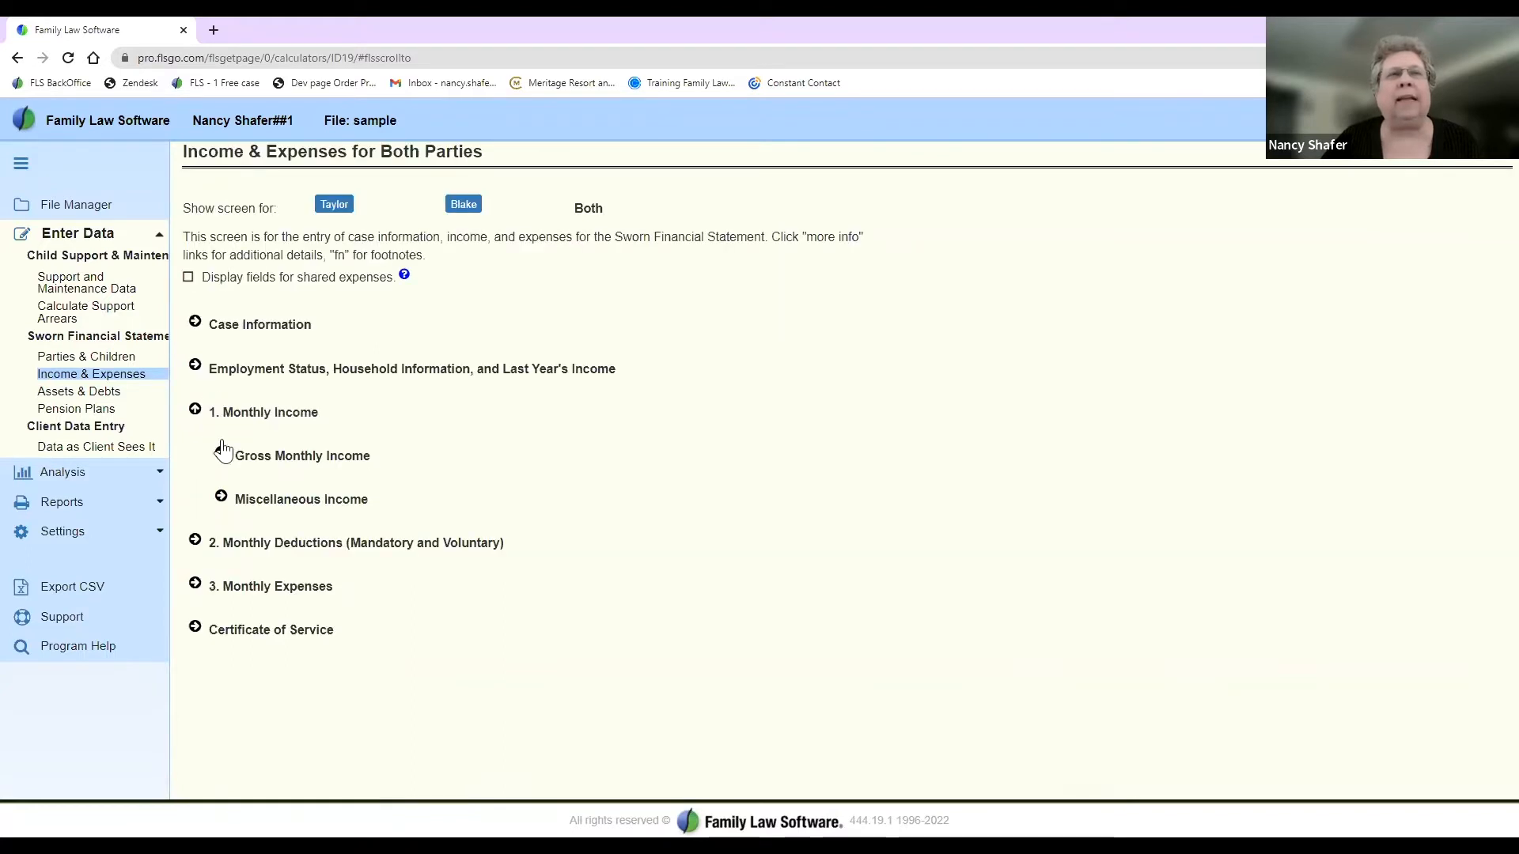
pyautogui.click(222, 497)
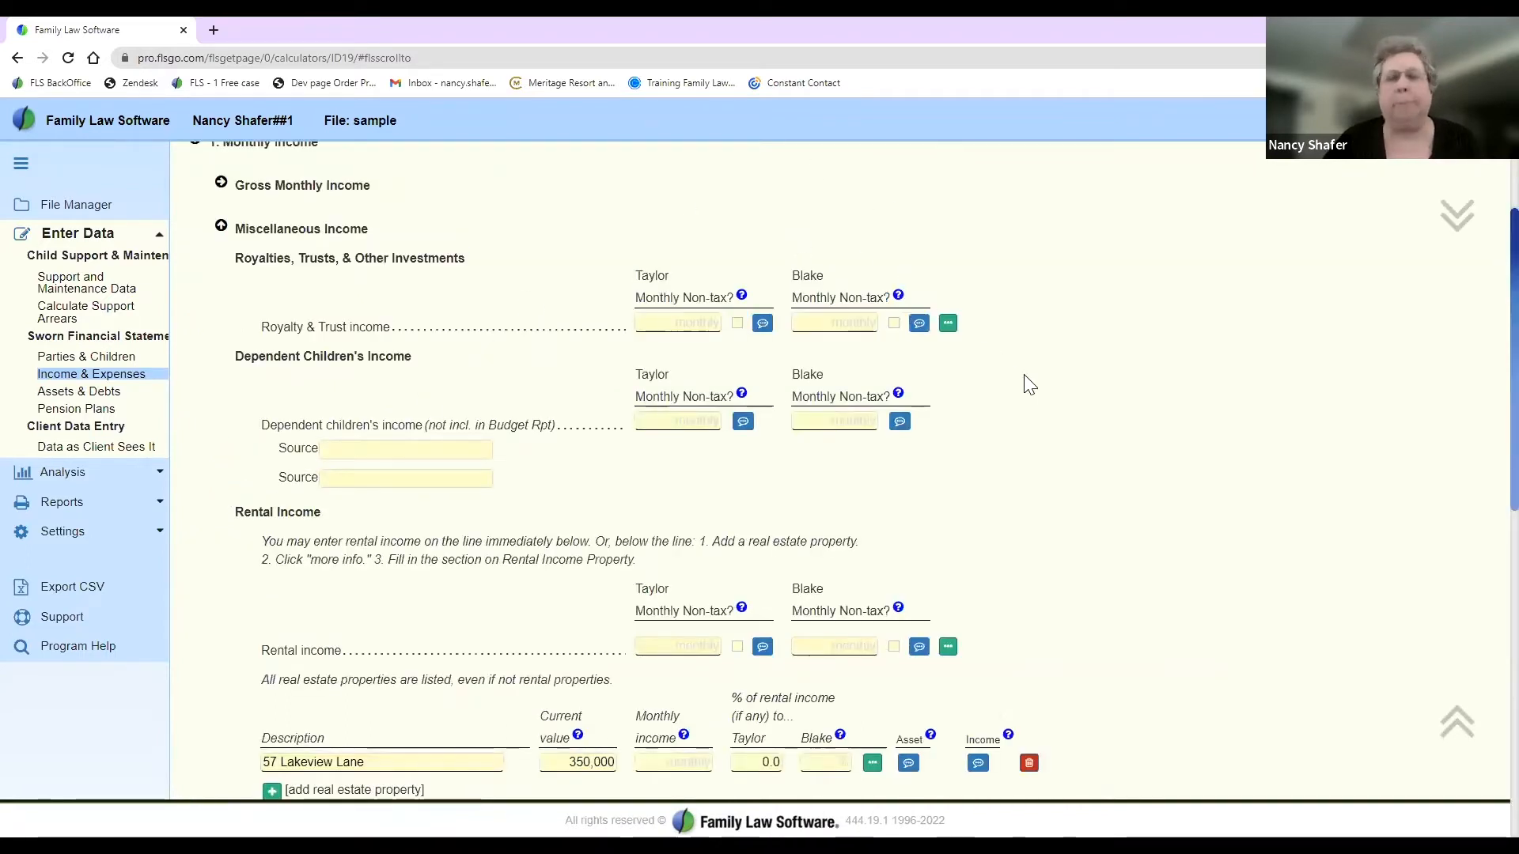
pyautogui.scroll(3, 1028, 386)
pyautogui.scroll(-10, 1030, 385)
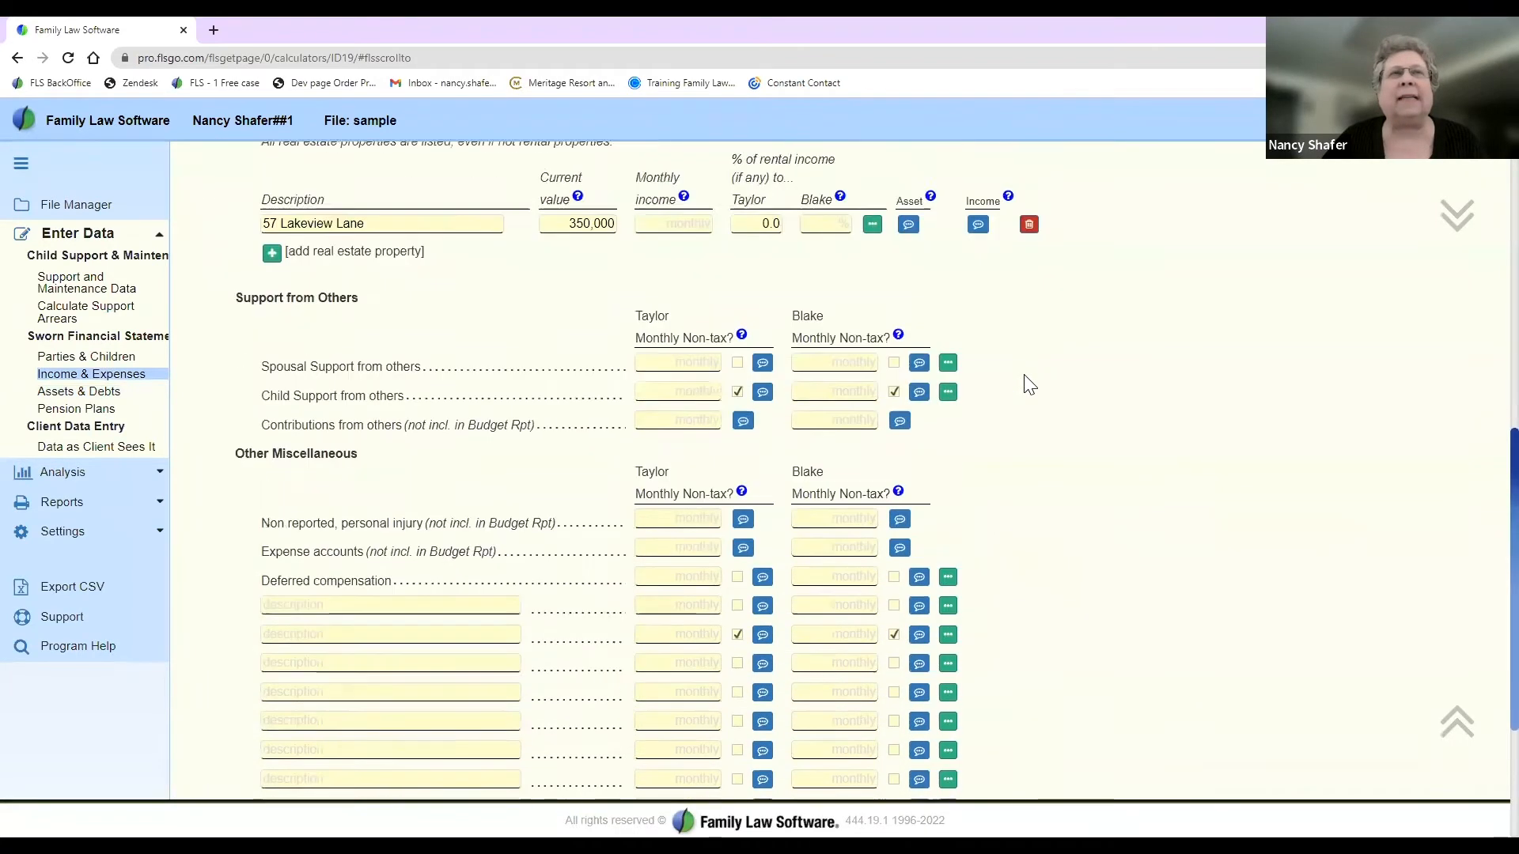
pyautogui.scroll(-1, 1029, 385)
pyautogui.scroll(-3, 1030, 385)
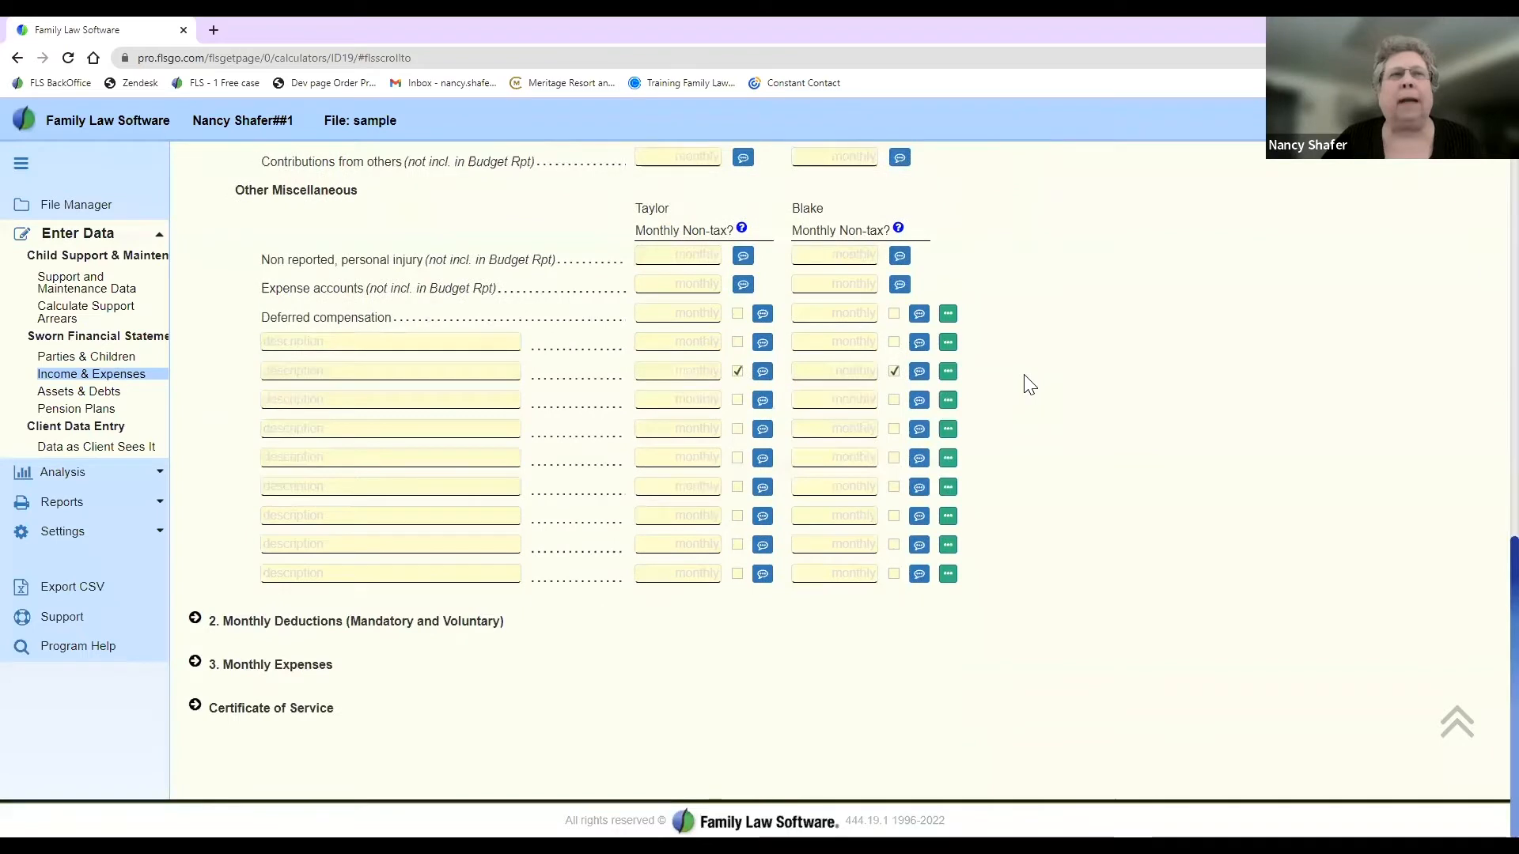
# Step: Check the monthly income field of the property listed under Rental Income, then collapse the Miscellaneous Income section
pyautogui.scroll(8, 906, 497)
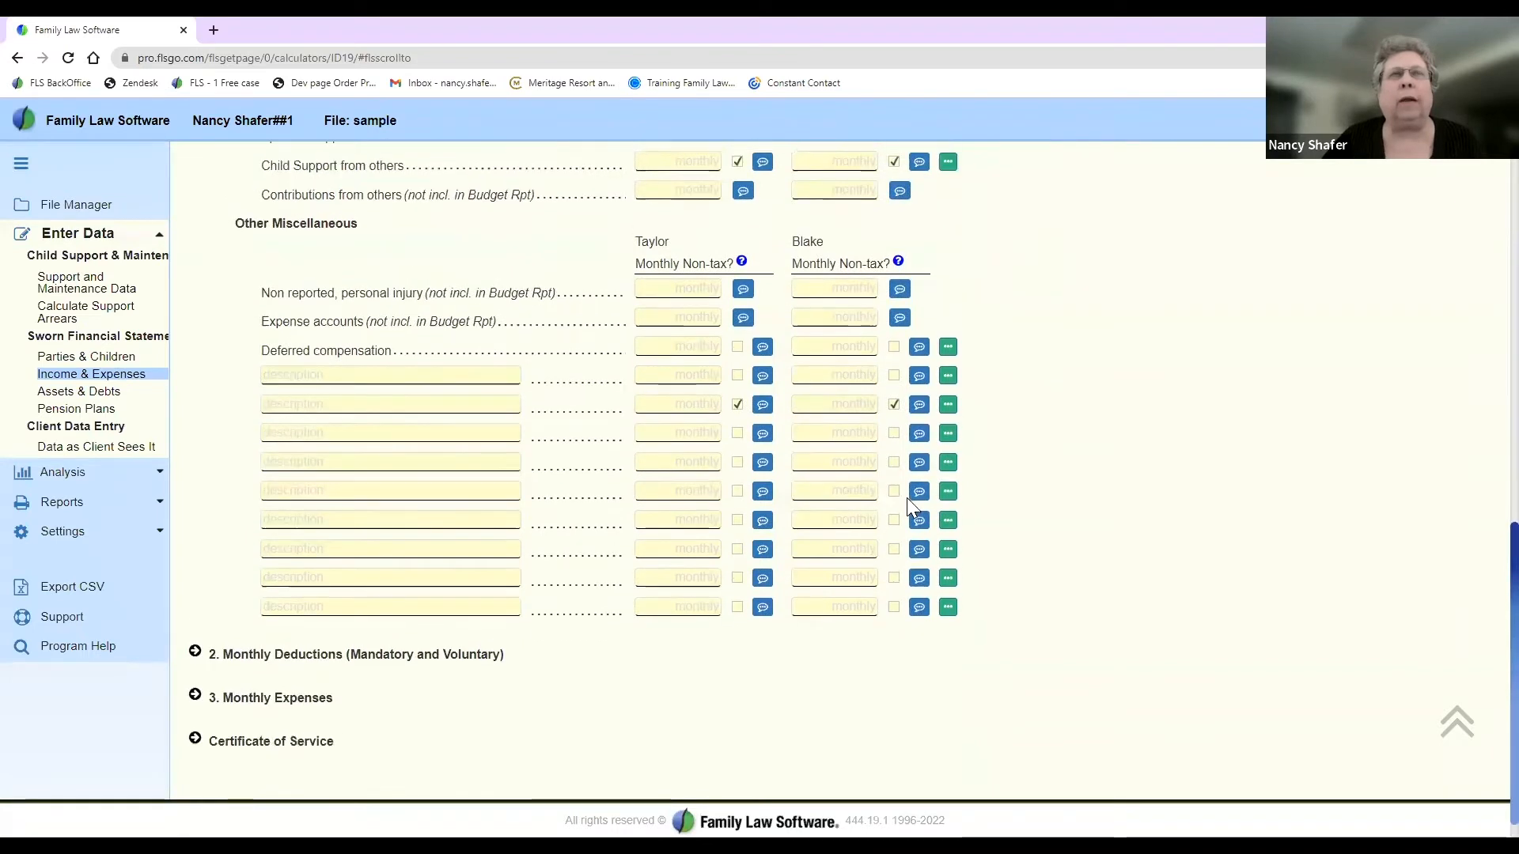
pyautogui.scroll(1, 912, 506)
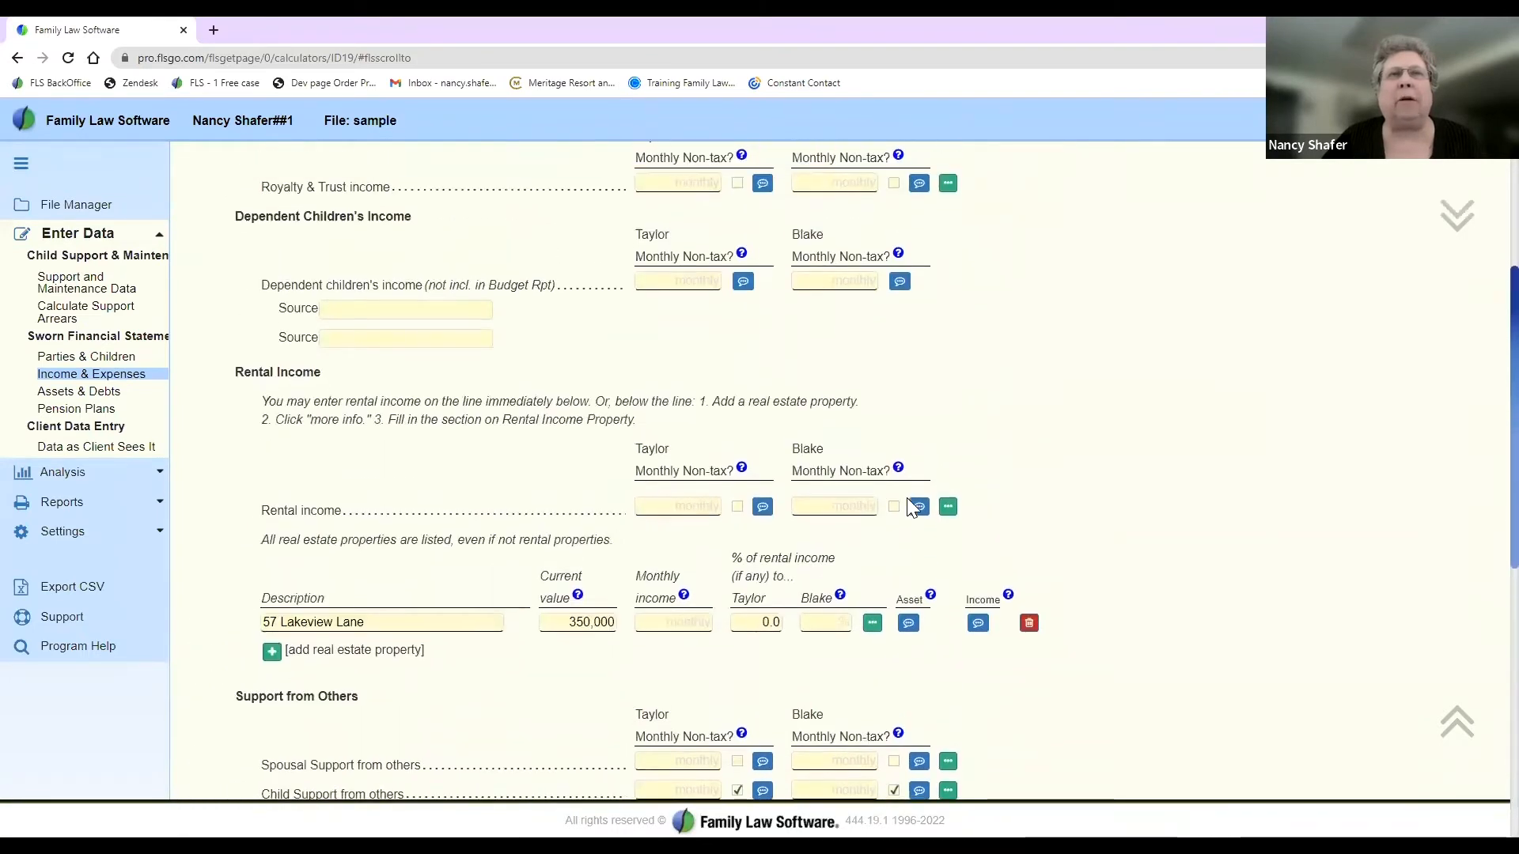
pyautogui.click(665, 624)
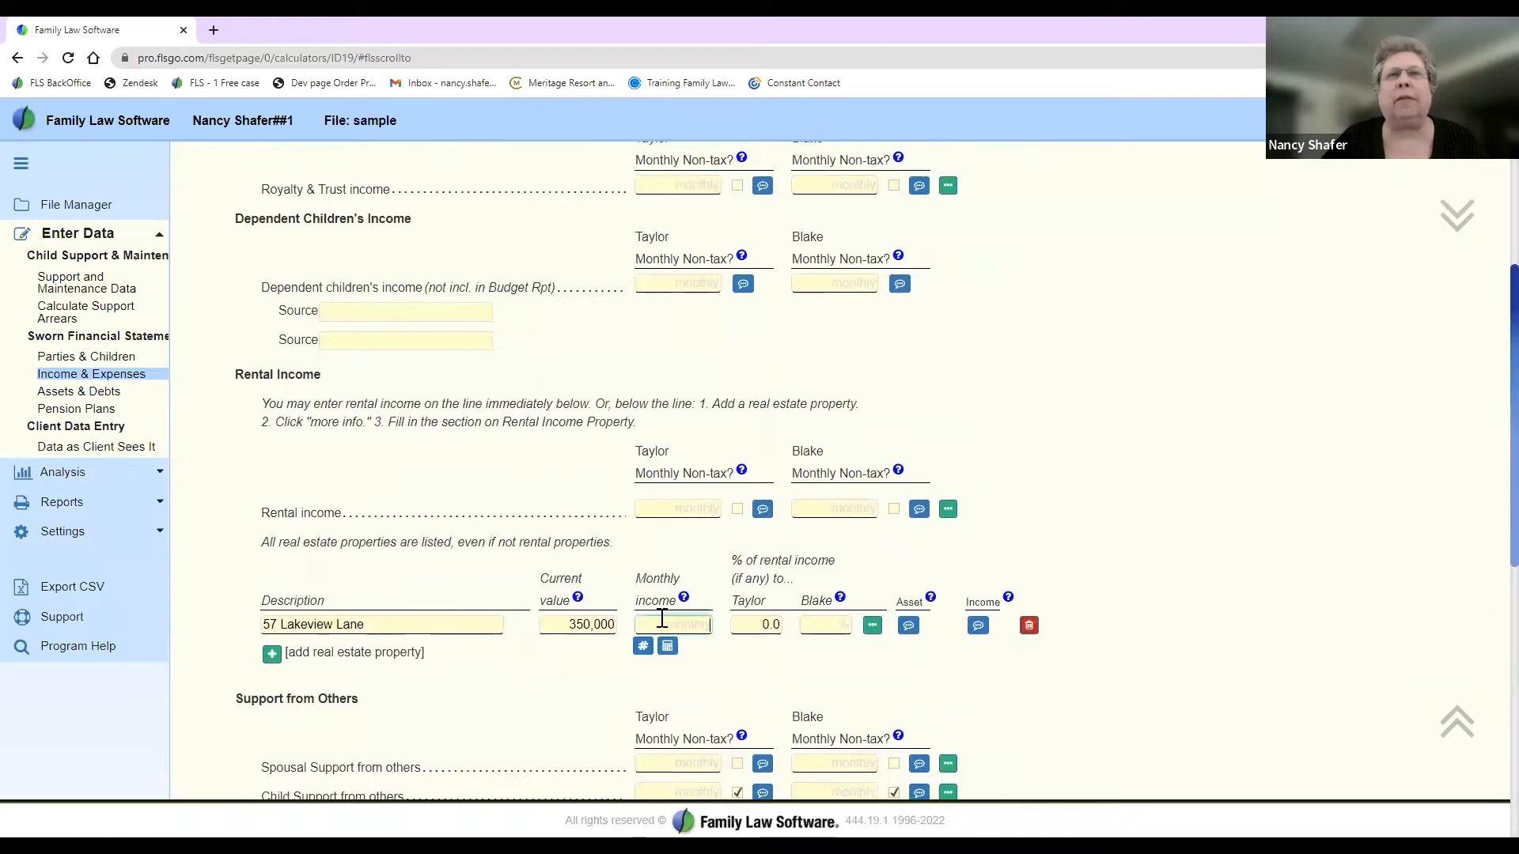
pyautogui.click(1091, 477)
pyautogui.scroll(5, 1091, 471)
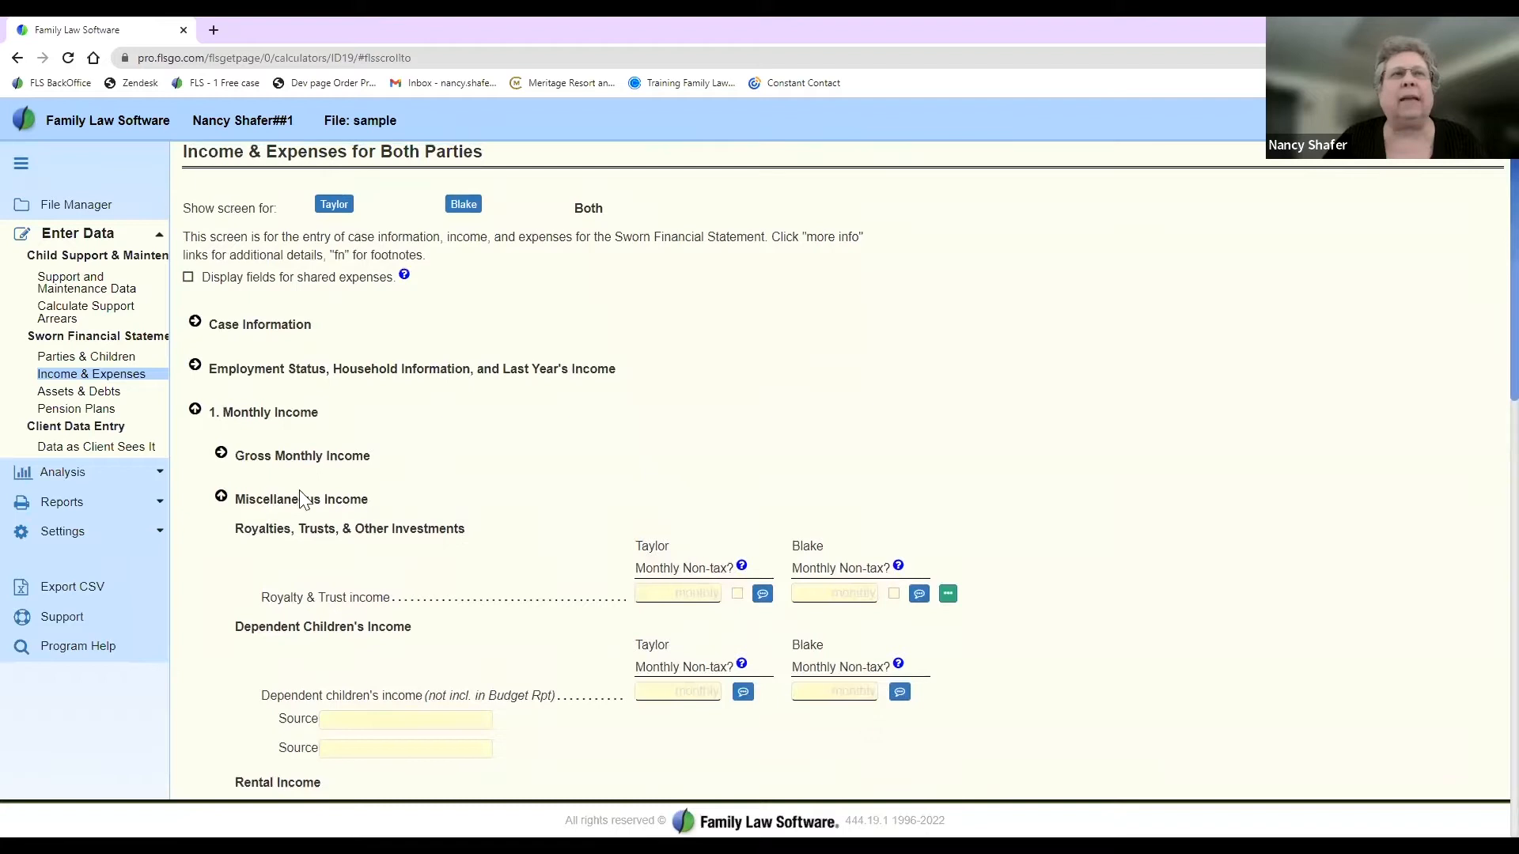
pyautogui.click(223, 498)
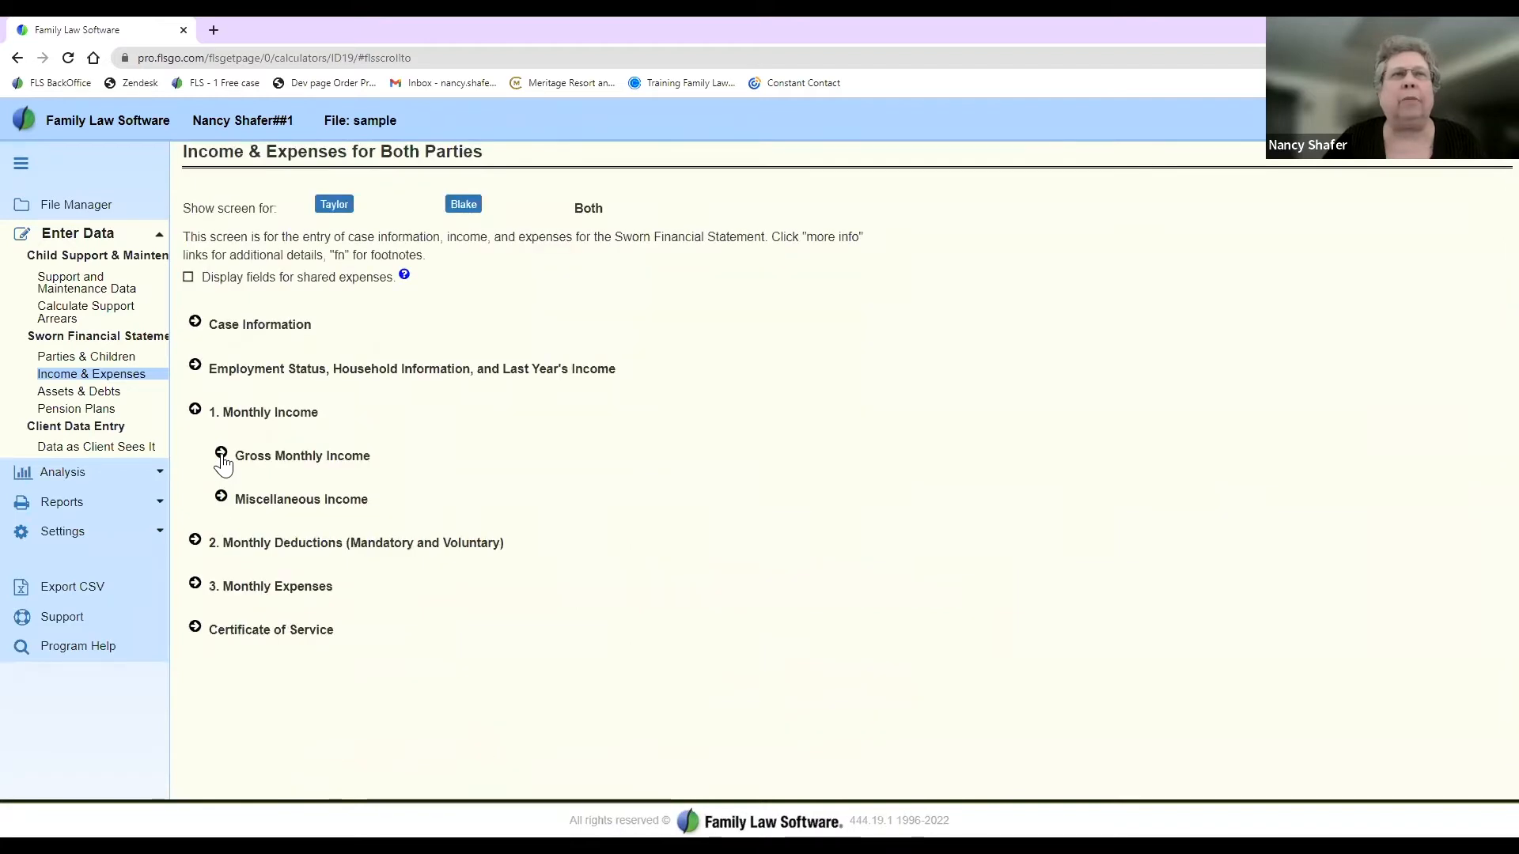
# Step: Find the S&P 500 Index account in the Gross Monthly Income section and check its annual income under Interest & Dividends
pyautogui.click(221, 455)
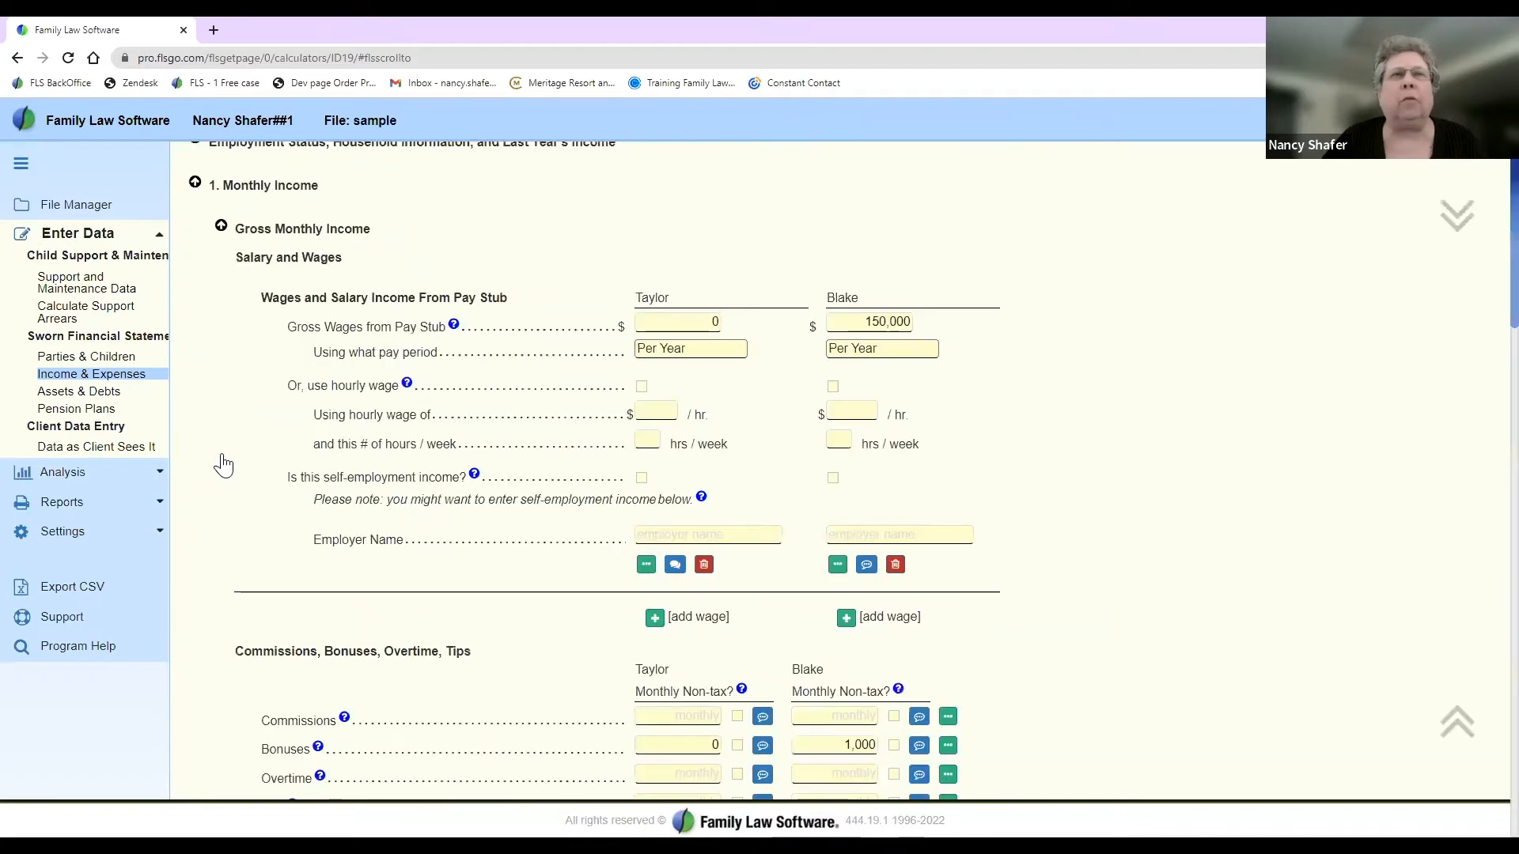
pyautogui.scroll(-7, 236, 477)
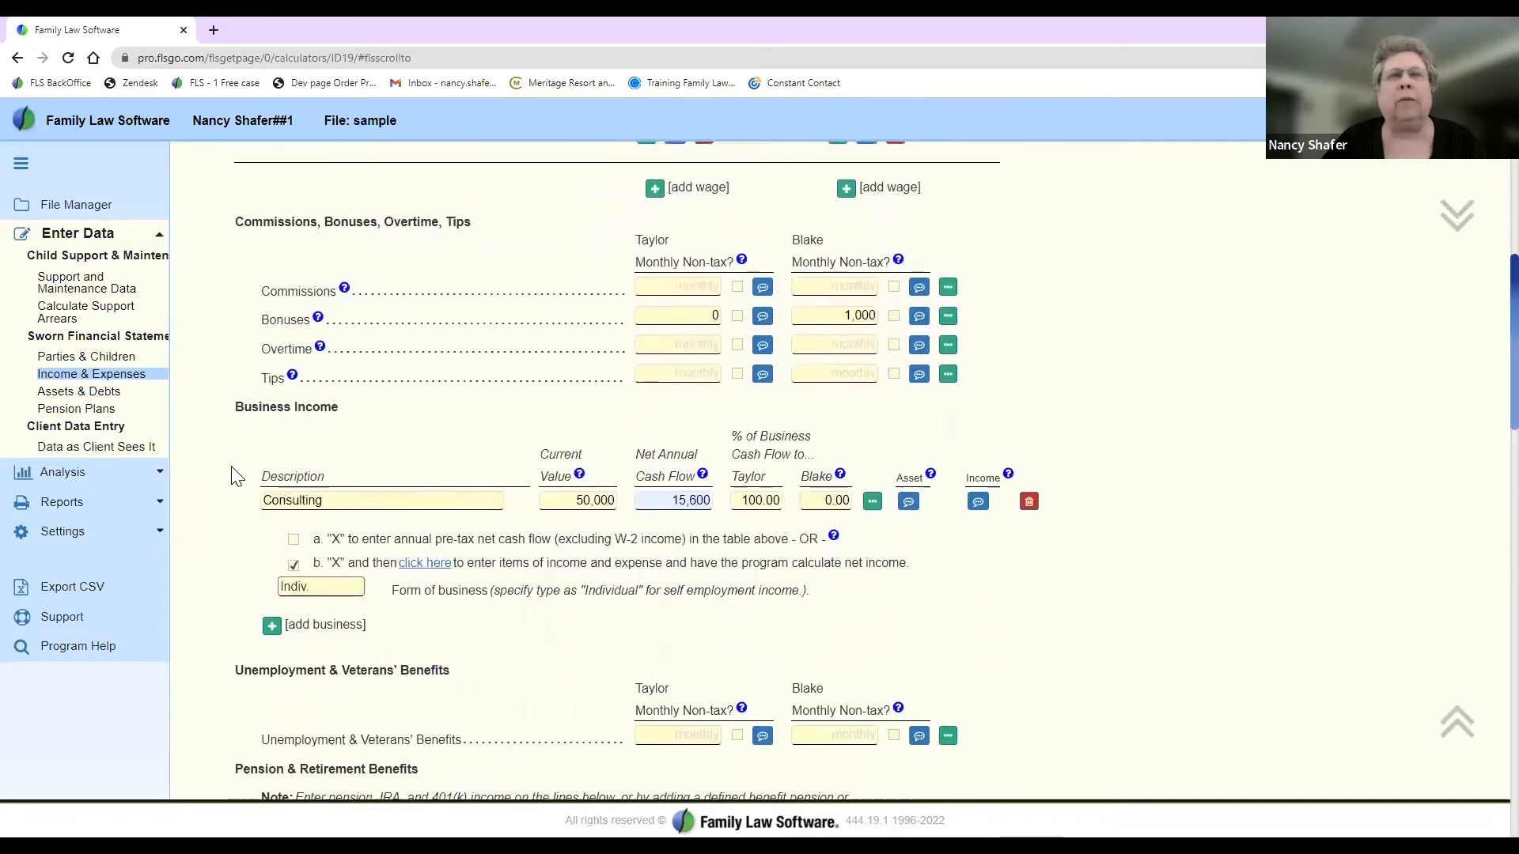
pyautogui.scroll(-4, 236, 477)
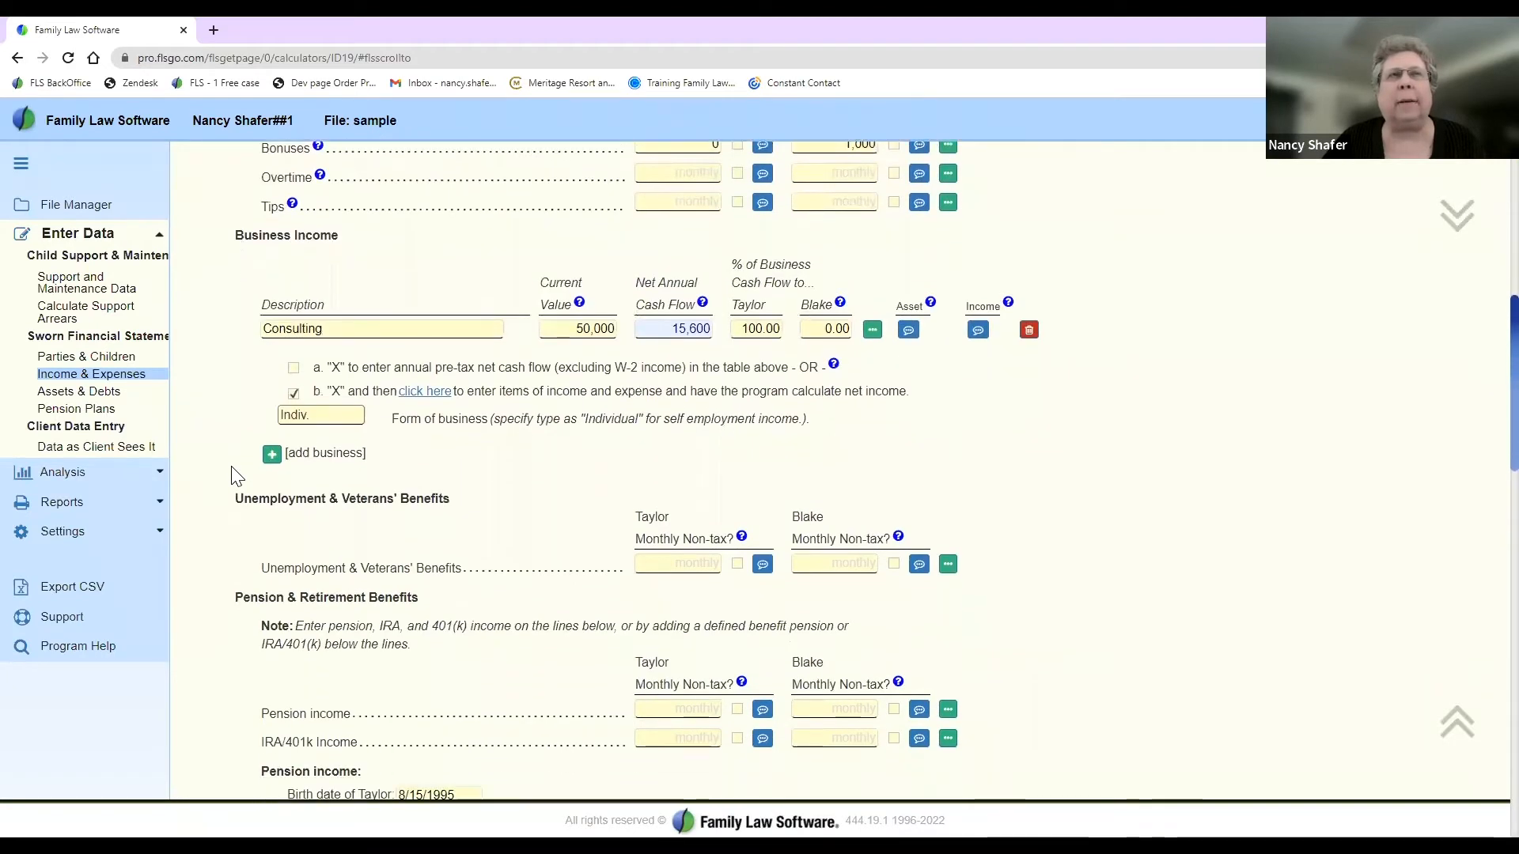
pyautogui.scroll(-3, 236, 477)
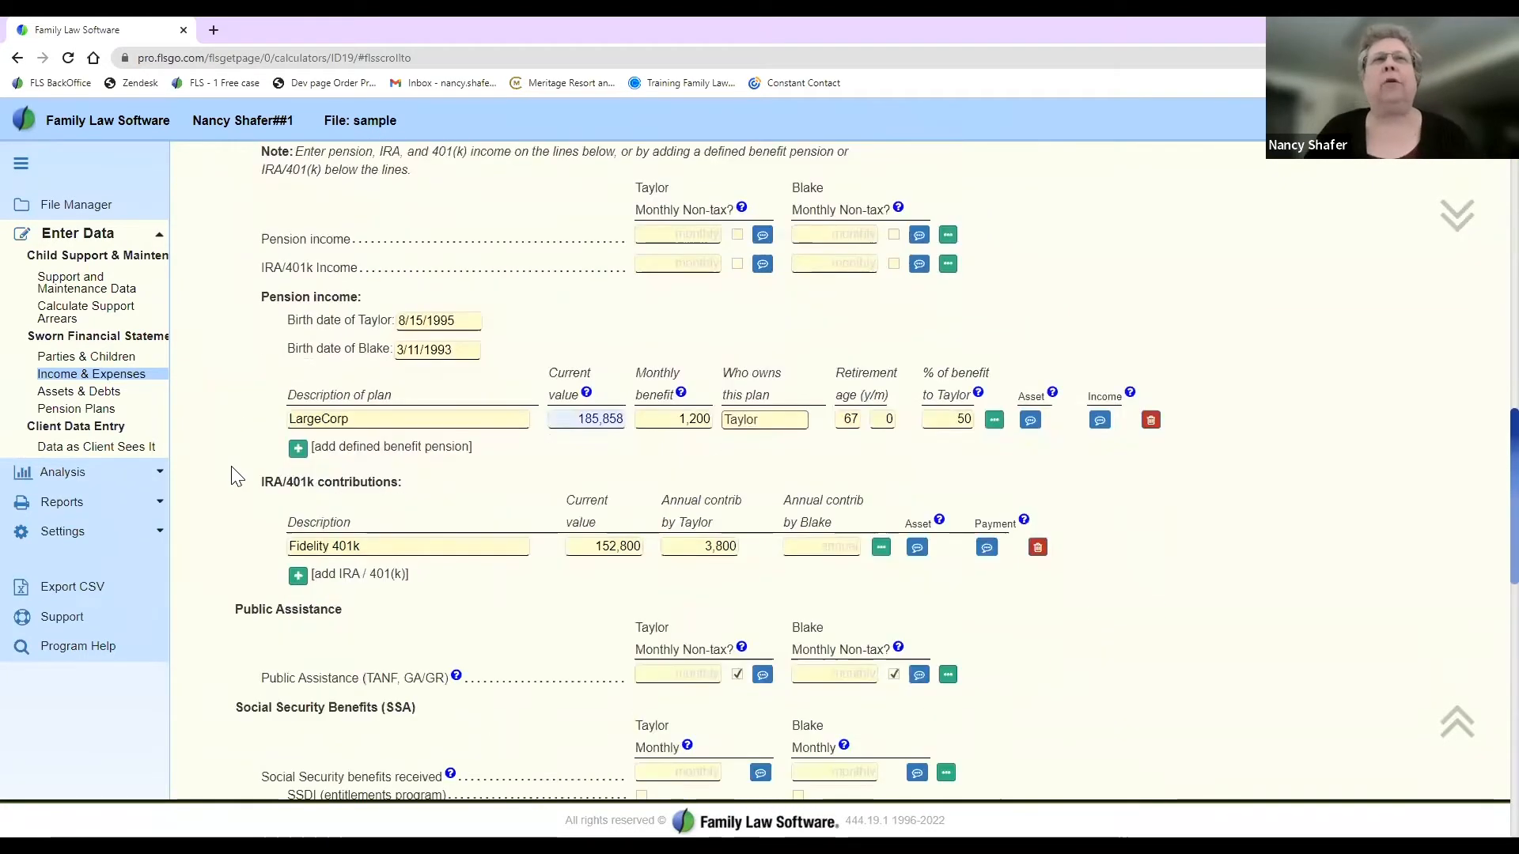
pyautogui.scroll(-9, 236, 477)
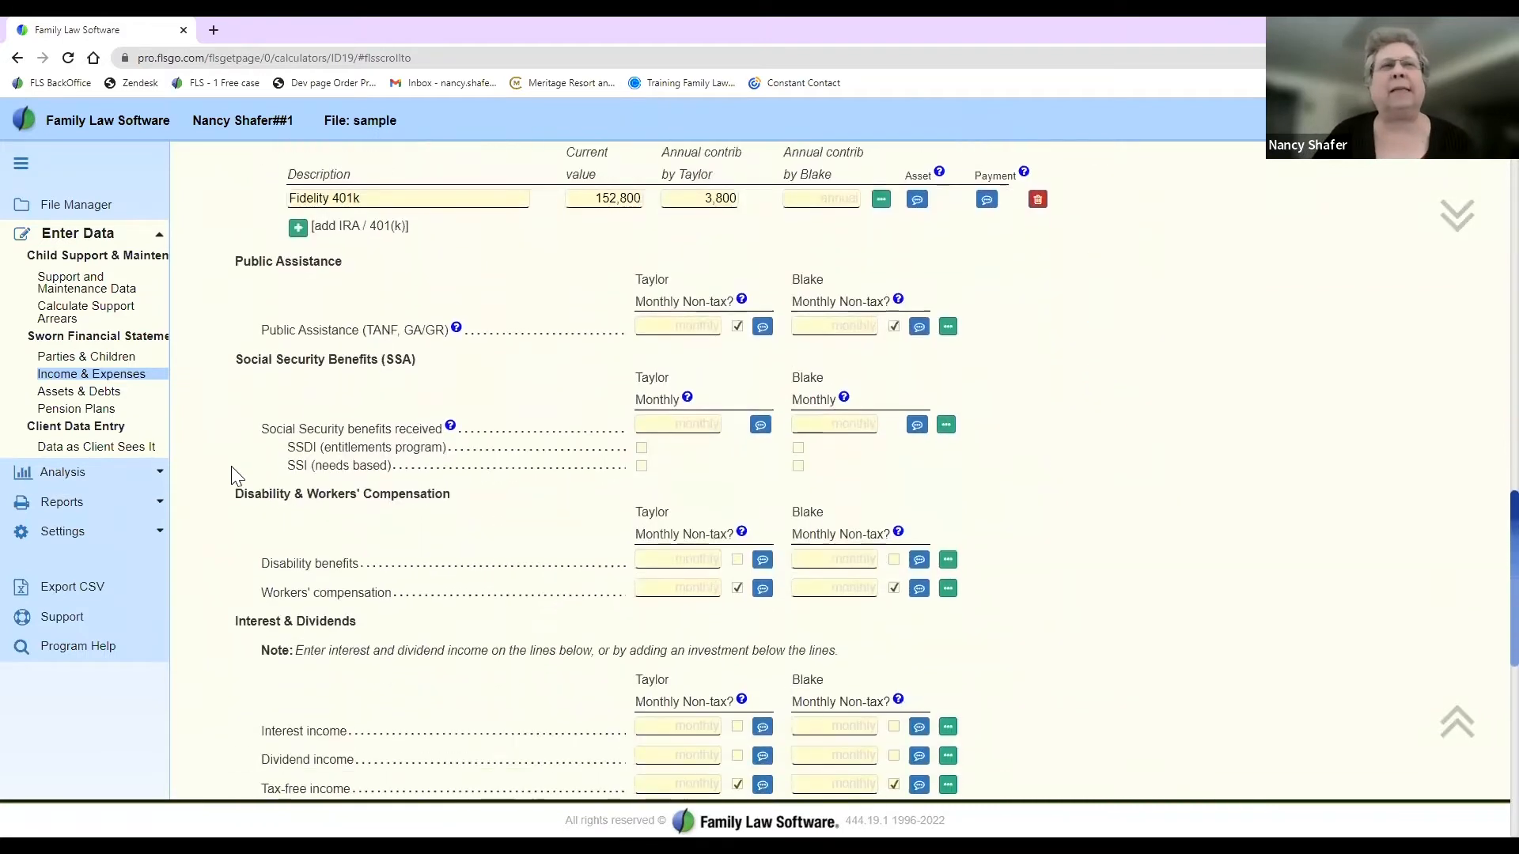
pyautogui.scroll(-2, 236, 477)
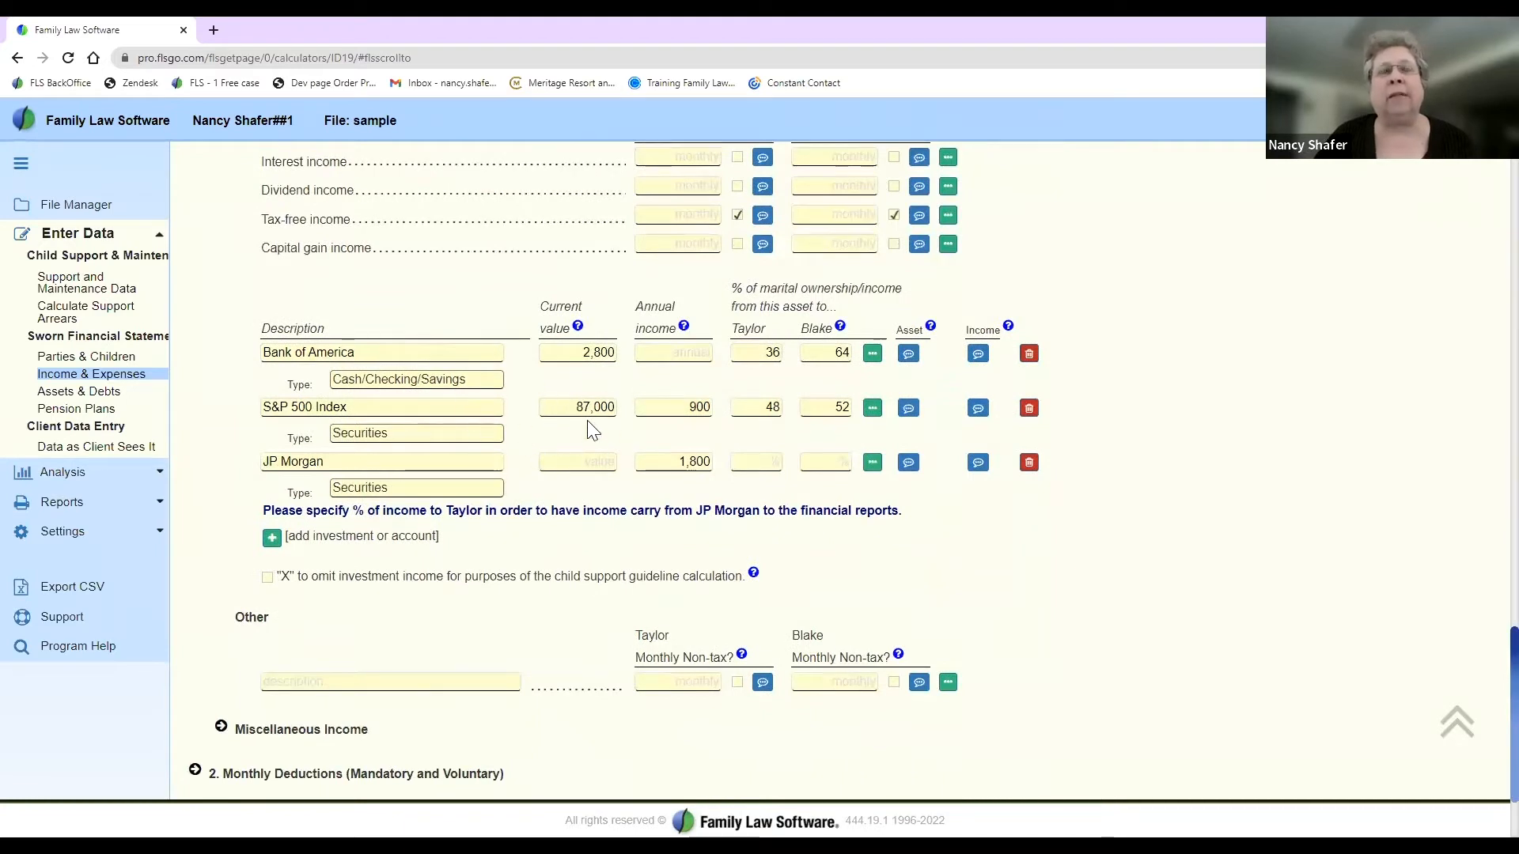
pyautogui.click(700, 407)
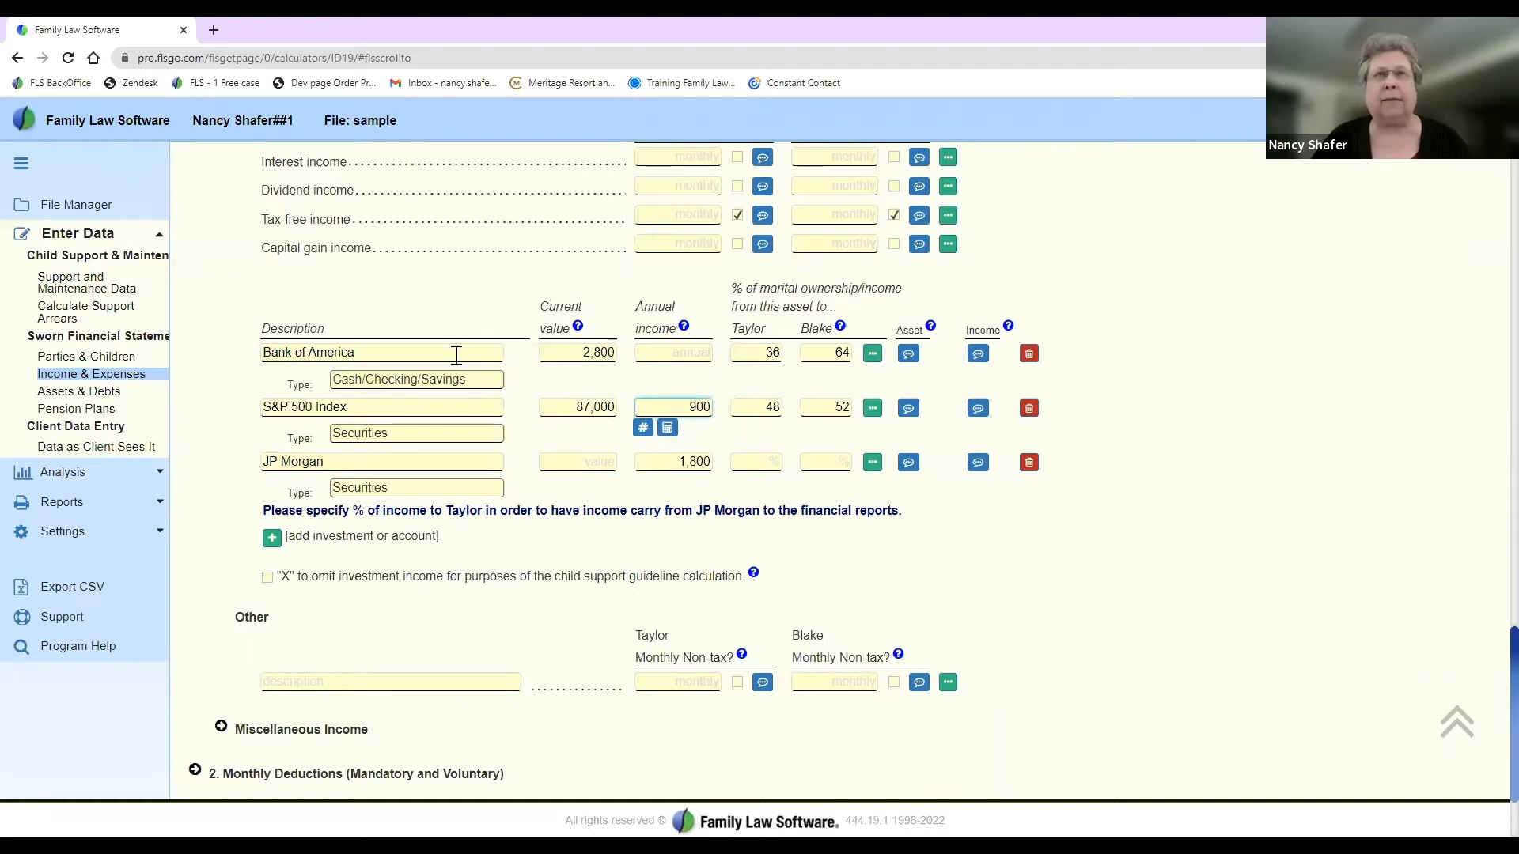
pyautogui.click(1051, 256)
# Step: Review the Gross Monthly Income categories, from salary and wages through bonuses, business income and pensions to Social Security and disability benefits
pyautogui.scroll(4, 1050, 256)
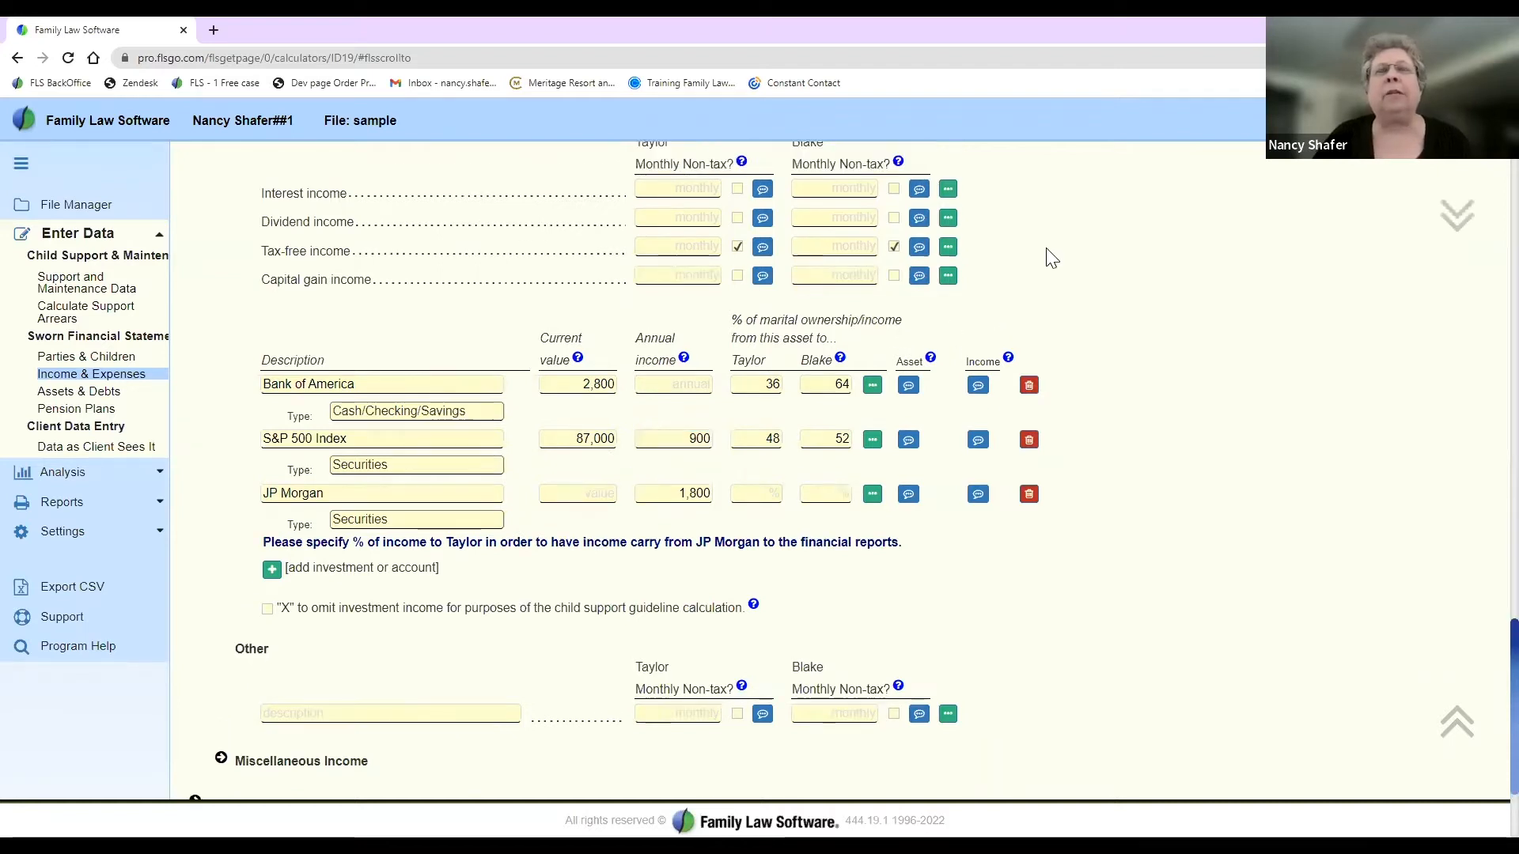
pyautogui.scroll(10, 1051, 256)
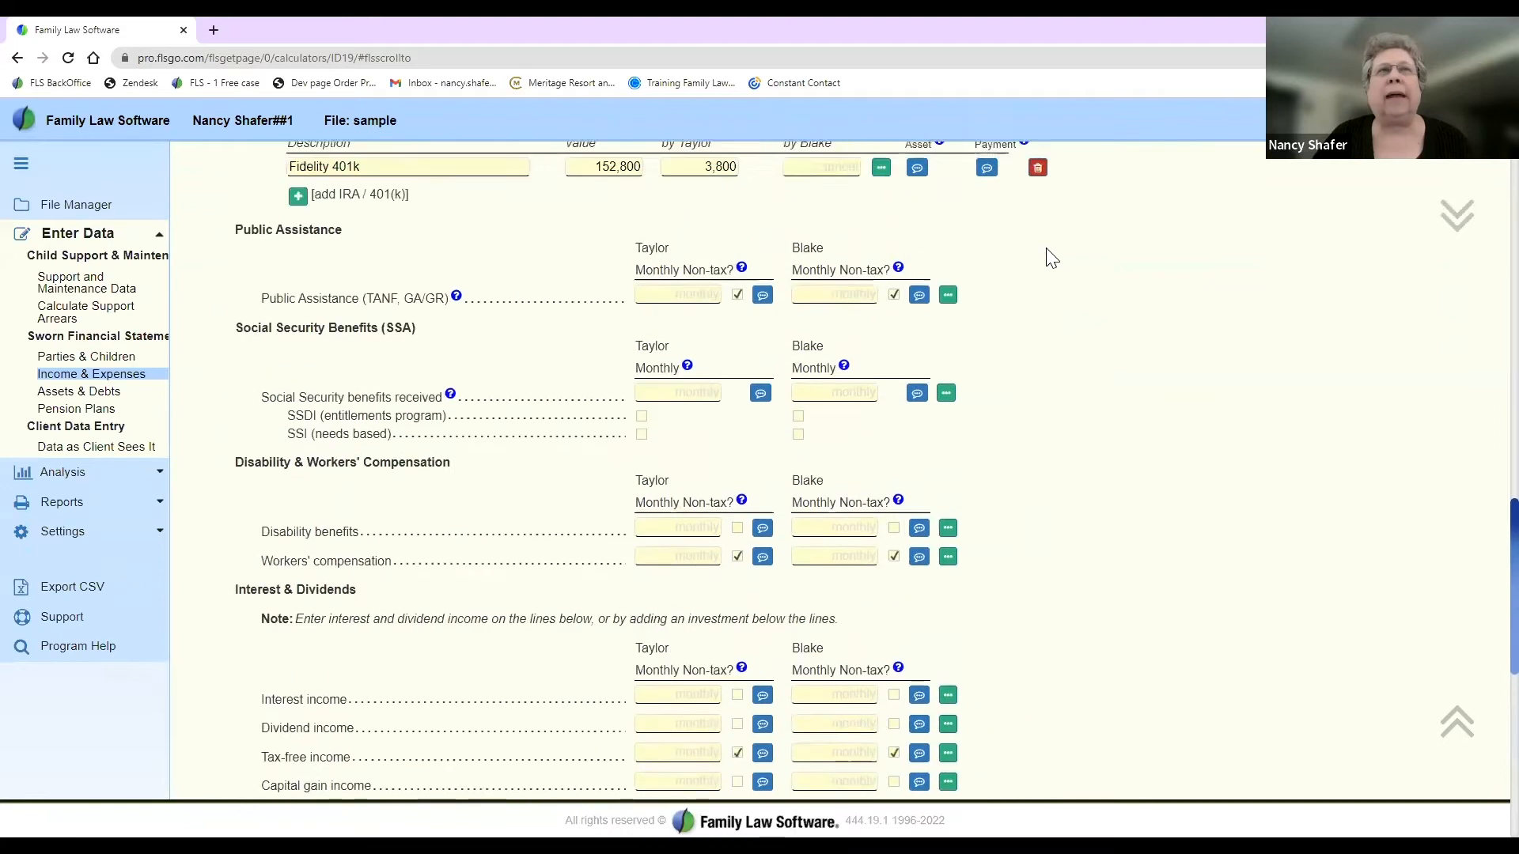
pyautogui.scroll(7, 1050, 256)
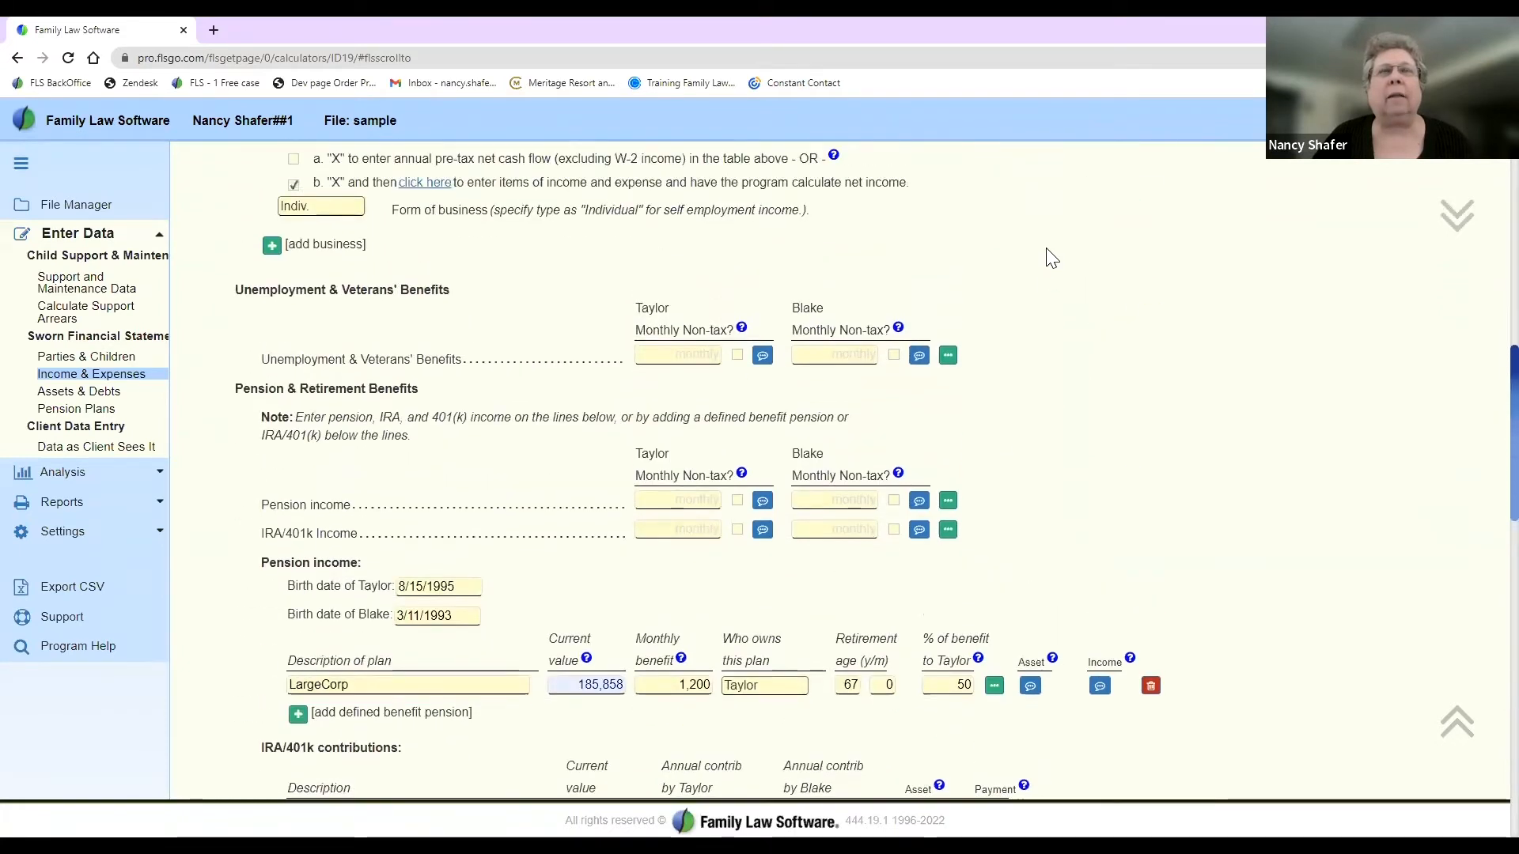
pyautogui.scroll(5, 1051, 259)
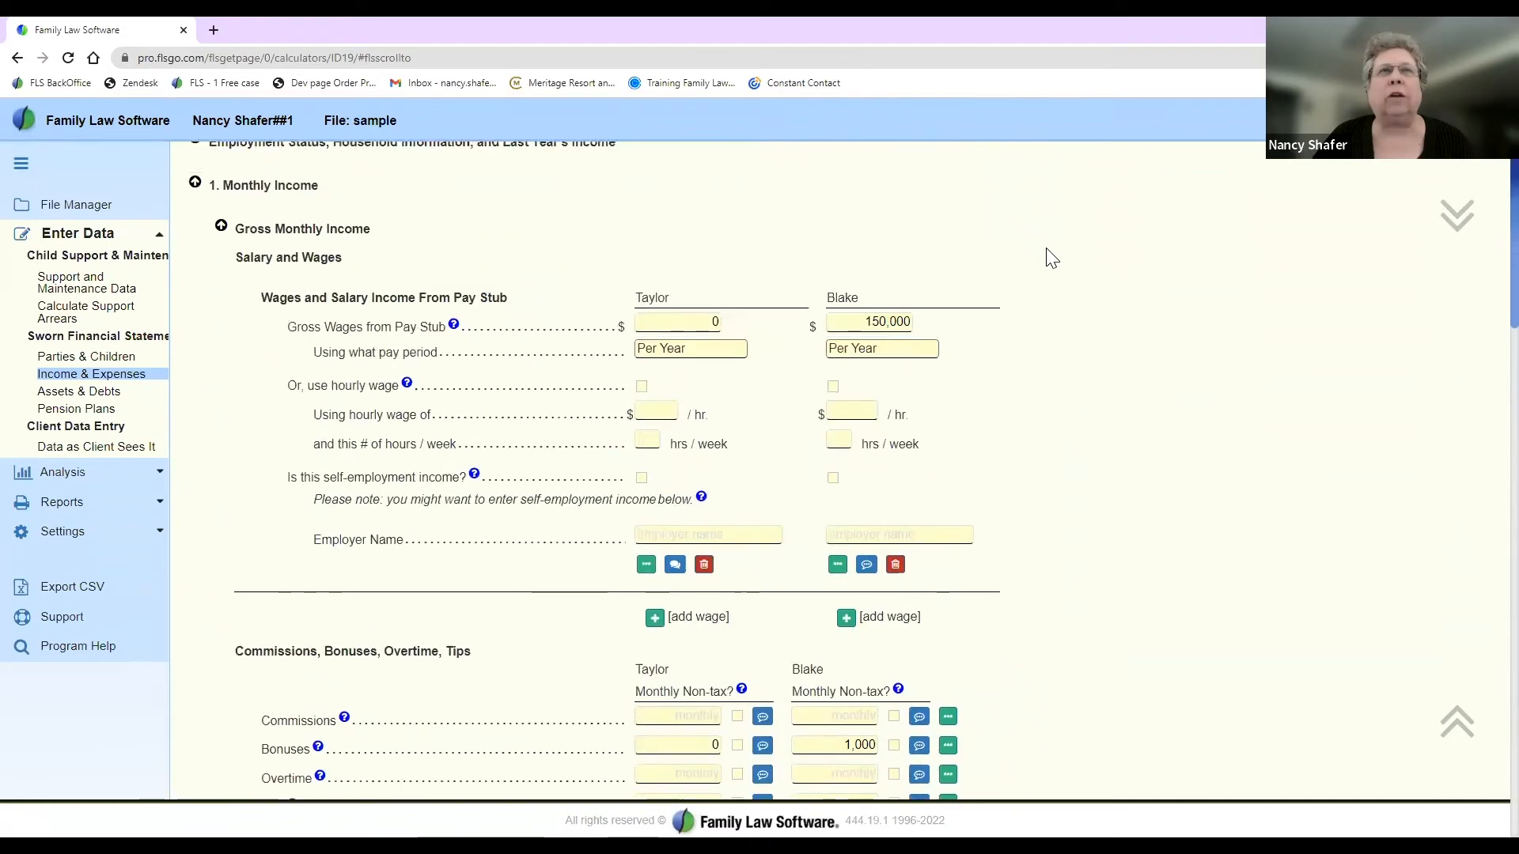
pyautogui.scroll(-20, 1050, 257)
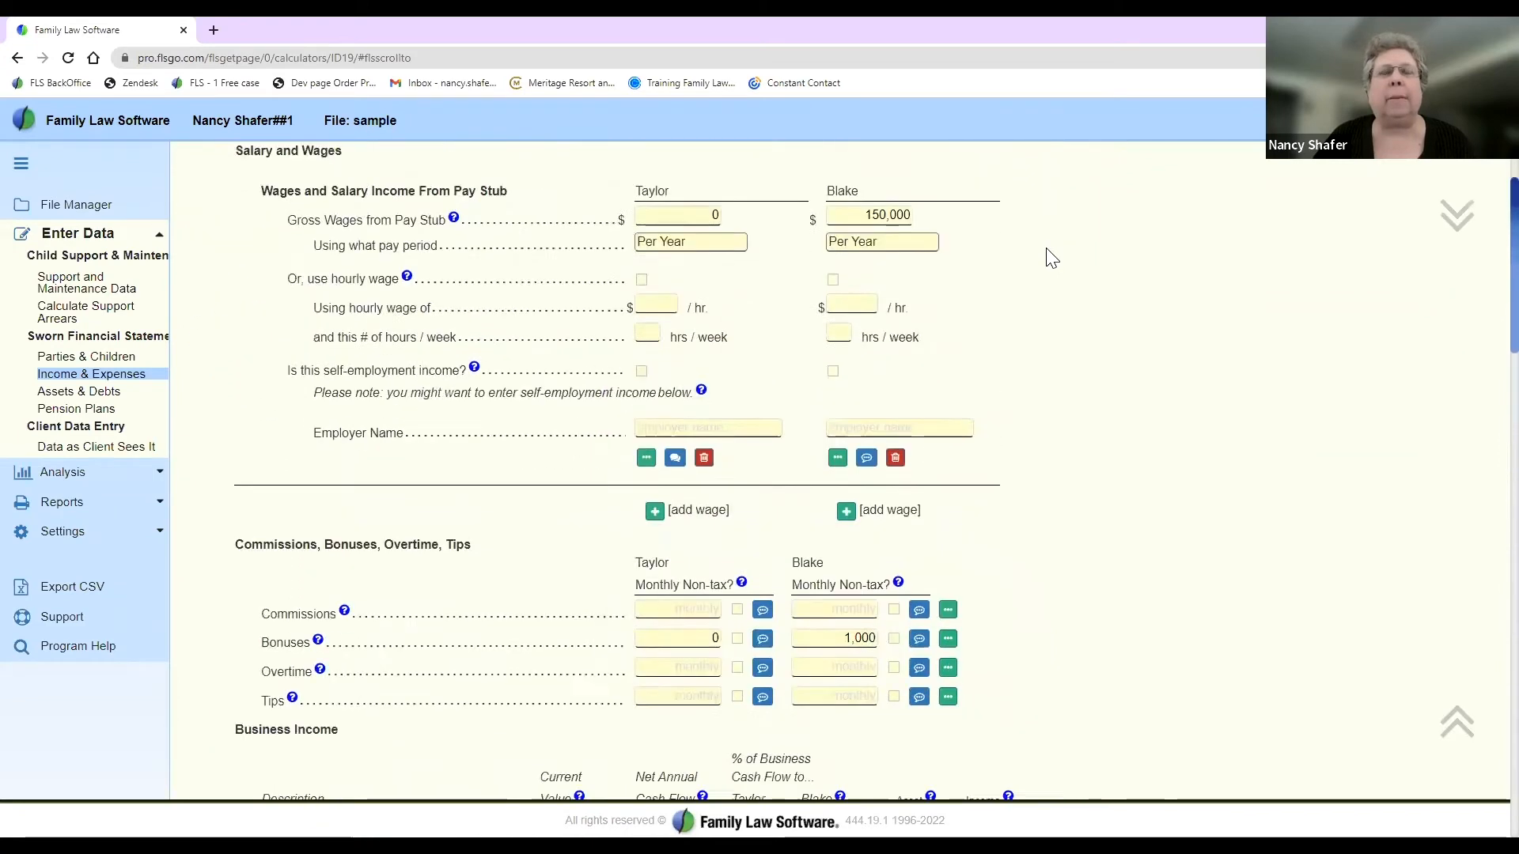
pyautogui.scroll(-10, 1051, 258)
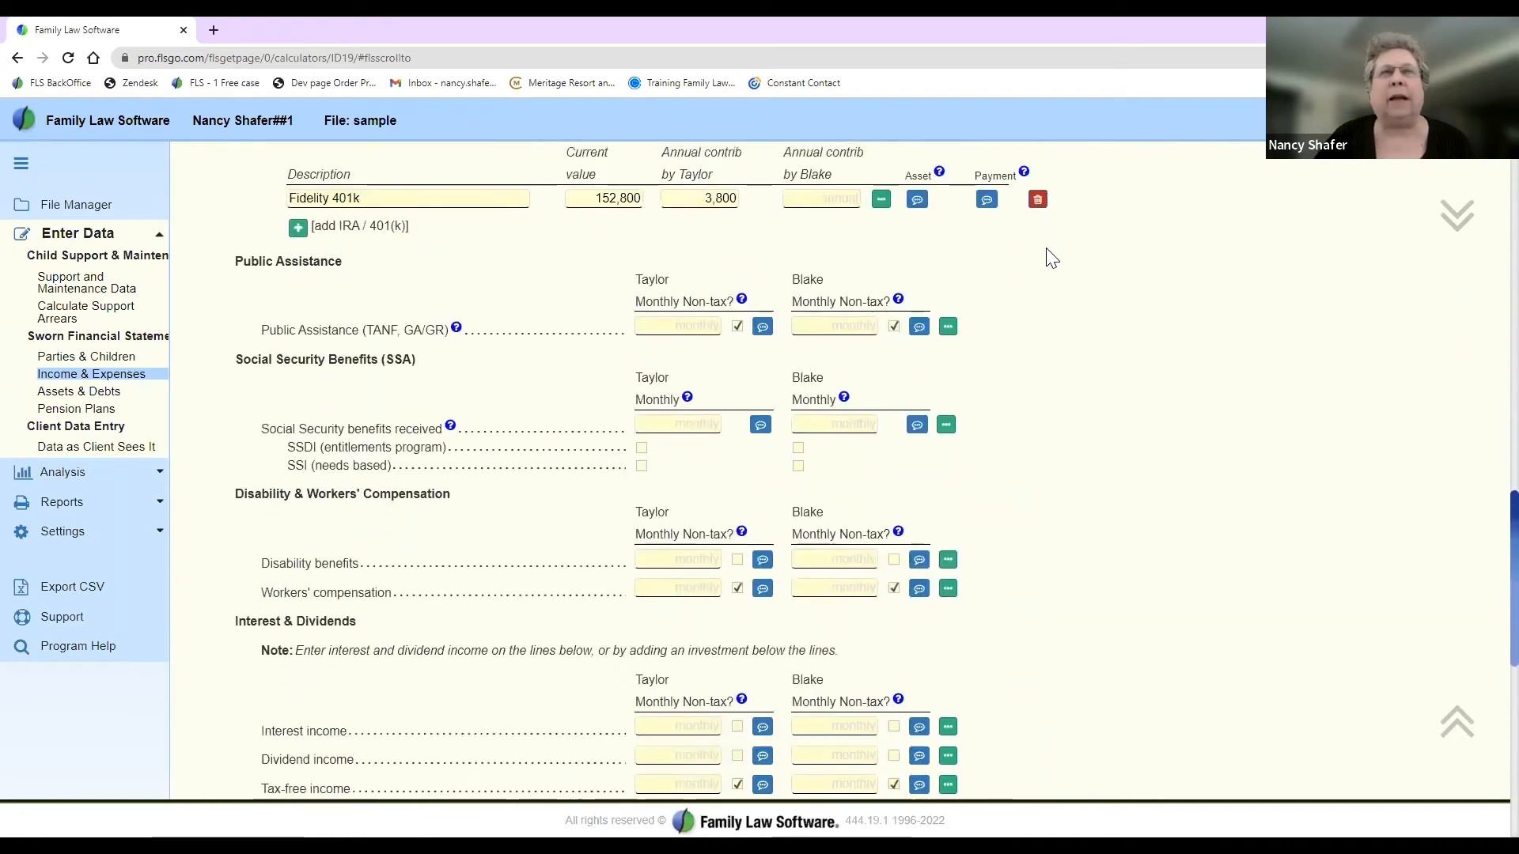
# Step: Examine the first party's monthly interest, dividend and tax-free income fields above the investment accounts in Interest & Dividends
pyautogui.scroll(5, 1050, 258)
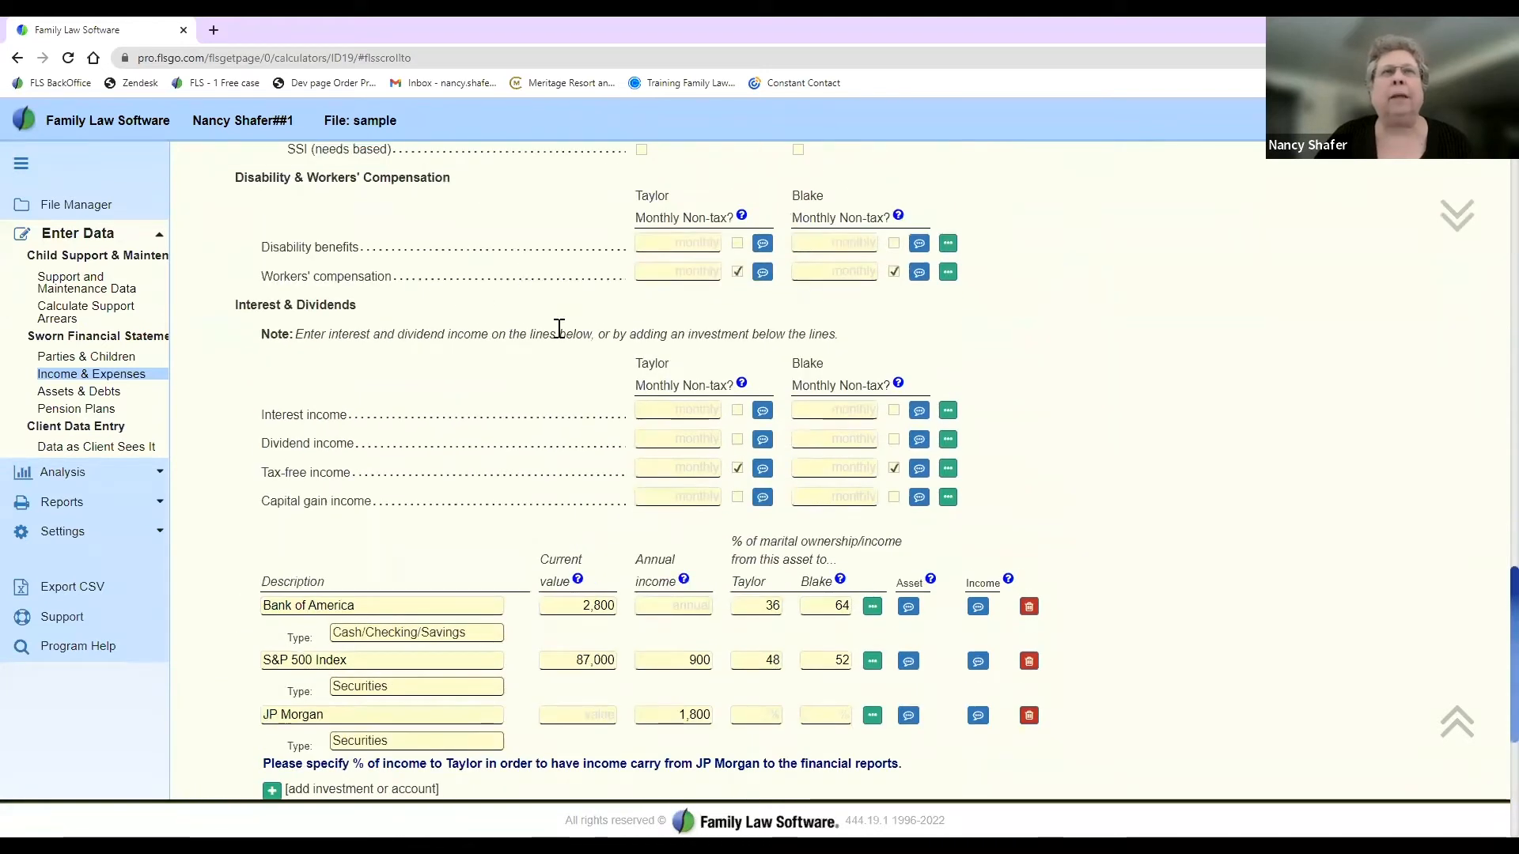
pyautogui.click(665, 407)
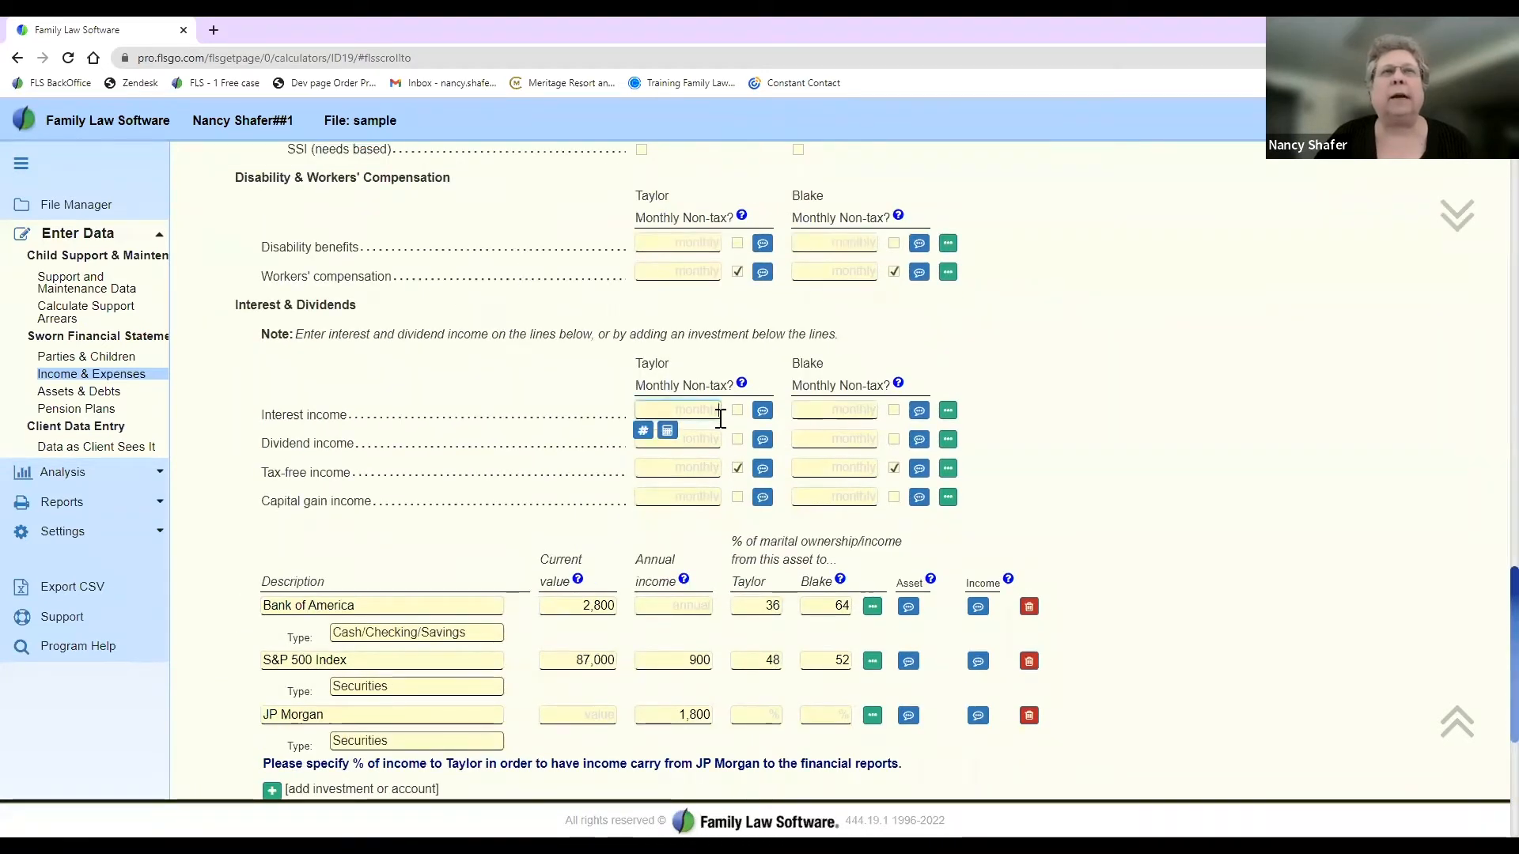
pyautogui.click(685, 440)
pyautogui.click(686, 466)
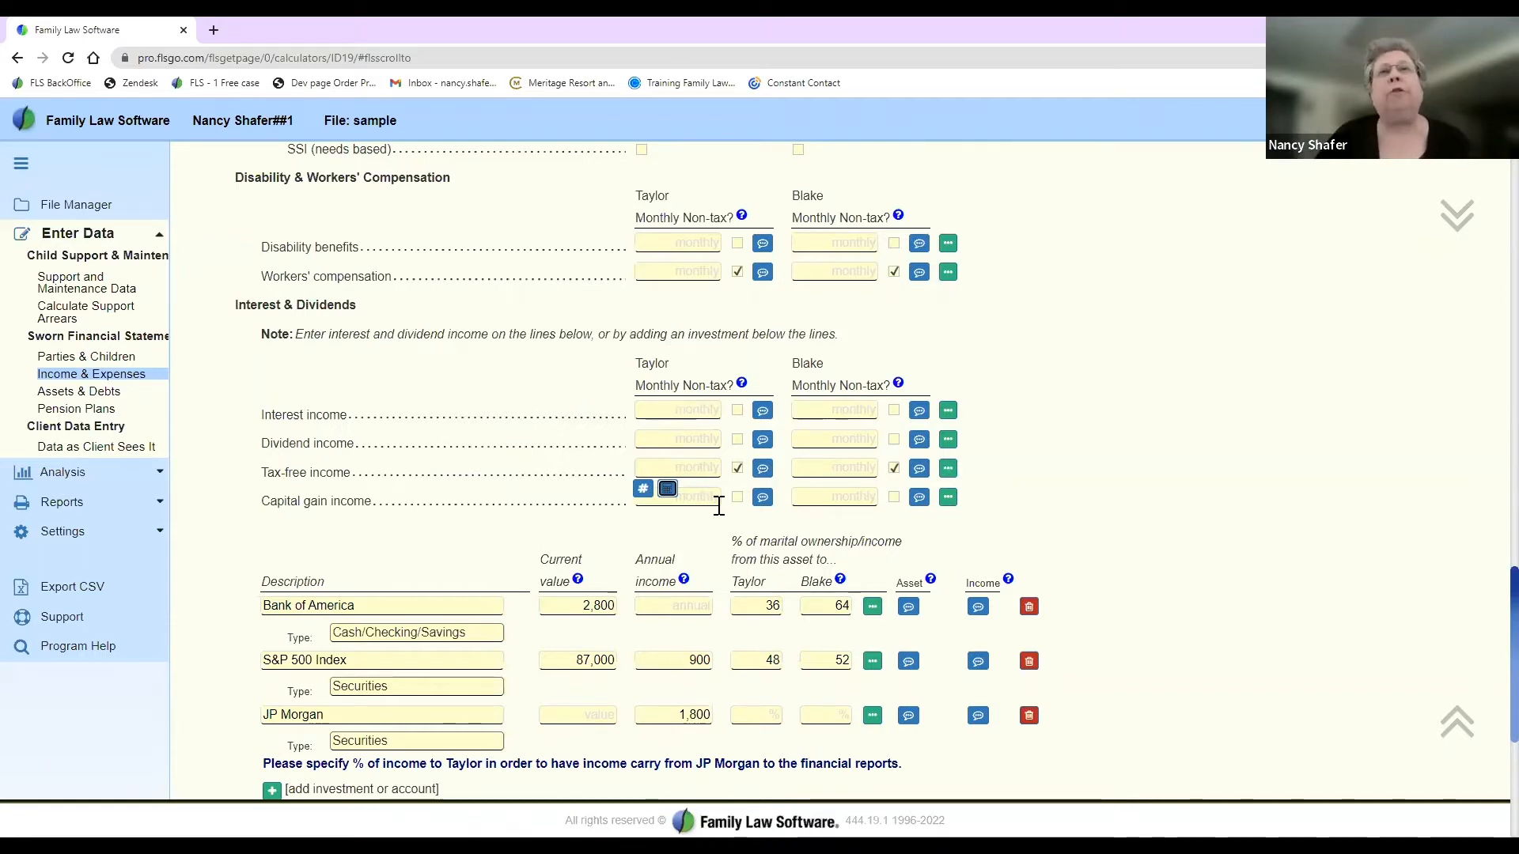
pyautogui.click(687, 439)
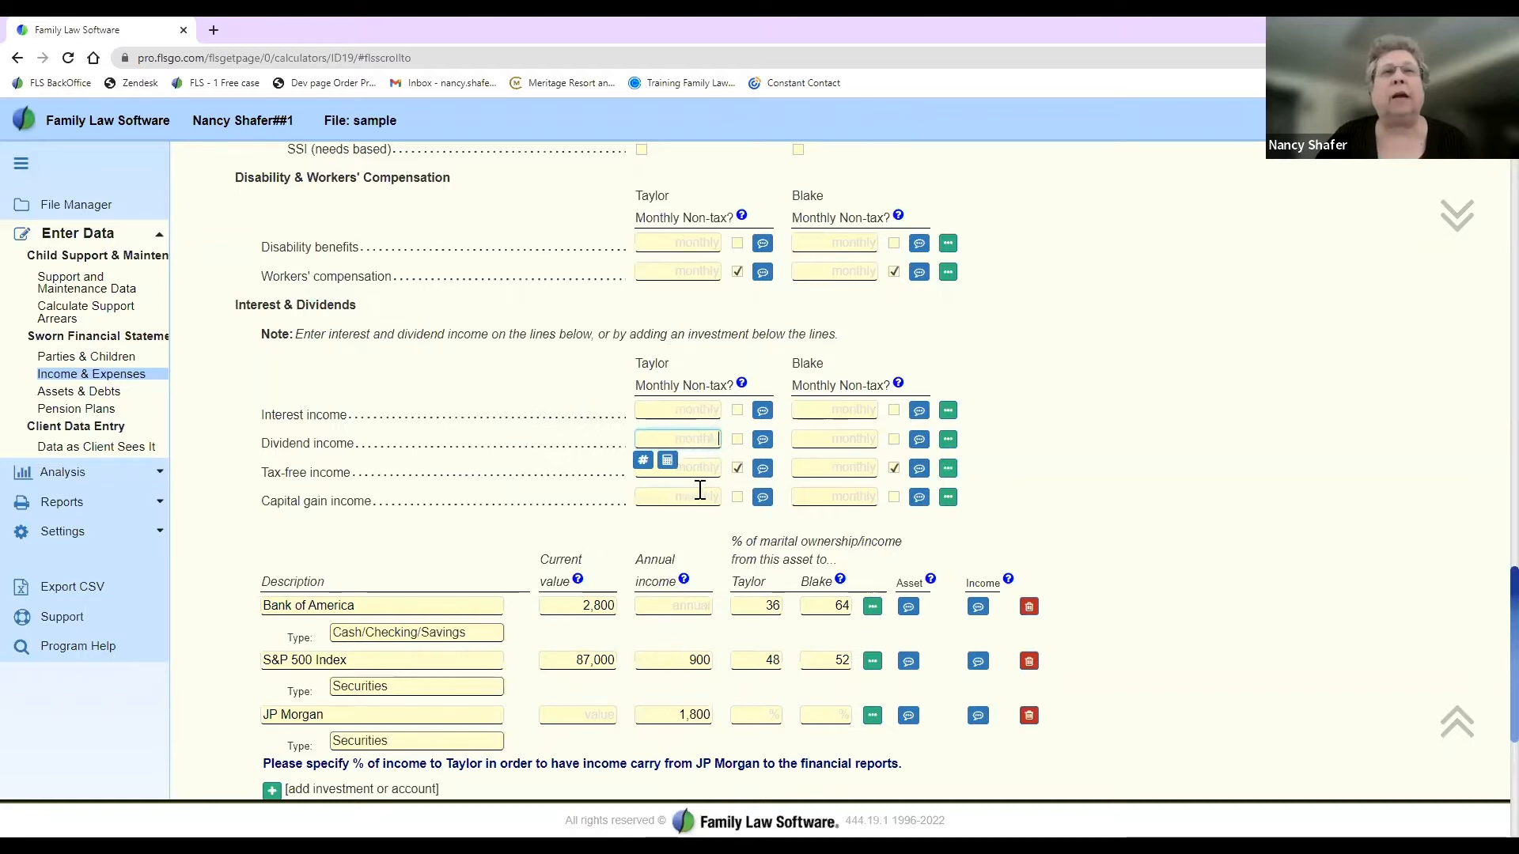
pyautogui.click(696, 412)
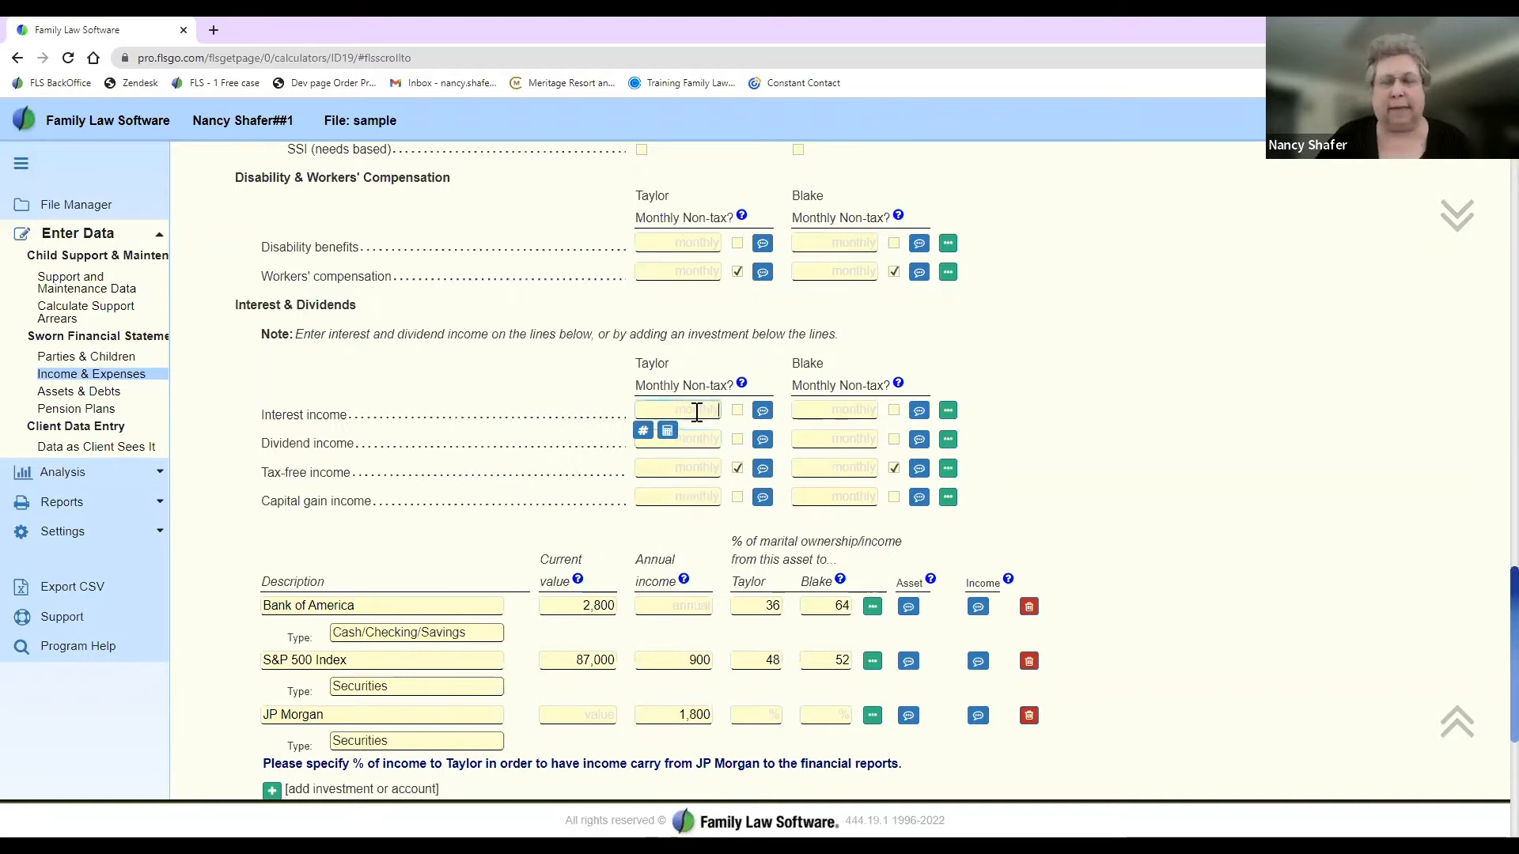
pyautogui.click(692, 442)
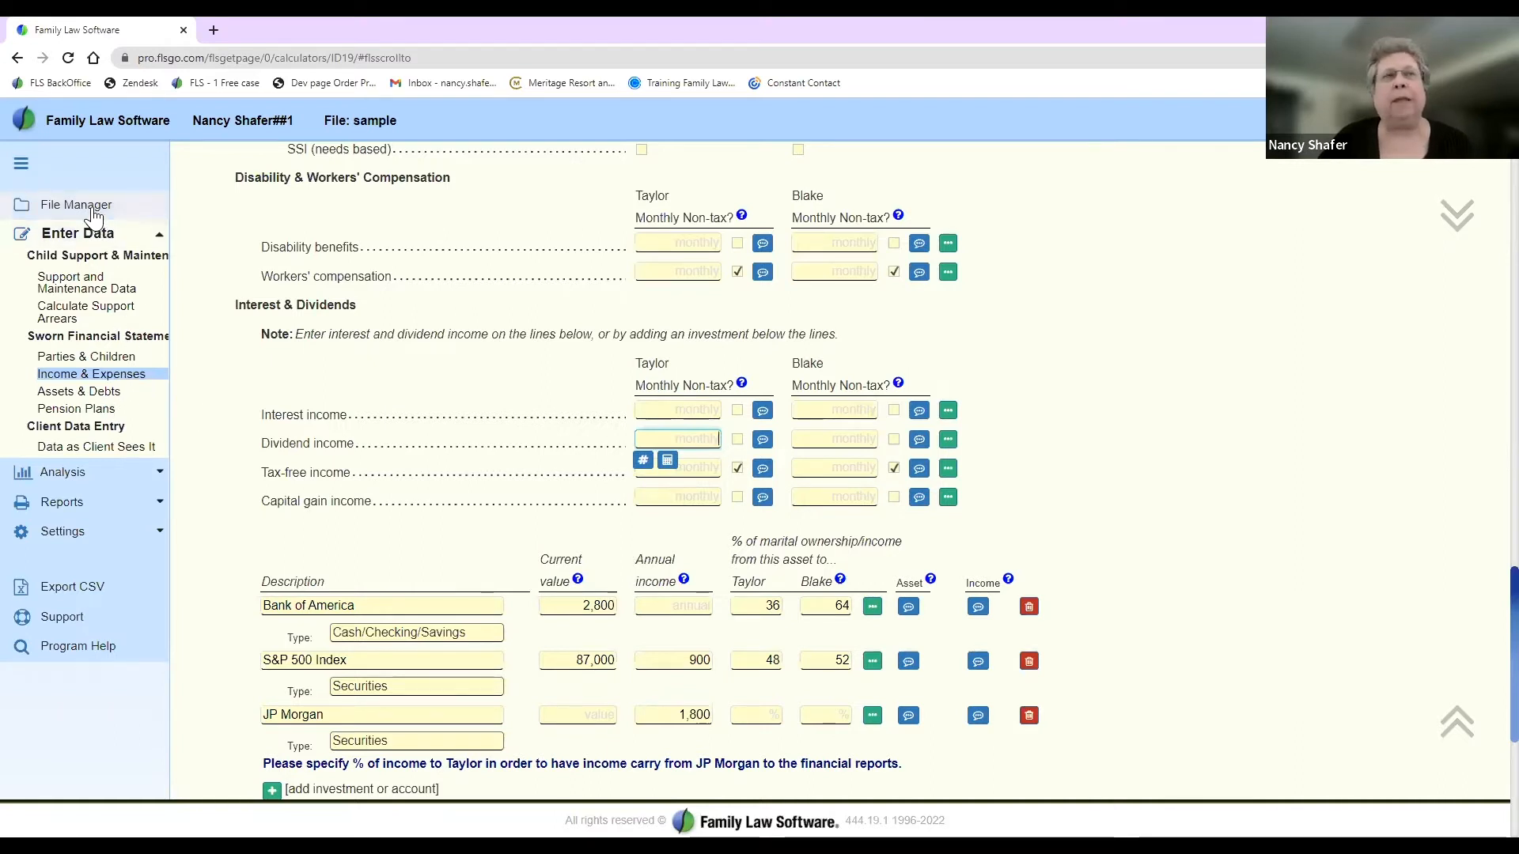
# Step: Start a new entry in the Case File Manager and set it to Register Client
pyautogui.click(94, 207)
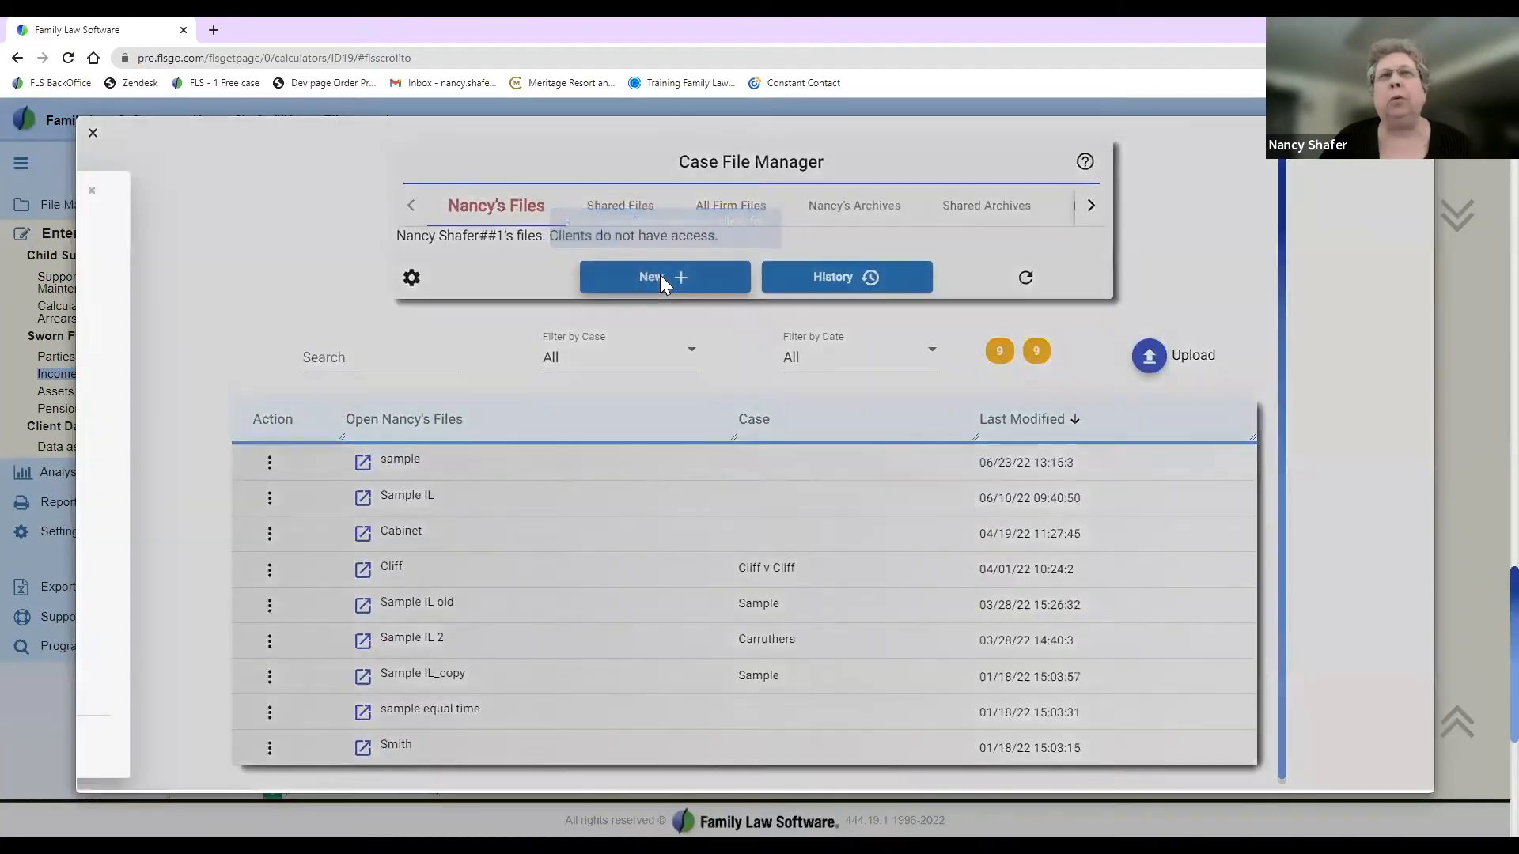
pyautogui.click(661, 278)
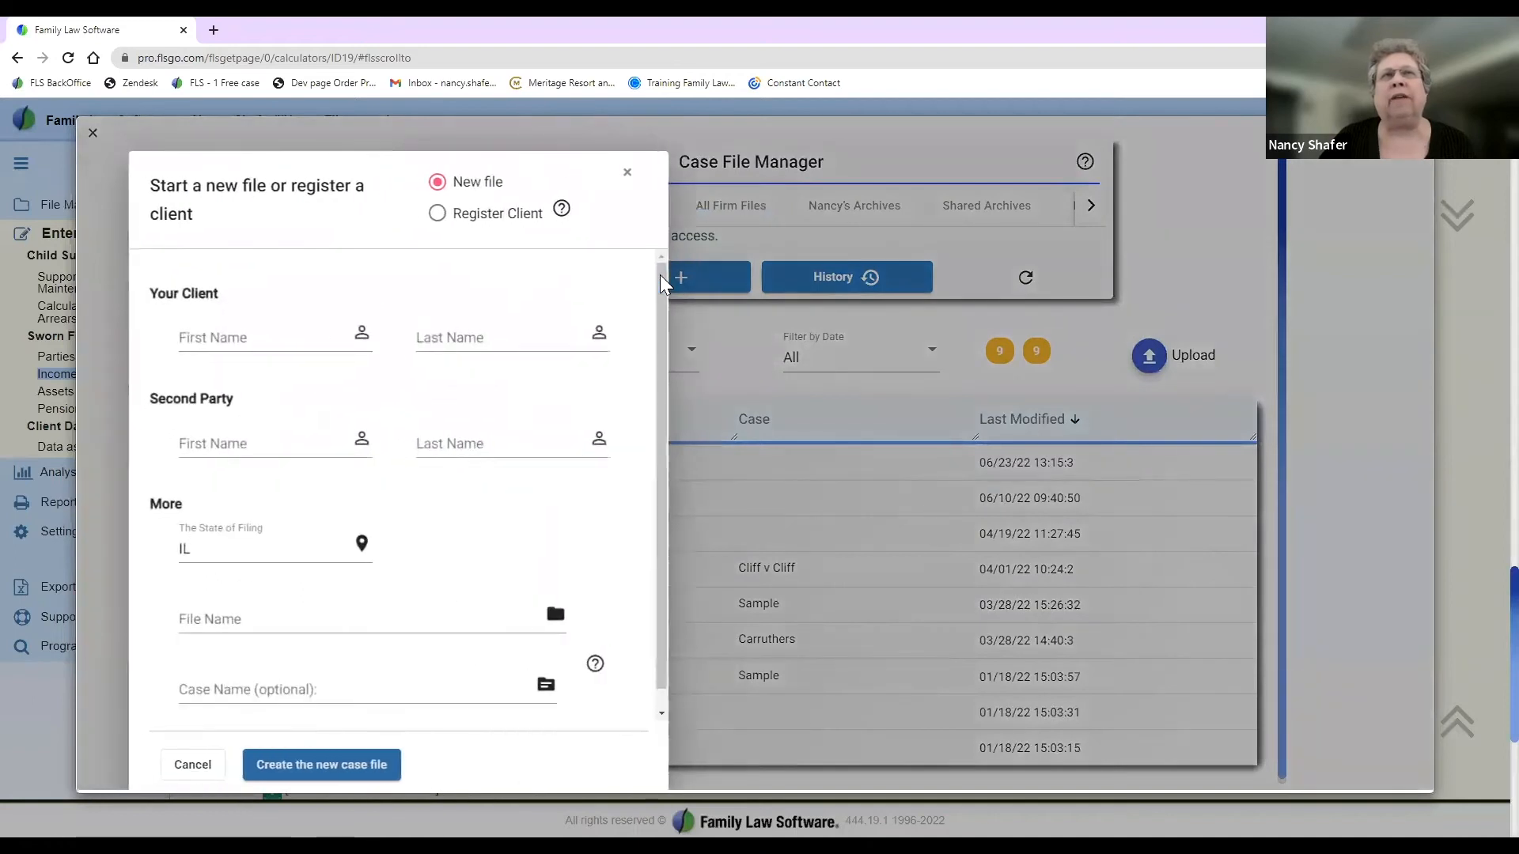
pyautogui.click(437, 216)
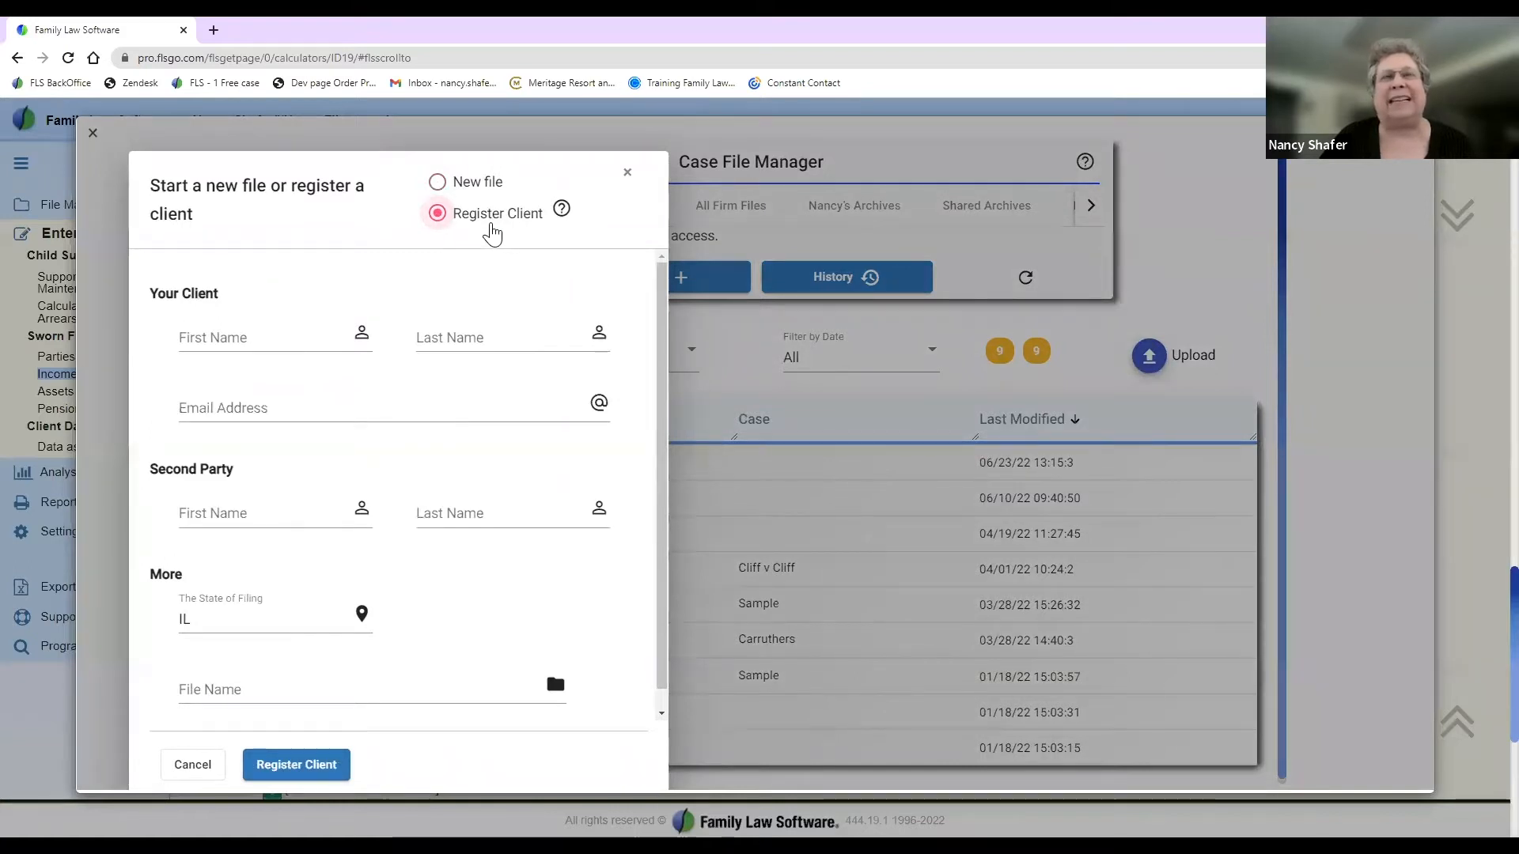
# Step: Go through the client and second-party name fields, leaving them blank, and fill in the suggested file name containing both spouses' names
pyautogui.click(192, 338)
pyautogui.click(200, 514)
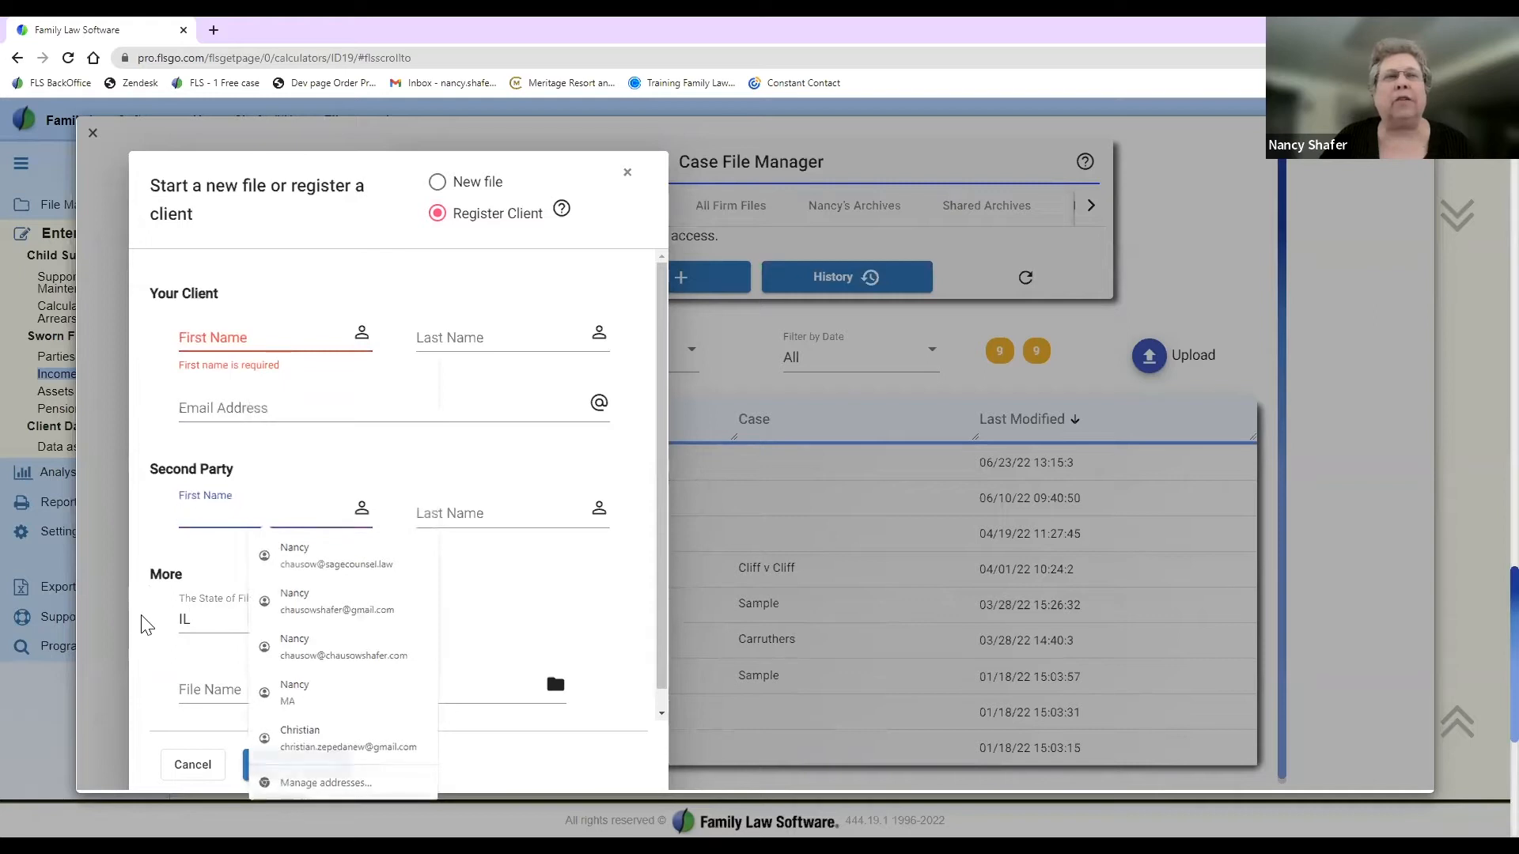
pyautogui.click(202, 720)
pyautogui.click(187, 688)
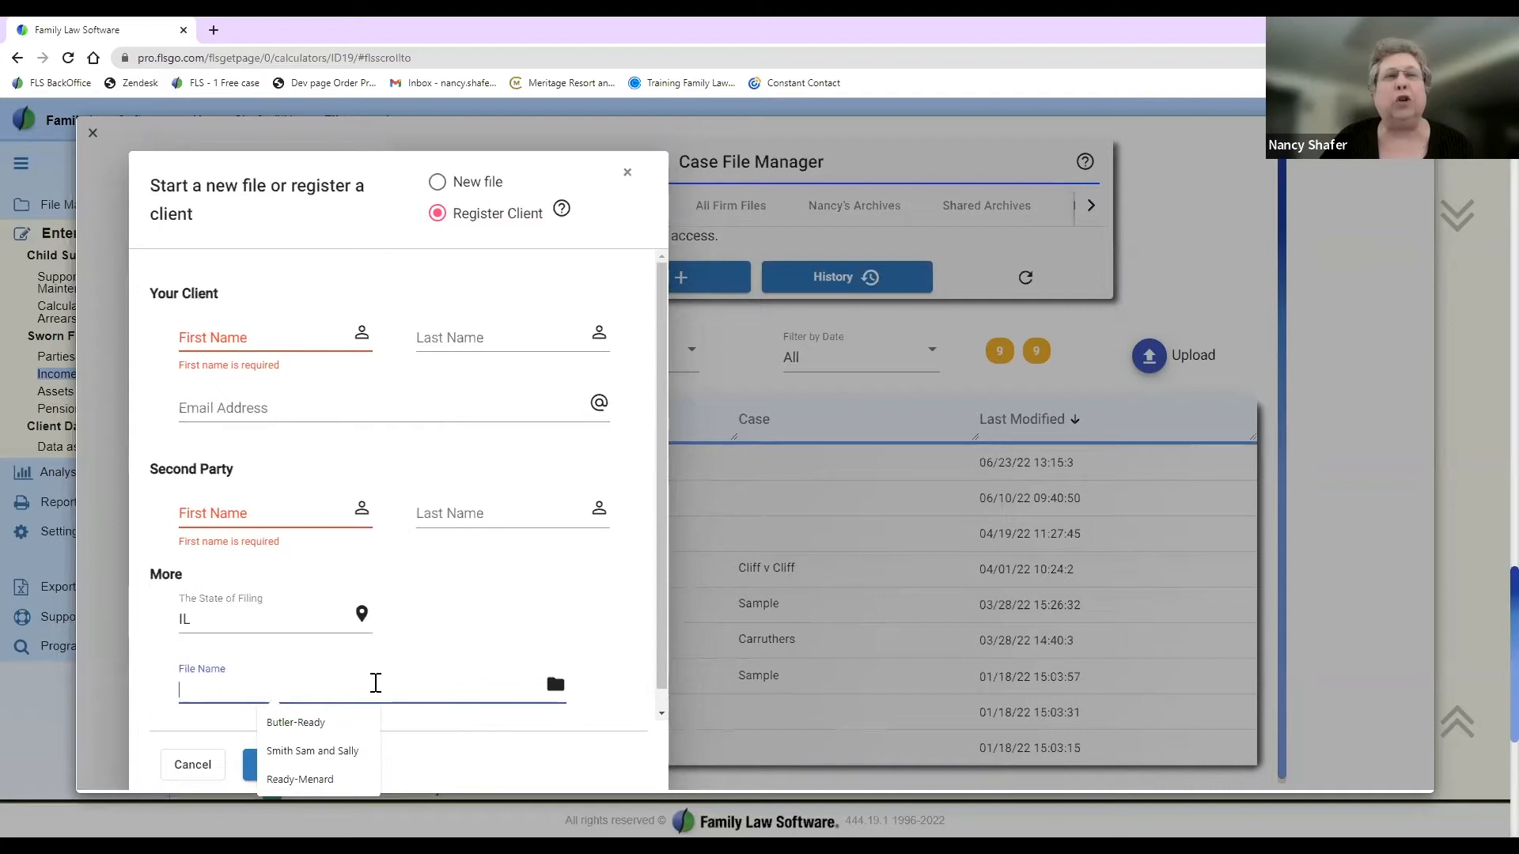
pyautogui.click(325, 753)
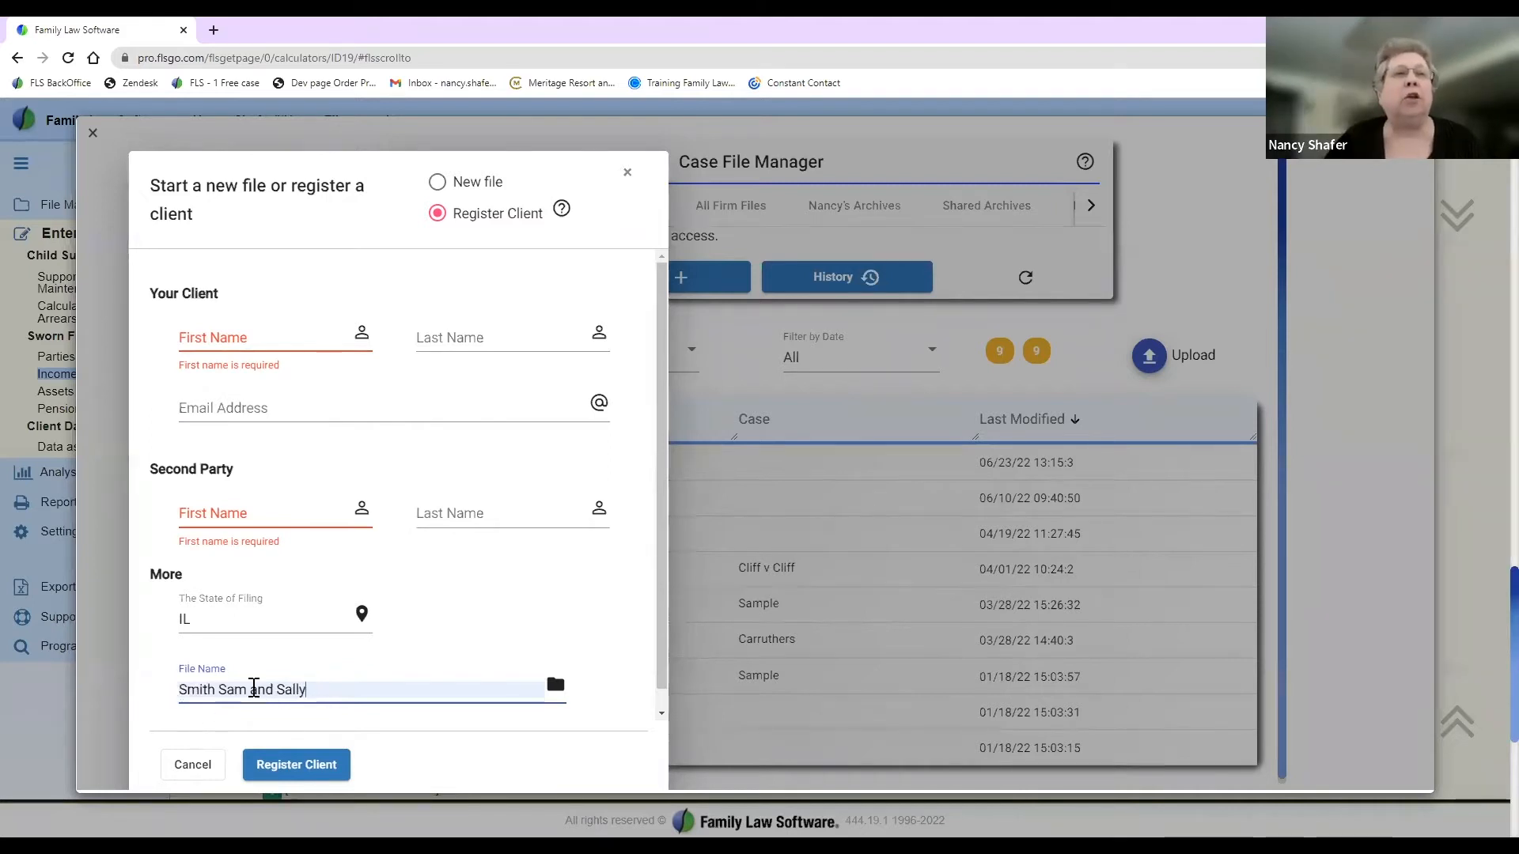
# Step: Try ending the file name with "Marriage of", and discard the client registration form and leave the Case File Manager
pyautogui.moveTo(315, 689); pyautogui.dragTo(254, 689)
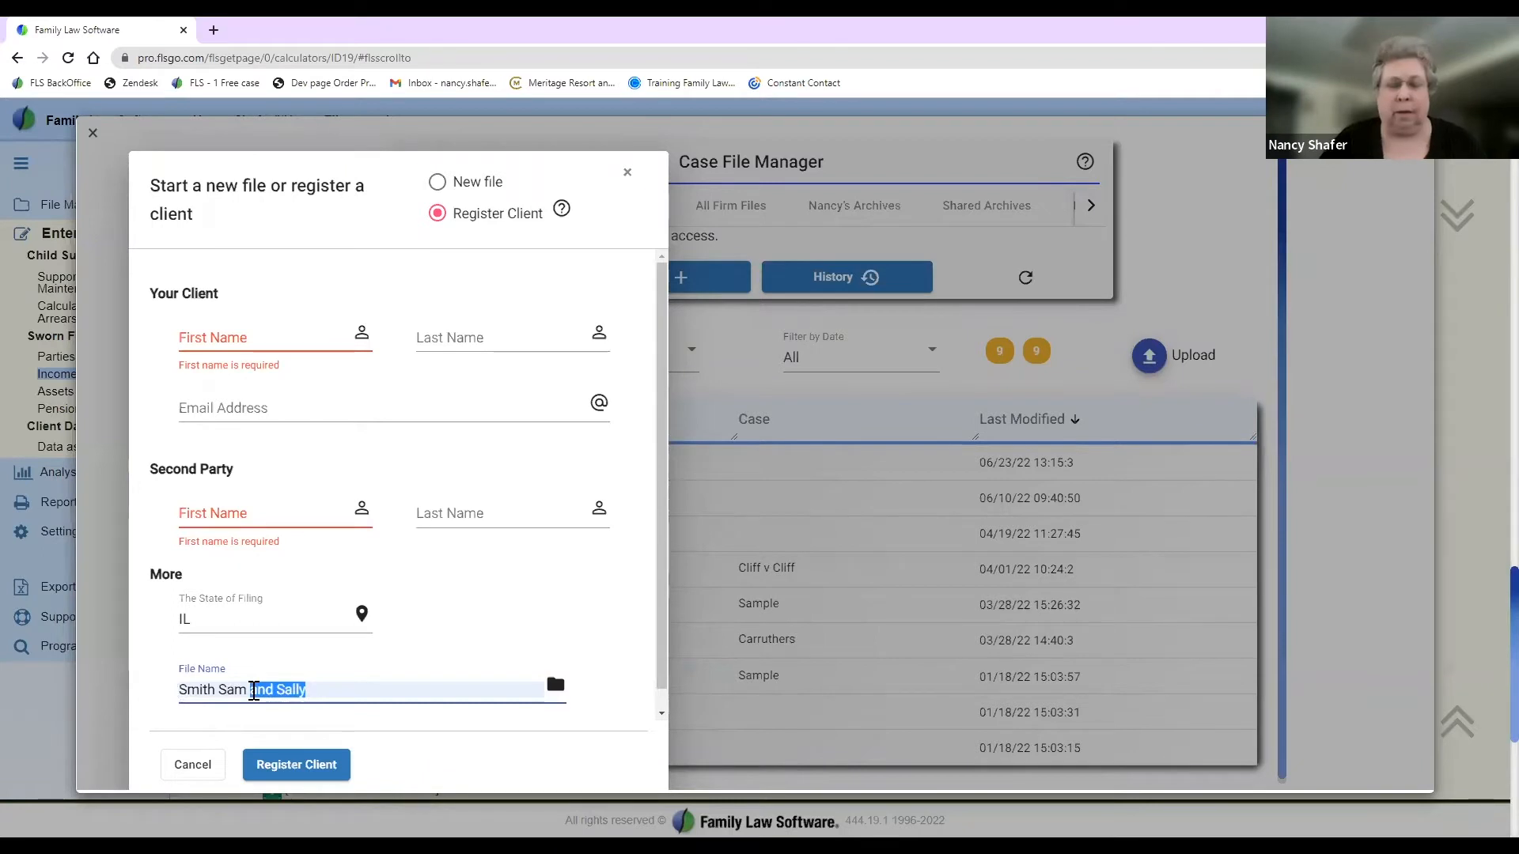
pyautogui.write('Marriage')
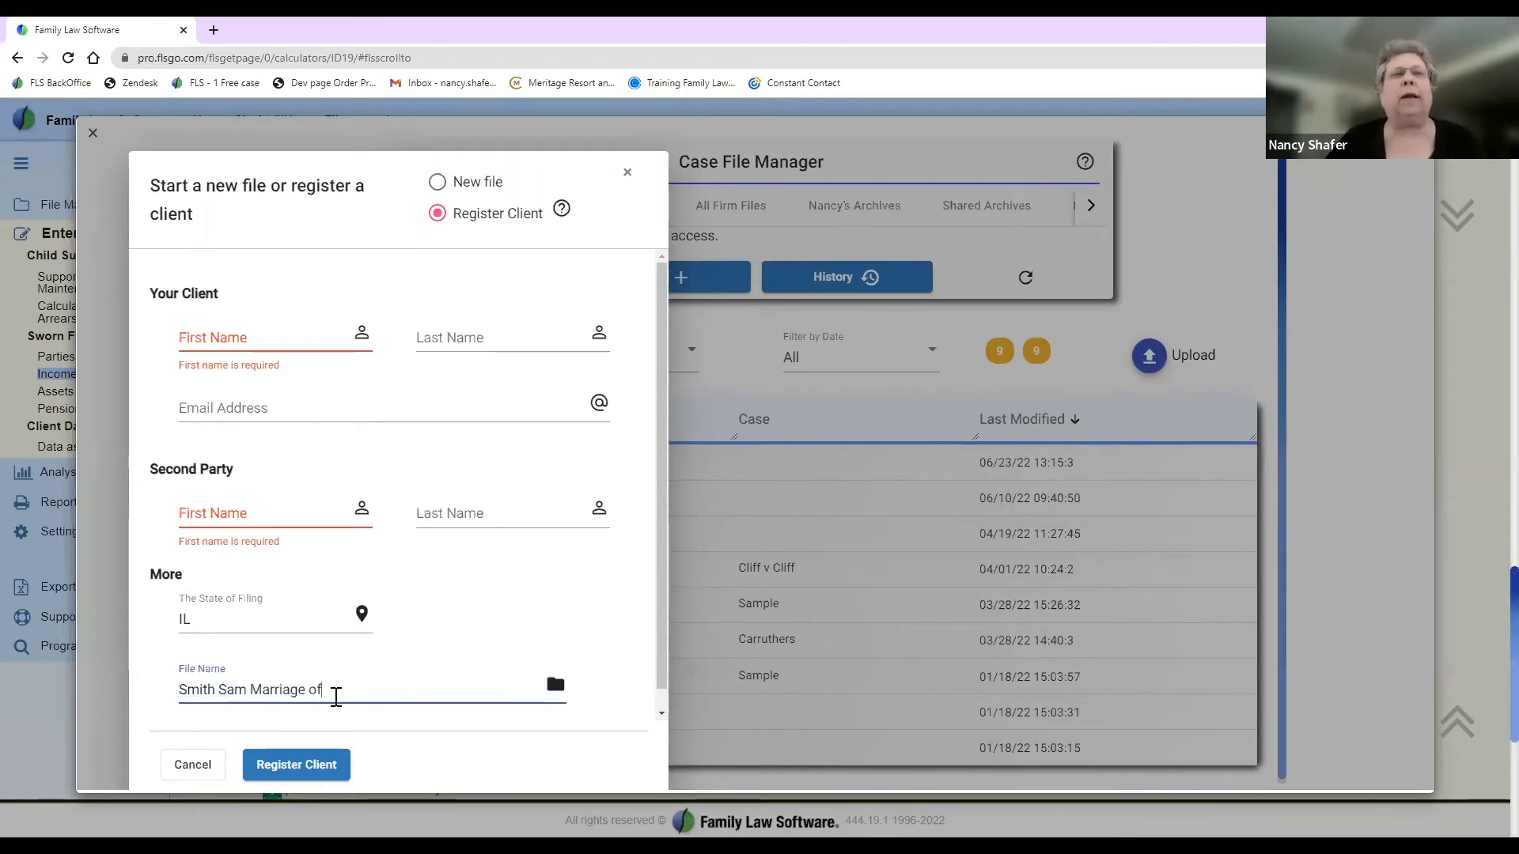
pyautogui.moveTo(335, 697); pyautogui.dragTo(154, 697)
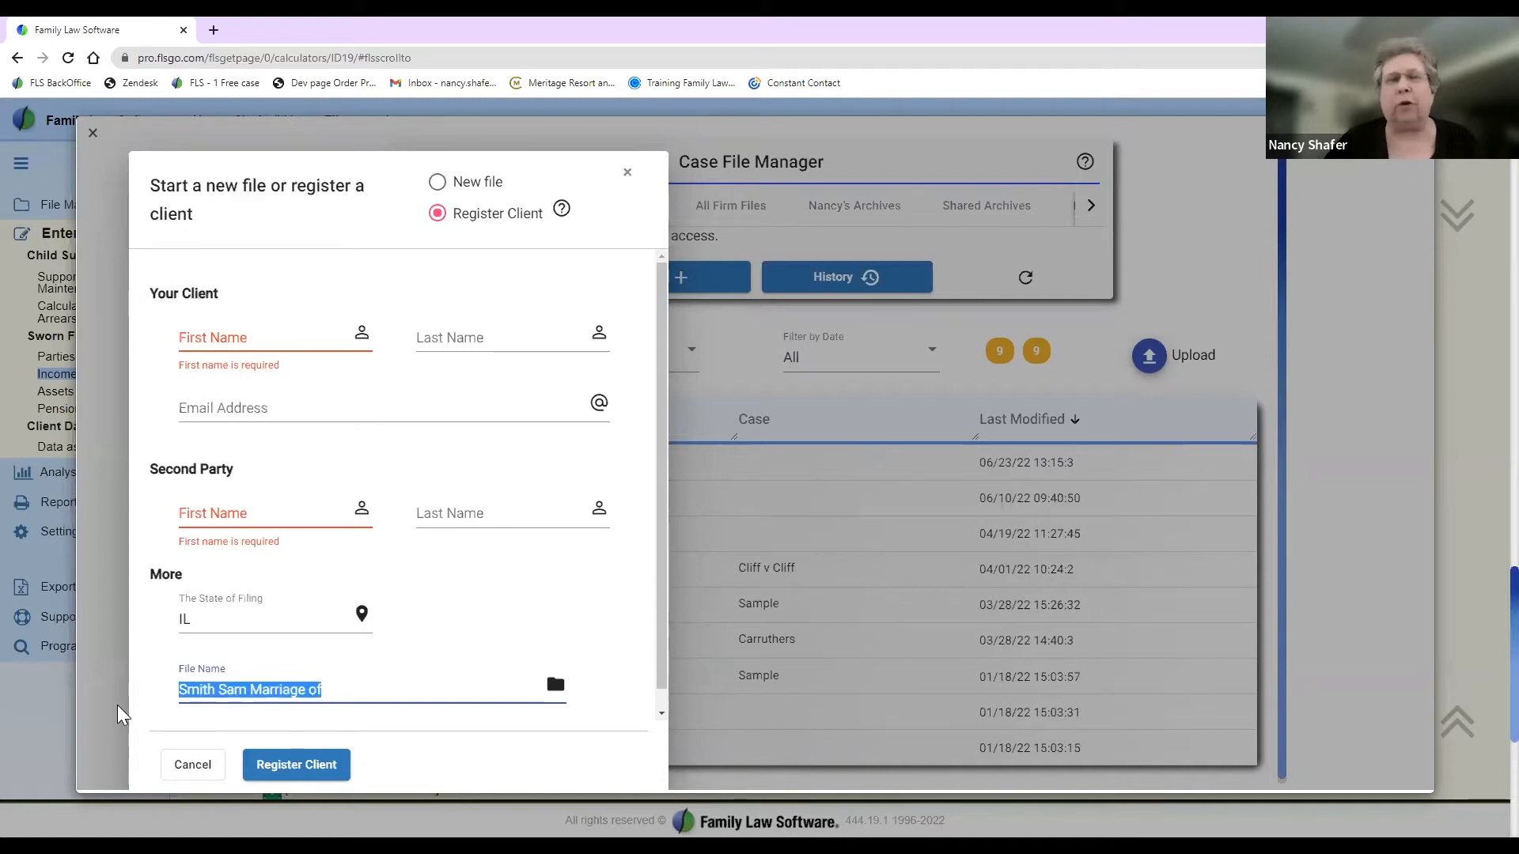
pyautogui.press('BackSpace')
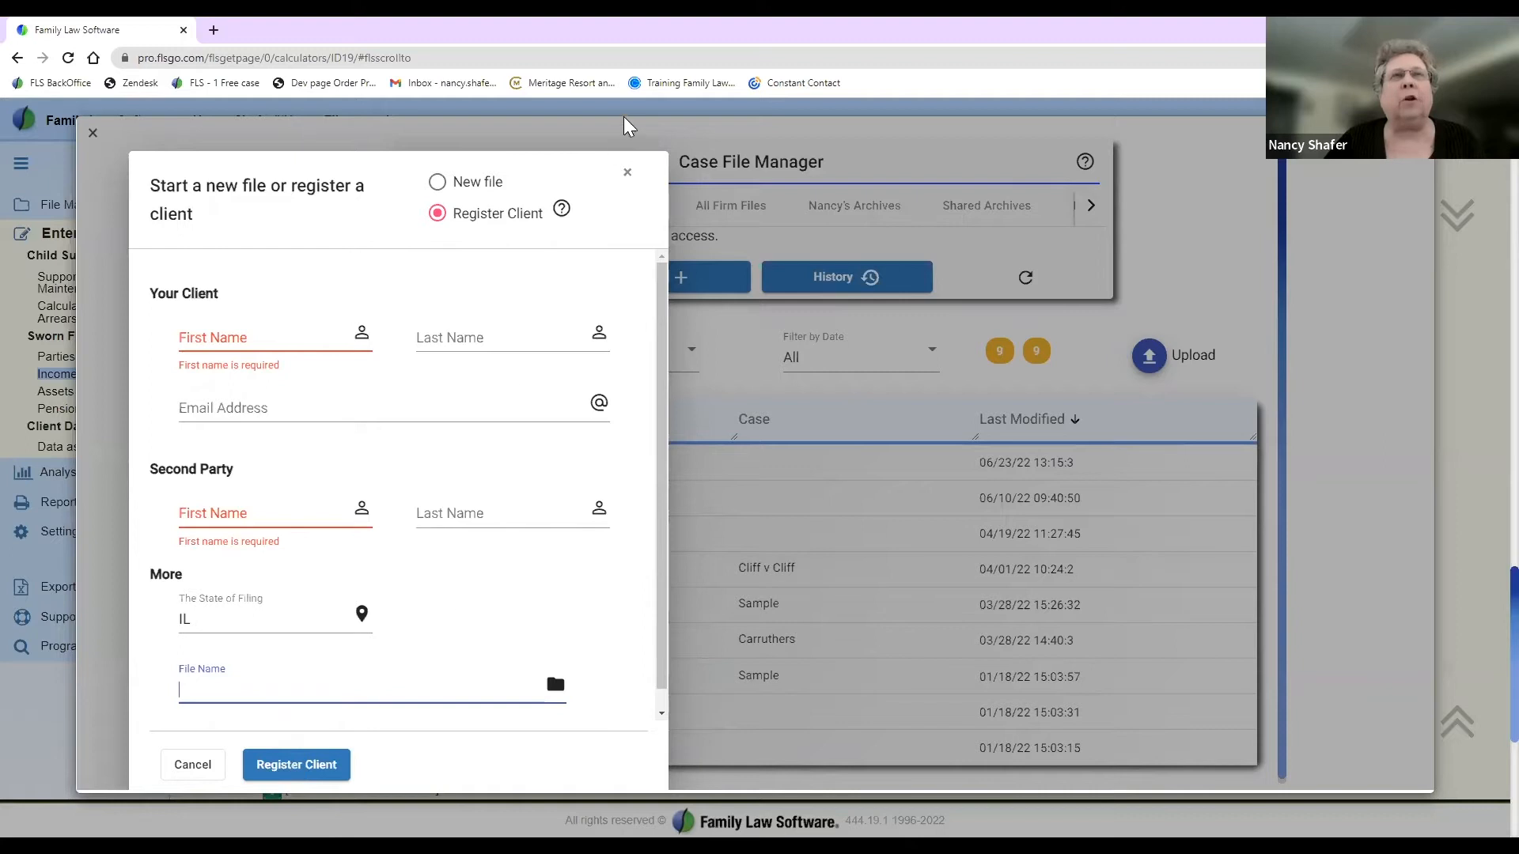
pyautogui.click(630, 180)
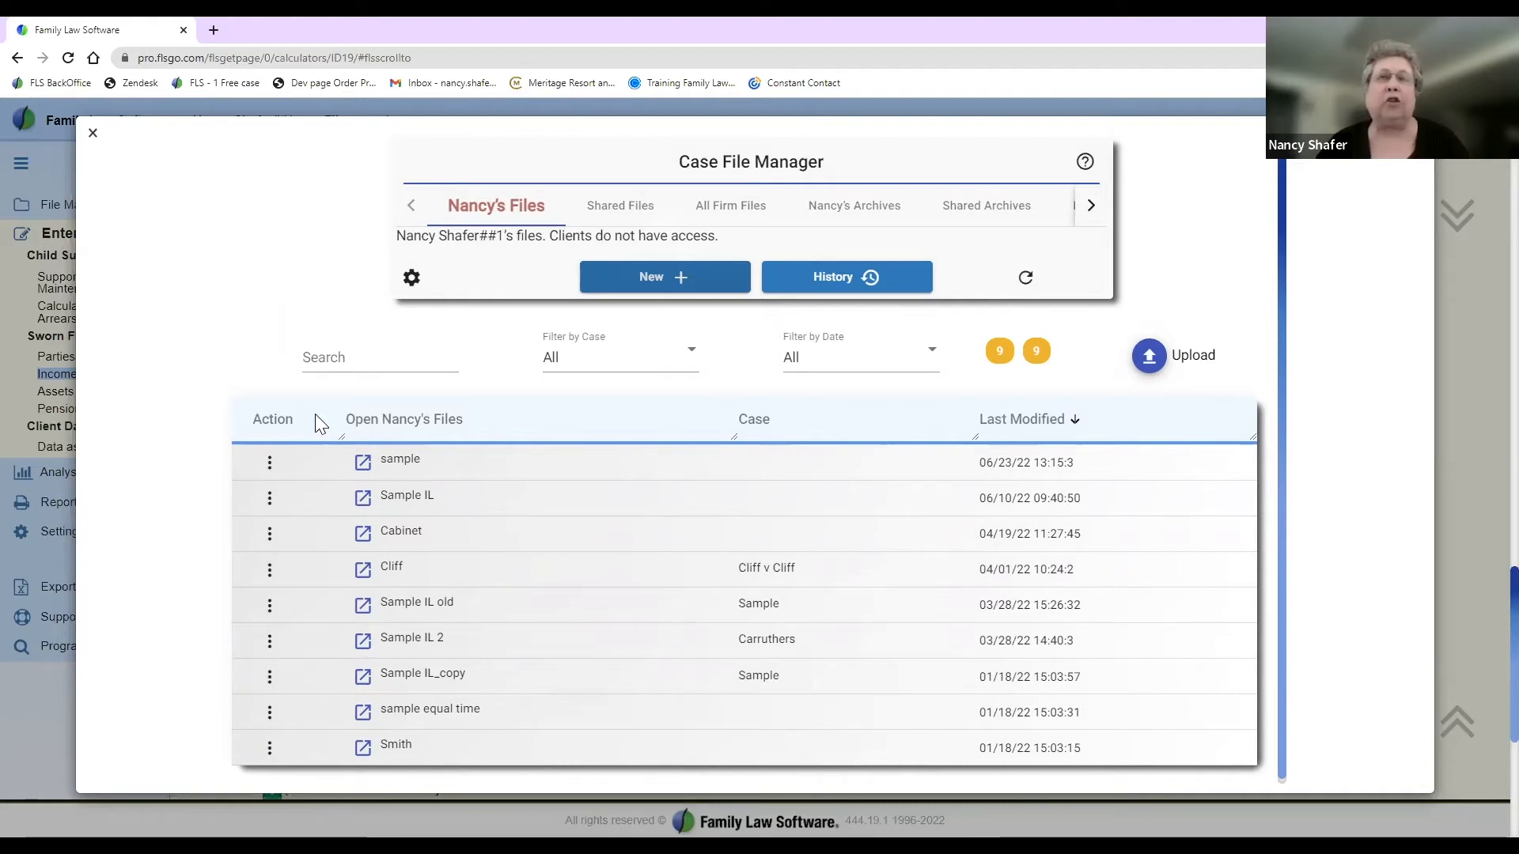
pyautogui.click(92, 134)
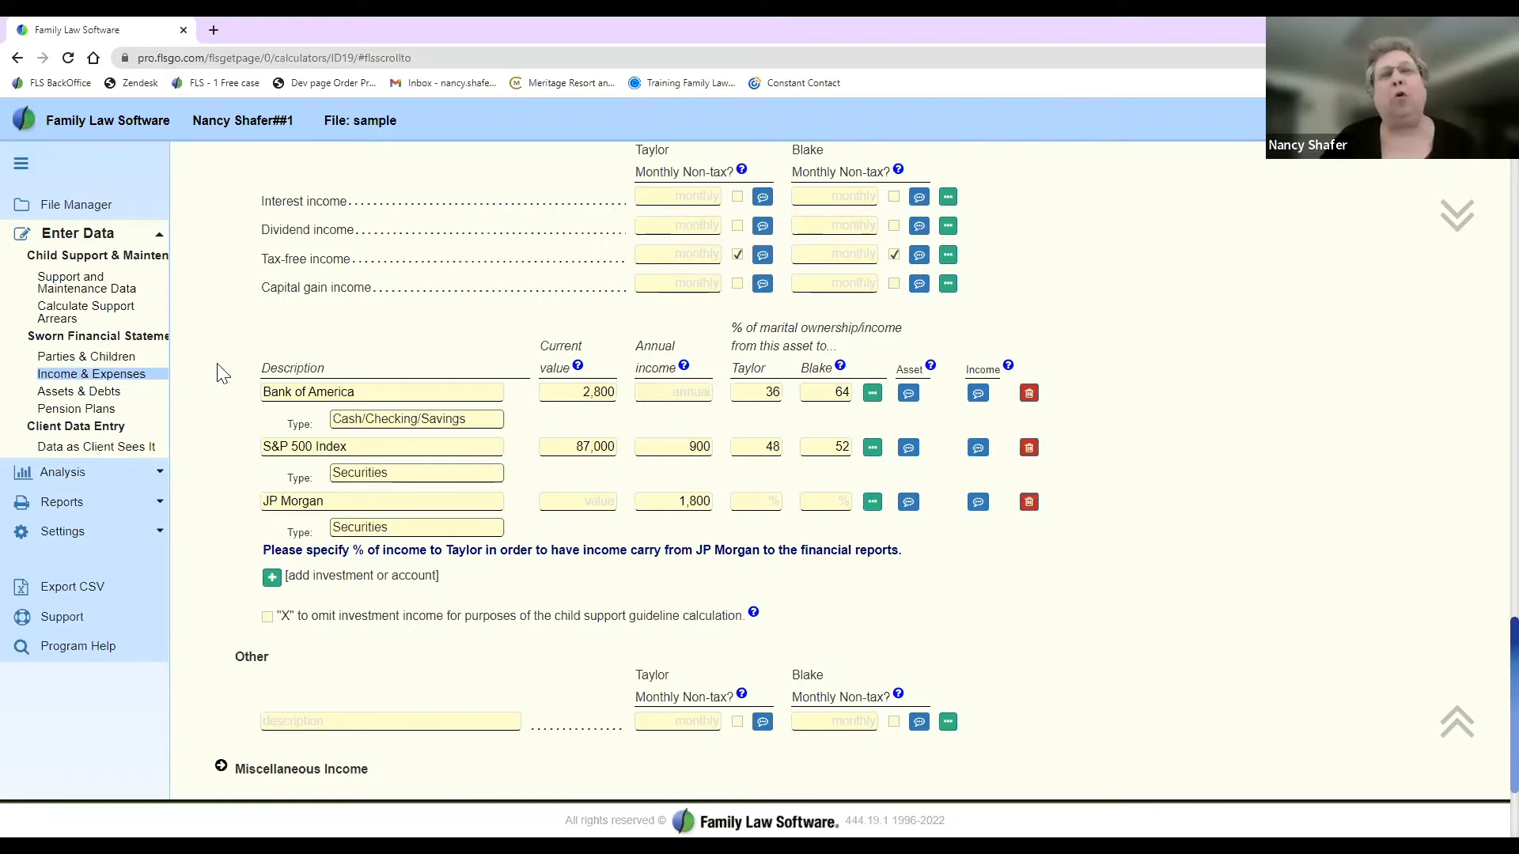
# Step: Open the test client's file from Shared Files in place of the sample file, and show its data as the client sees it
pyautogui.click(119, 448)
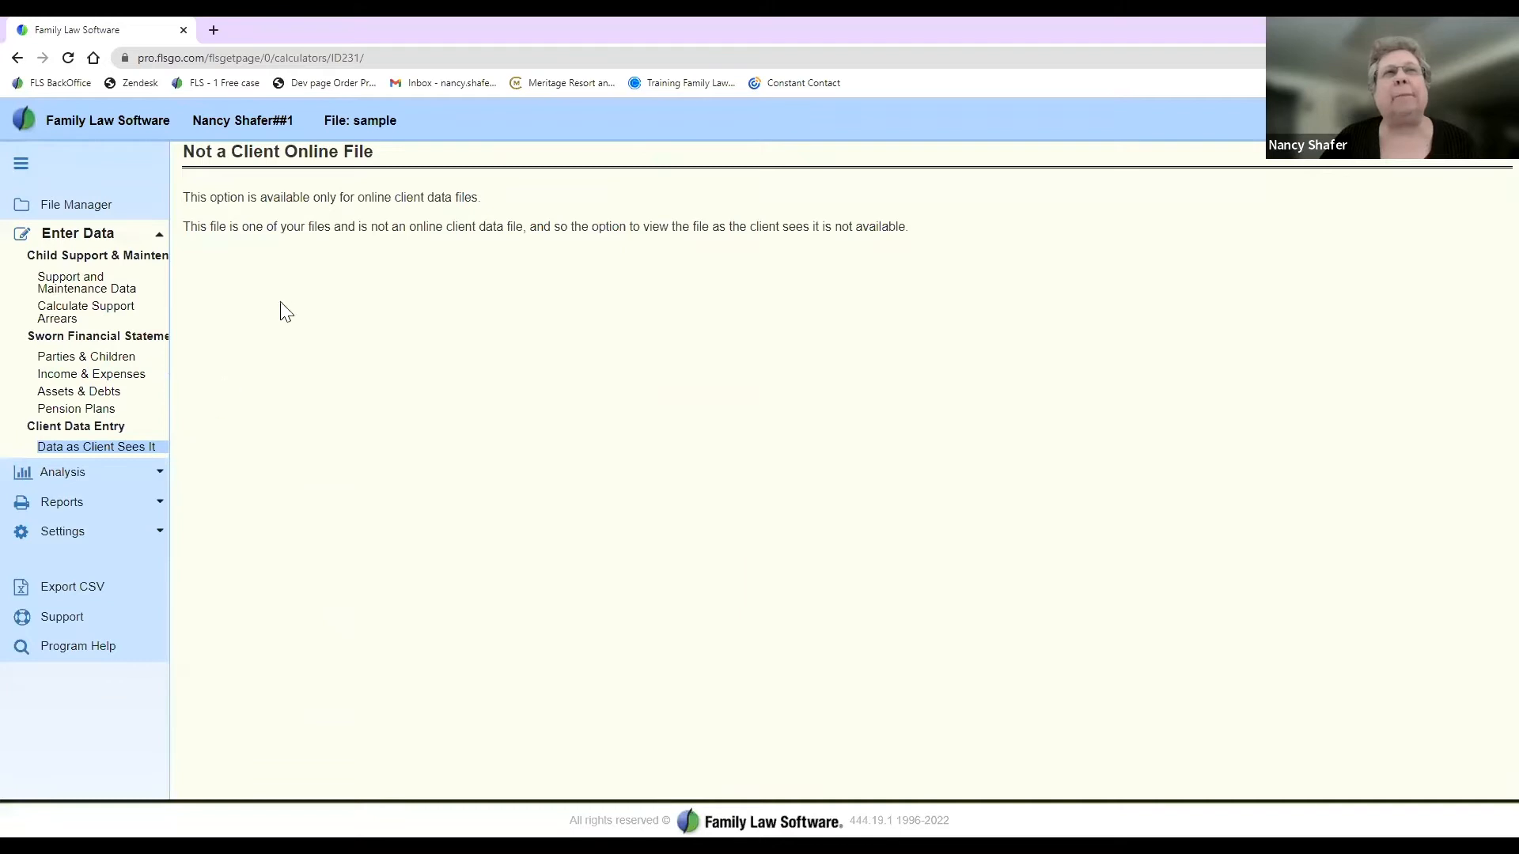
pyautogui.click(69, 207)
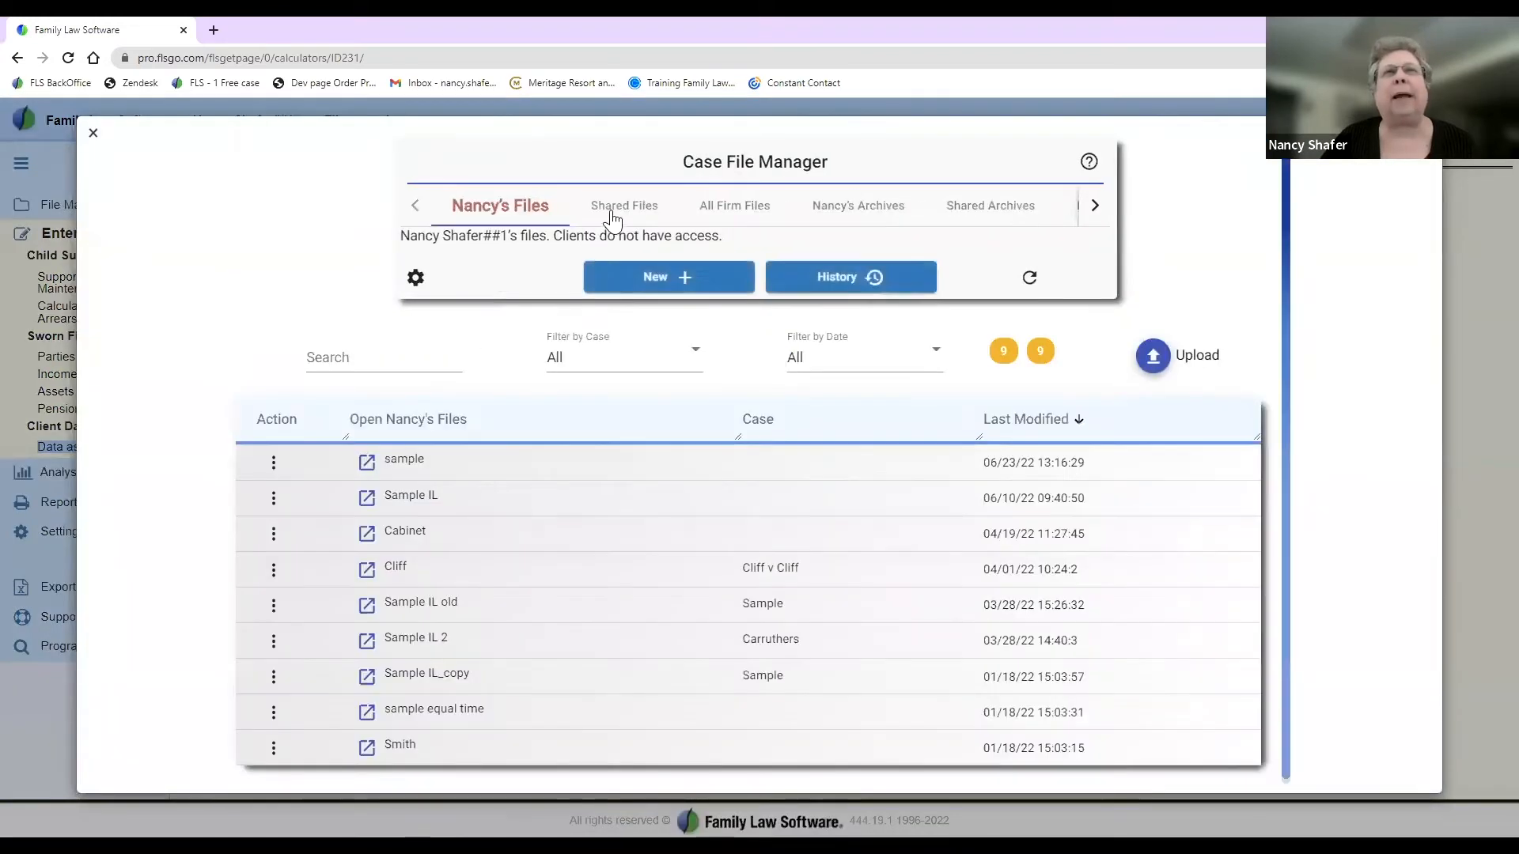
pyautogui.click(639, 207)
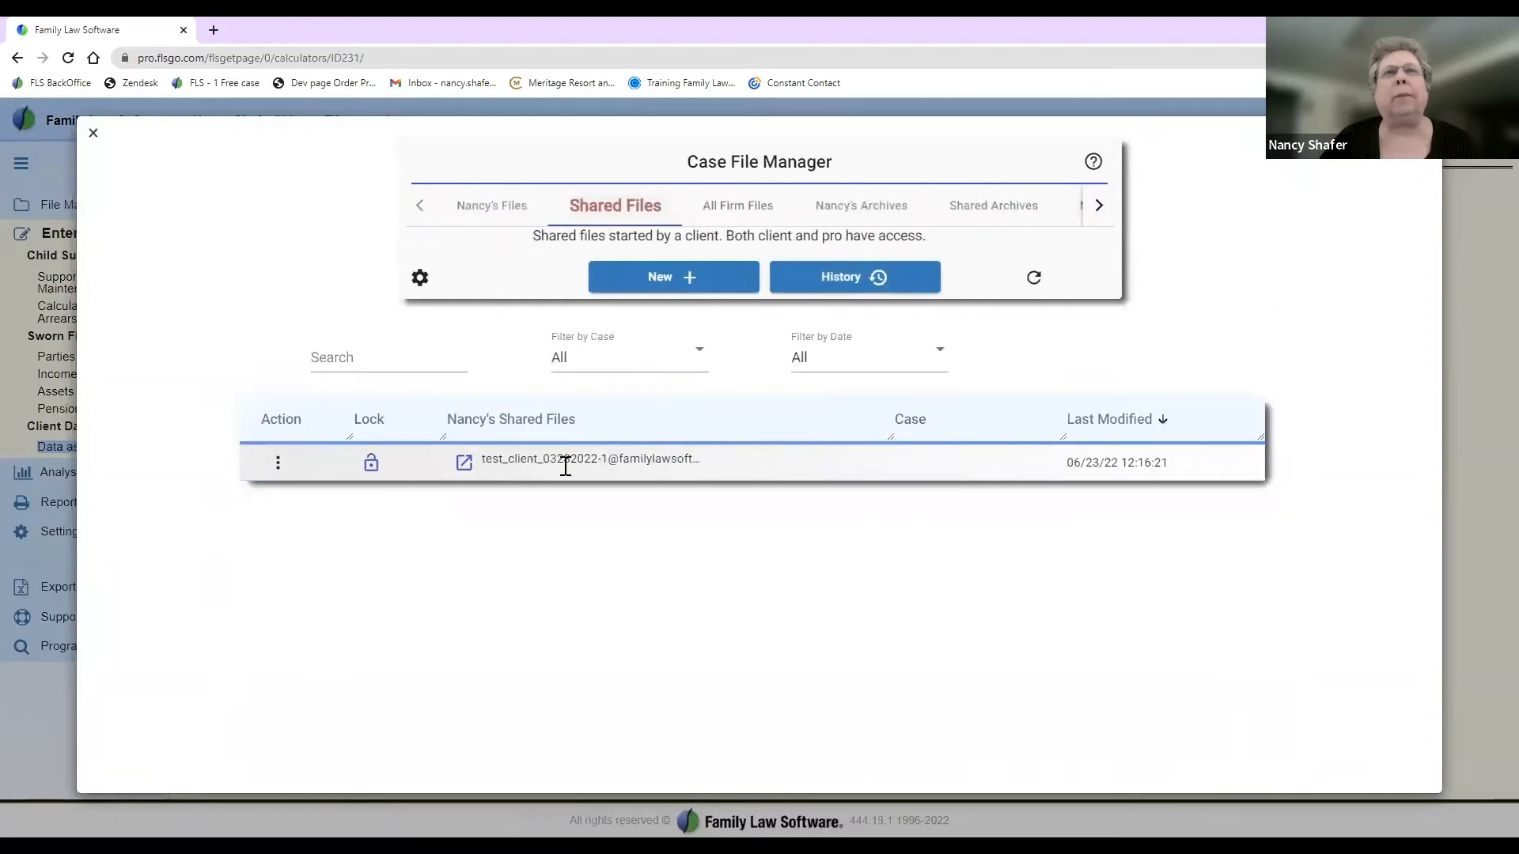
pyautogui.click(463, 464)
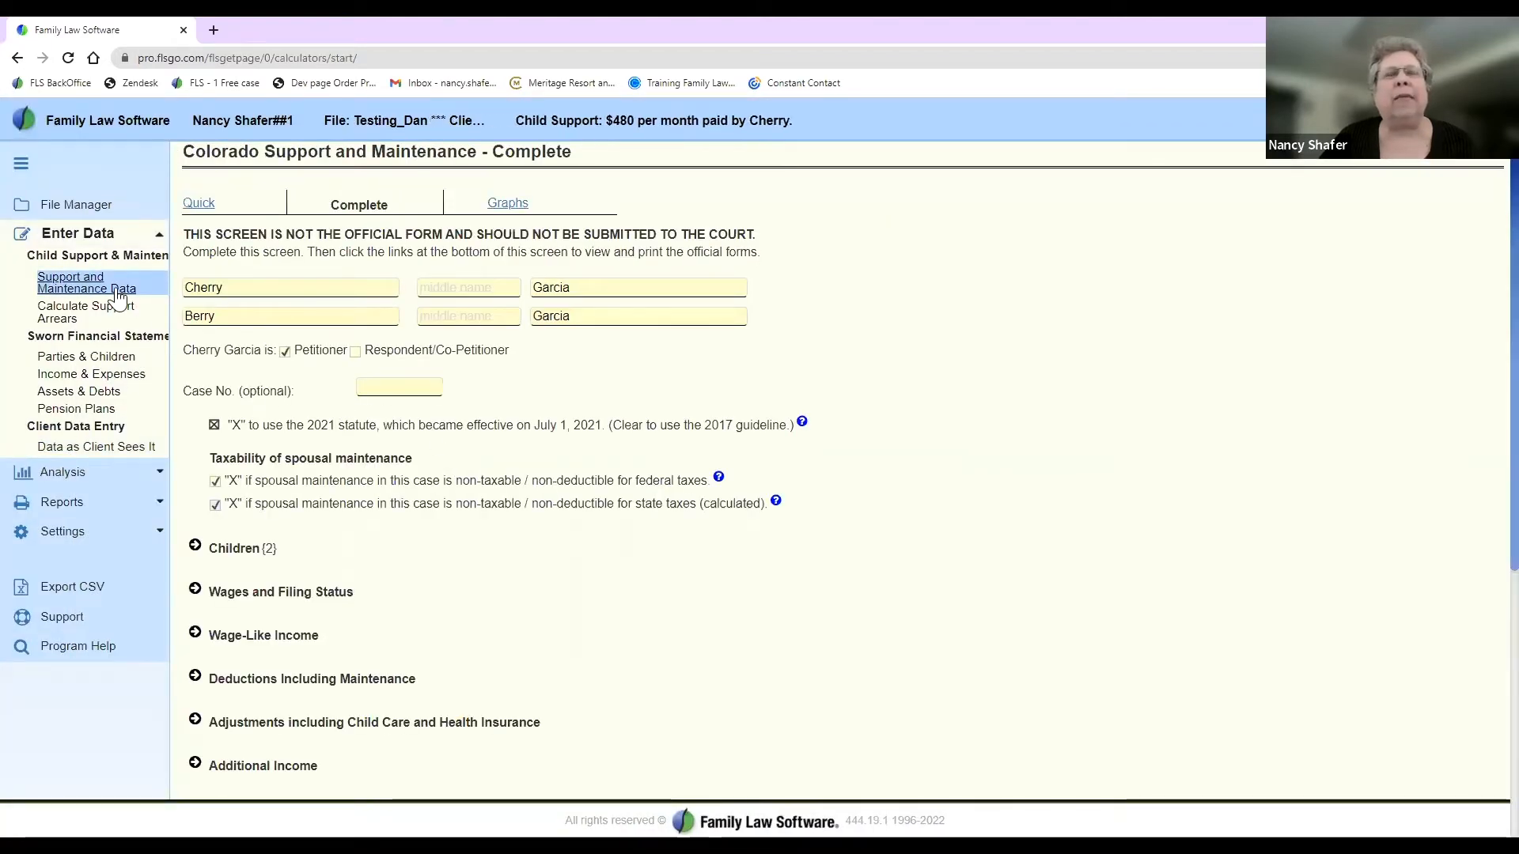
pyautogui.click(95, 449)
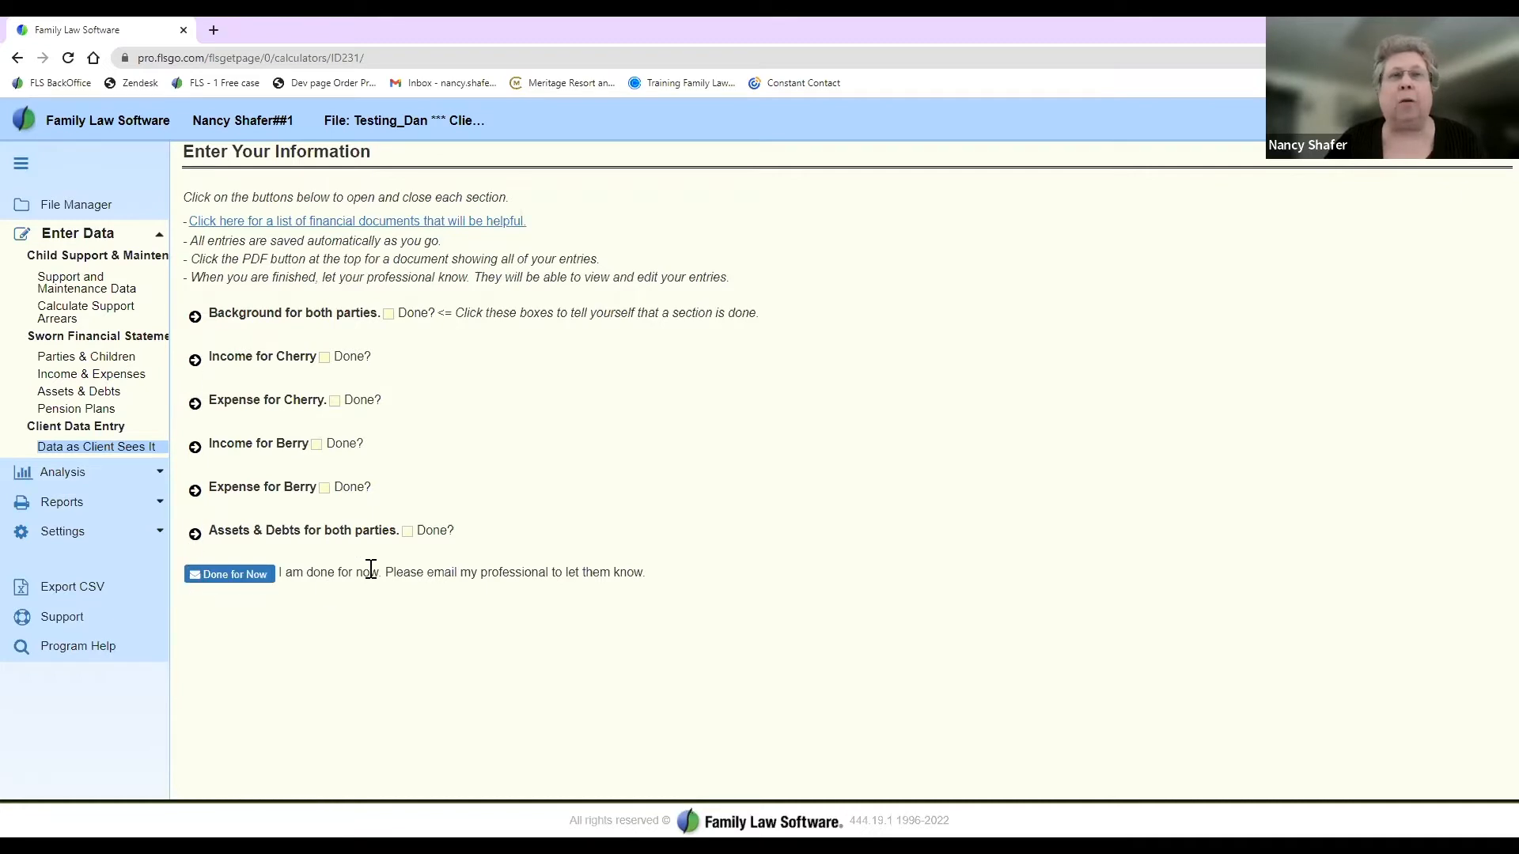
# Step: Examine the notice for emailing the professional and the personal details of each spouse under Background for both parties, and collapse the section
pyautogui.moveTo(404, 572); pyautogui.dragTo(656, 587)
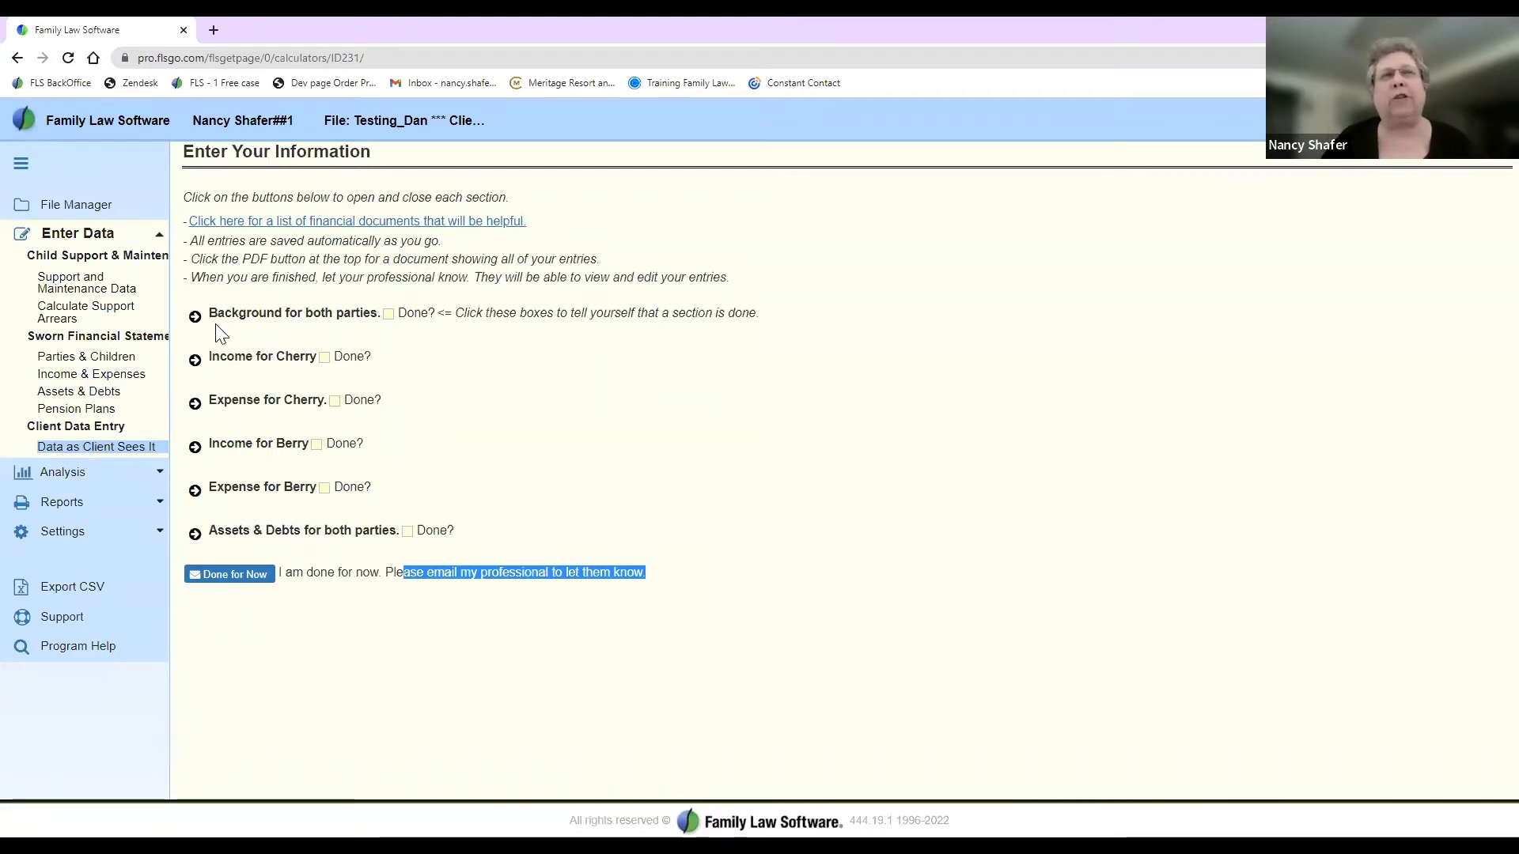
pyautogui.click(196, 317)
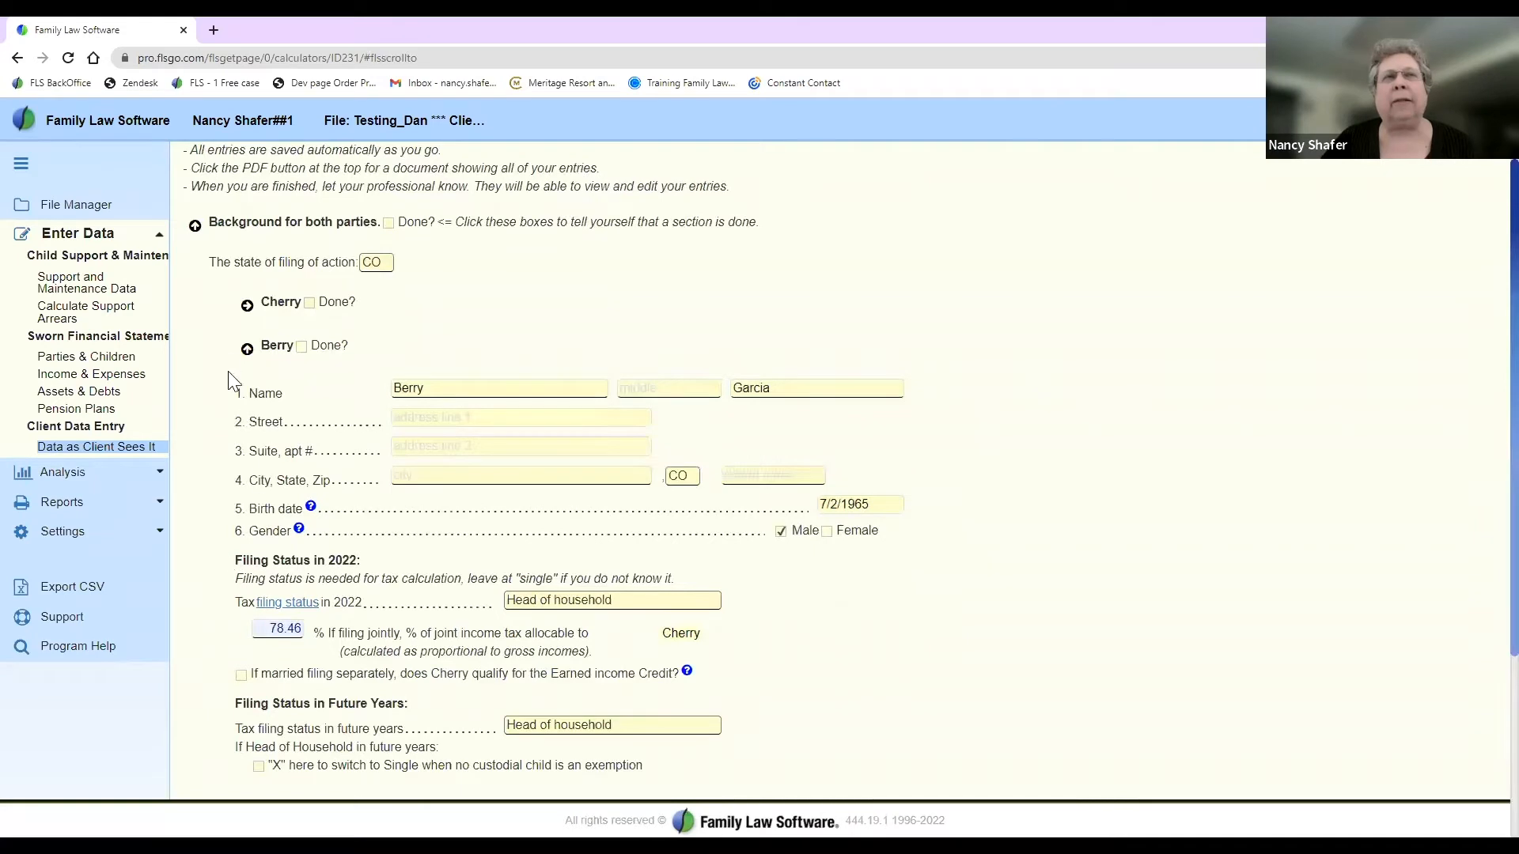
pyautogui.click(247, 306)
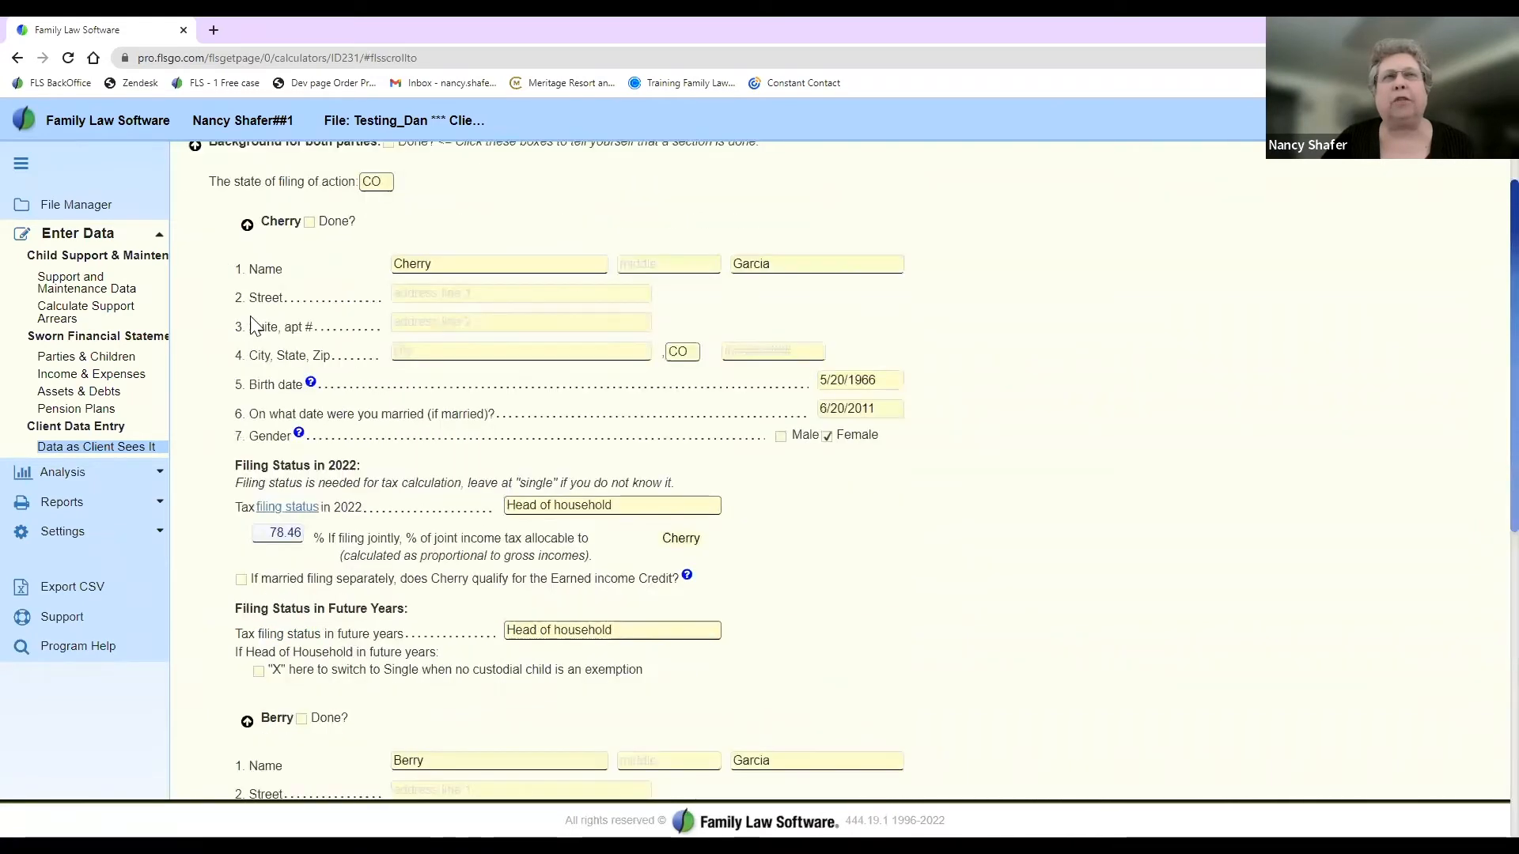
pyautogui.click(247, 226)
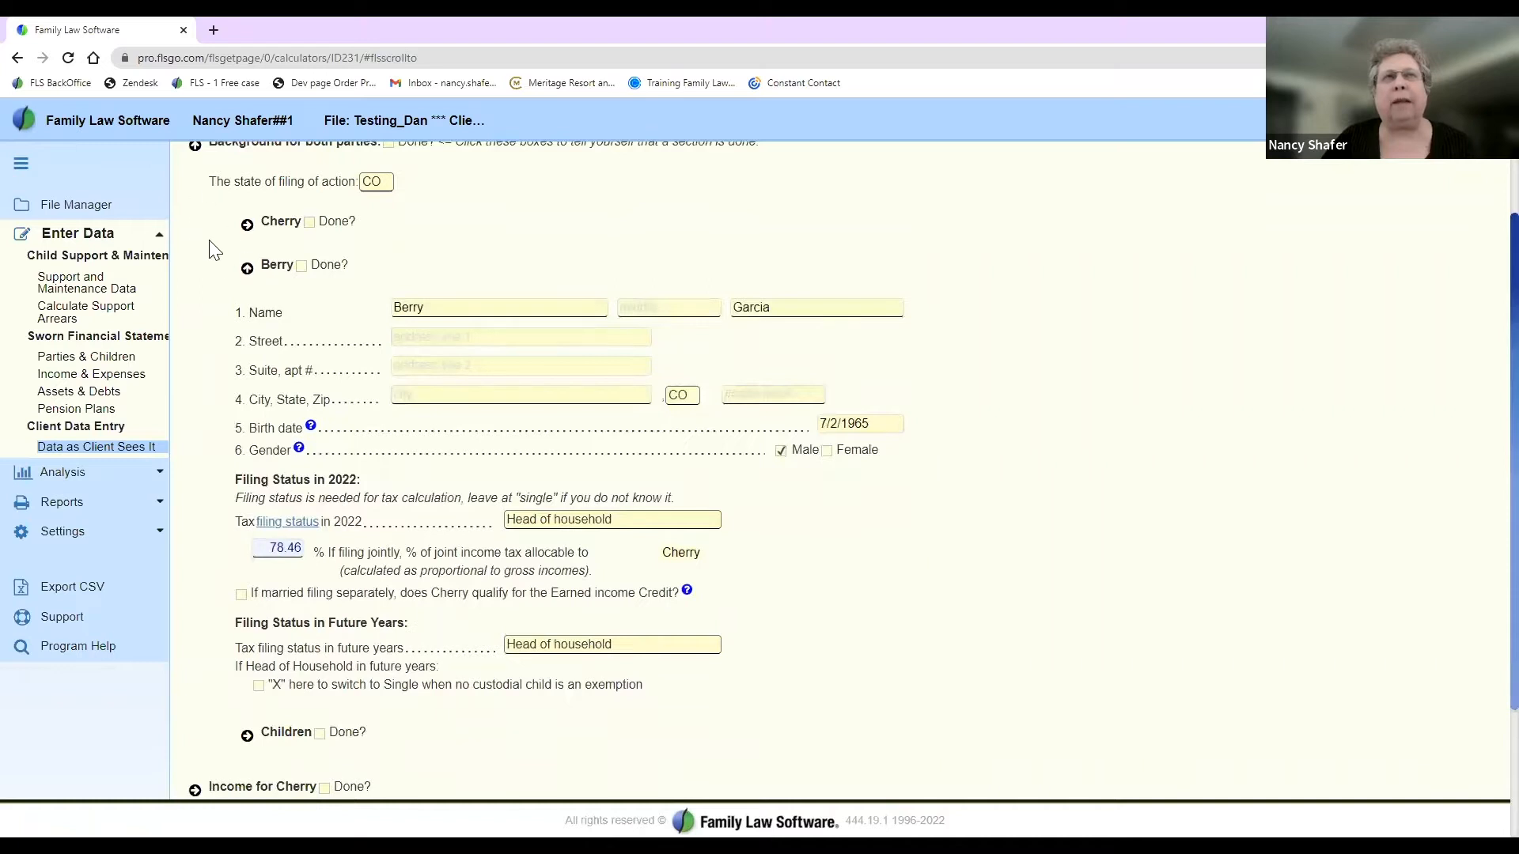
pyautogui.click(247, 268)
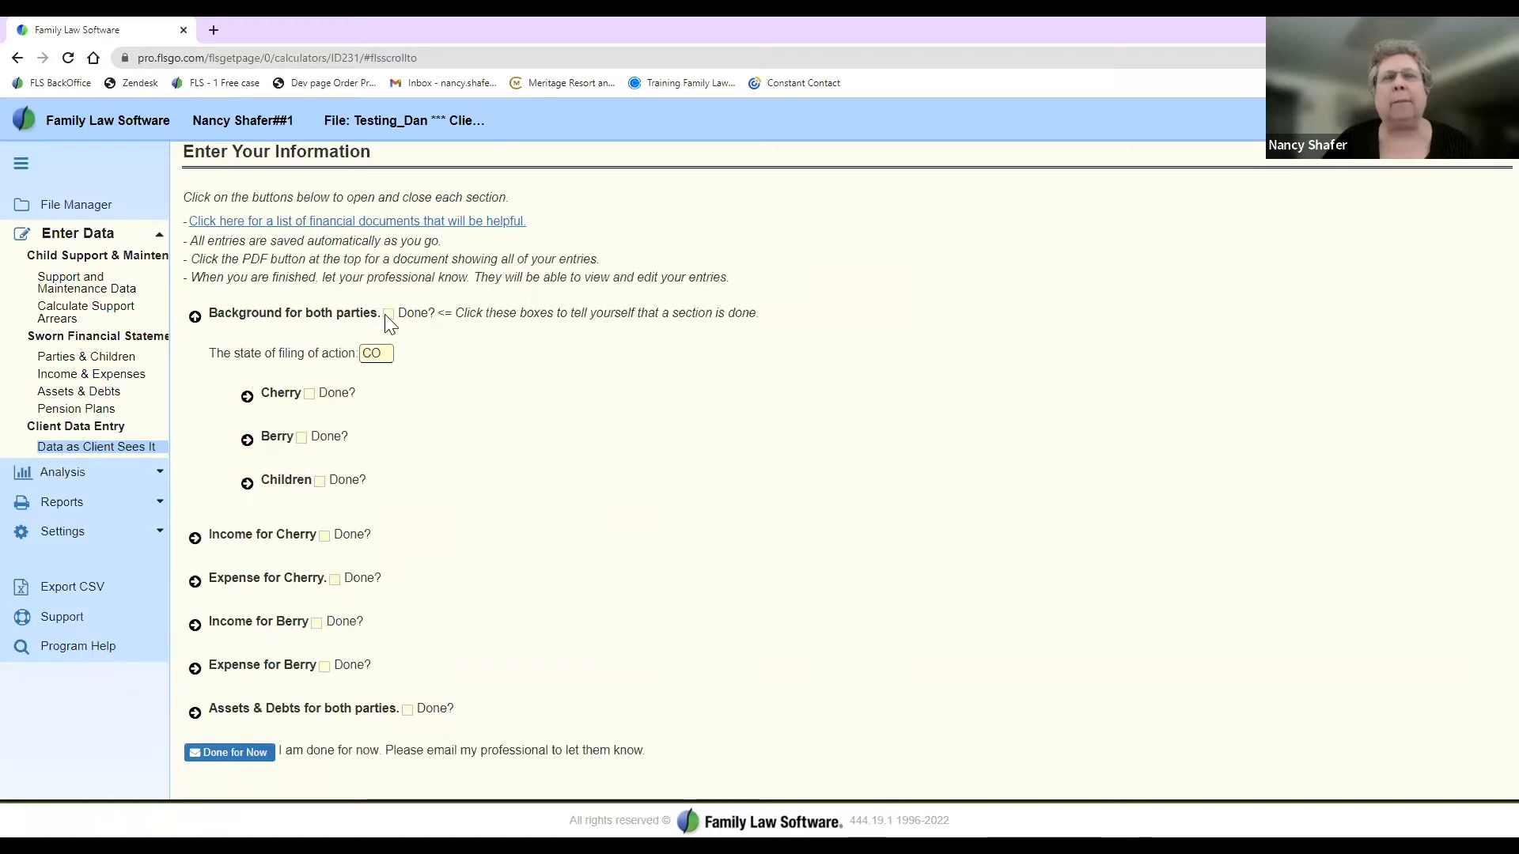
pyautogui.click(195, 317)
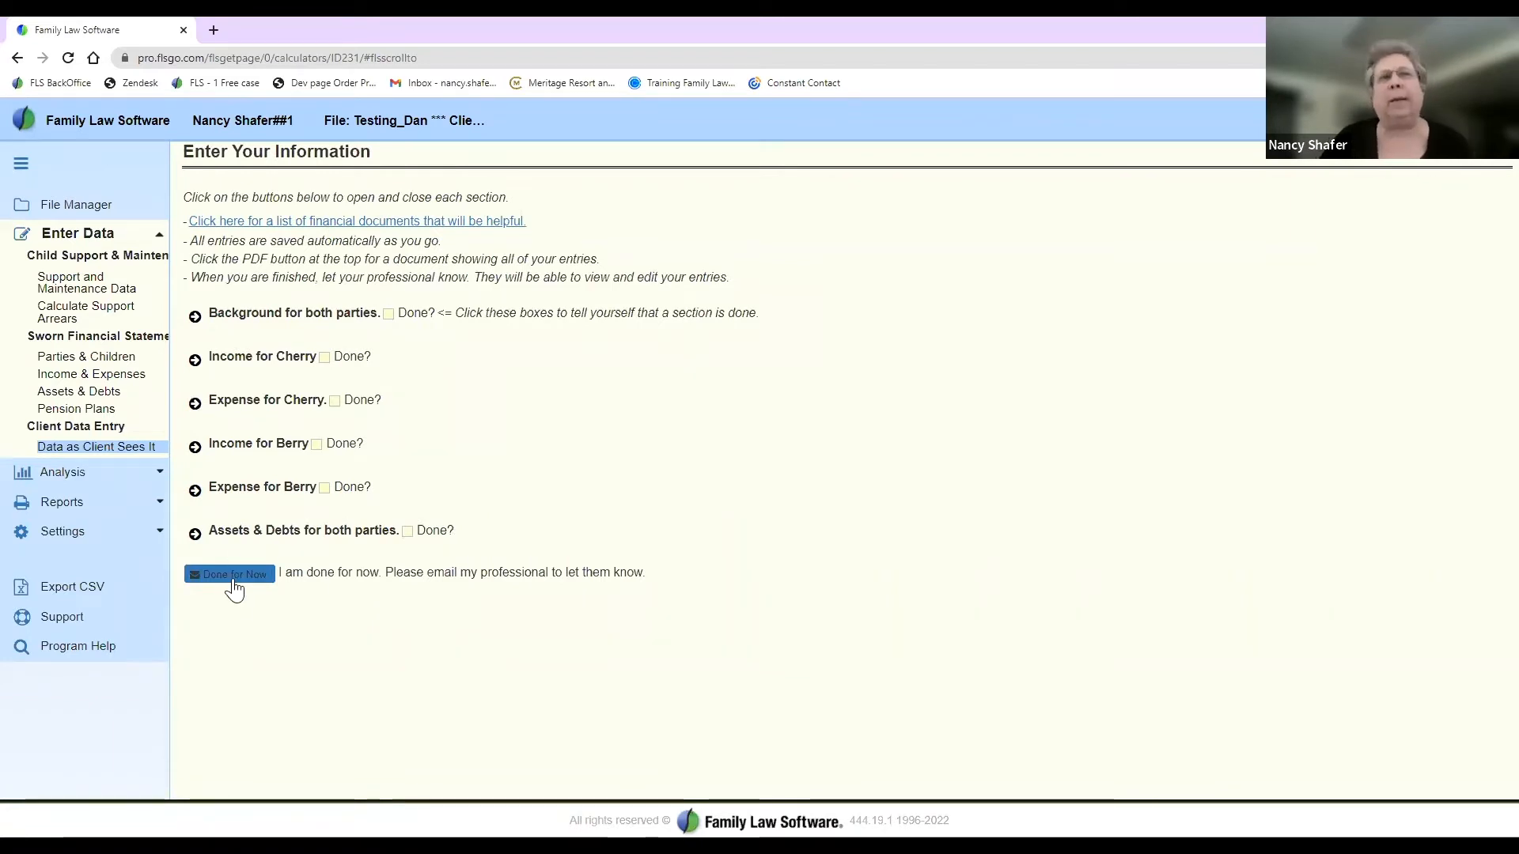
# Step: Reopen the "sample" file from the professional's own files and show the start of its Quick Support and Maintenance data
pyautogui.click(80, 208)
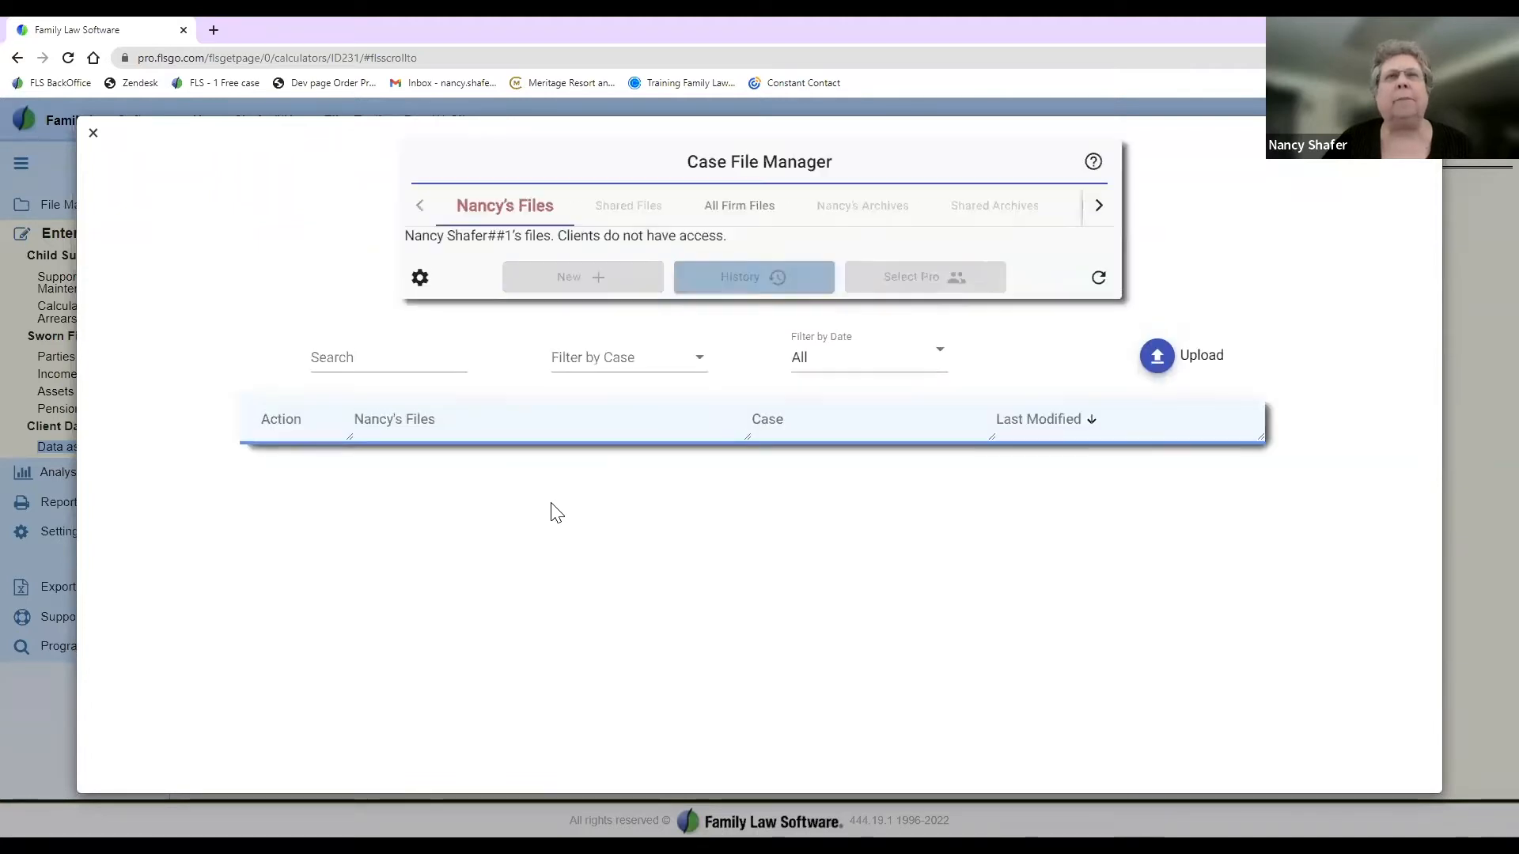
pyautogui.click(430, 448)
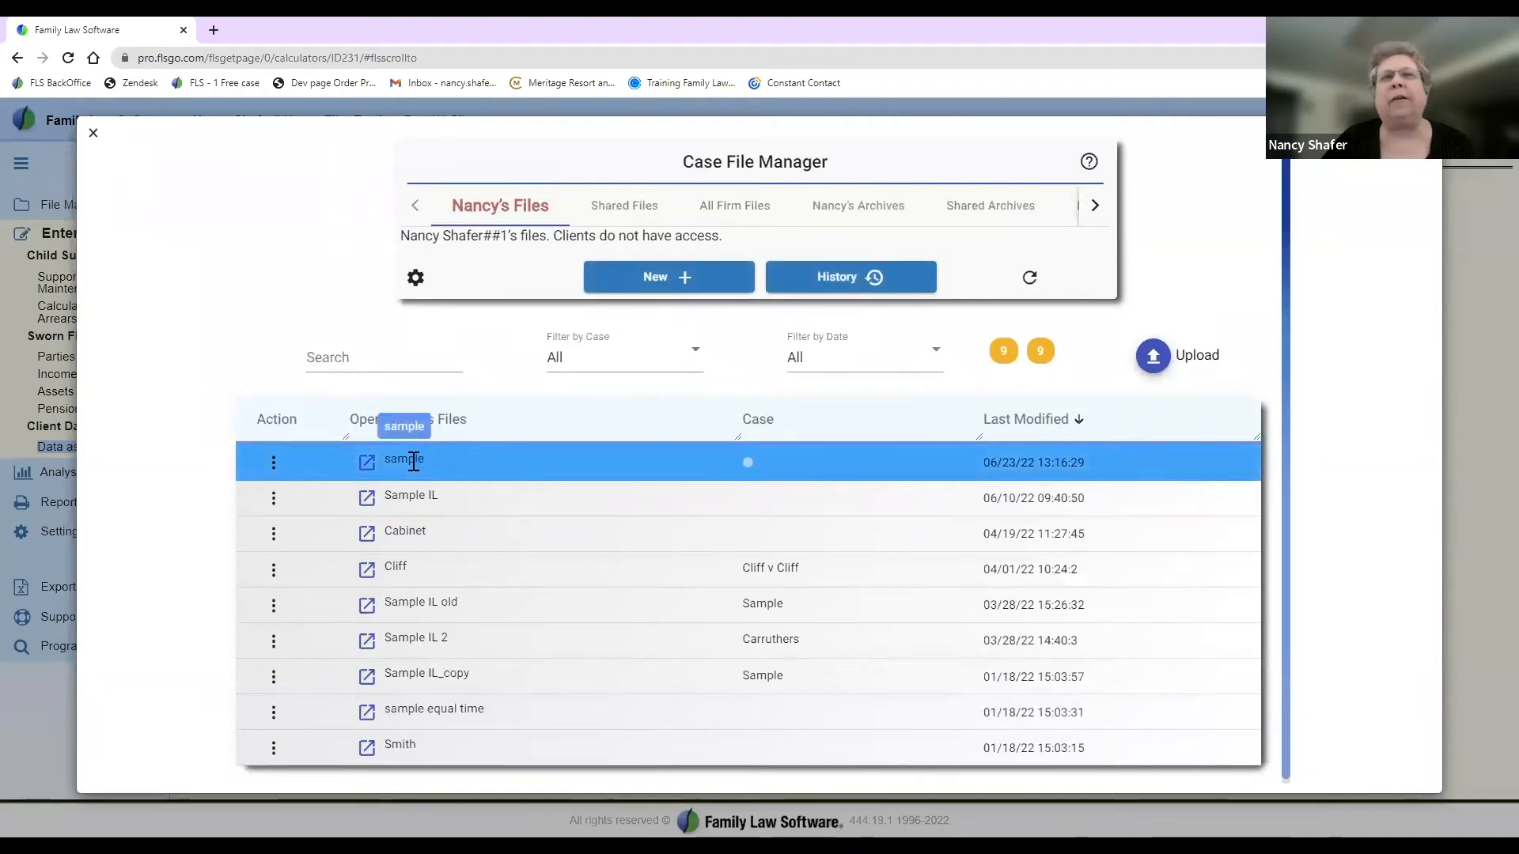
pyautogui.click(365, 468)
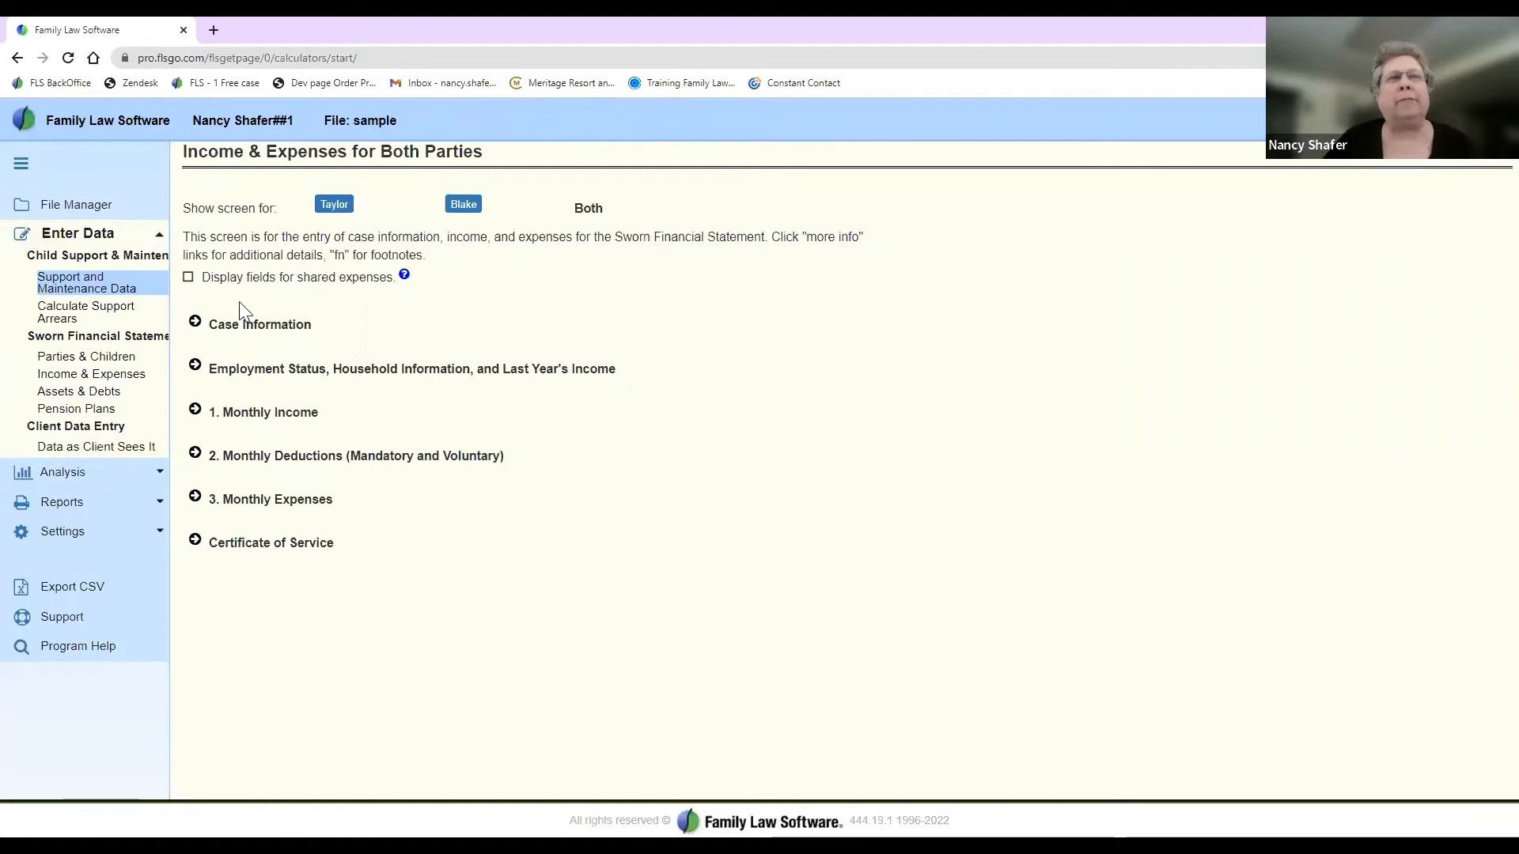
pyautogui.click(90, 294)
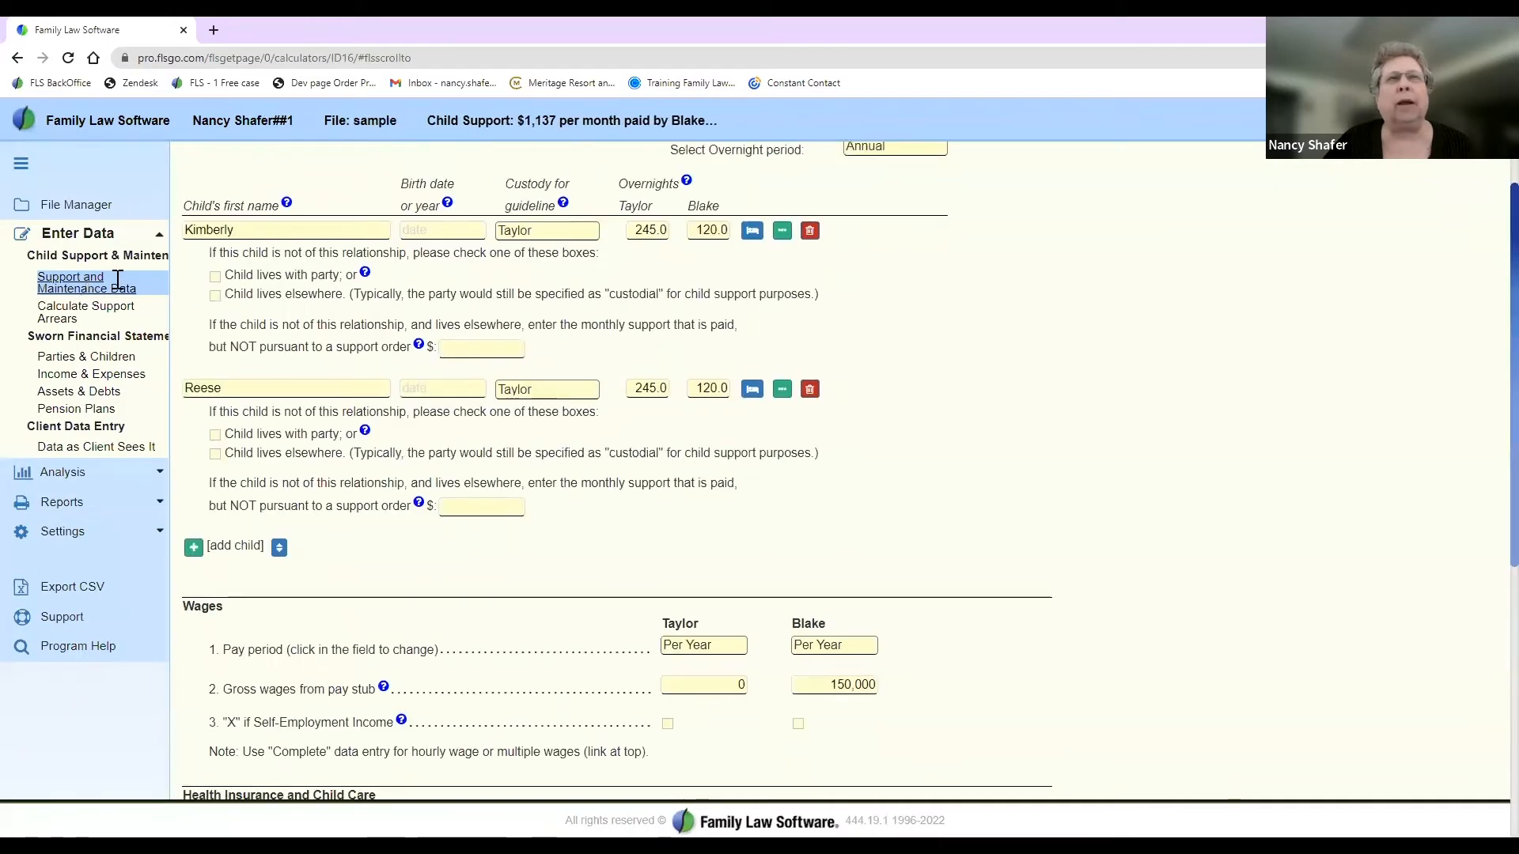
pyautogui.scroll(1, 953, 318)
pyautogui.scroll(2, 953, 318)
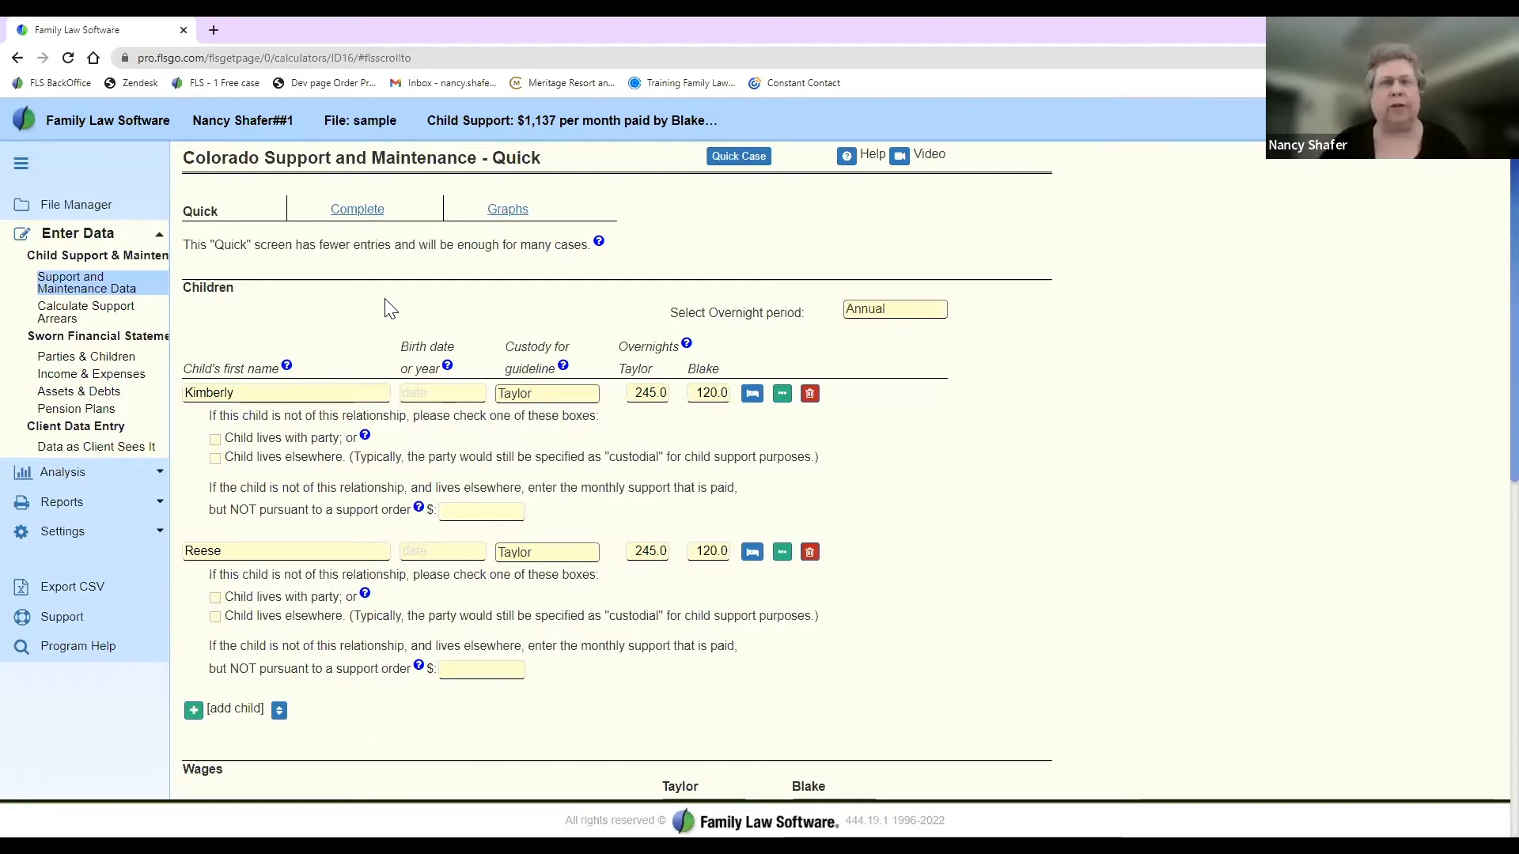
# Step: Review the full list of additional reports for lawyers, from the settings and spousal maintenance reports to tax backup and footnotes
pyautogui.click(62, 503)
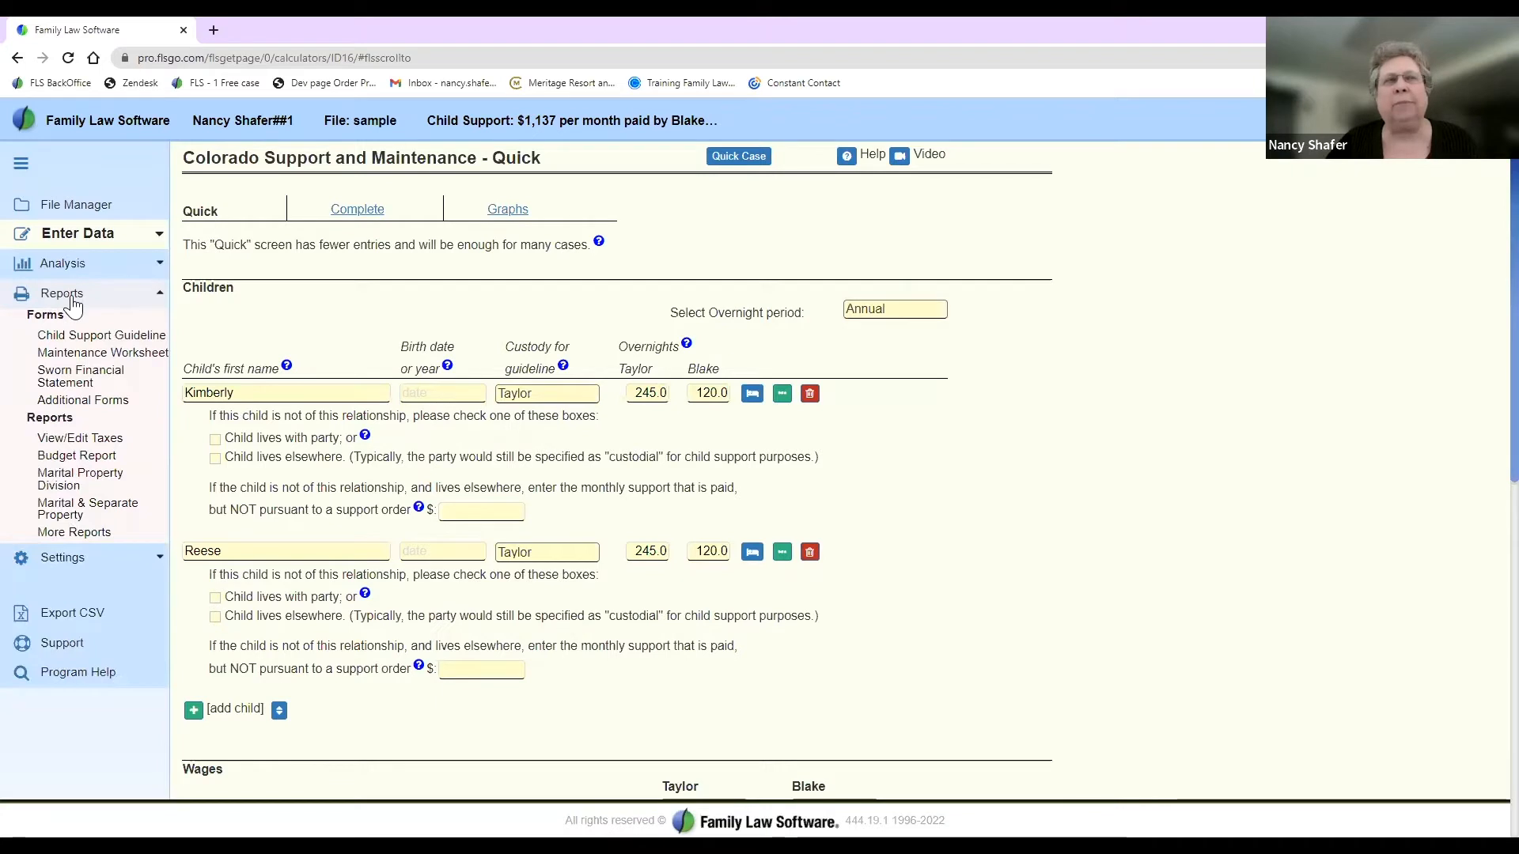
pyautogui.click(74, 534)
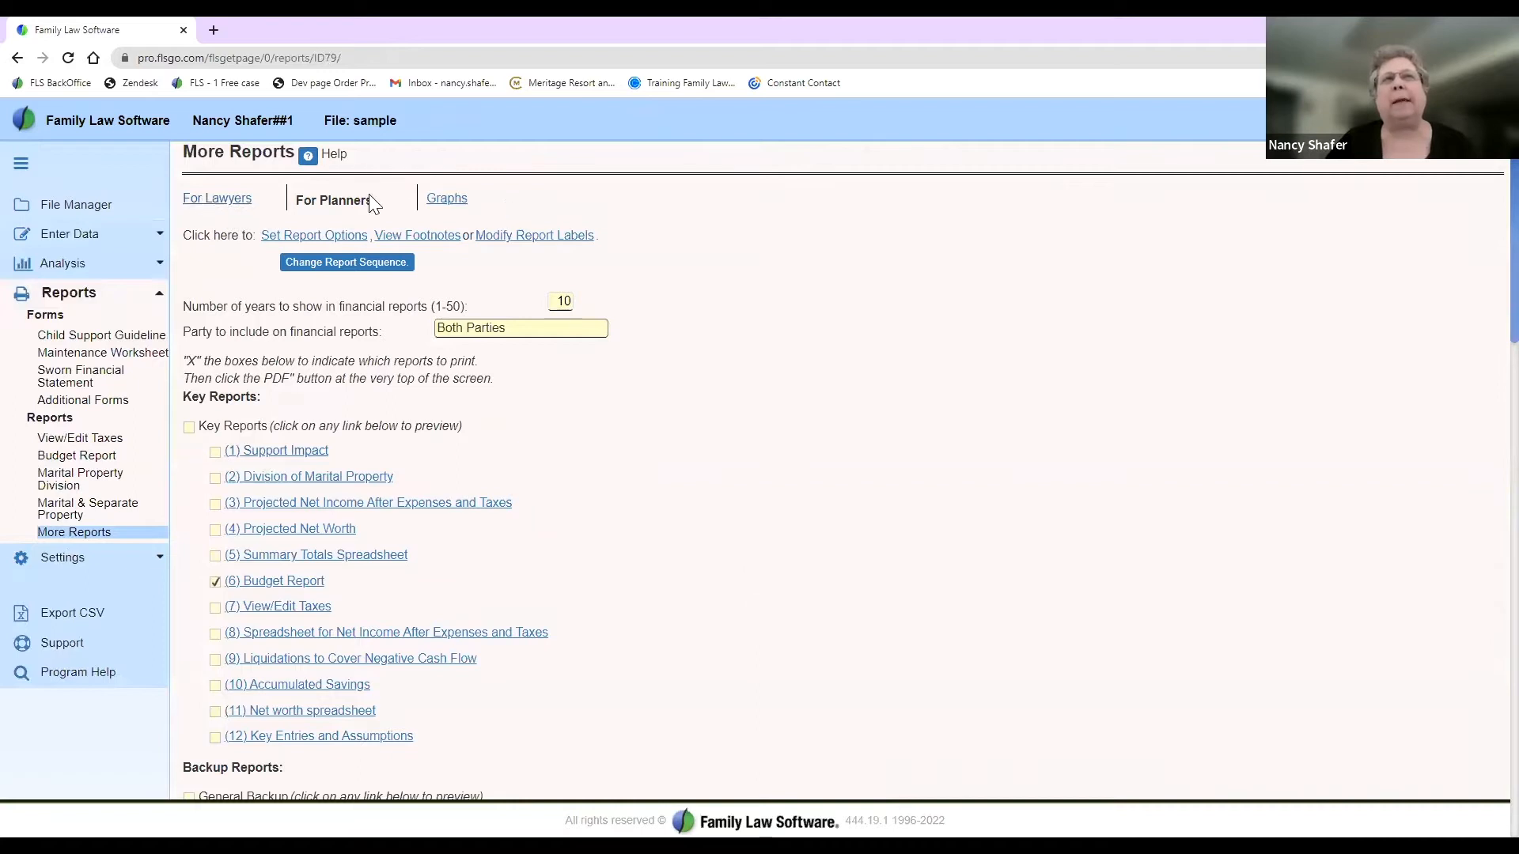
pyautogui.click(219, 205)
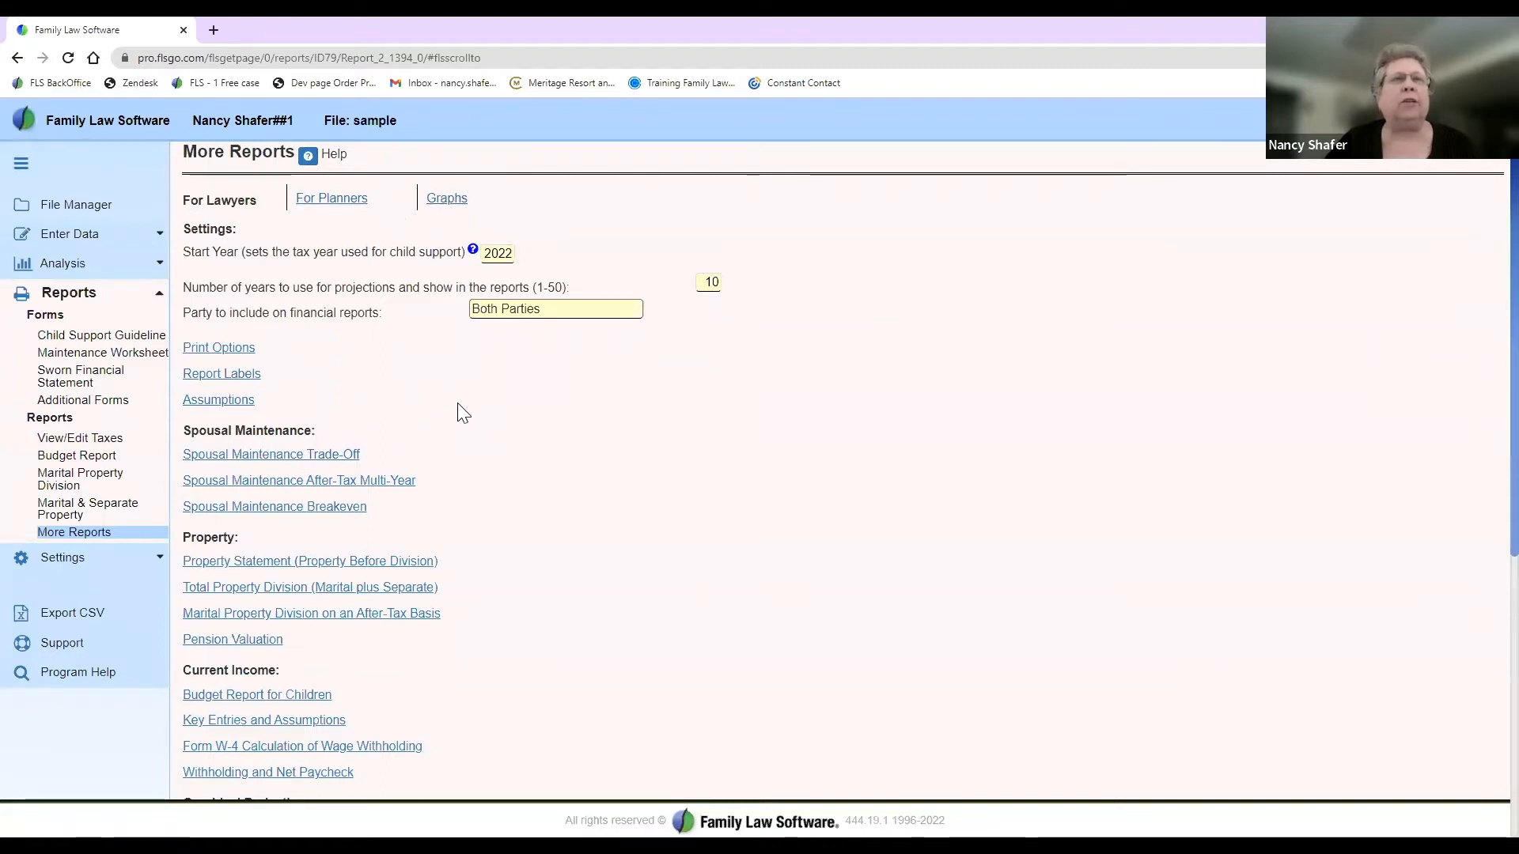
pyautogui.scroll(-3, 457, 404)
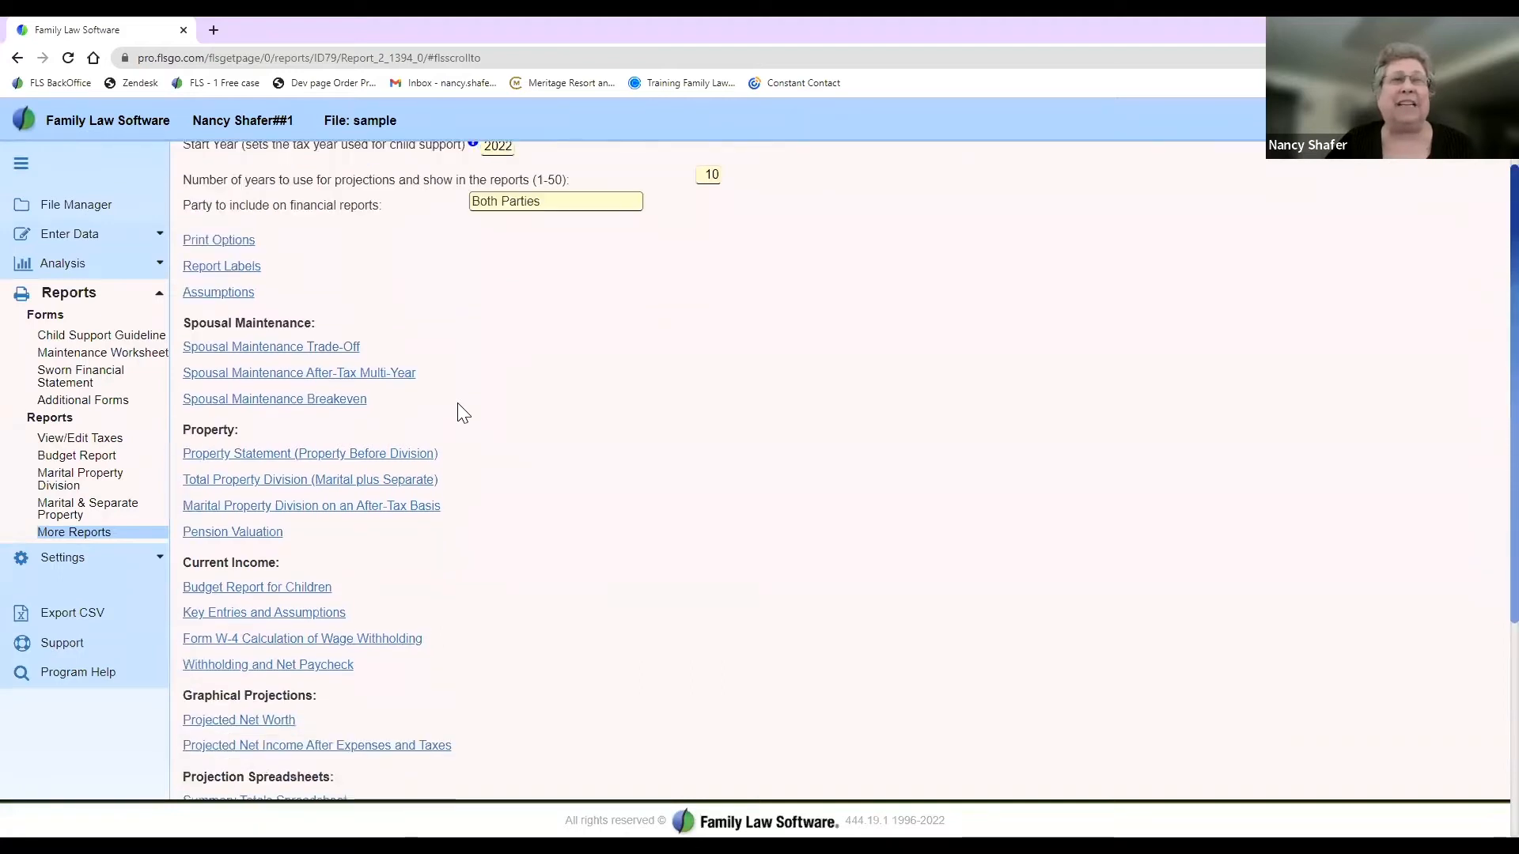
pyautogui.scroll(-4, 459, 405)
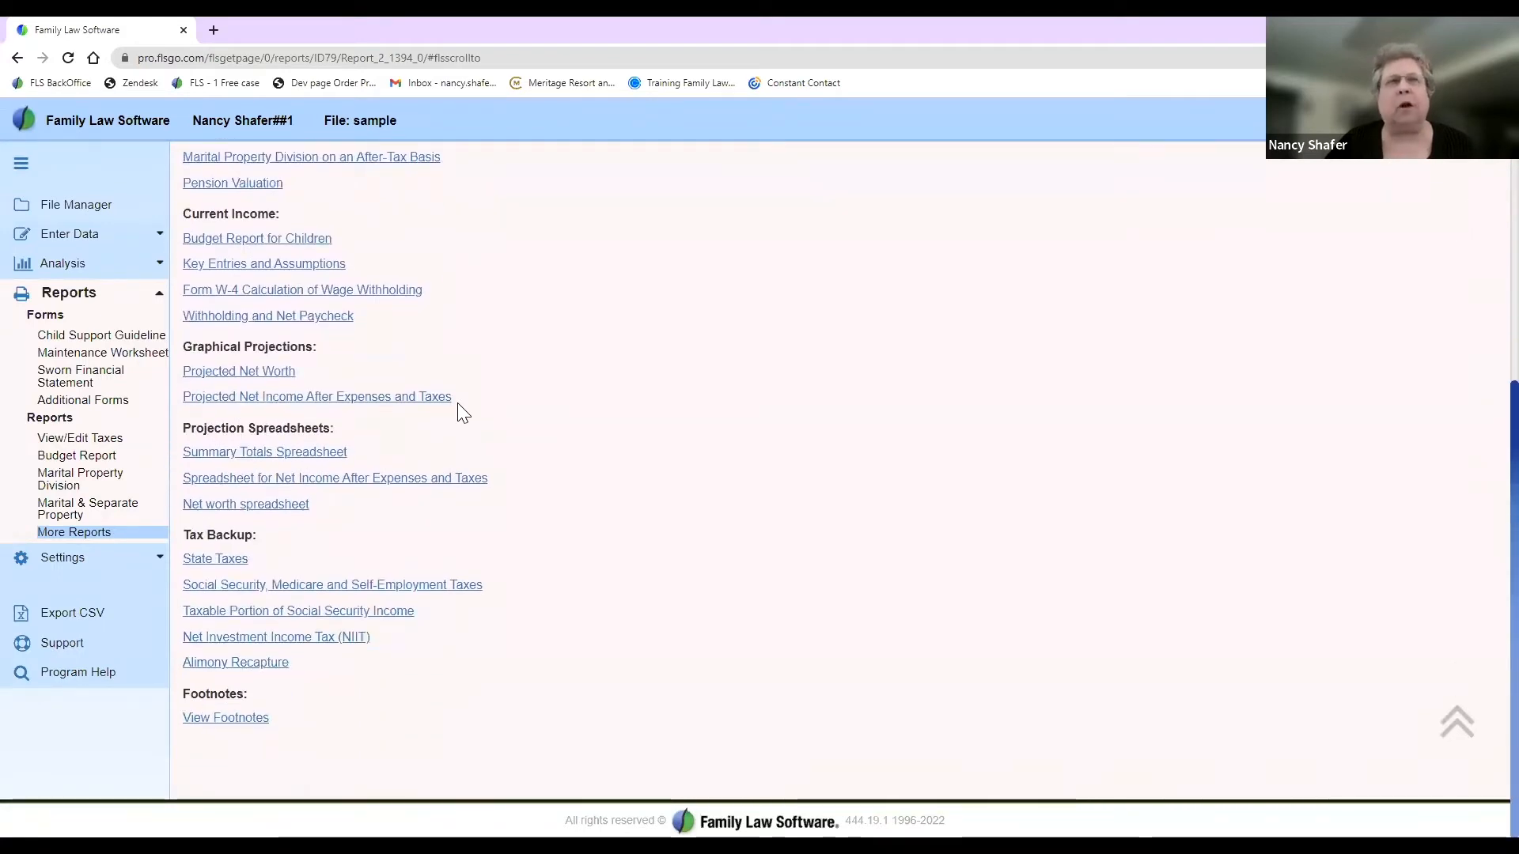
pyautogui.scroll(2, 457, 404)
pyautogui.scroll(5, 457, 404)
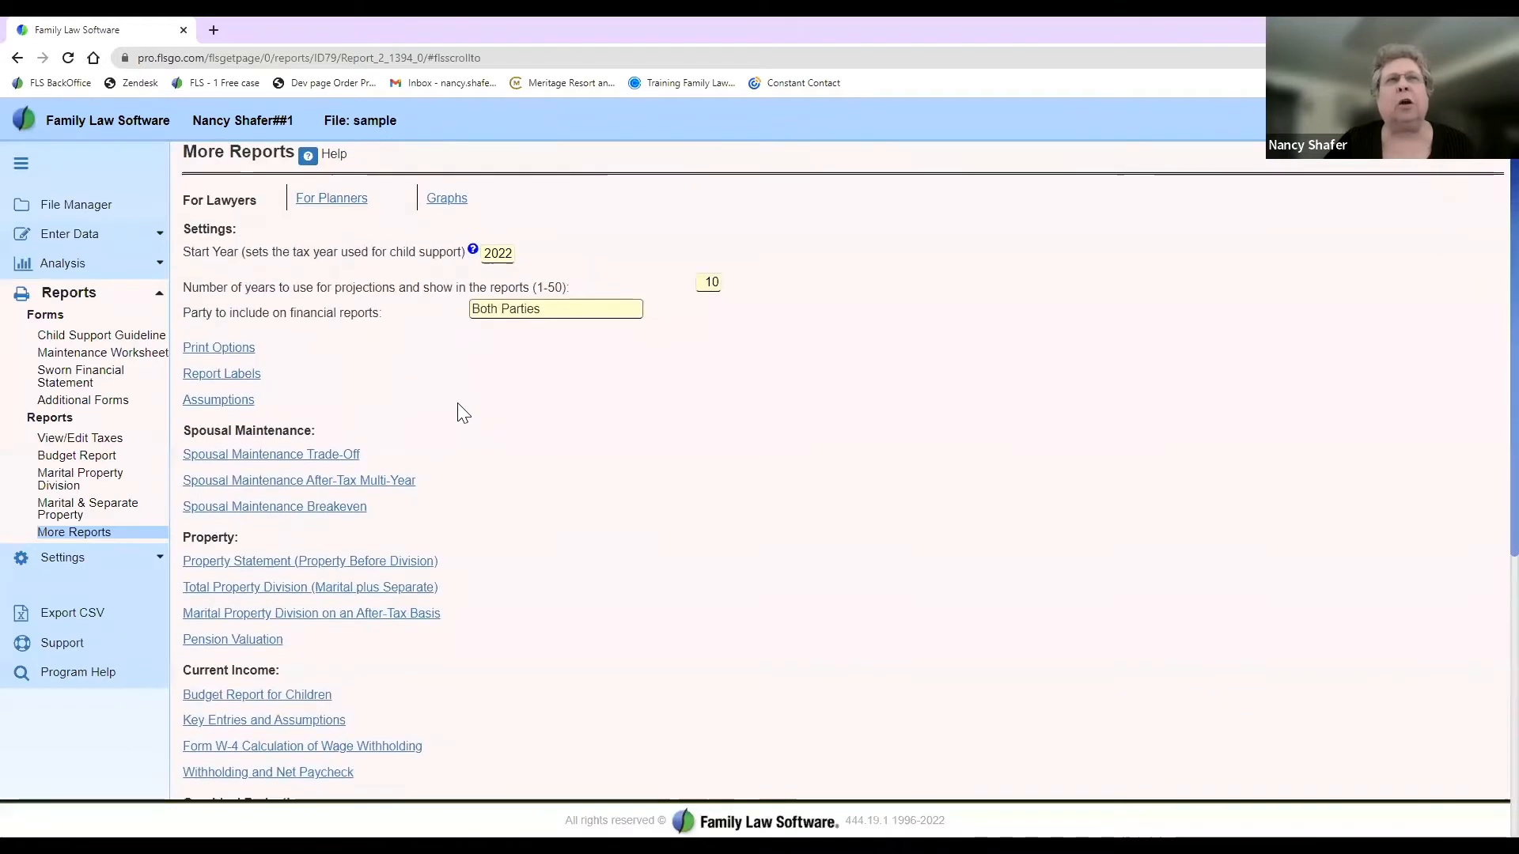
# Step: Look through the key and backup reports for planners, and open the Budget Report and its report options
pyautogui.click(328, 207)
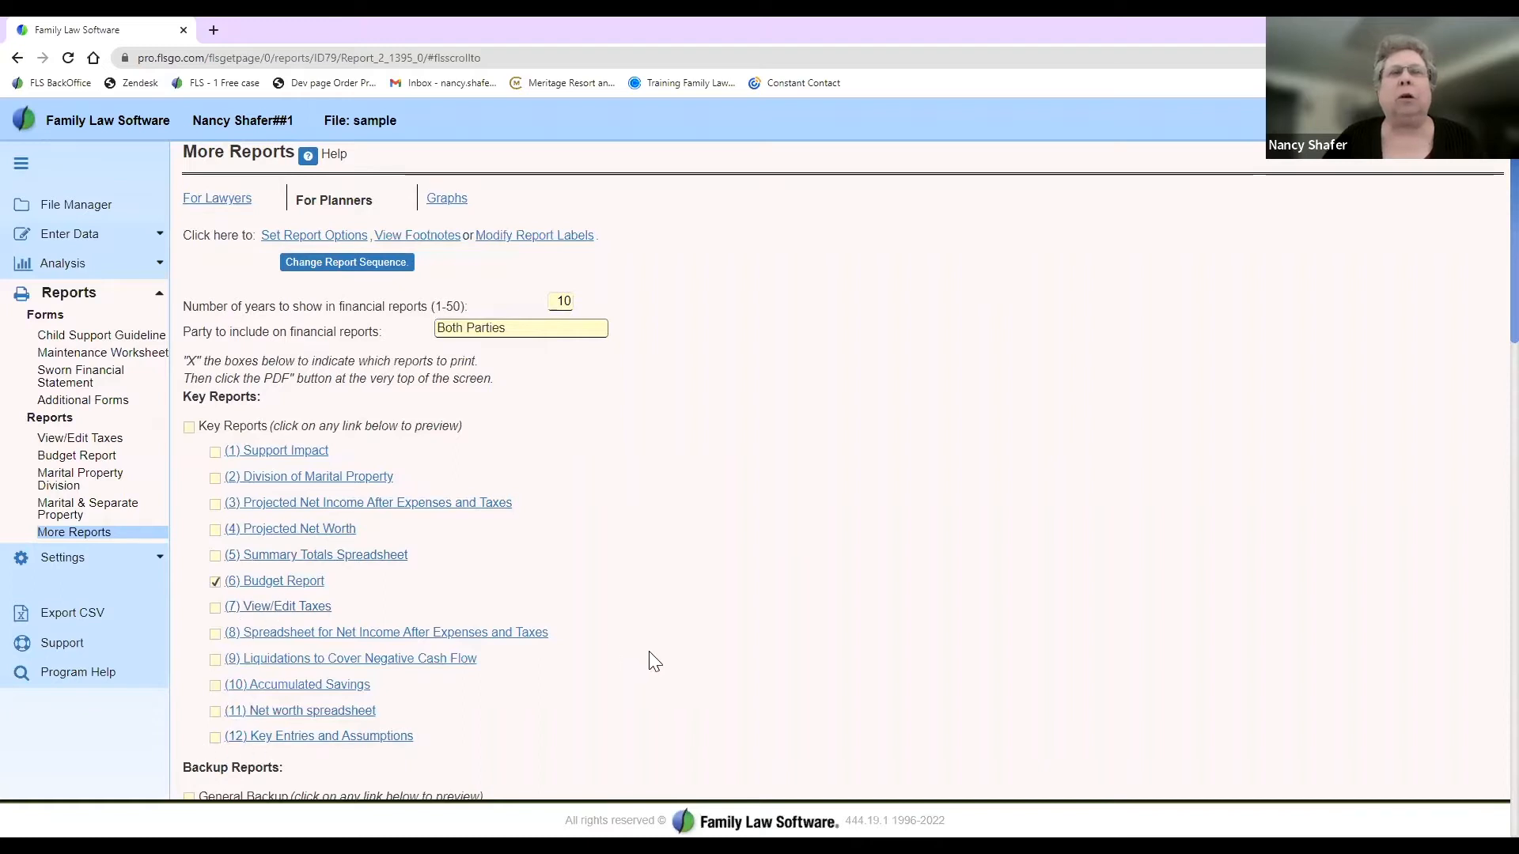
pyautogui.scroll(-3, 649, 652)
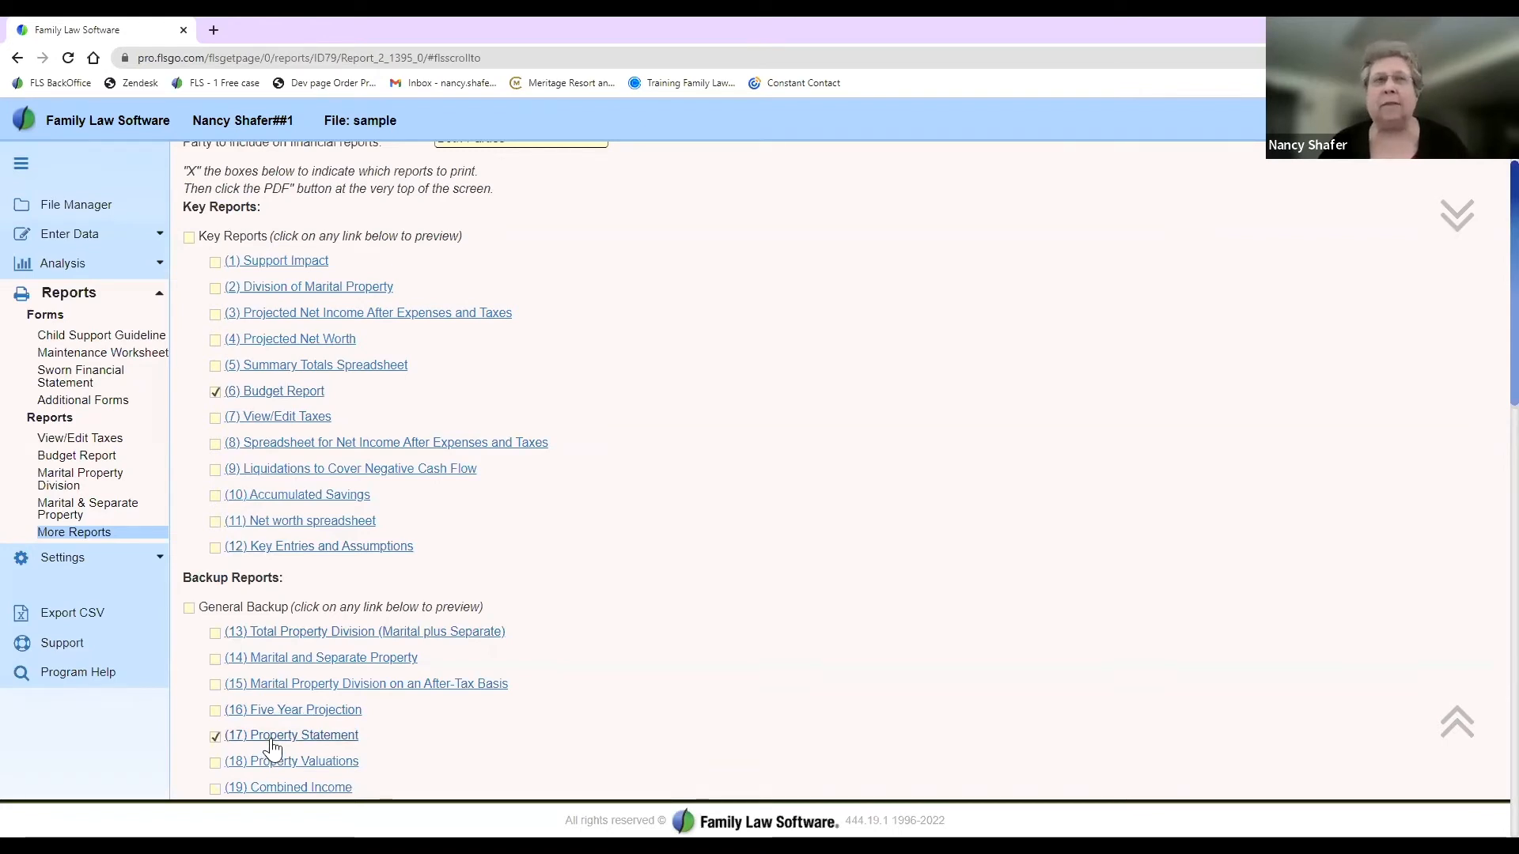
pyautogui.click(289, 398)
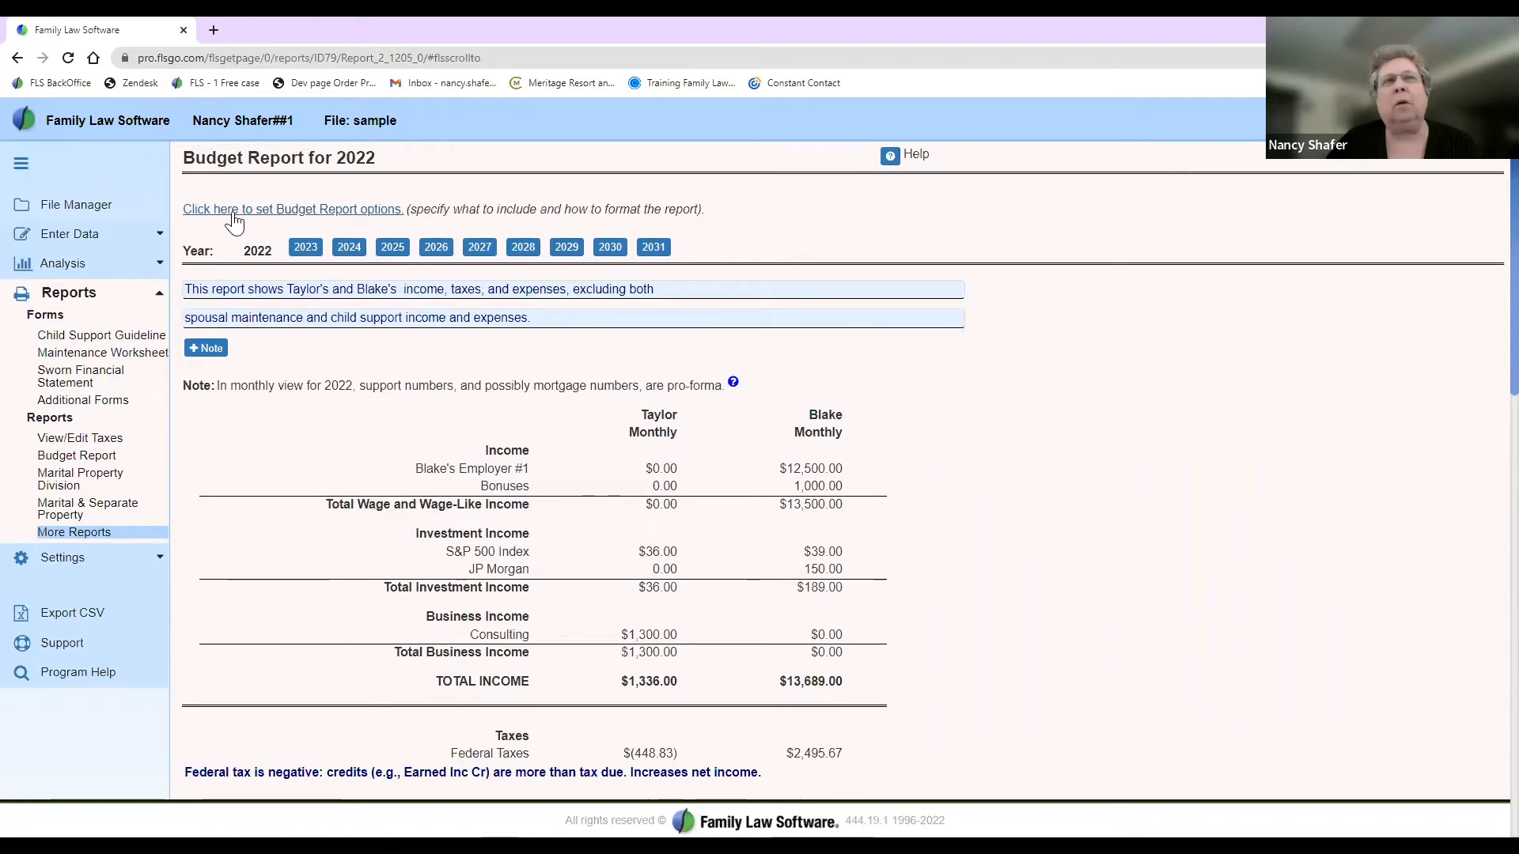
pyautogui.click(304, 215)
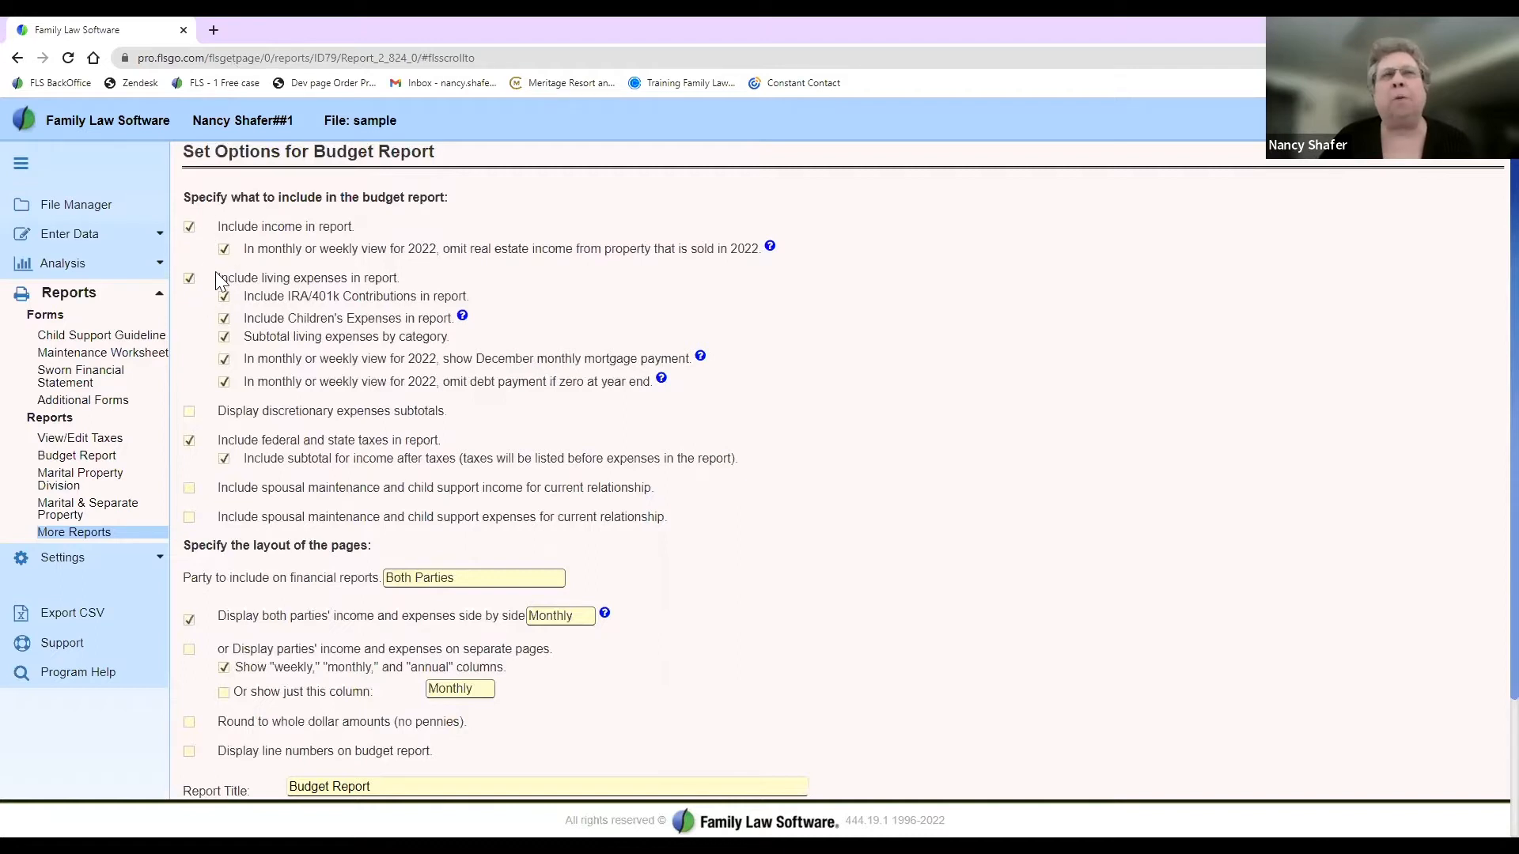
# Step: Try excluding and restoring income and living expenses in the Budget Report, and examine the spousal maintenance and child support inclusion options
pyautogui.click(189, 229)
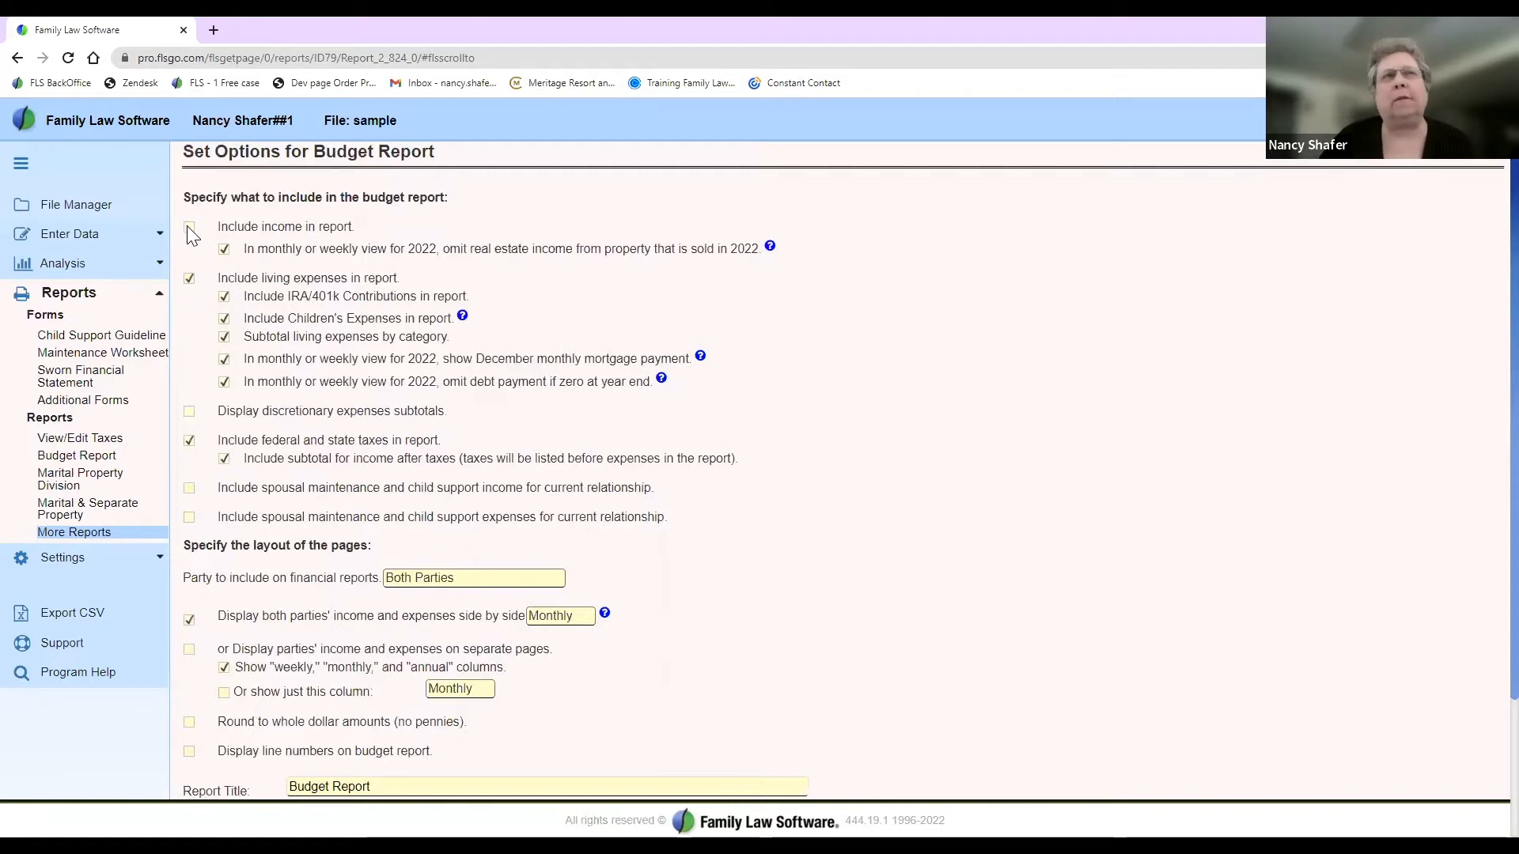
pyautogui.click(191, 280)
pyautogui.click(190, 279)
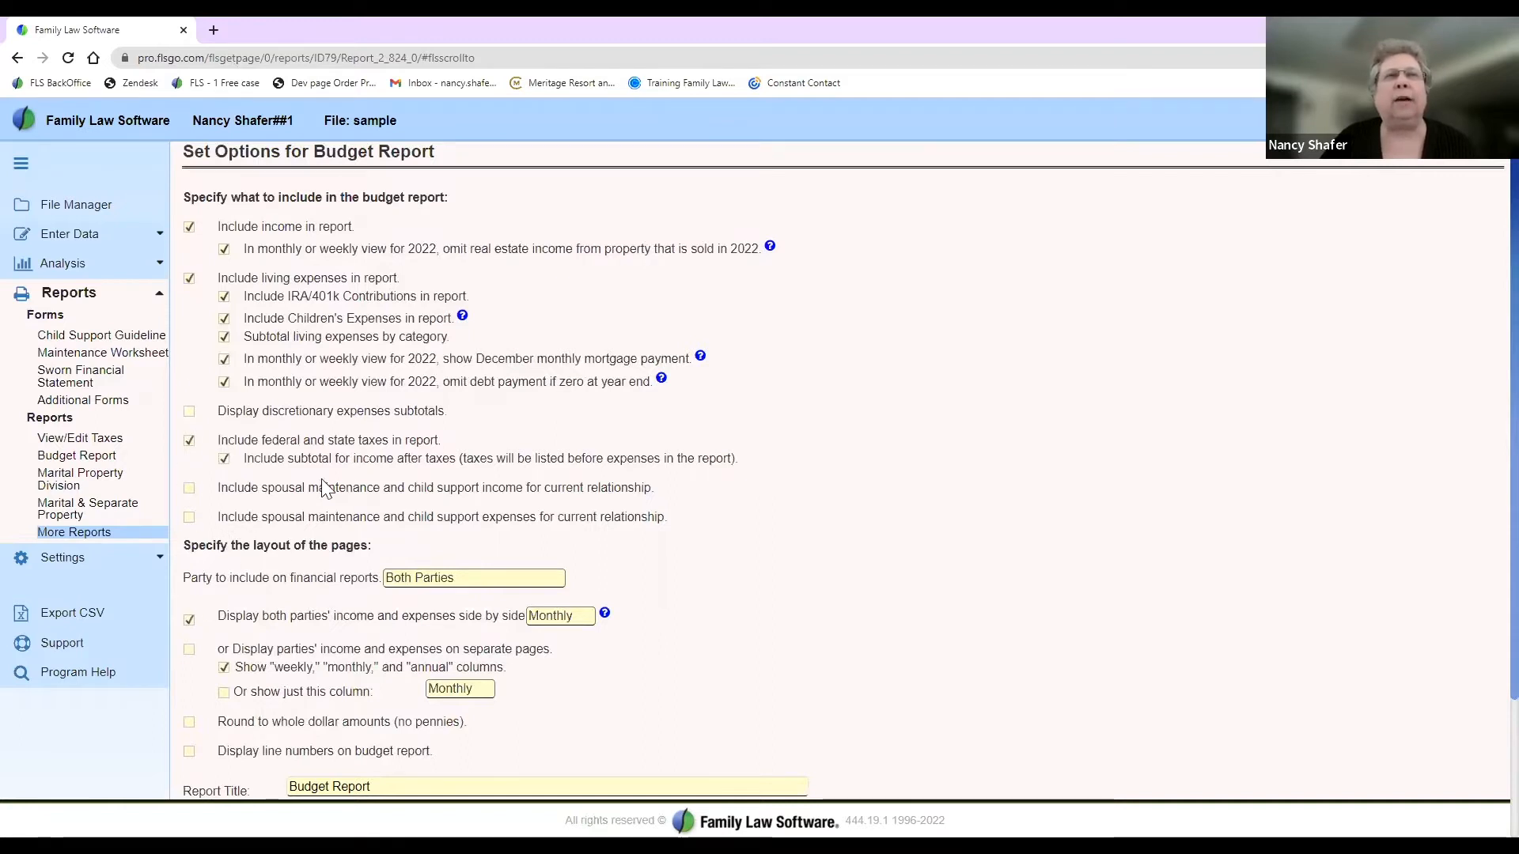
pyautogui.moveTo(266, 488); pyautogui.dragTo(539, 515)
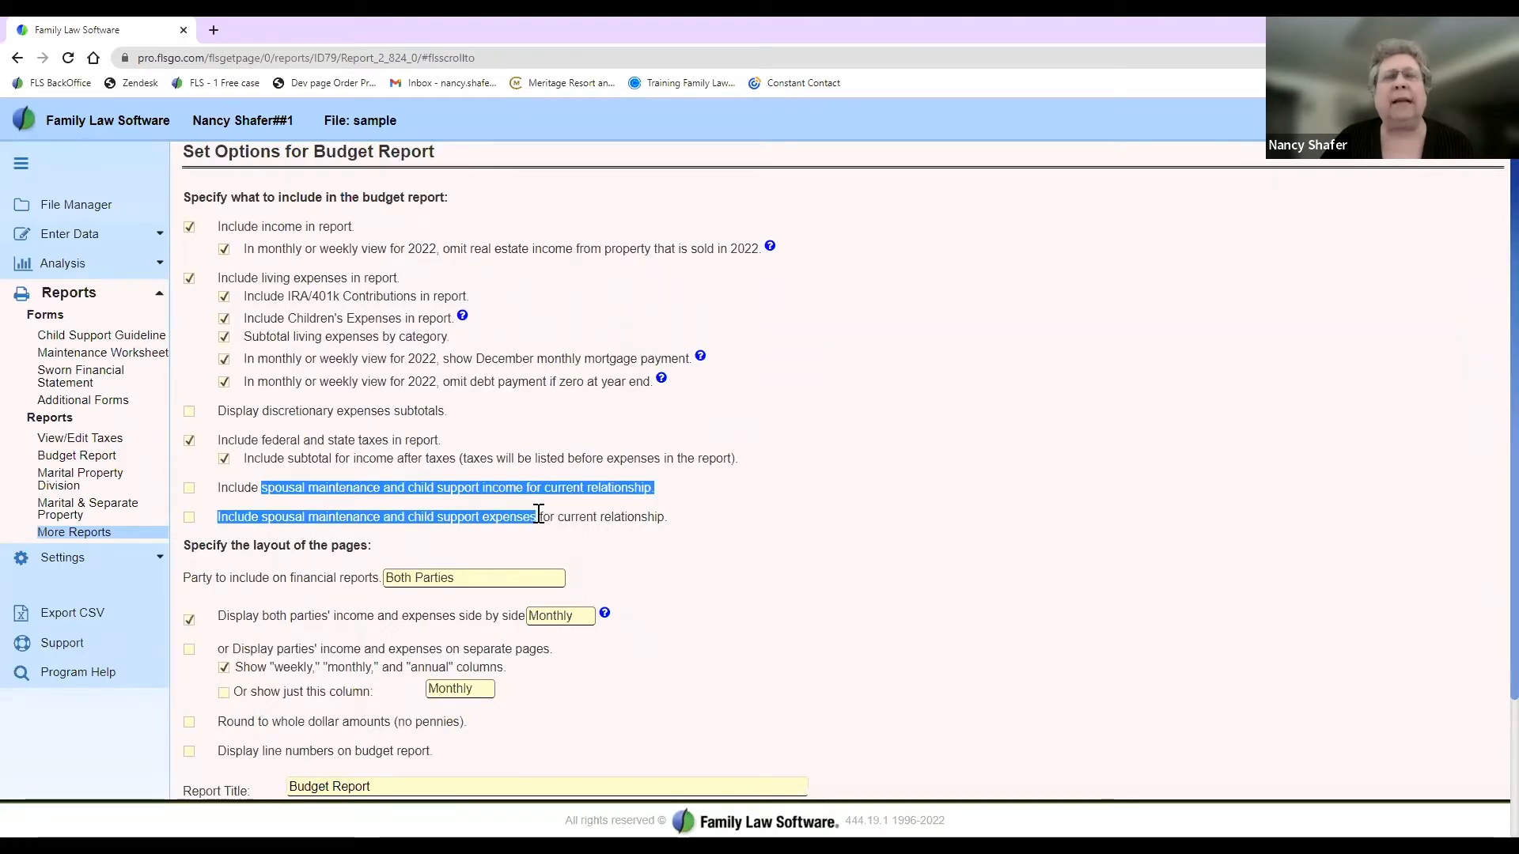
# Step: Examine the Budget Report's page layout options, including the party choices and the weekly, monthly or annual side-by-side display
pyautogui.click(467, 497)
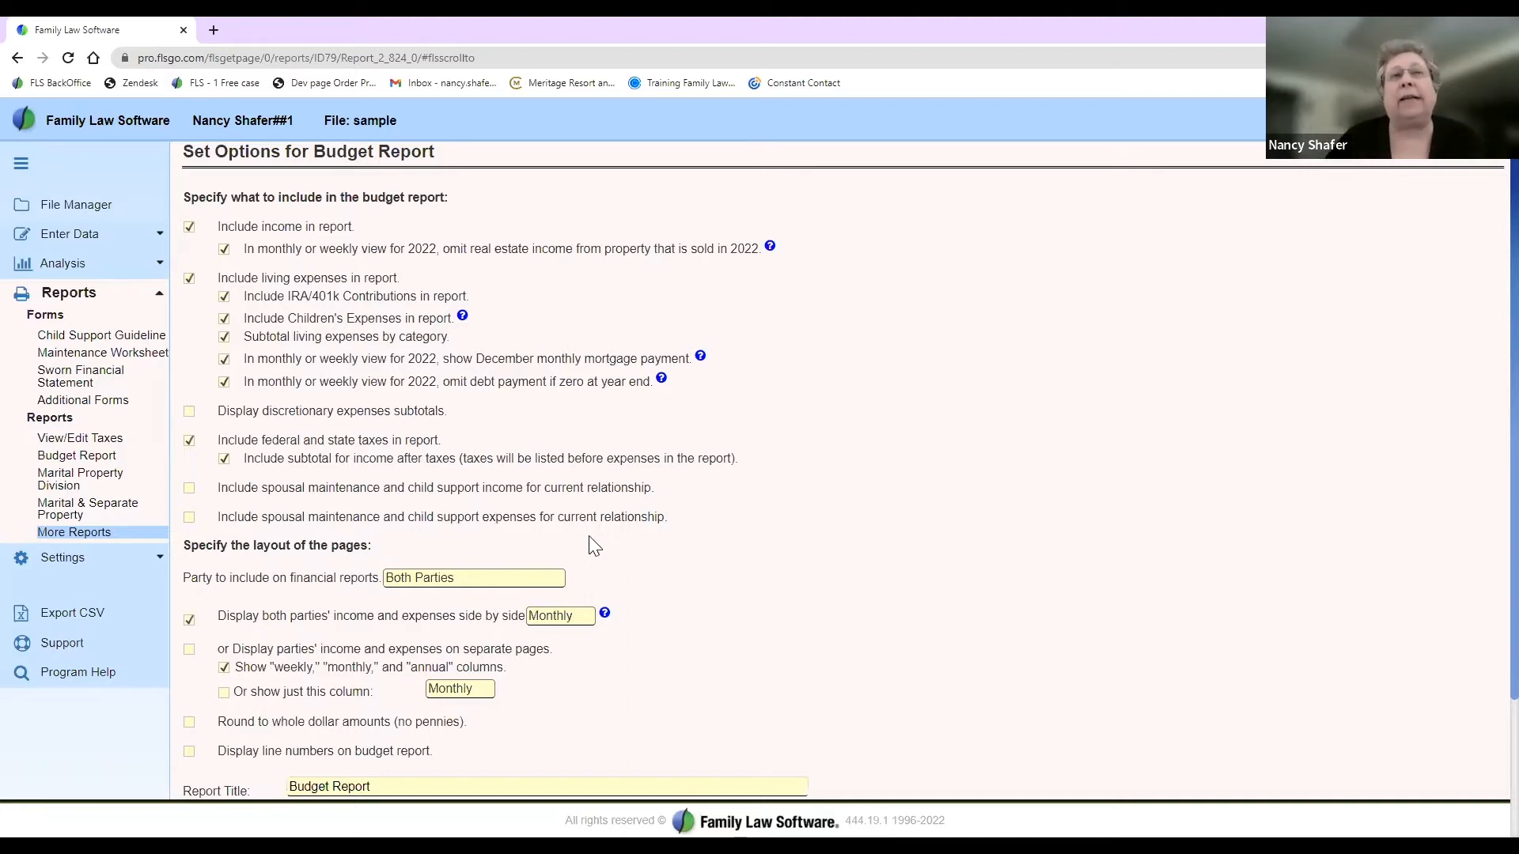
pyautogui.scroll(-2, 621, 539)
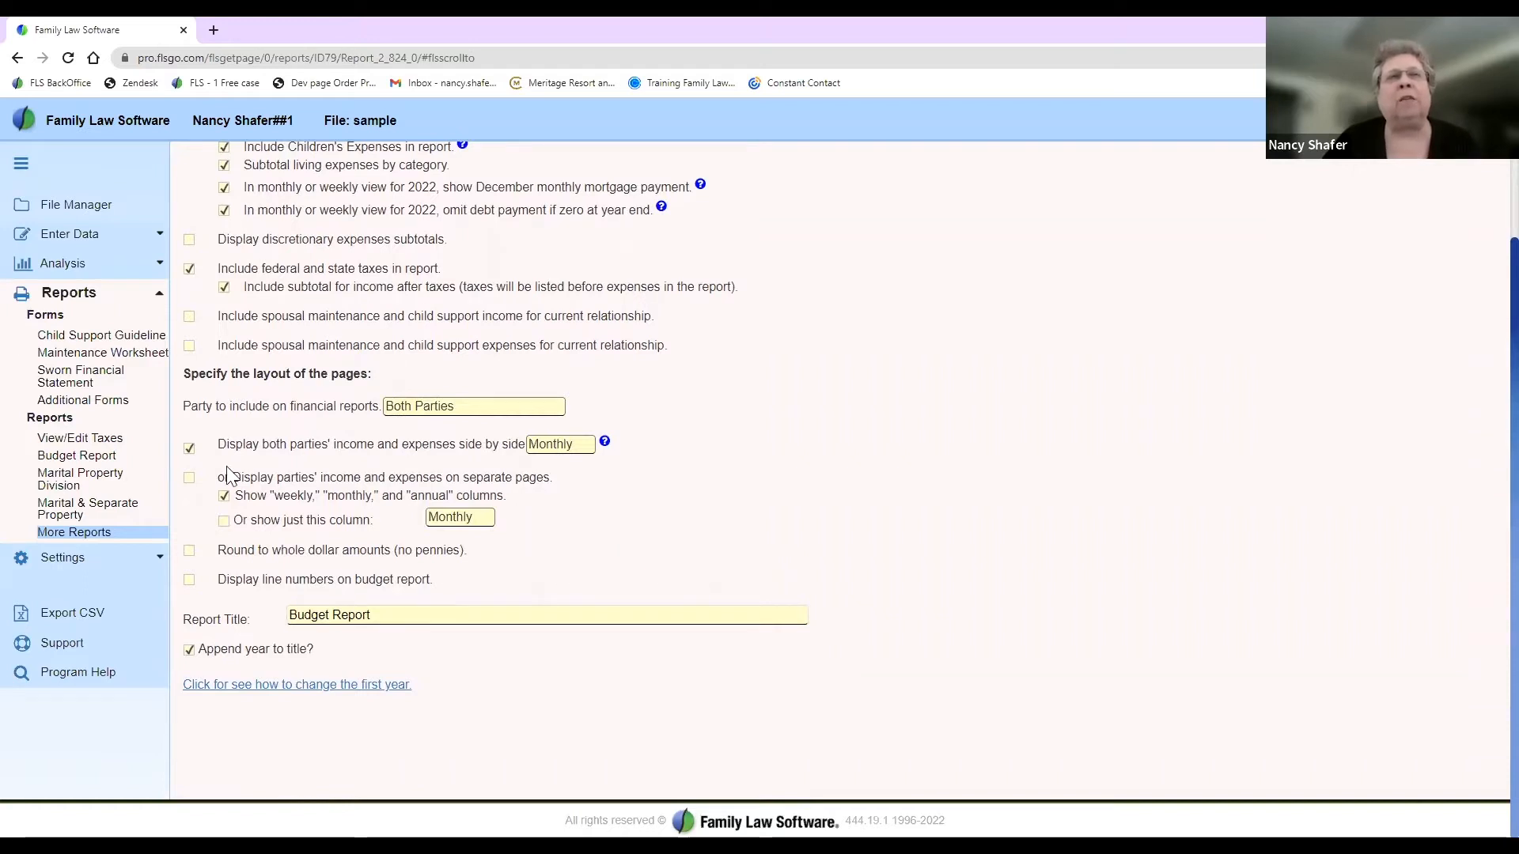
pyautogui.click(432, 409)
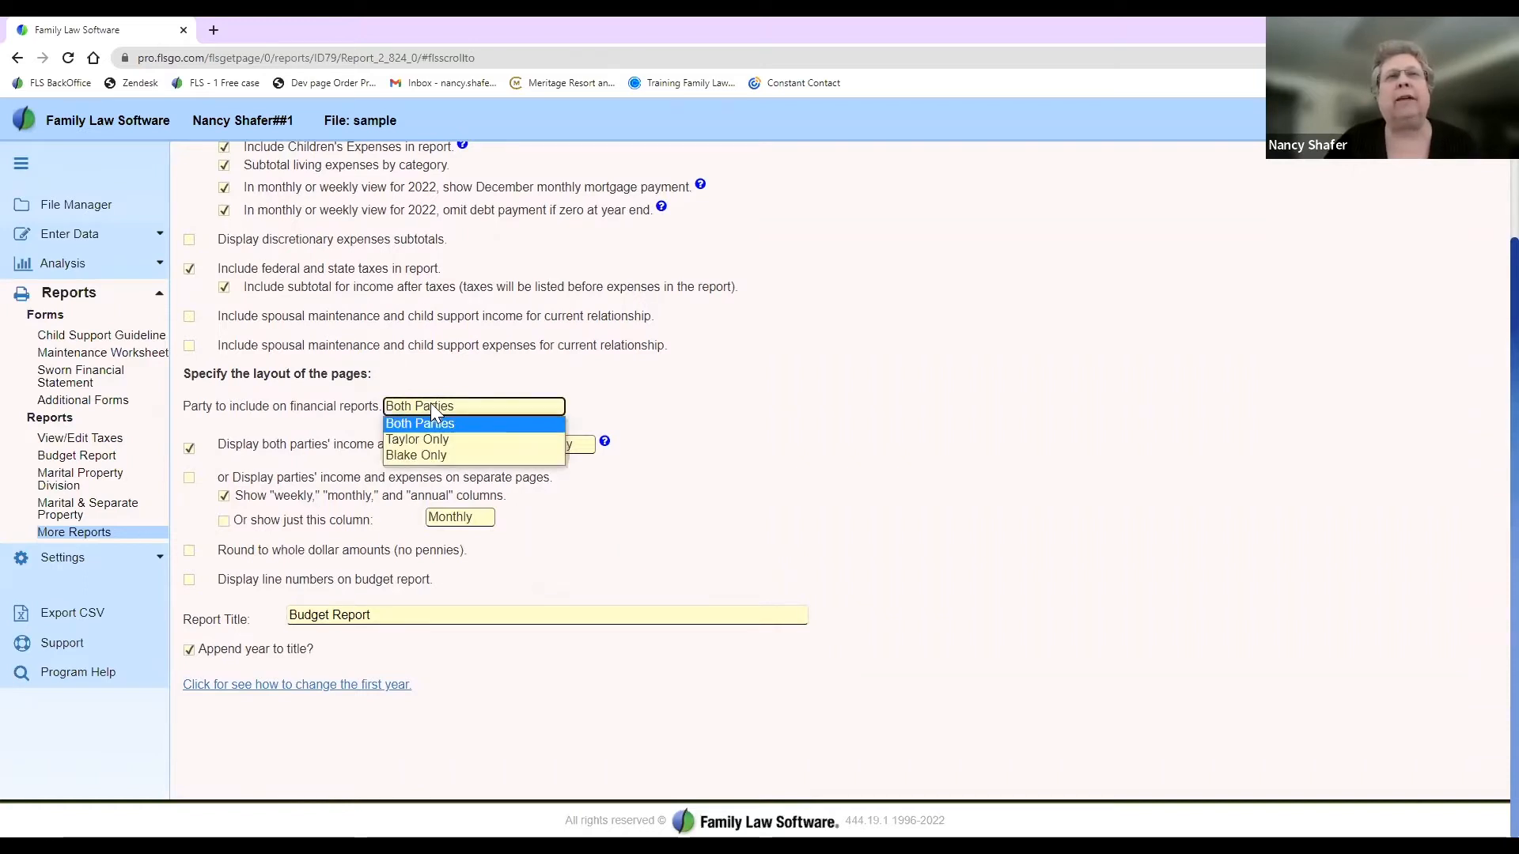
pyautogui.click(432, 407)
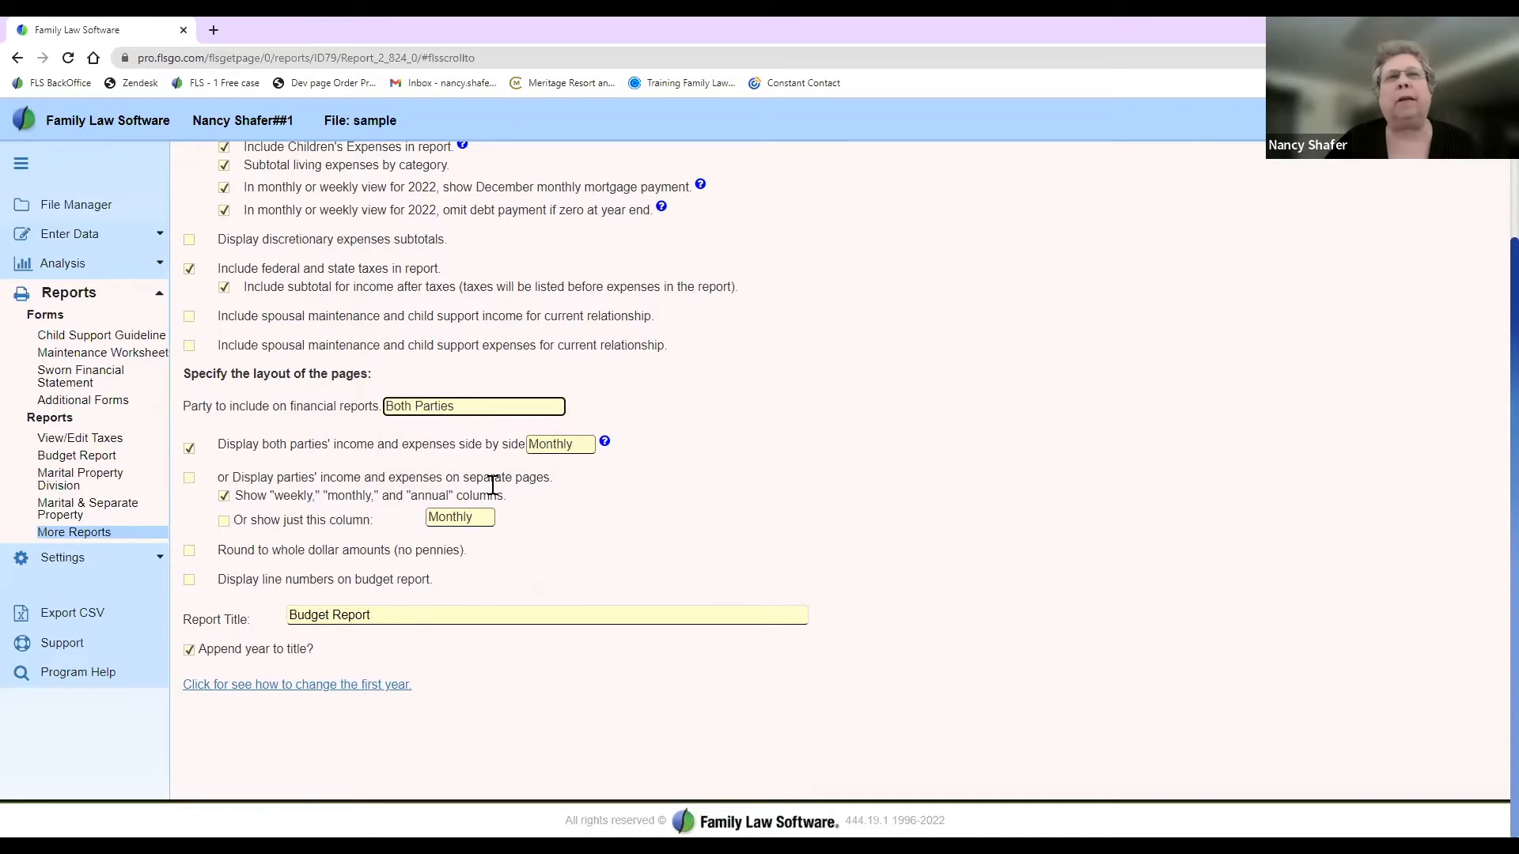
pyautogui.click(547, 444)
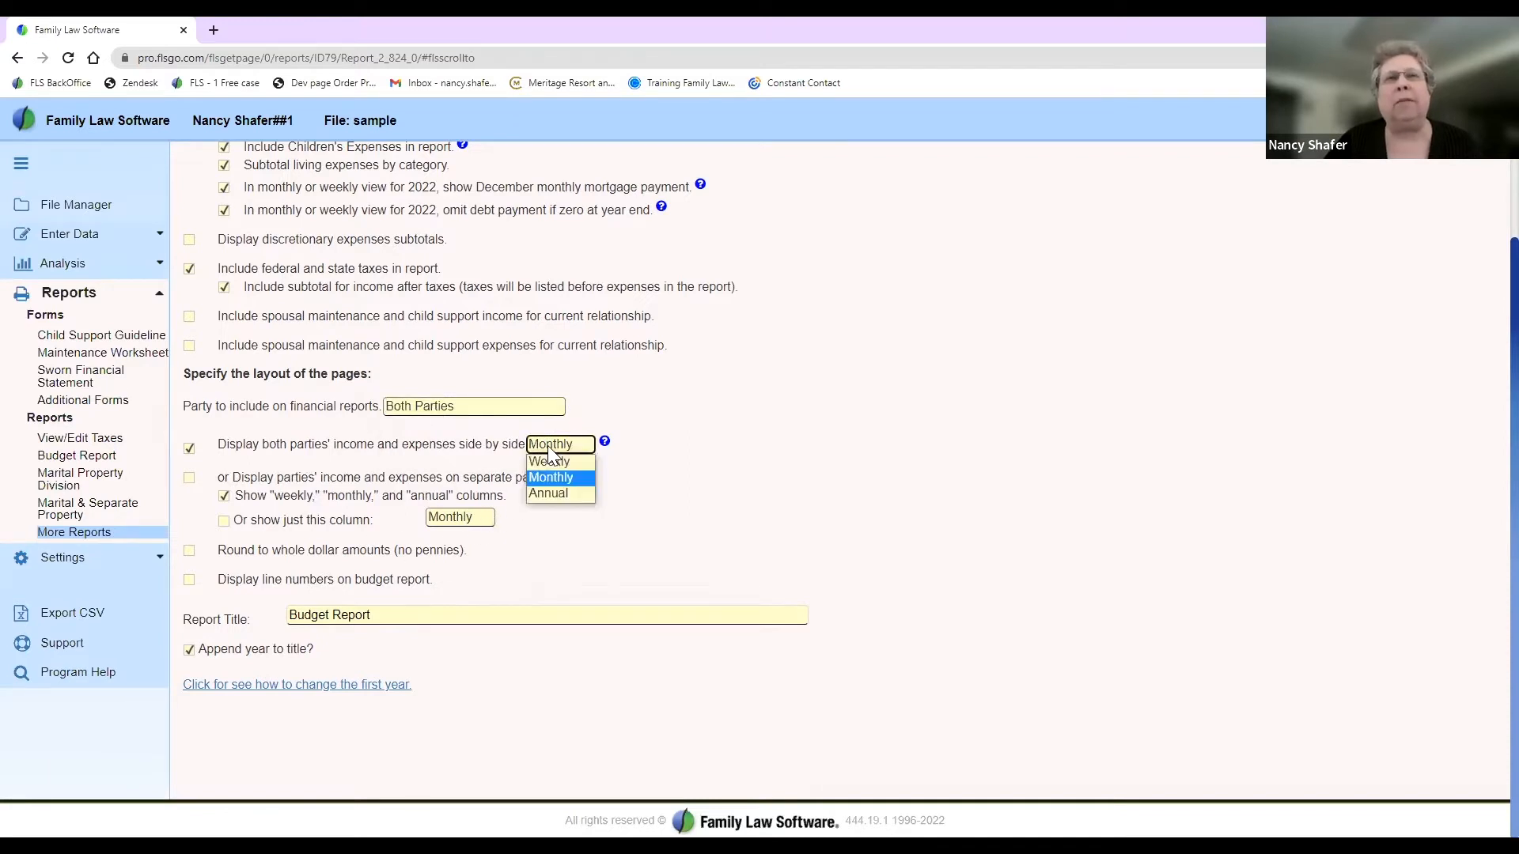
pyautogui.click(481, 454)
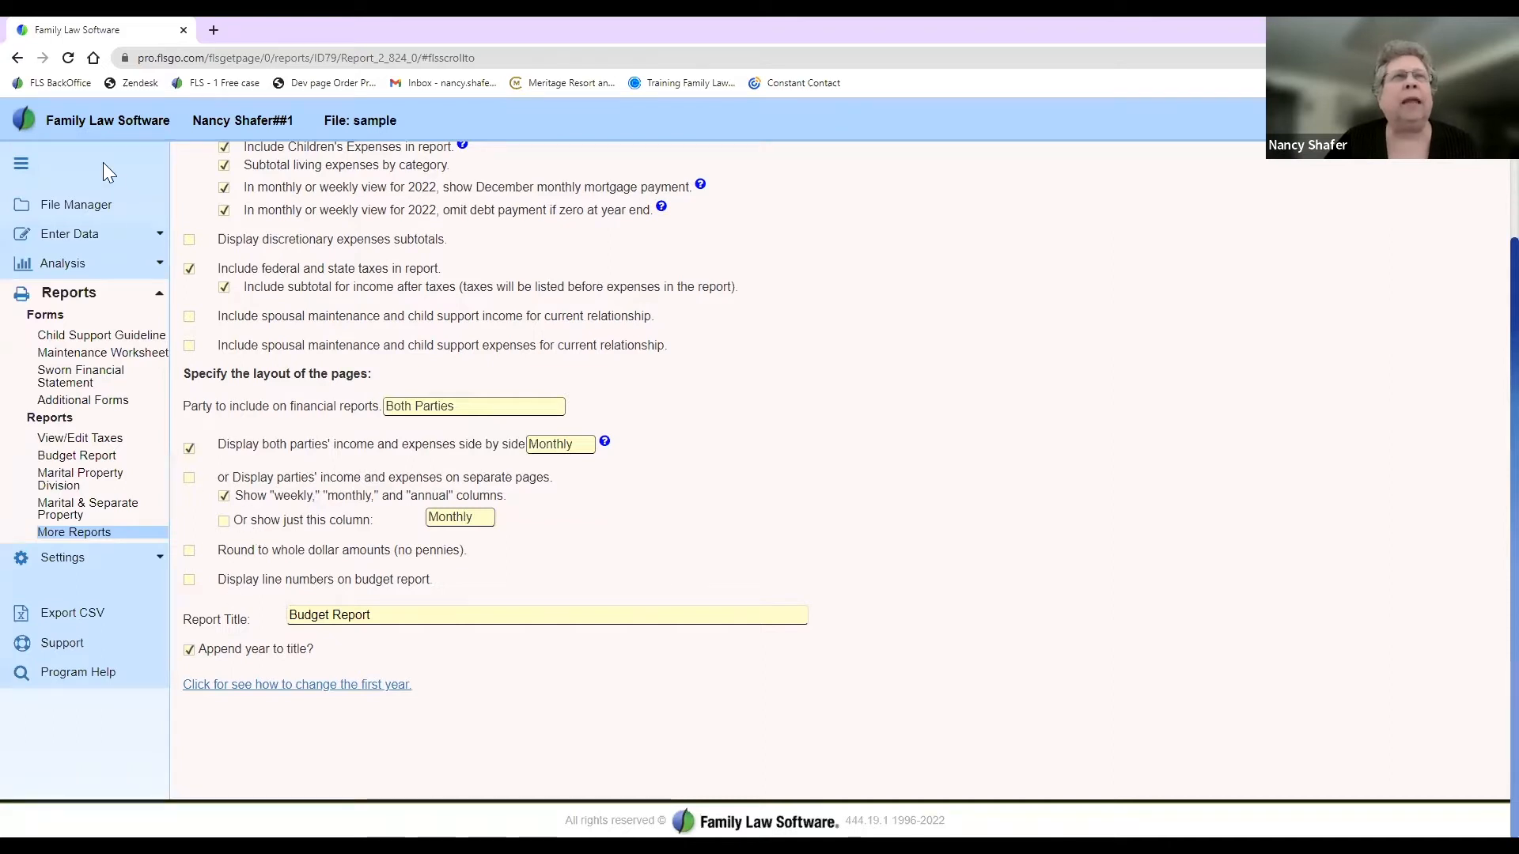
# Step: Return to the Budget Report and review it from income through taxes, debts and budget net income, highlighting the Visa debt footnote
pyautogui.click(18, 58)
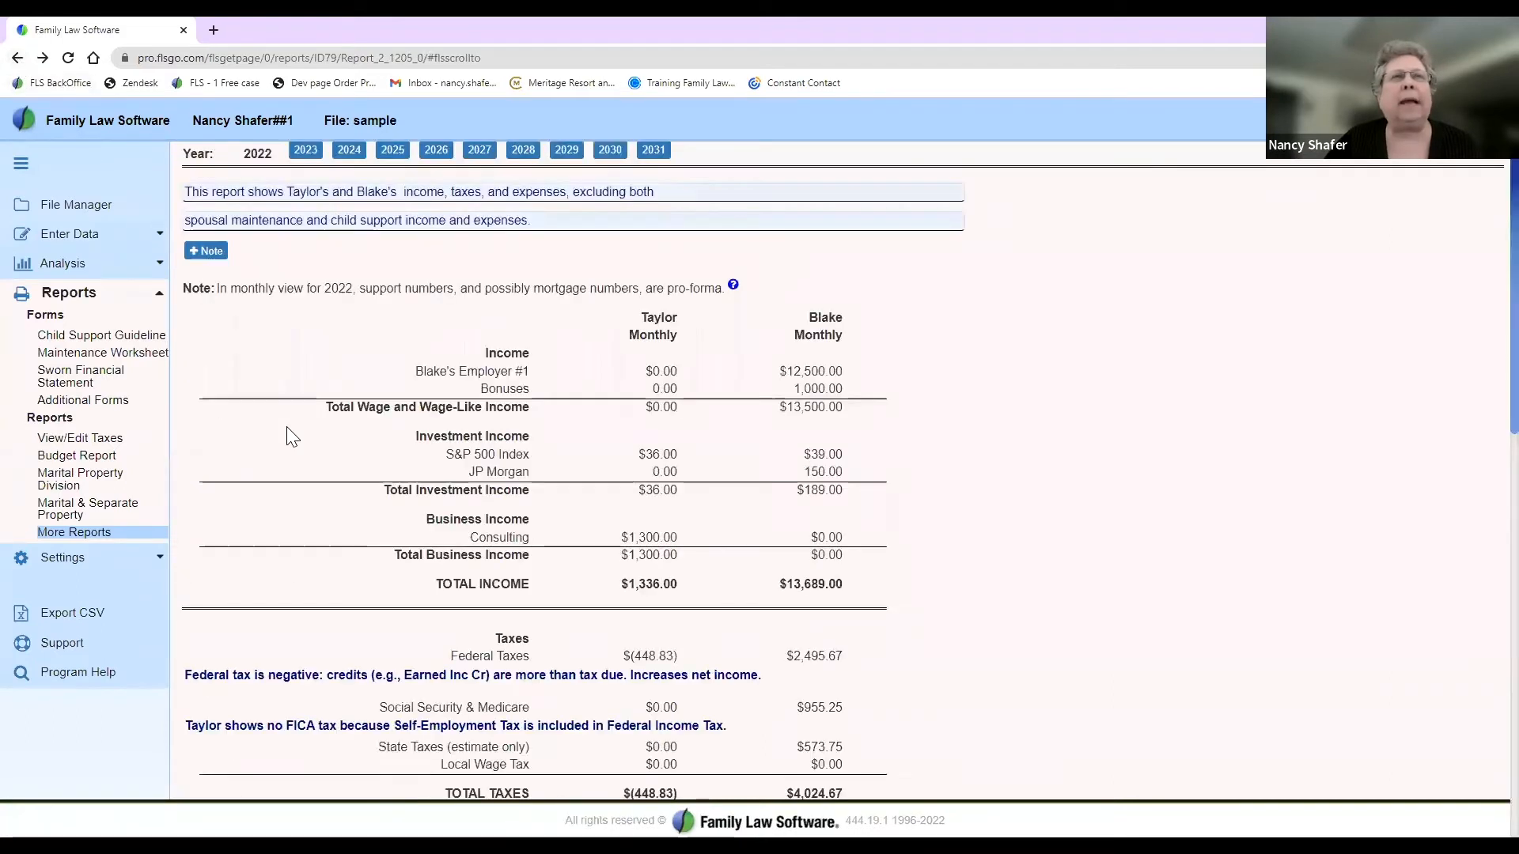
pyautogui.scroll(-1, 315, 526)
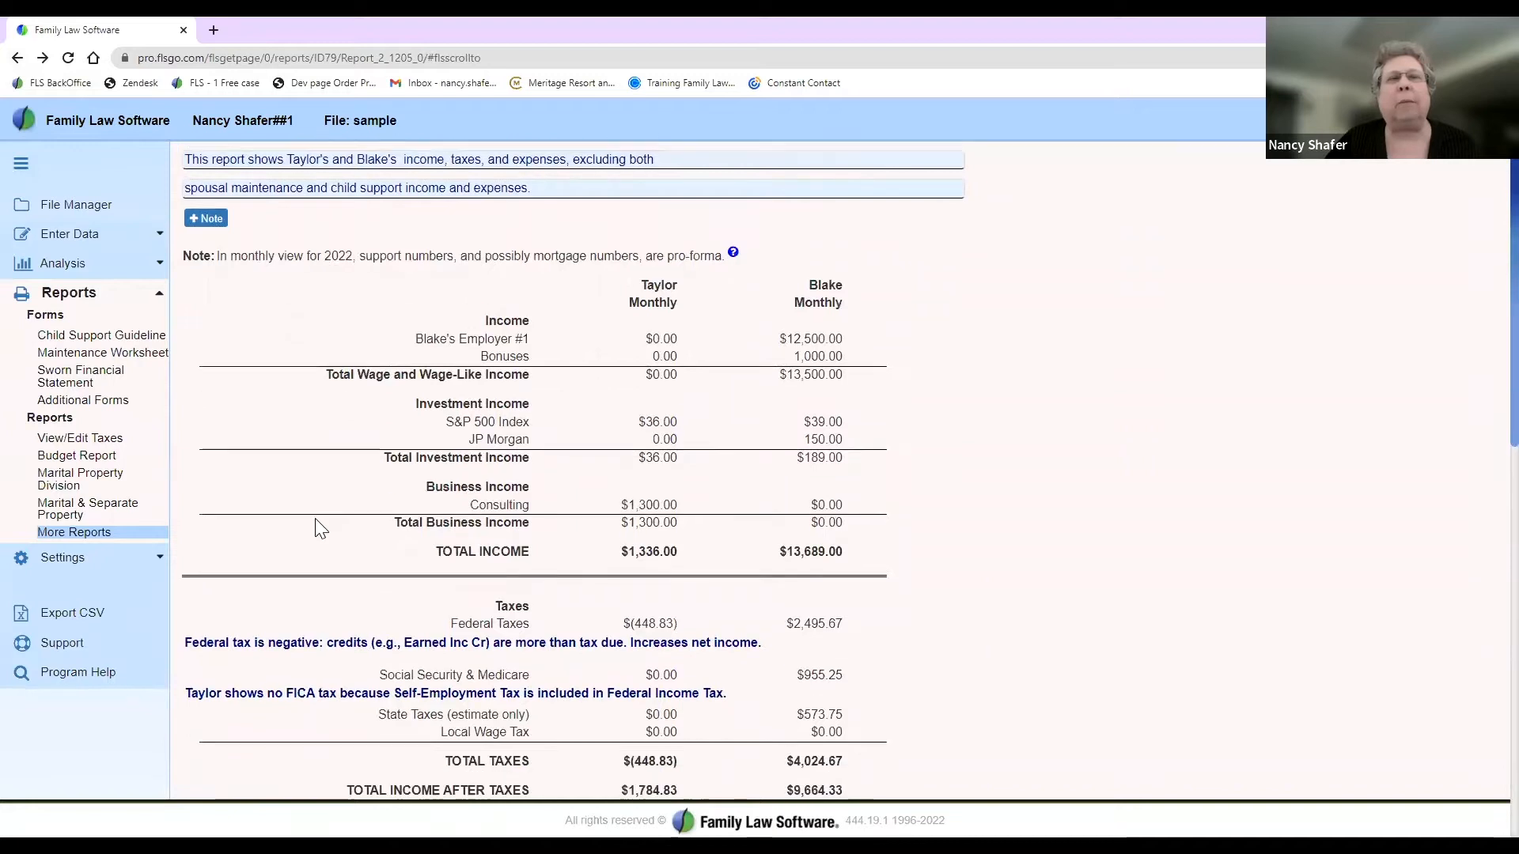
pyautogui.scroll(-10, 315, 521)
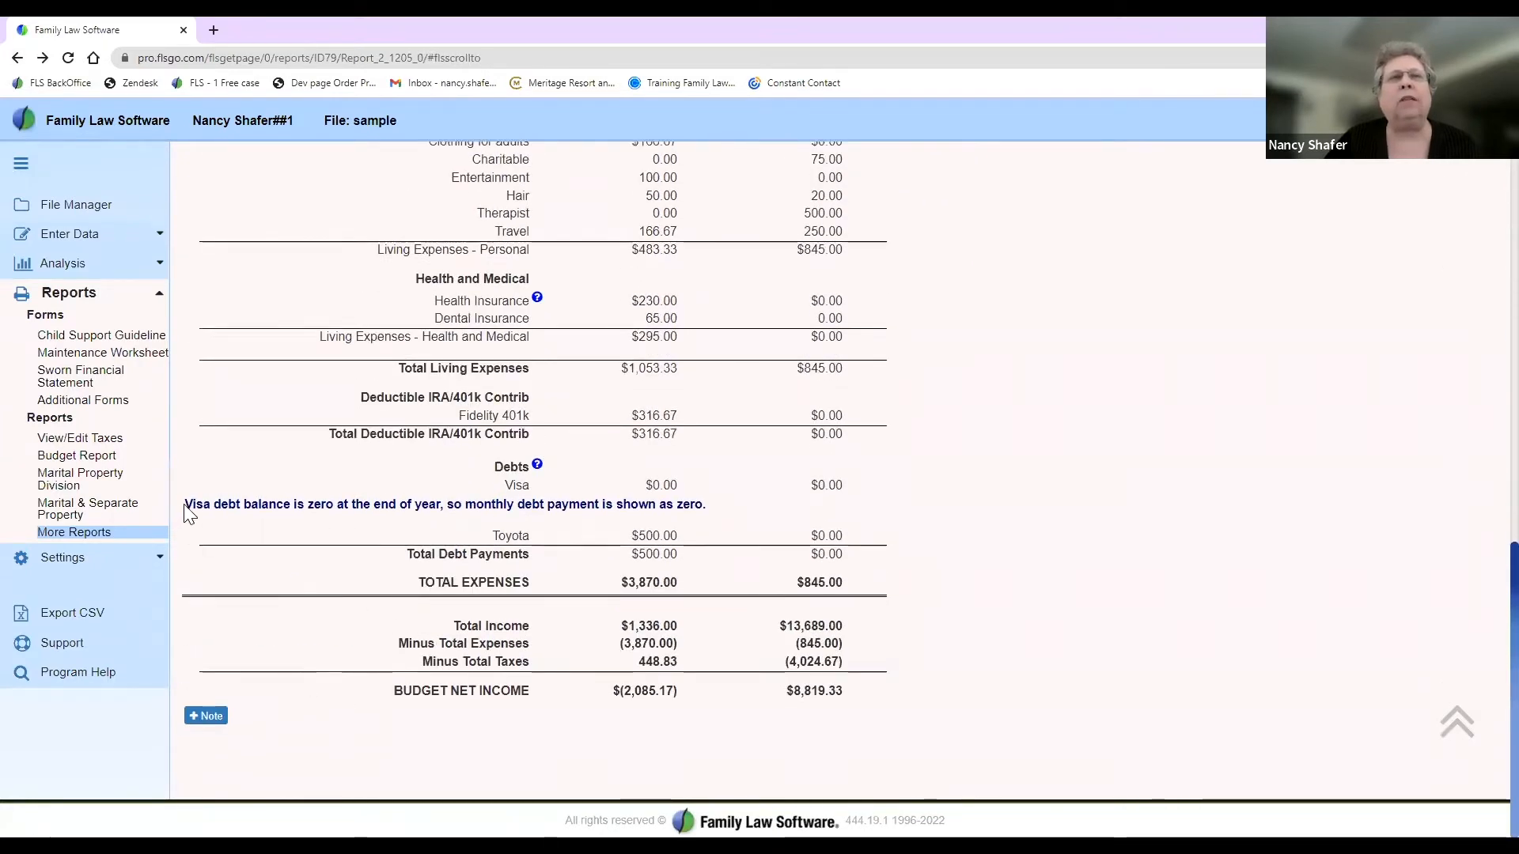
pyautogui.moveTo(185, 507); pyautogui.dragTo(716, 512)
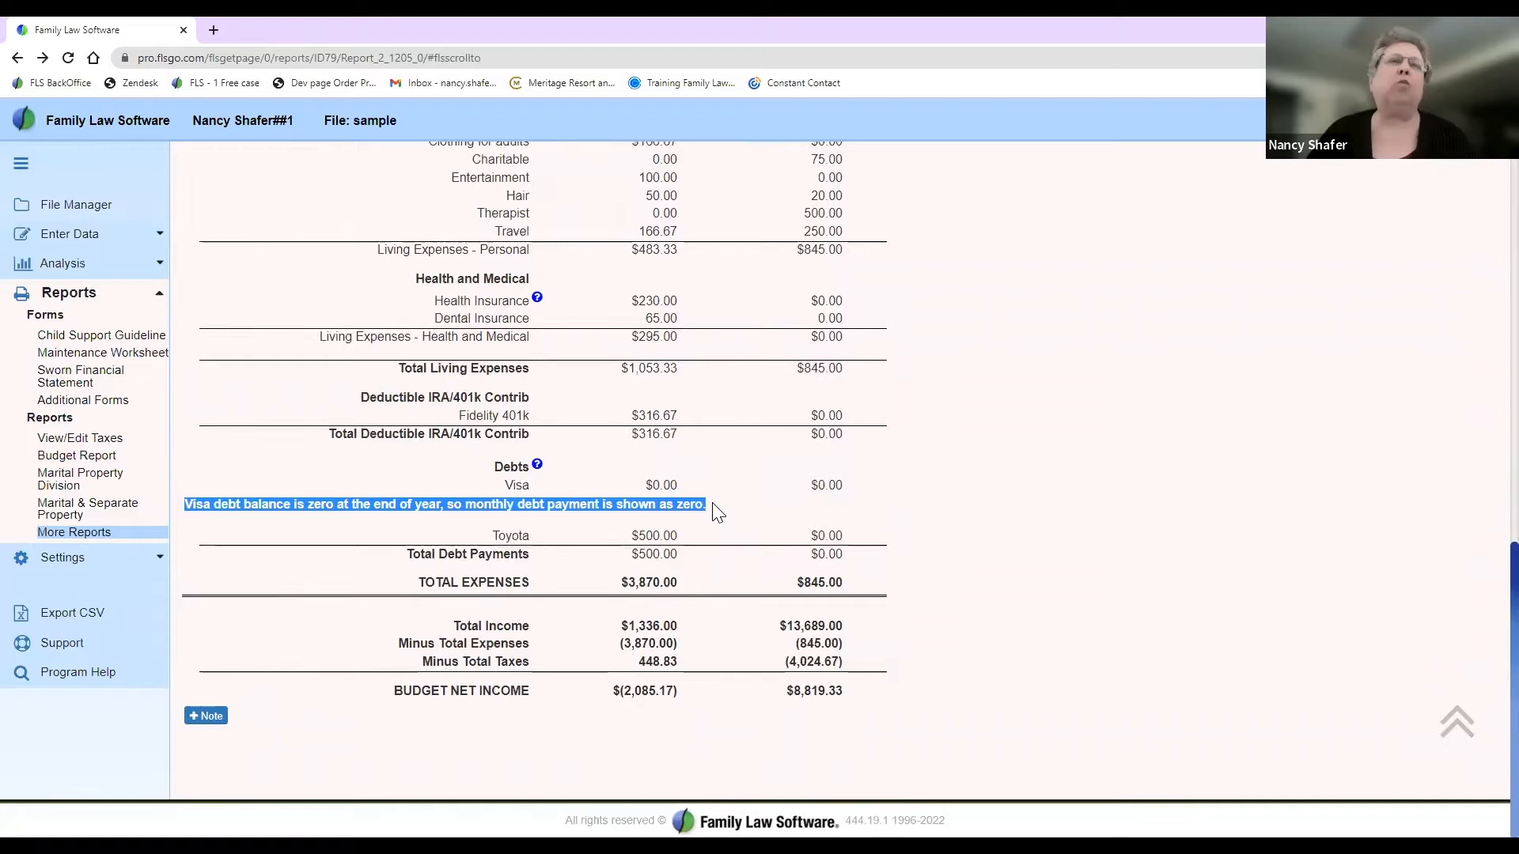
pyautogui.click(756, 504)
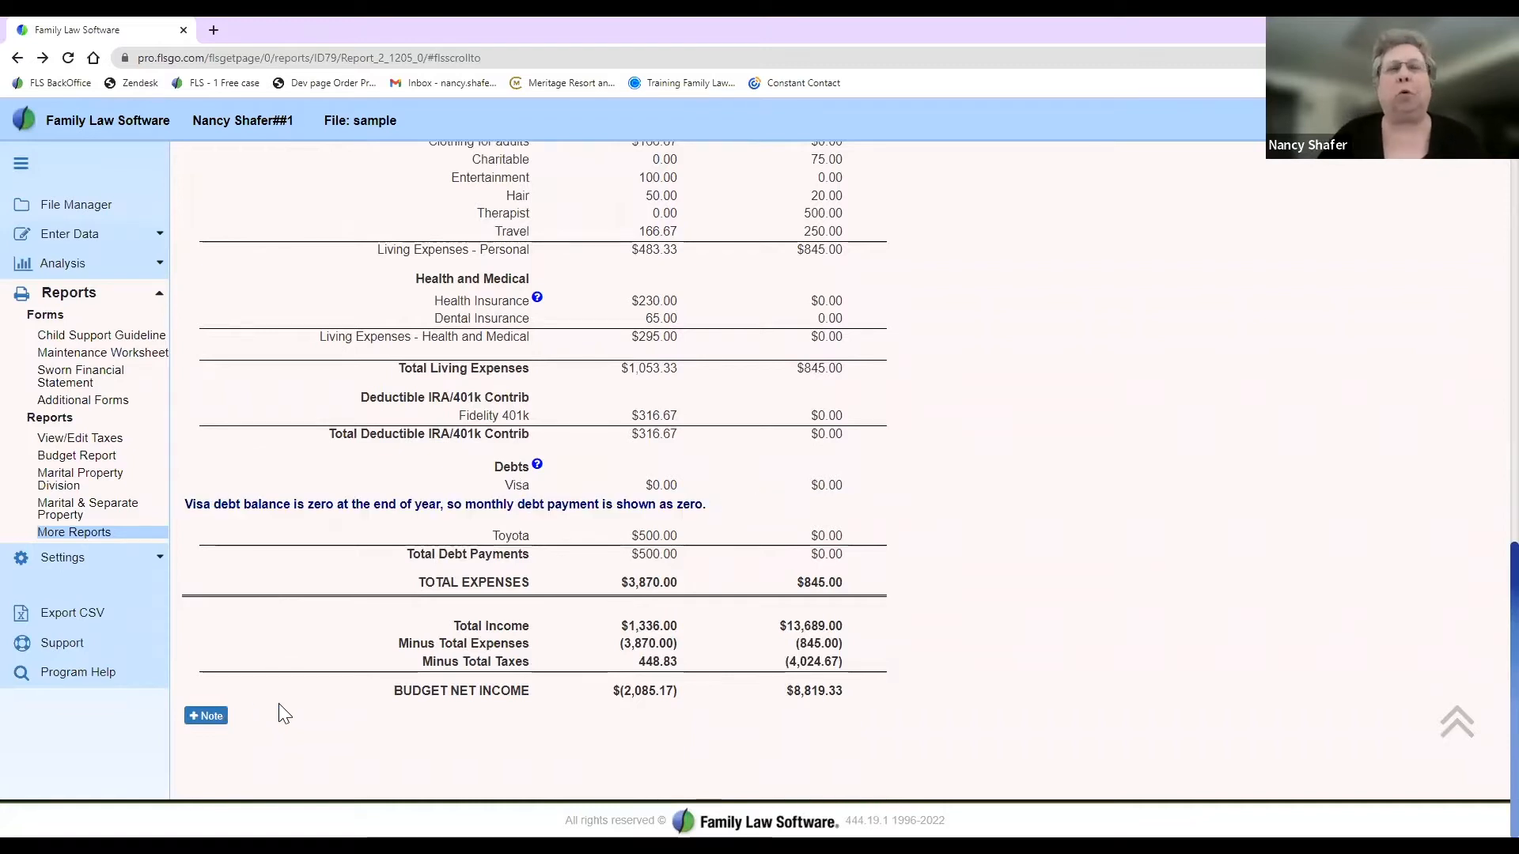
pyautogui.scroll(4, 309, 701)
pyautogui.scroll(8, 308, 700)
# Step: Go back to the planner reports list, open the Property Statement from the general backup reports, and show its report options
pyautogui.click(17, 57)
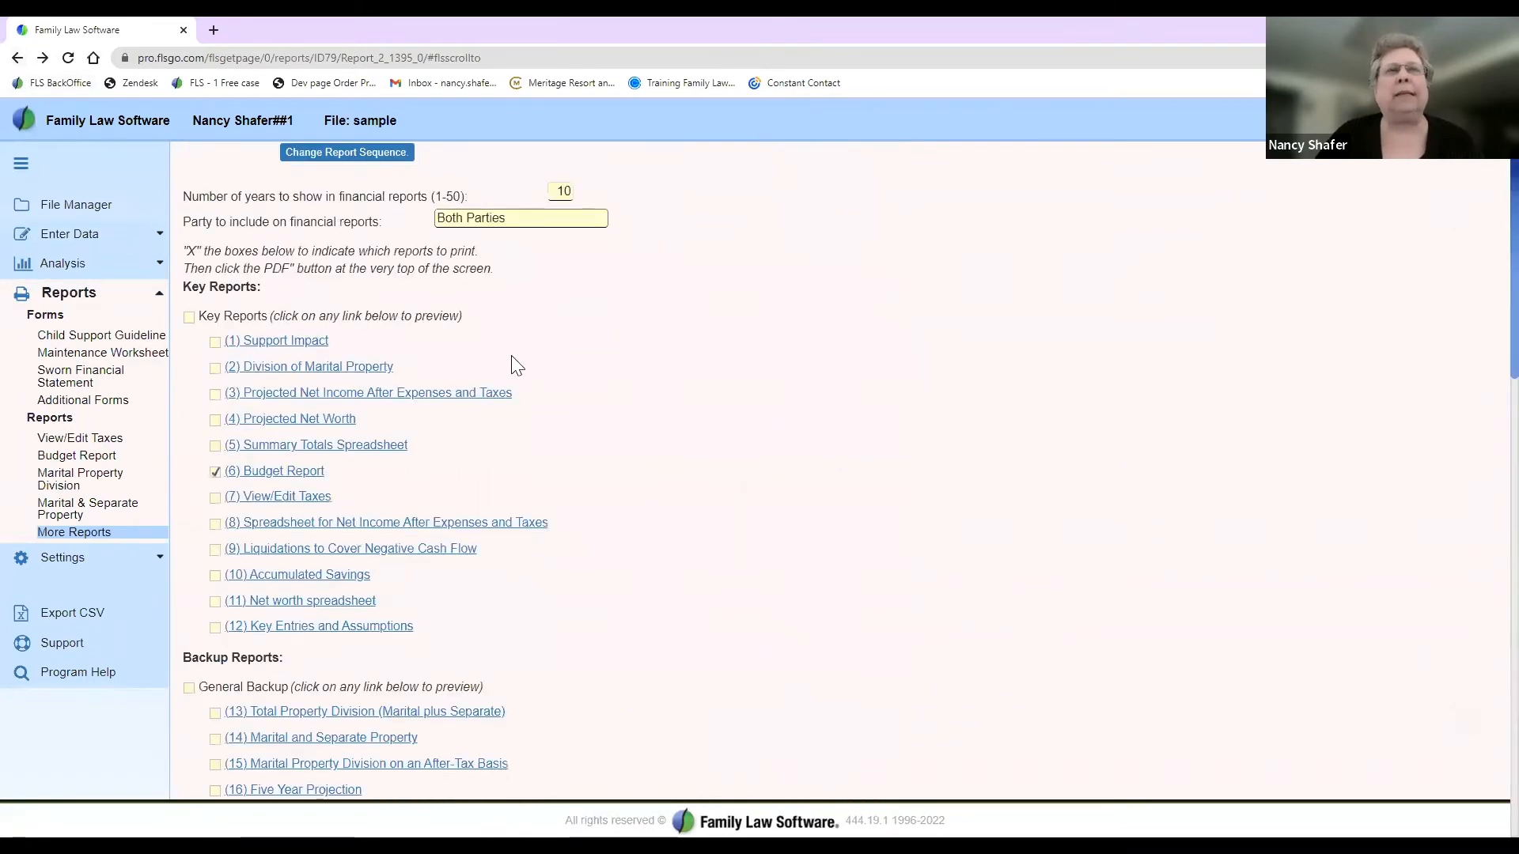
pyautogui.scroll(-2, 595, 407)
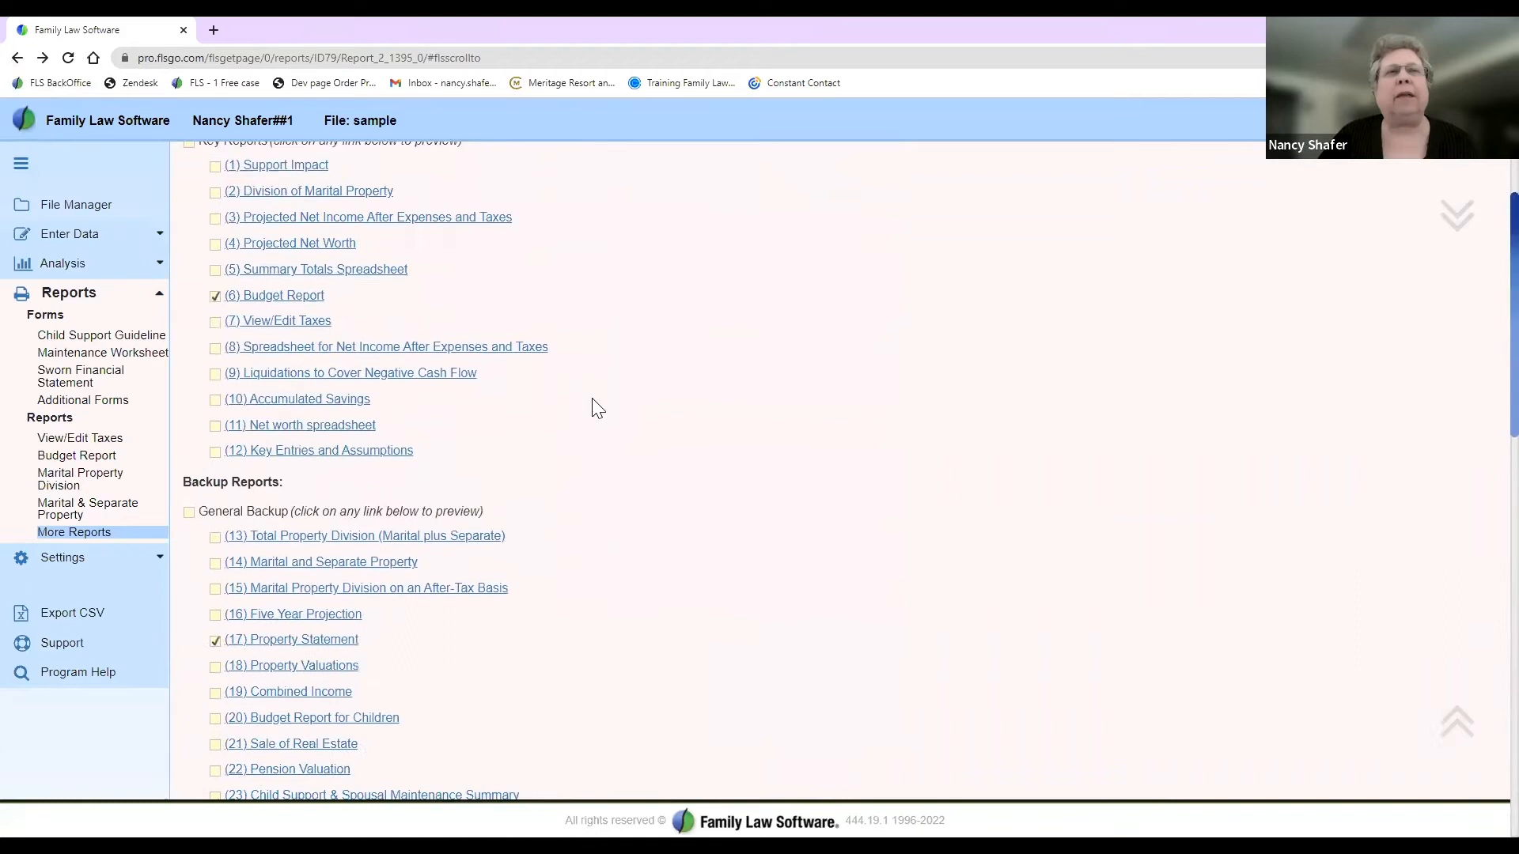
pyautogui.scroll(-1, 595, 408)
pyautogui.click(284, 562)
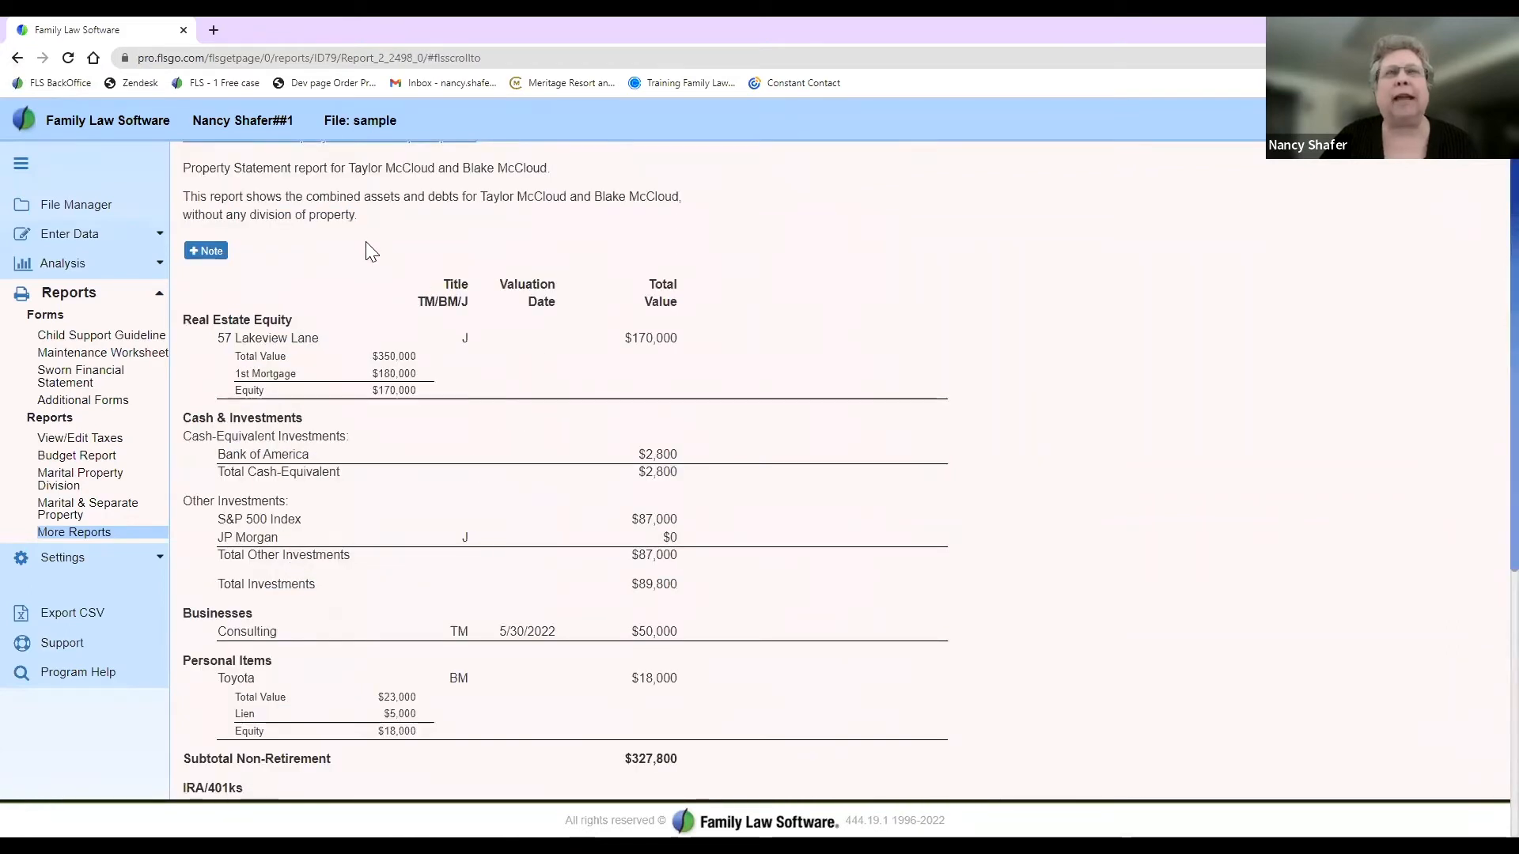
pyautogui.scroll(1, 365, 242)
pyautogui.click(344, 174)
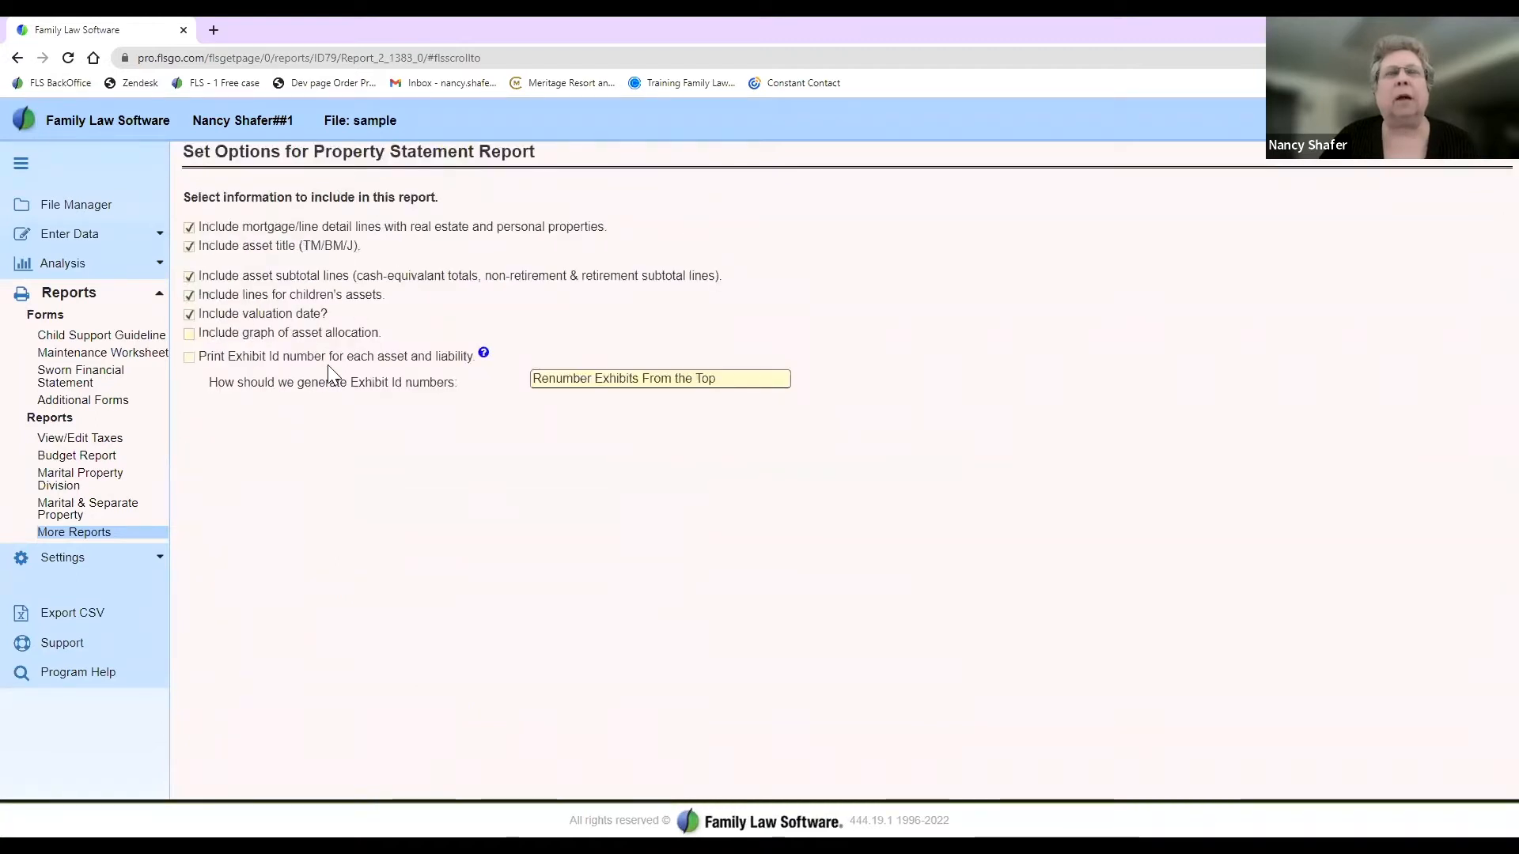
# Step: Return to the Property Statement and review its real estate, investments, business, personal item, retirement and debt sections
pyautogui.click(17, 58)
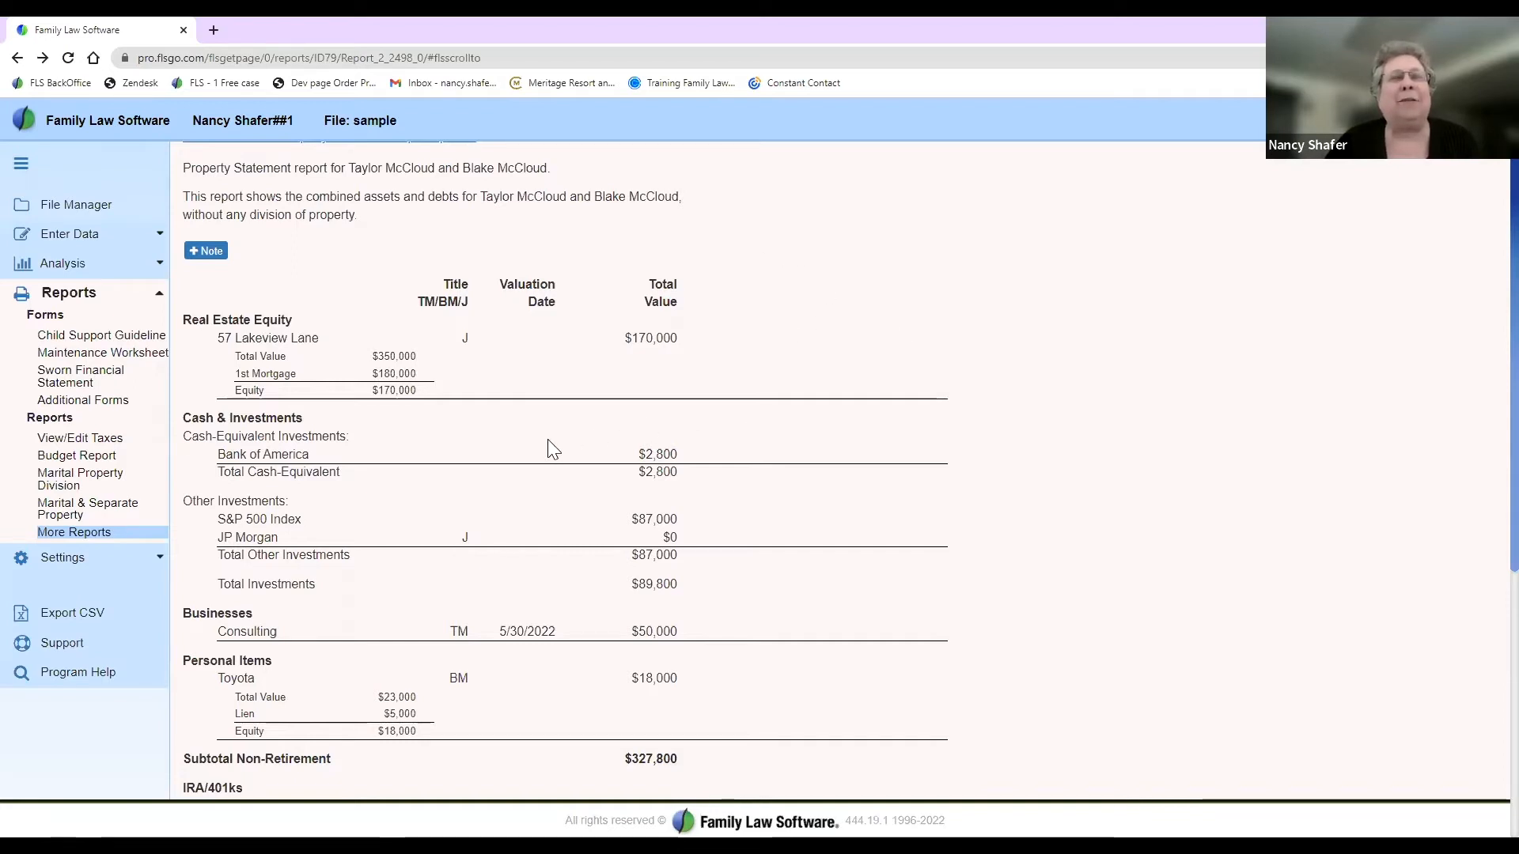
pyautogui.scroll(-1, 548, 440)
pyautogui.scroll(-4, 552, 449)
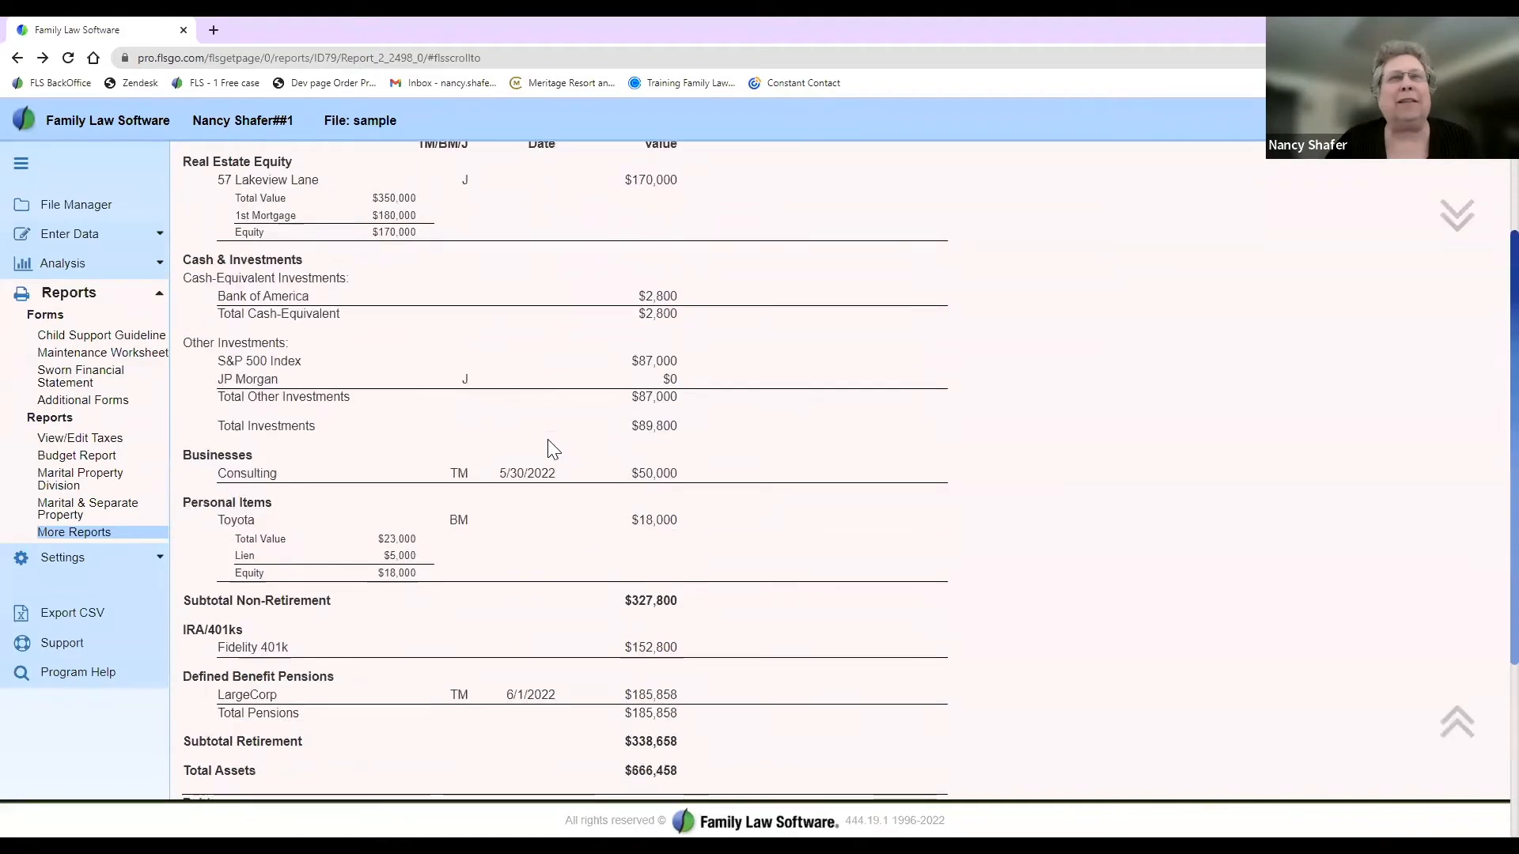
pyautogui.scroll(-5, 552, 449)
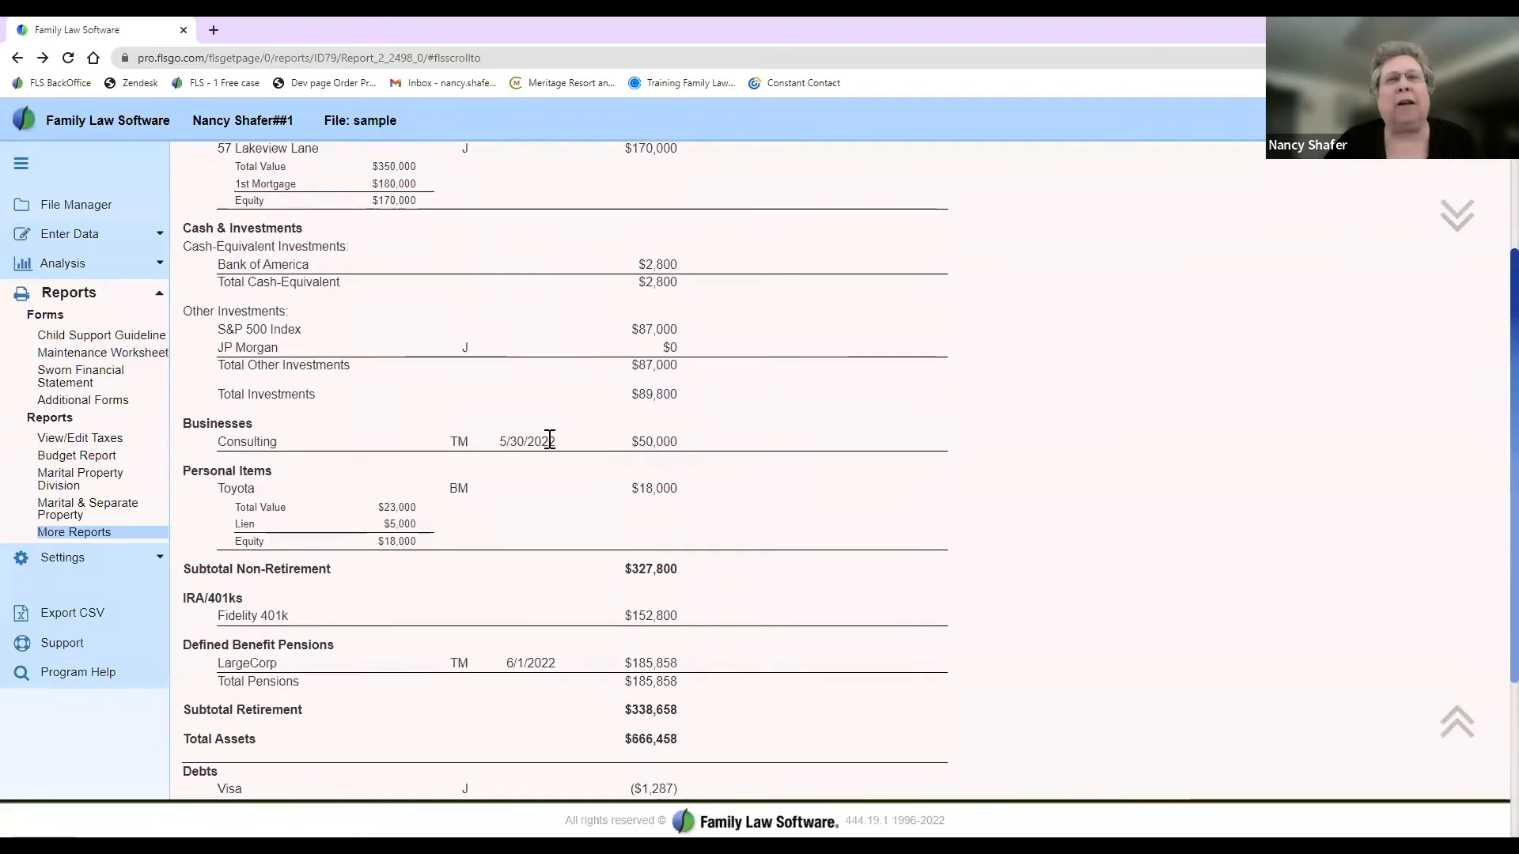
pyautogui.scroll(10, 551, 449)
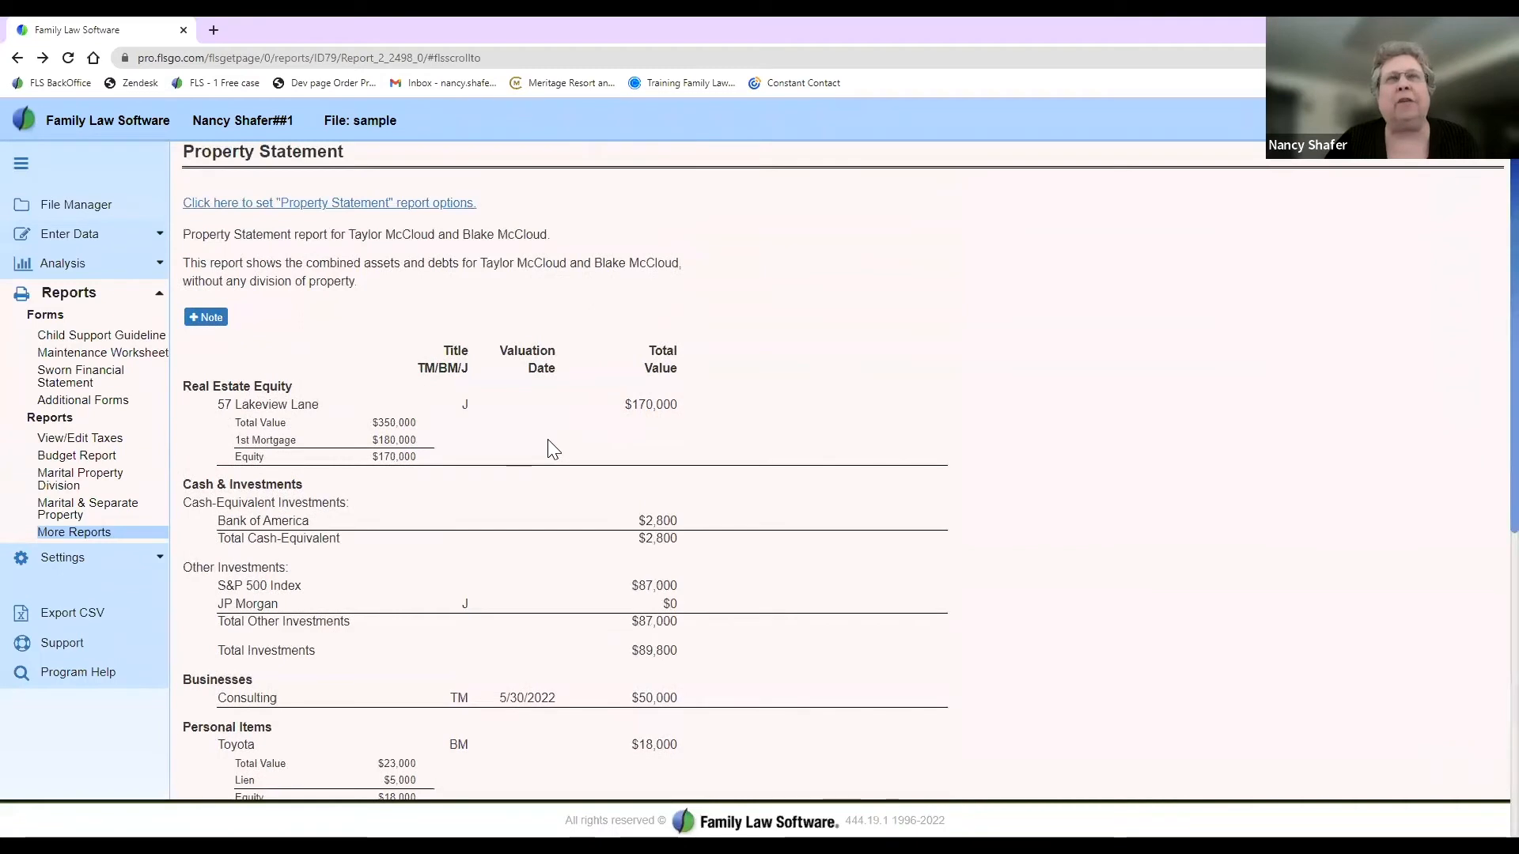
# Step: Try locking and unlocking the test client's file among the shared files, and close the Case File Manager
pyautogui.click(80, 206)
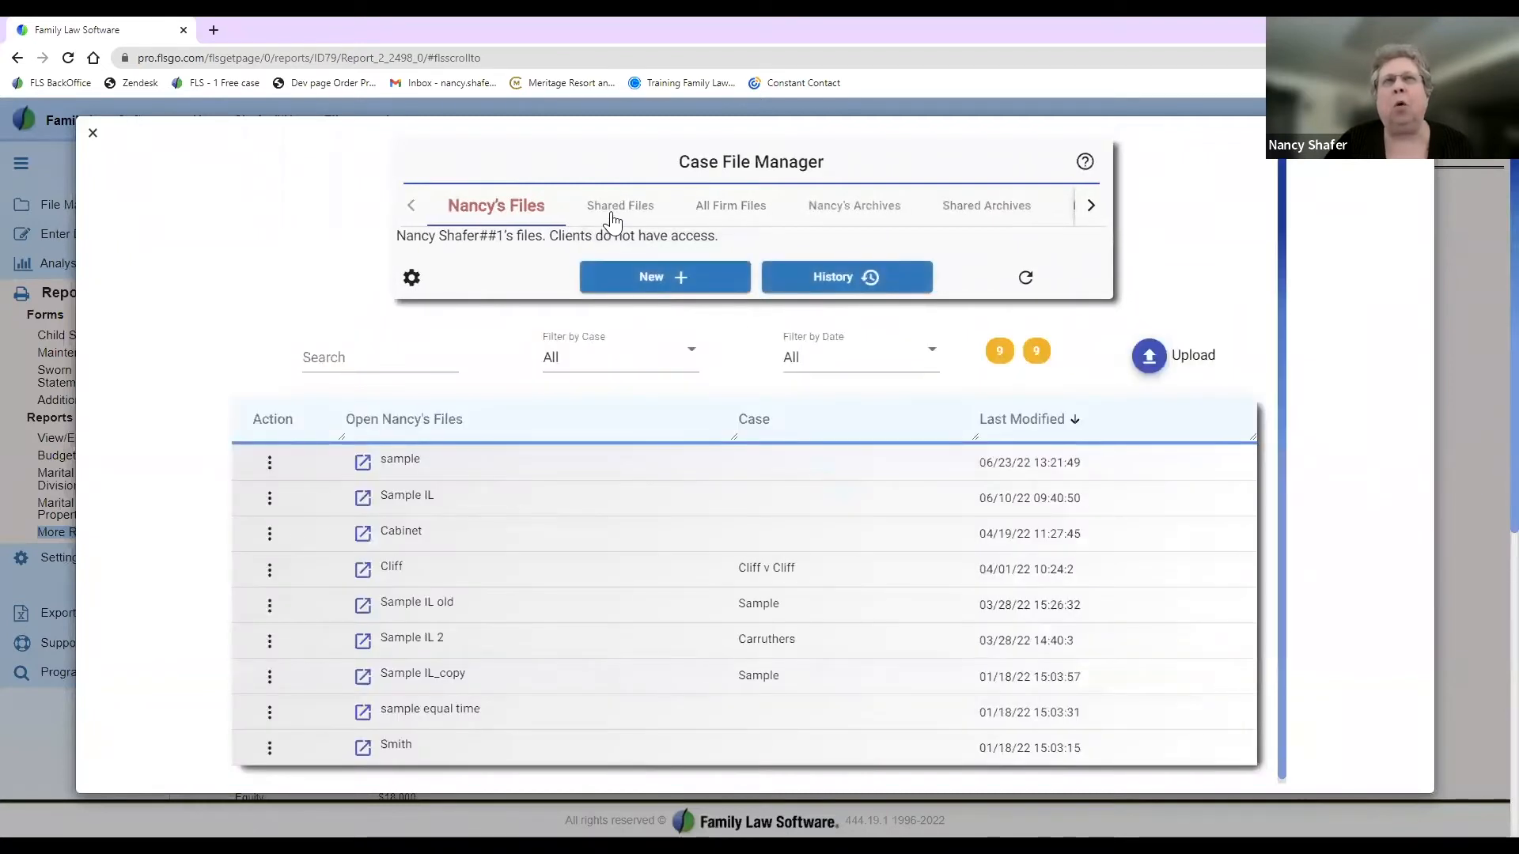
pyautogui.click(614, 219)
pyautogui.click(367, 468)
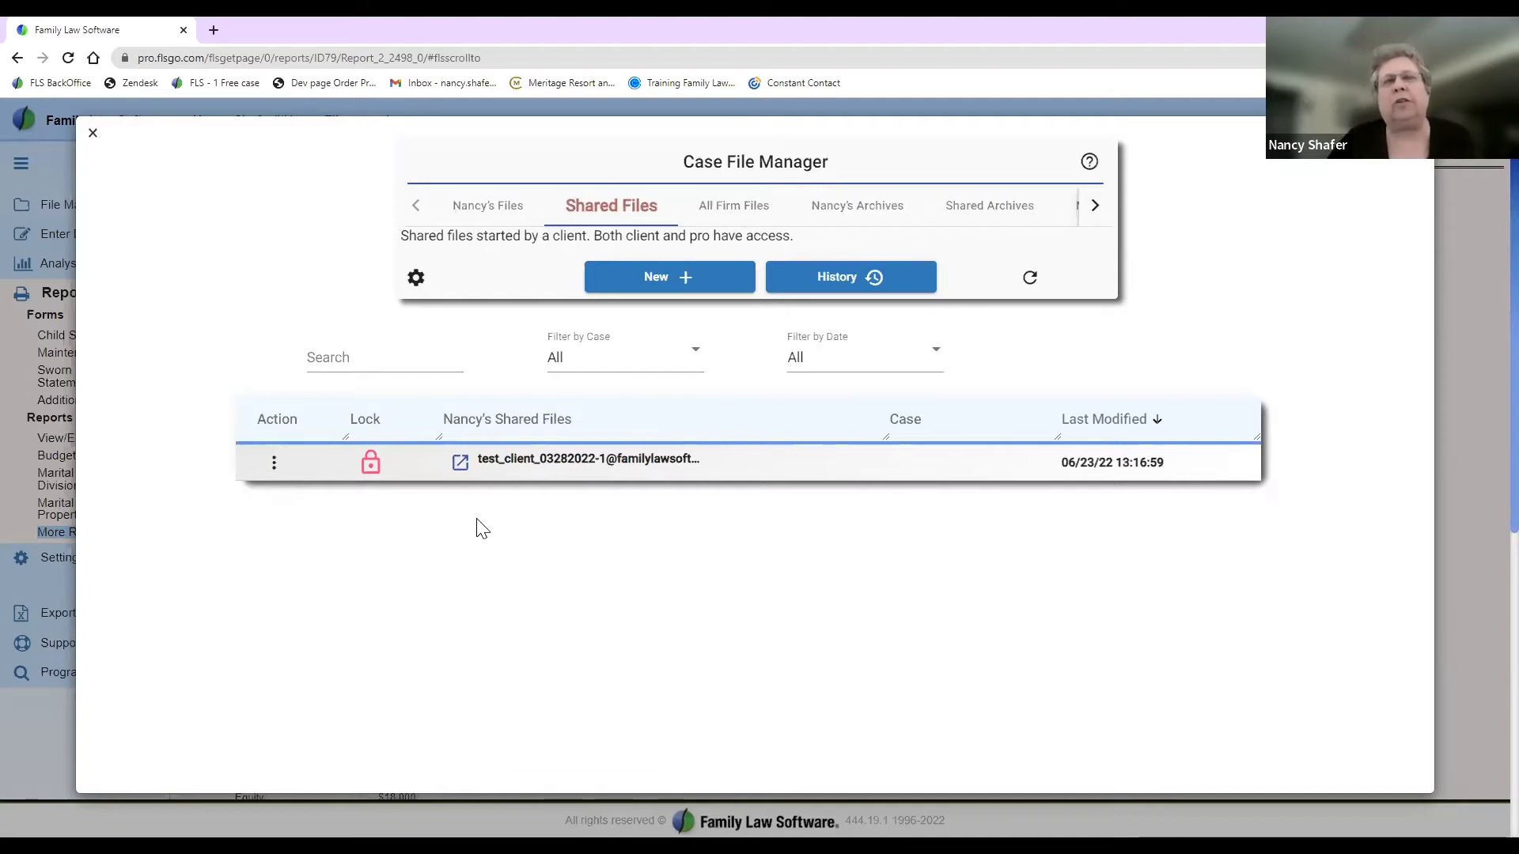
pyautogui.click(370, 465)
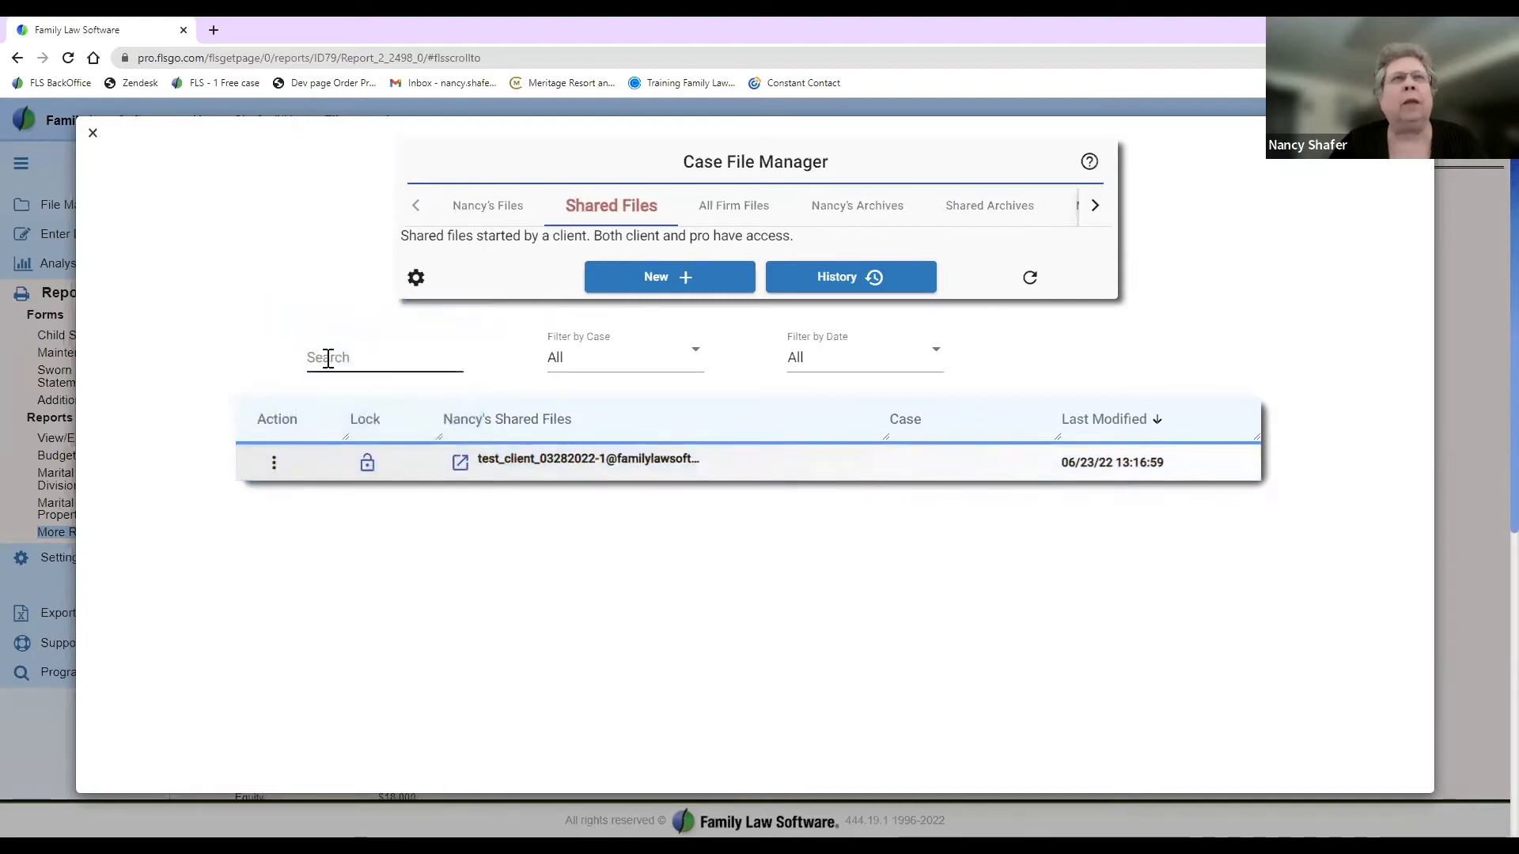
pyautogui.click(94, 133)
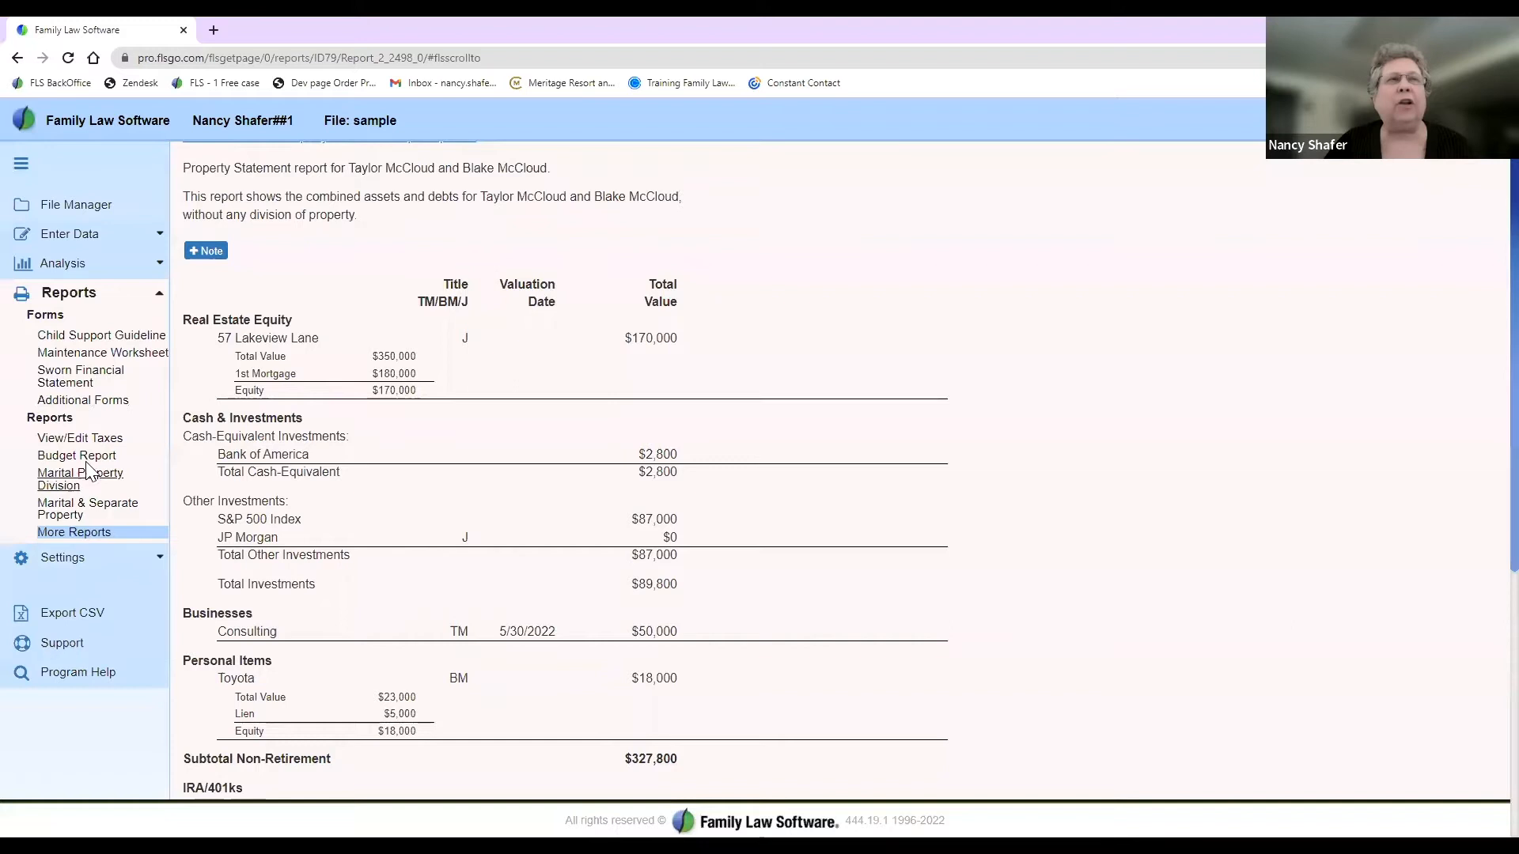
# Step: Preview the petitioner's Colorado Sworn Financial Statement Form 35.2 and review it down to the transportation and children's expenses
pyautogui.click(99, 383)
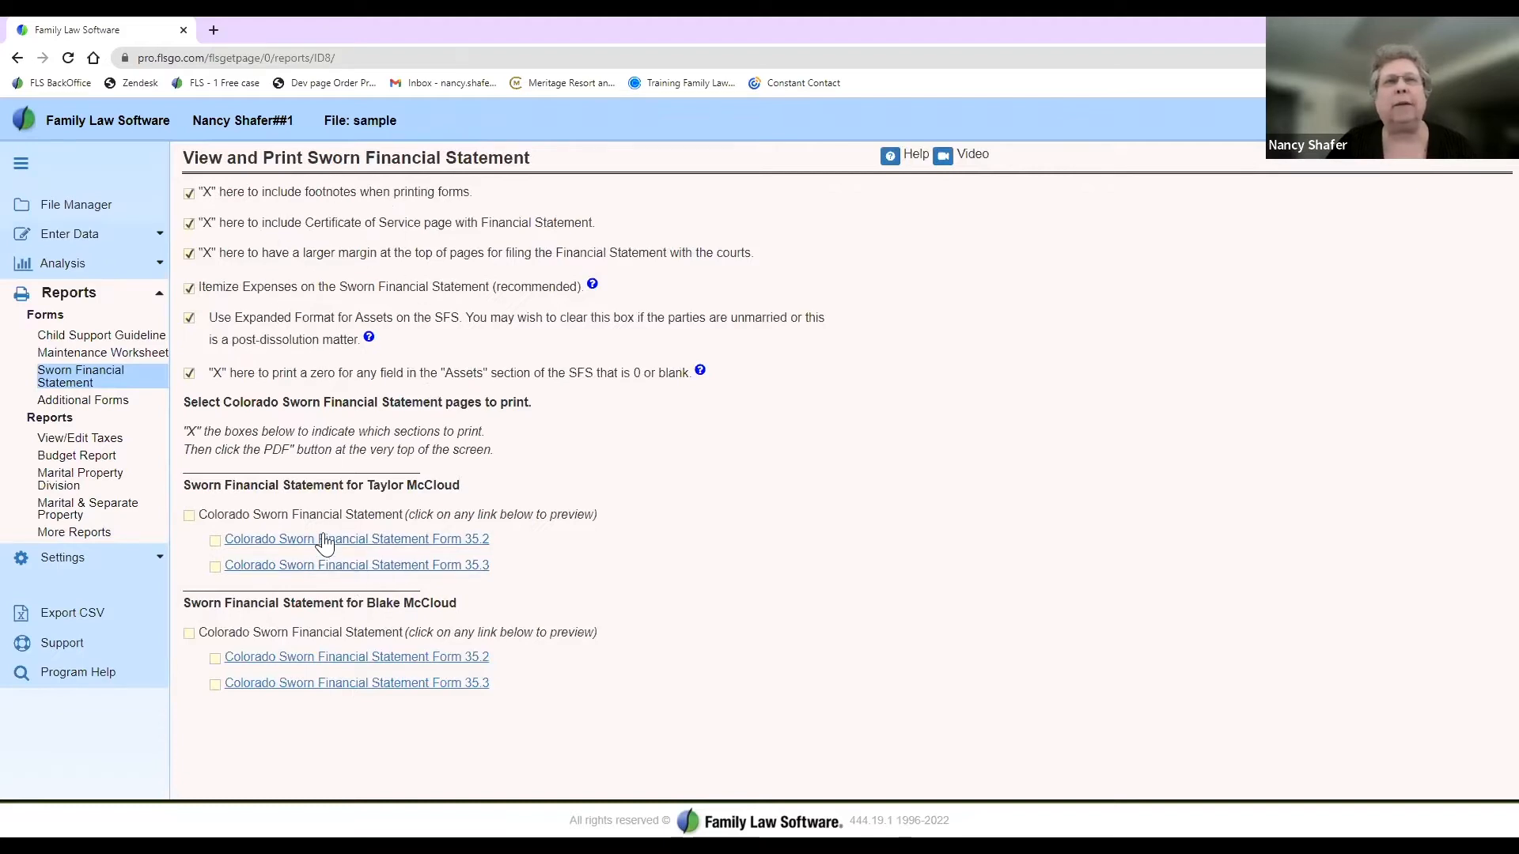
pyautogui.click(348, 546)
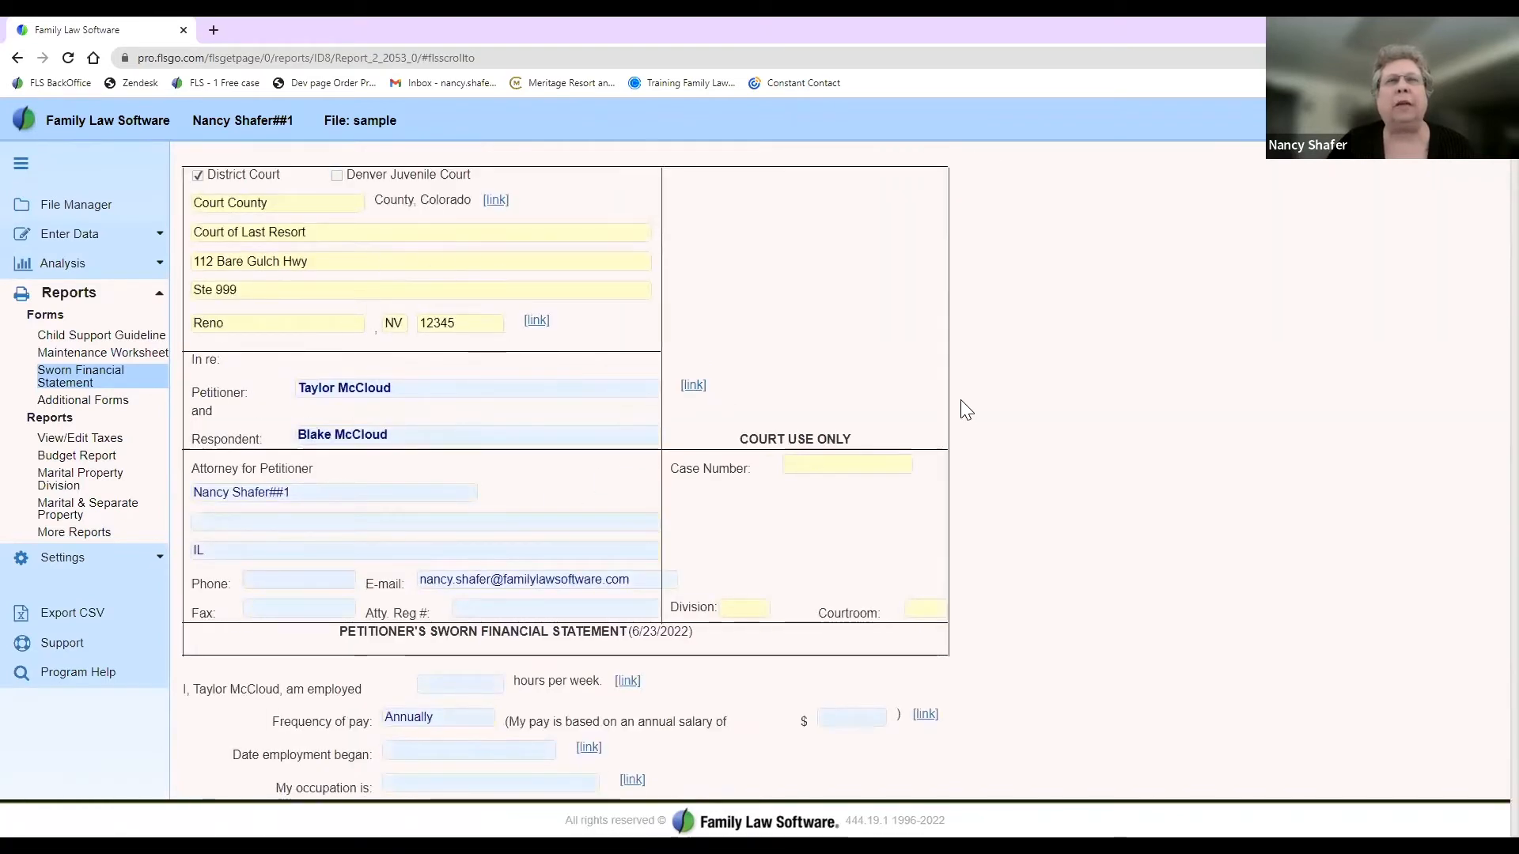
pyautogui.scroll(-8, 1063, 400)
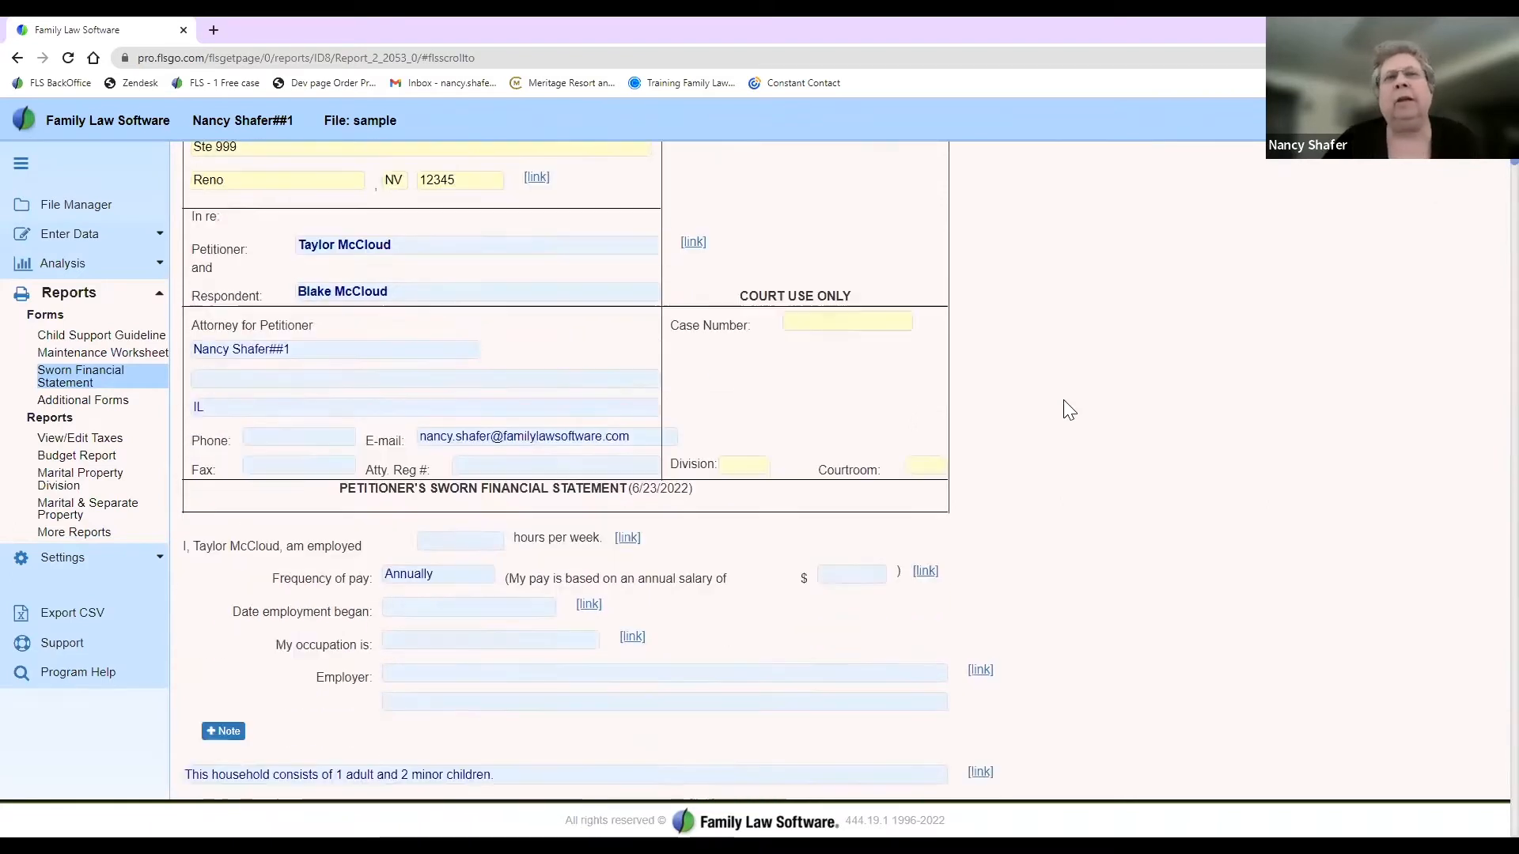
pyautogui.scroll(-8, 1065, 404)
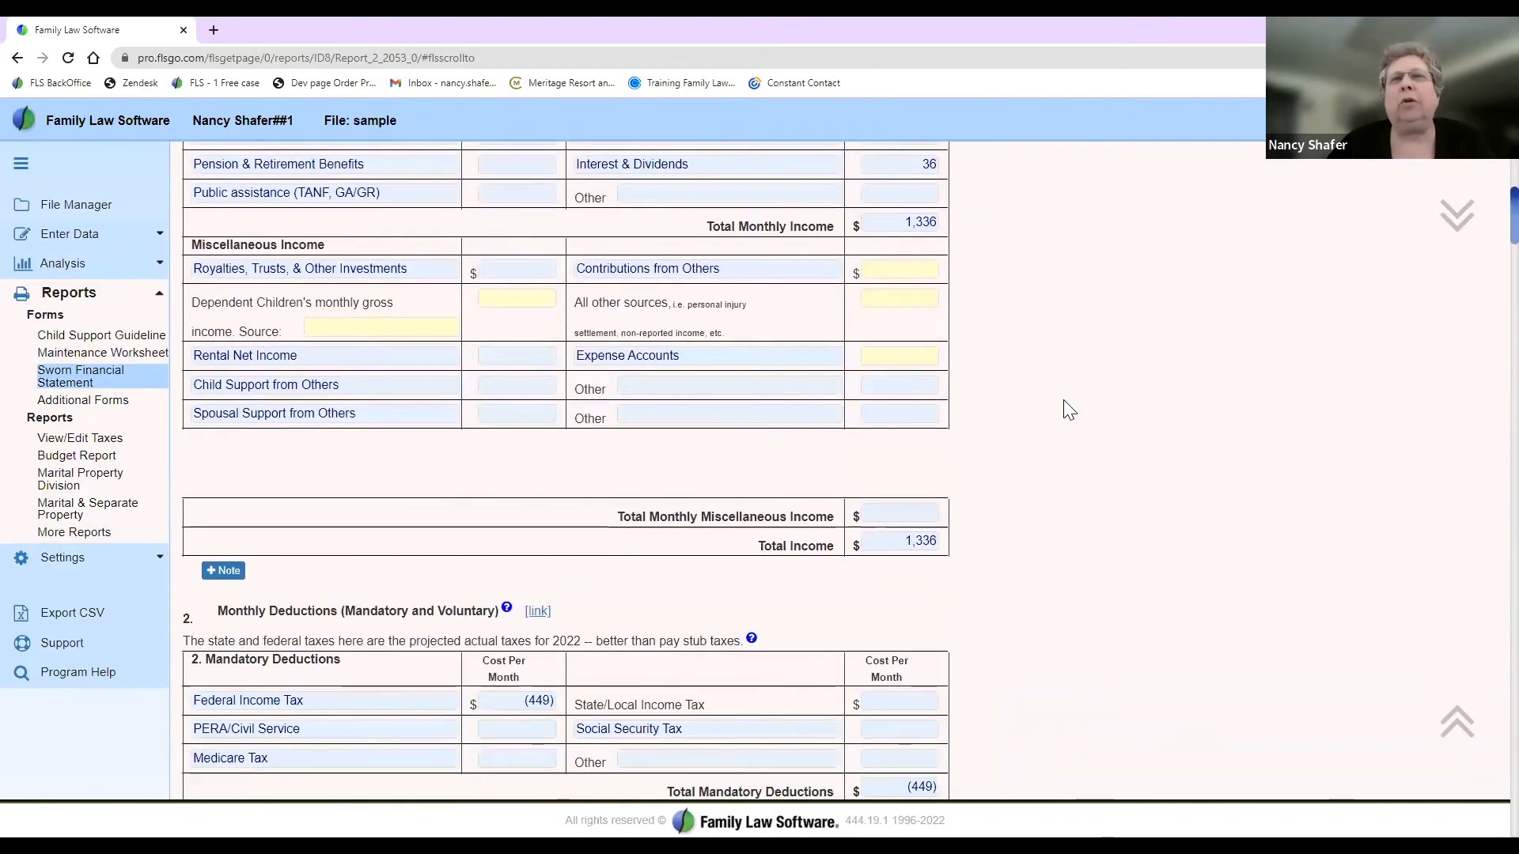
pyautogui.scroll(-10, 1070, 410)
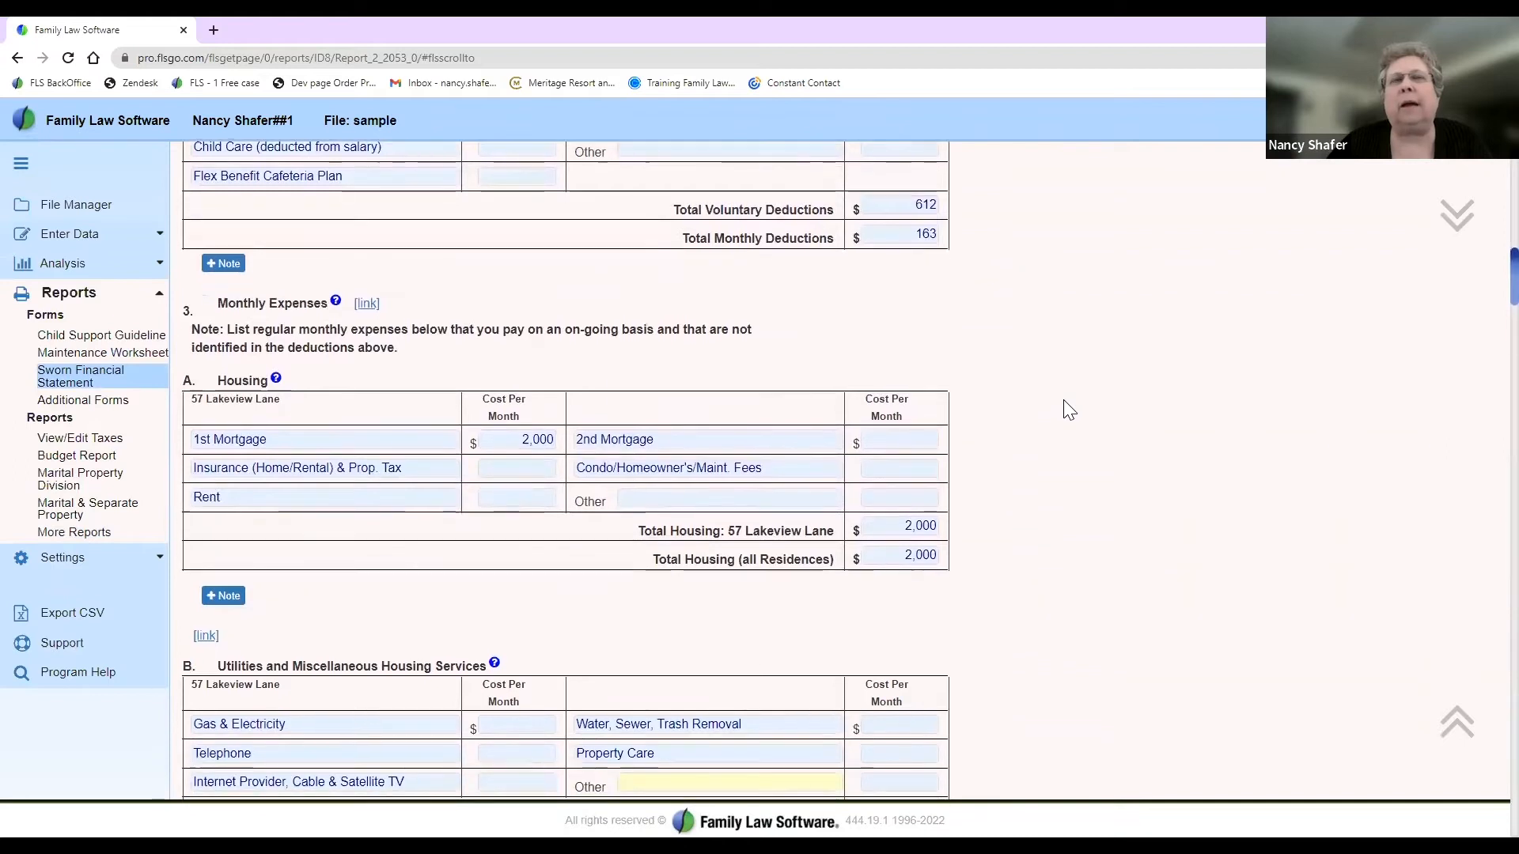
pyautogui.scroll(-10, 1070, 409)
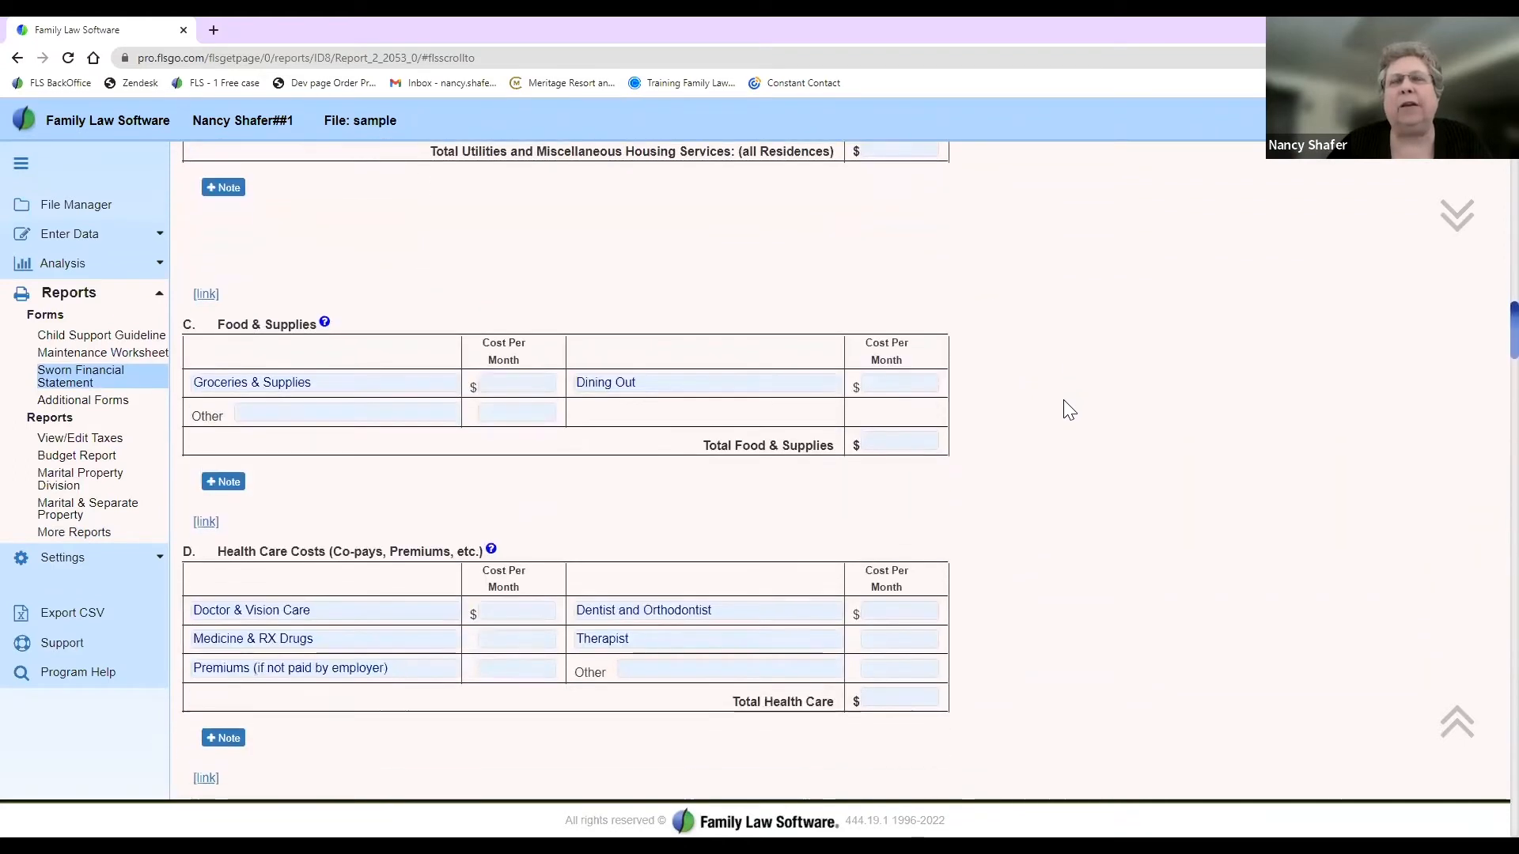
pyautogui.scroll(-3, 1070, 410)
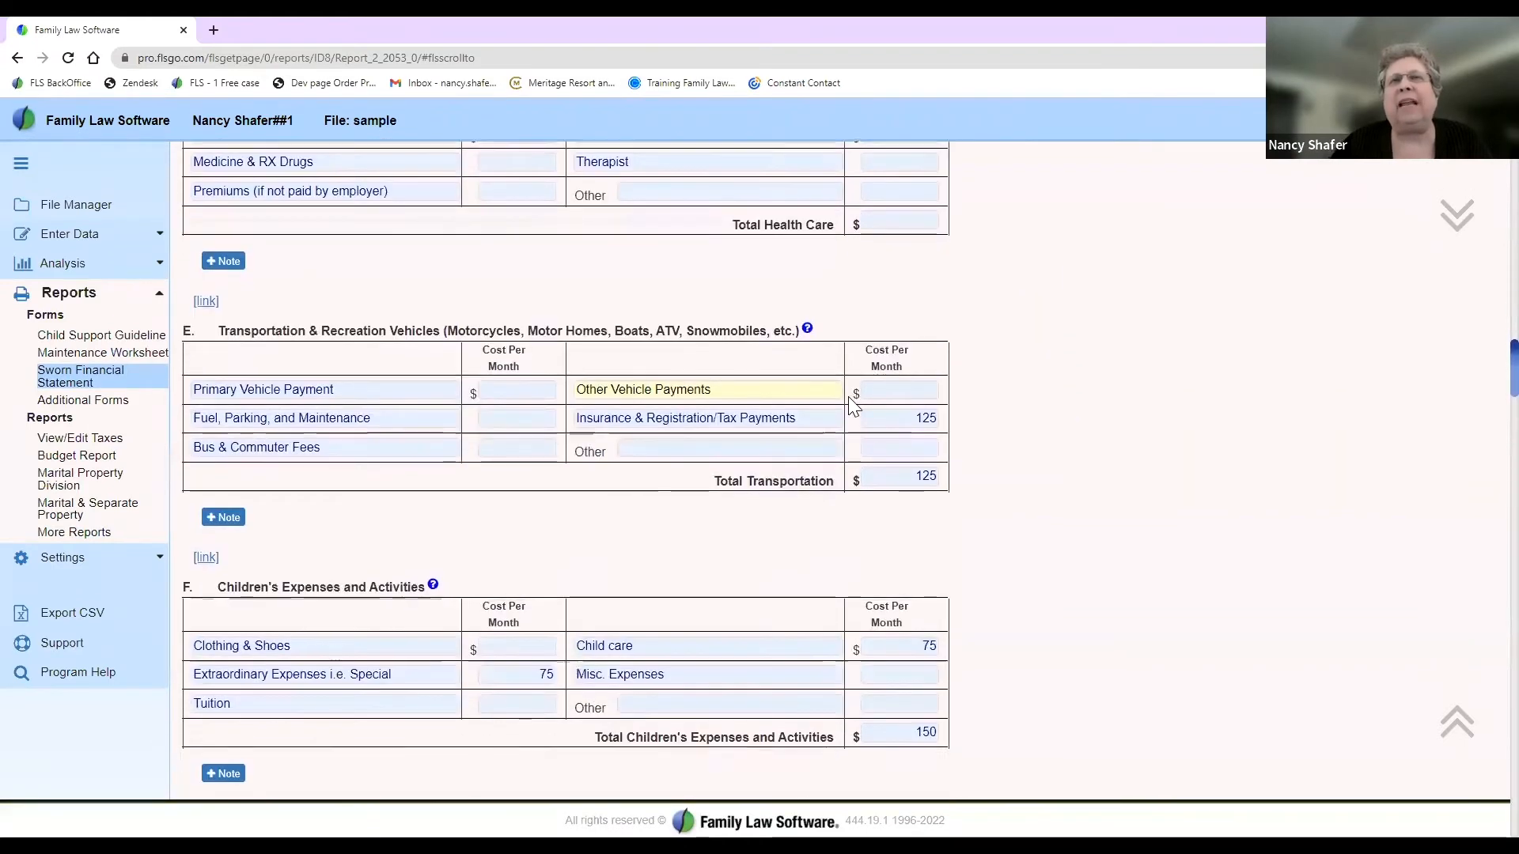
# Step: Override the monthly cost of Insurance & Registration/Tax Payments in the Transportation section with 150
pyautogui.click(909, 423)
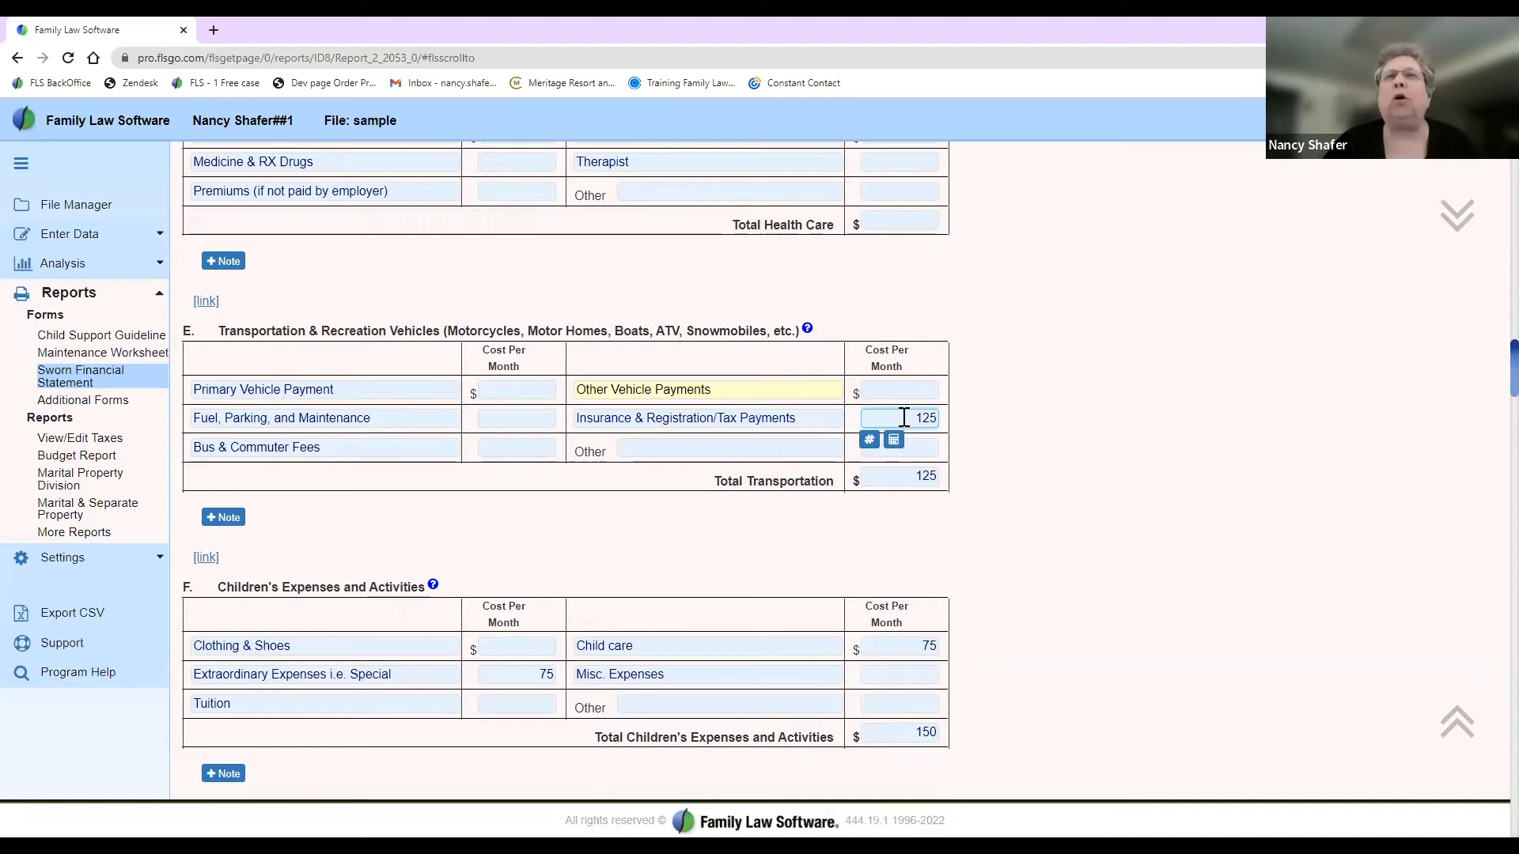
pyautogui.moveTo(904, 418); pyautogui.dragTo(949, 423)
pyautogui.write('150')
pyautogui.press('Tab')
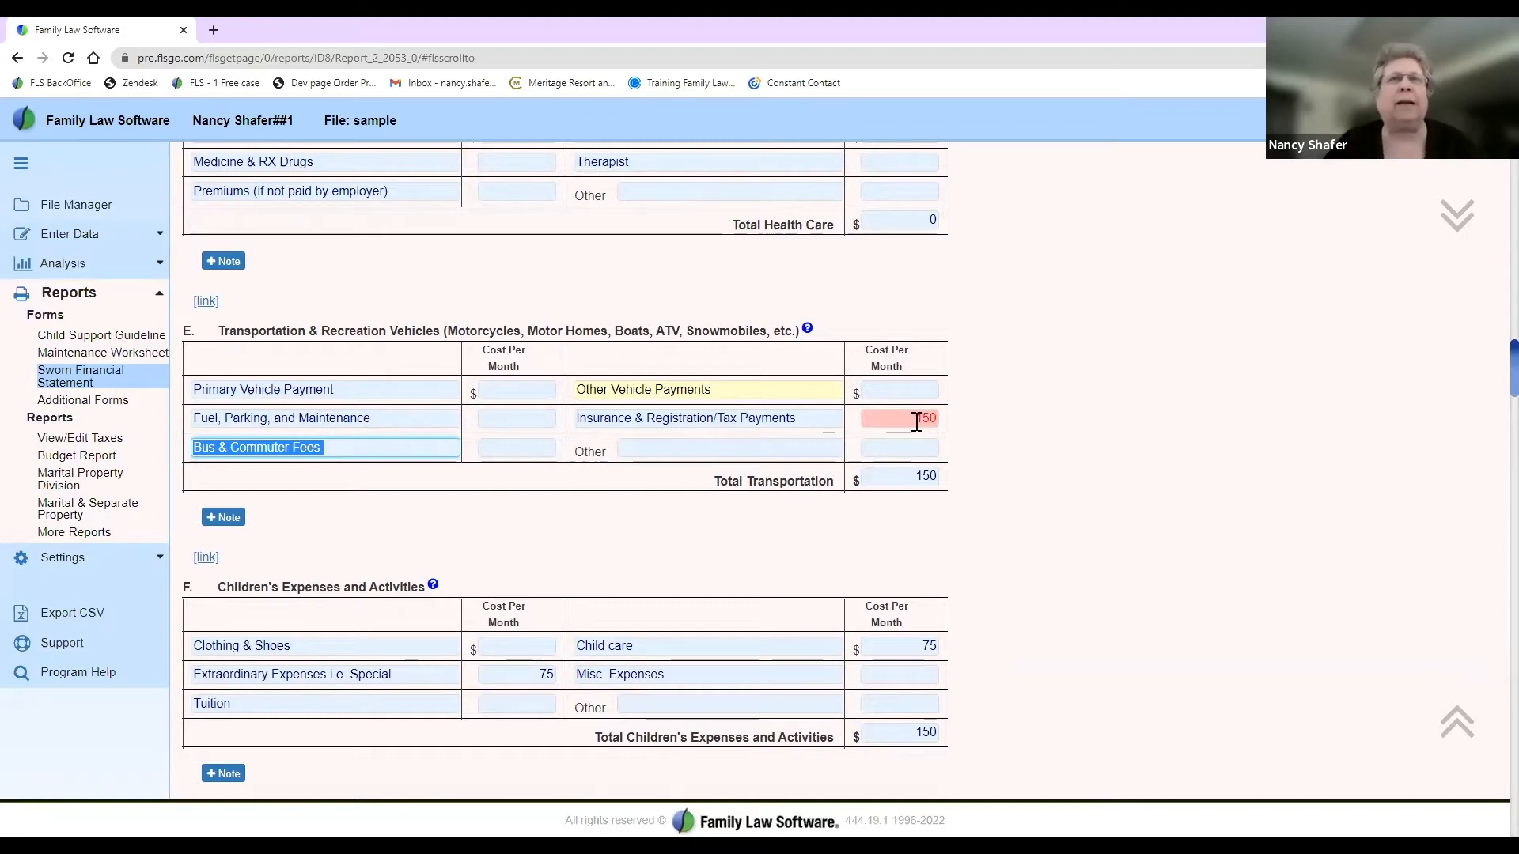
# Step: Clear the override on Insurance & Registration/Tax Payments to restore the calculated amount, and select the editable Other Vehicle Payments label
pyautogui.moveTo(917, 422); pyautogui.dragTo(945, 420)
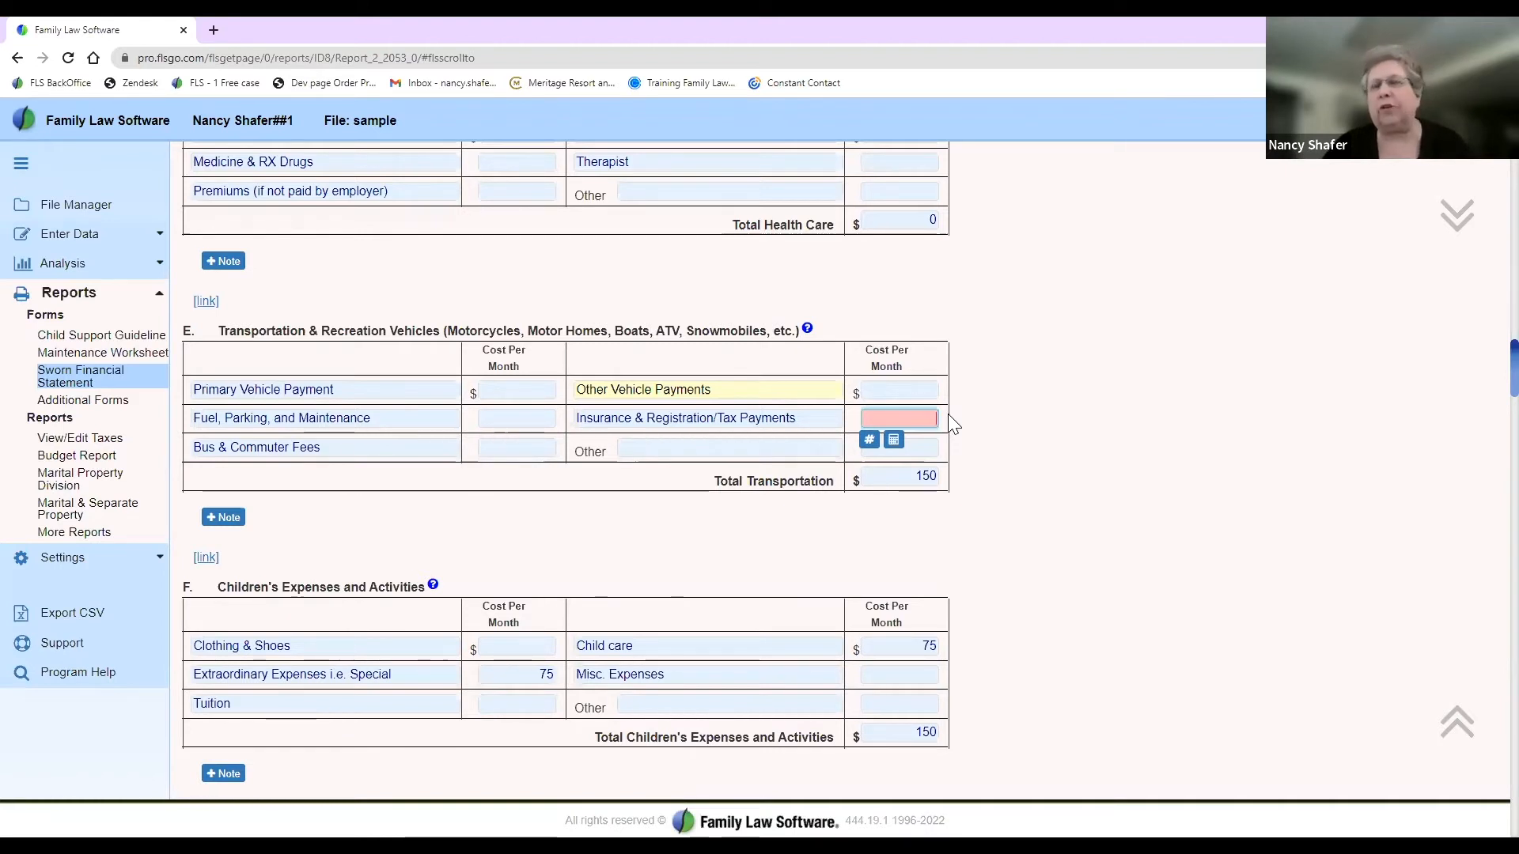
pyautogui.press('Tab')
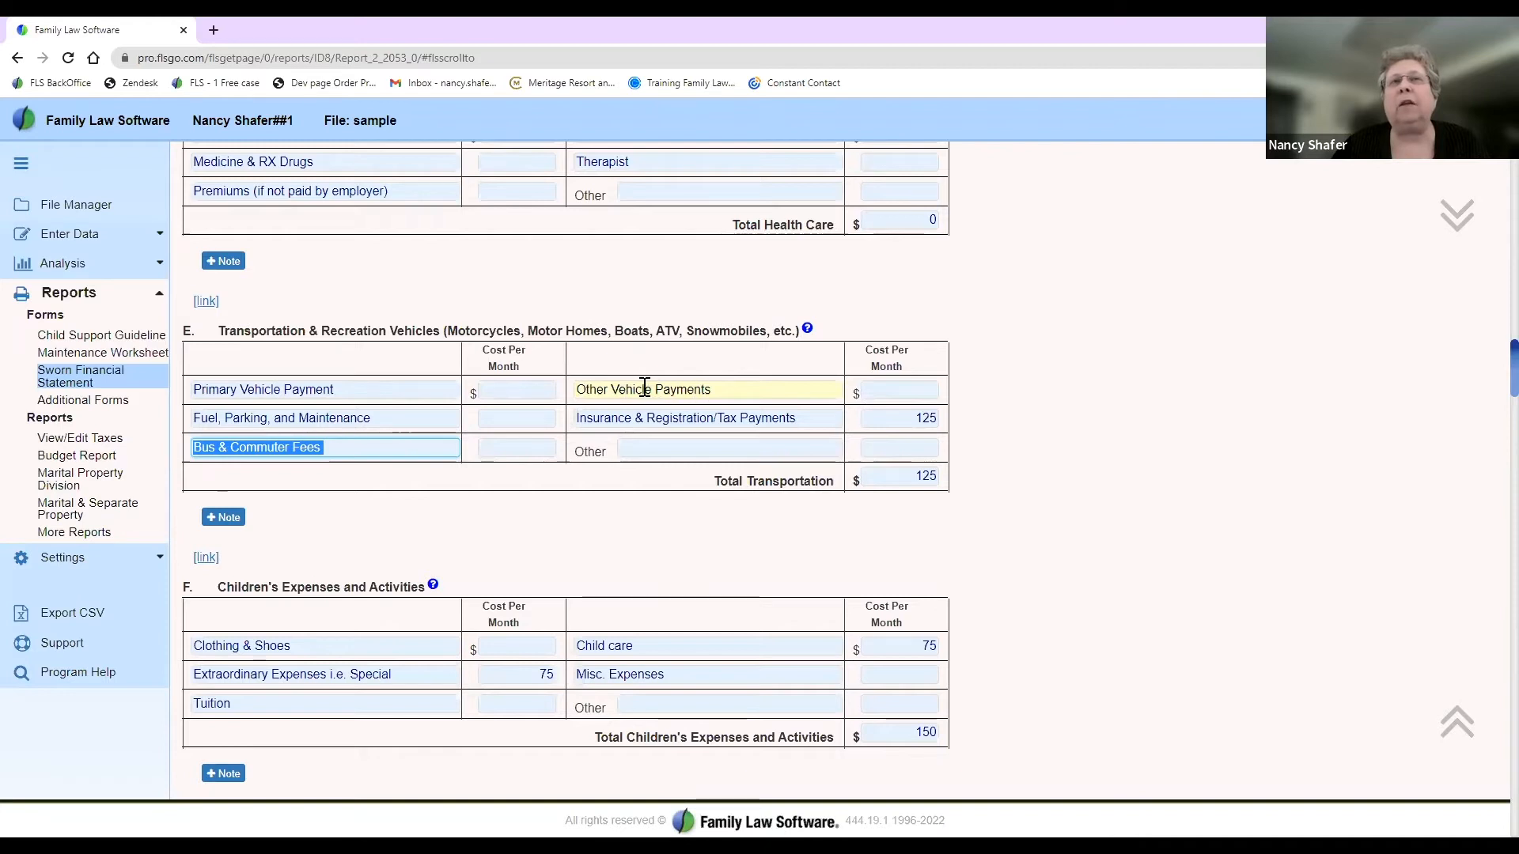
pyautogui.click(732, 389)
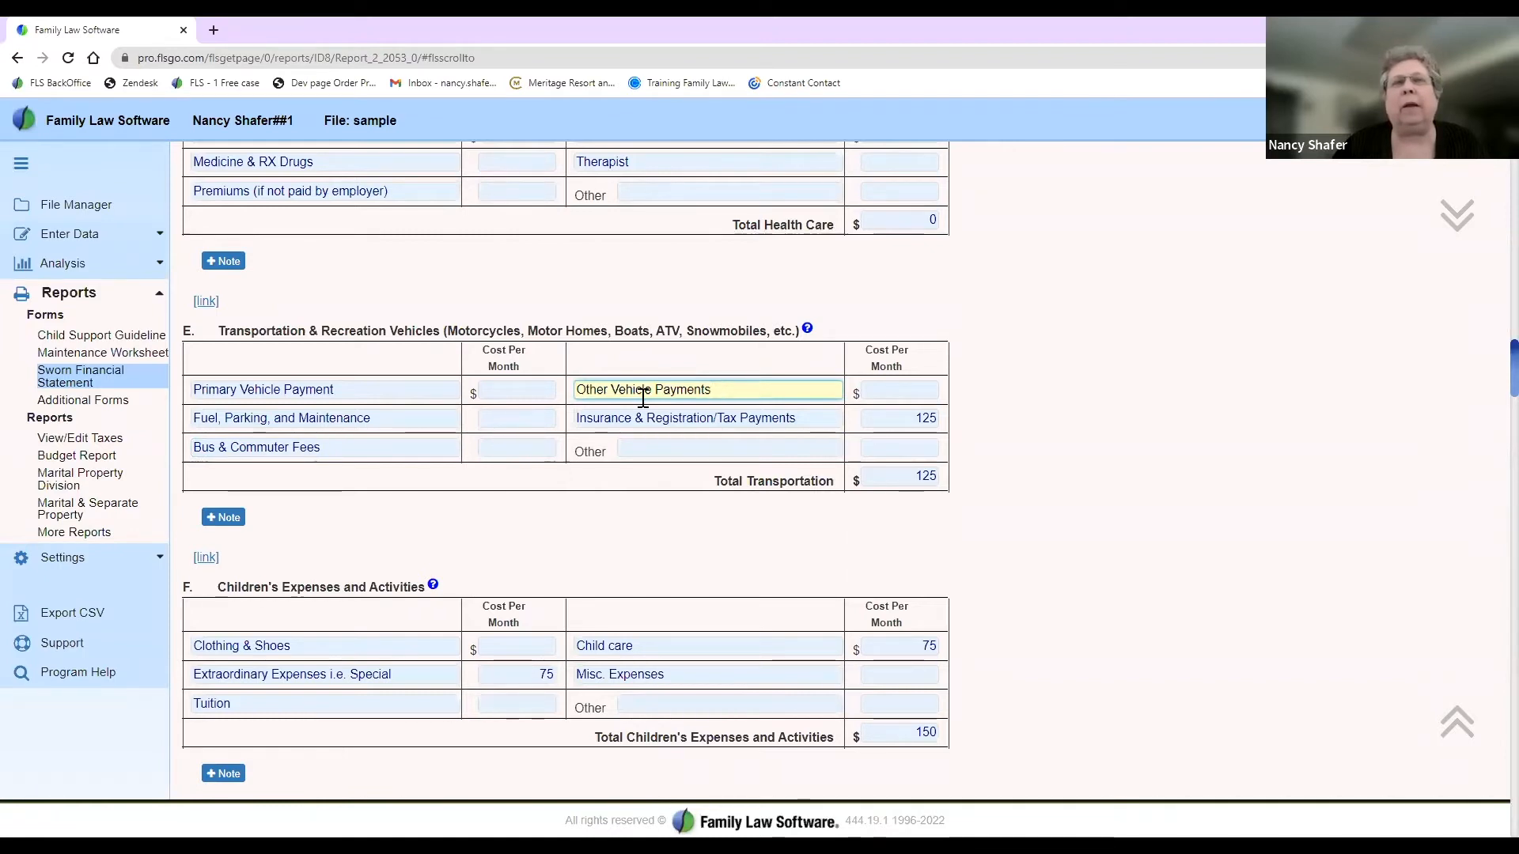
# Step: Change the Other Vehicle Payments label in the Transportation section to Ford Vehicle Payments
pyautogui.moveTo(607, 390); pyautogui.dragTo(513, 393)
pyautogui.write('Ford')
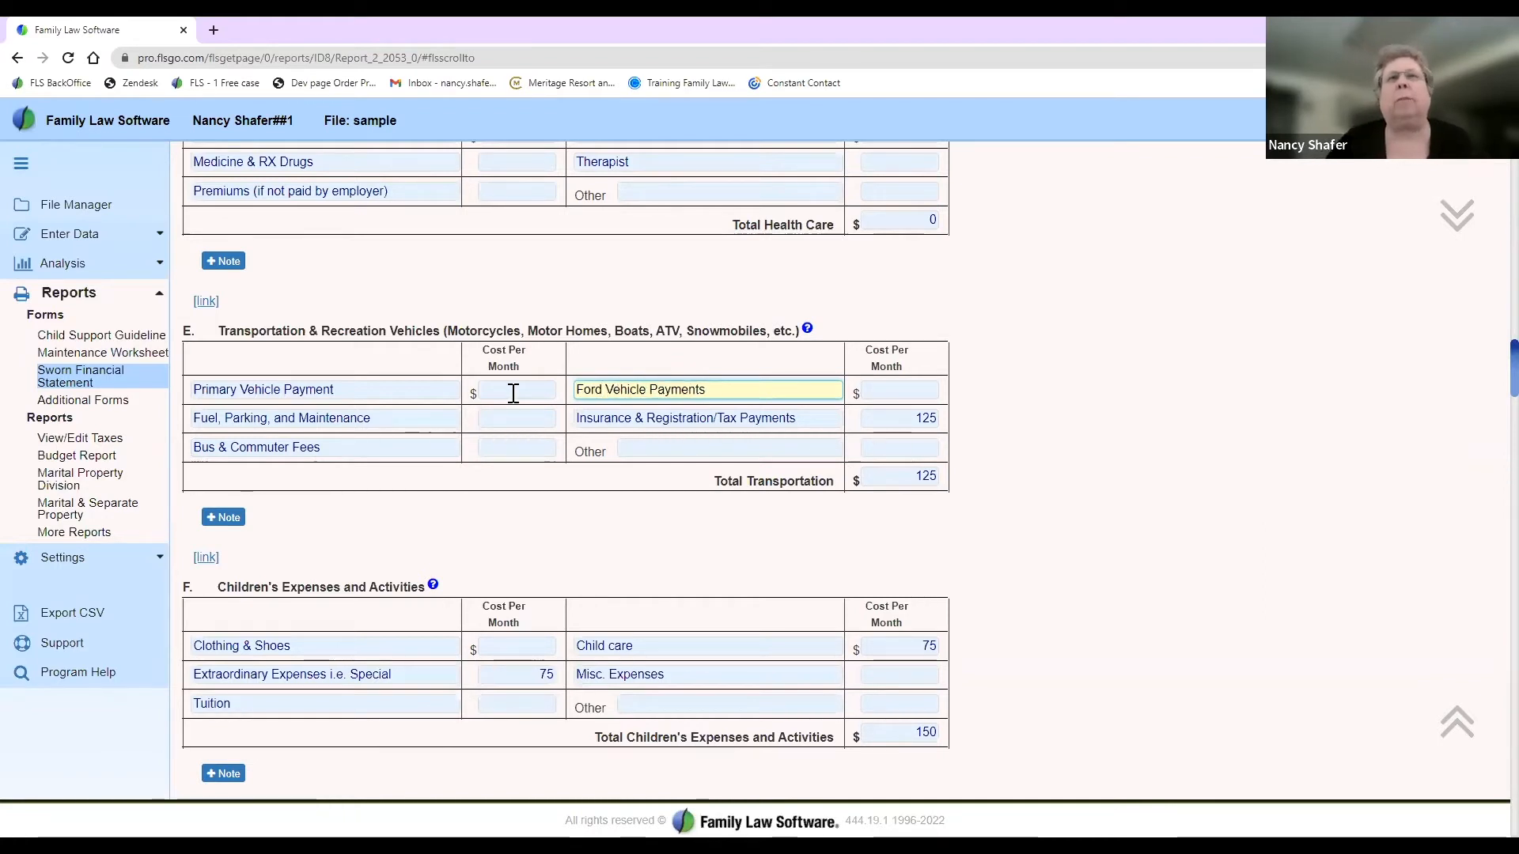
pyautogui.click(734, 417)
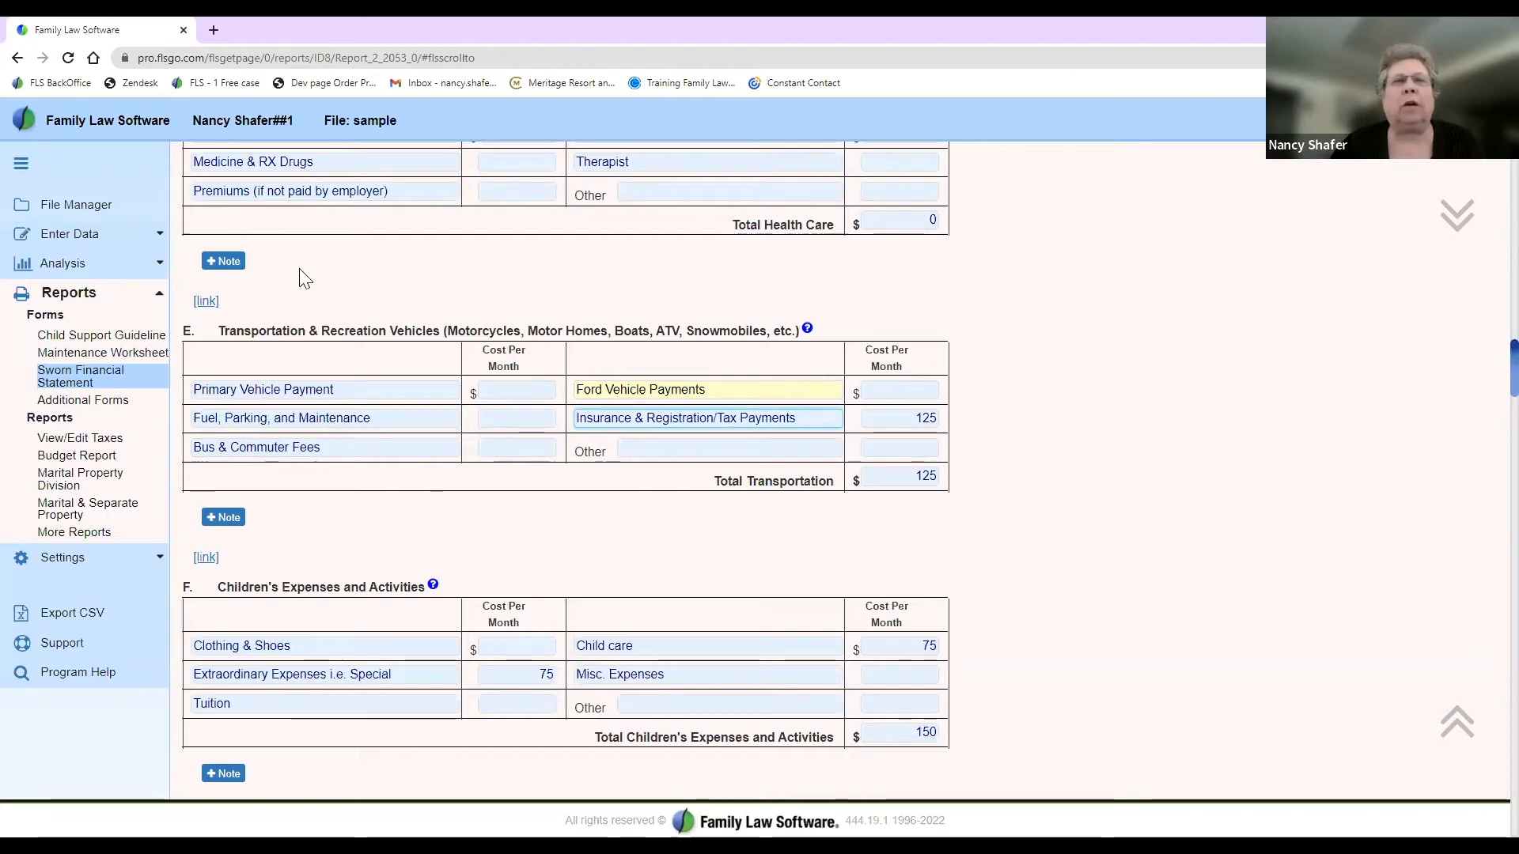
# Step: Open the additional Colorado Form 1104 - Certificate of Compliance and review it from the court heading down to the Certificate of Service
pyautogui.click(103, 402)
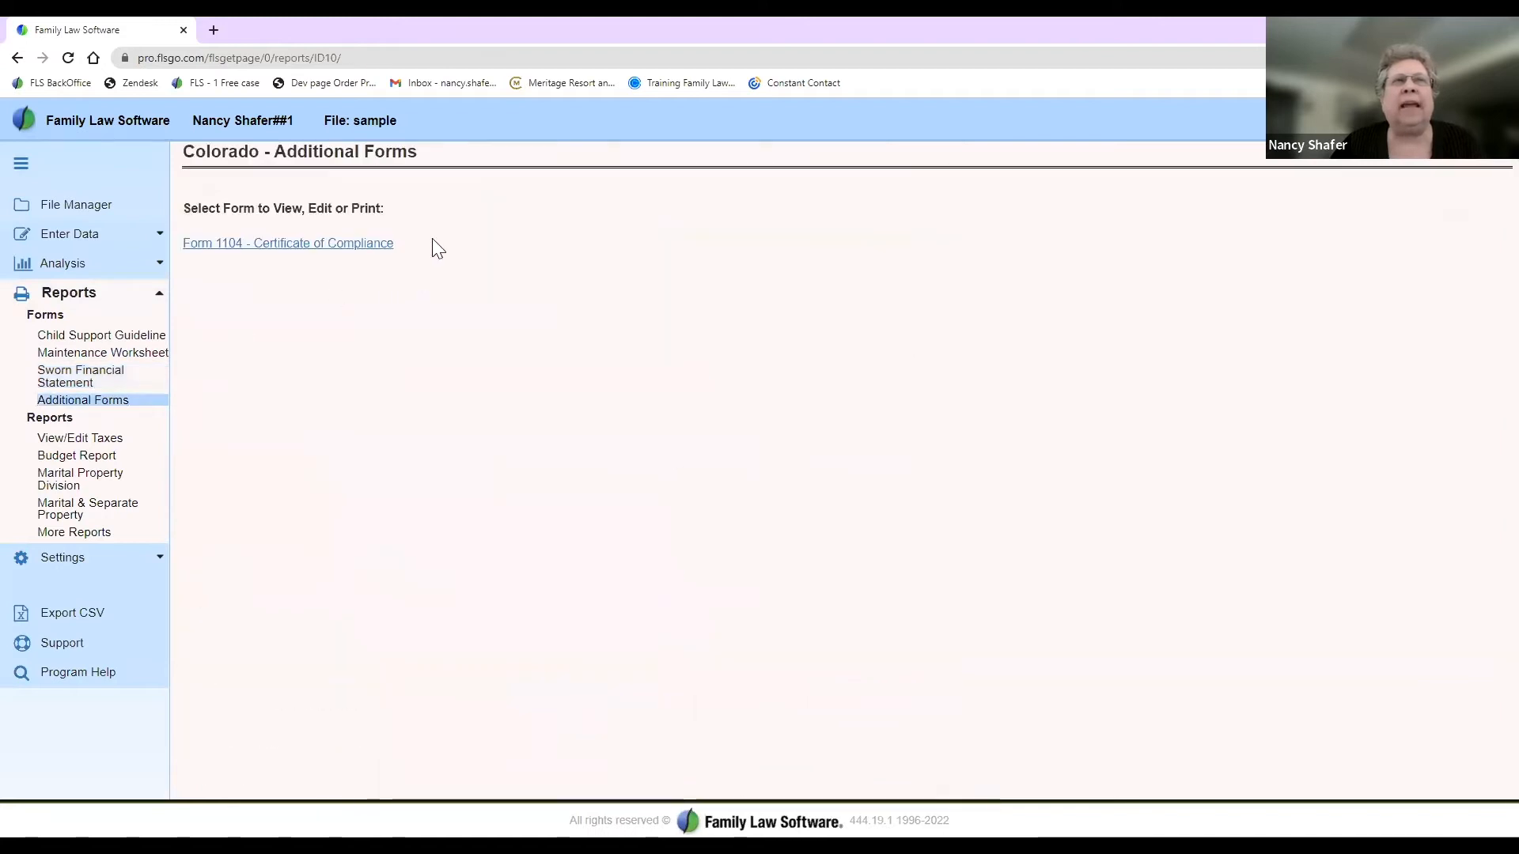
pyautogui.click(318, 251)
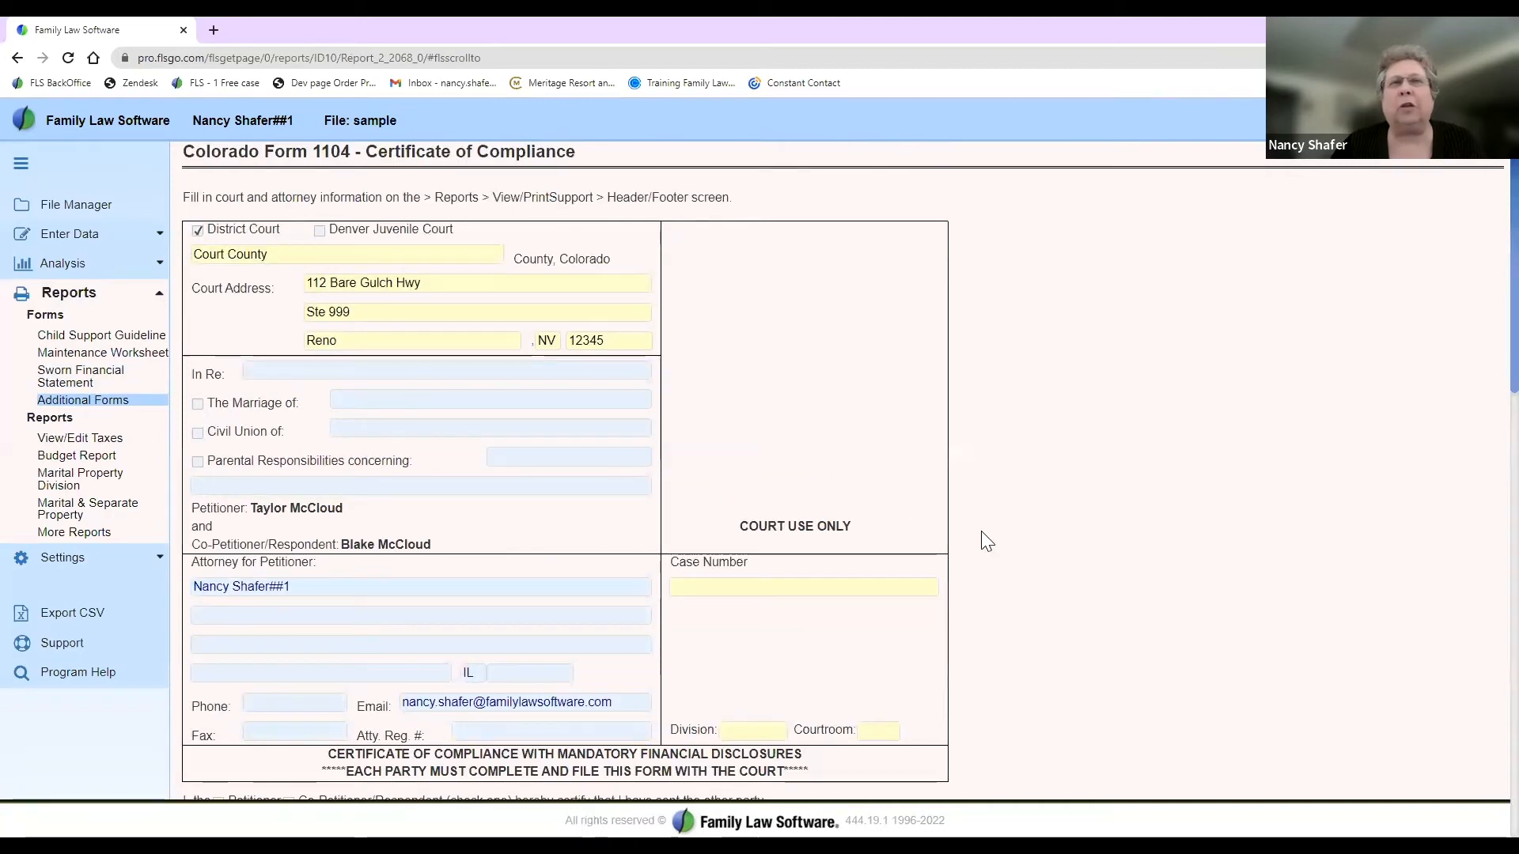
pyautogui.scroll(-1, 982, 531)
pyautogui.scroll(-7, 982, 541)
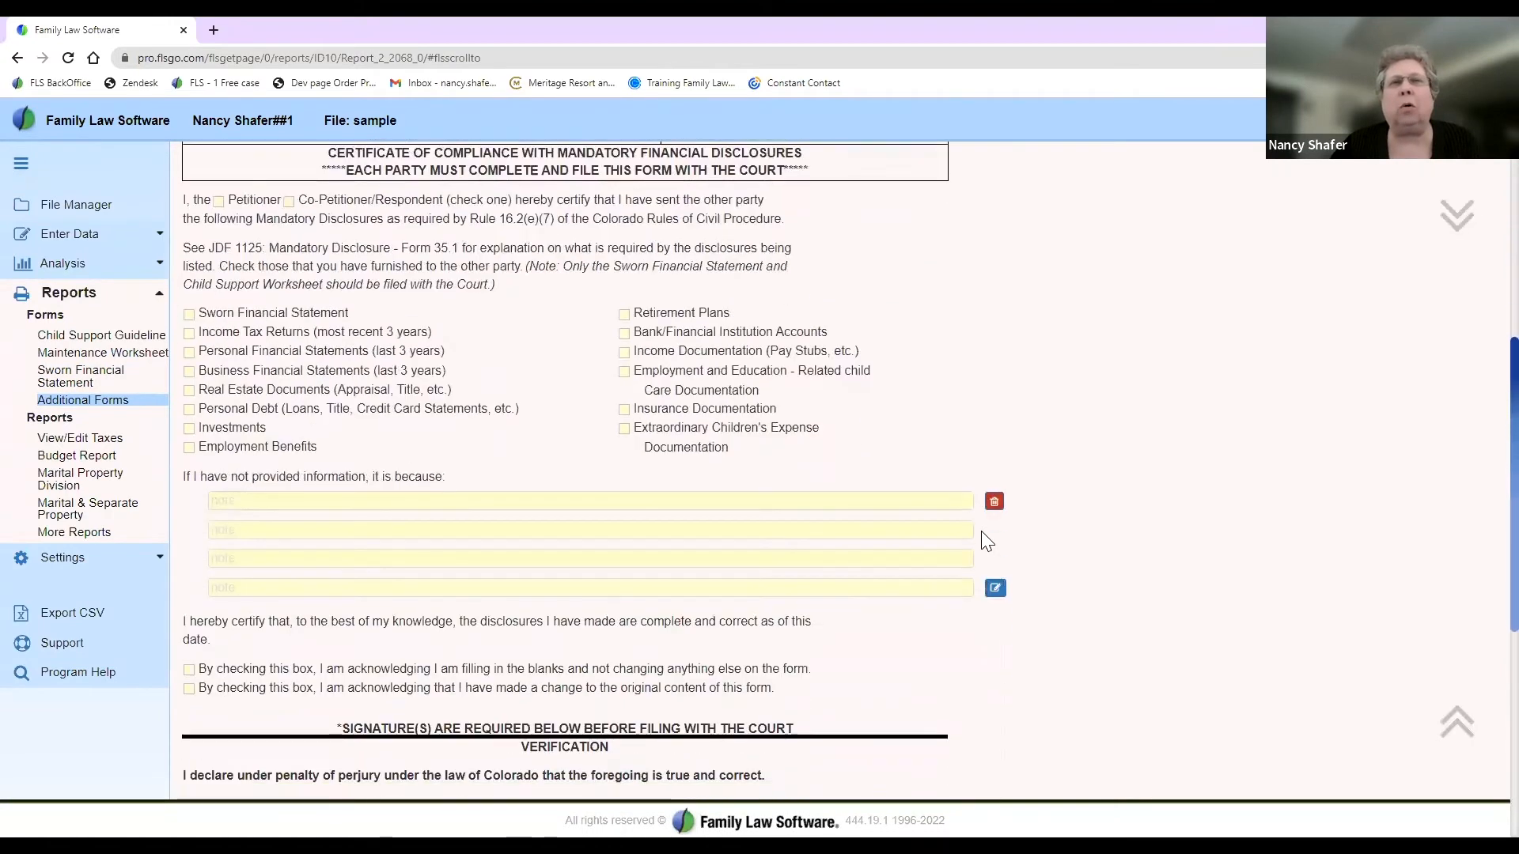
pyautogui.scroll(-2, 981, 530)
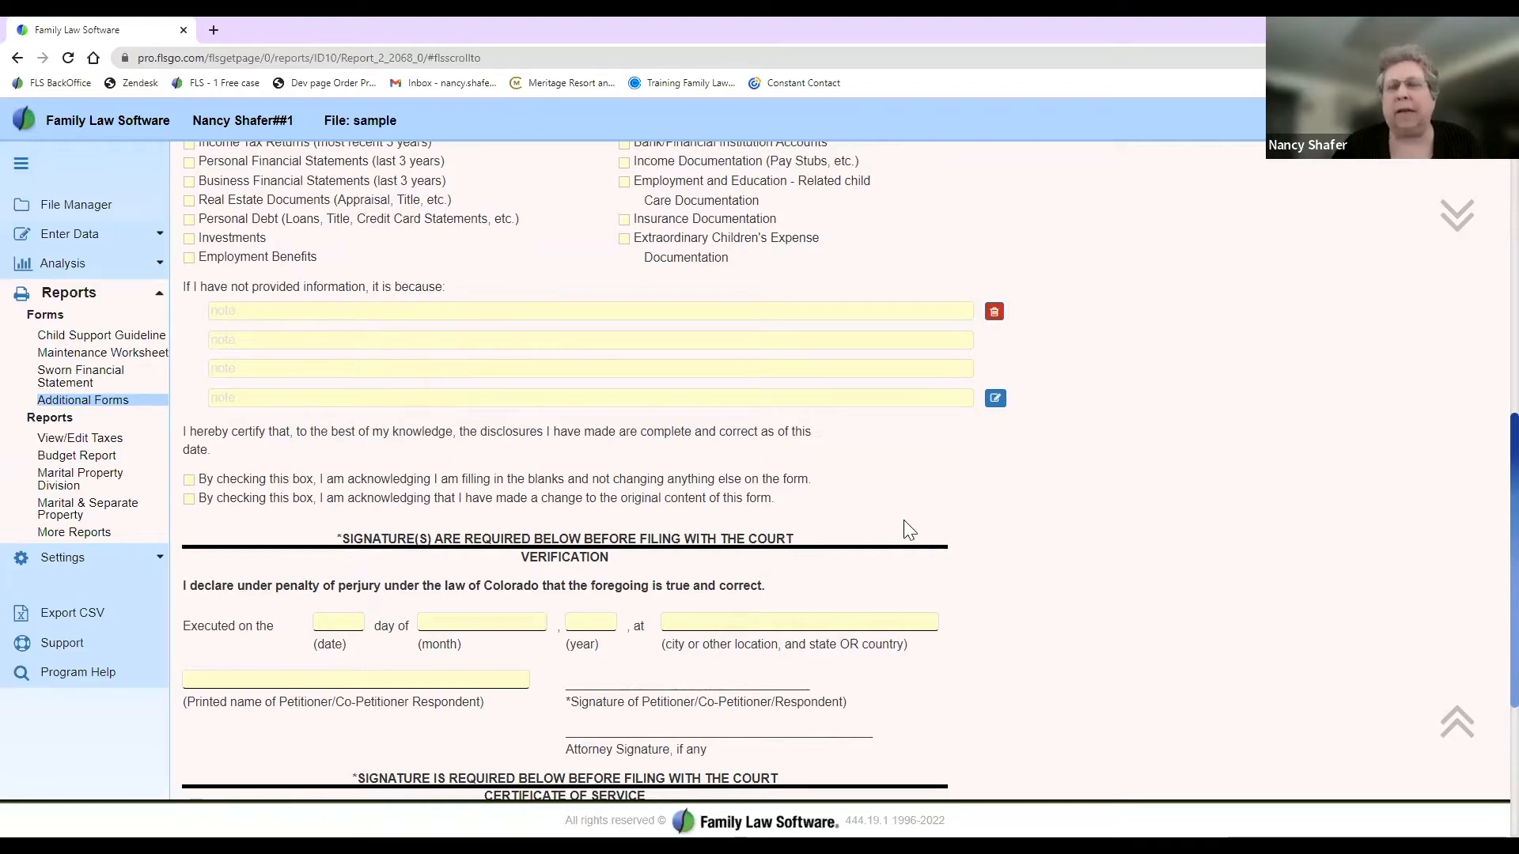
pyautogui.scroll(15, 903, 520)
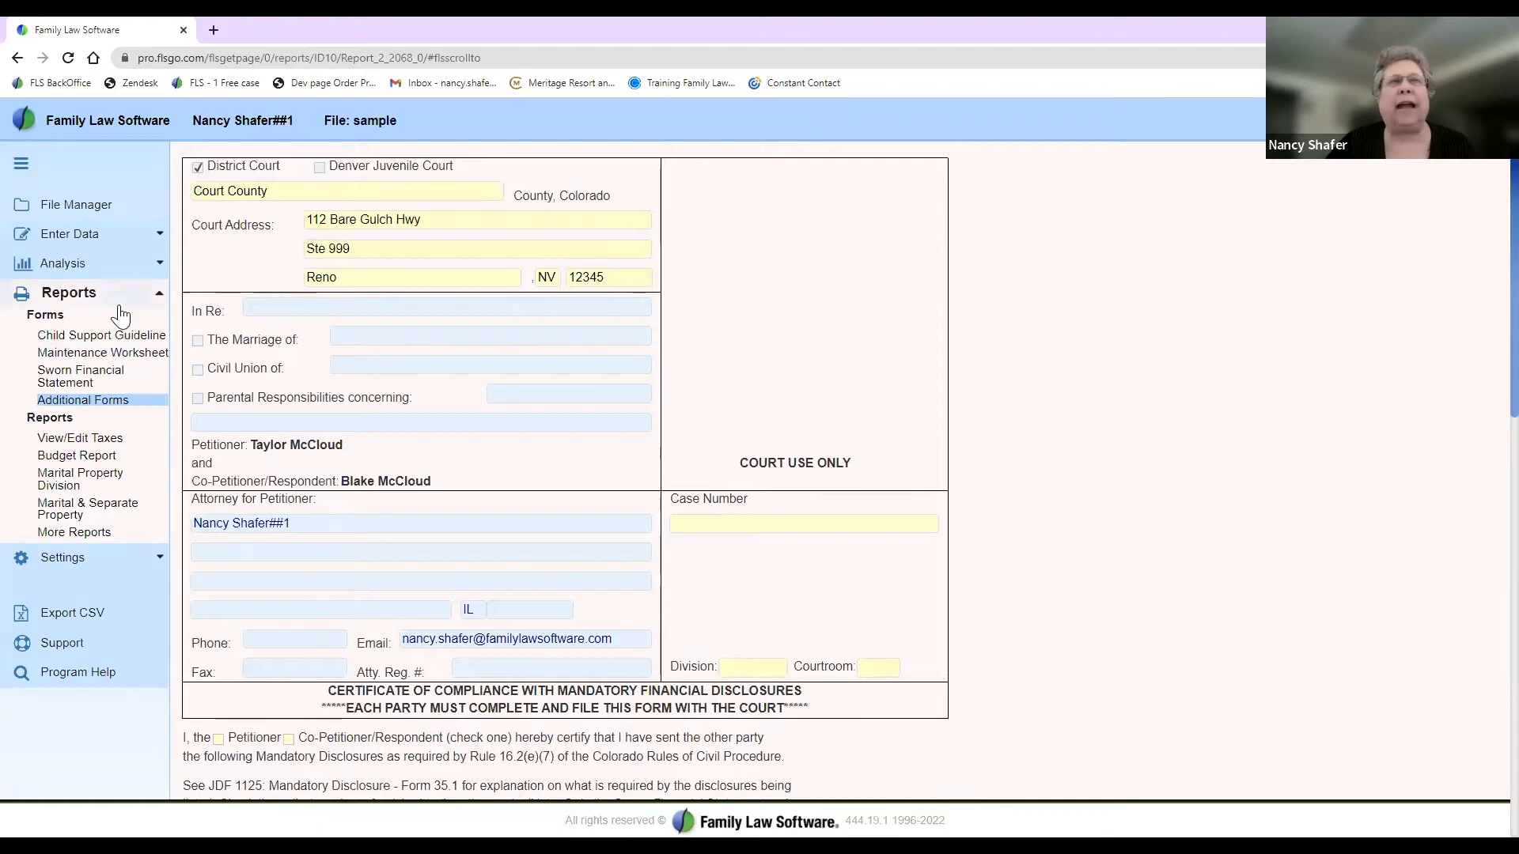
pyautogui.click(95, 243)
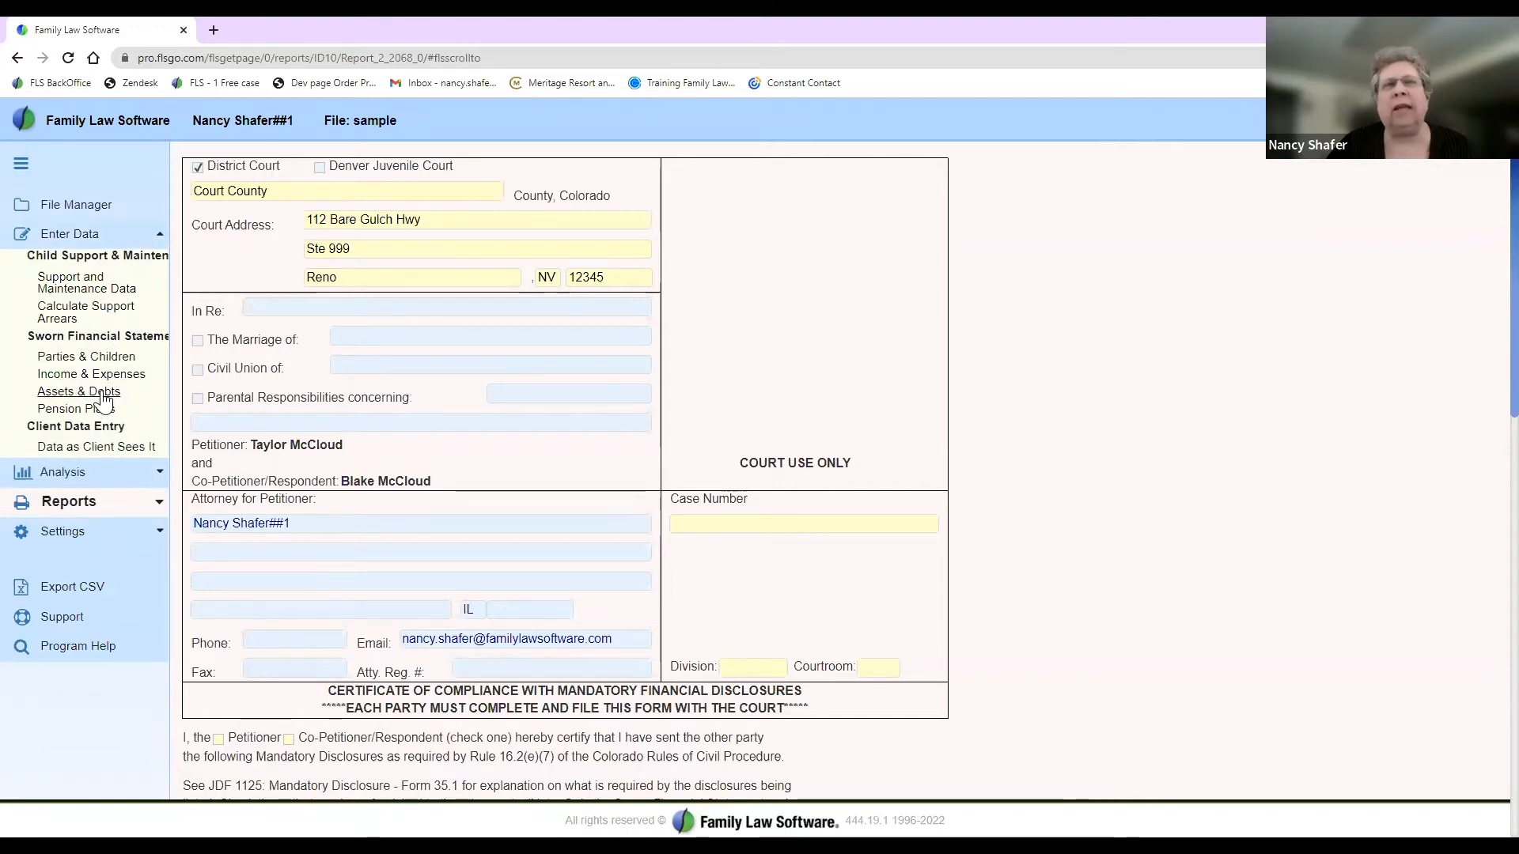
pyautogui.moveTo(103, 393); pyautogui.dragTo(1033, 401)
pyautogui.click(1033, 401)
pyautogui.scroll(-1, 1033, 401)
pyautogui.scroll(-10, 1033, 402)
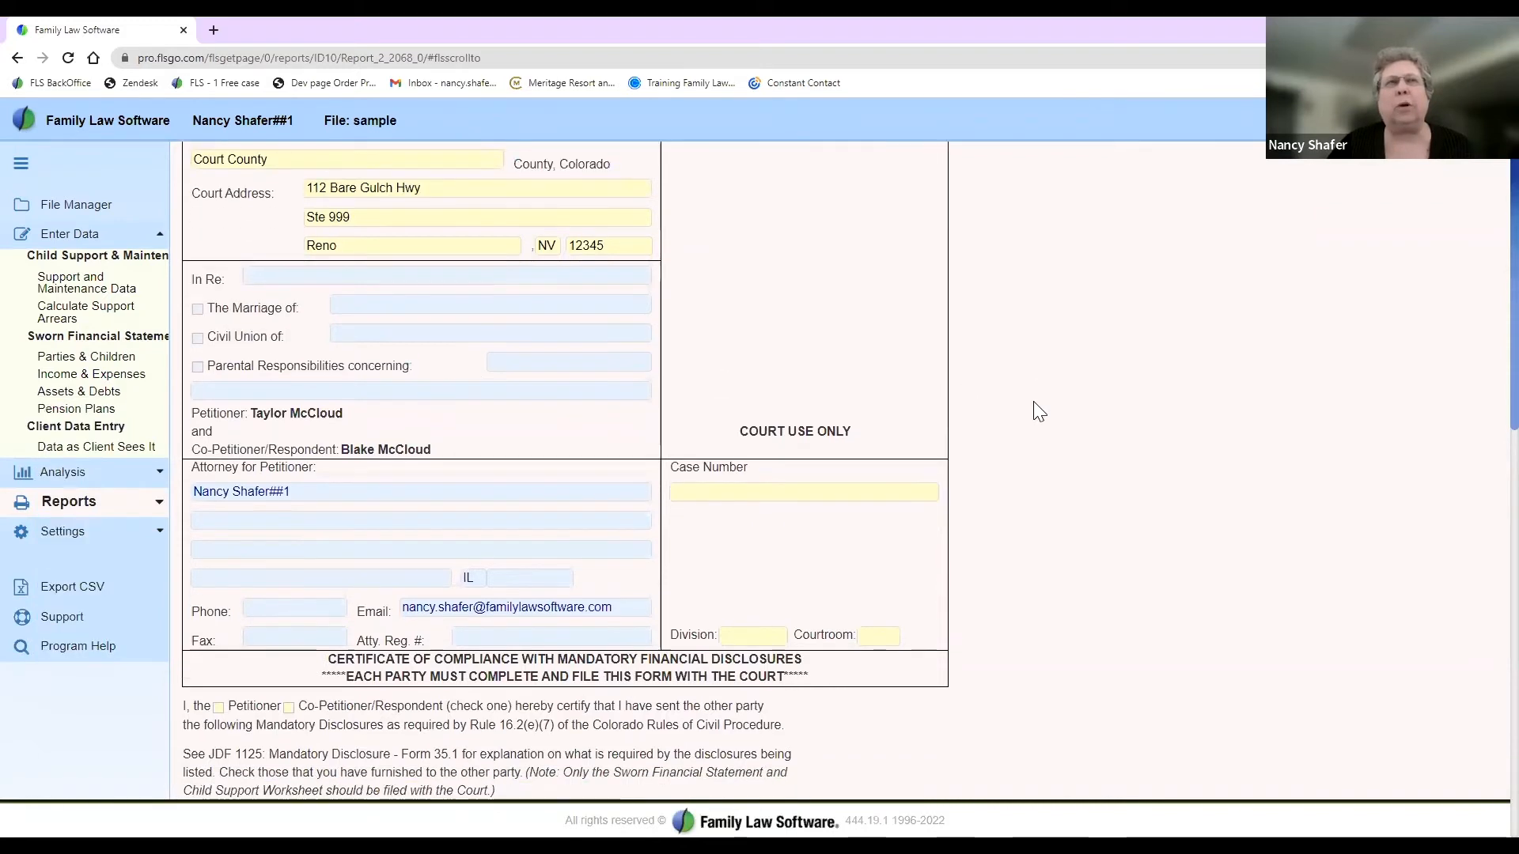
pyautogui.scroll(-4, 1034, 401)
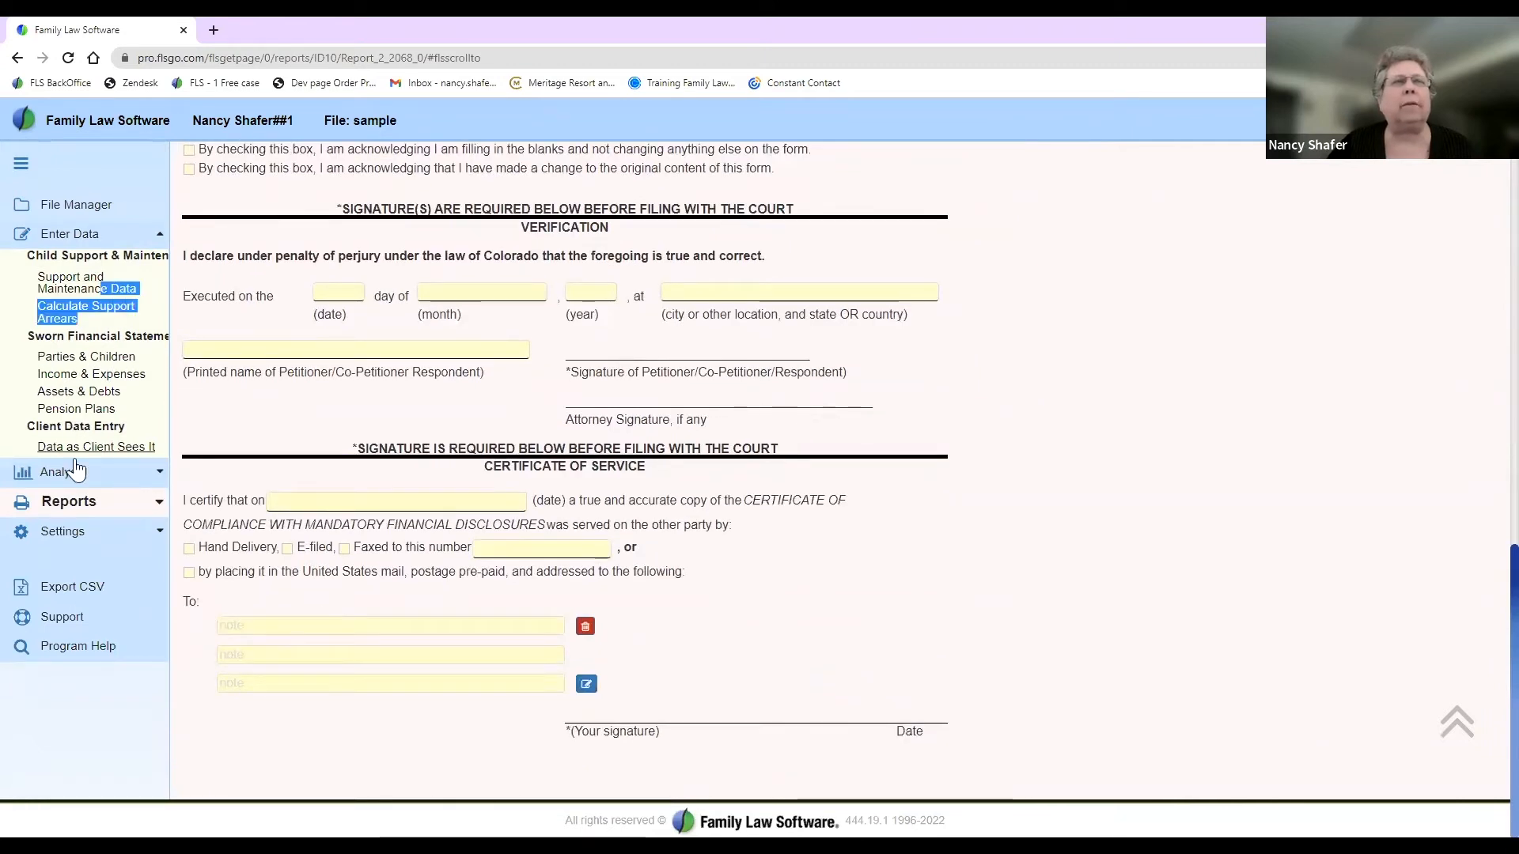
# Step: Reopen the petitioner's Colorado Sworn Financial Statement Form 35.2 and add a note line below the Housing expenses
pyautogui.click(79, 508)
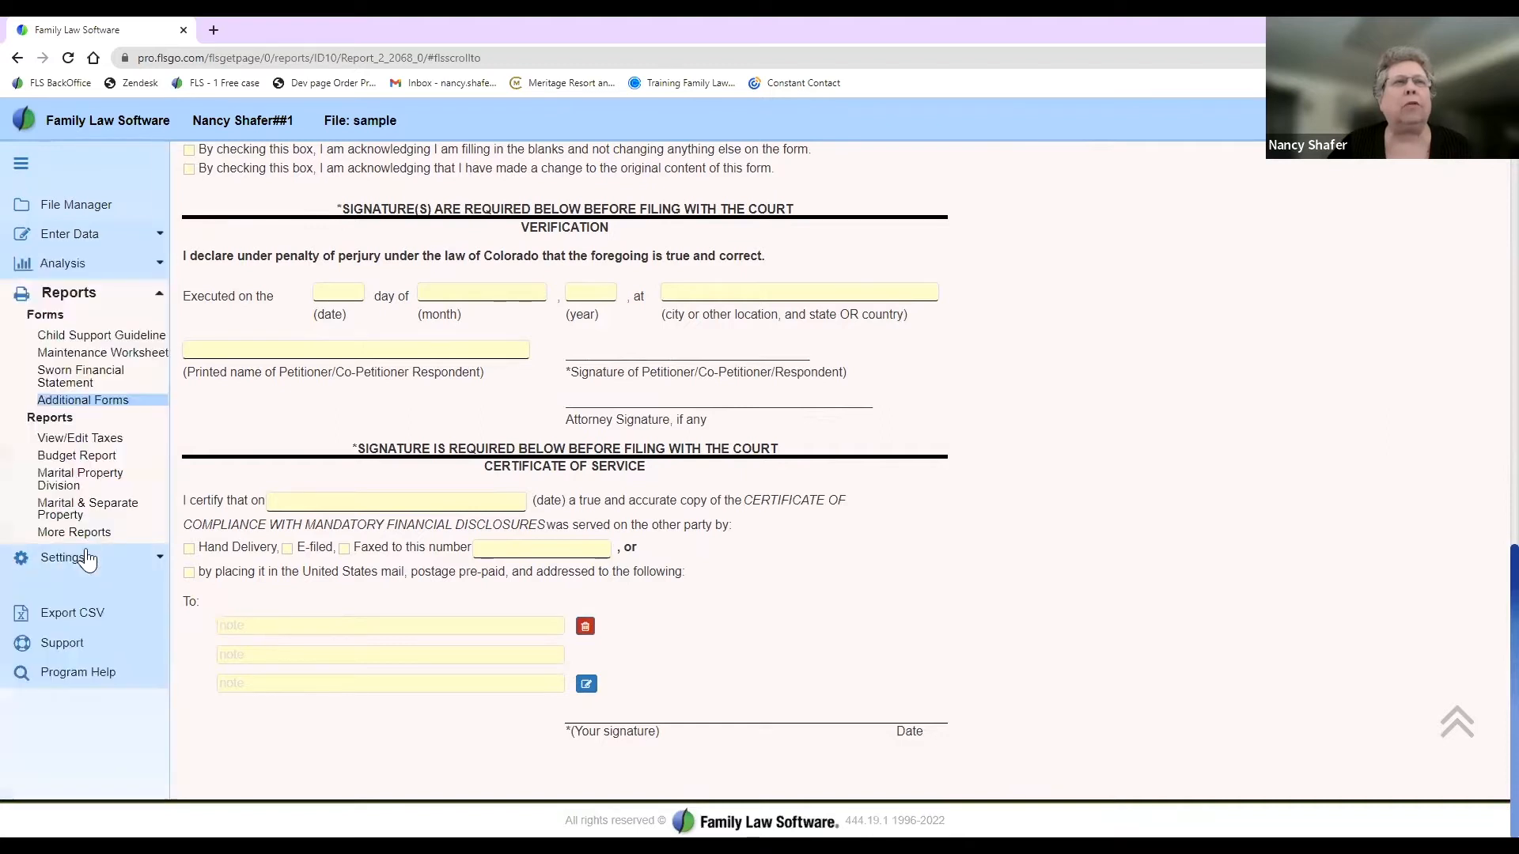
pyautogui.click(93, 383)
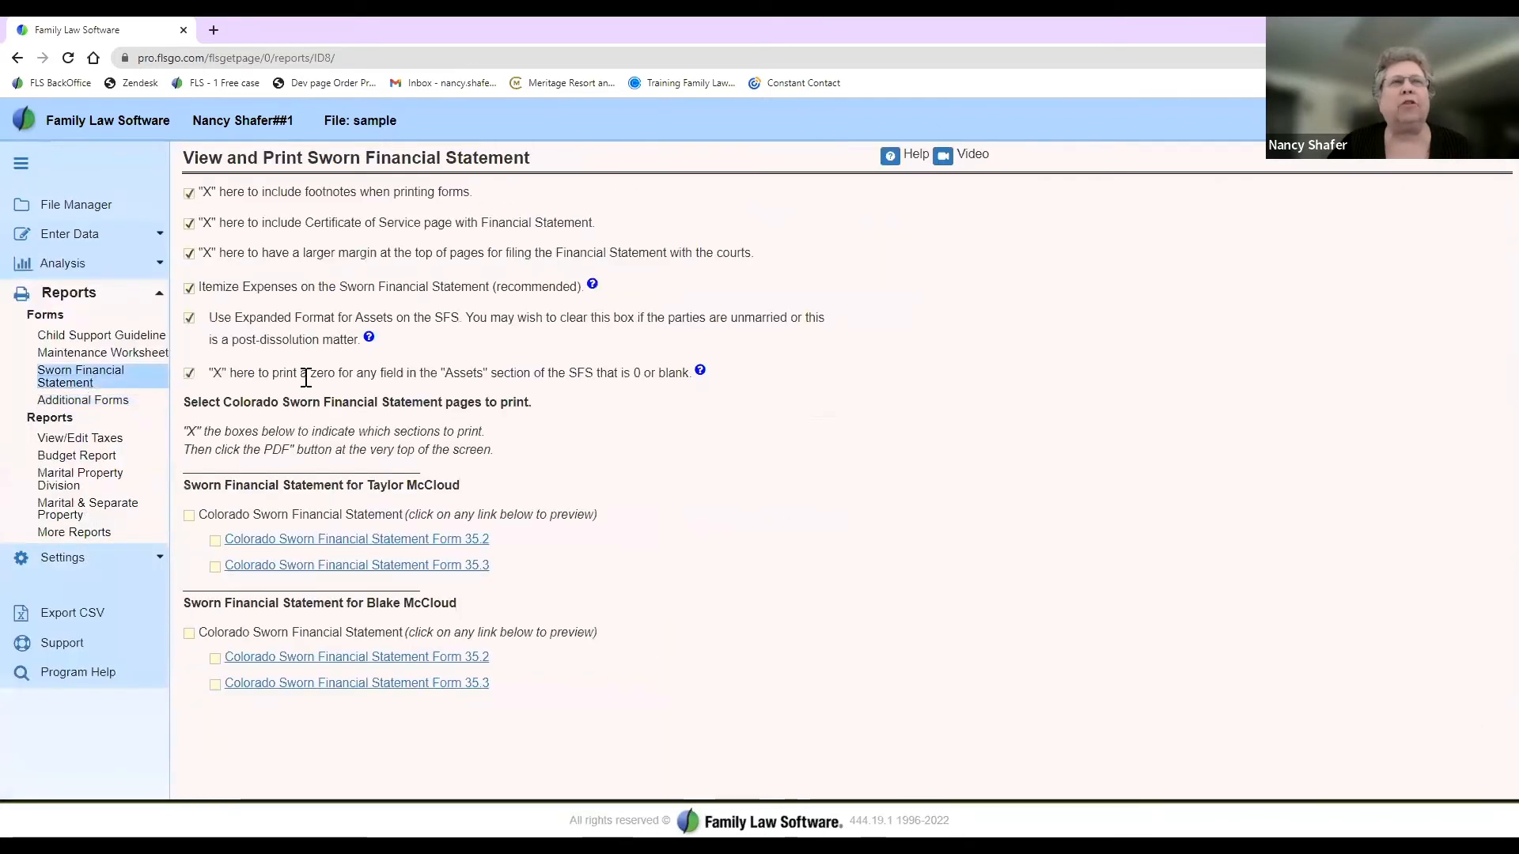
pyautogui.click(324, 540)
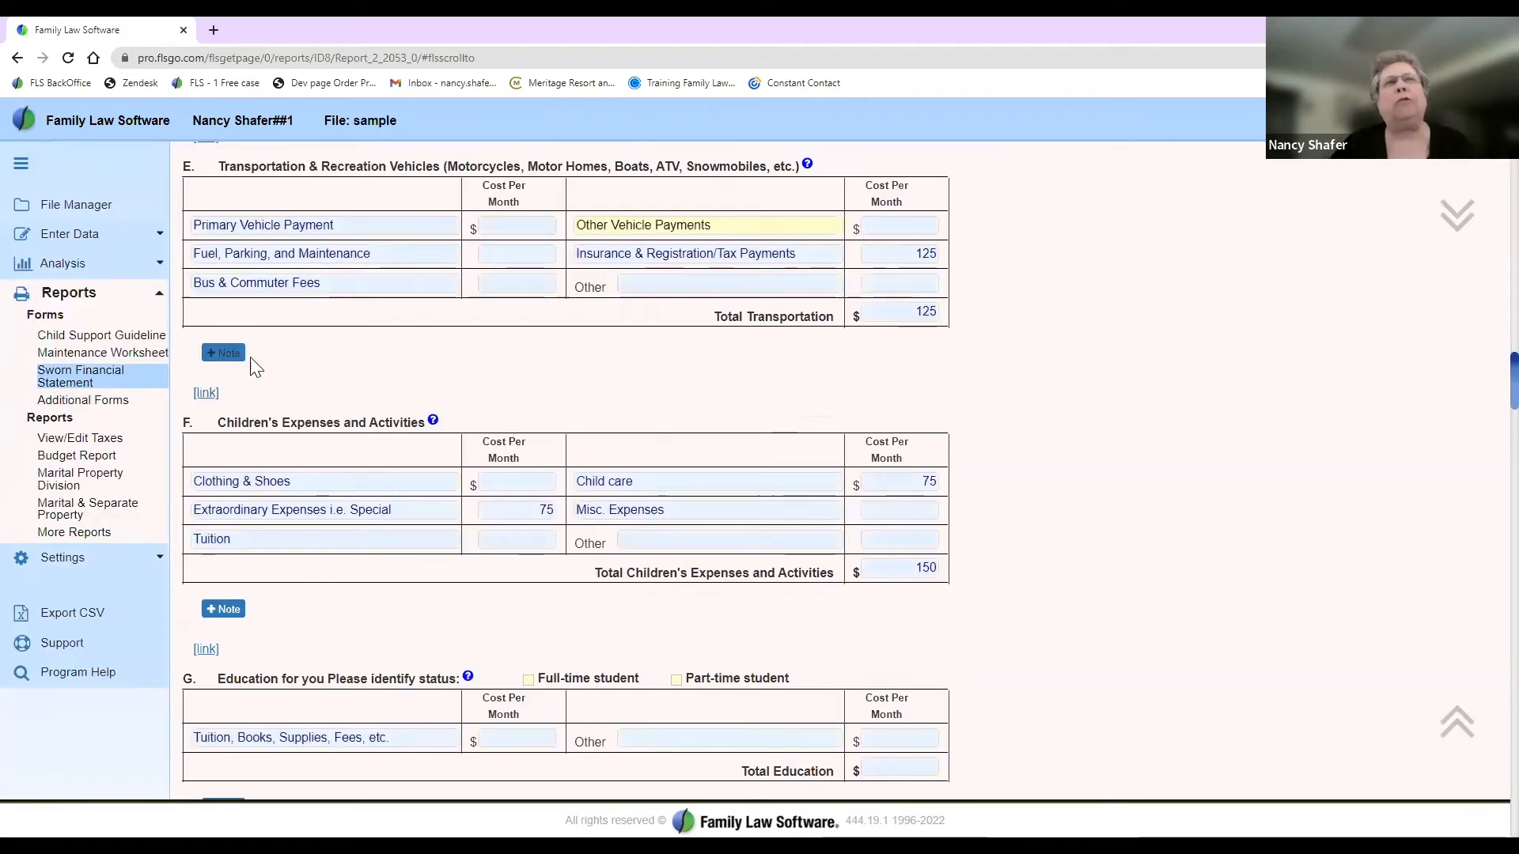
pyautogui.scroll(7, 301, 371)
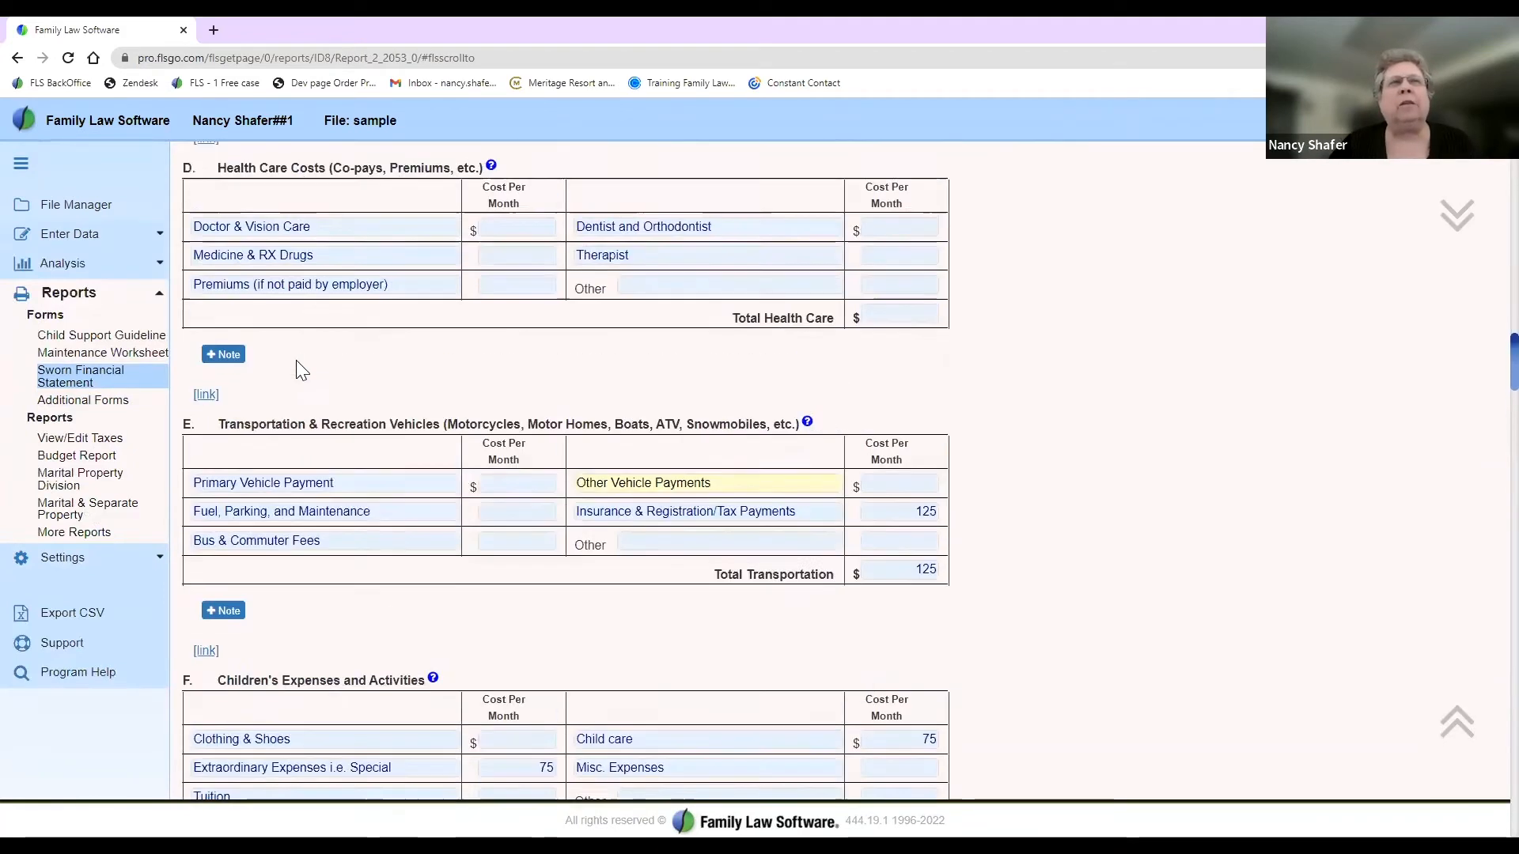
pyautogui.scroll(9, 299, 370)
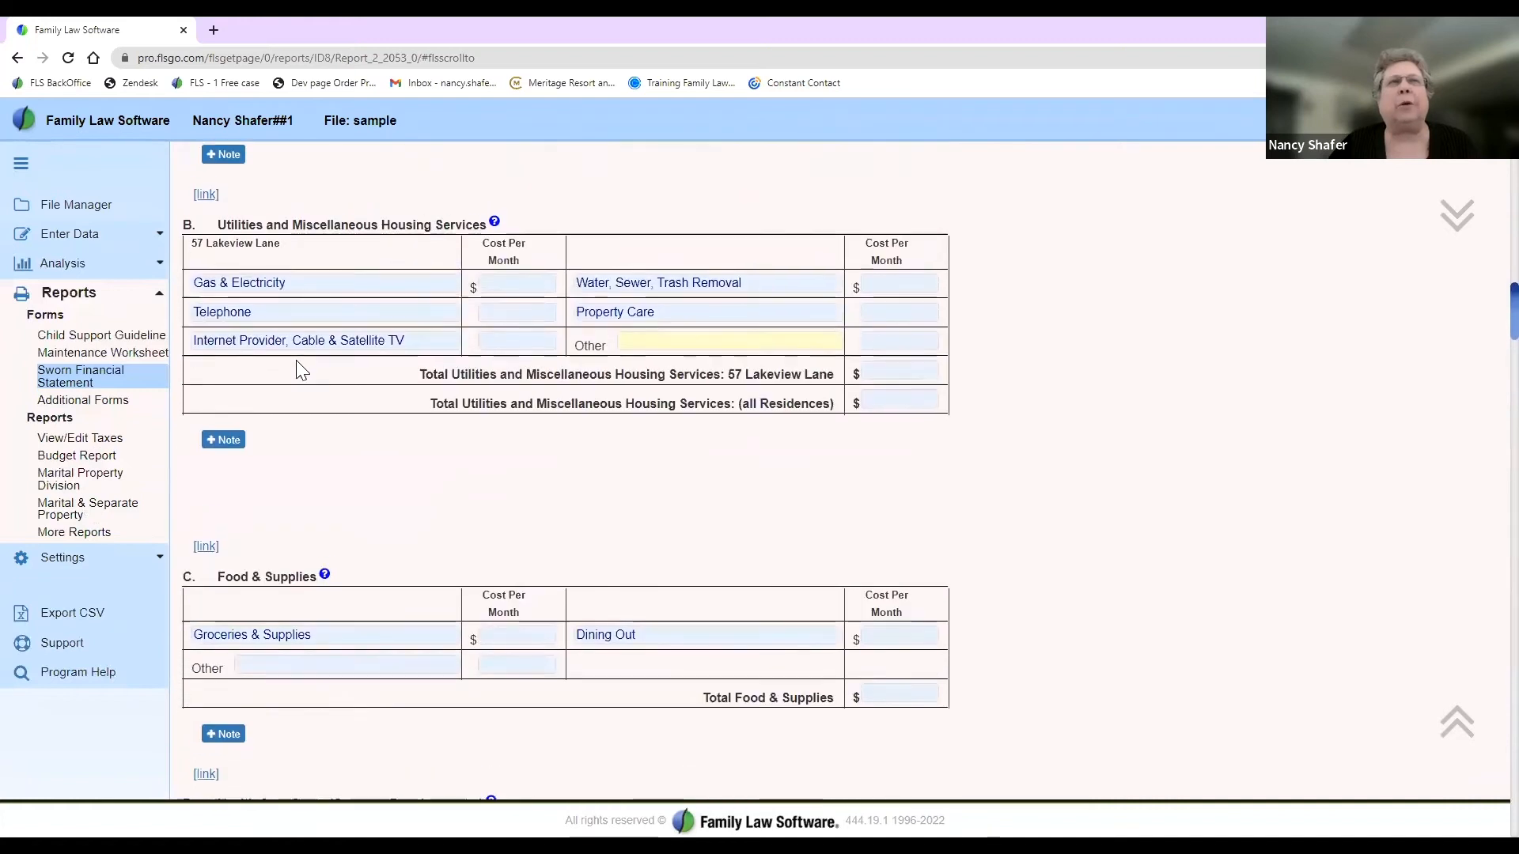
pyautogui.scroll(4, 298, 368)
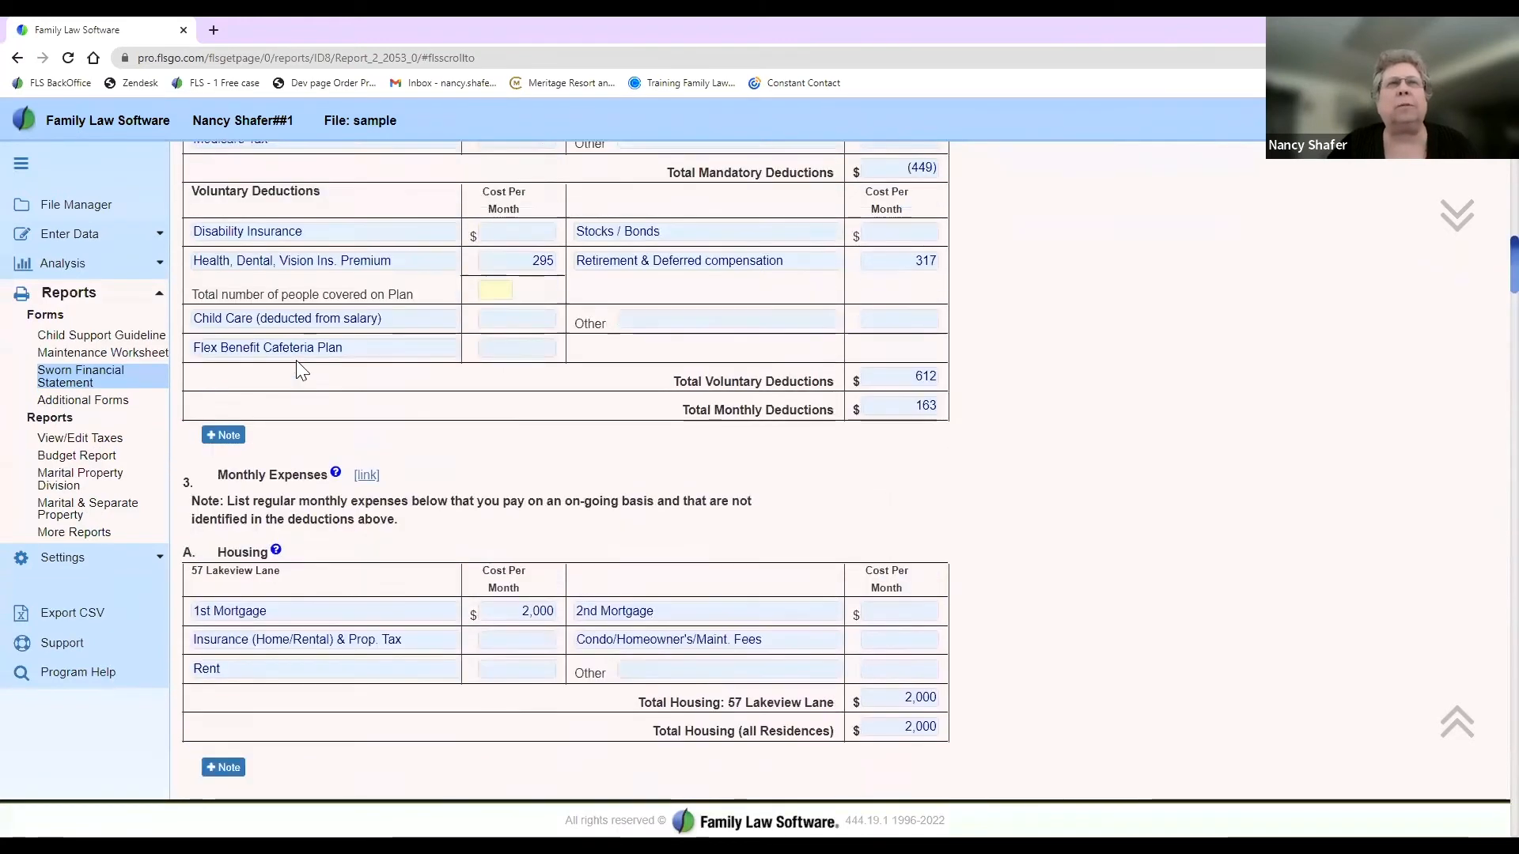
pyautogui.scroll(5, 297, 363)
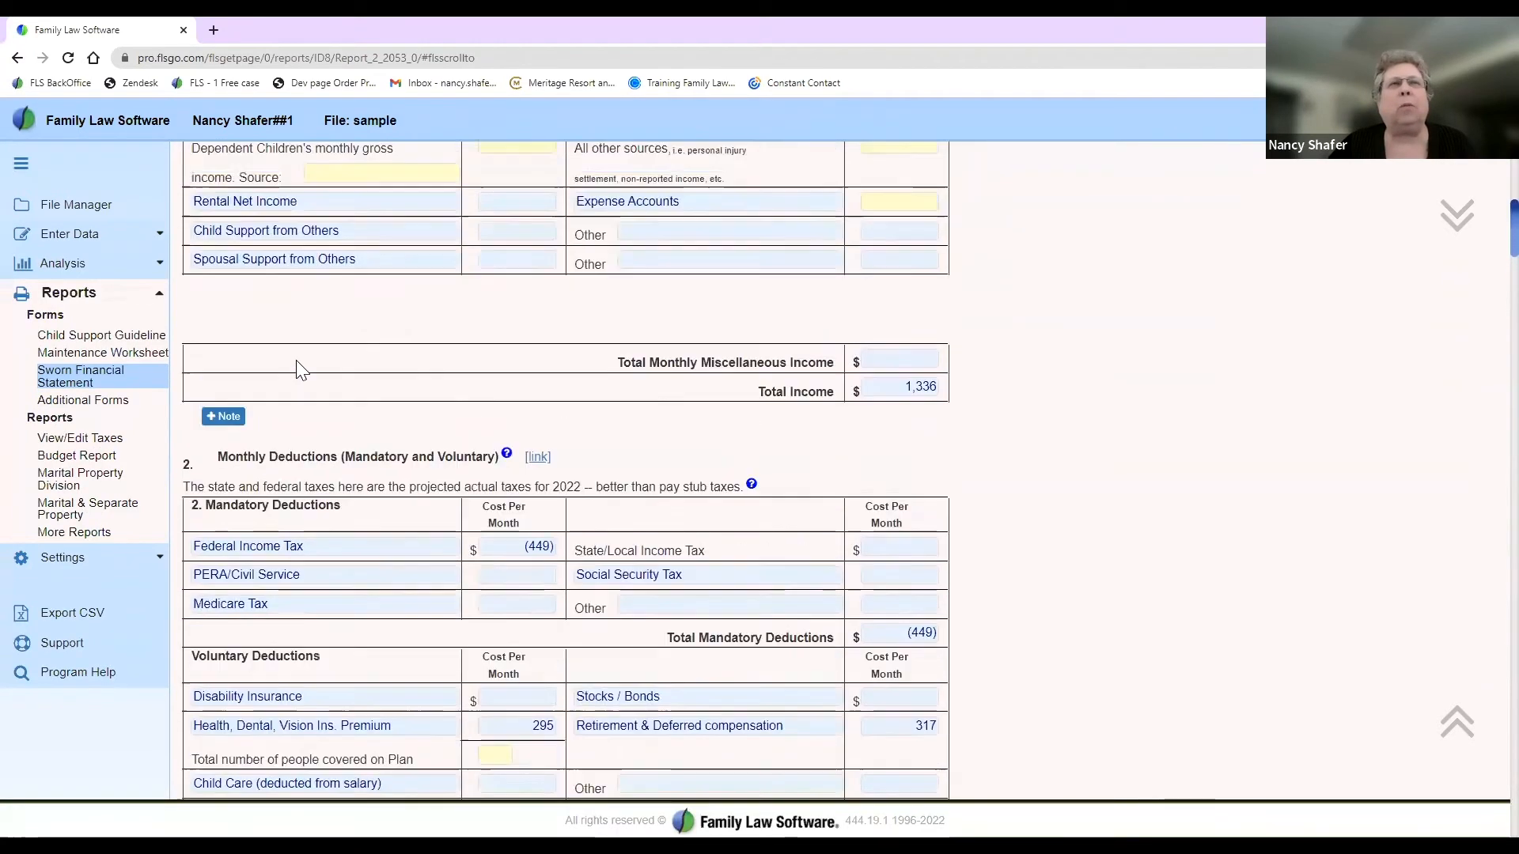
pyautogui.scroll(-8, 299, 370)
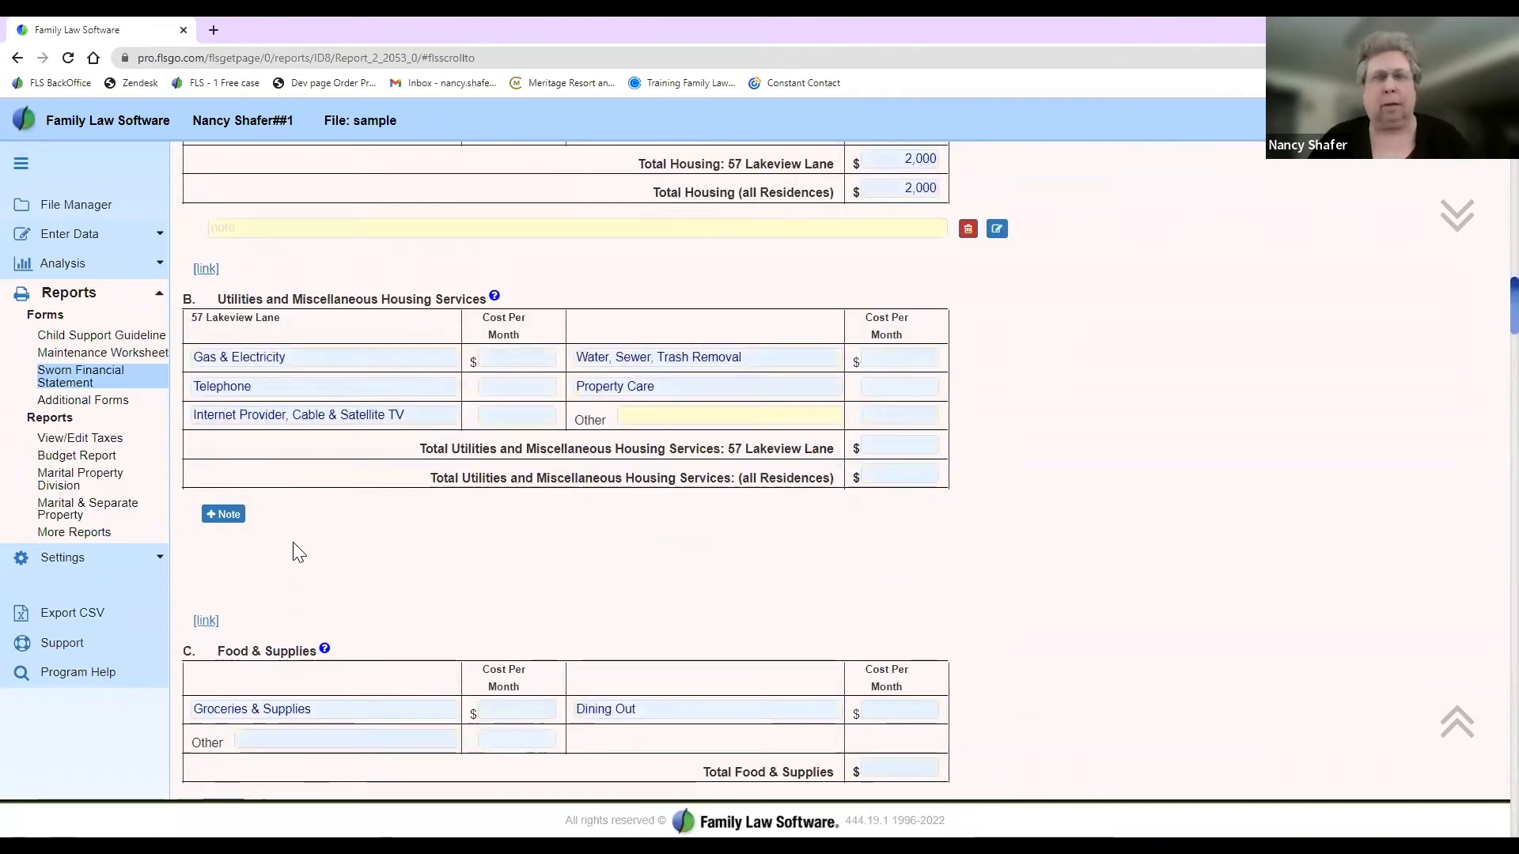
# Step: Enter the Housing note "These are estimates no documentation in Petitioner's possession"
pyautogui.click(276, 227)
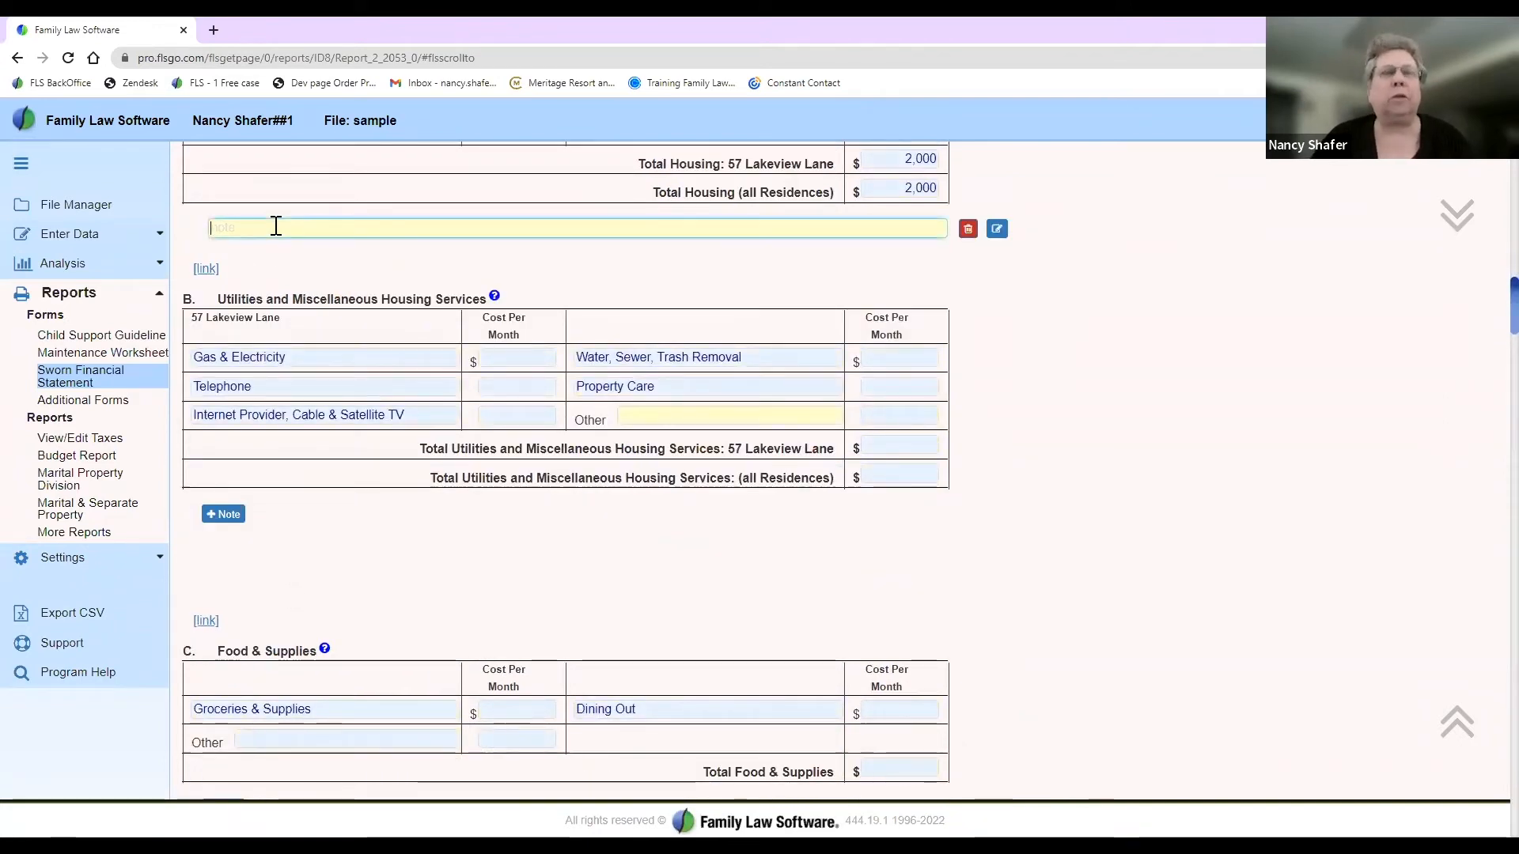
pyautogui.write('These are estimates ')
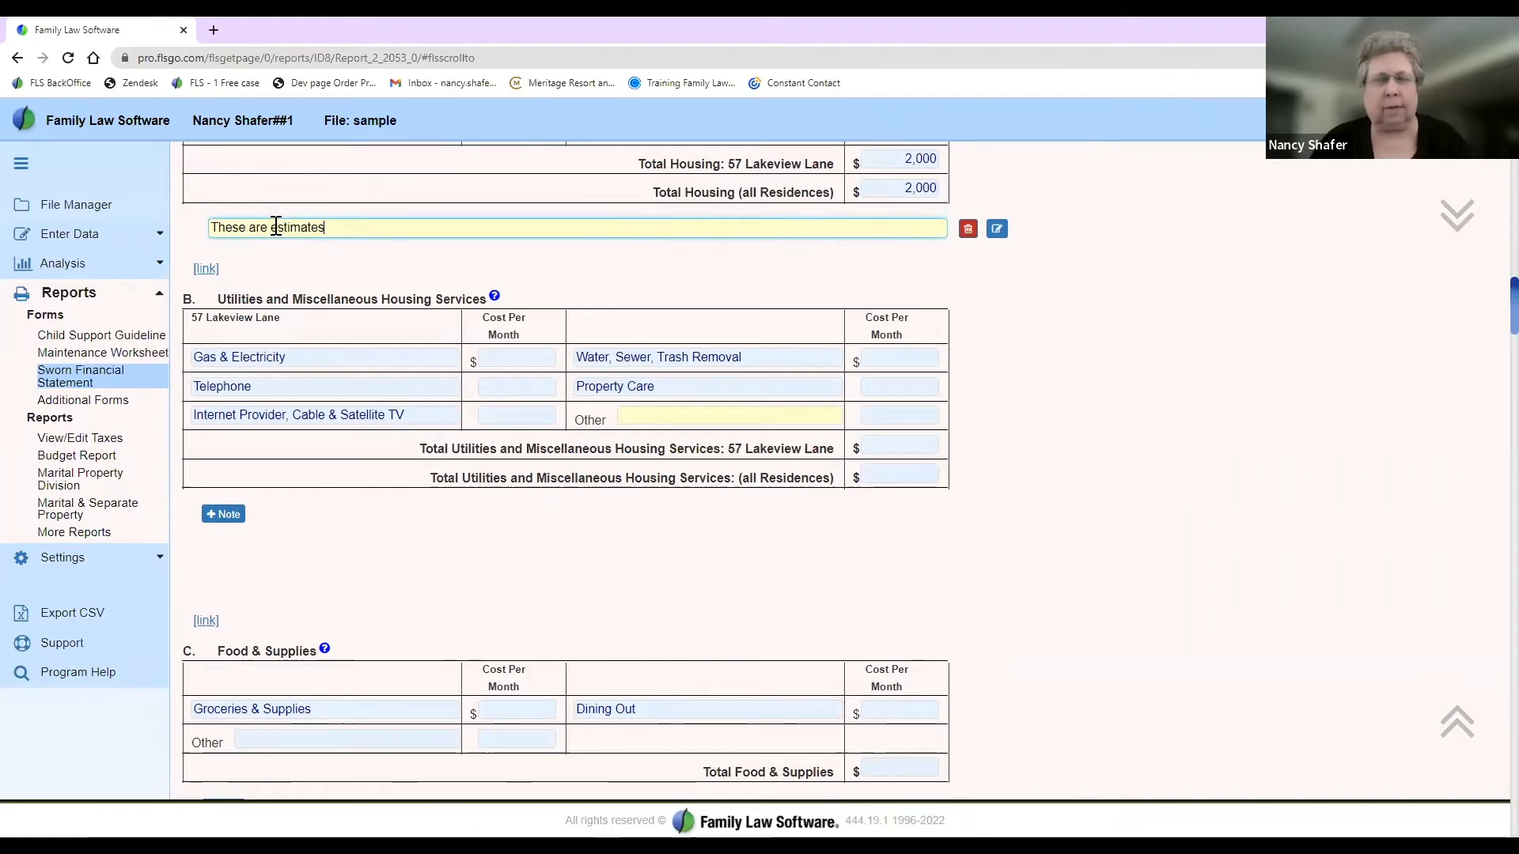
pyautogui.write('no')
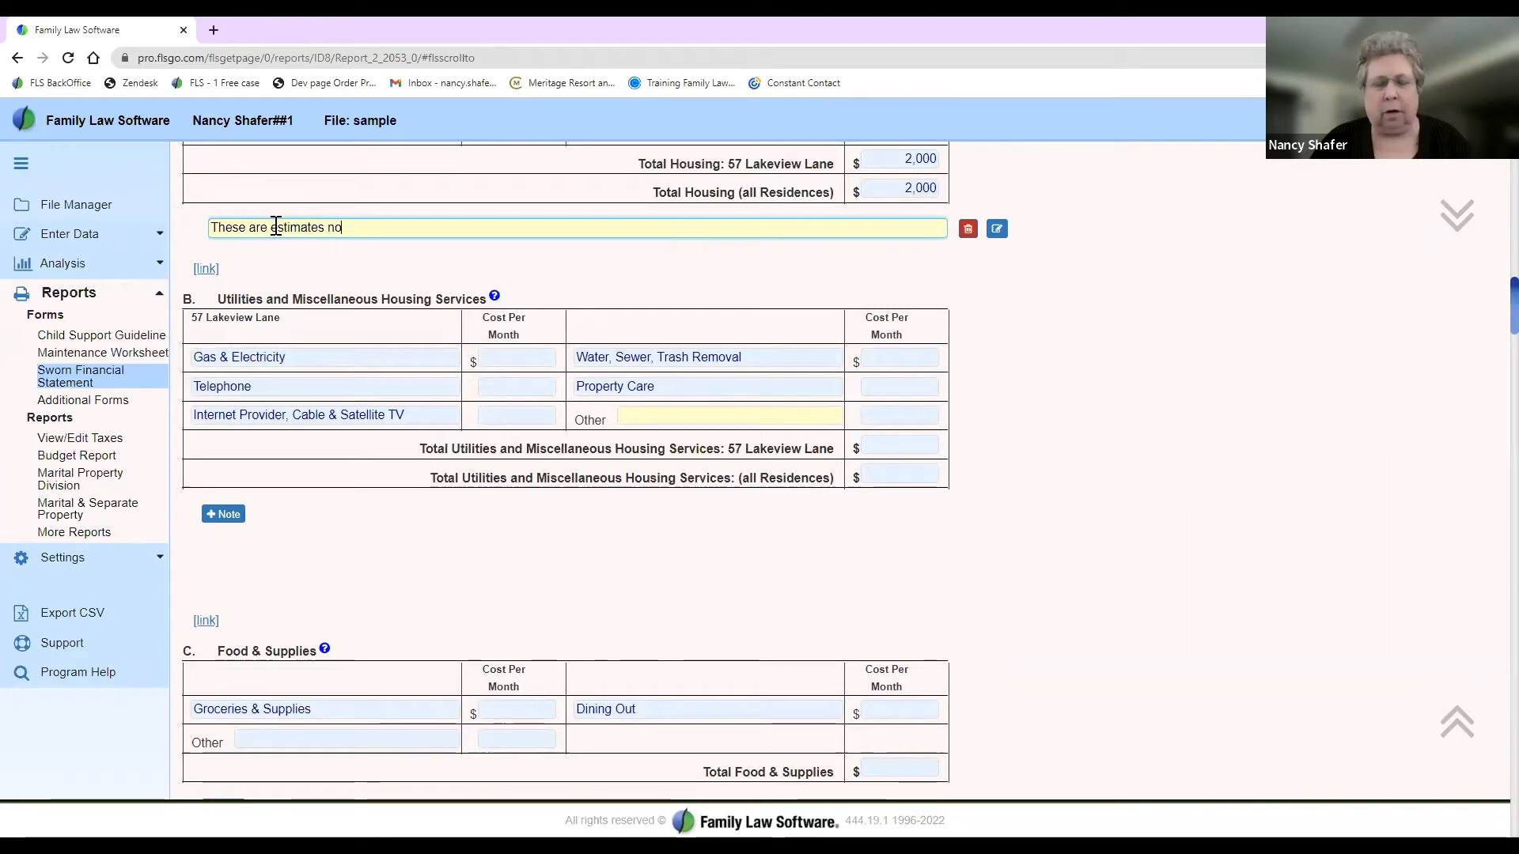
pyautogui.write(' documen')
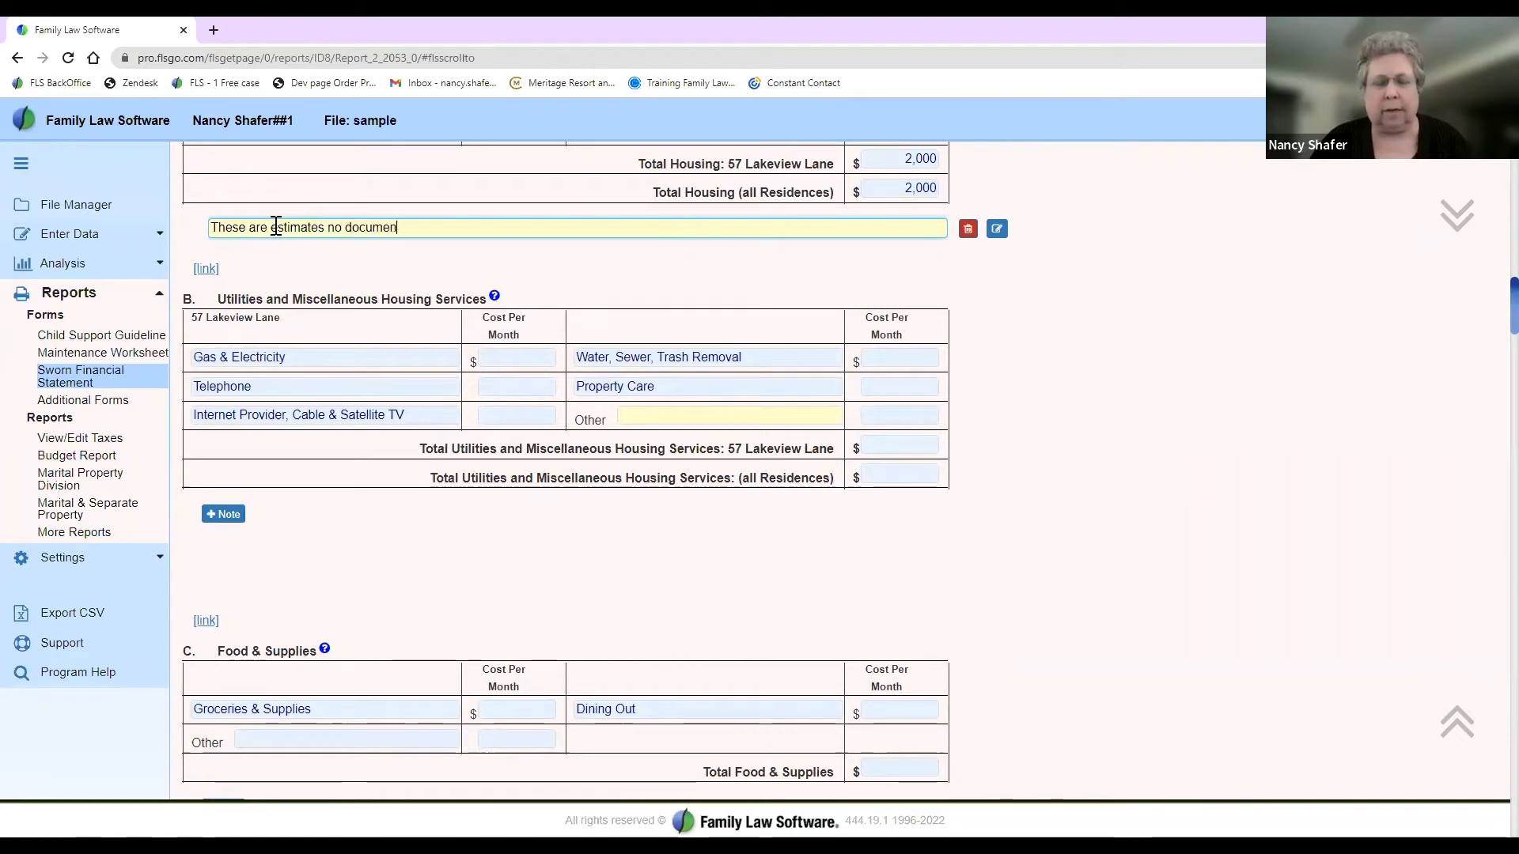
pyautogui.write('tation in')
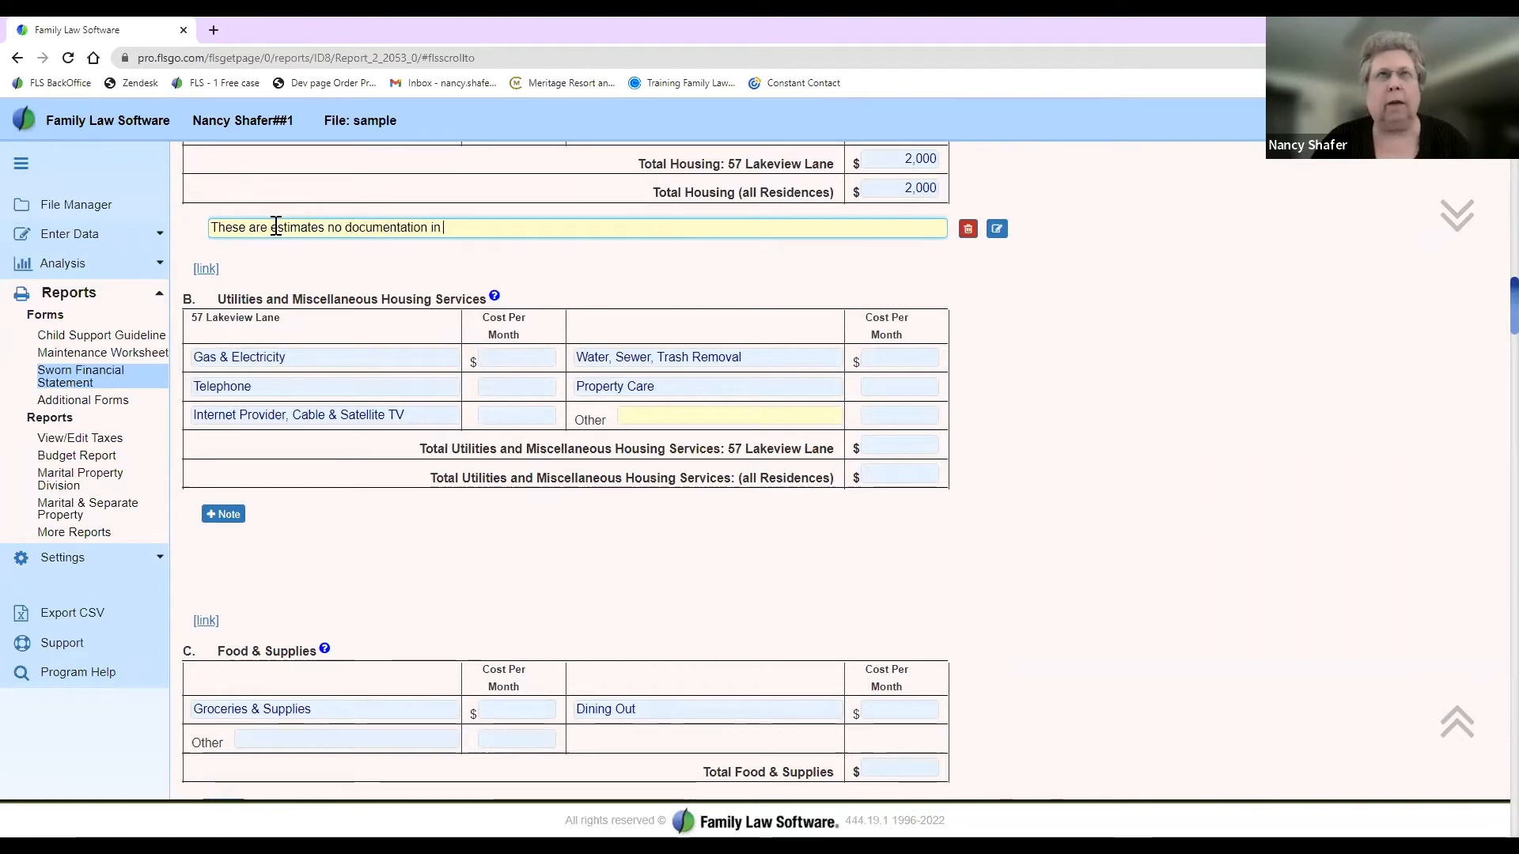
pyautogui.write(" Petitioner's ")
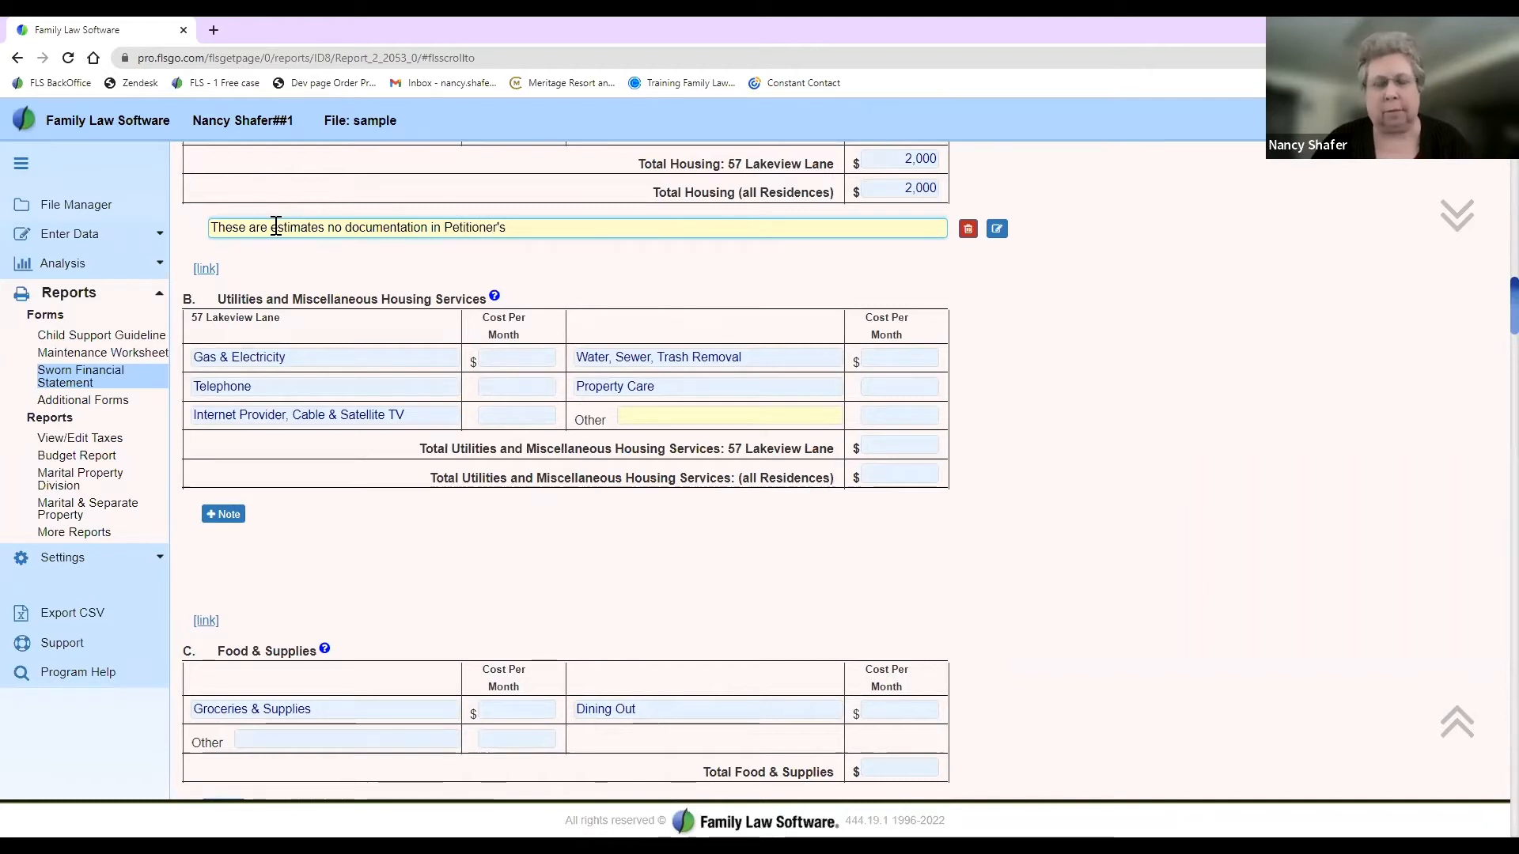
pyautogui.write('possesion')
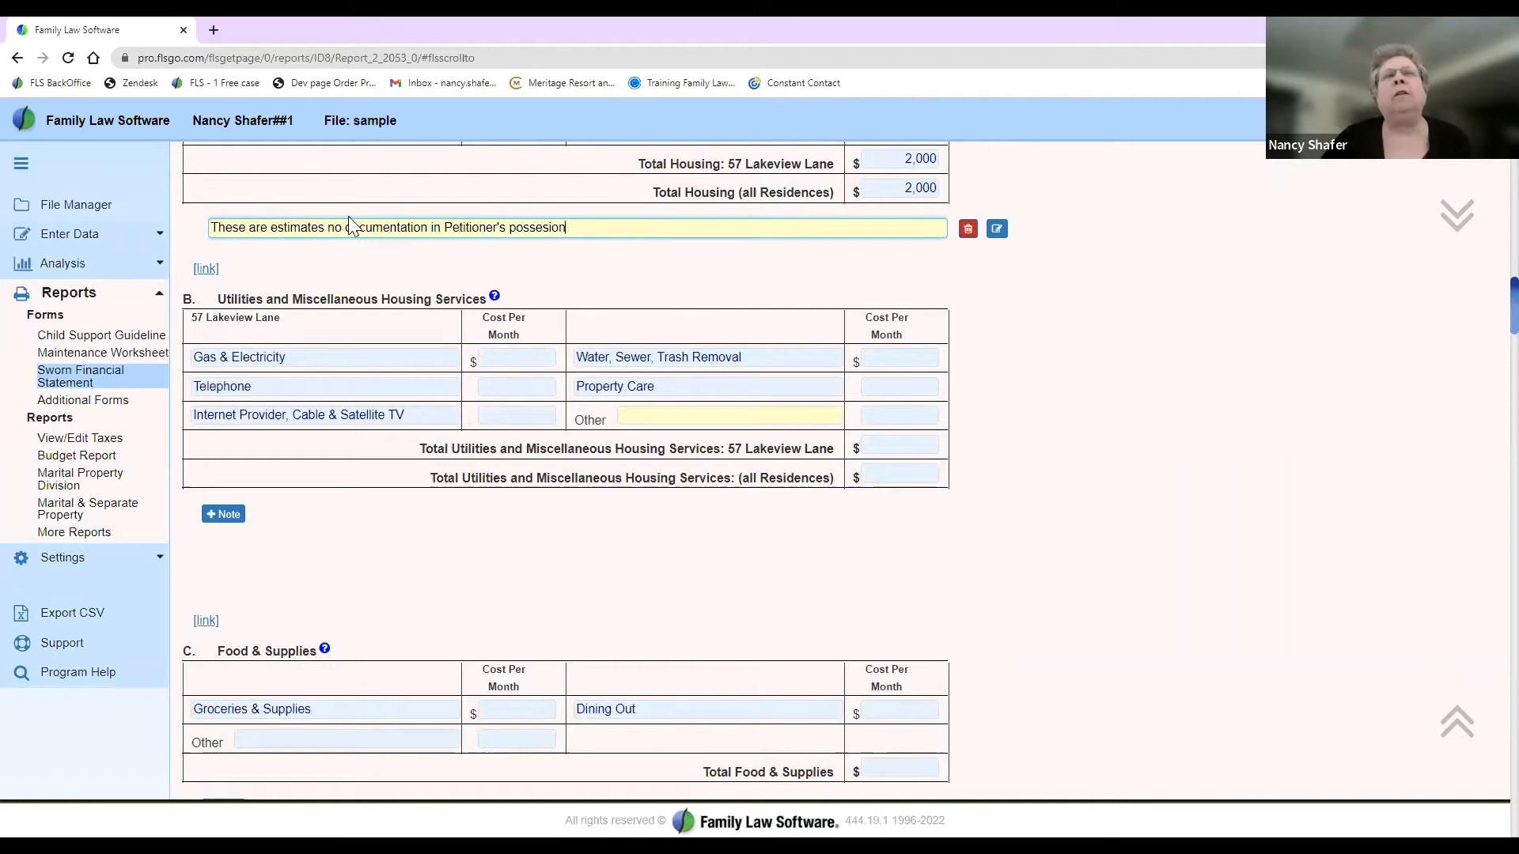
pyautogui.click(548, 229)
pyautogui.write('s')
pyautogui.click(657, 269)
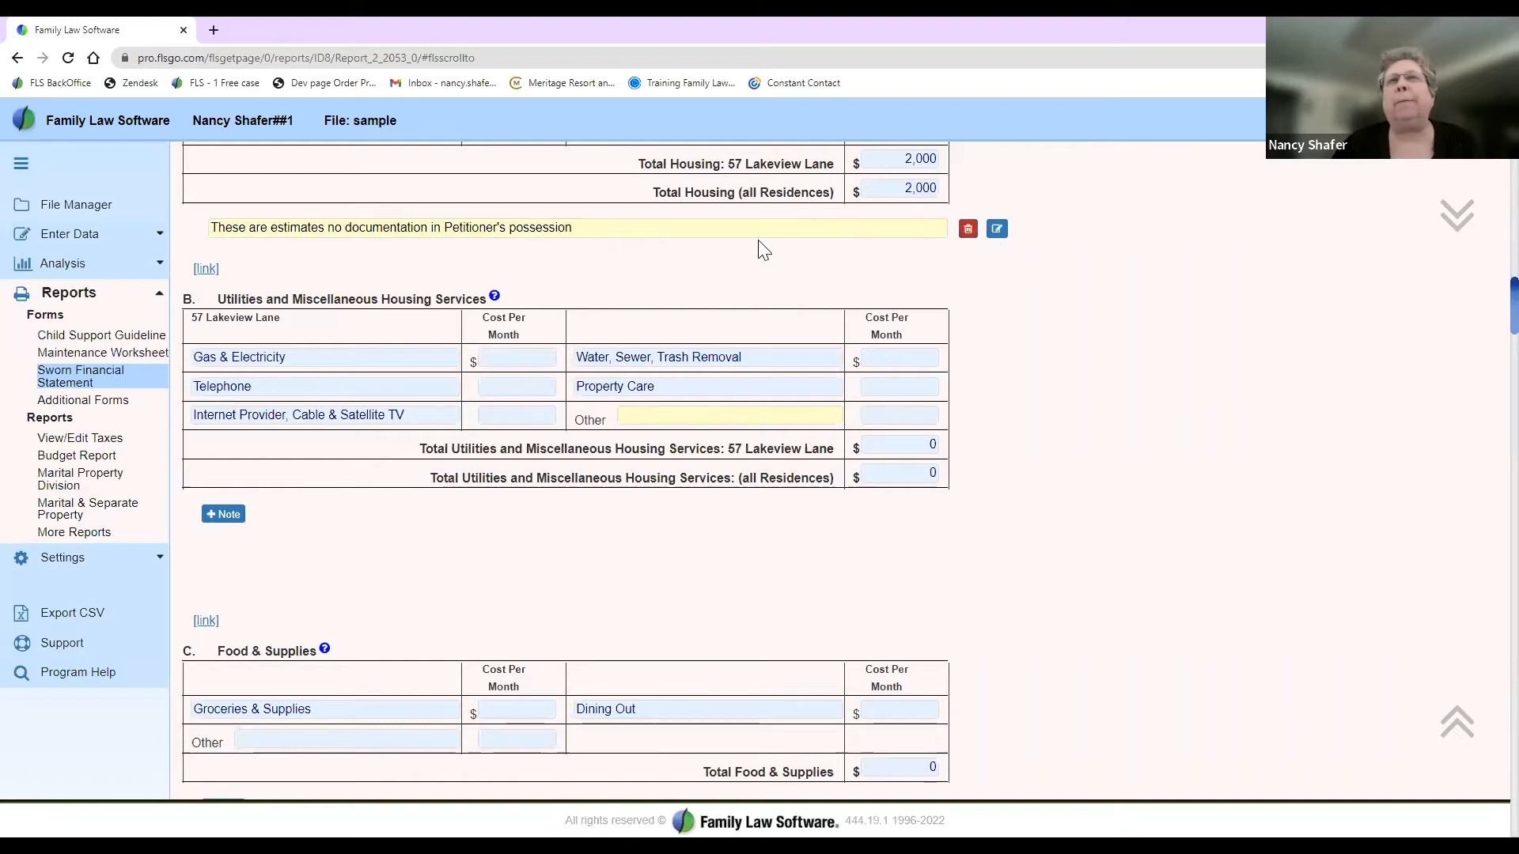
# Step: Make the note below the Housing expenses bold and delete its text
pyautogui.click(997, 231)
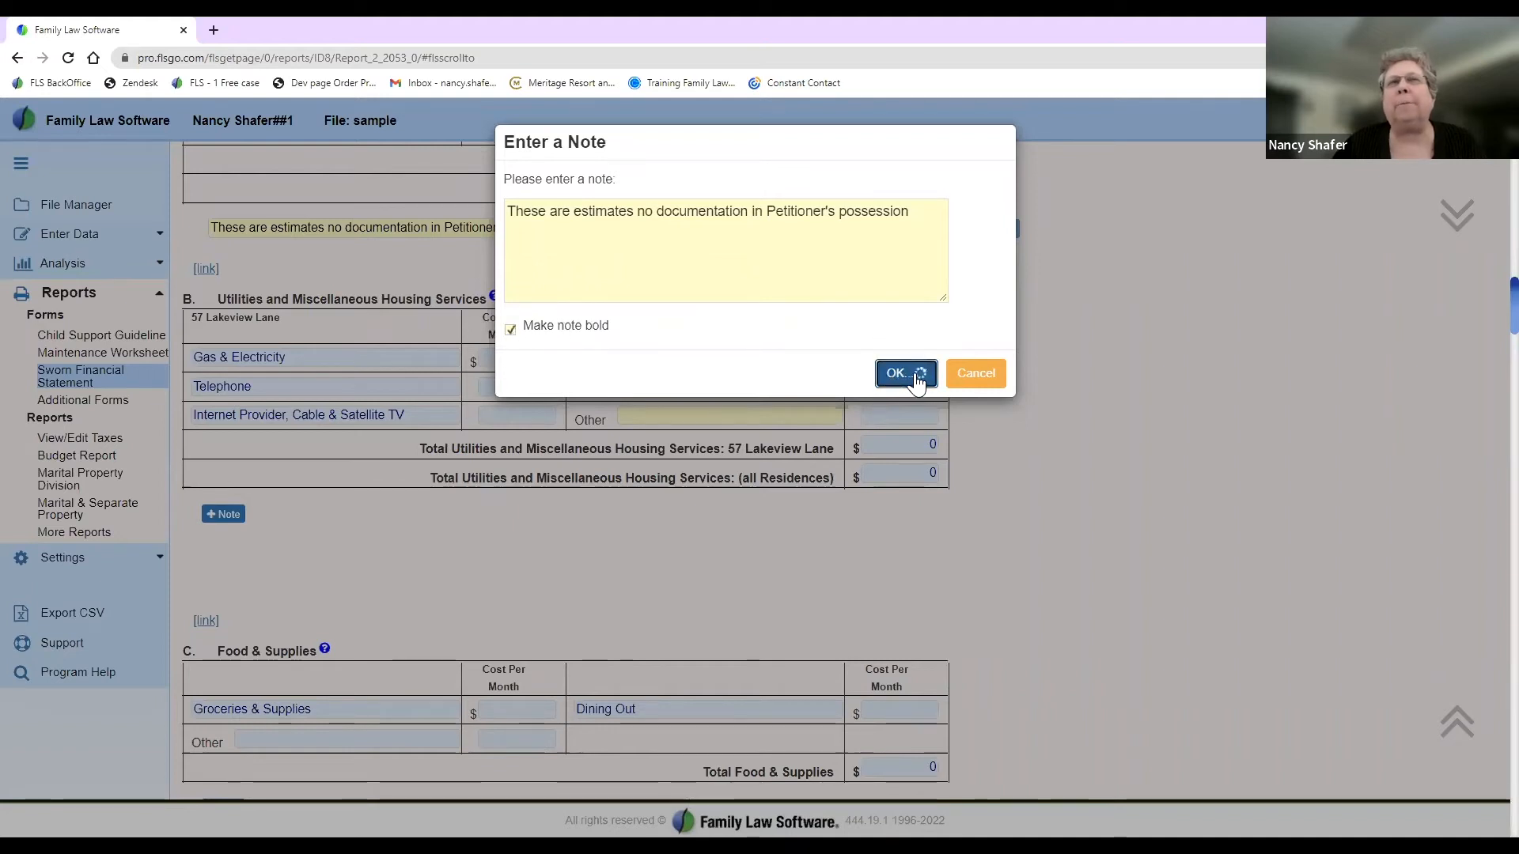
pyautogui.click(916, 375)
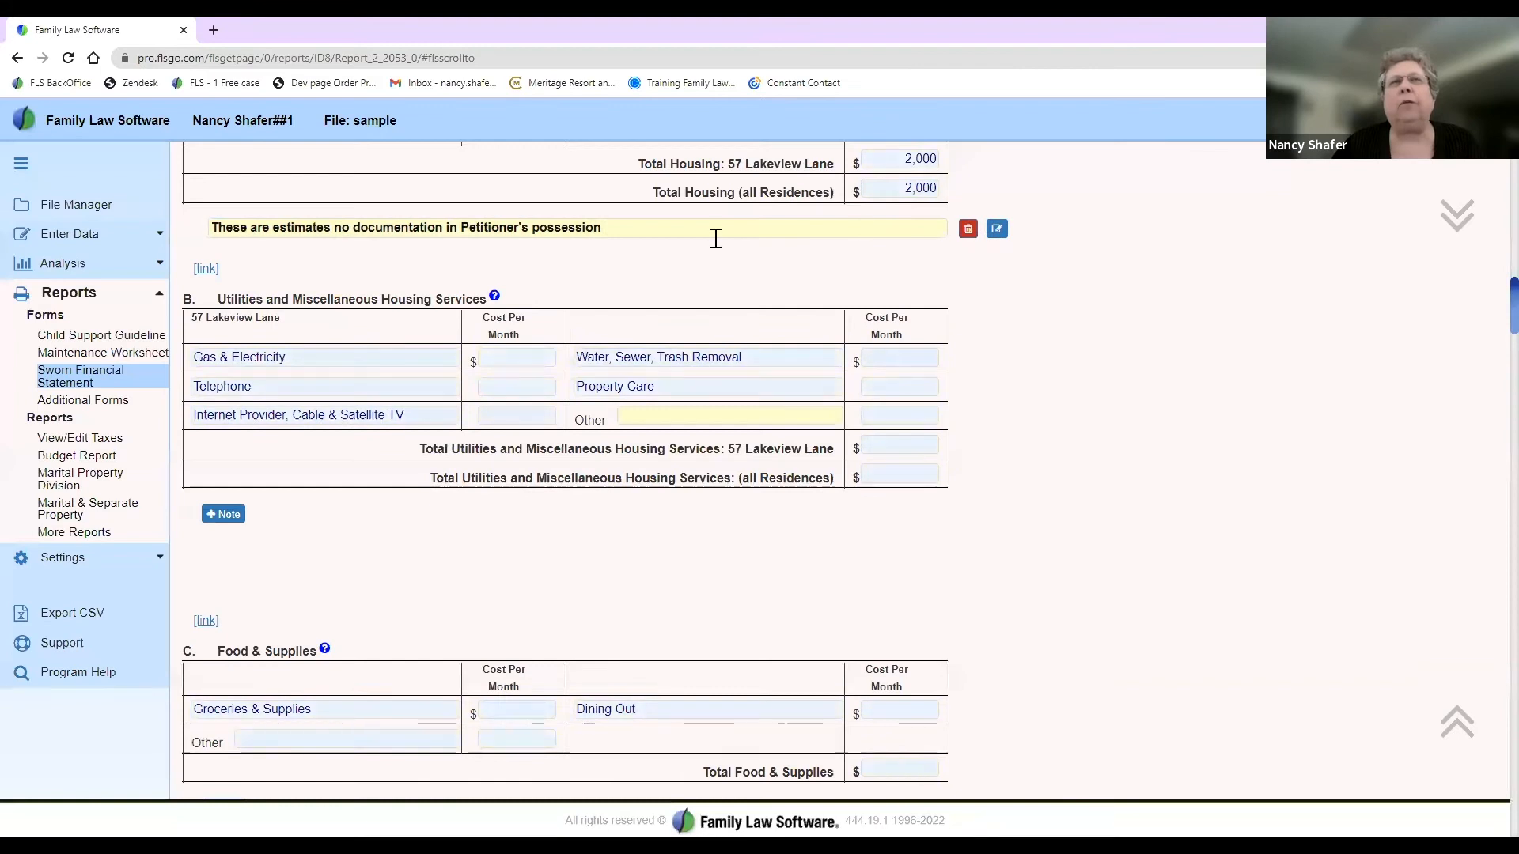
pyautogui.click(967, 232)
pyautogui.click(918, 224)
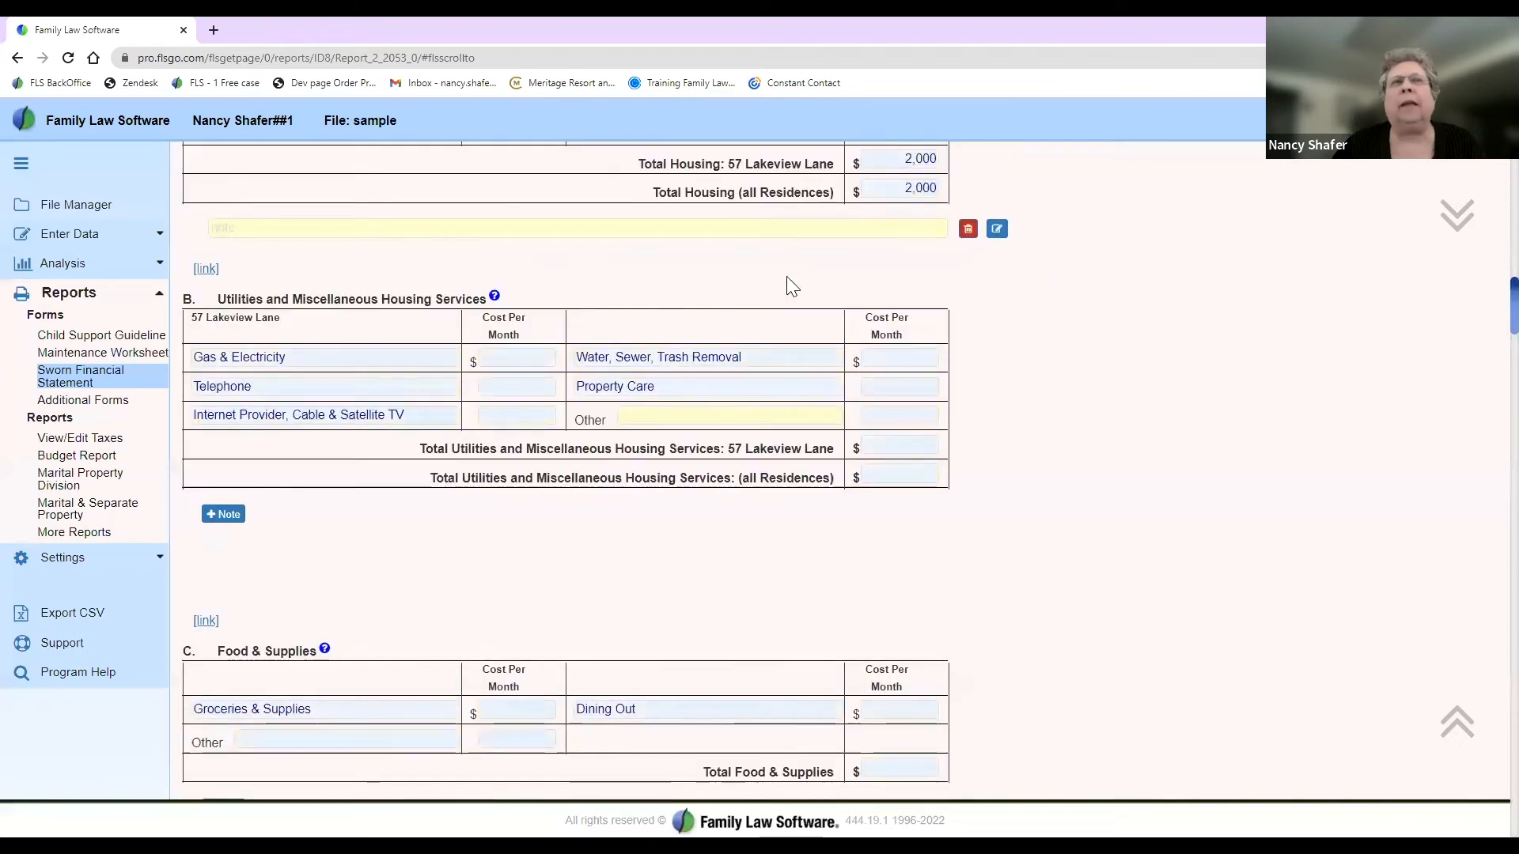
# Step: Open the Assets & Debts data entry and expand the Cash, Bank Accounts, Other Accounts section
pyautogui.scroll(7, 994, 310)
pyautogui.scroll(1, 993, 310)
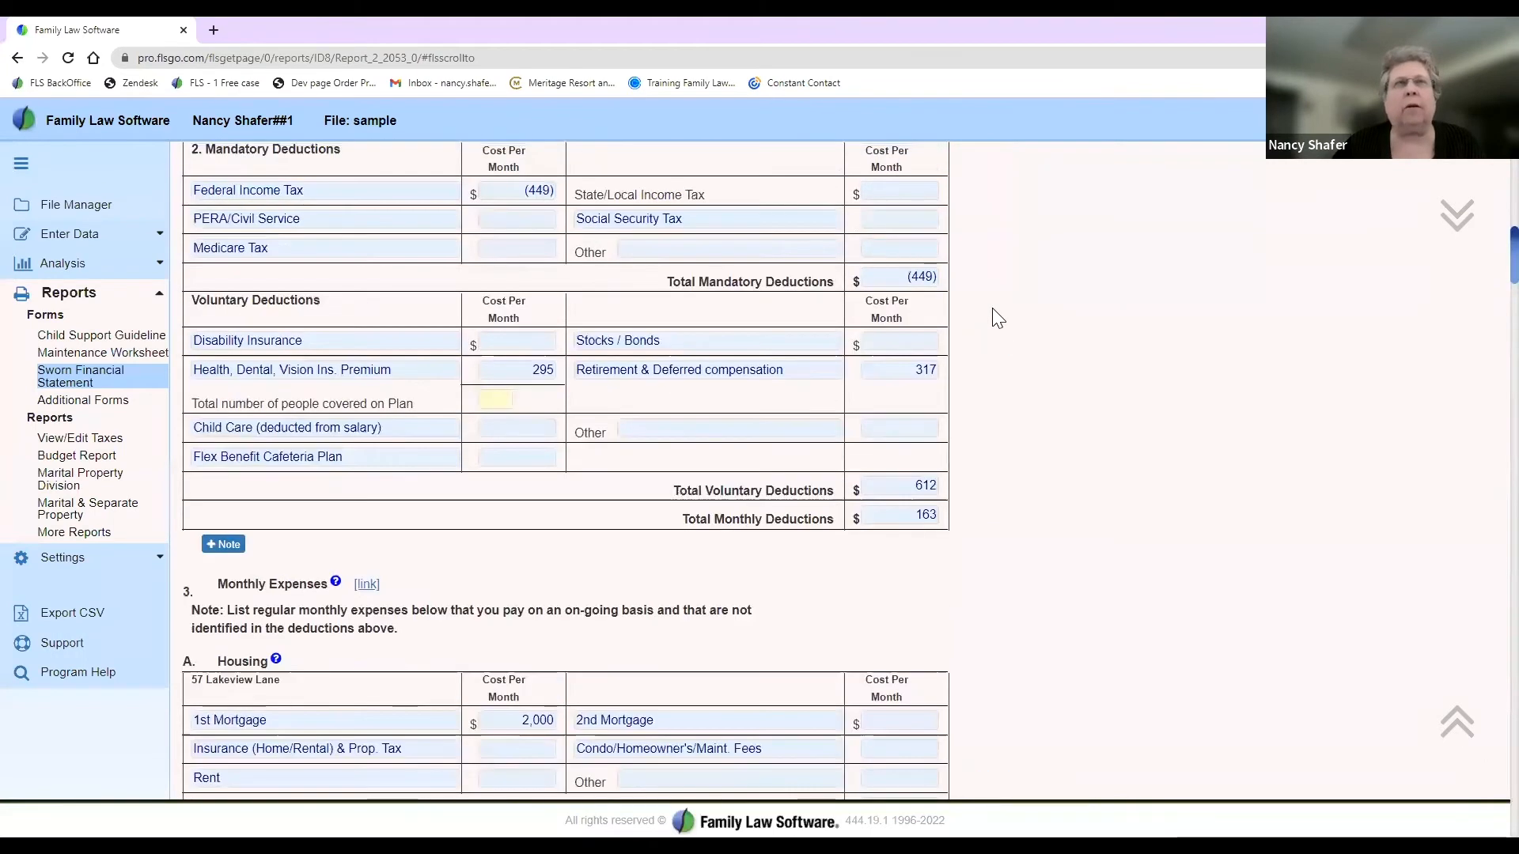
pyautogui.scroll(6, 994, 310)
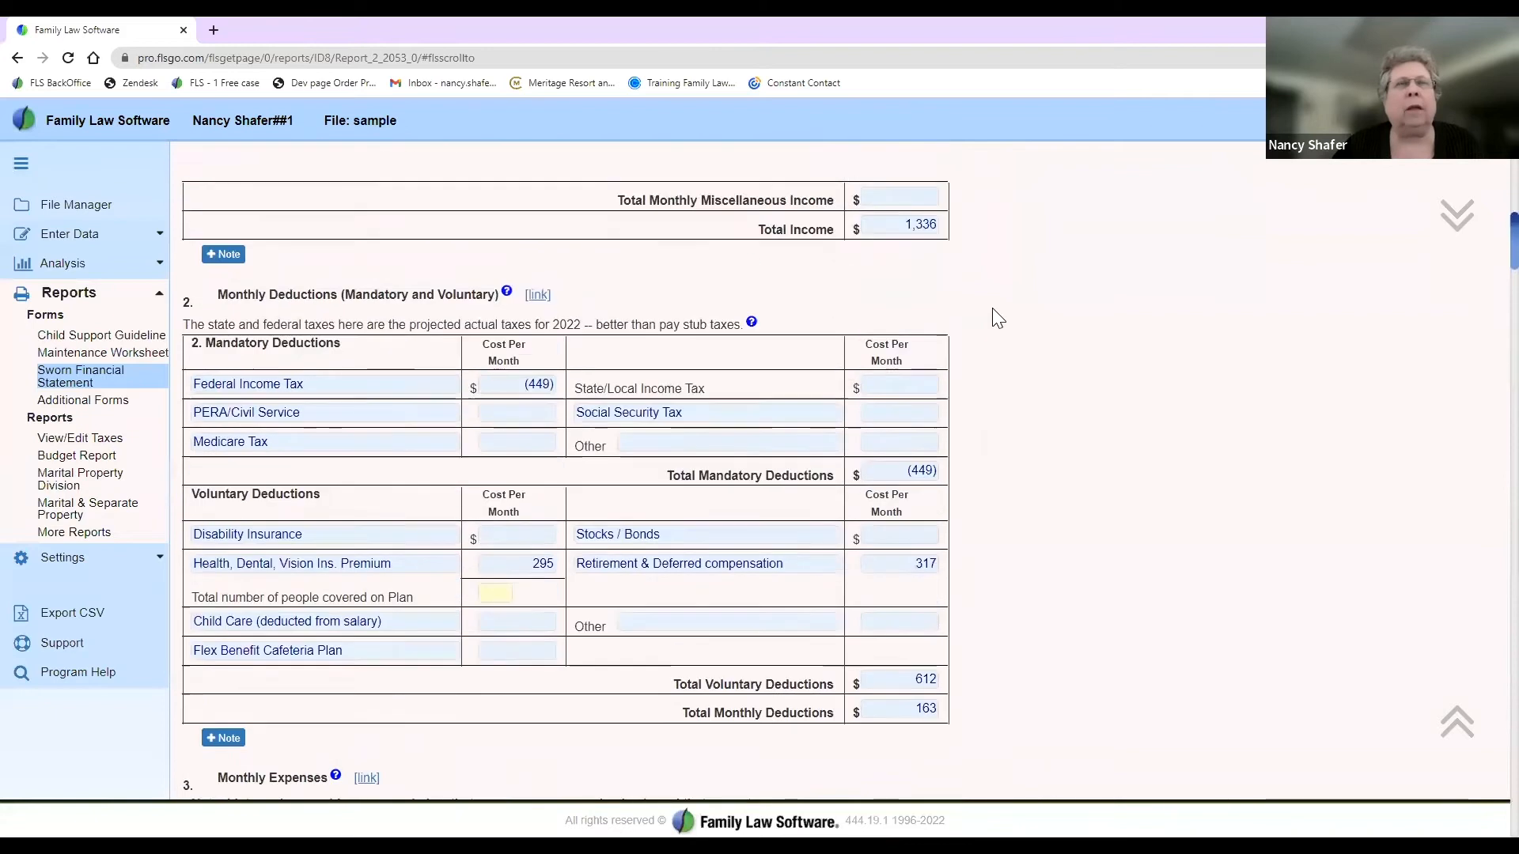
pyautogui.scroll(13, 997, 317)
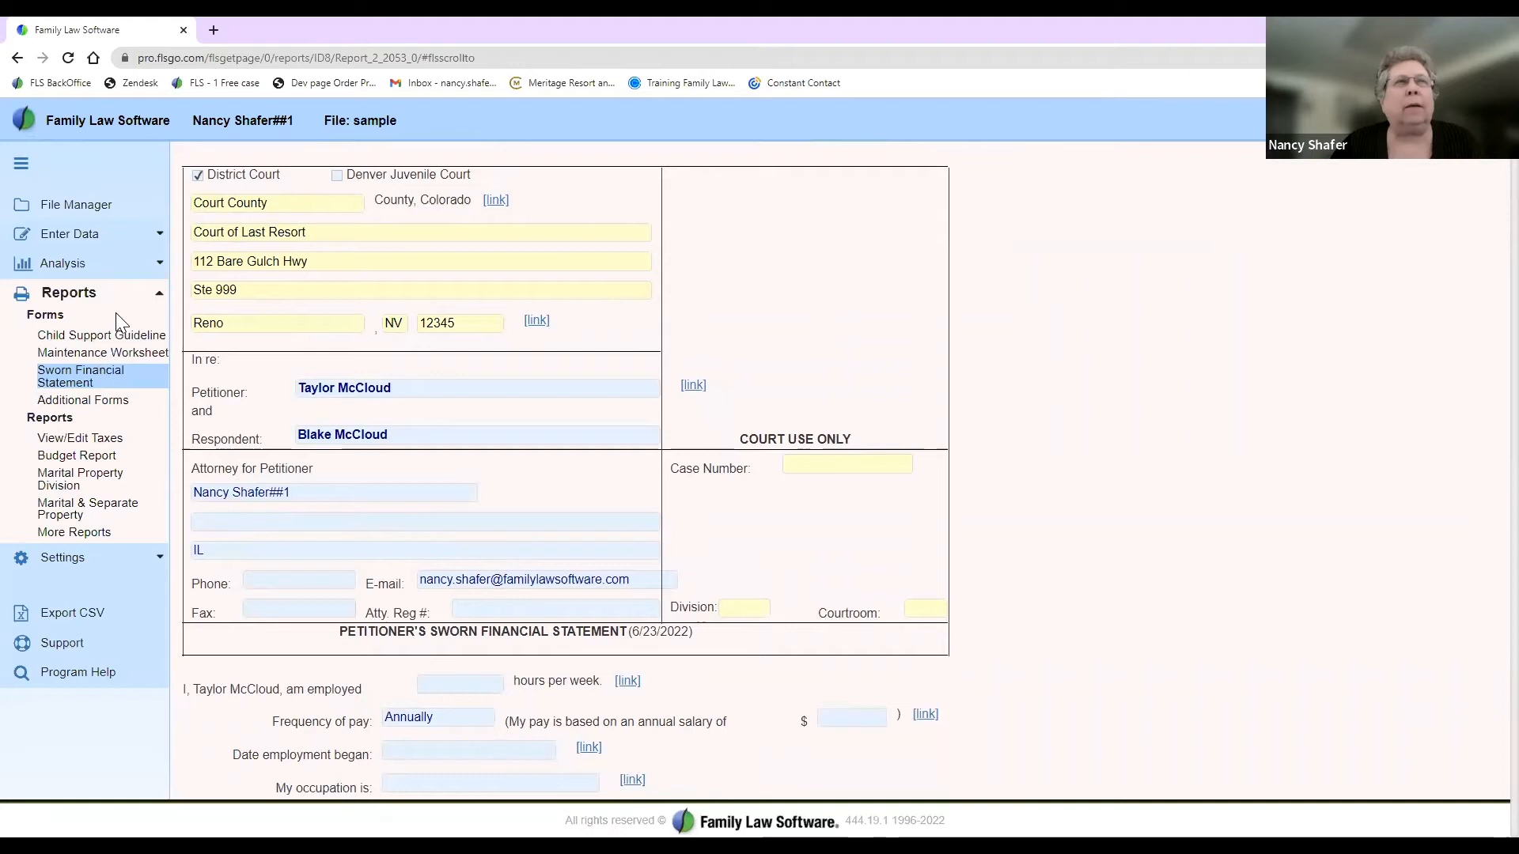
pyautogui.click(73, 237)
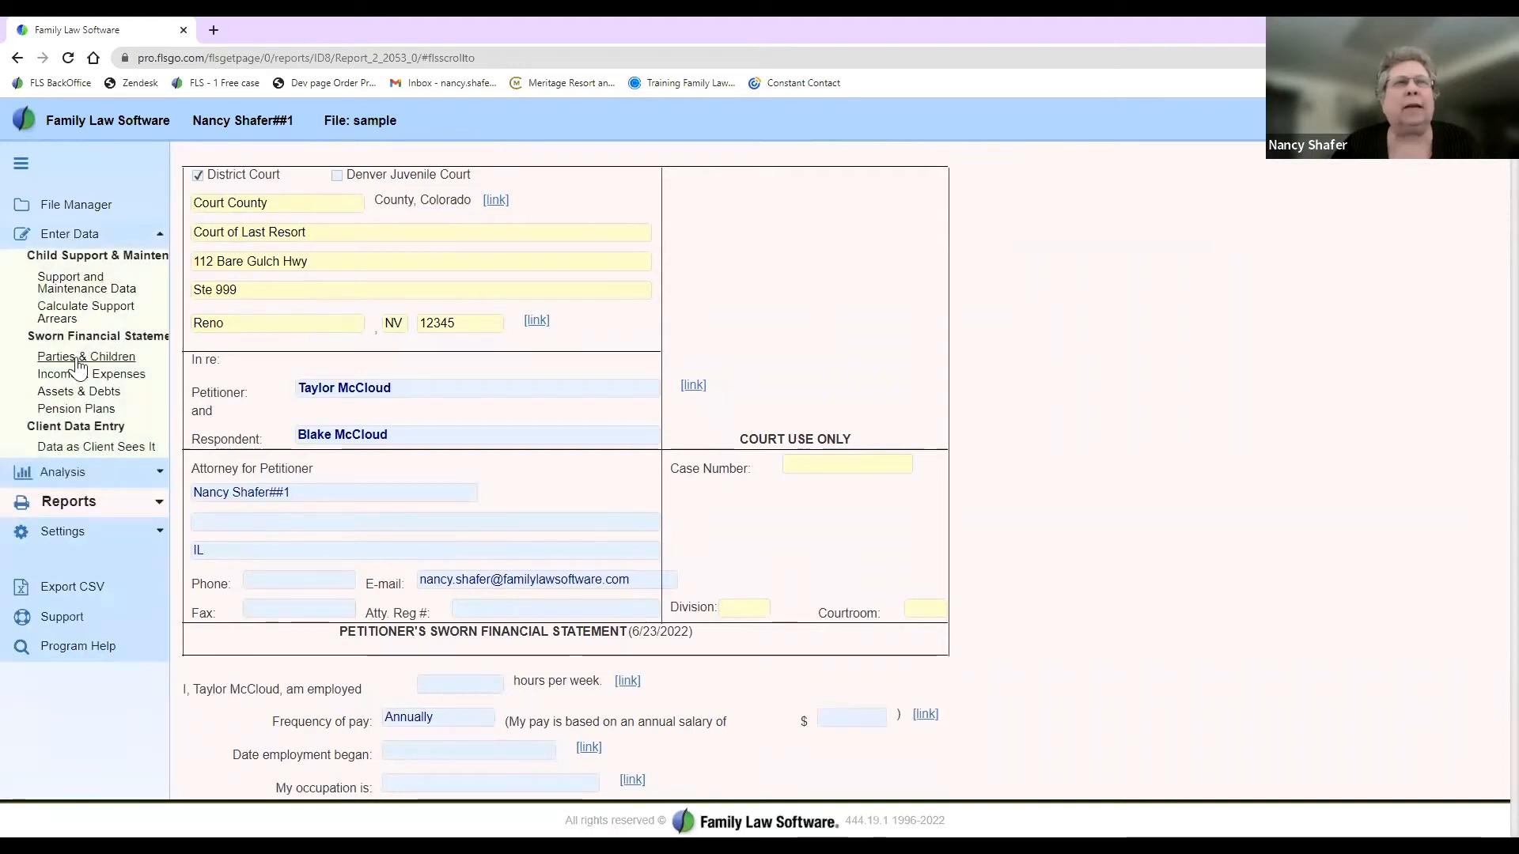
pyautogui.click(76, 392)
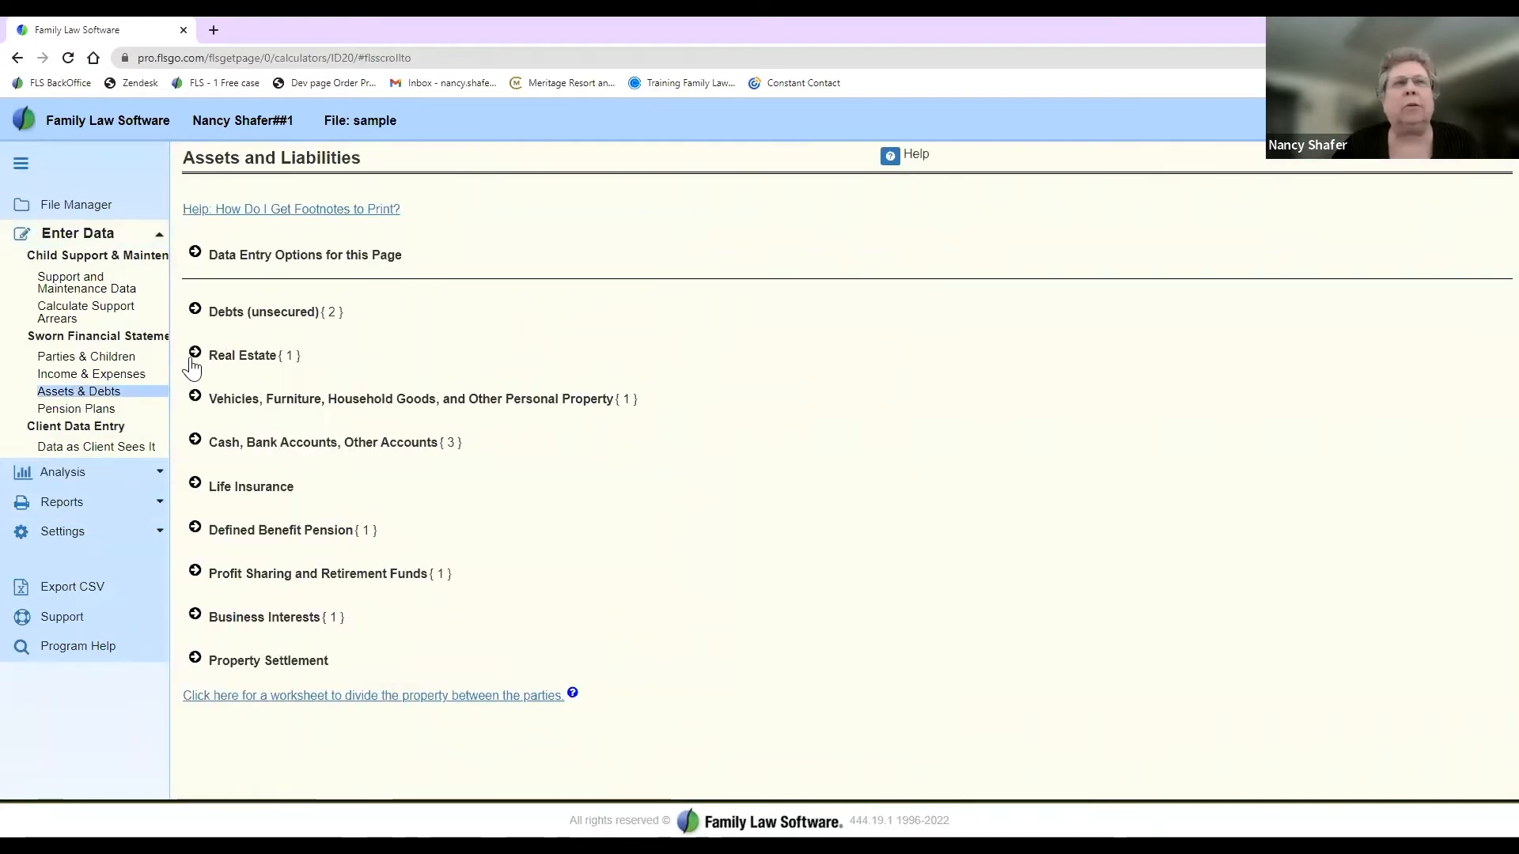
pyautogui.click(197, 447)
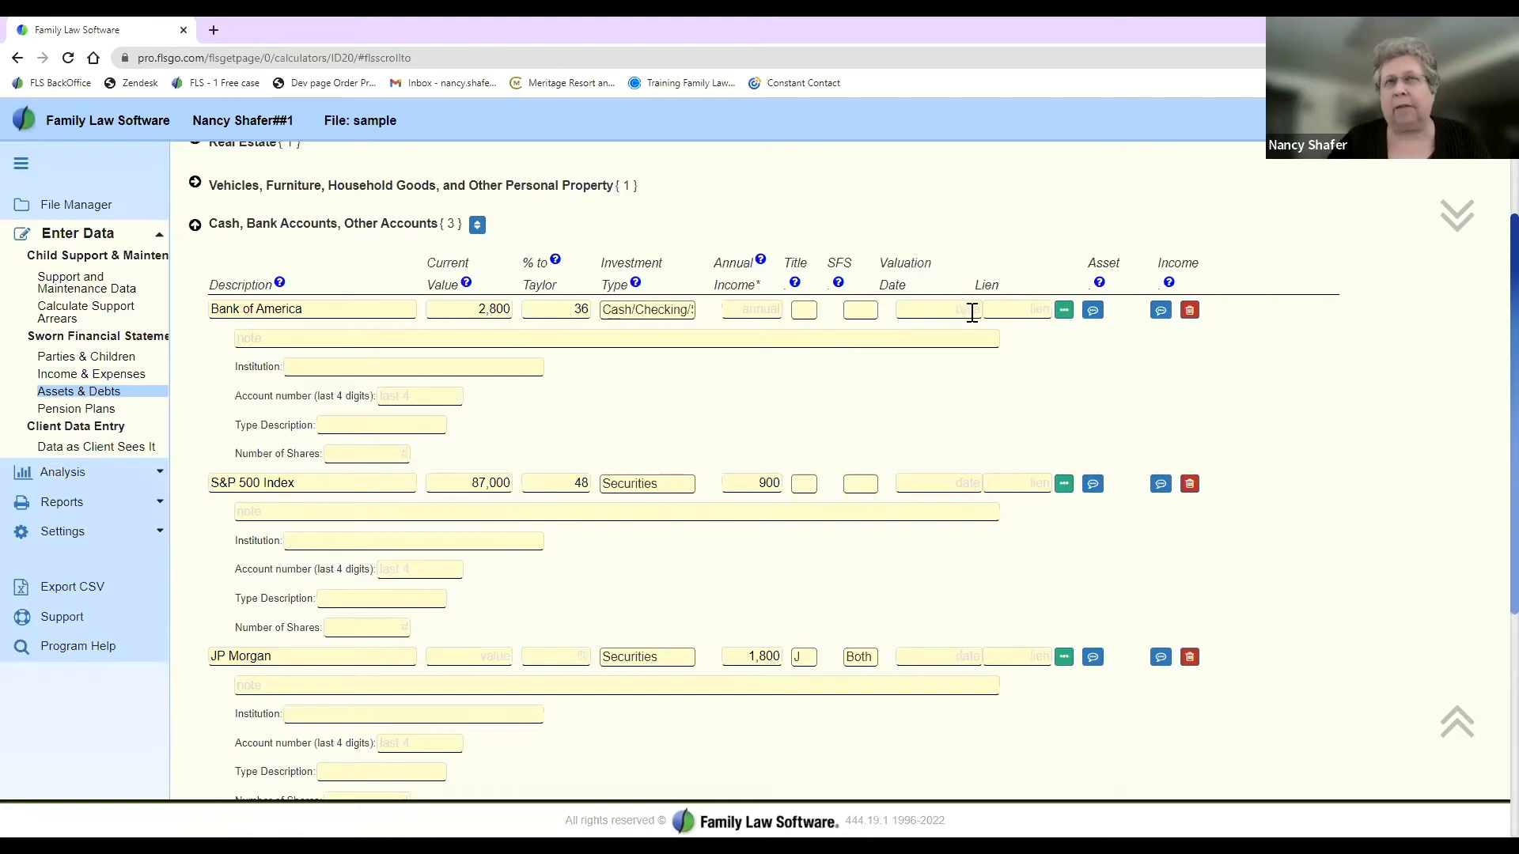
# Step: Add the asset footnote "dv ; Iyy984yrIFHCZV KZ B." to the Bank of America account and mark the entry as estimated
pyautogui.click(1094, 315)
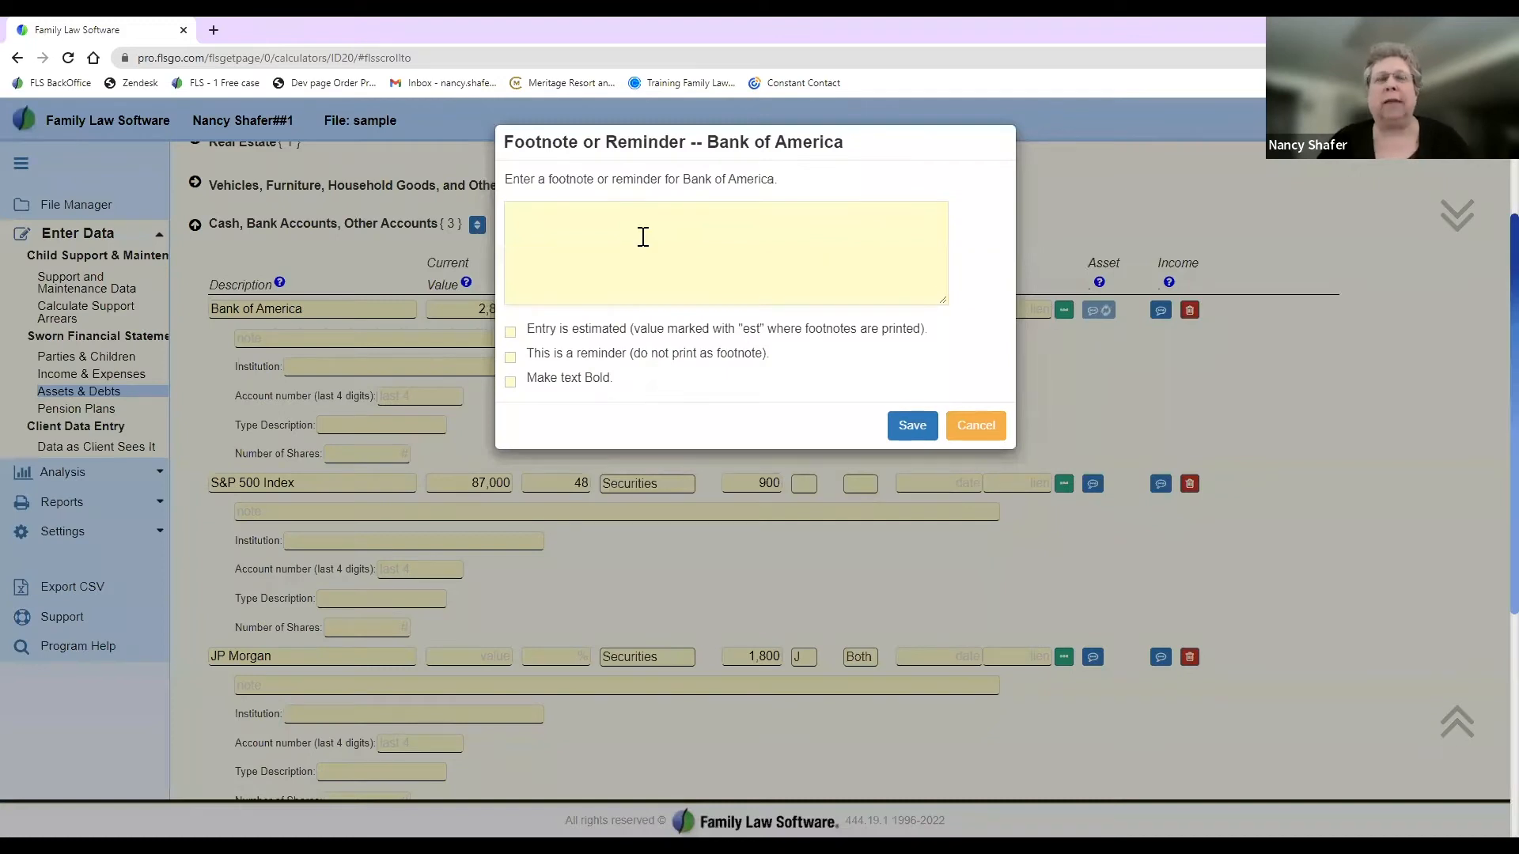
pyautogui.click(643, 237)
pyautogui.write('dv ; Iyy984yrIFHCZV KZ B.')
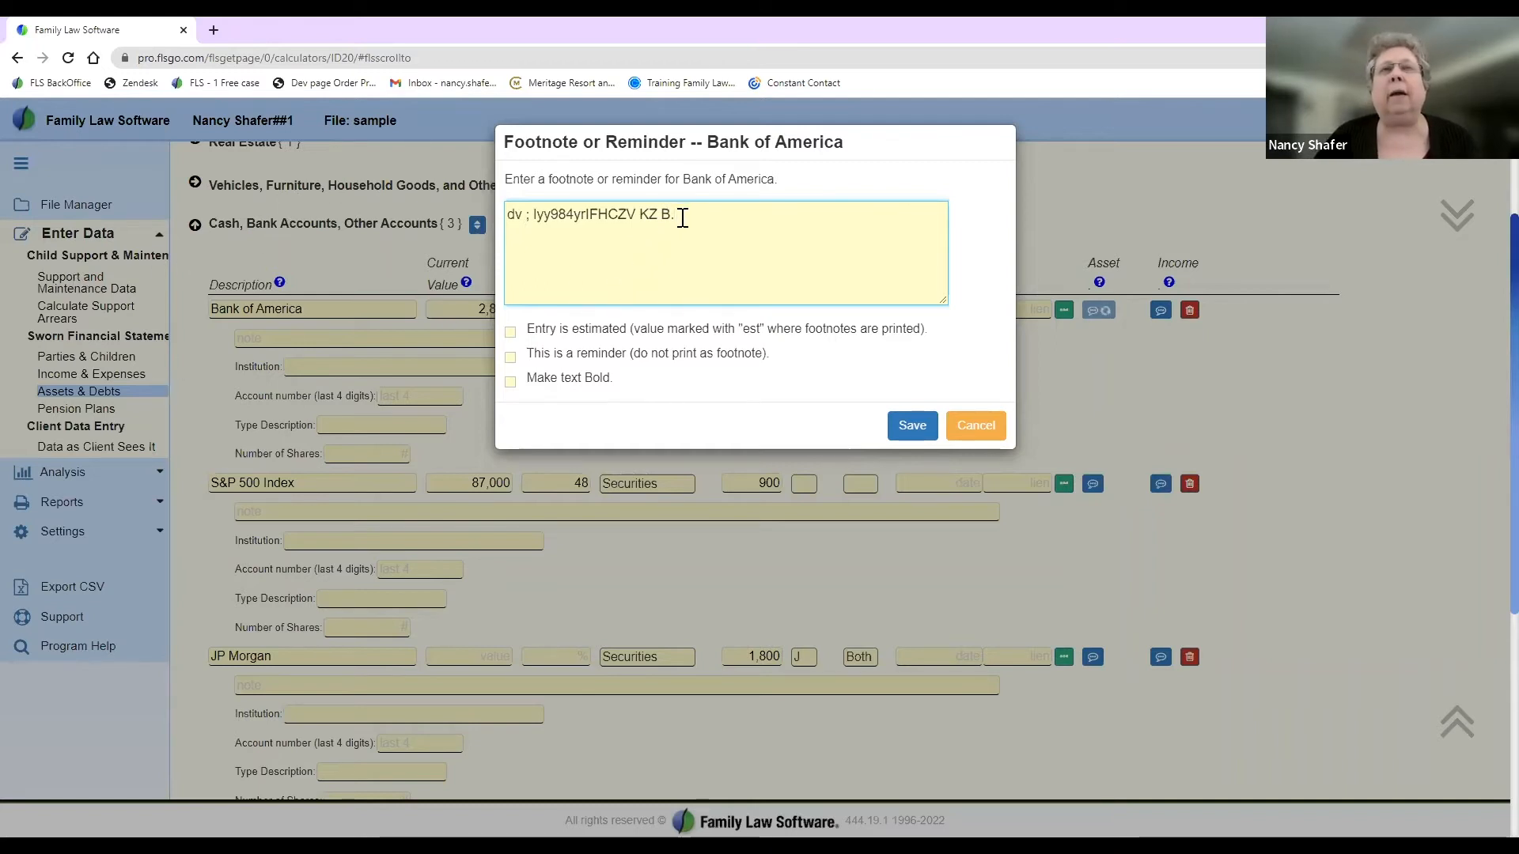
pyautogui.click(512, 334)
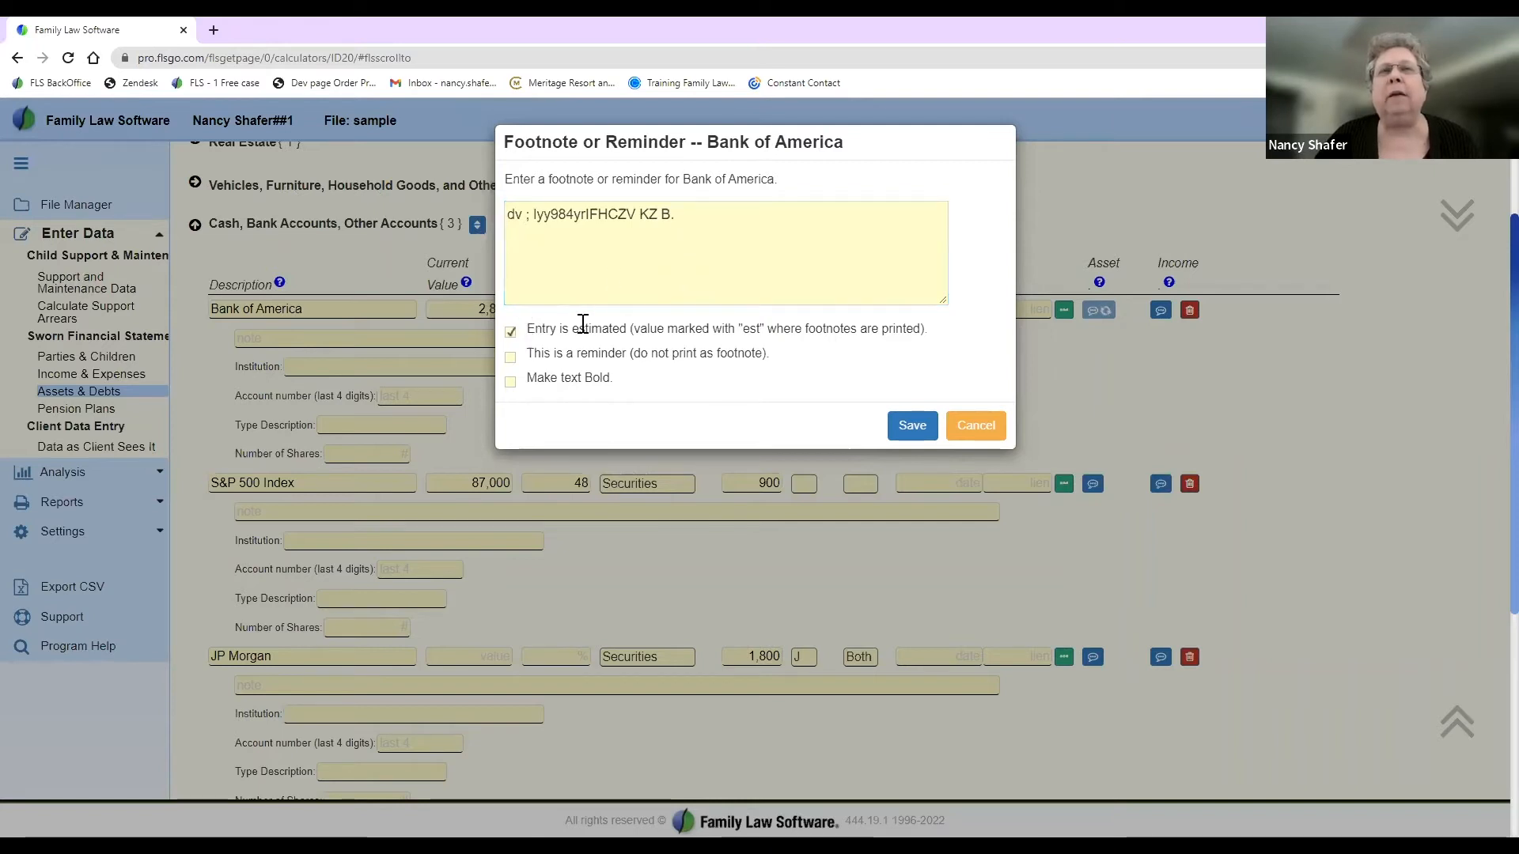
pyautogui.moveTo(728, 330); pyautogui.dragTo(840, 326)
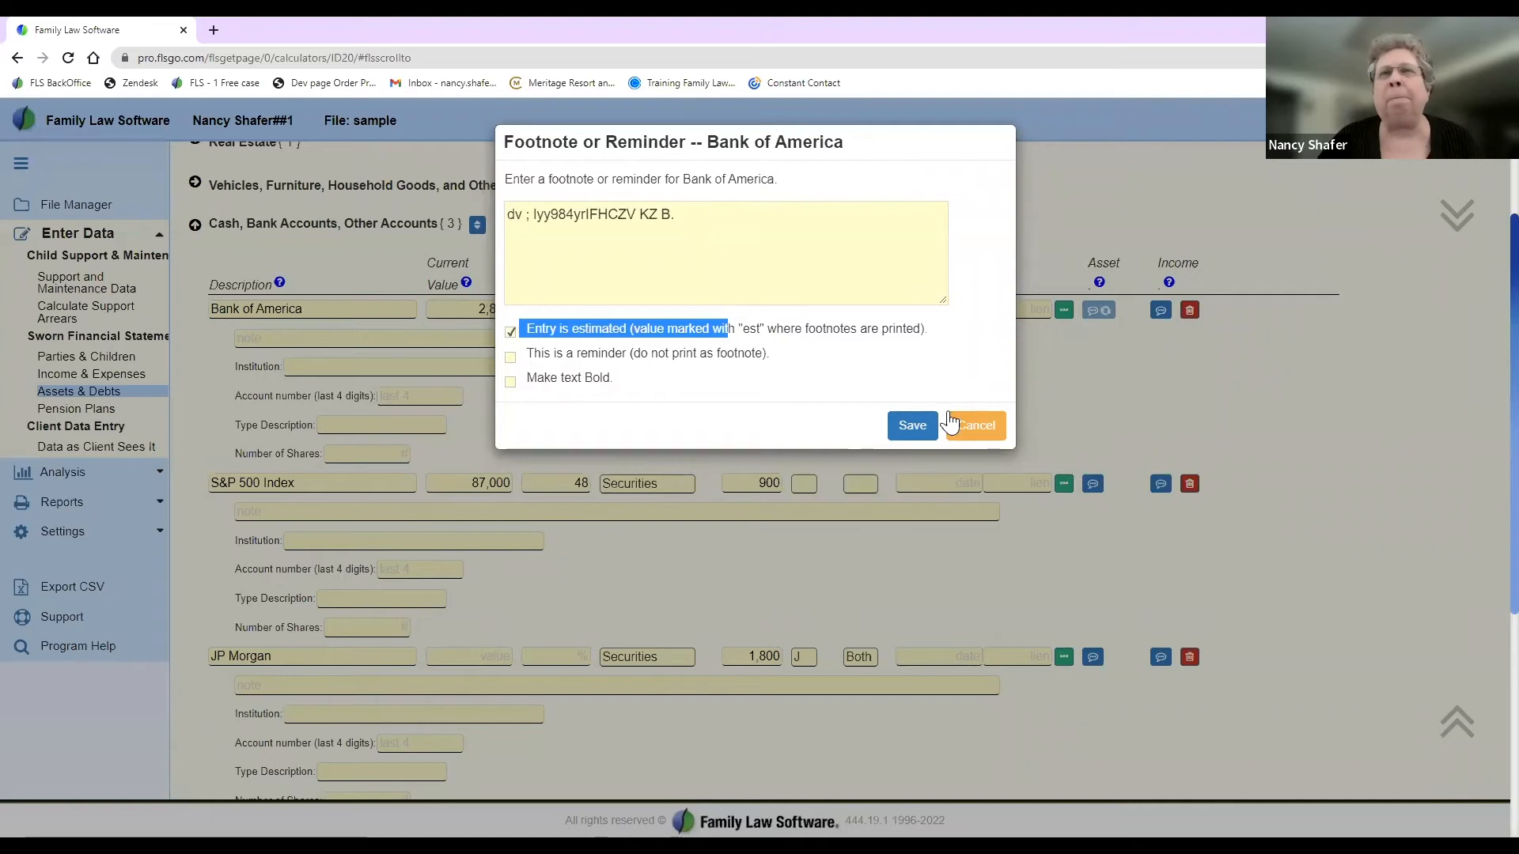
pyautogui.rightClick(767, 388)
# Step: Append "dOUBLE CHECK THIS" to the Bank of America footnote, mark it as a reminder that does not print, and save it
pyautogui.click(716, 215)
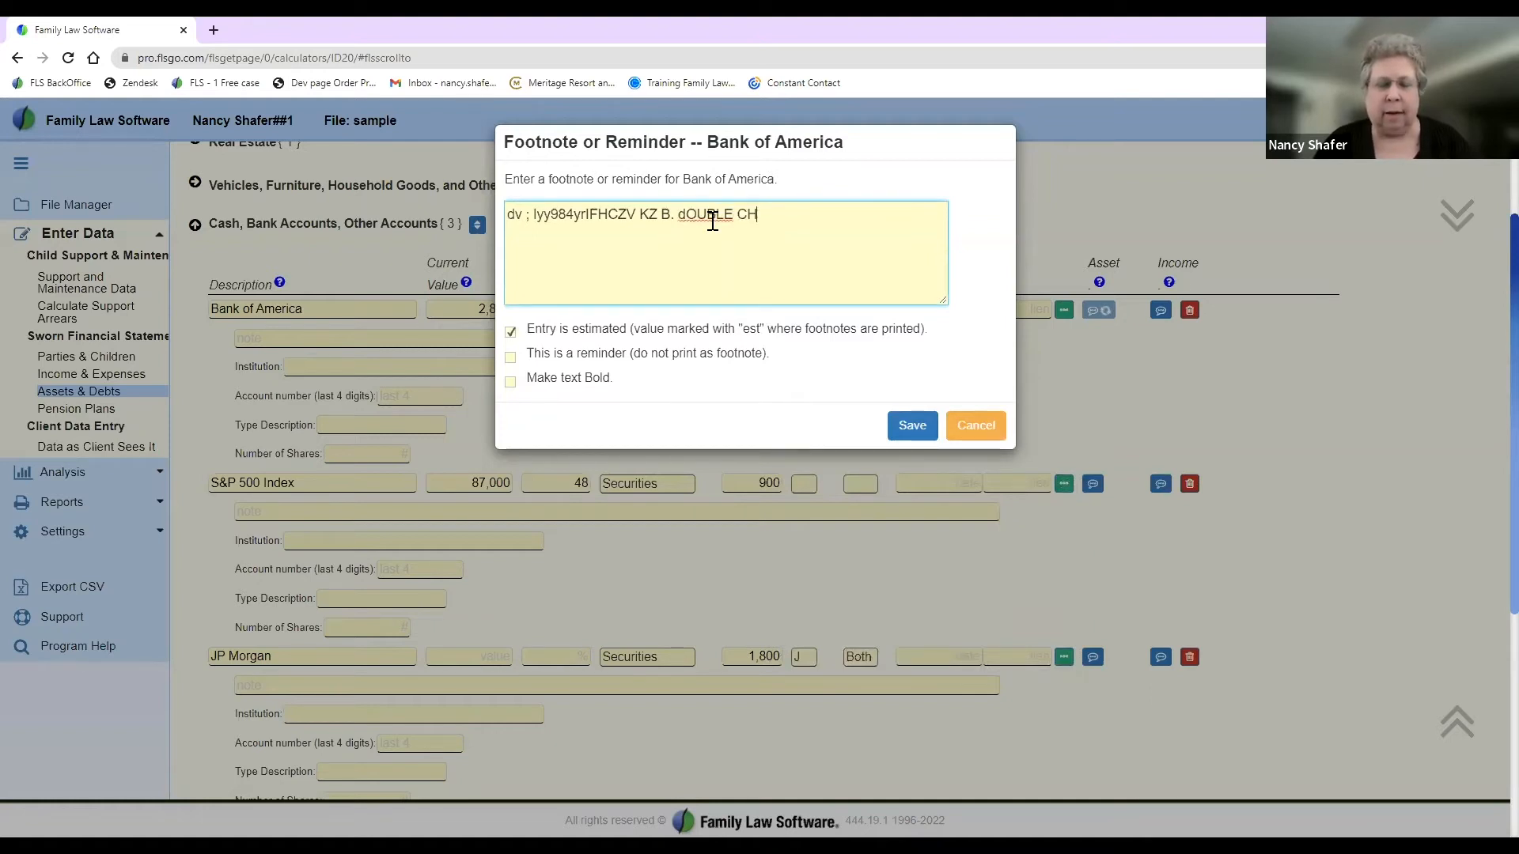
pyautogui.write('dOUBLE CHECK THIS')
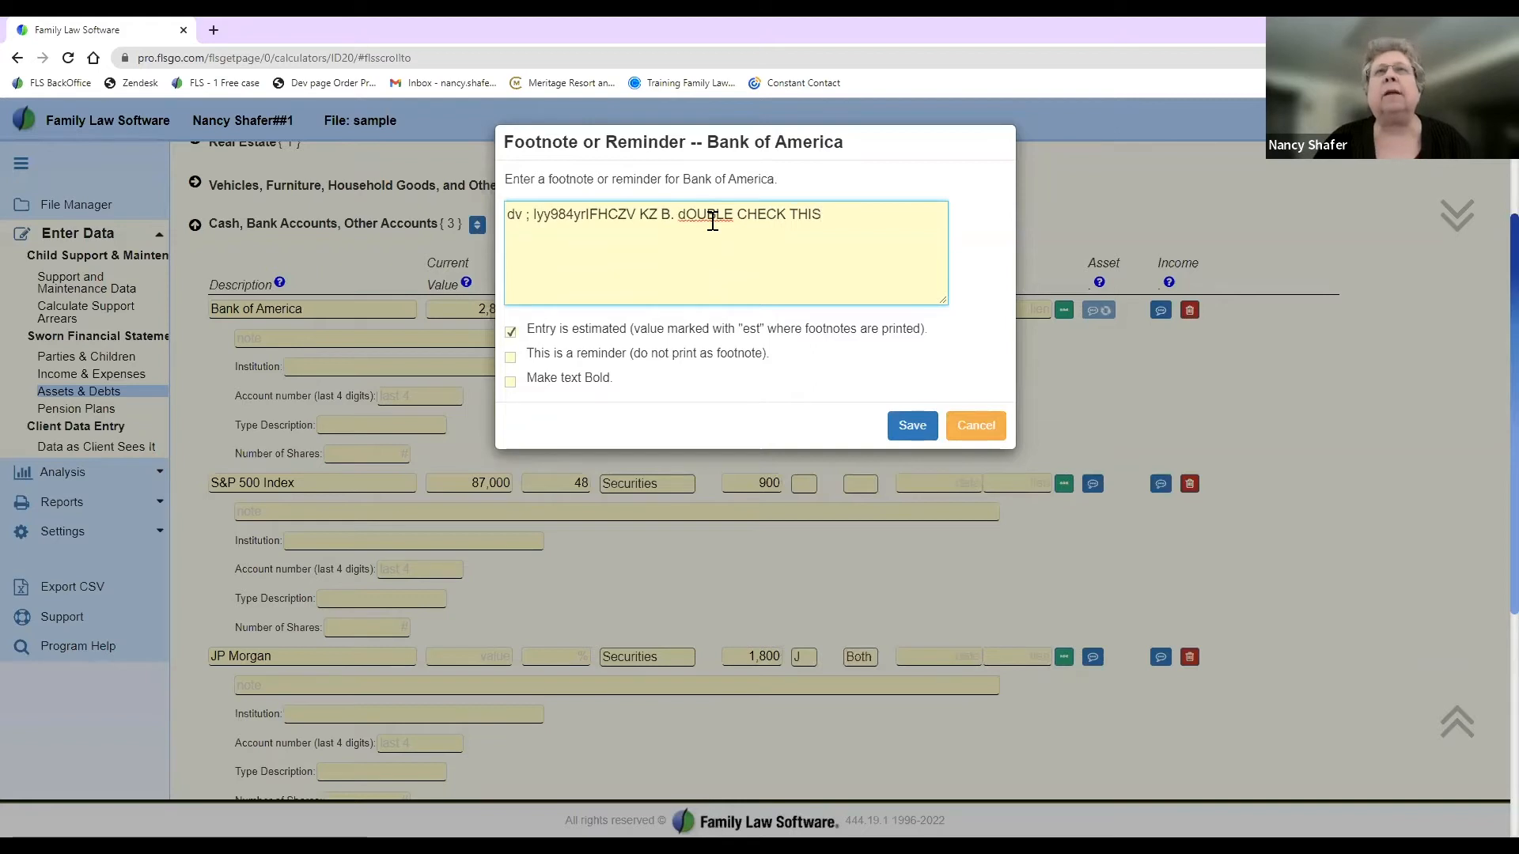
pyautogui.click(511, 359)
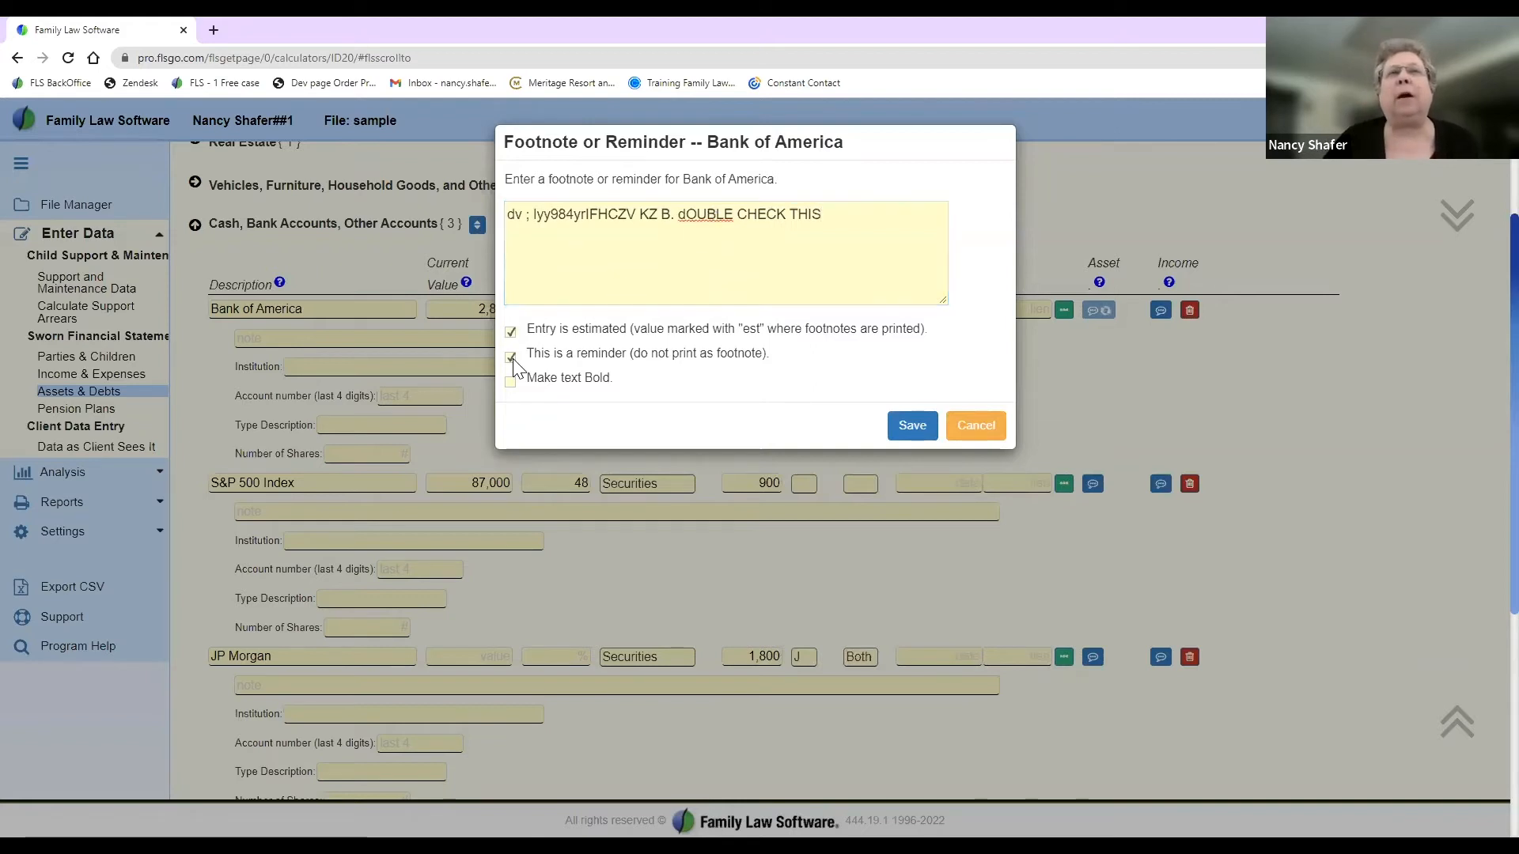
pyautogui.click(914, 428)
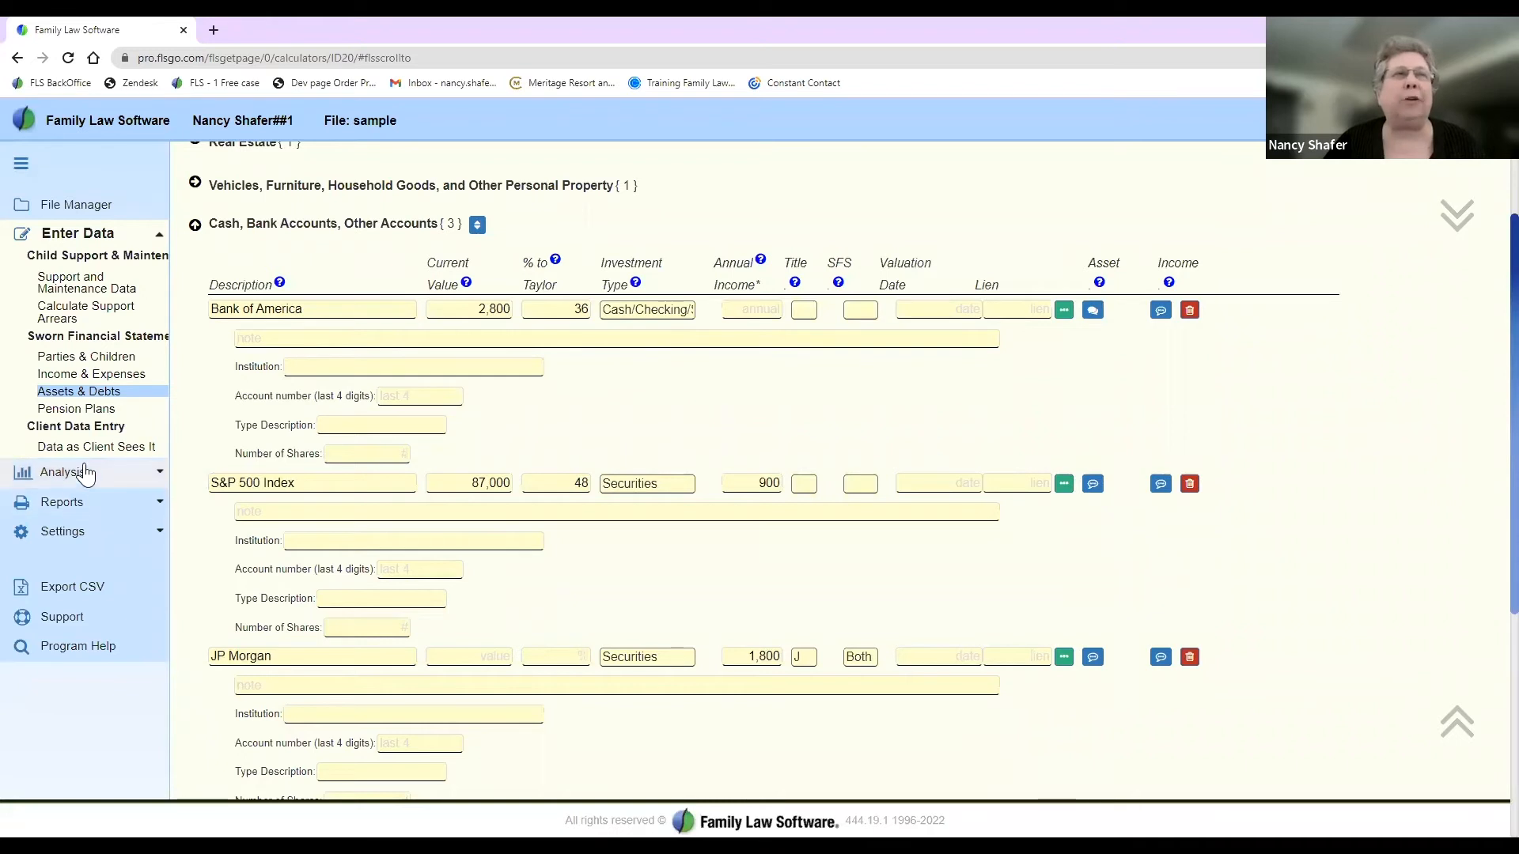
# Step: Open the footnotes list from More Reports and review its Footnotes and Reminders sections
pyautogui.click(80, 511)
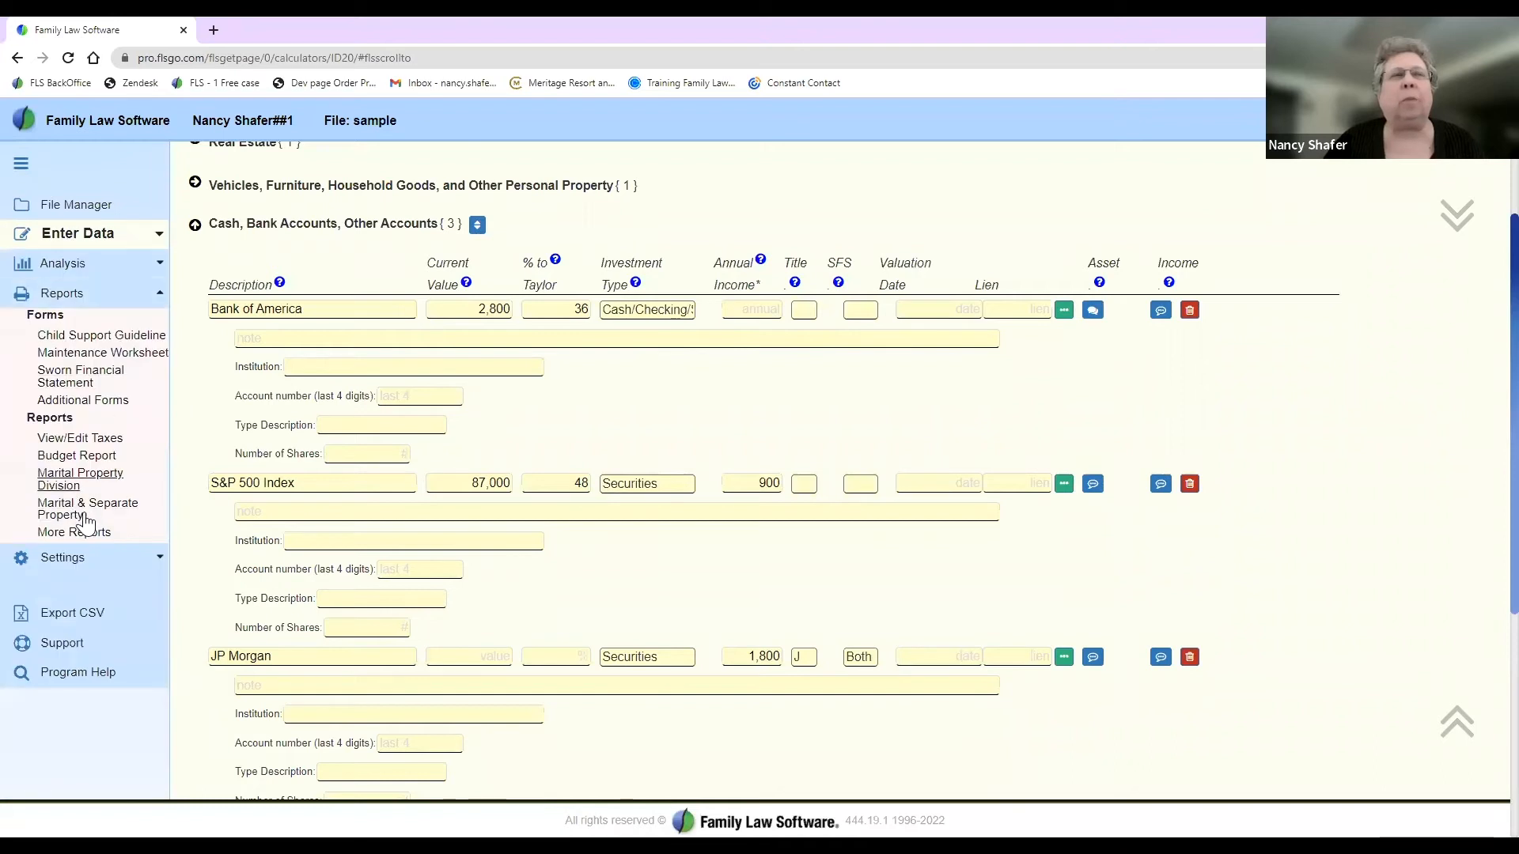
pyautogui.click(79, 532)
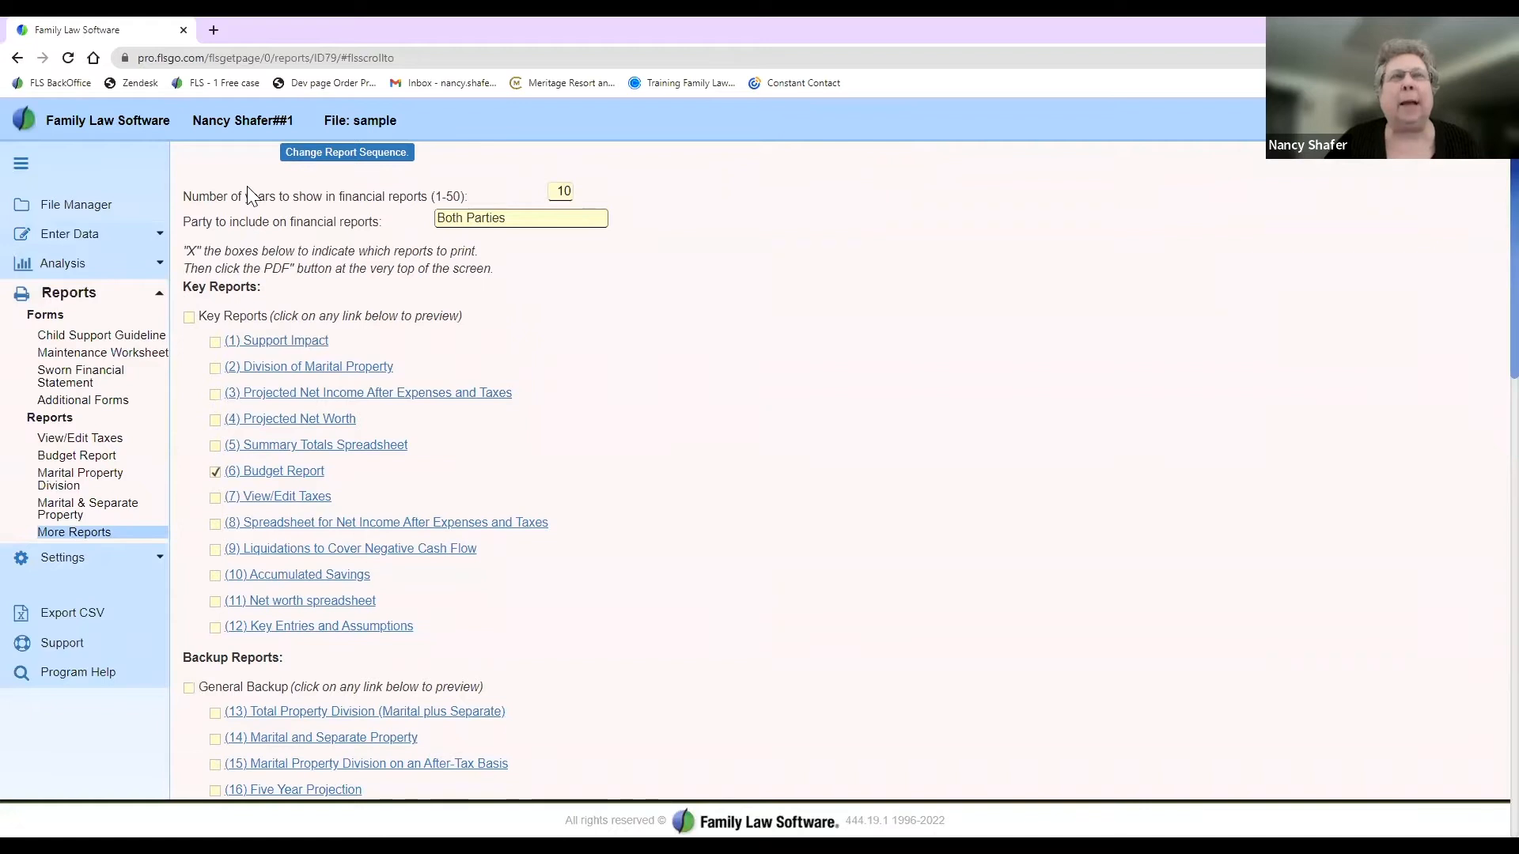
pyautogui.scroll(2, 247, 186)
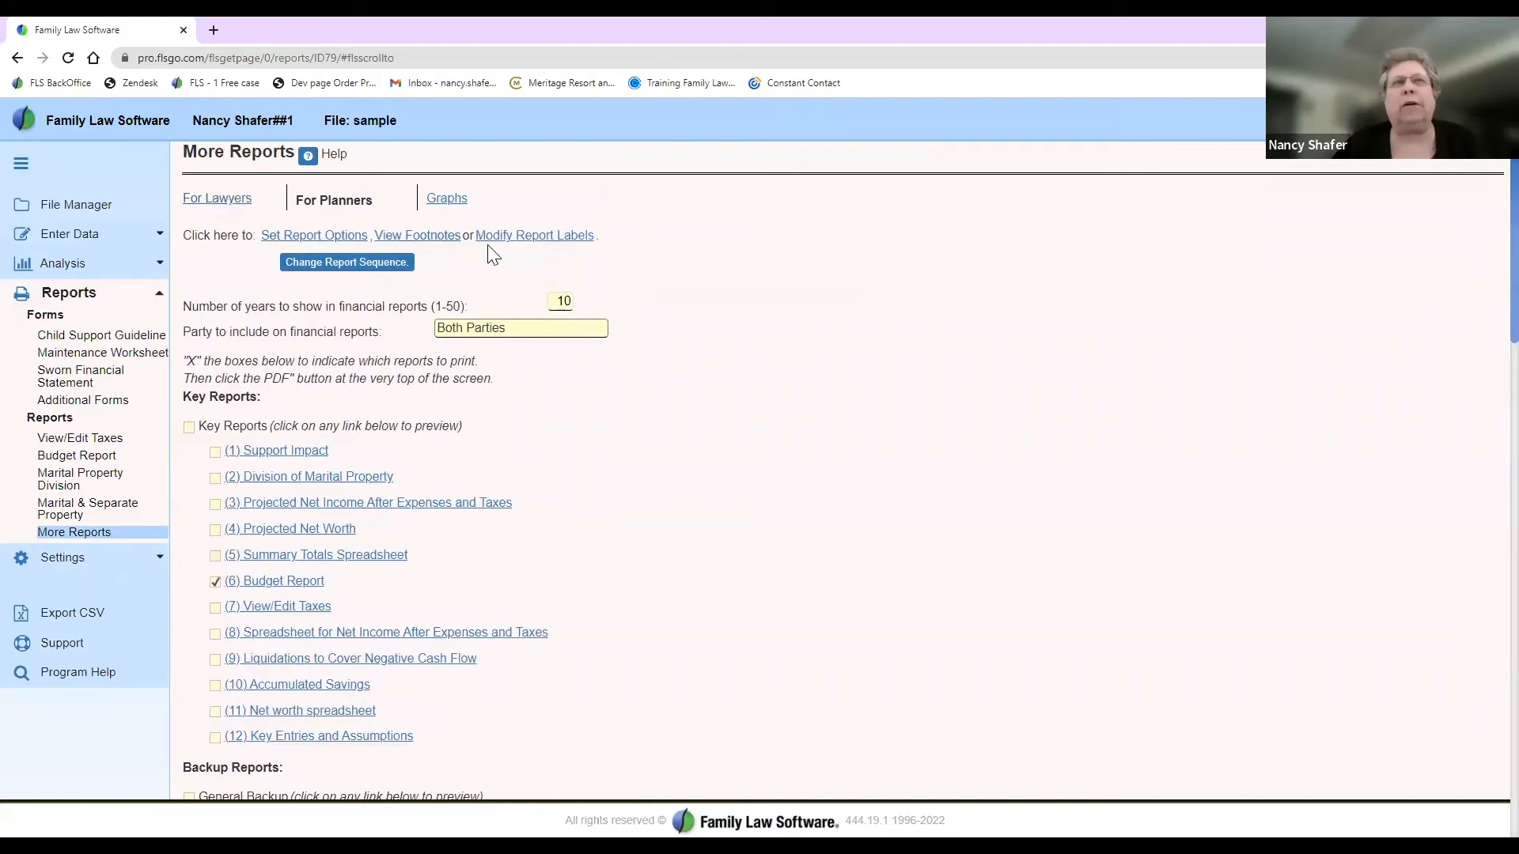
pyautogui.click(418, 243)
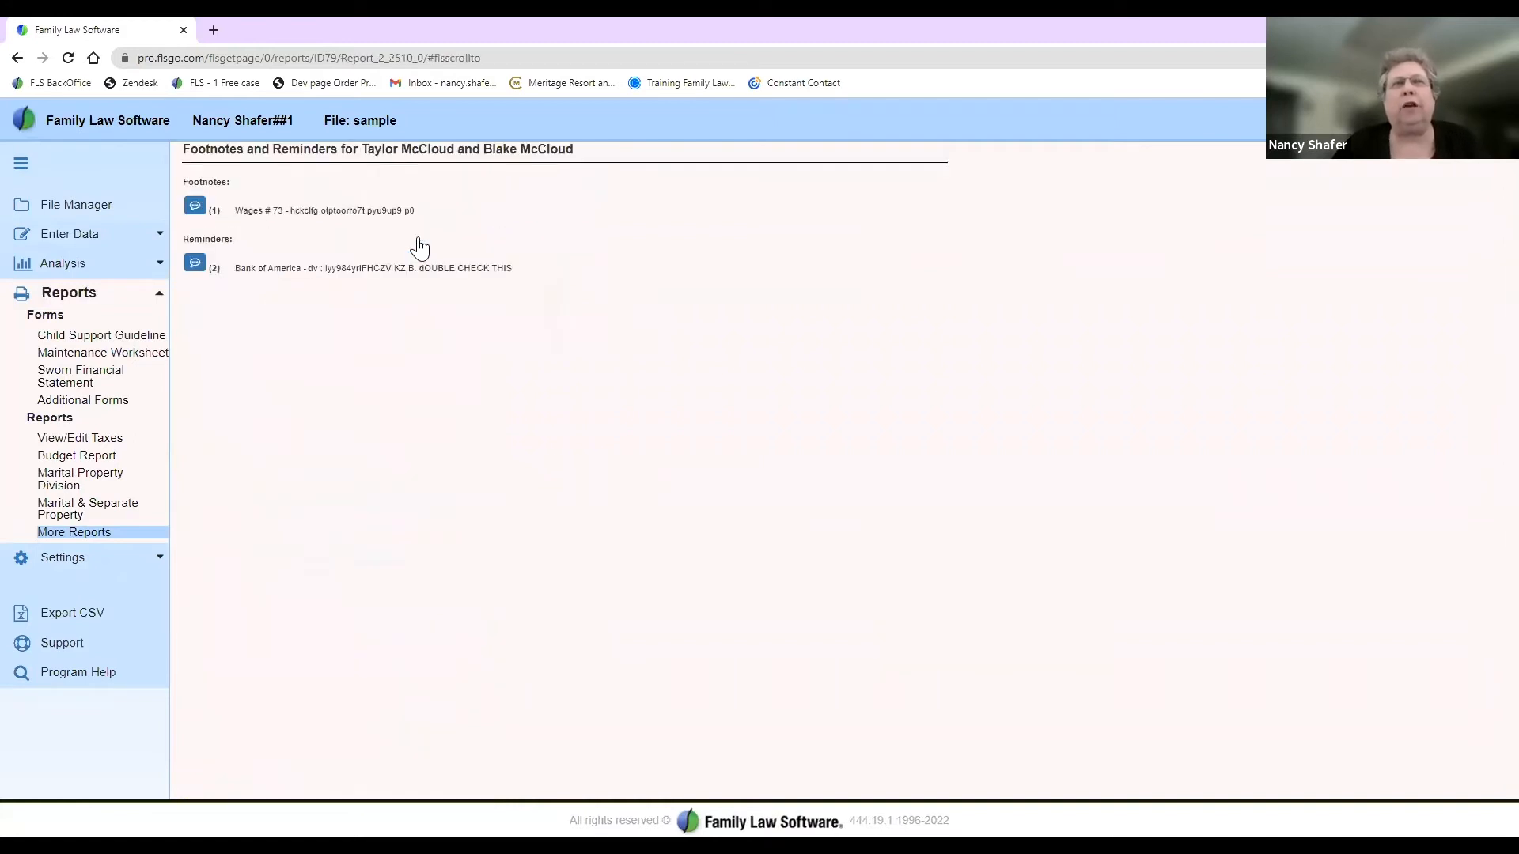
pyautogui.moveTo(181, 182); pyautogui.dragTo(250, 183)
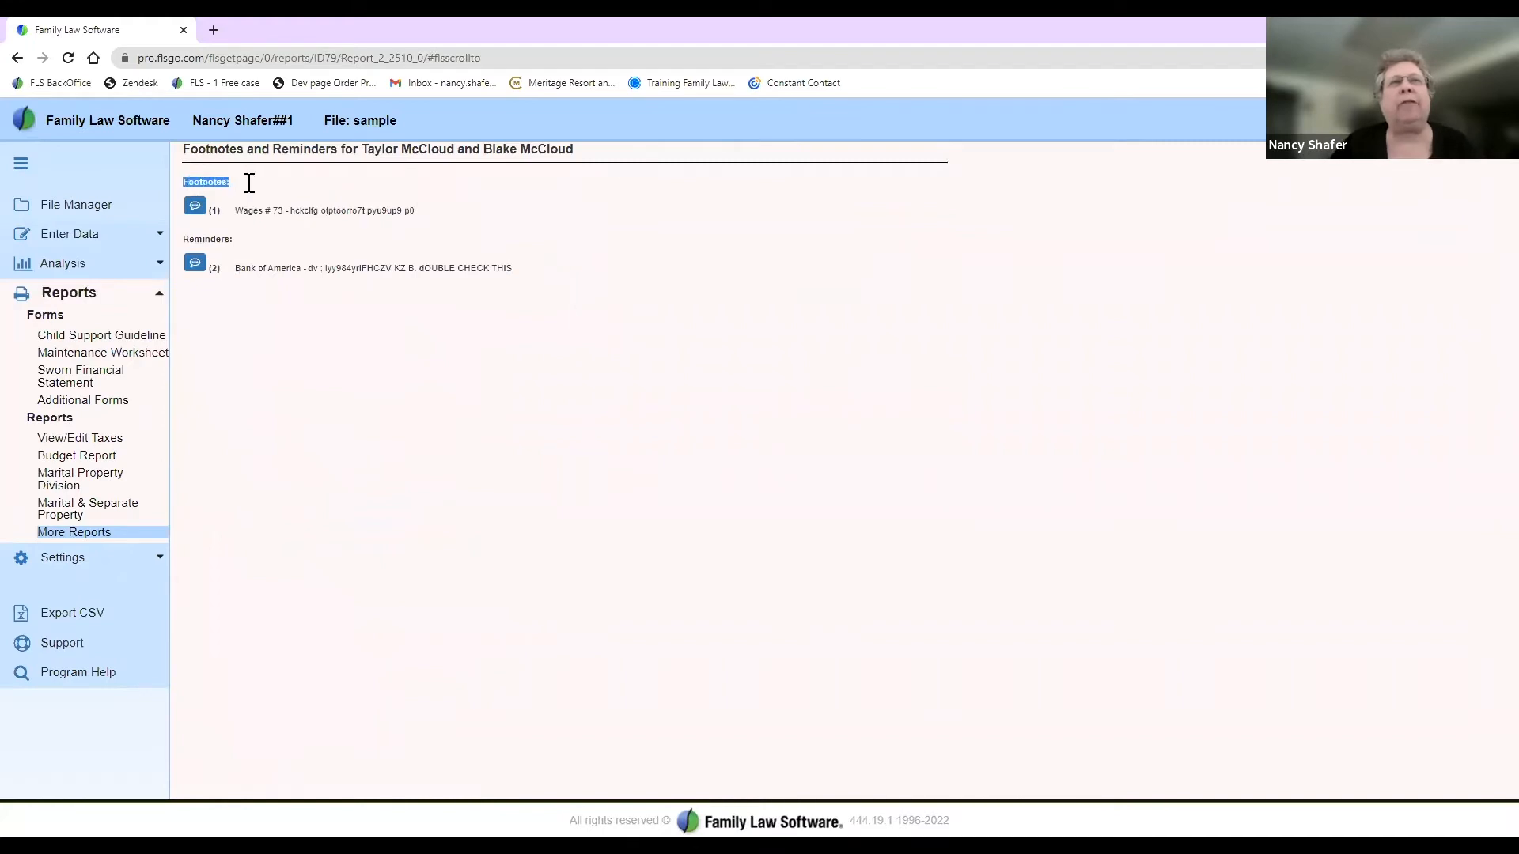
pyautogui.doubleClick(180, 240)
pyautogui.moveTo(206, 248); pyautogui.dragTo(250, 236)
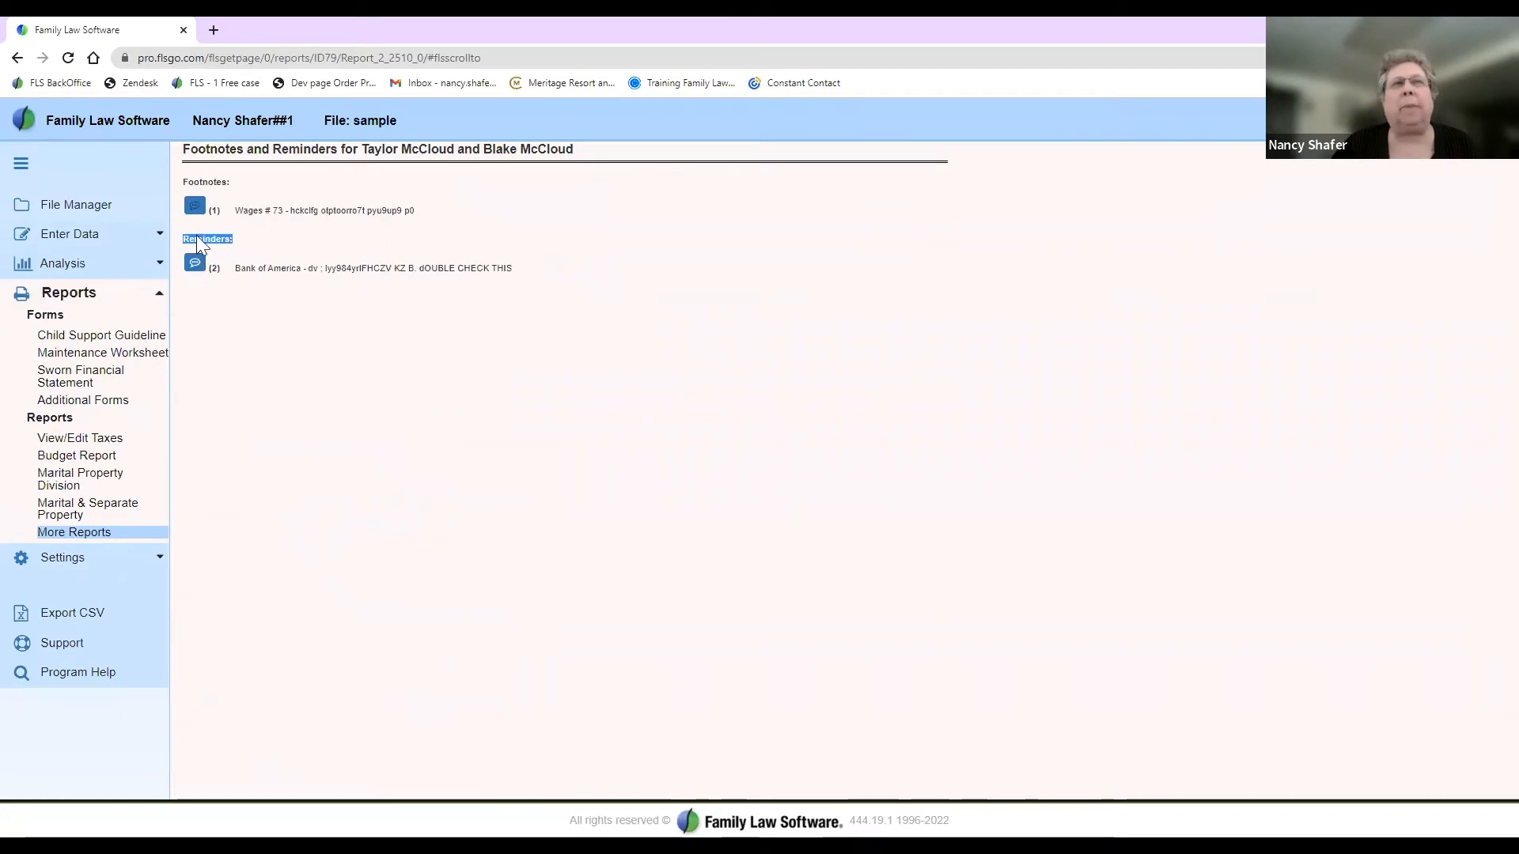
# Step: Convert the Bank of America reminder into a printed footnote, remove "dOUBLE CHECK THIS" from its text, and save
pyautogui.click(197, 267)
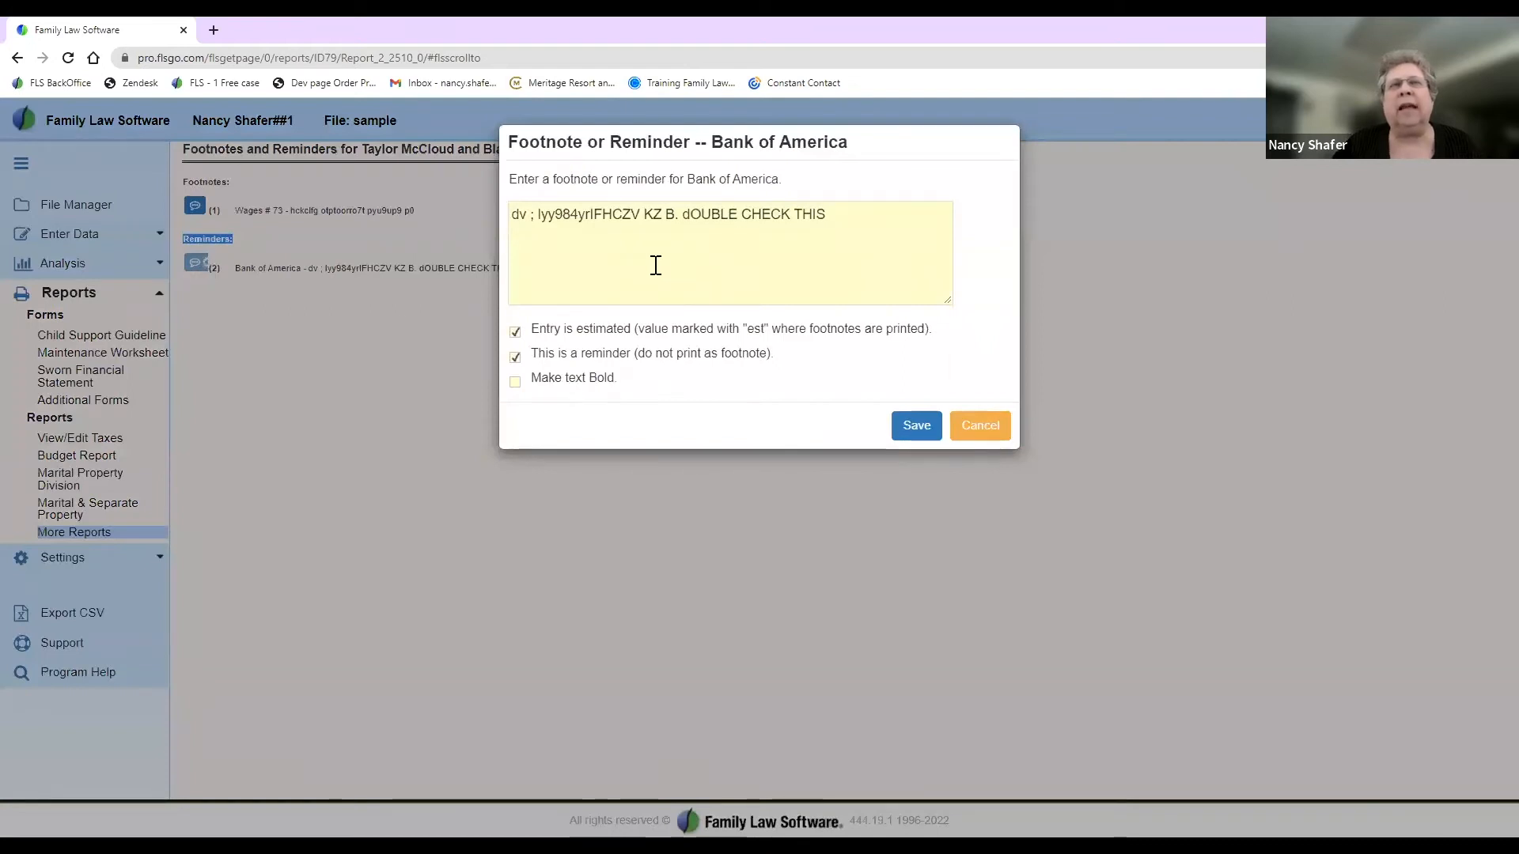
pyautogui.doubleClick(514, 359)
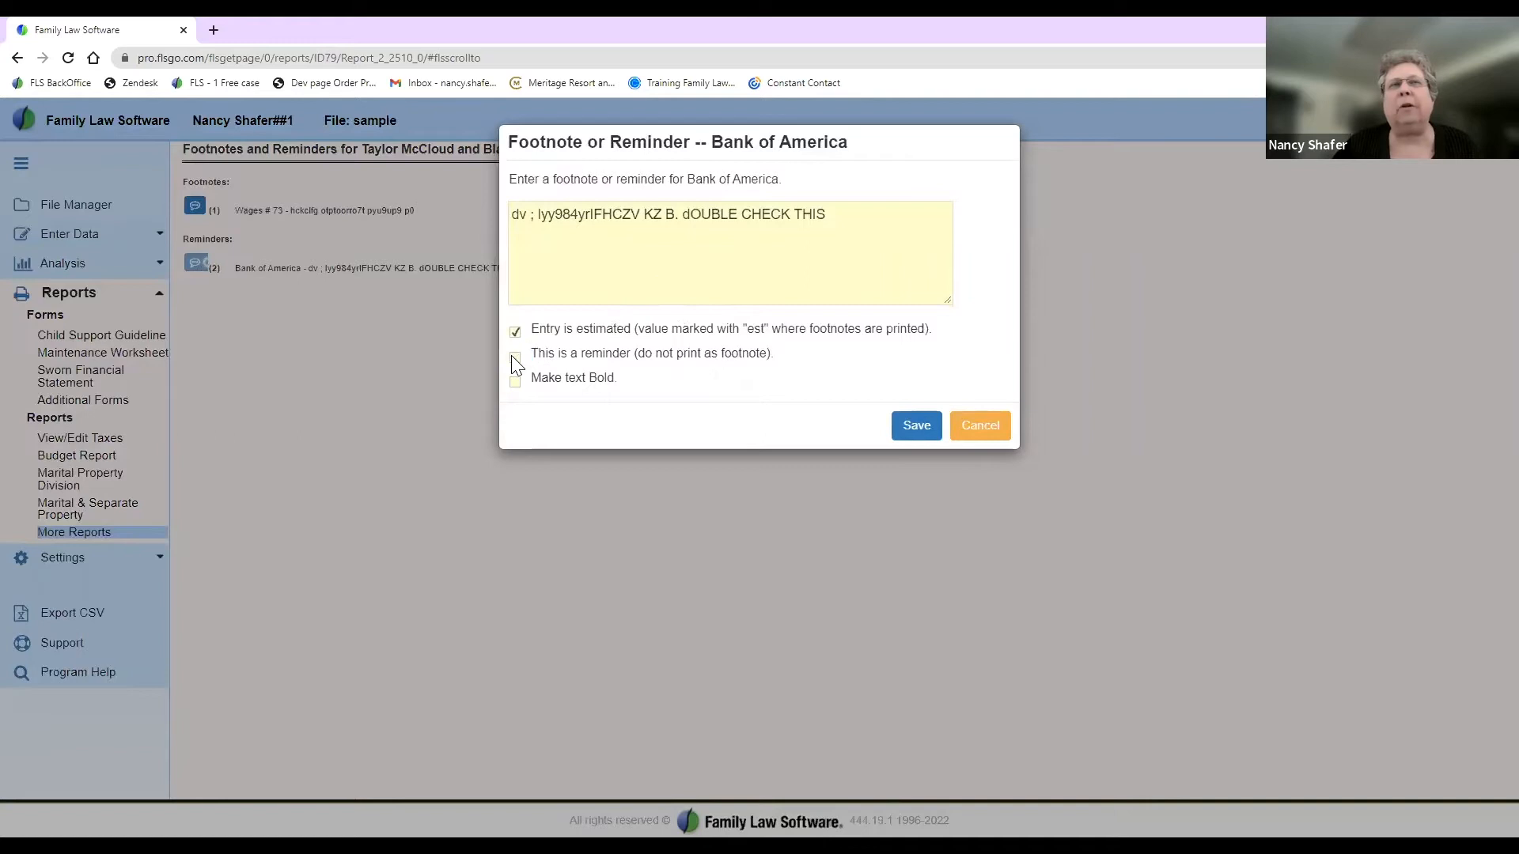
pyautogui.moveTo(835, 215); pyautogui.dragTo(679, 216)
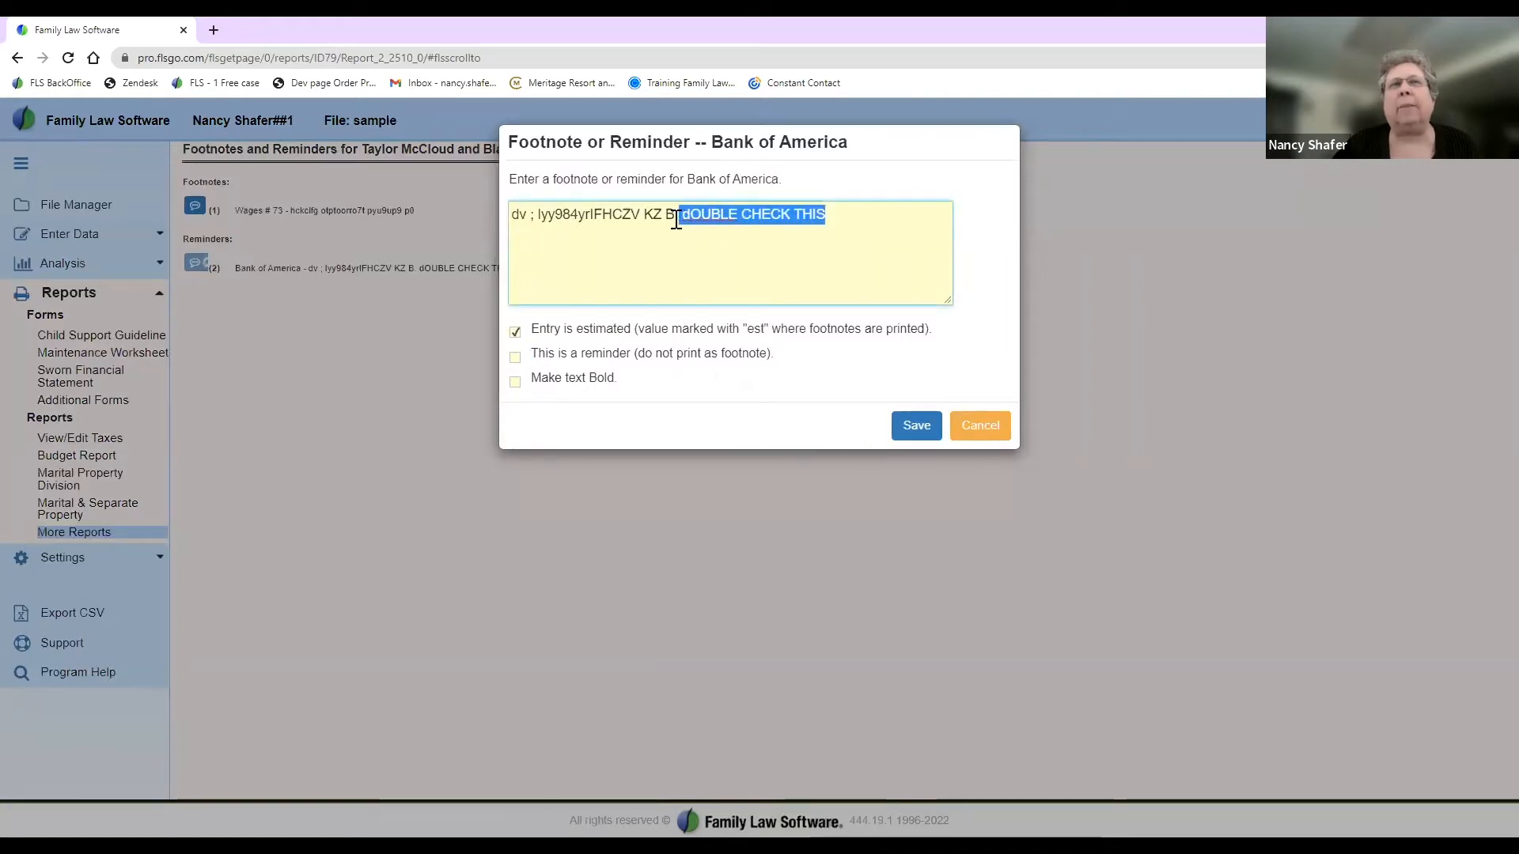
pyautogui.press('BackSpace')
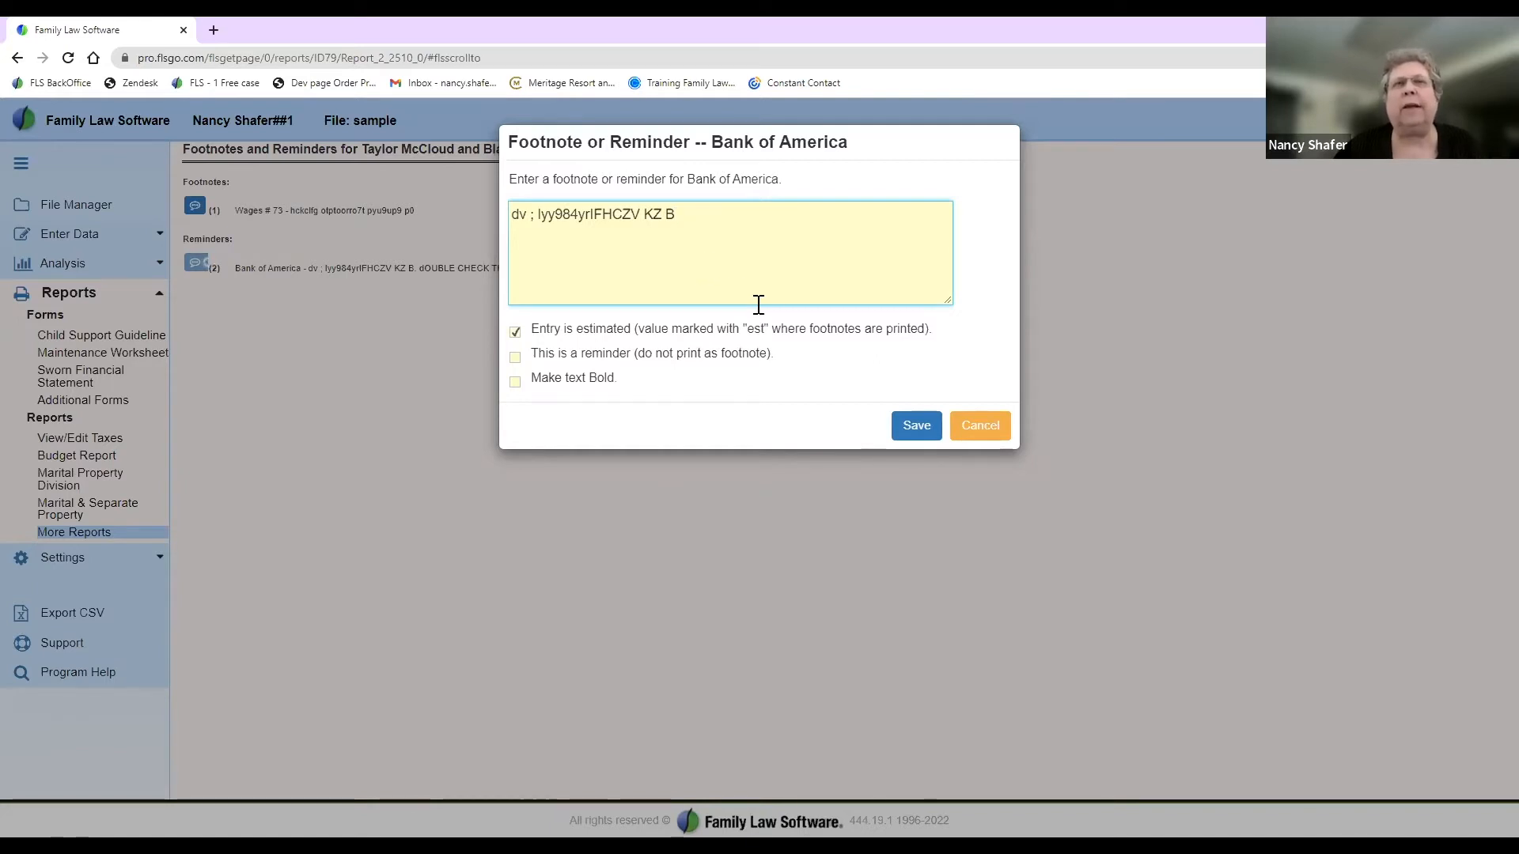
pyautogui.click(910, 432)
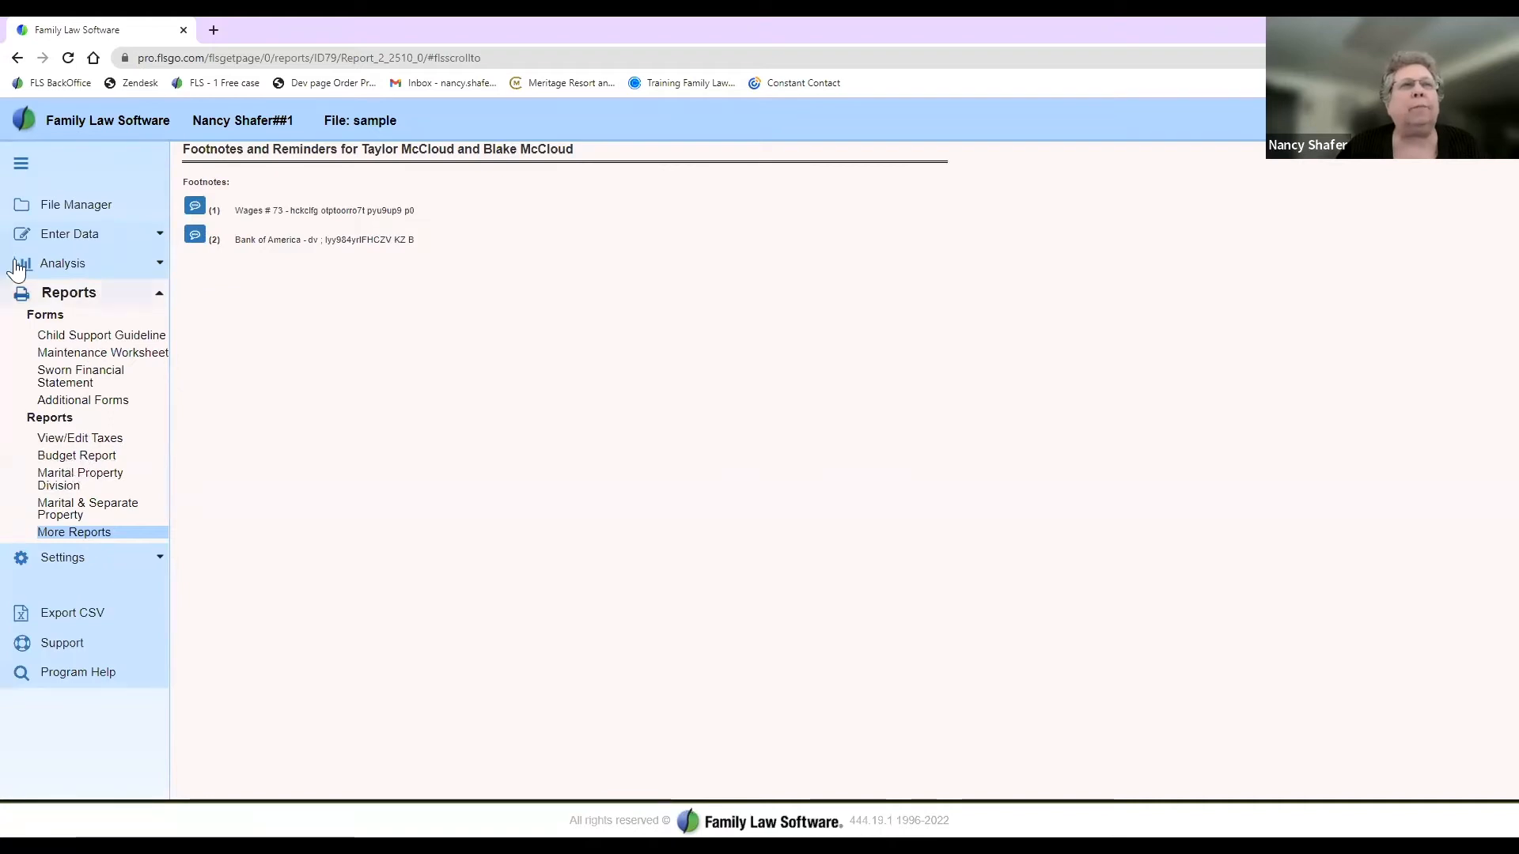
# Step: Return to Assets & Debts and view the S&P 500 Index income footnote and the Bank of America asset footnote without changing them
pyautogui.click(47, 237)
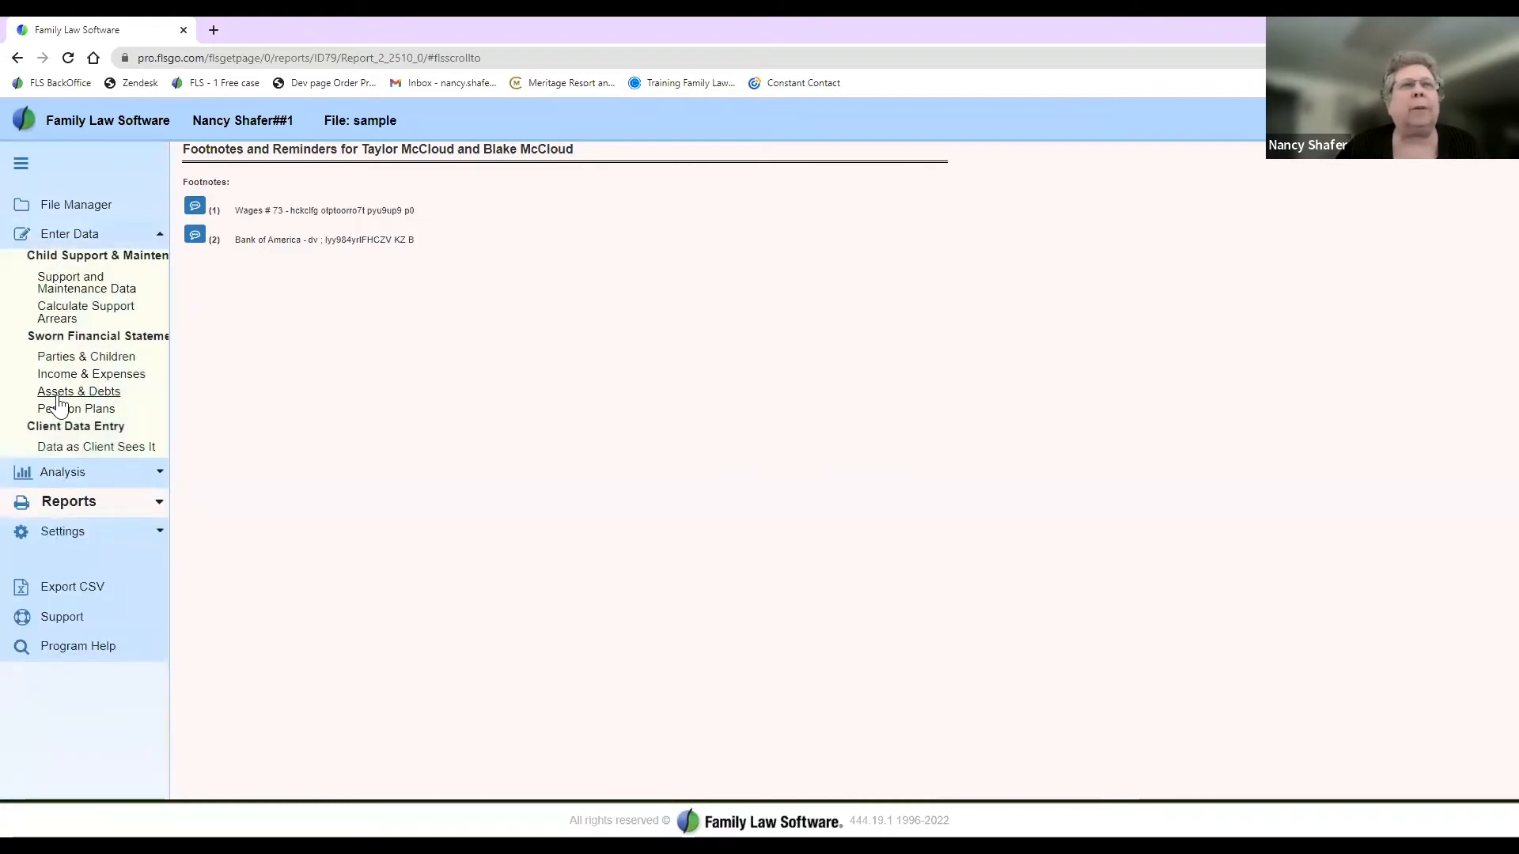
pyautogui.click(57, 392)
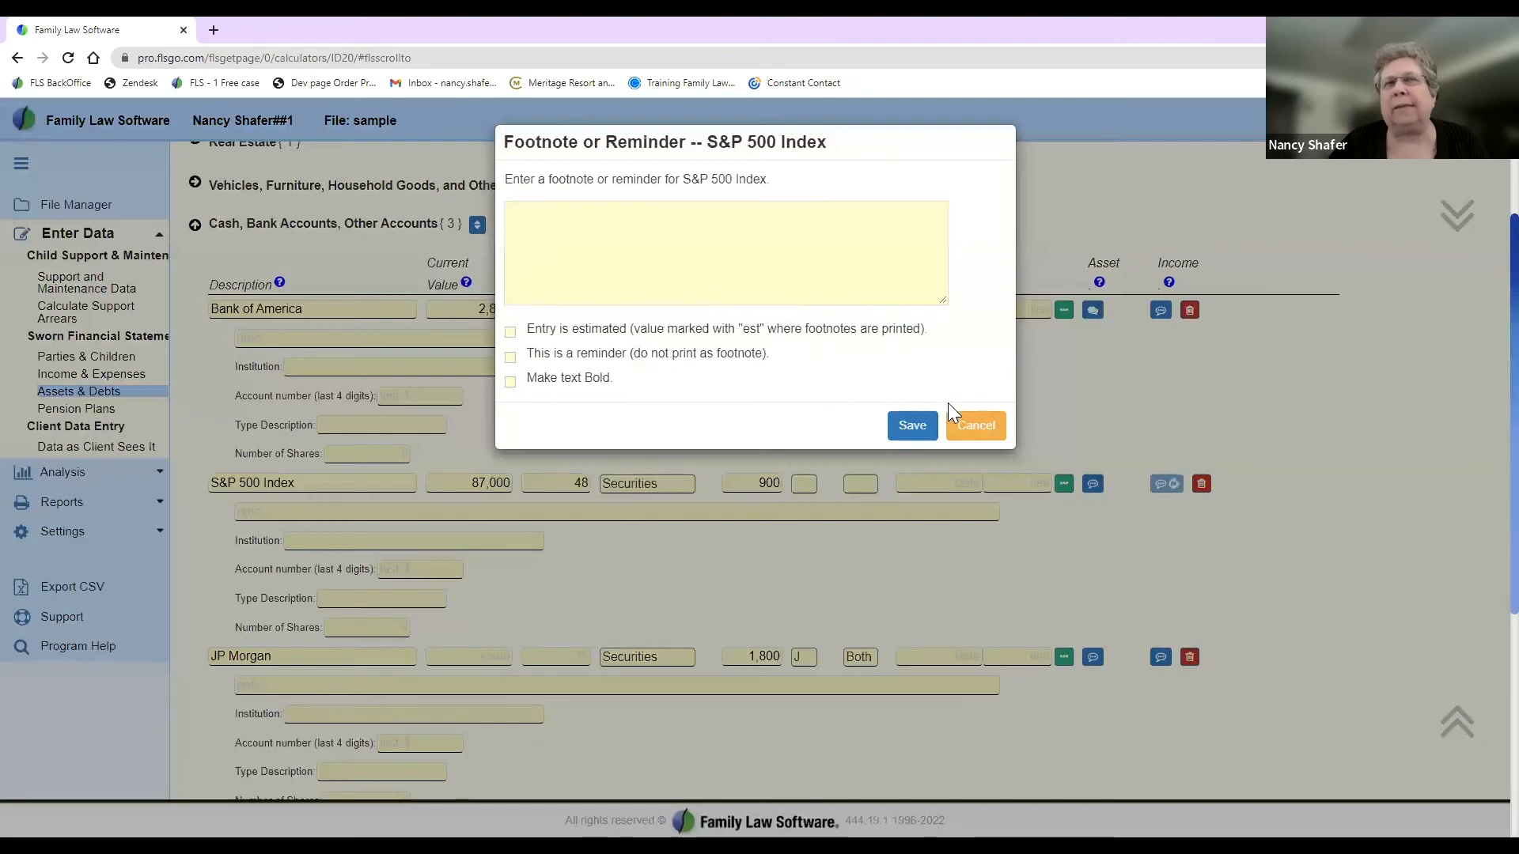
pyautogui.click(977, 425)
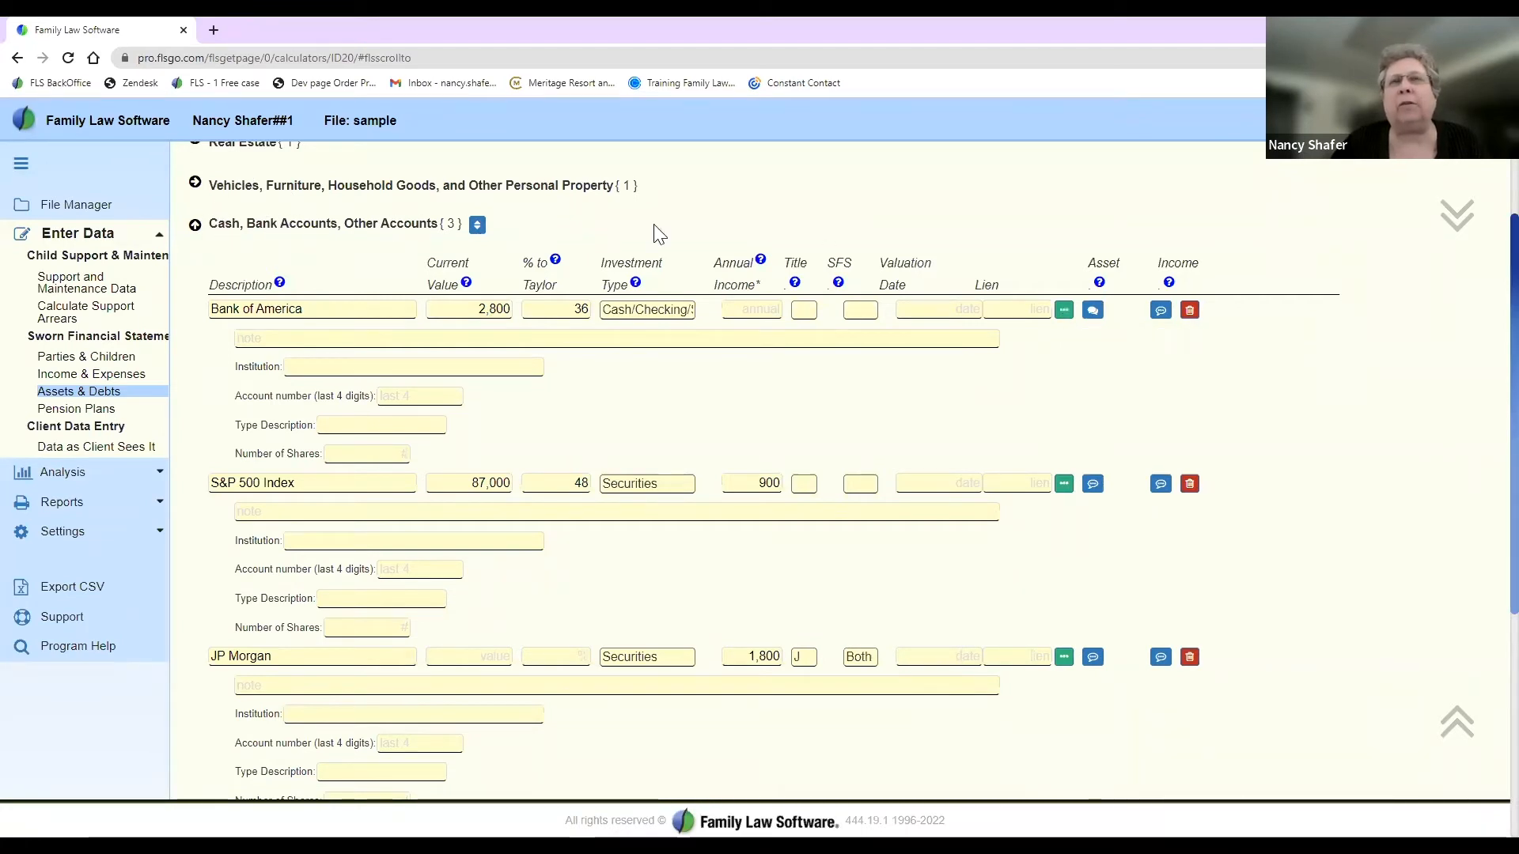
pyautogui.click(1094, 315)
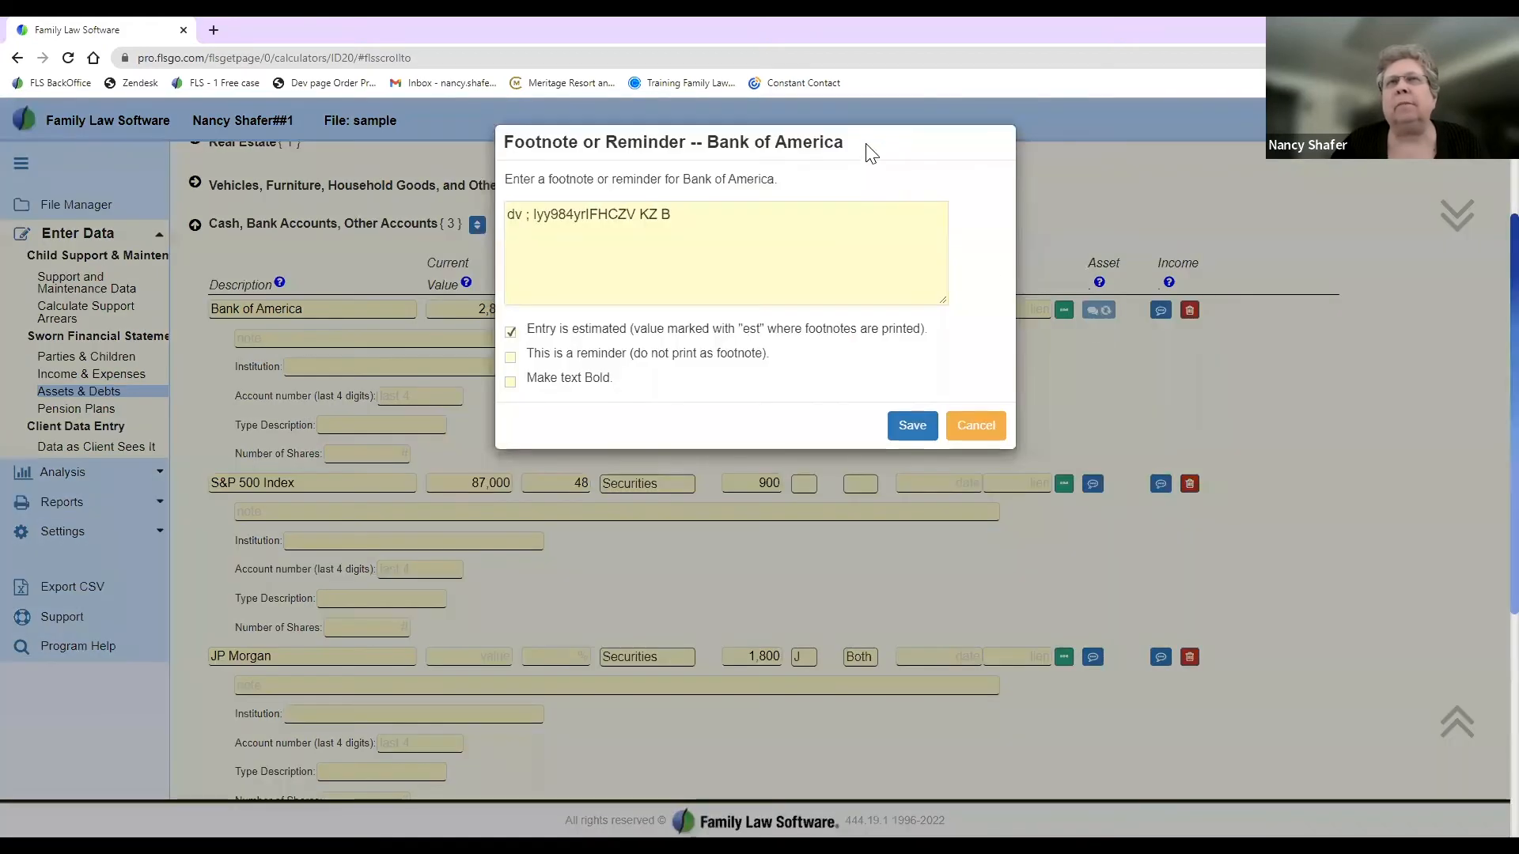
pyautogui.click(969, 428)
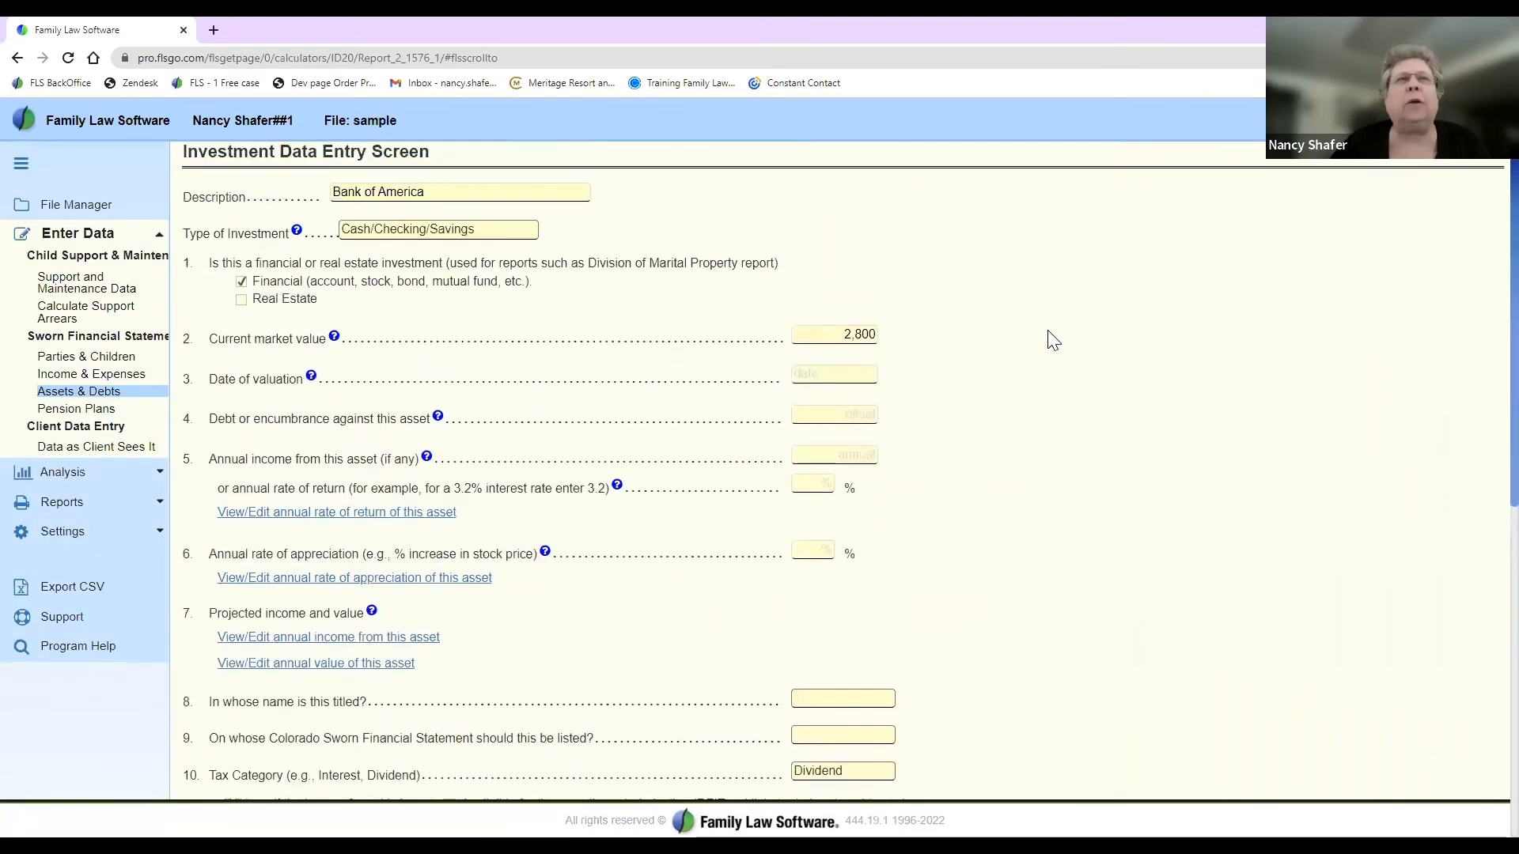
# Step: Set the date of valuation to 2/28/2021 in the Bank of America investment details
pyautogui.scroll(-2, 1052, 340)
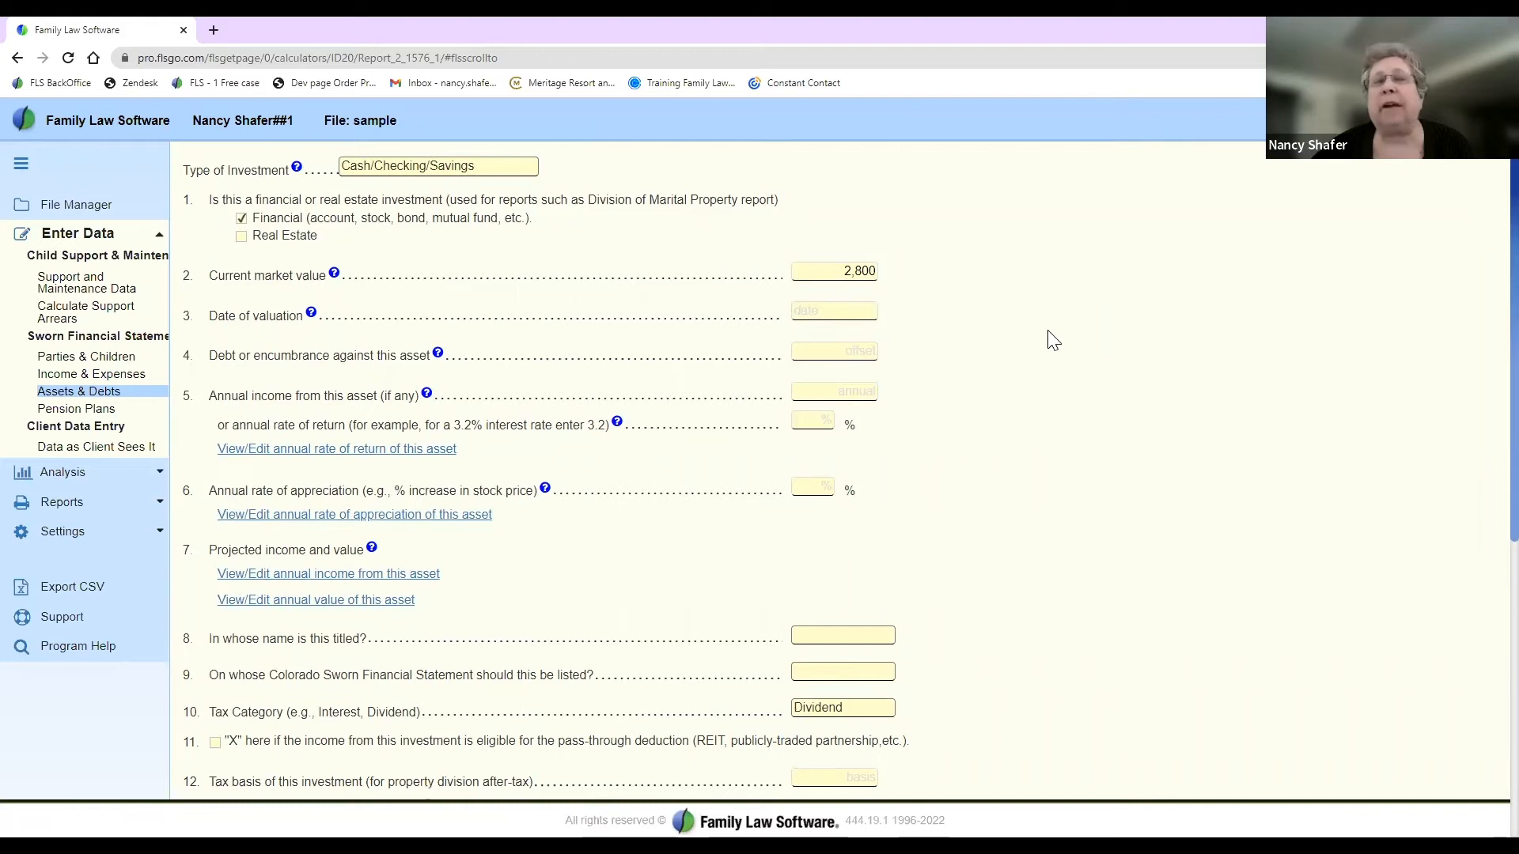
pyautogui.scroll(-1, 1053, 341)
pyautogui.scroll(-2, 1053, 341)
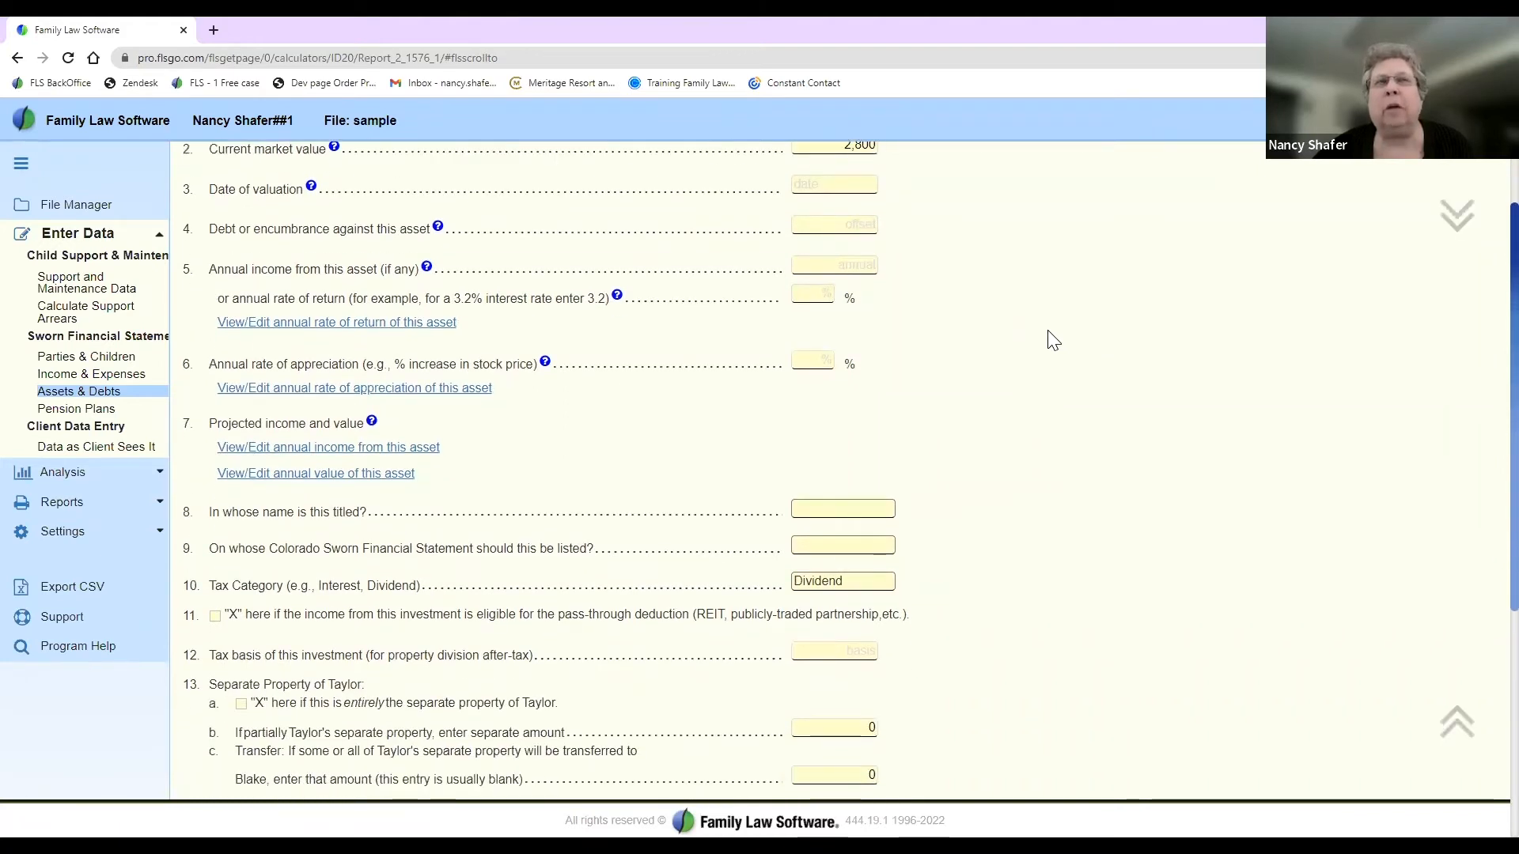
pyautogui.click(865, 224)
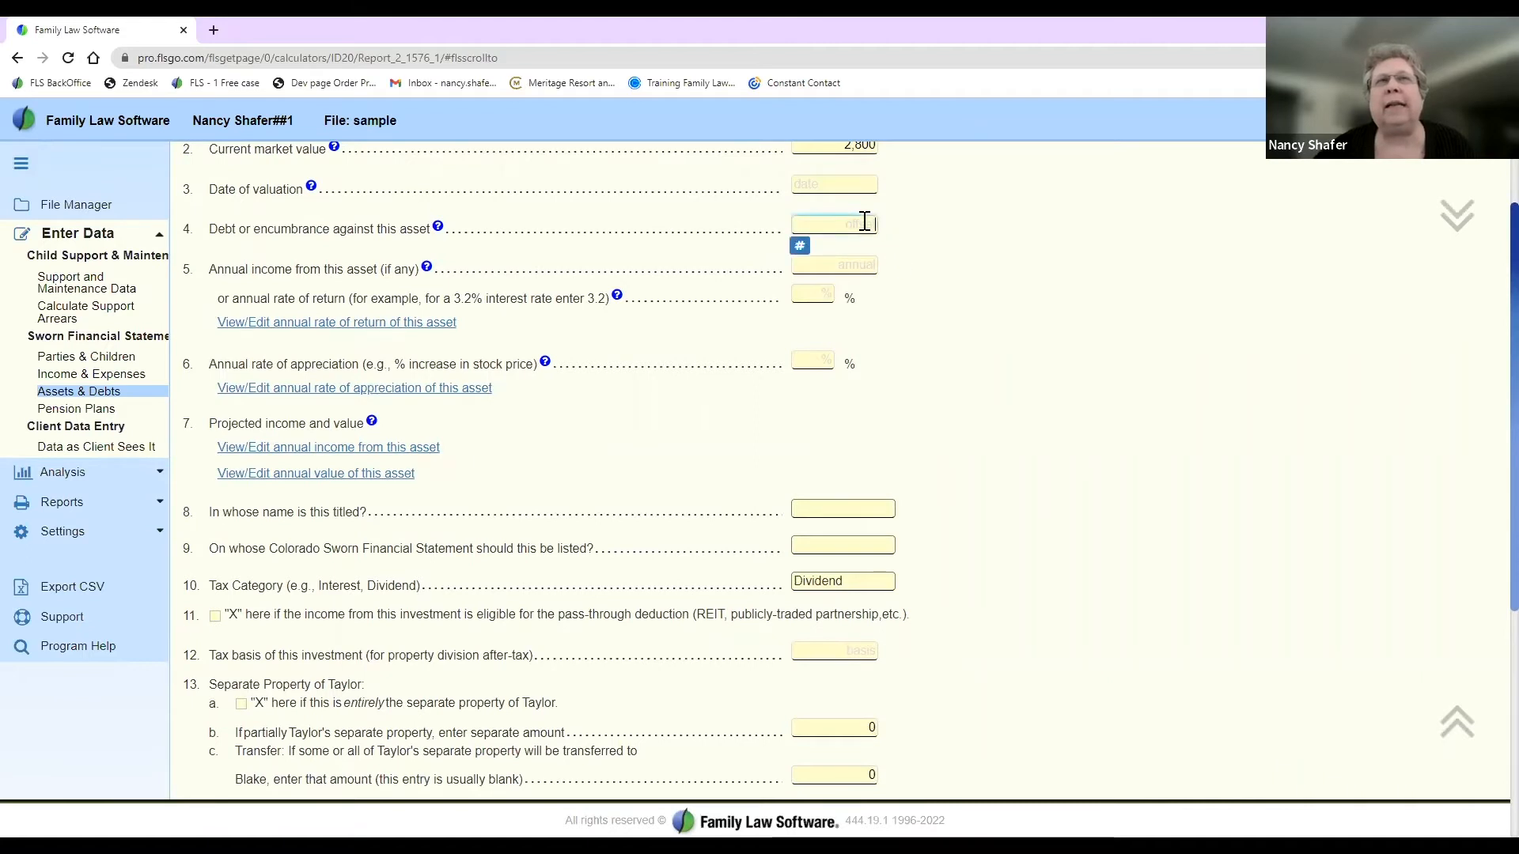
pyautogui.click(865, 187)
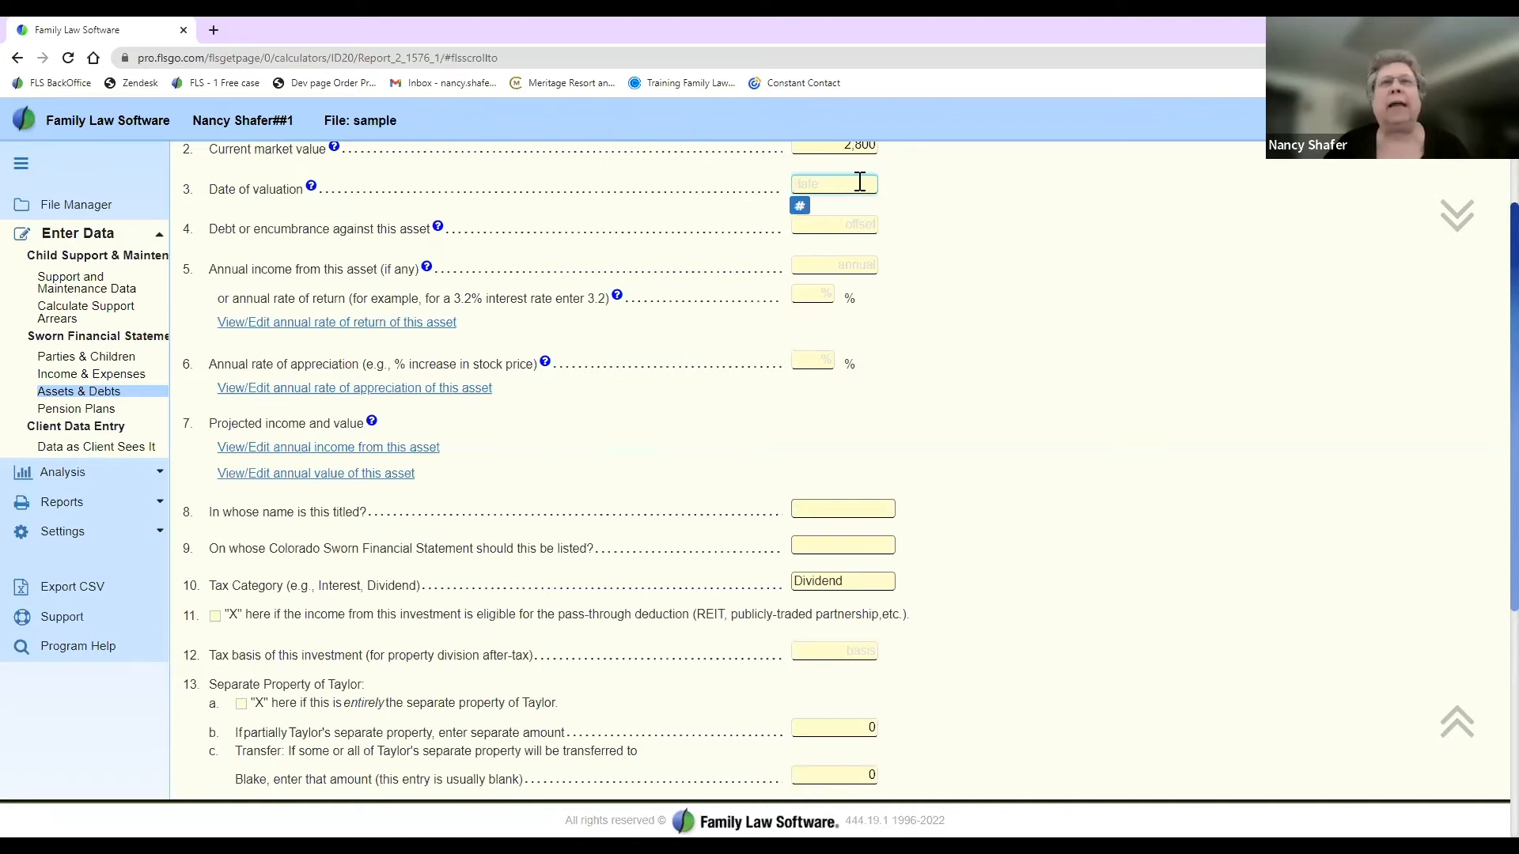
pyautogui.write('2/28/')
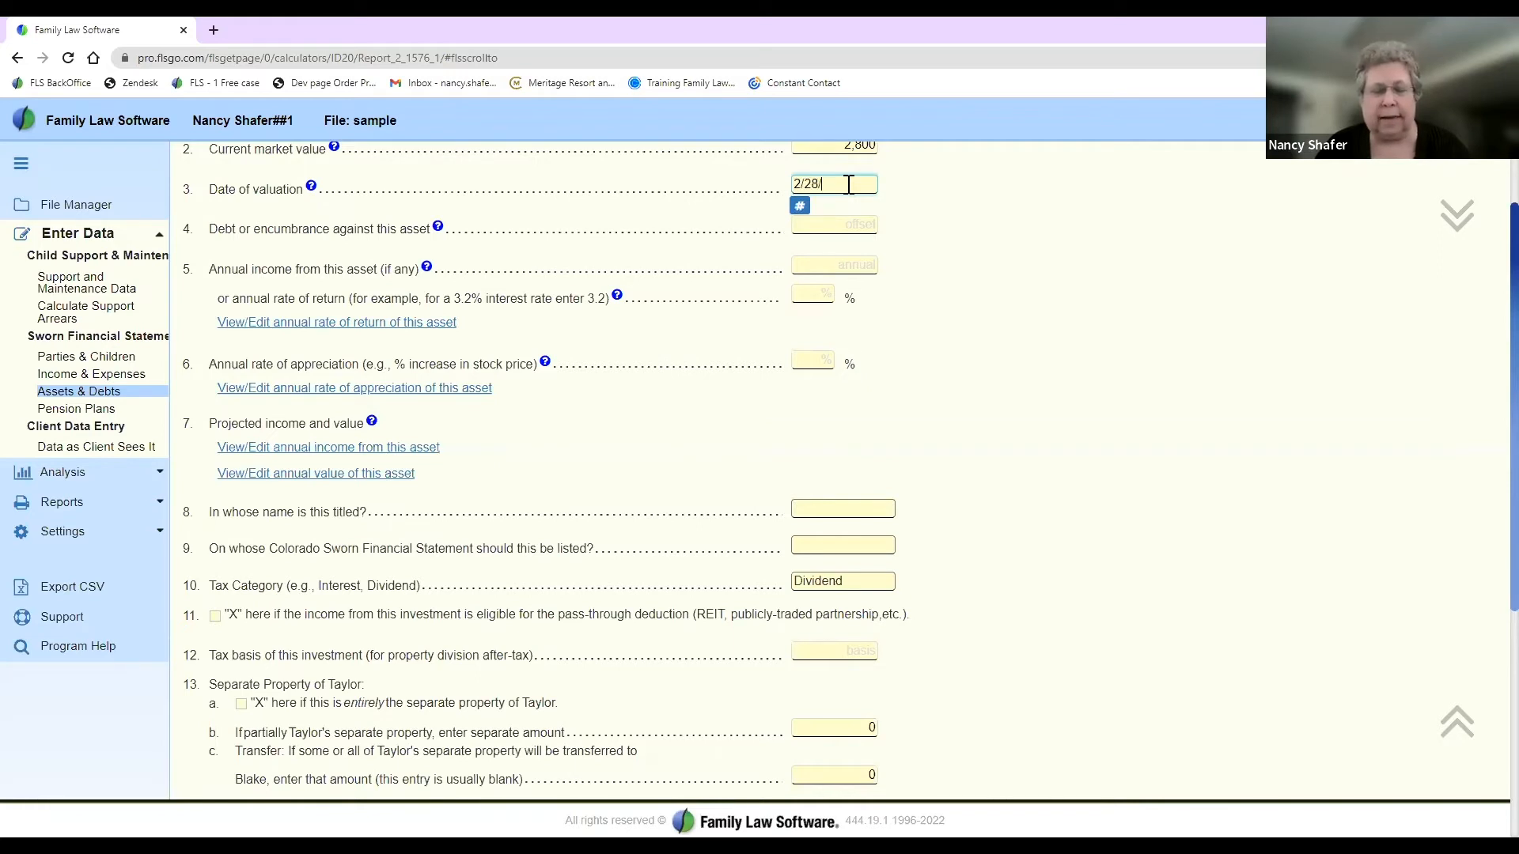
pyautogui.write('20')
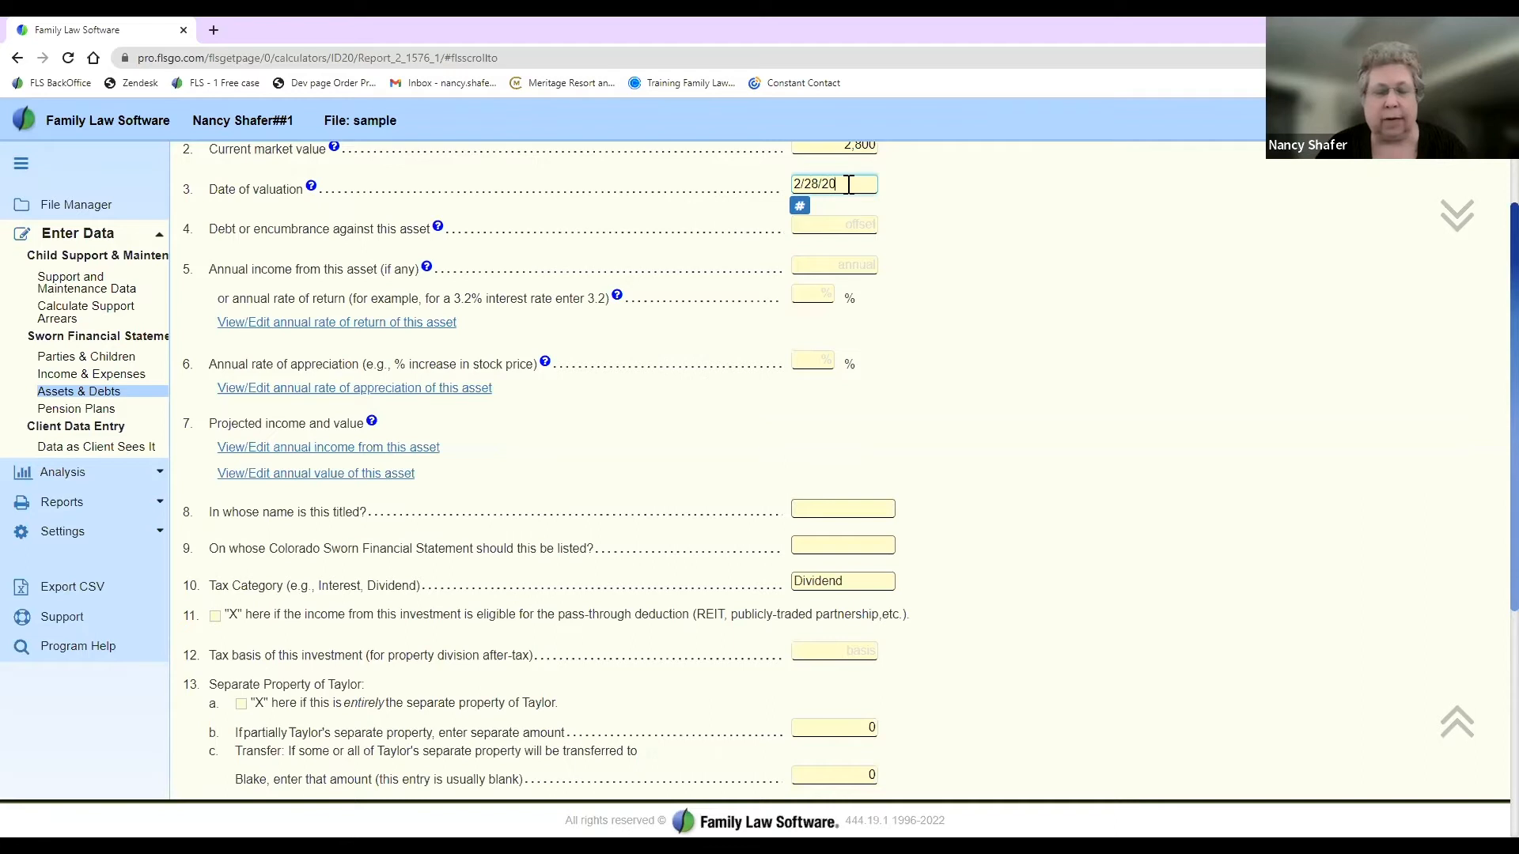
pyautogui.write('21')
pyautogui.press('Tab')
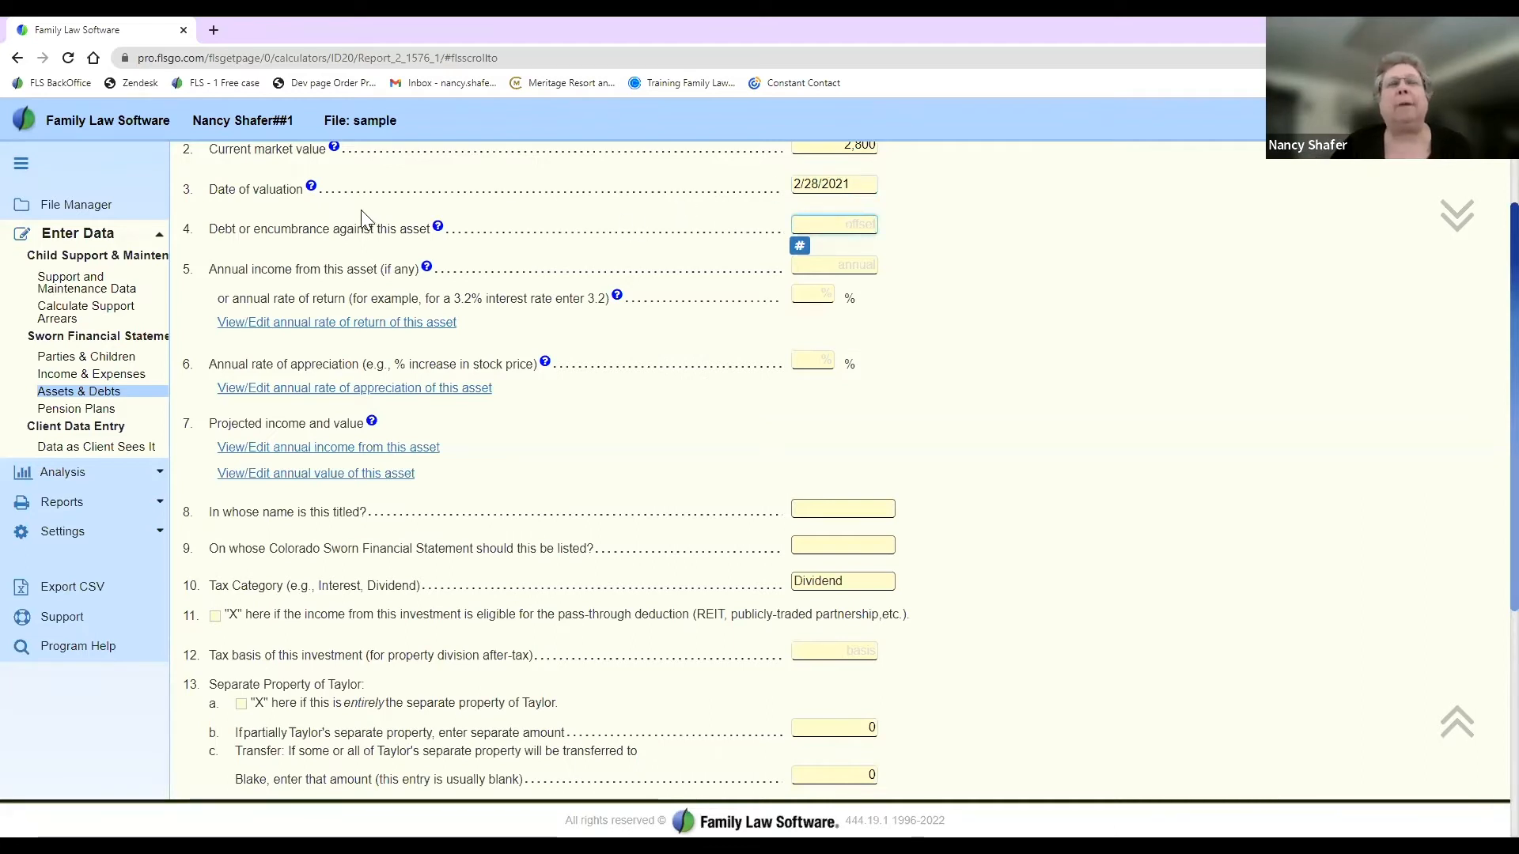
# Step: View the Property Statement report, check the Bank of America valuation date, and return to the More Reports list
pyautogui.click(77, 519)
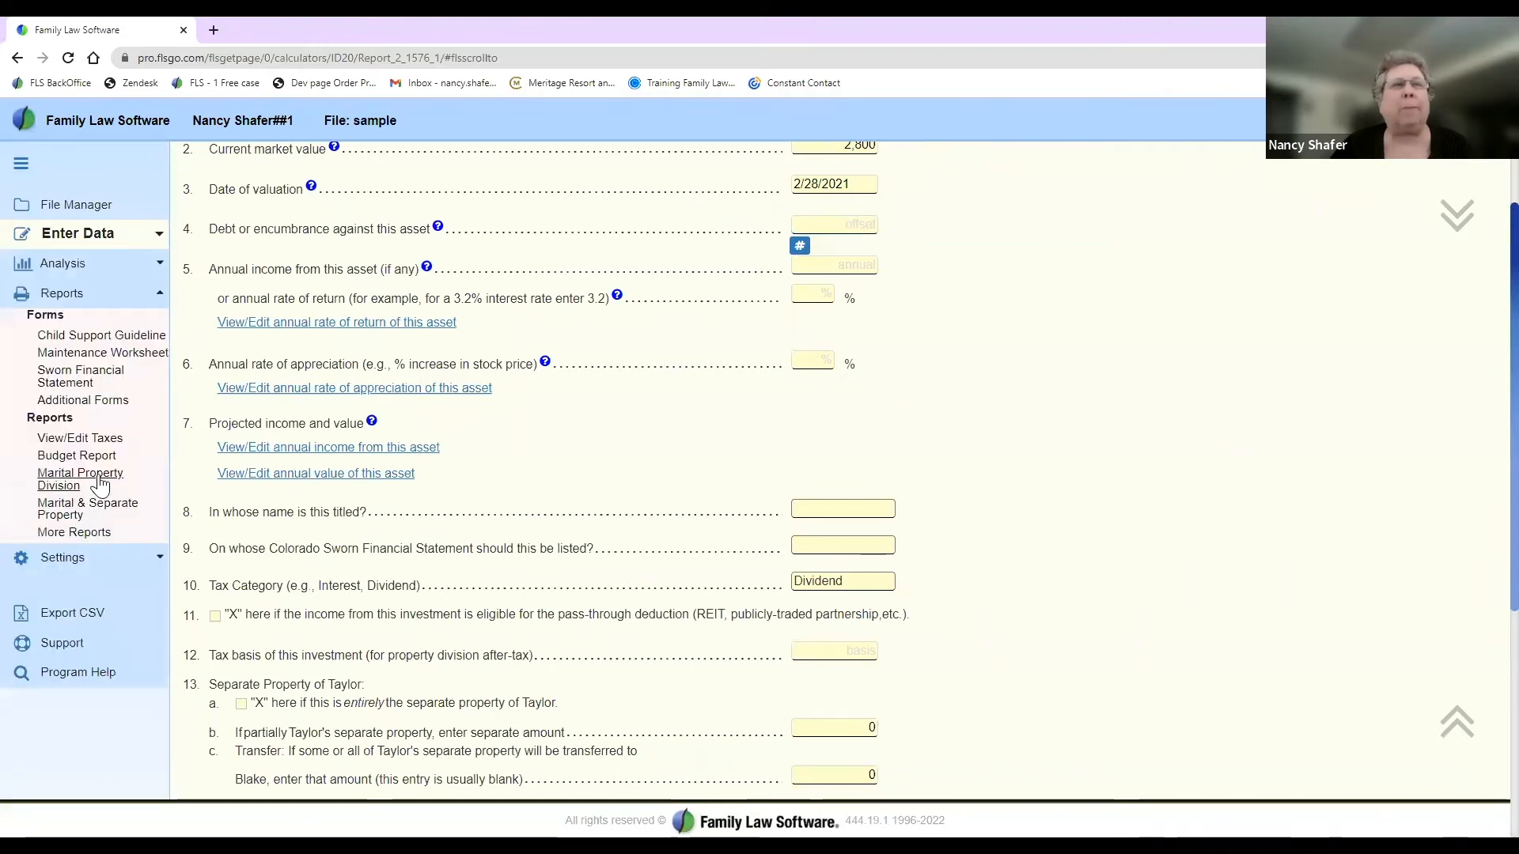
pyautogui.click(77, 531)
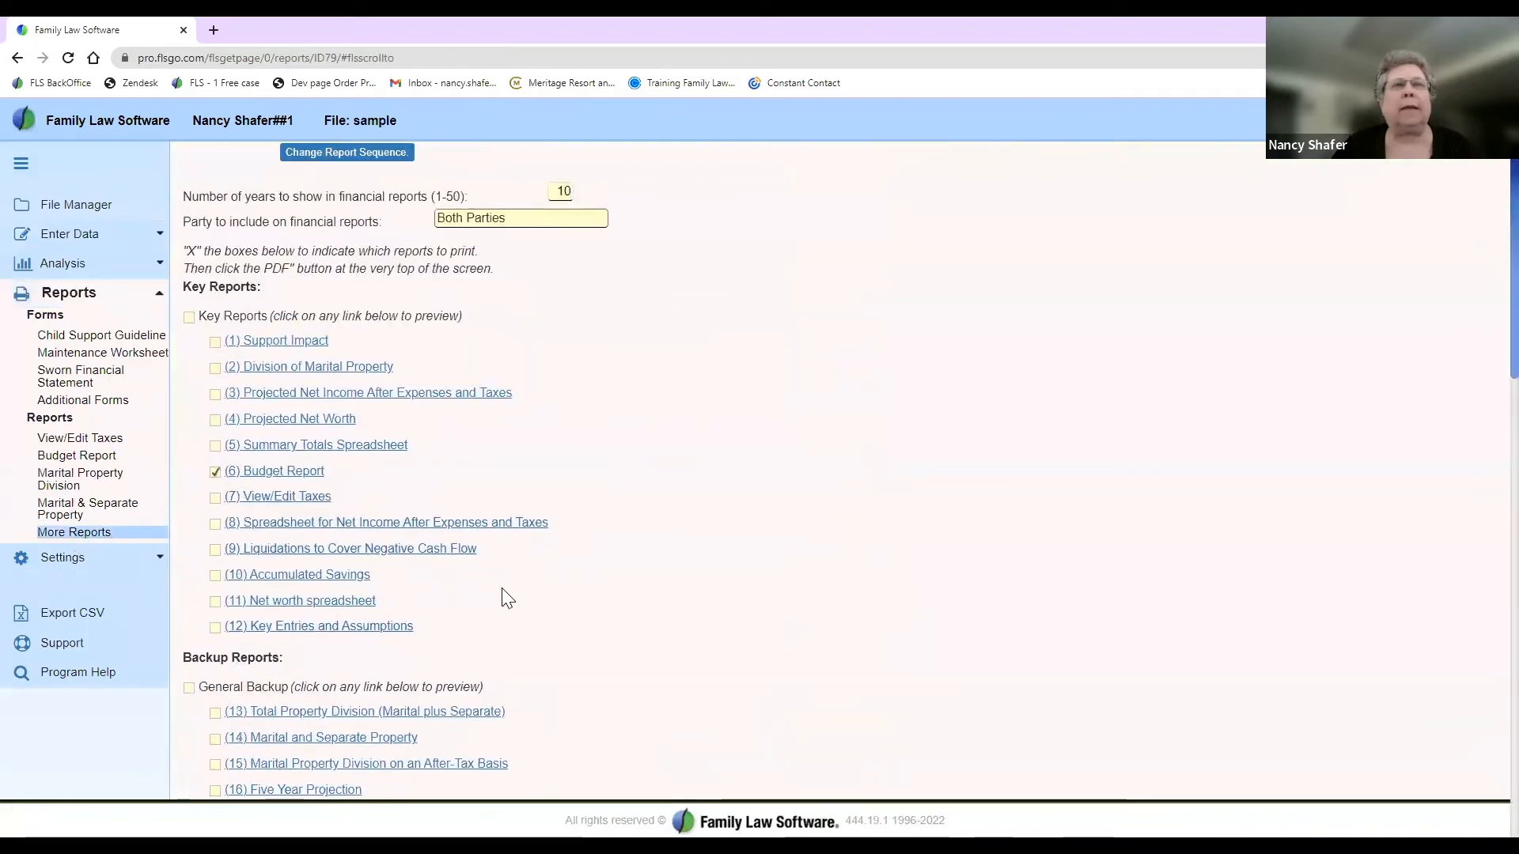
pyautogui.scroll(-4, 507, 598)
pyautogui.scroll(-1, 503, 591)
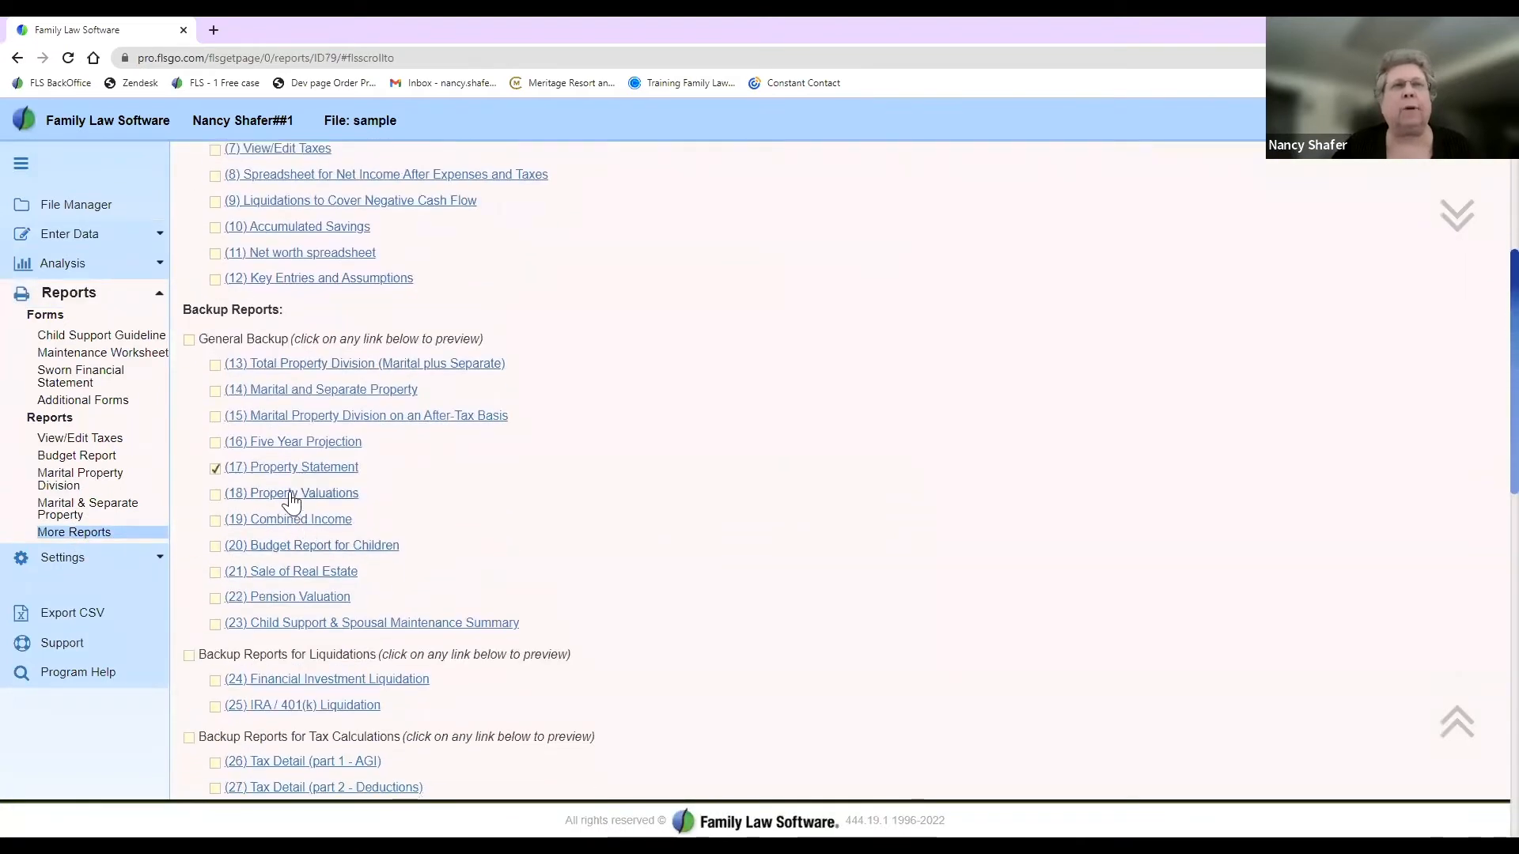
pyautogui.click(299, 469)
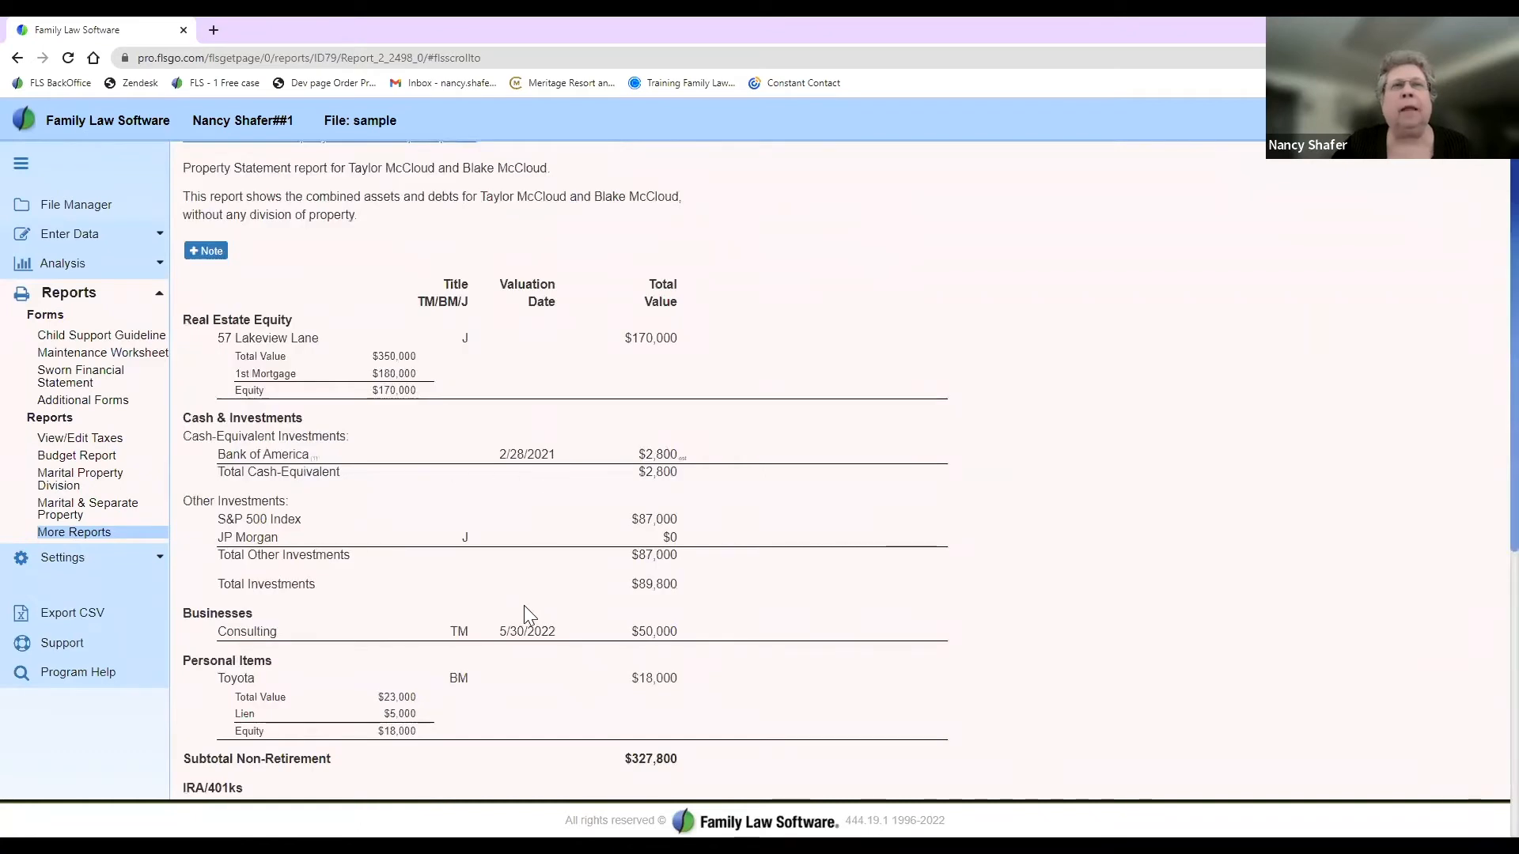
pyautogui.tripleClick(521, 451)
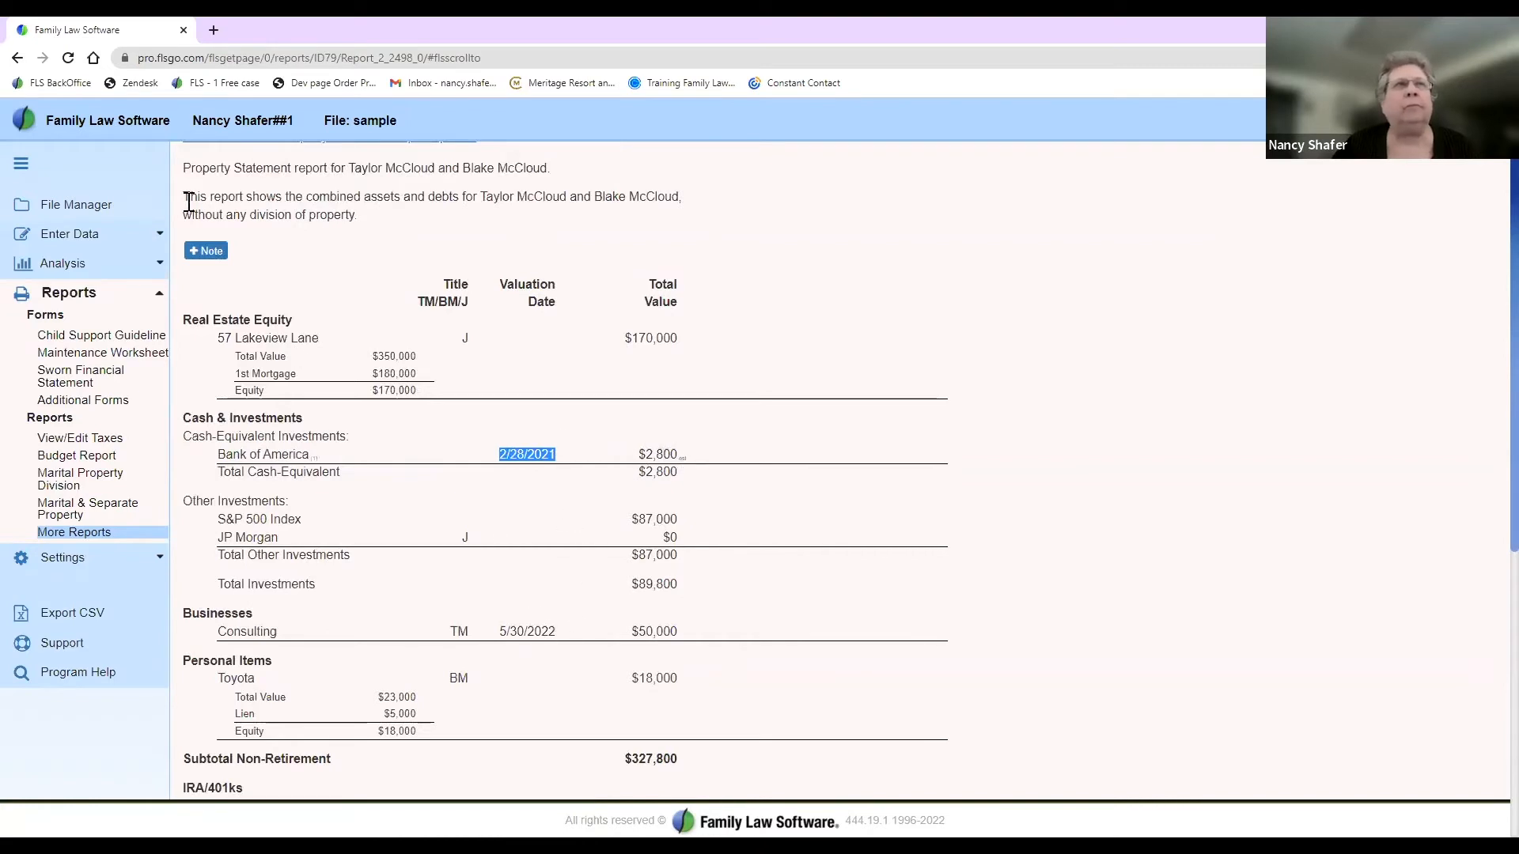
pyautogui.click(17, 59)
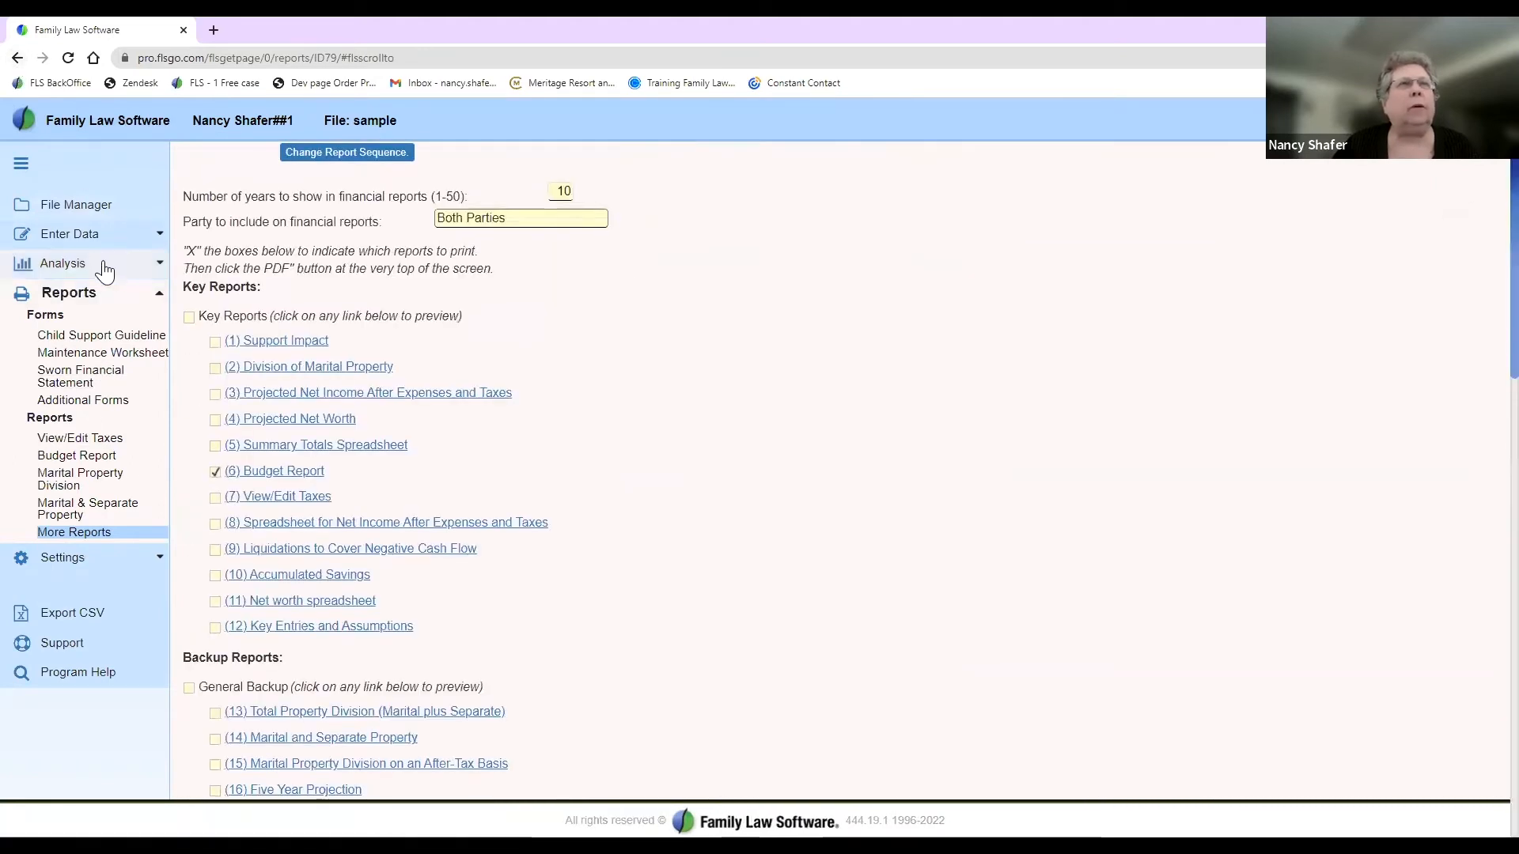
# Step: Open the Bank of America account's details in Assets & Debts and examine its tax basis, separate property and marital division entries
pyautogui.click(95, 233)
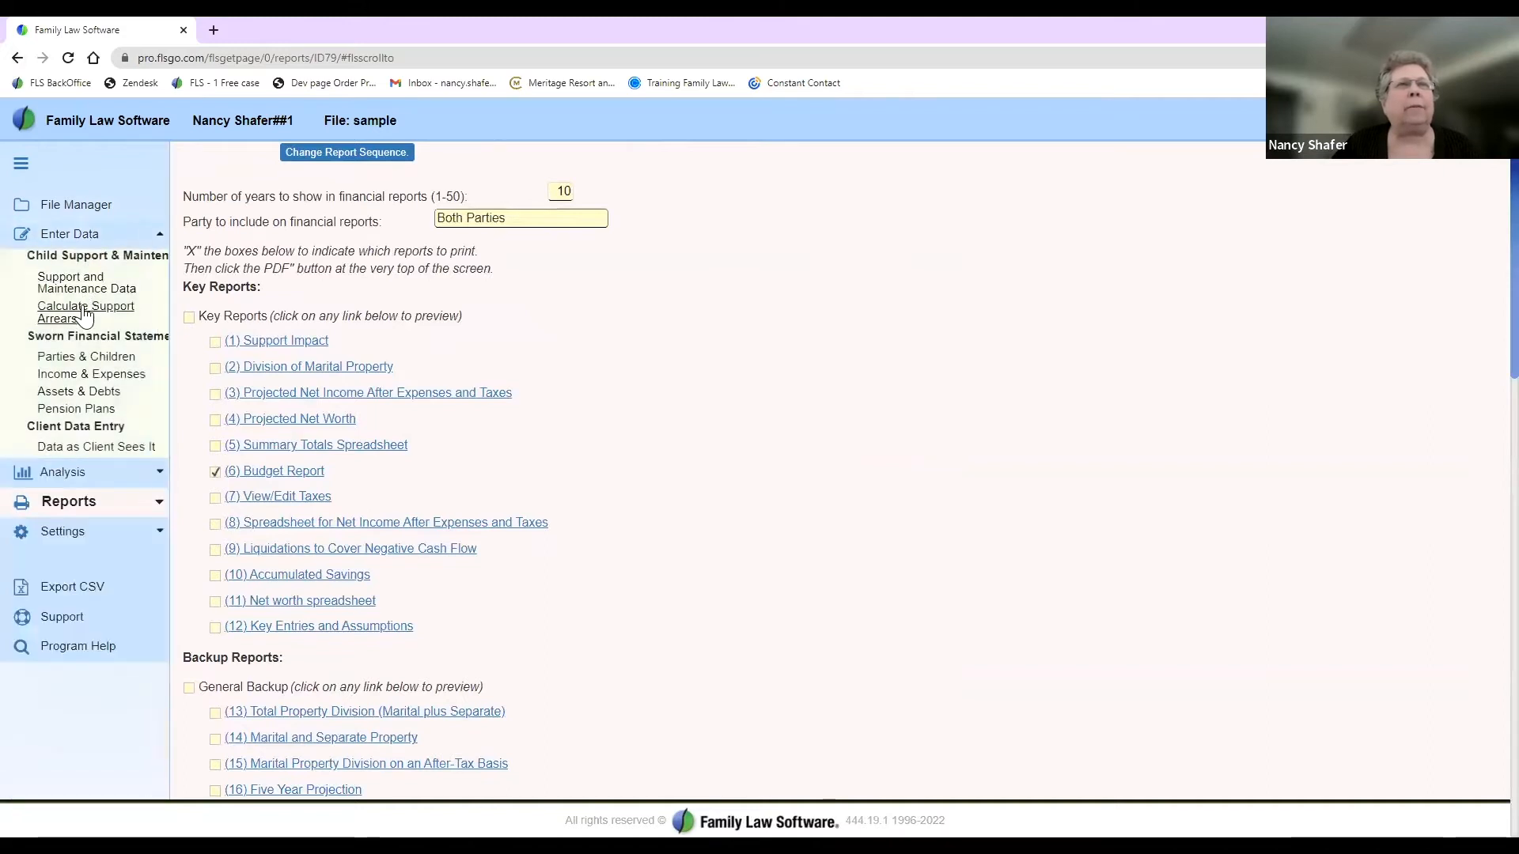
pyautogui.click(83, 391)
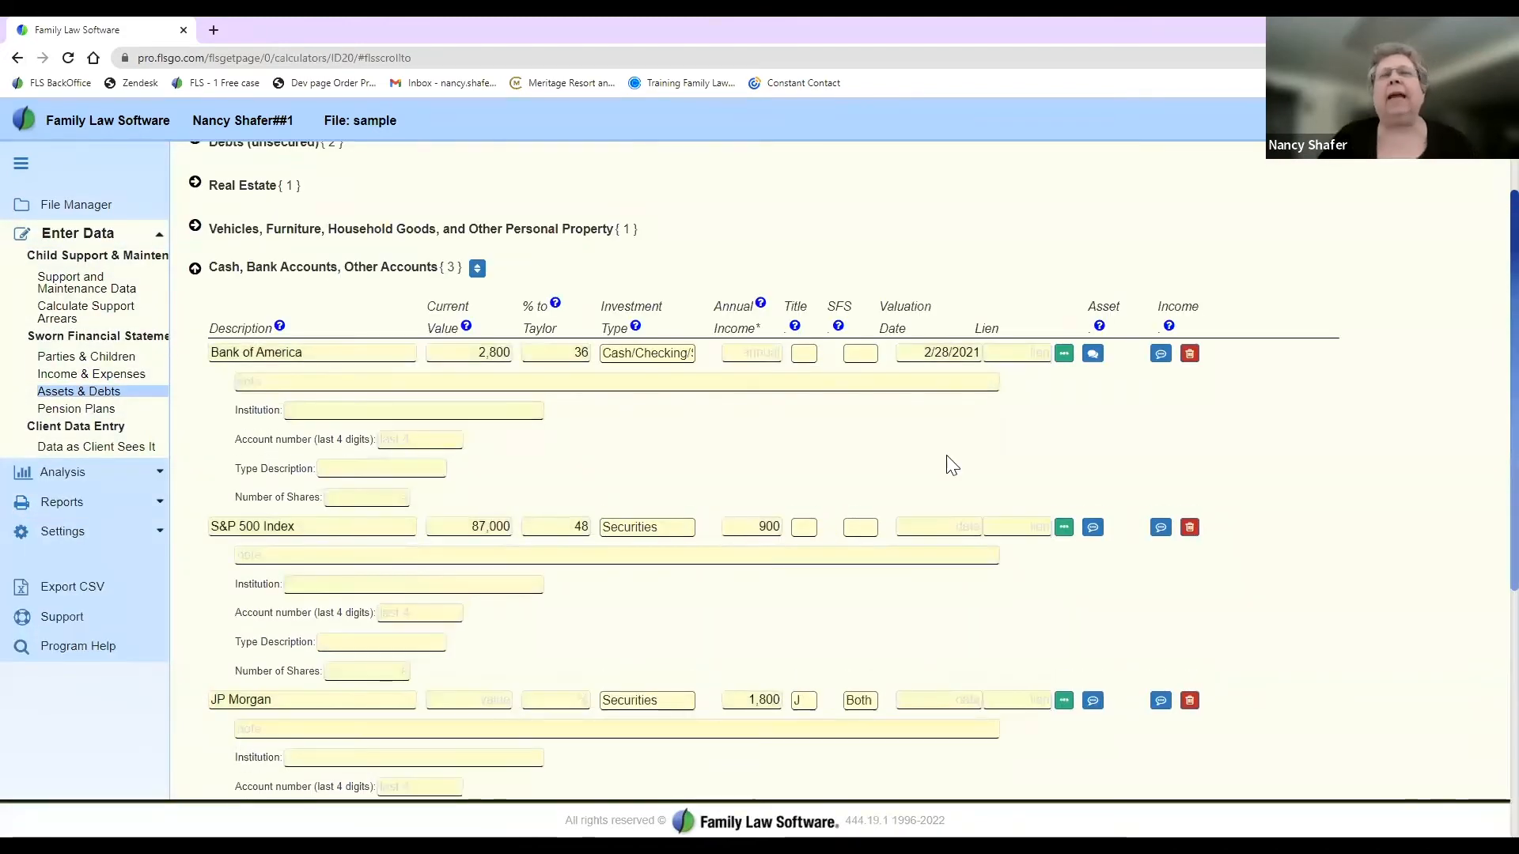
pyautogui.click(1064, 354)
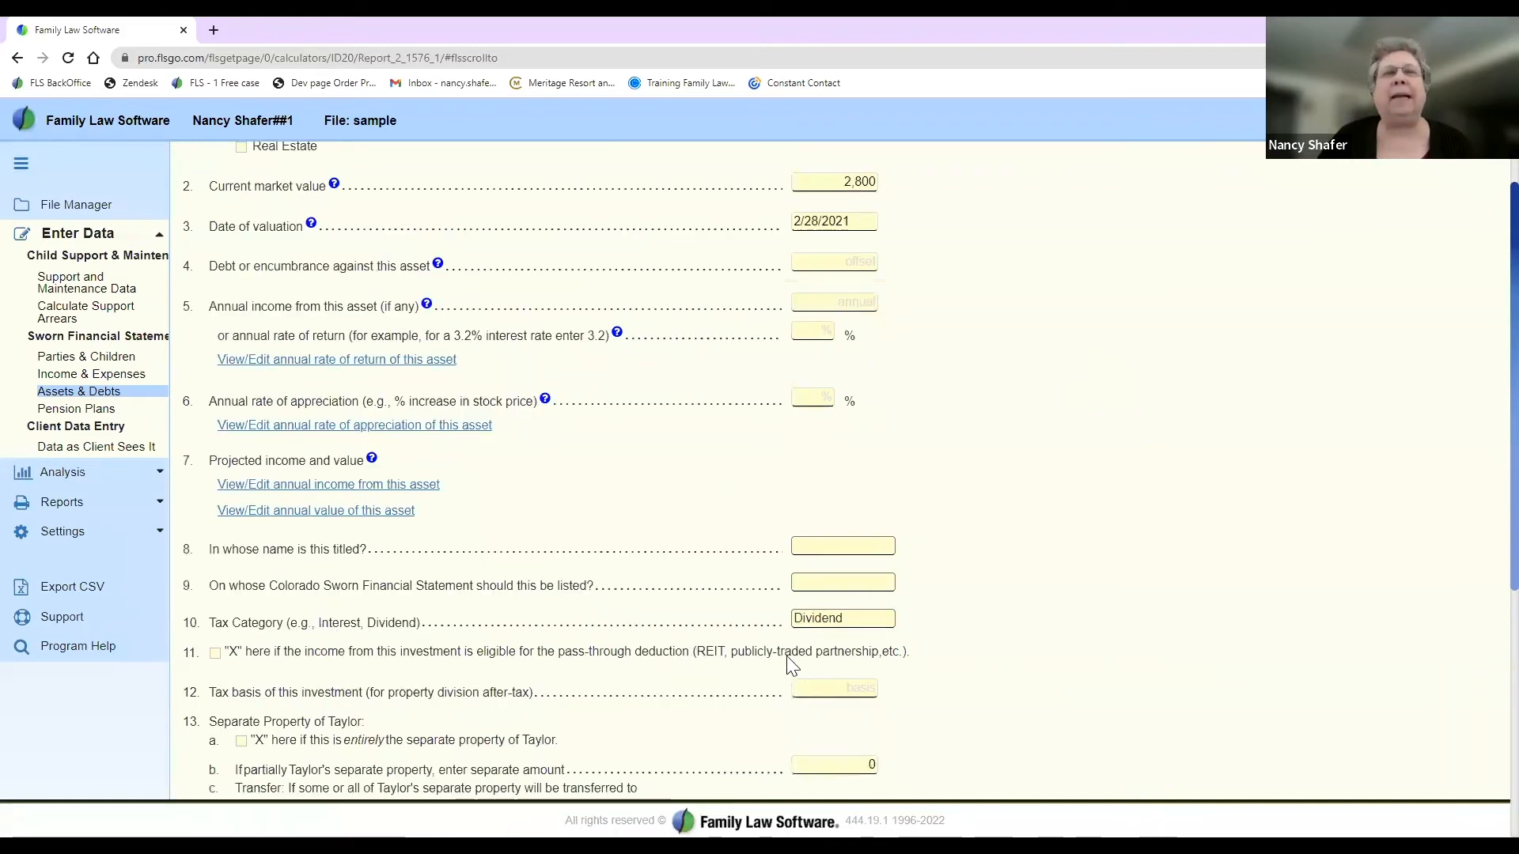
pyautogui.click(833, 694)
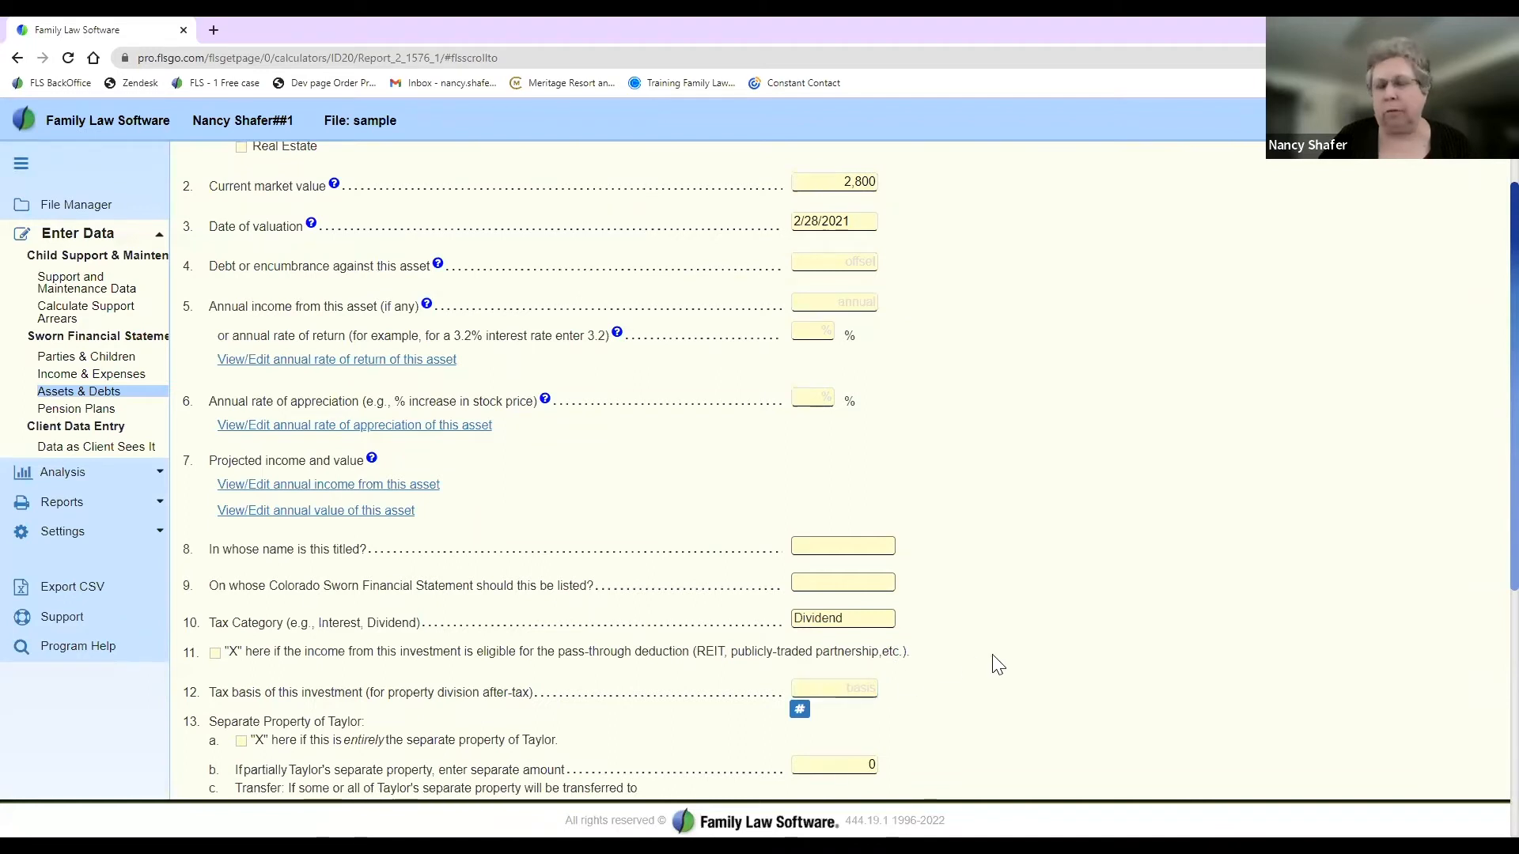
pyautogui.scroll(-3, 998, 665)
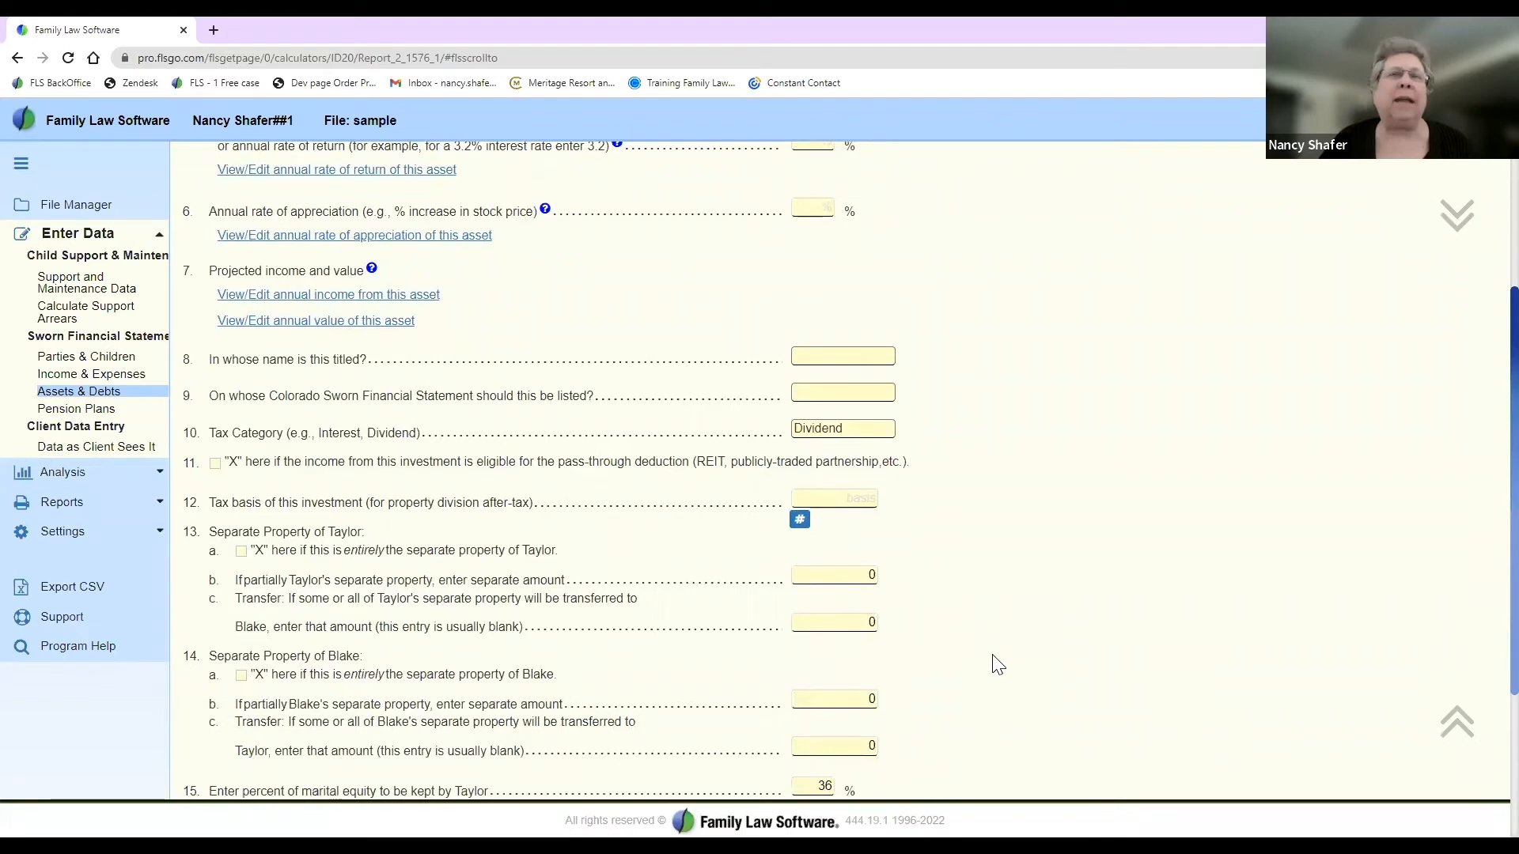
pyautogui.scroll(-3, 998, 665)
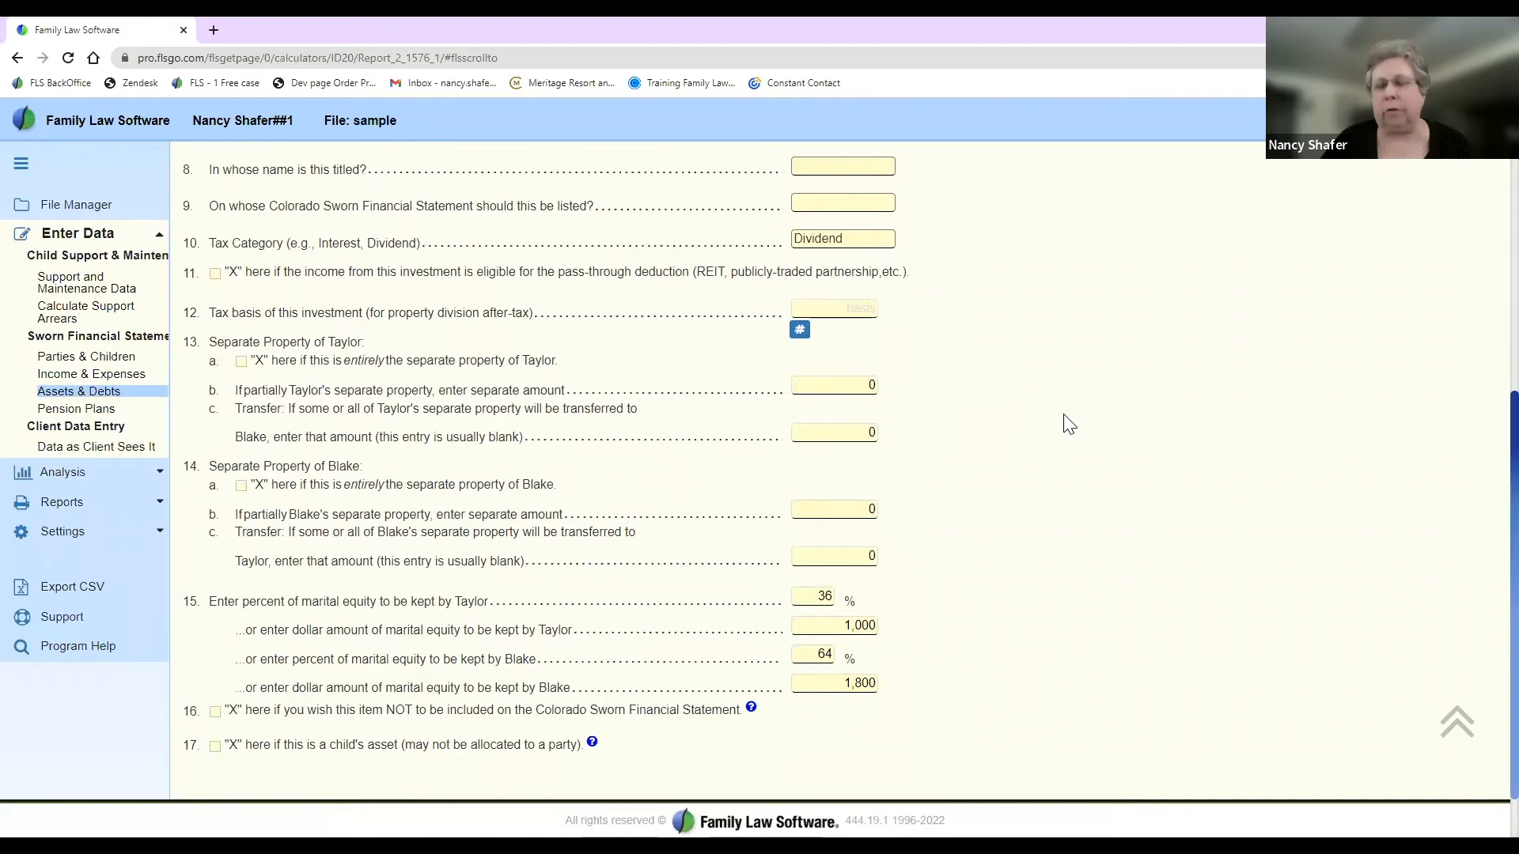
pyautogui.scroll(5, 1064, 421)
pyautogui.scroll(1, 1068, 424)
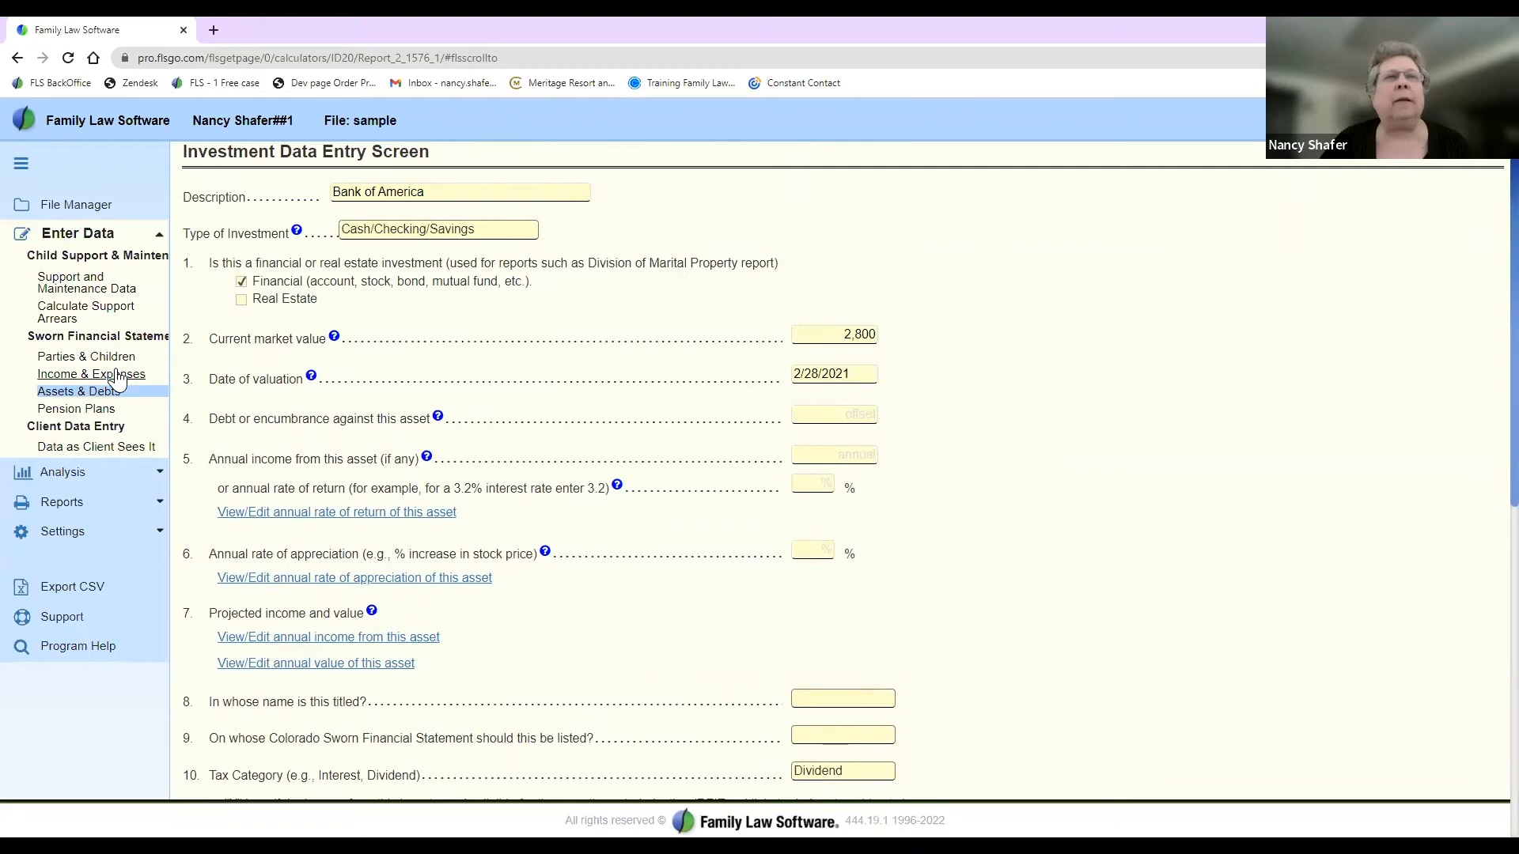
# Step: Return to the assets list and open the detailed data entry for the 57 Lakeview Lane real estate property
pyautogui.click(17, 57)
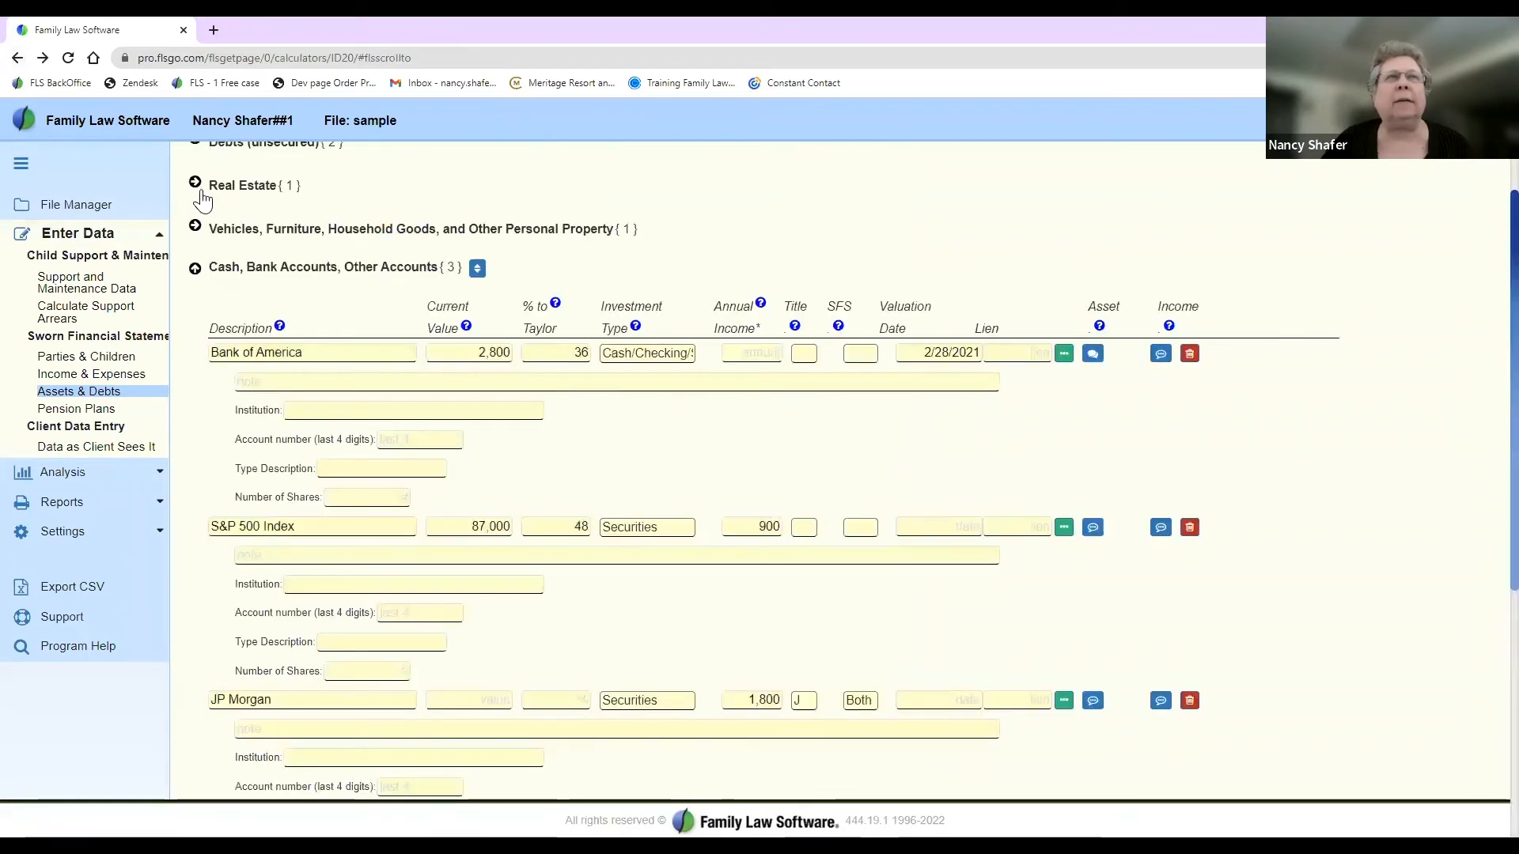
pyautogui.click(194, 183)
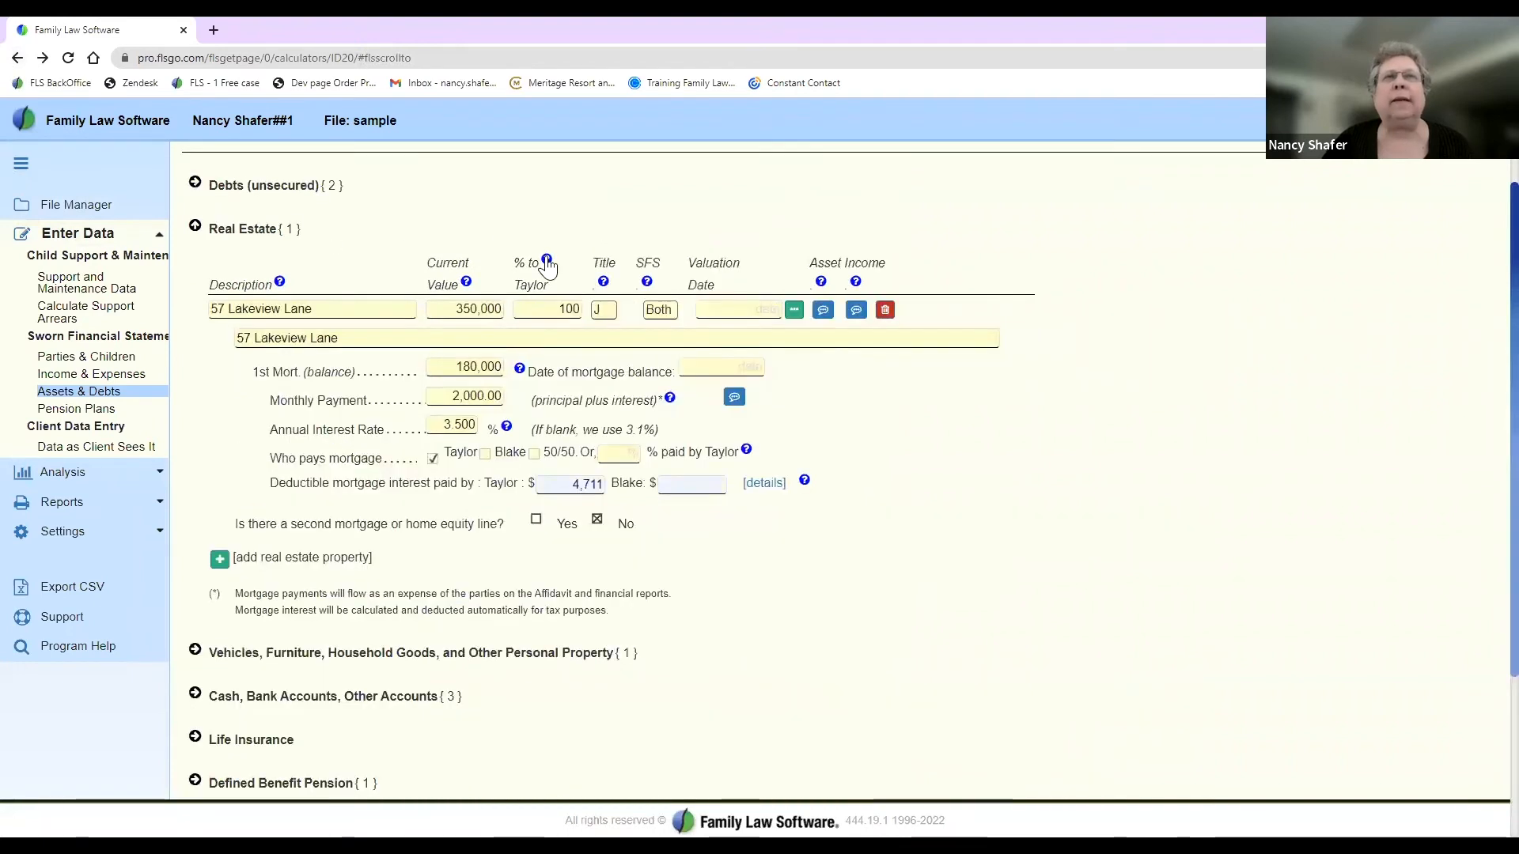
pyautogui.click(795, 310)
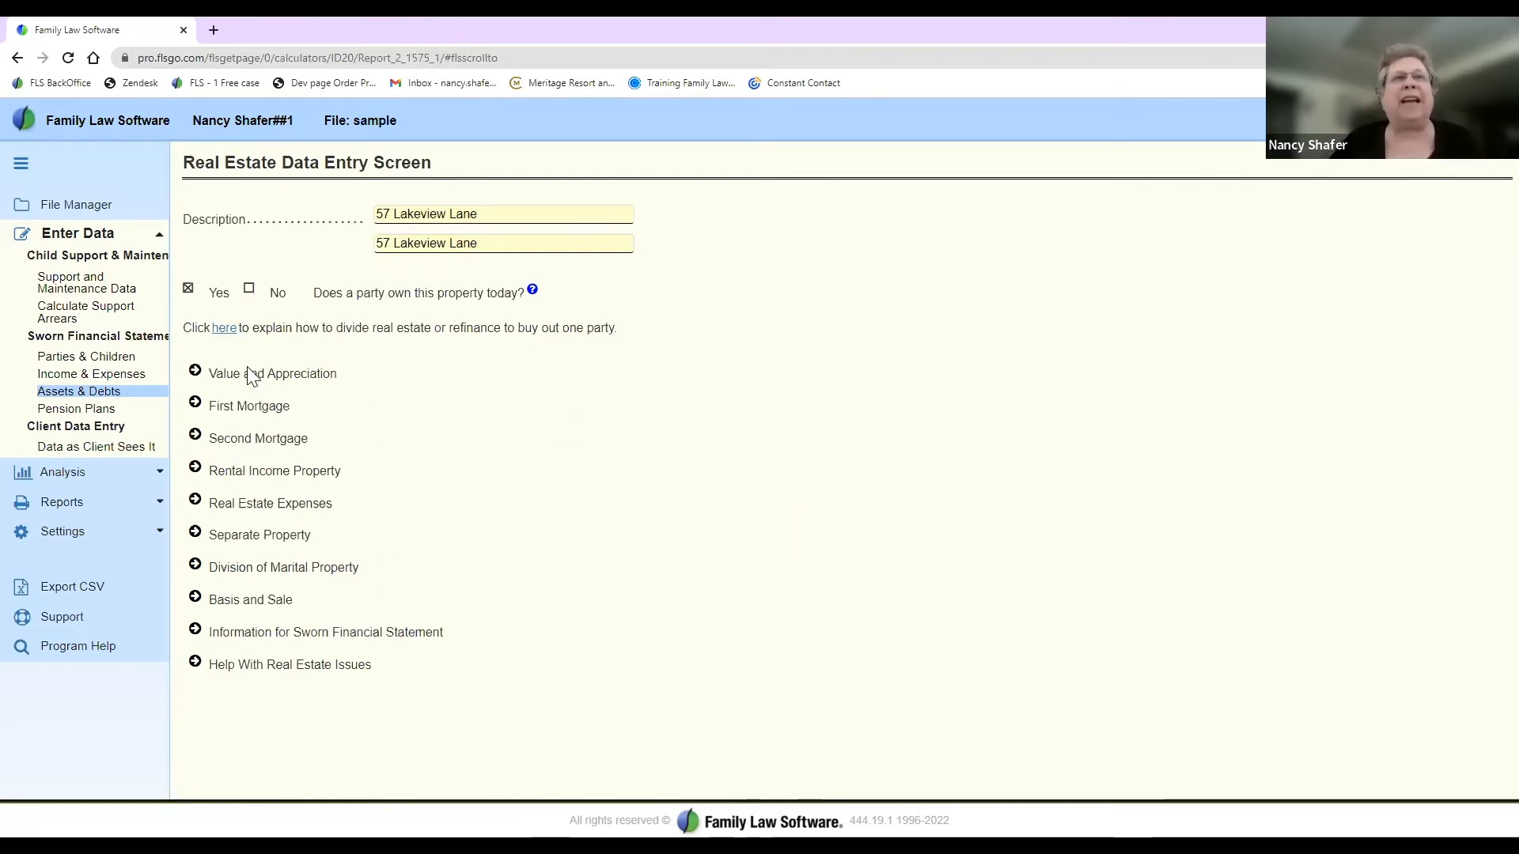
# Step: Answer Yes to the property's second mortgage question to view its entries, restore the answer to No, and collapse the section
pyautogui.click(196, 437)
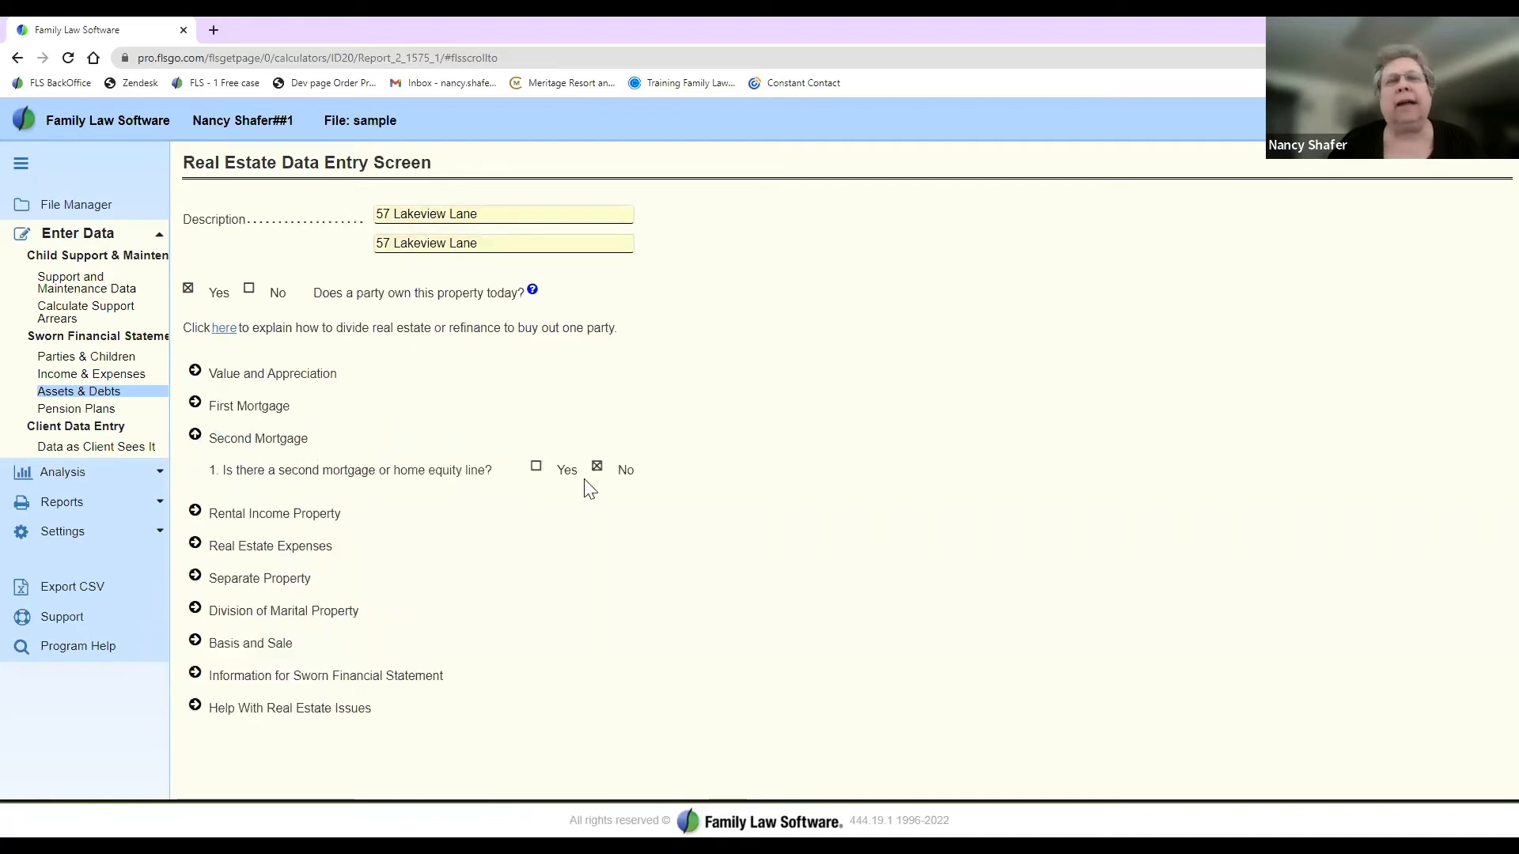
pyautogui.click(536, 469)
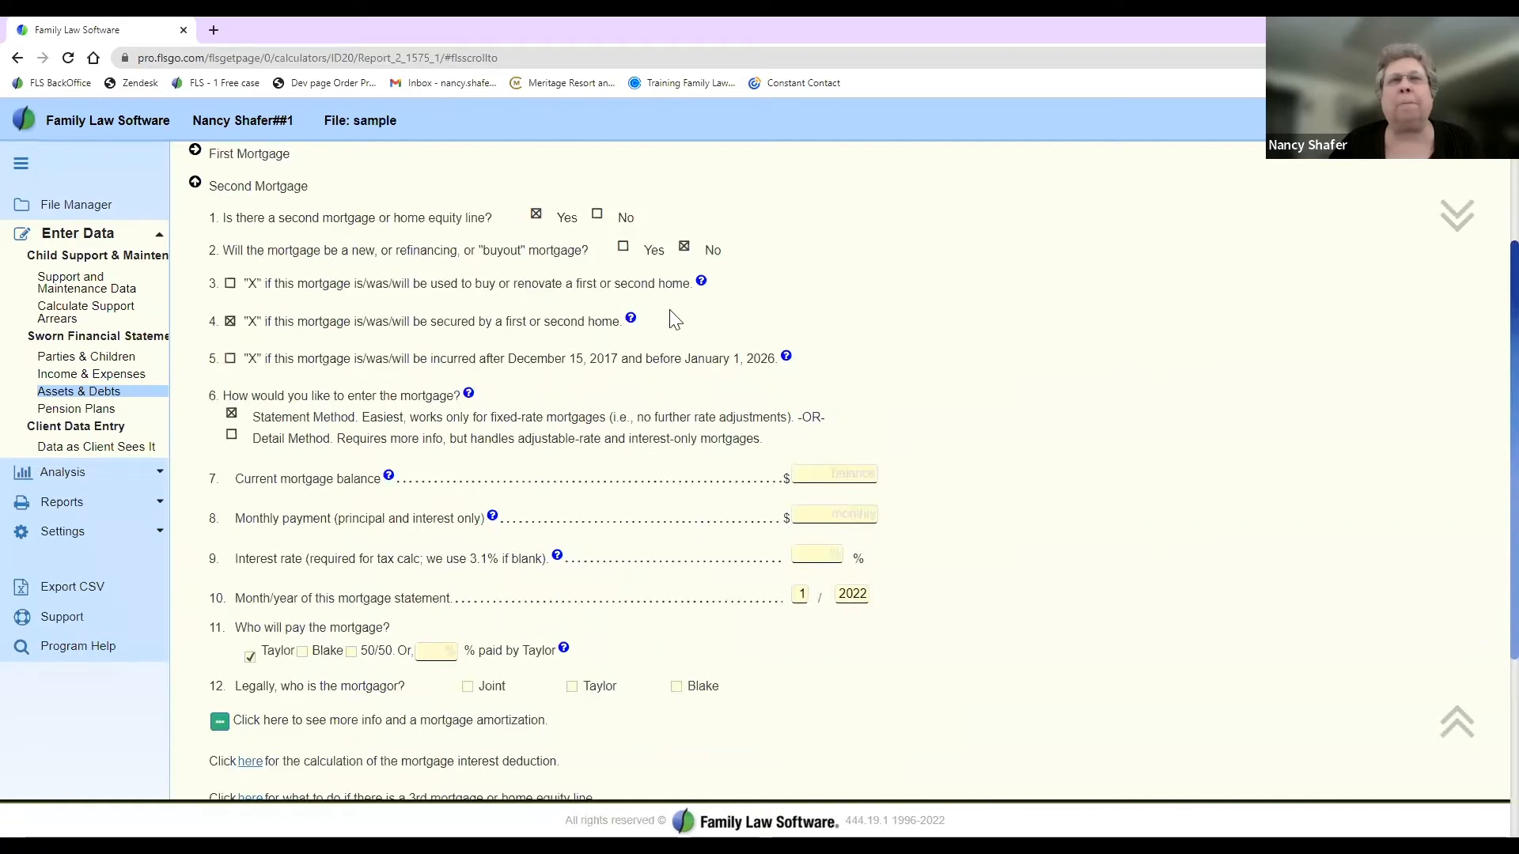
pyautogui.click(598, 215)
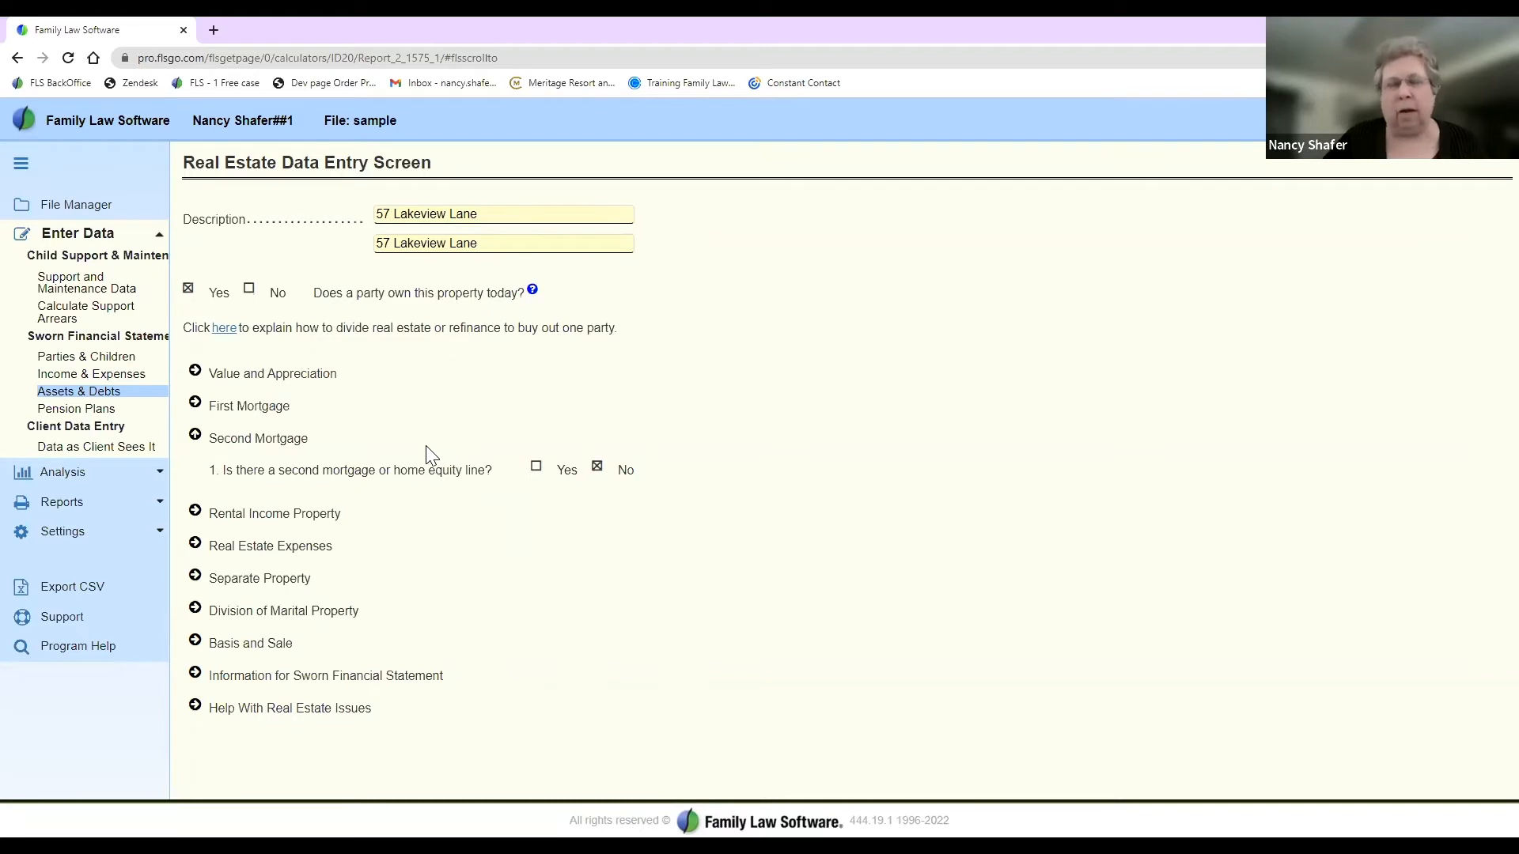
pyautogui.click(196, 442)
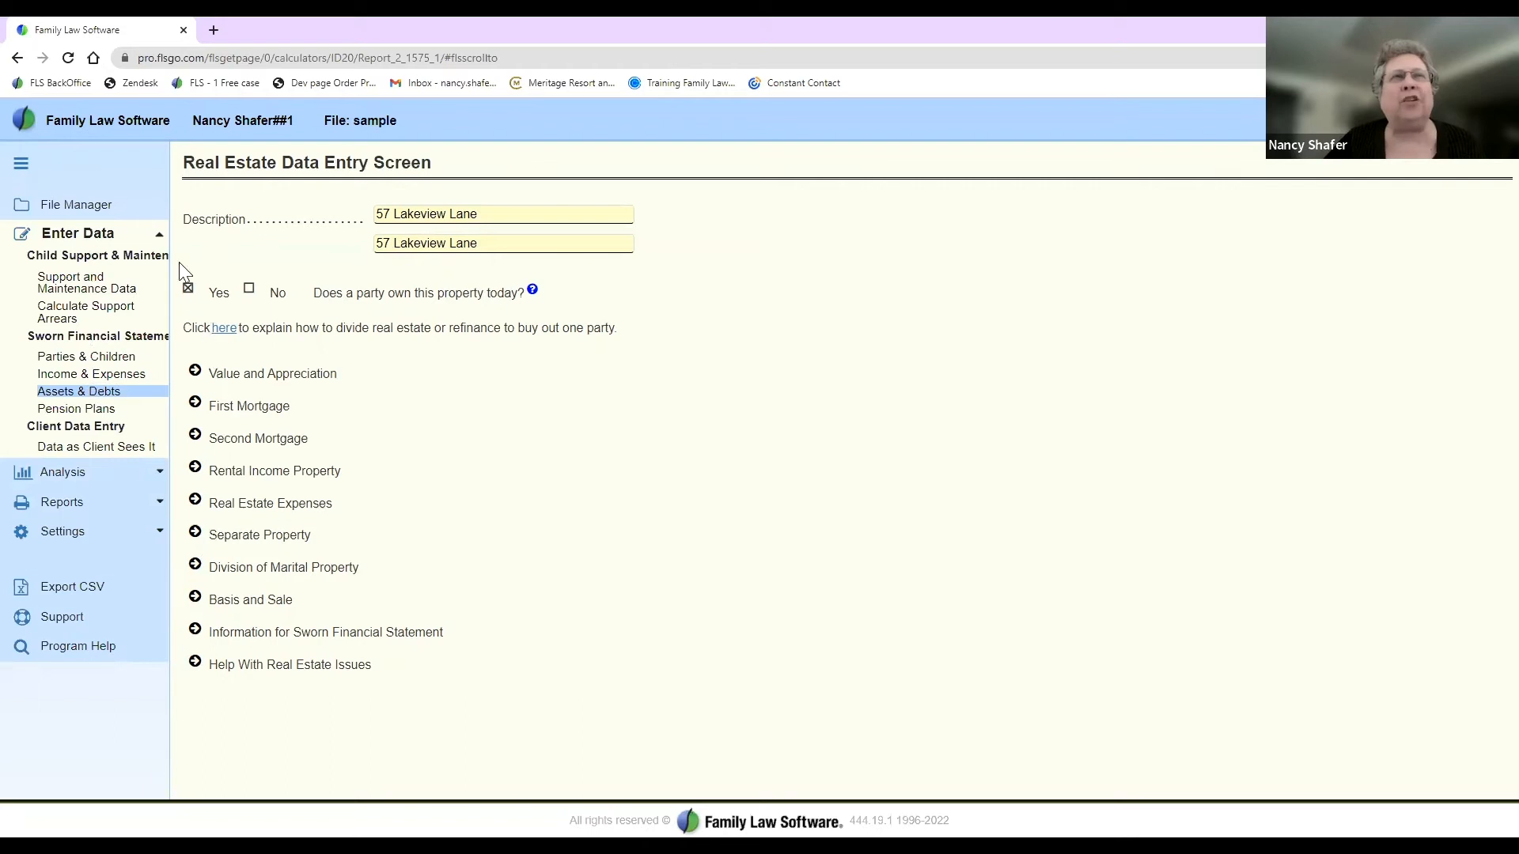
# Step: Return to the assets list, view the Defined Benefit Pension entries, and open the LargeCorp plan's valuation details from Pension Plans
pyautogui.click(18, 58)
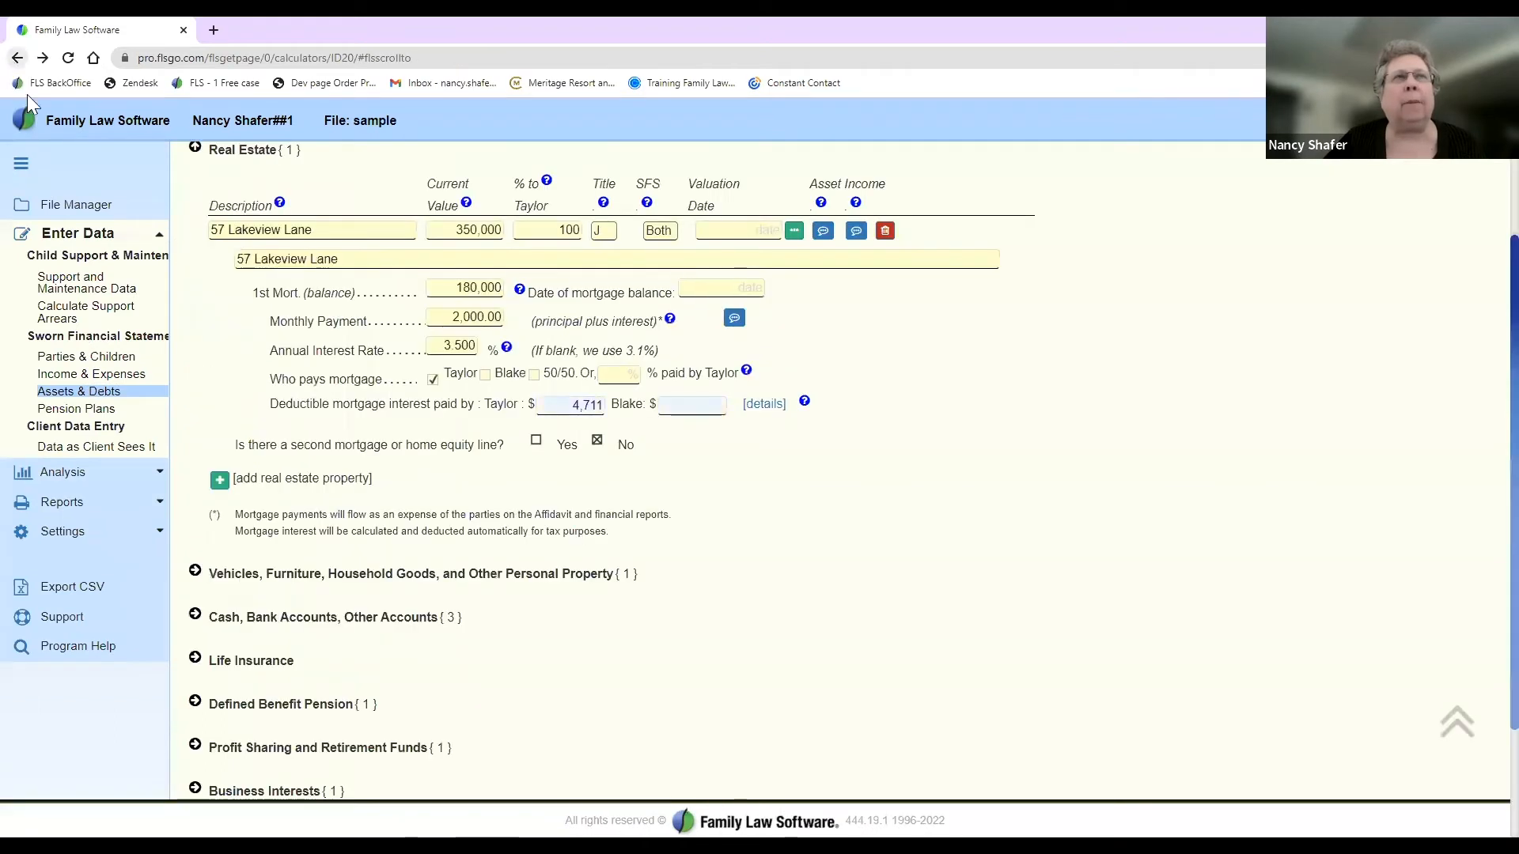
pyautogui.click(195, 704)
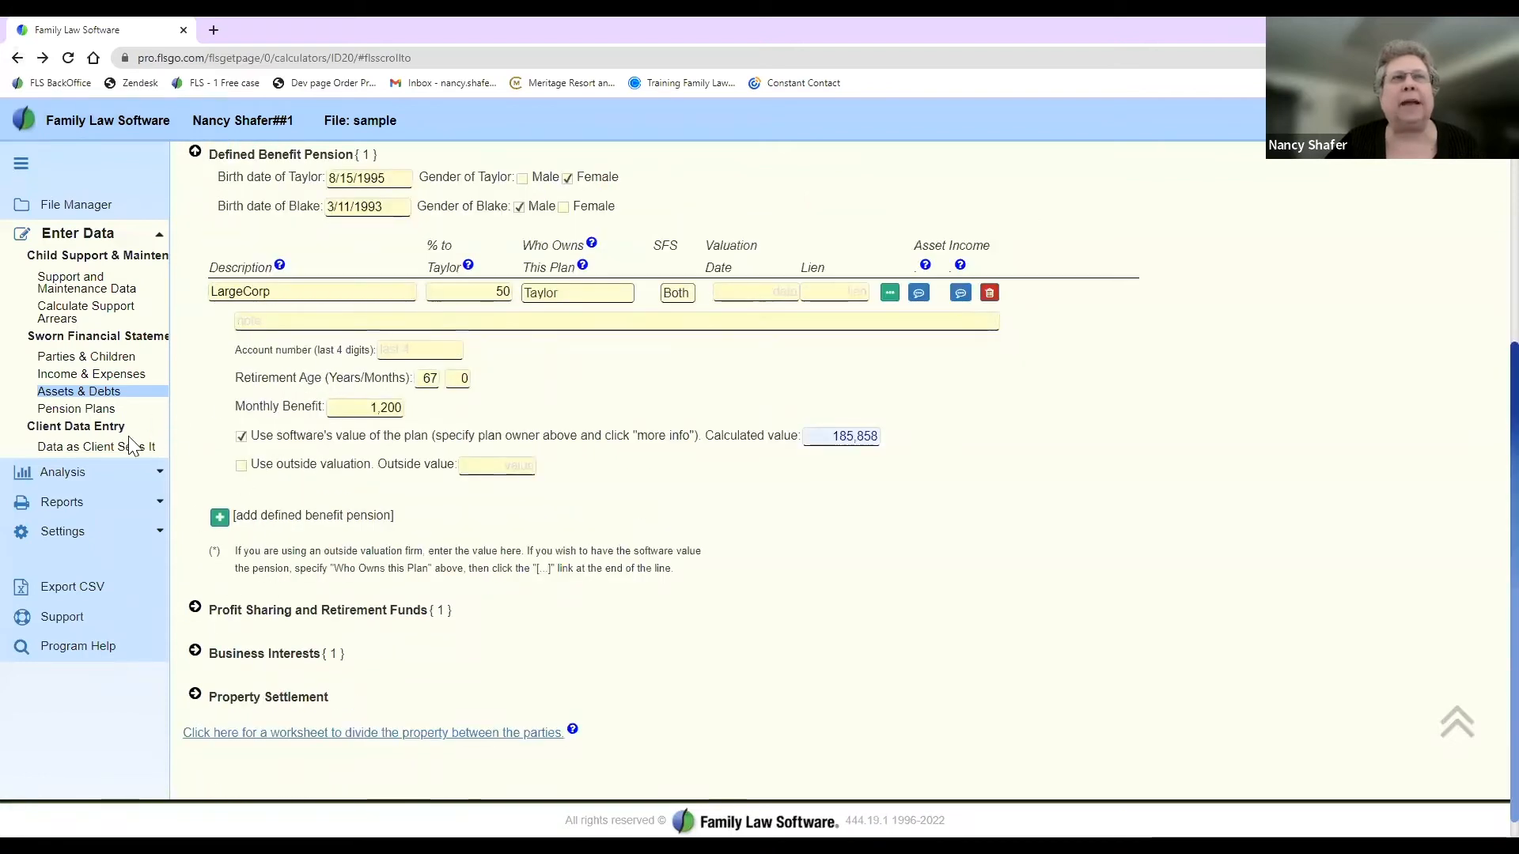
pyautogui.click(94, 418)
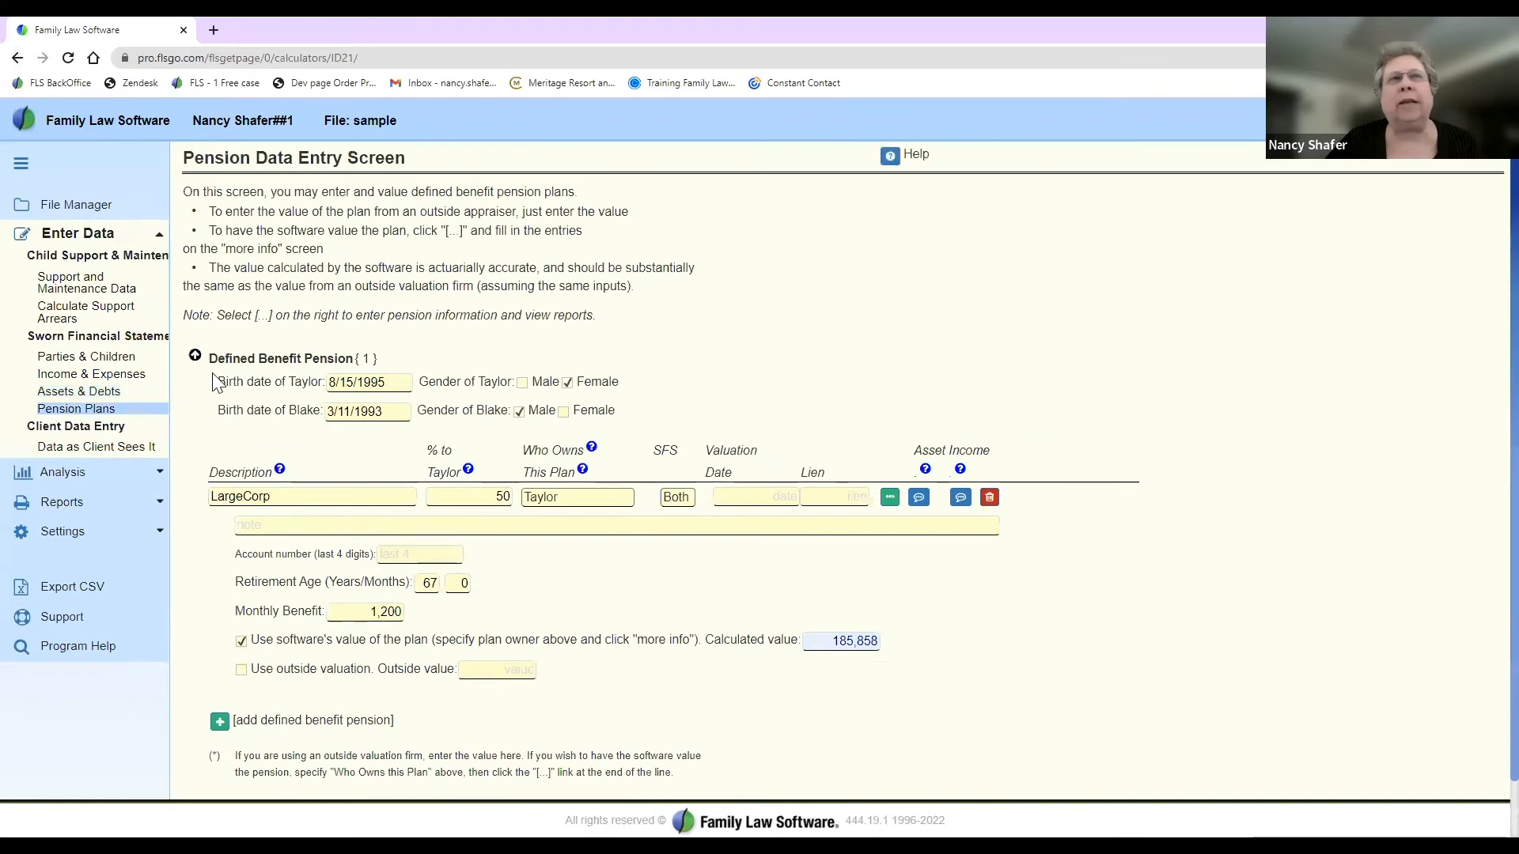
pyautogui.click(890, 499)
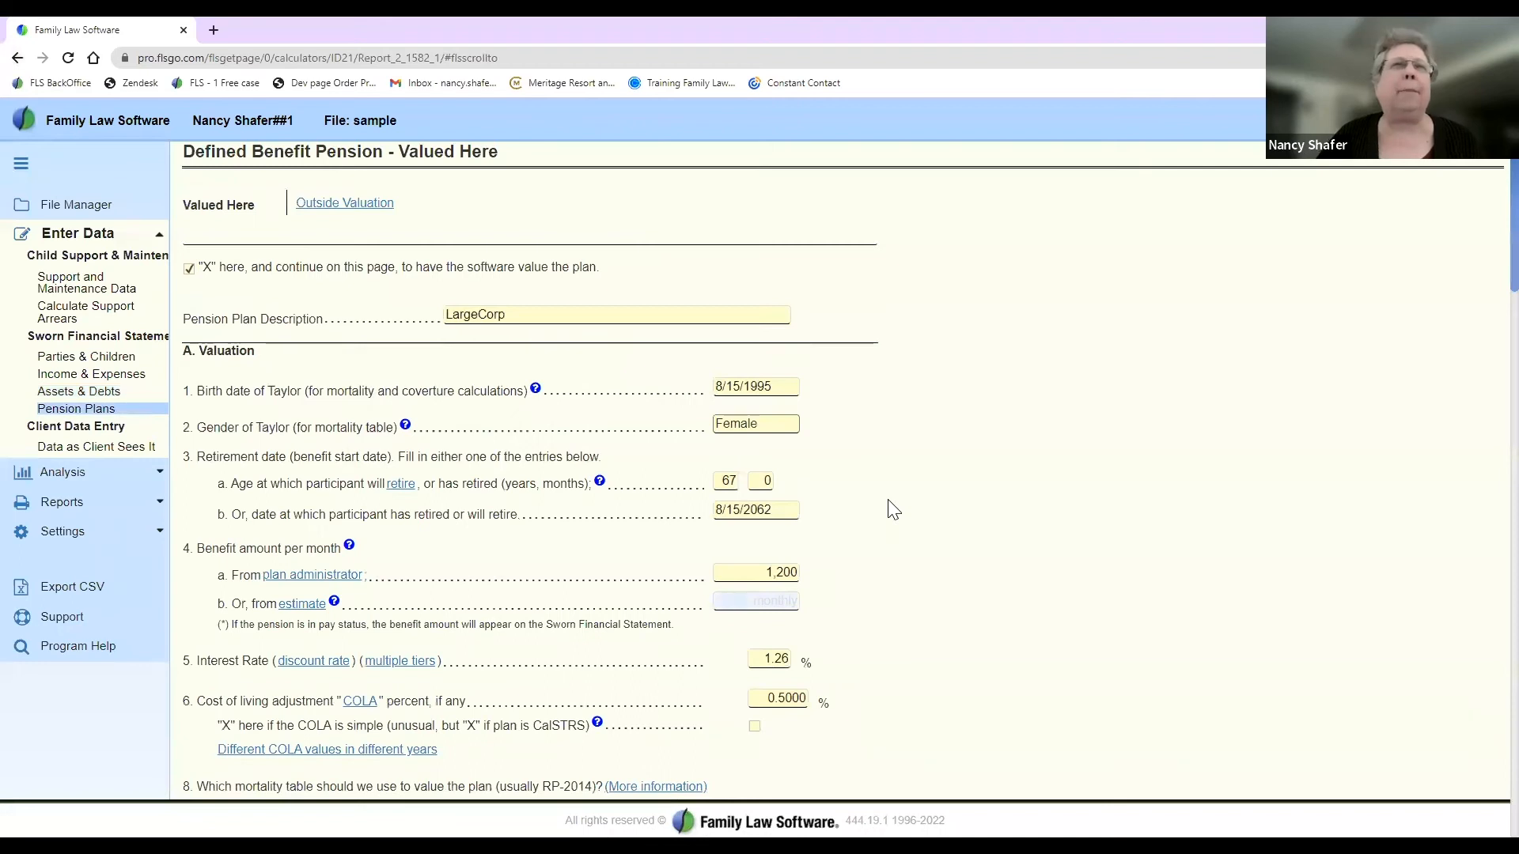
# Step: Examine the LargeCorp pension's valuation assumptions, focusing on the interest rate used to value the plan
pyautogui.scroll(-2, 892, 509)
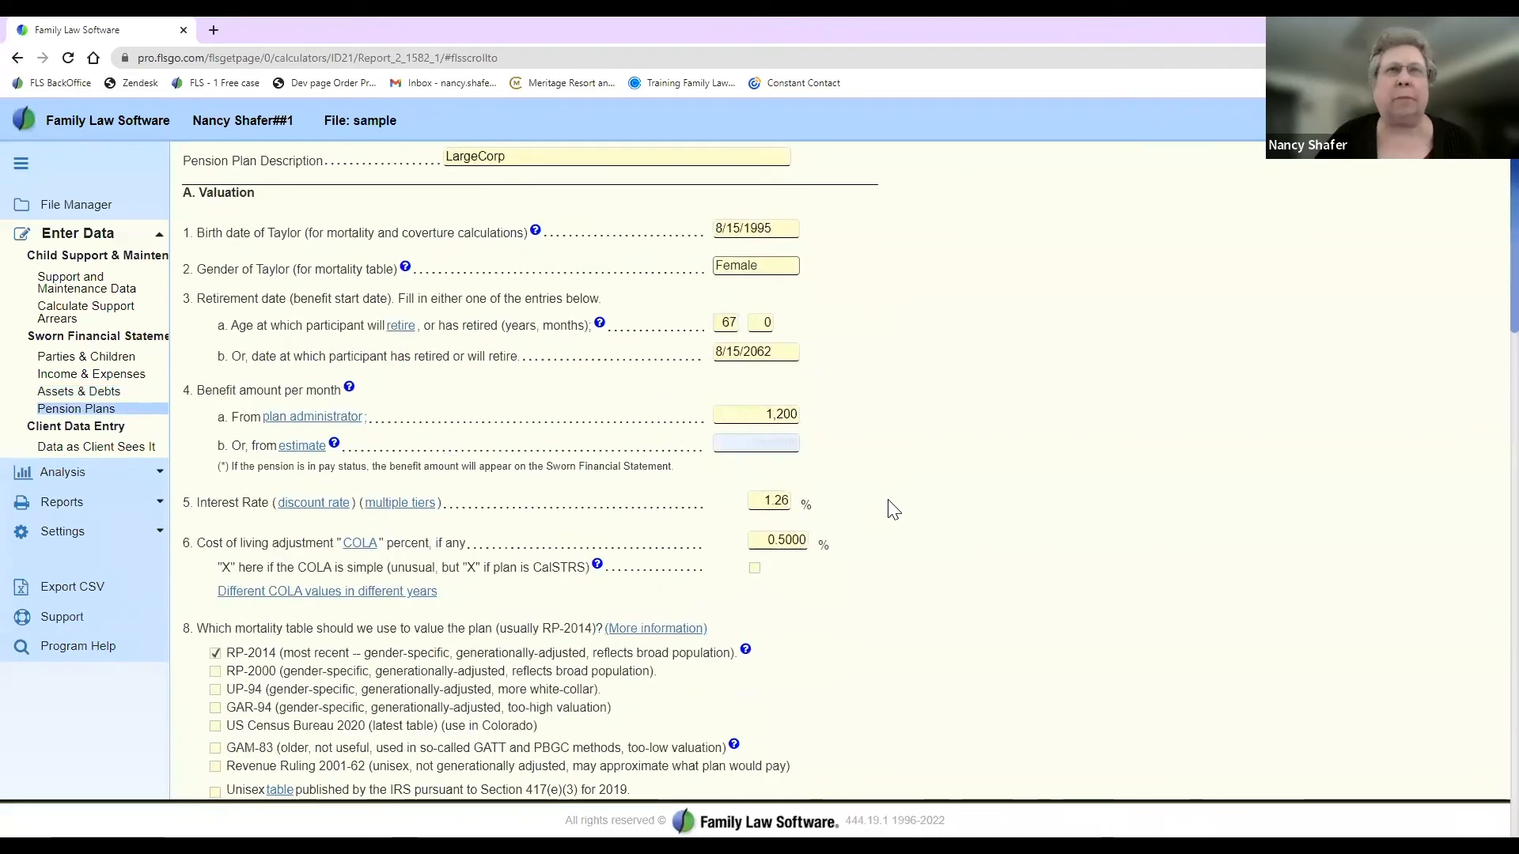
pyautogui.scroll(-4, 892, 508)
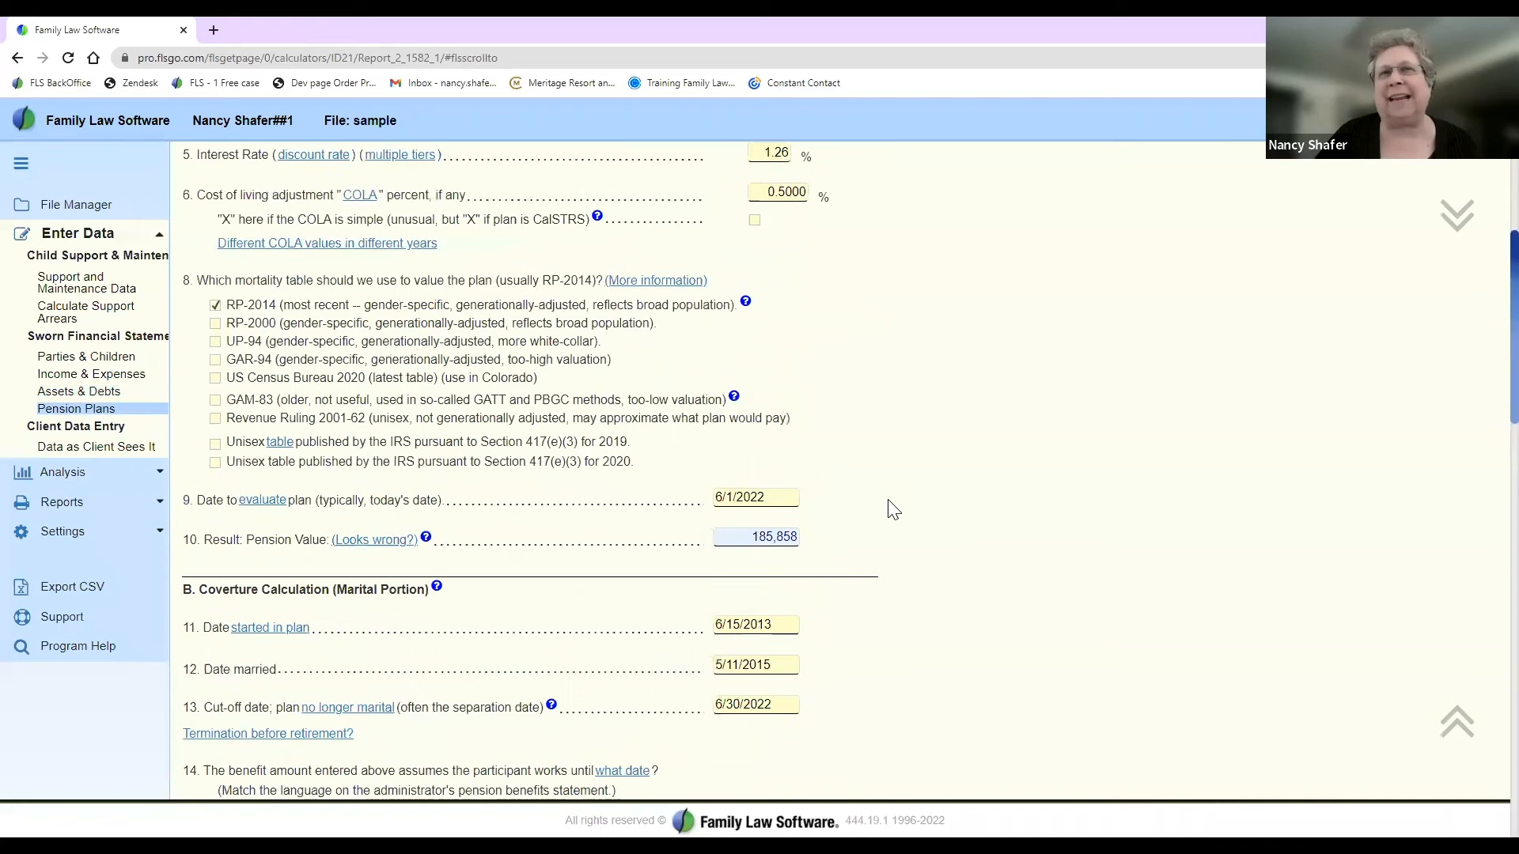
pyautogui.scroll(2, 892, 509)
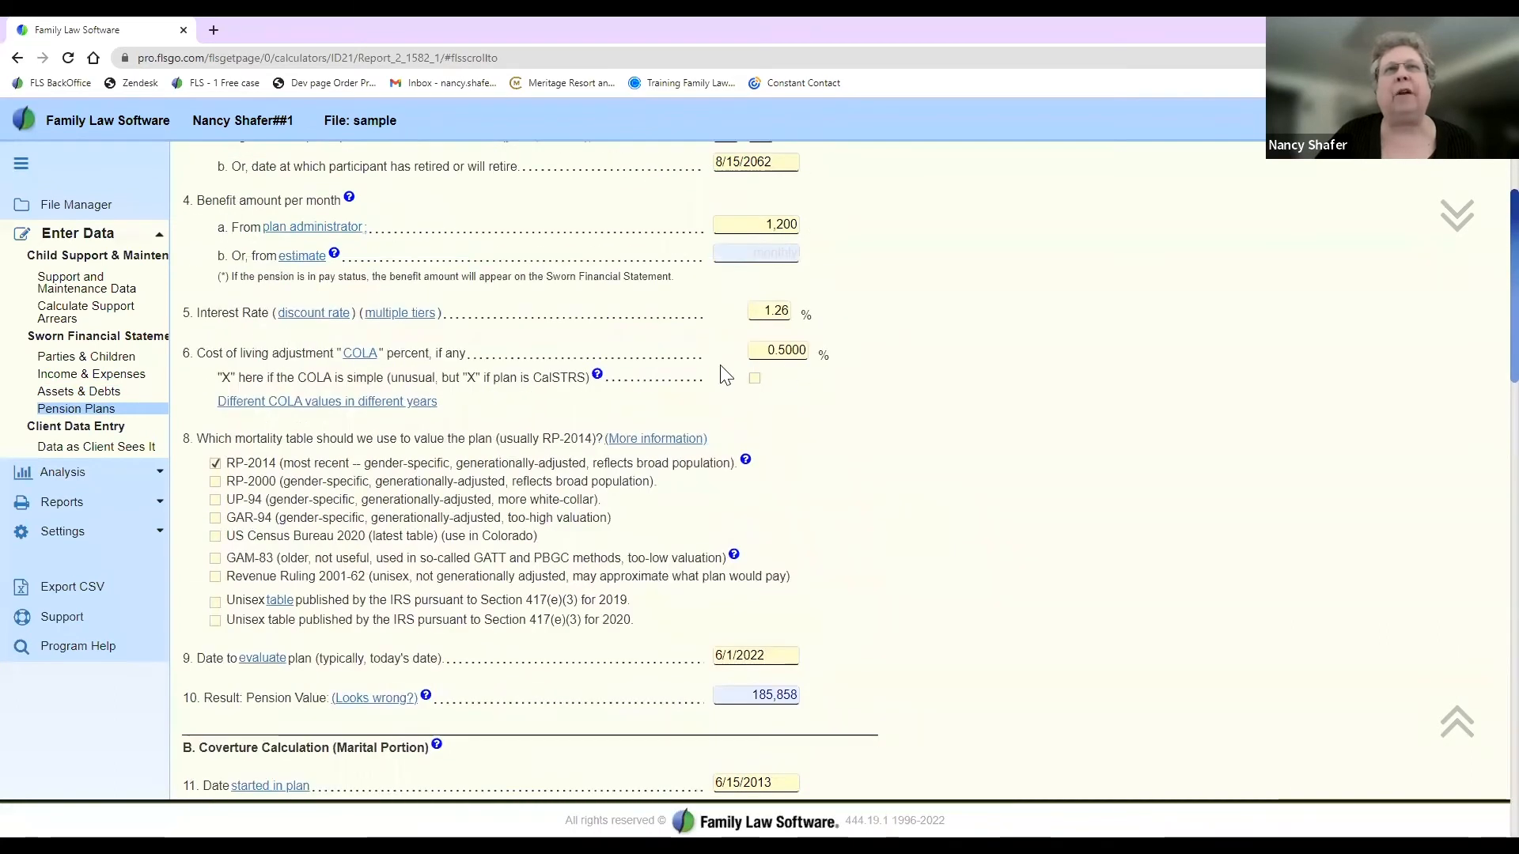
pyautogui.click(764, 311)
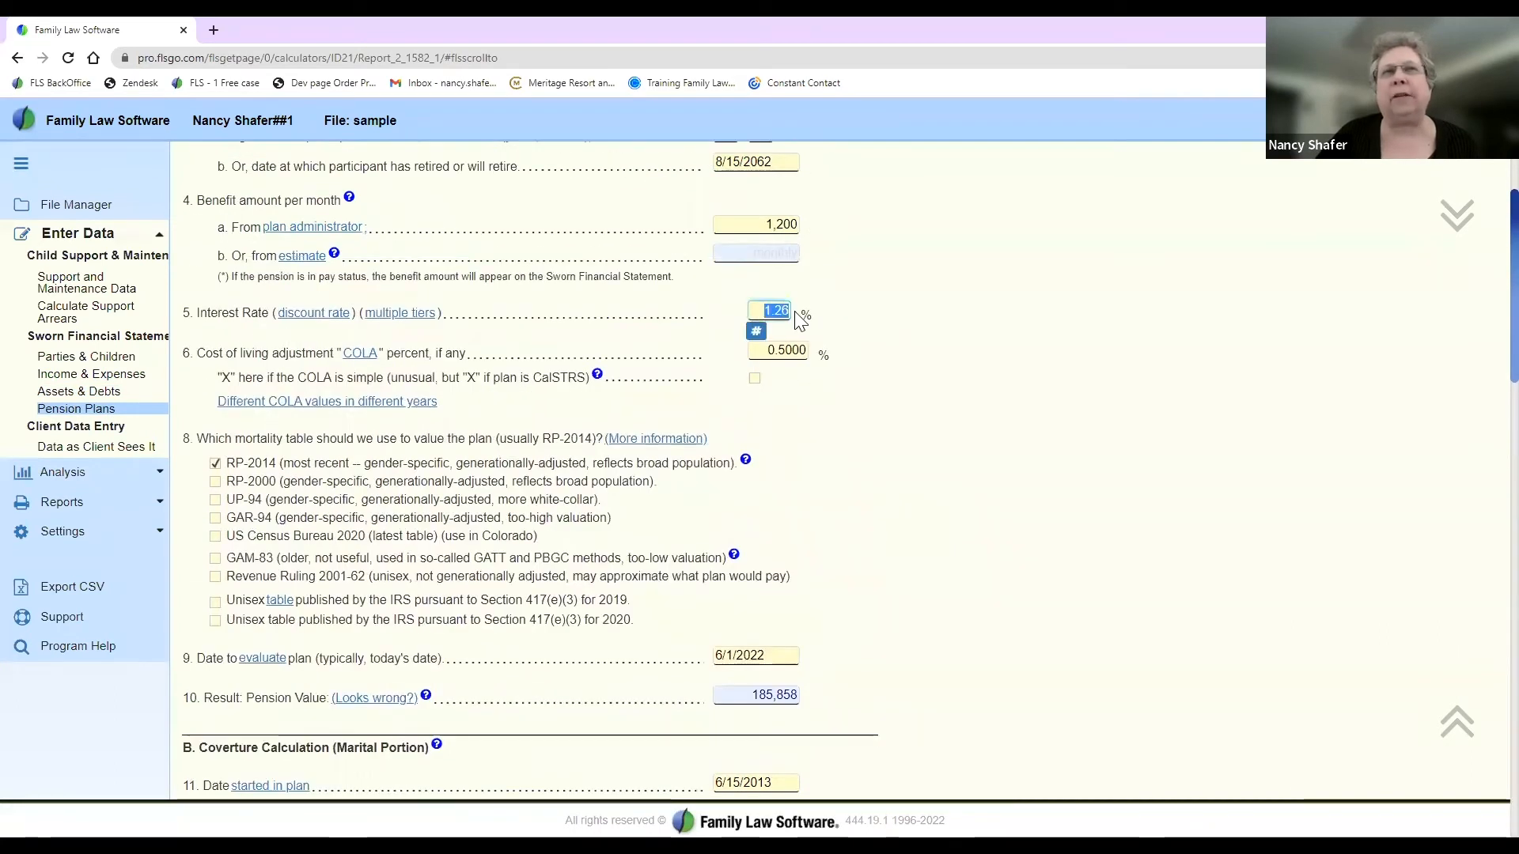
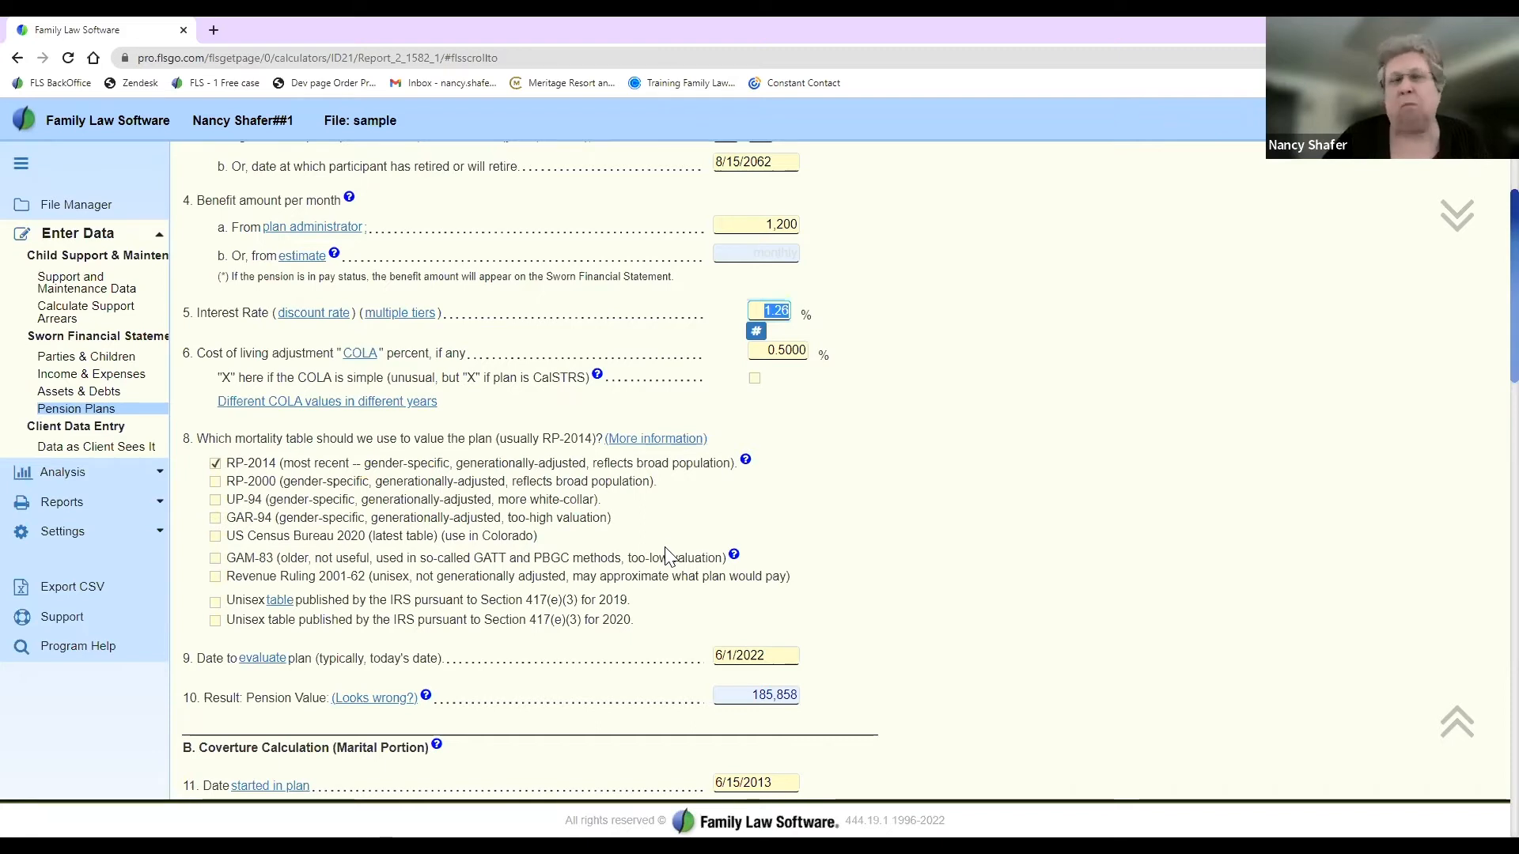
pyautogui.press('Left')
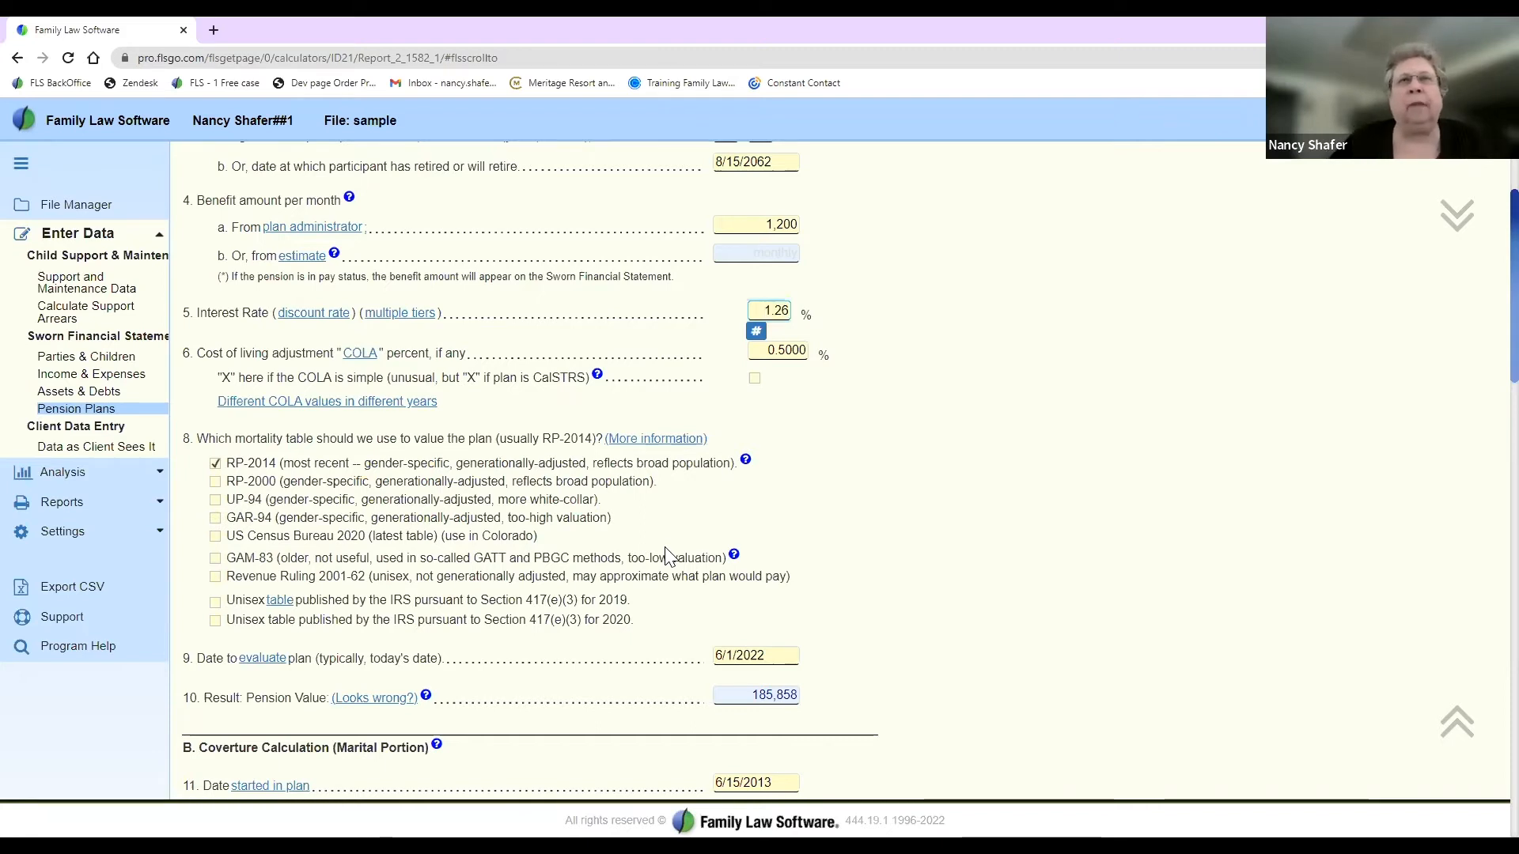
pyautogui.click(953, 531)
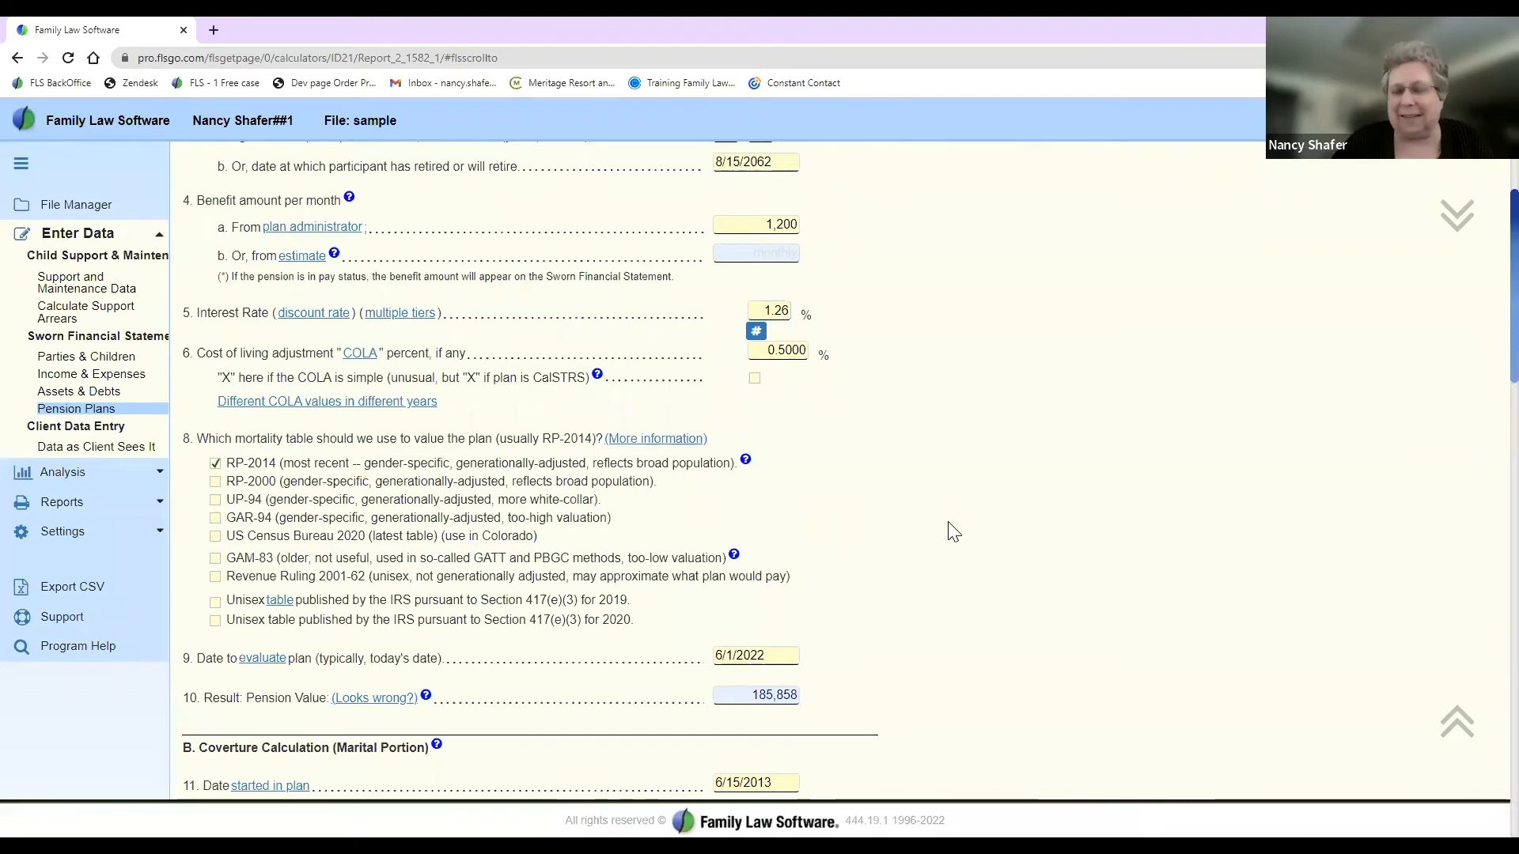
# Step: Review the pension's calculated value and the mortality table choices, including the US Census Bureau 2020 option for Colorado
pyautogui.scroll(4, 953, 532)
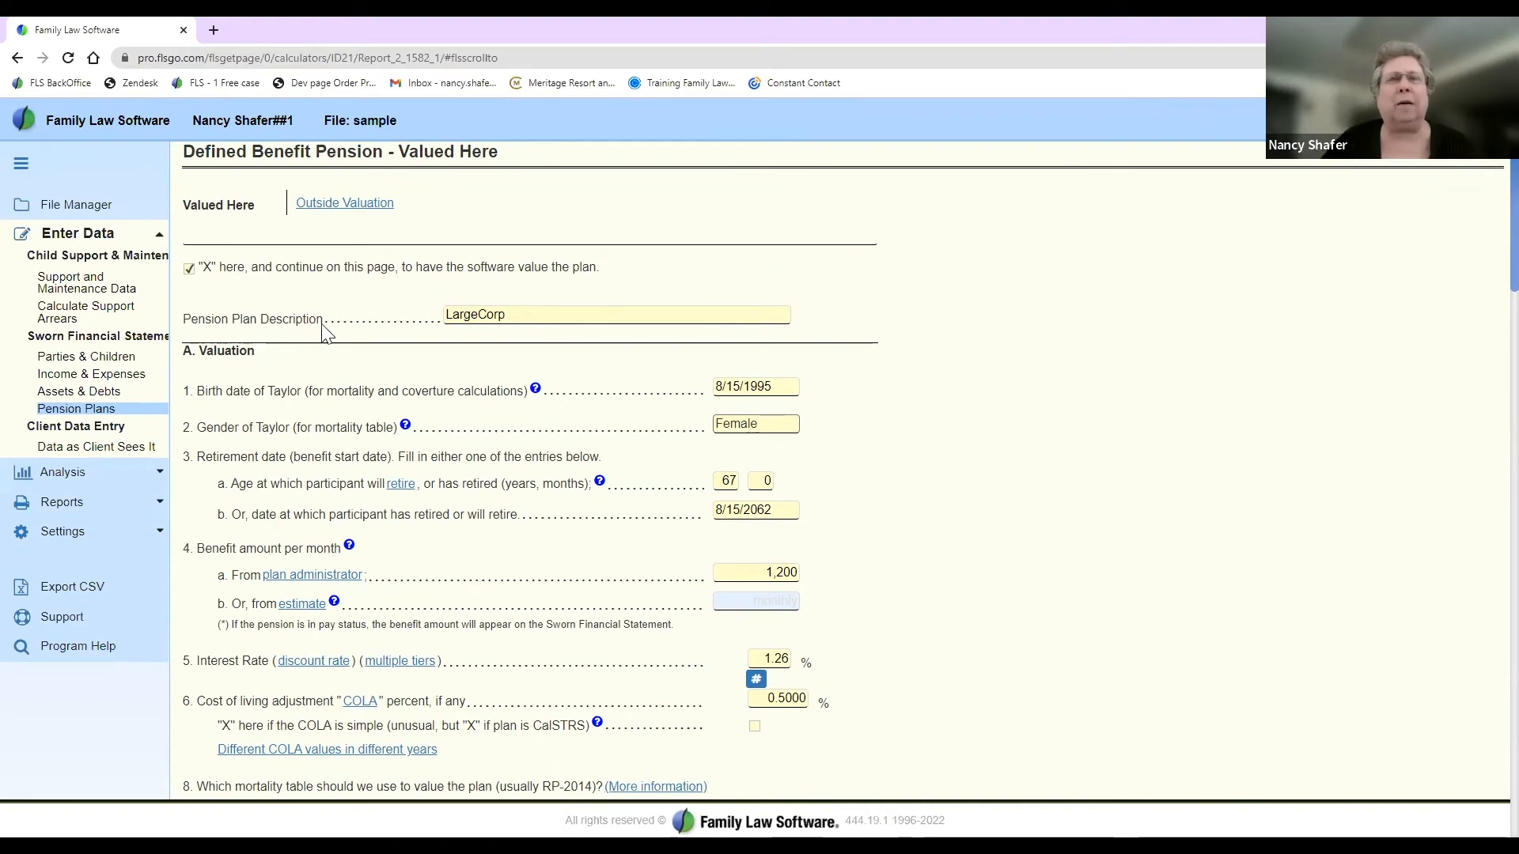
pyautogui.scroll(-5, 855, 515)
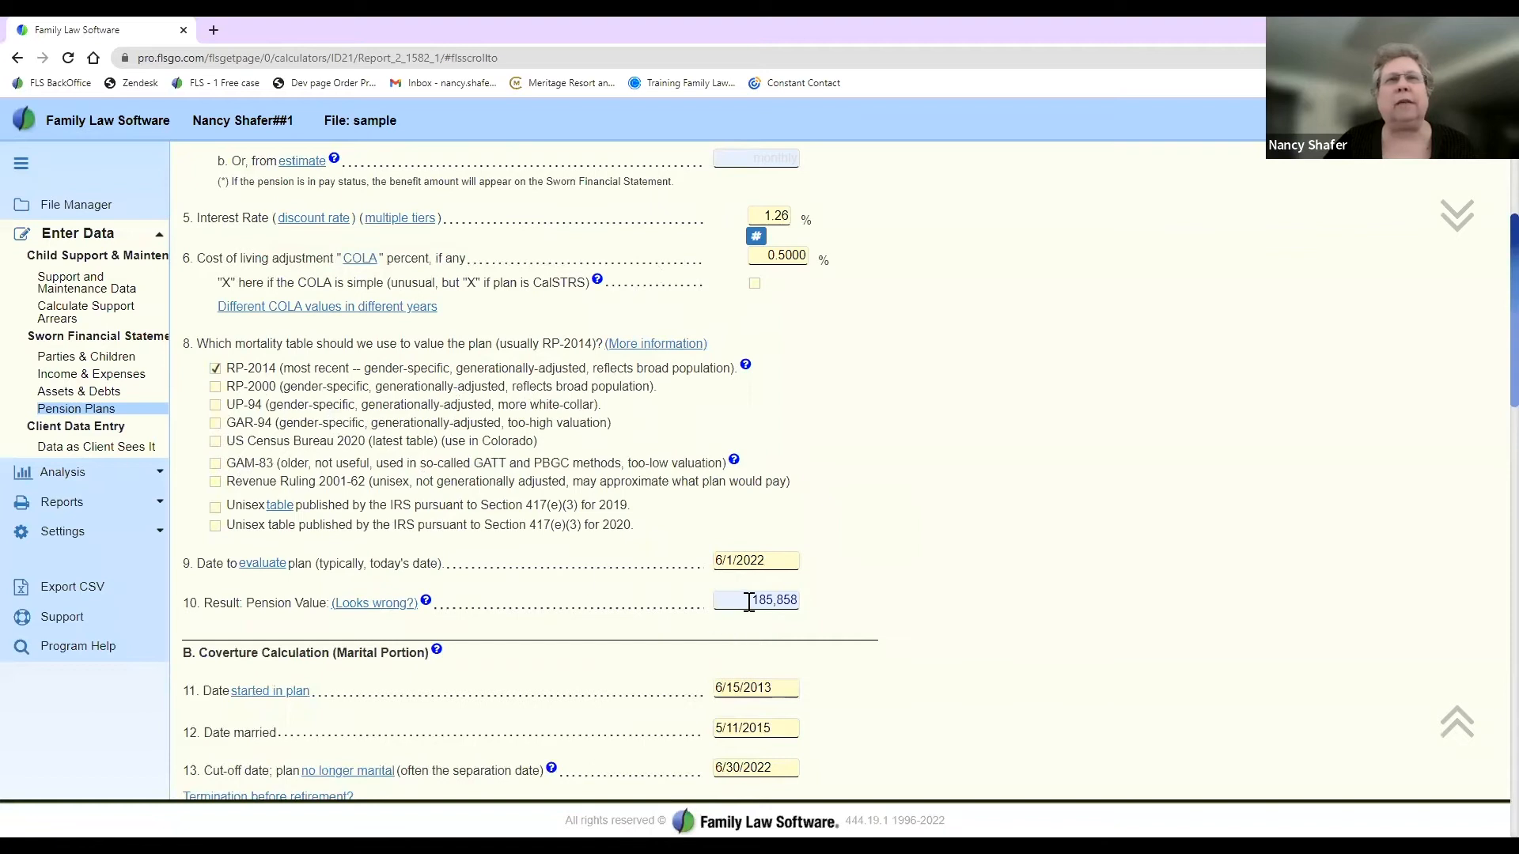
pyautogui.moveTo(744, 602); pyautogui.dragTo(838, 601)
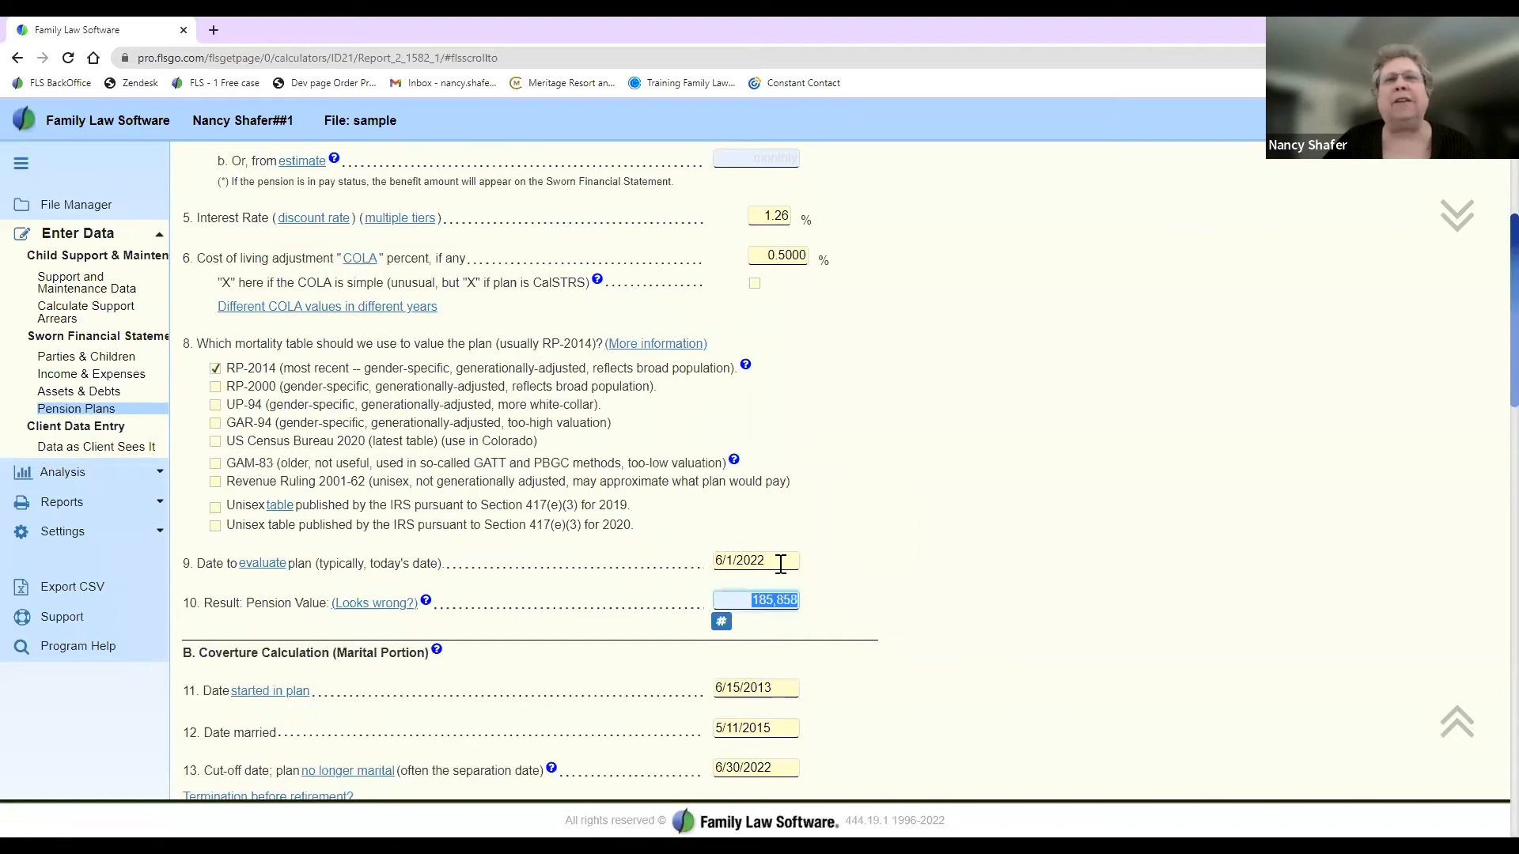
pyautogui.click(216, 439)
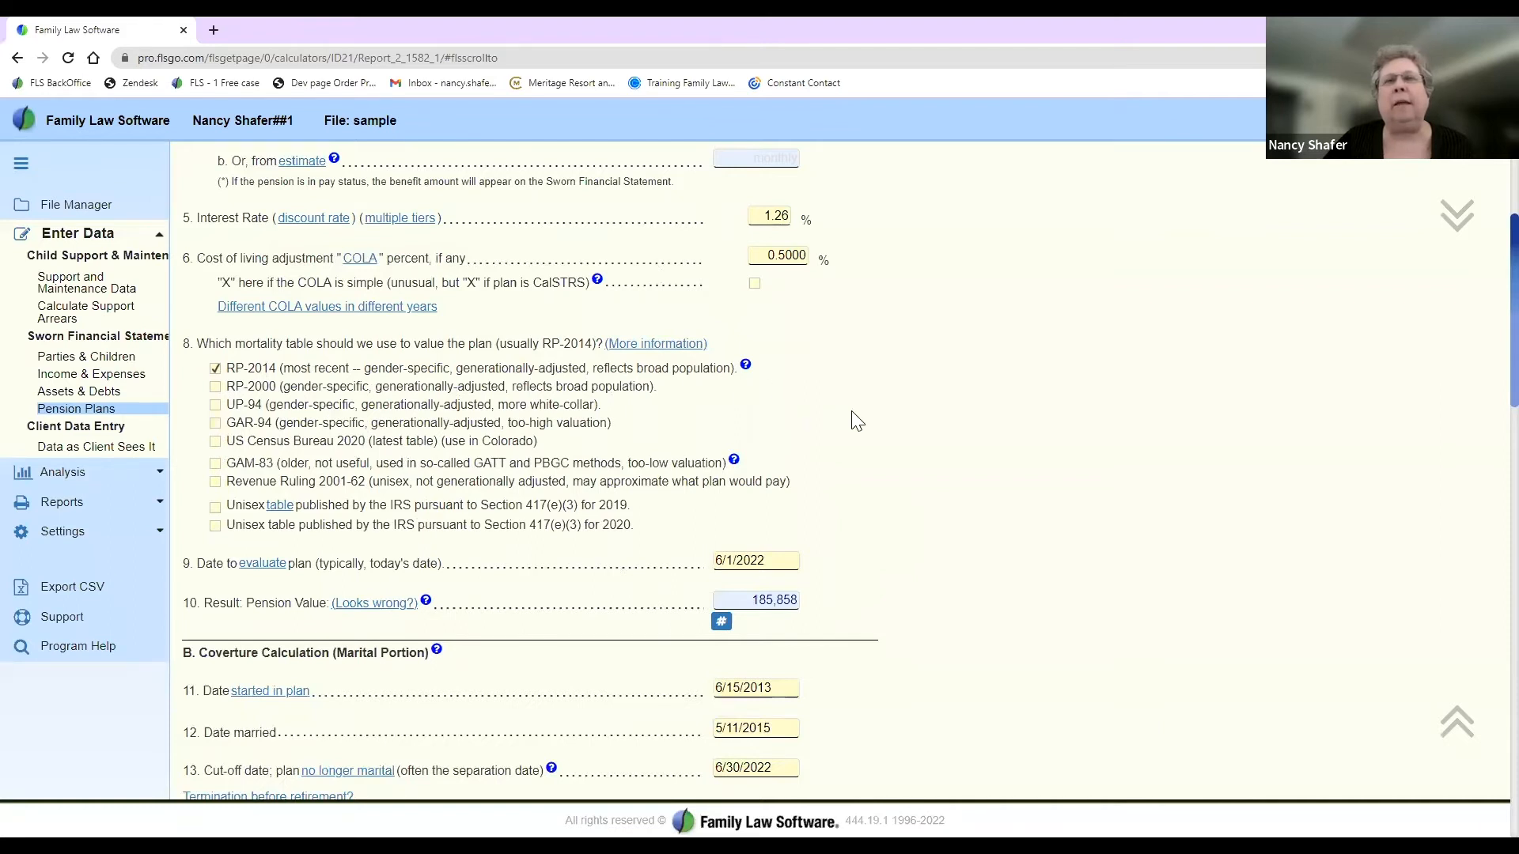
pyautogui.scroll(1, 857, 421)
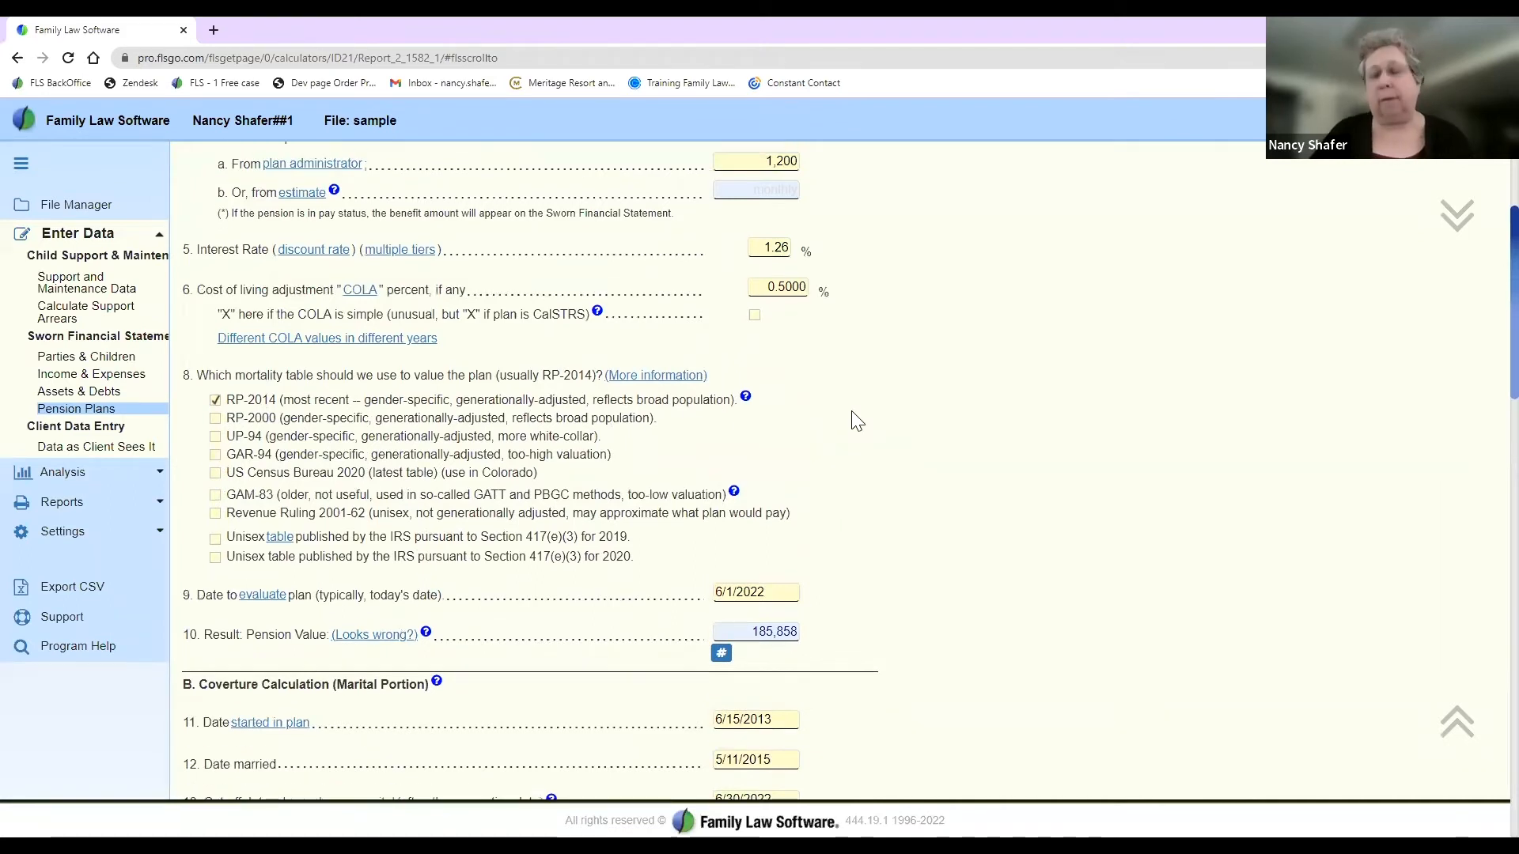
pyautogui.scroll(5, 857, 421)
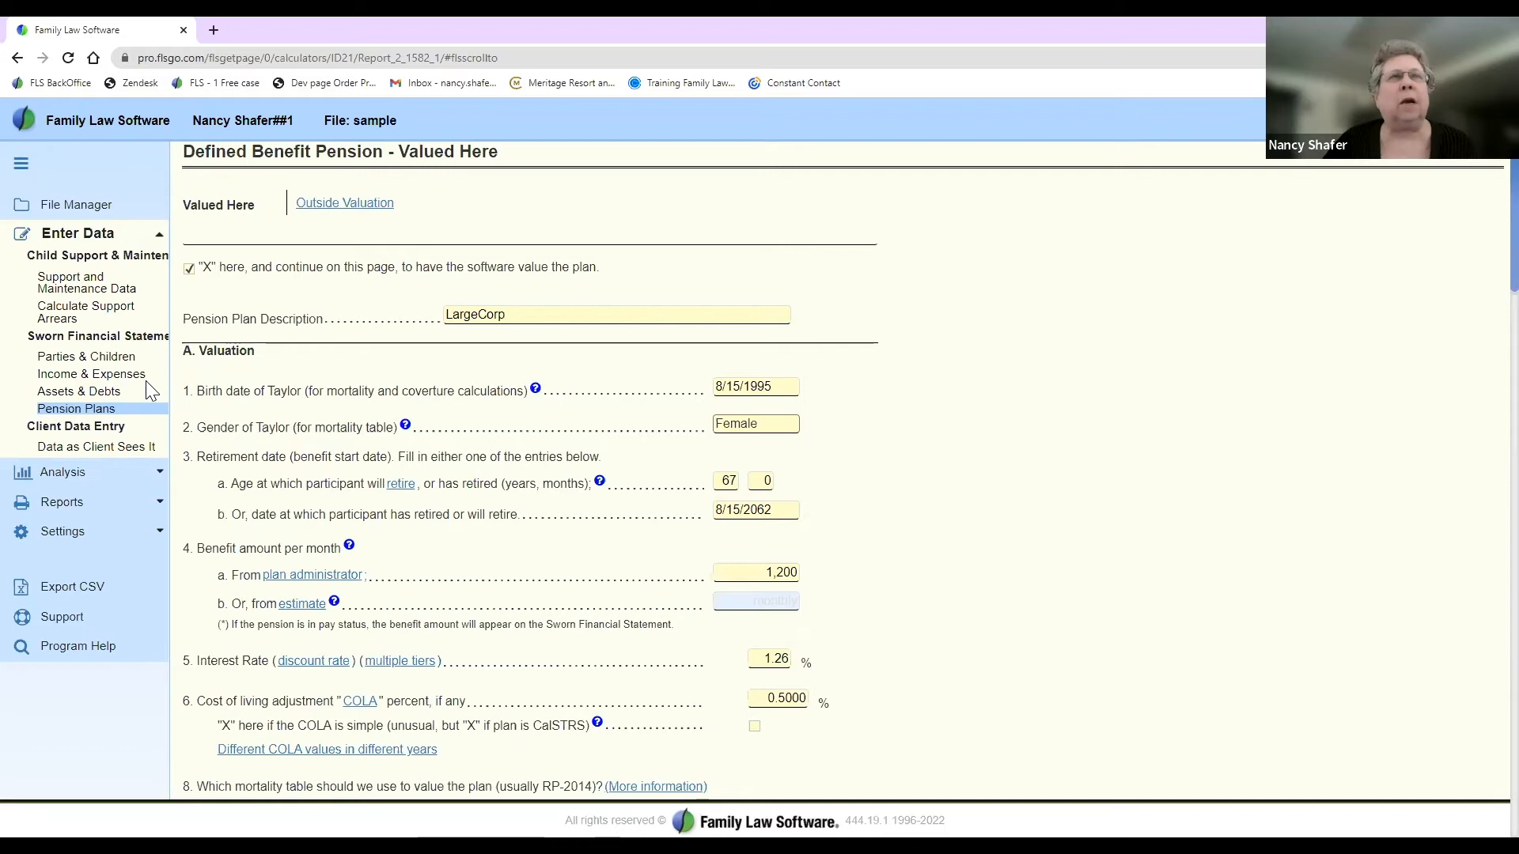
# Step: Open the Colorado Child Support Guideline form and review its worksheet for shared physical care
pyautogui.click(105, 242)
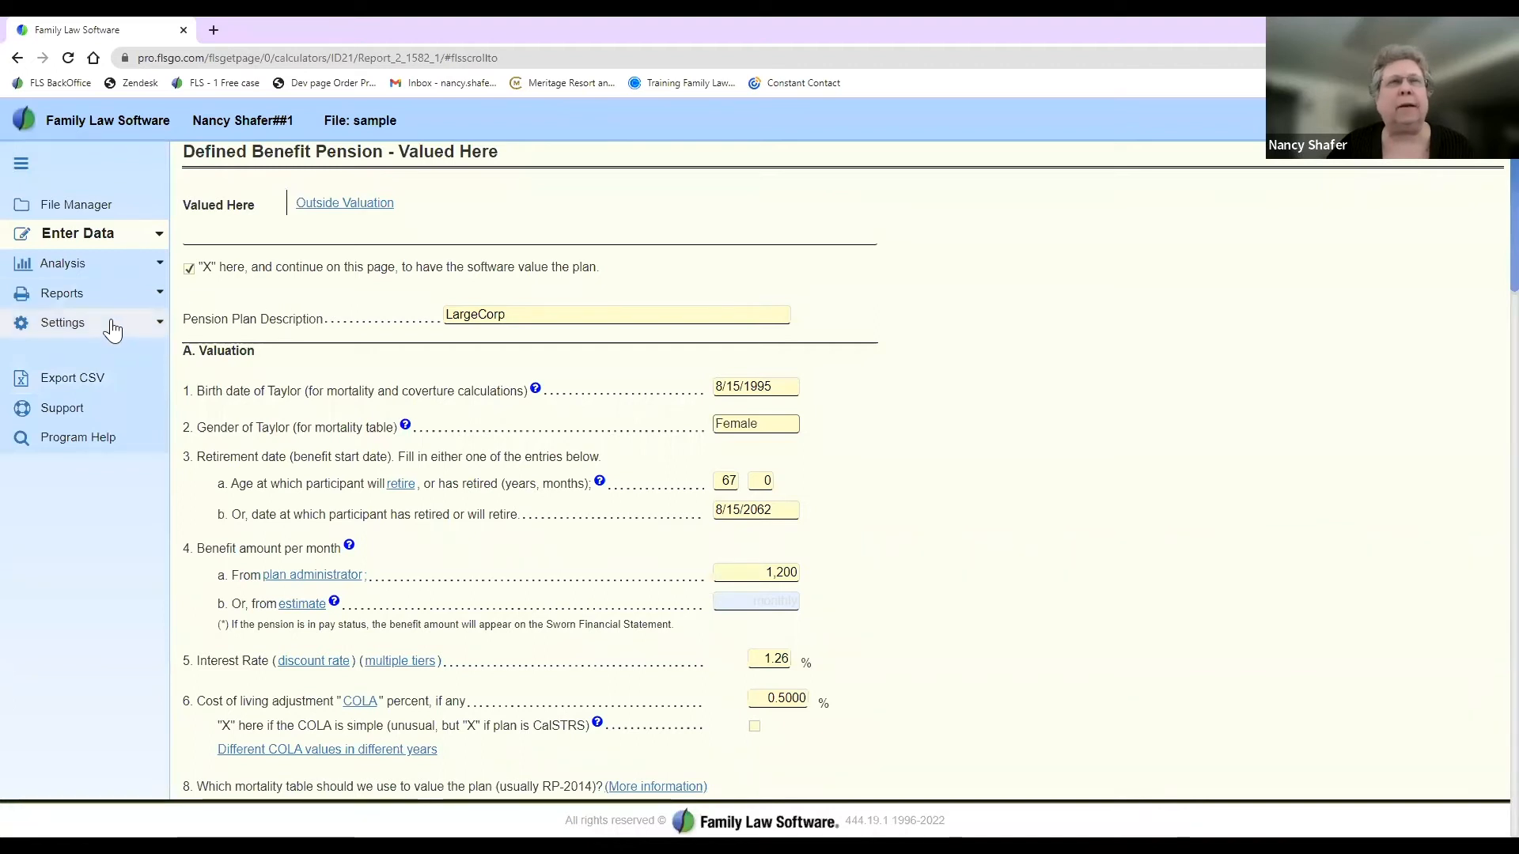
pyautogui.click(63, 294)
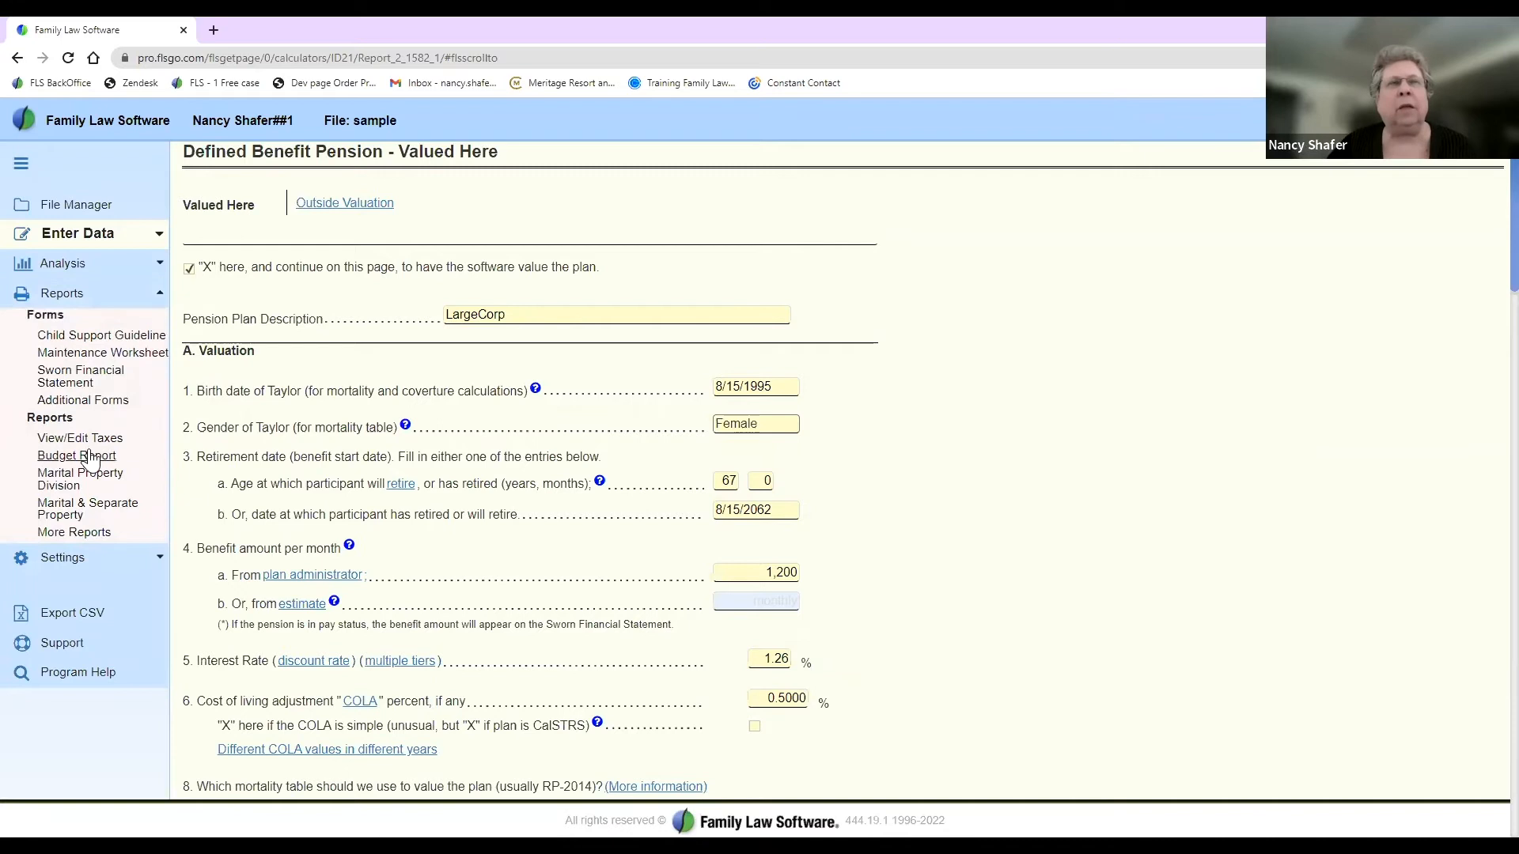
pyautogui.click(97, 337)
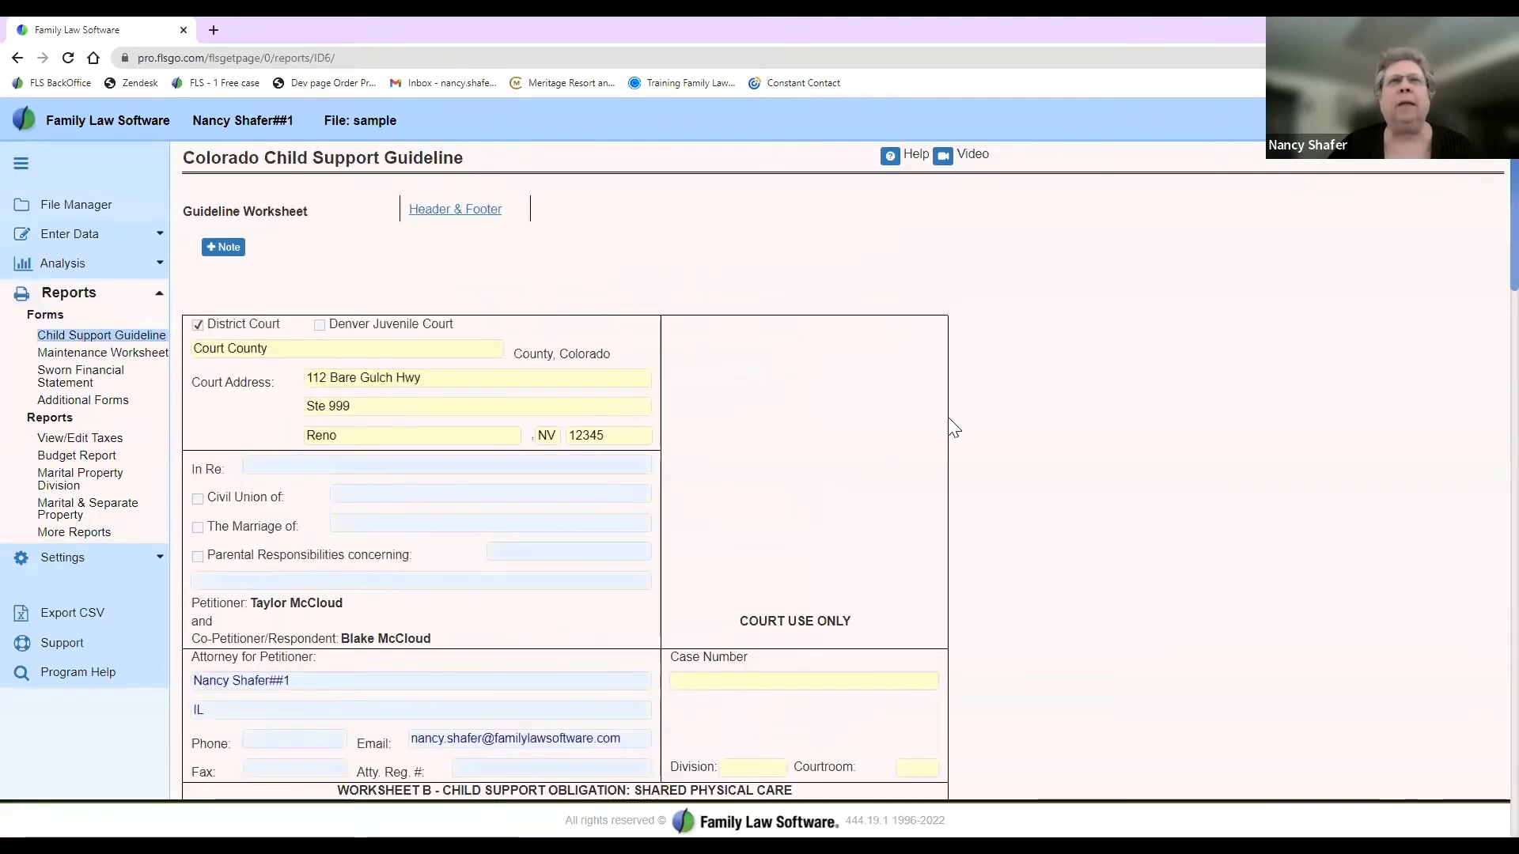
pyautogui.scroll(-1, 1009, 429)
pyautogui.scroll(-8, 1011, 431)
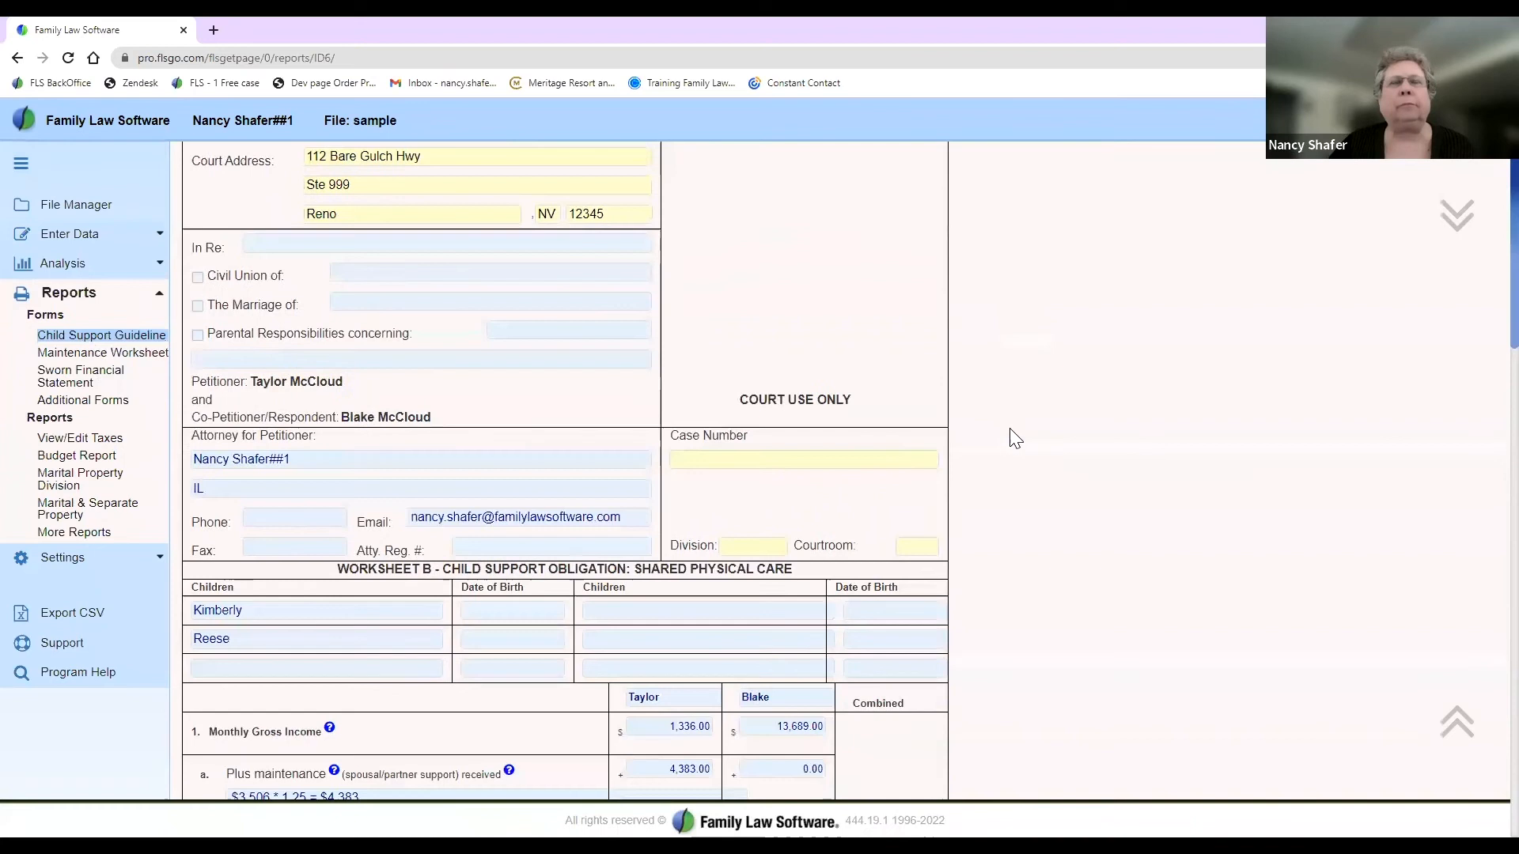
# Step: Review the child support worksheet's income and obligation lines and the guideline's Header & Footer information
pyautogui.scroll(-3, 1015, 439)
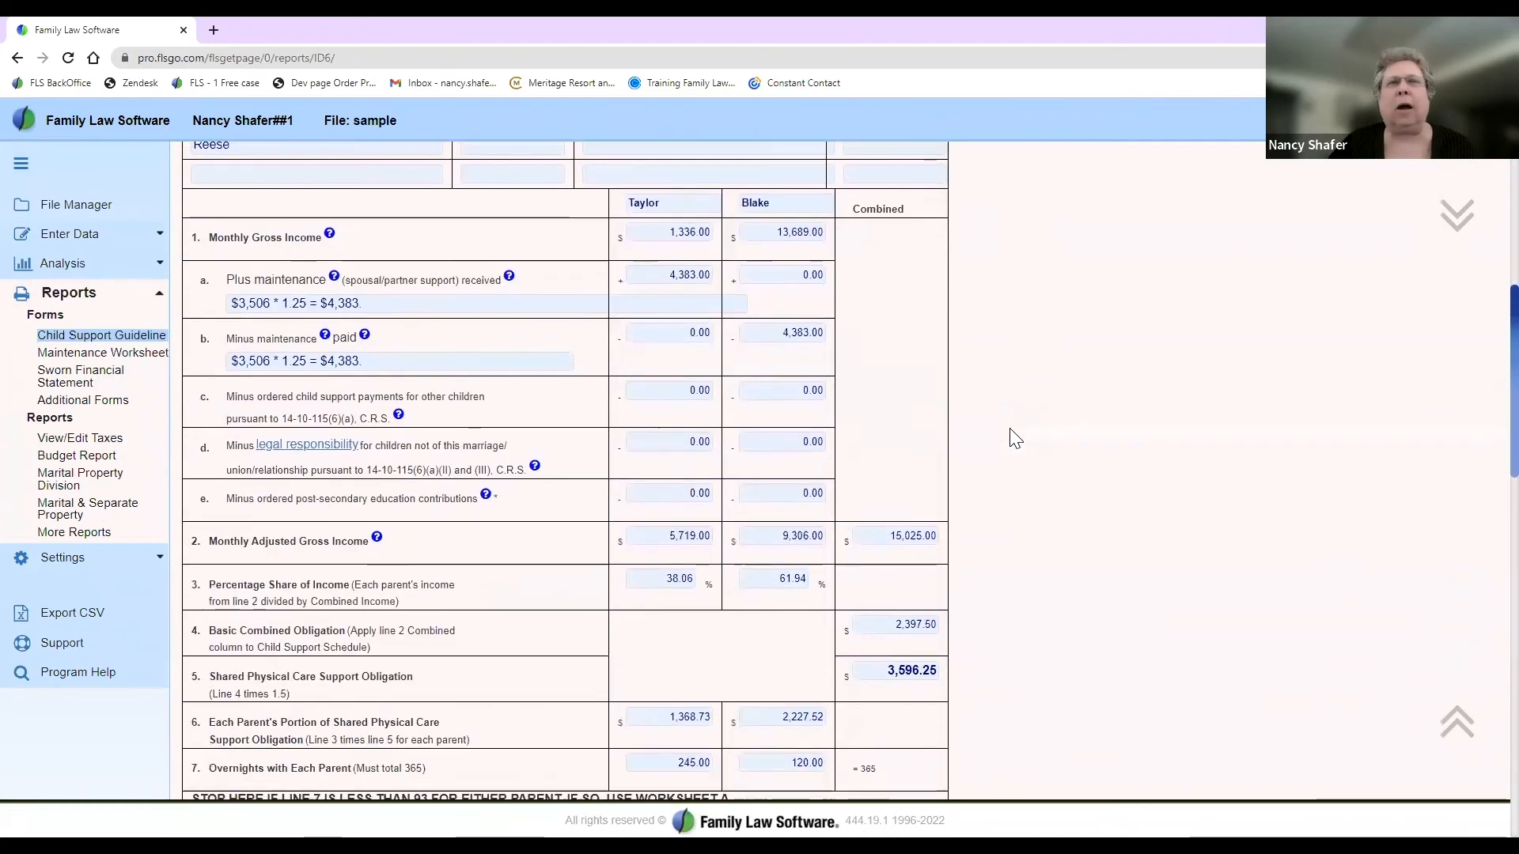
pyautogui.scroll(11, 1015, 439)
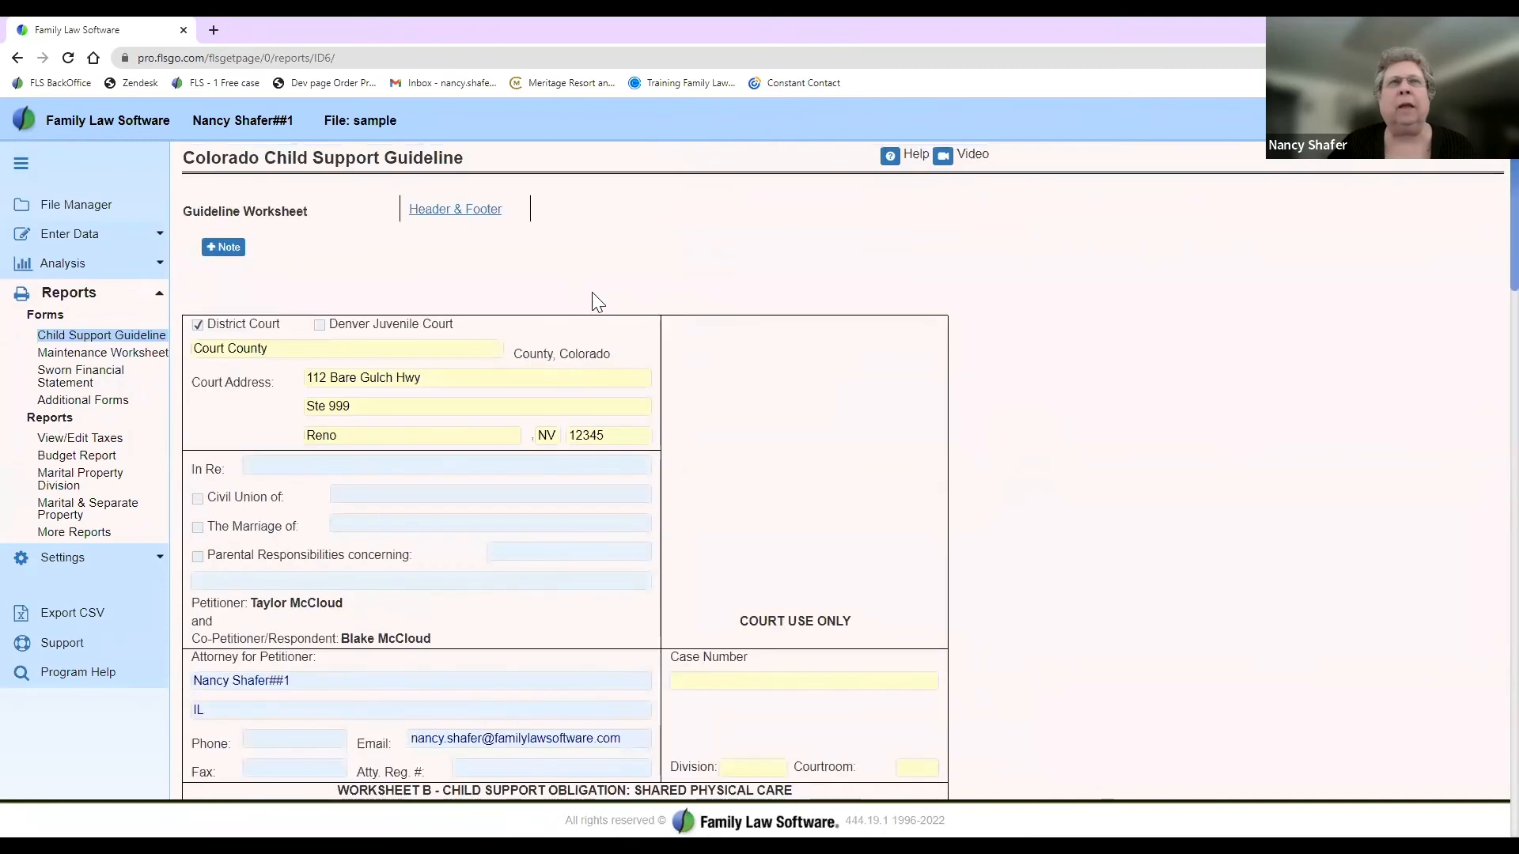
pyautogui.click(470, 215)
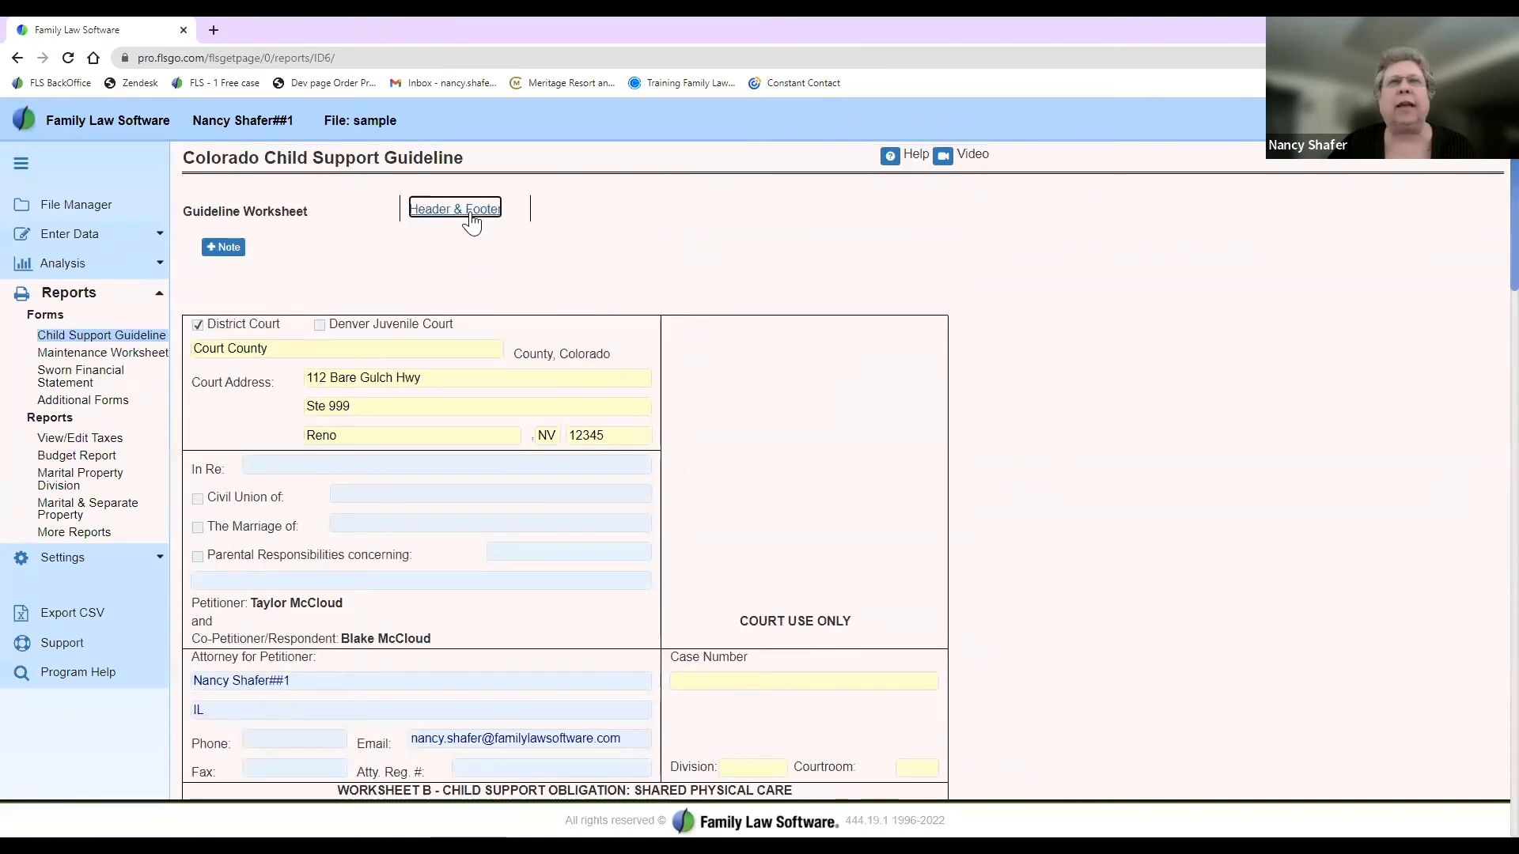
pyautogui.click(291, 210)
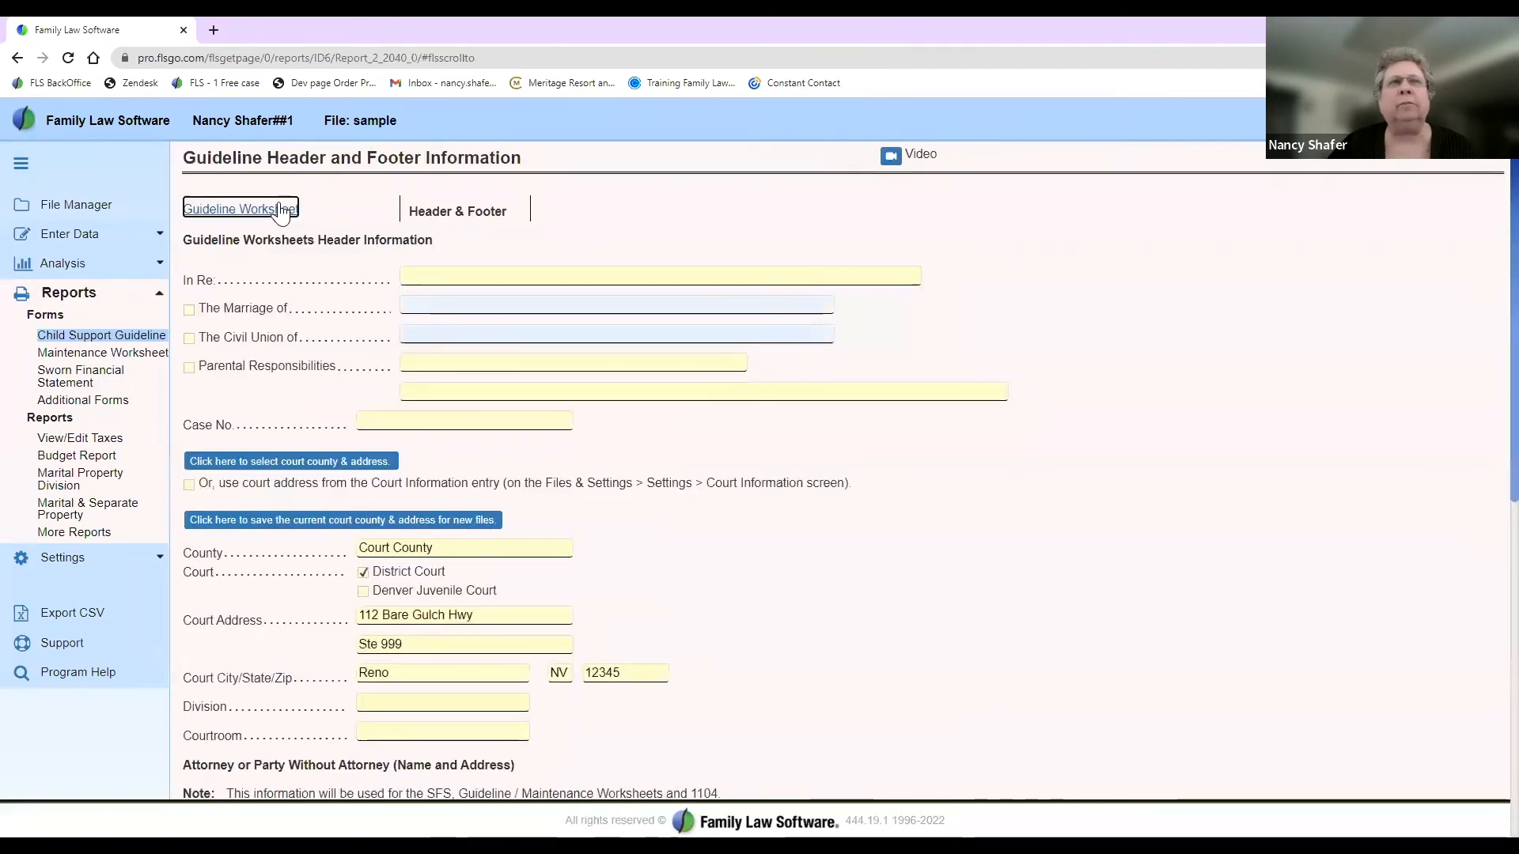
# Step: View the maintenance worksheet's calculation and the Spousal Maintenance option in Support and Maintenance Data
pyautogui.click(143, 357)
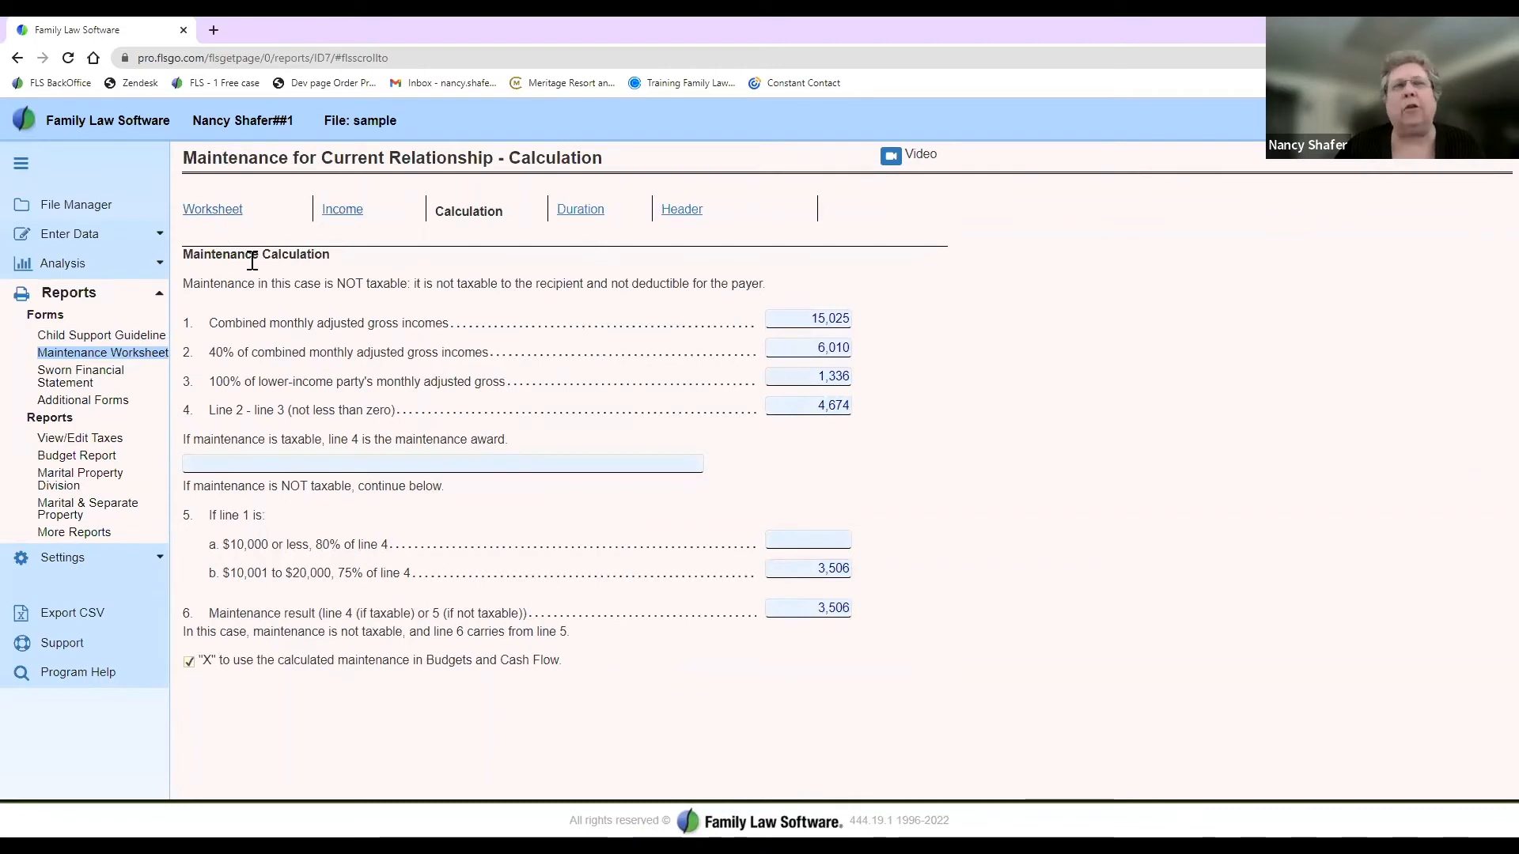
pyautogui.click(85, 240)
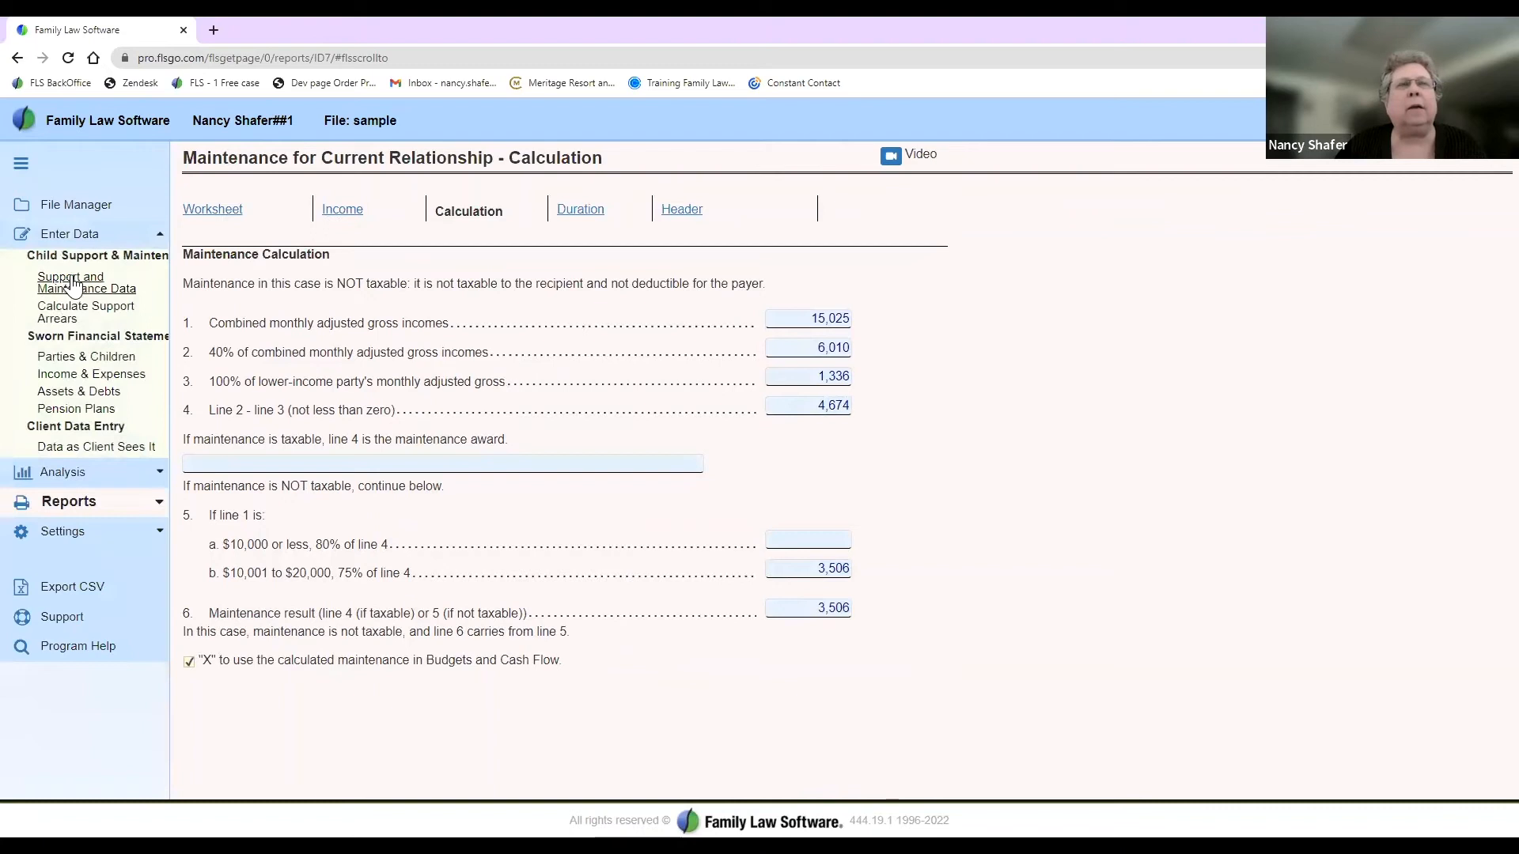
pyautogui.click(74, 292)
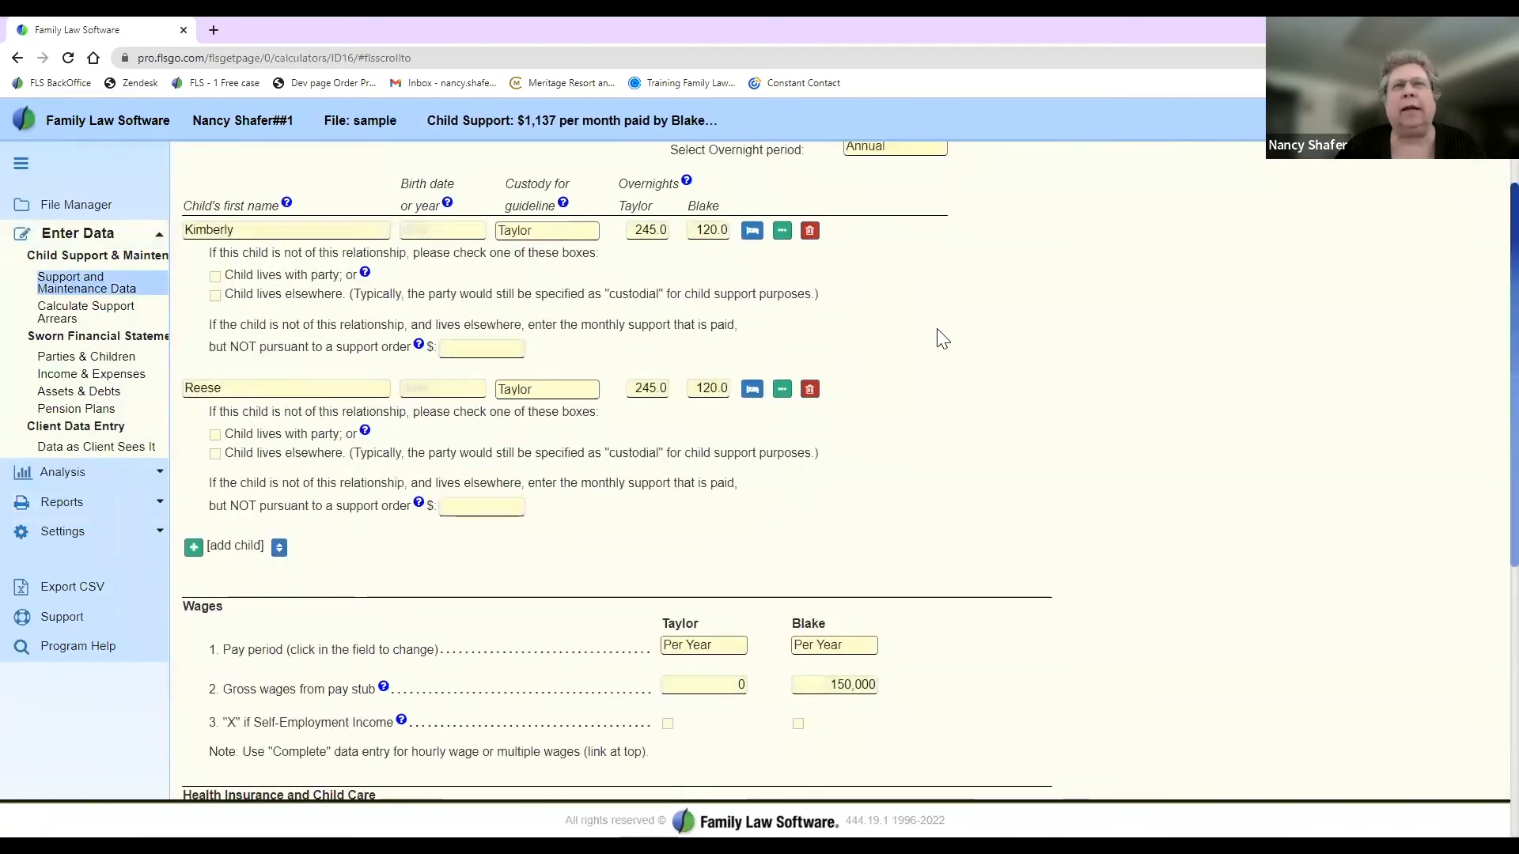
pyautogui.scroll(-4, 942, 328)
pyautogui.scroll(-3, 941, 339)
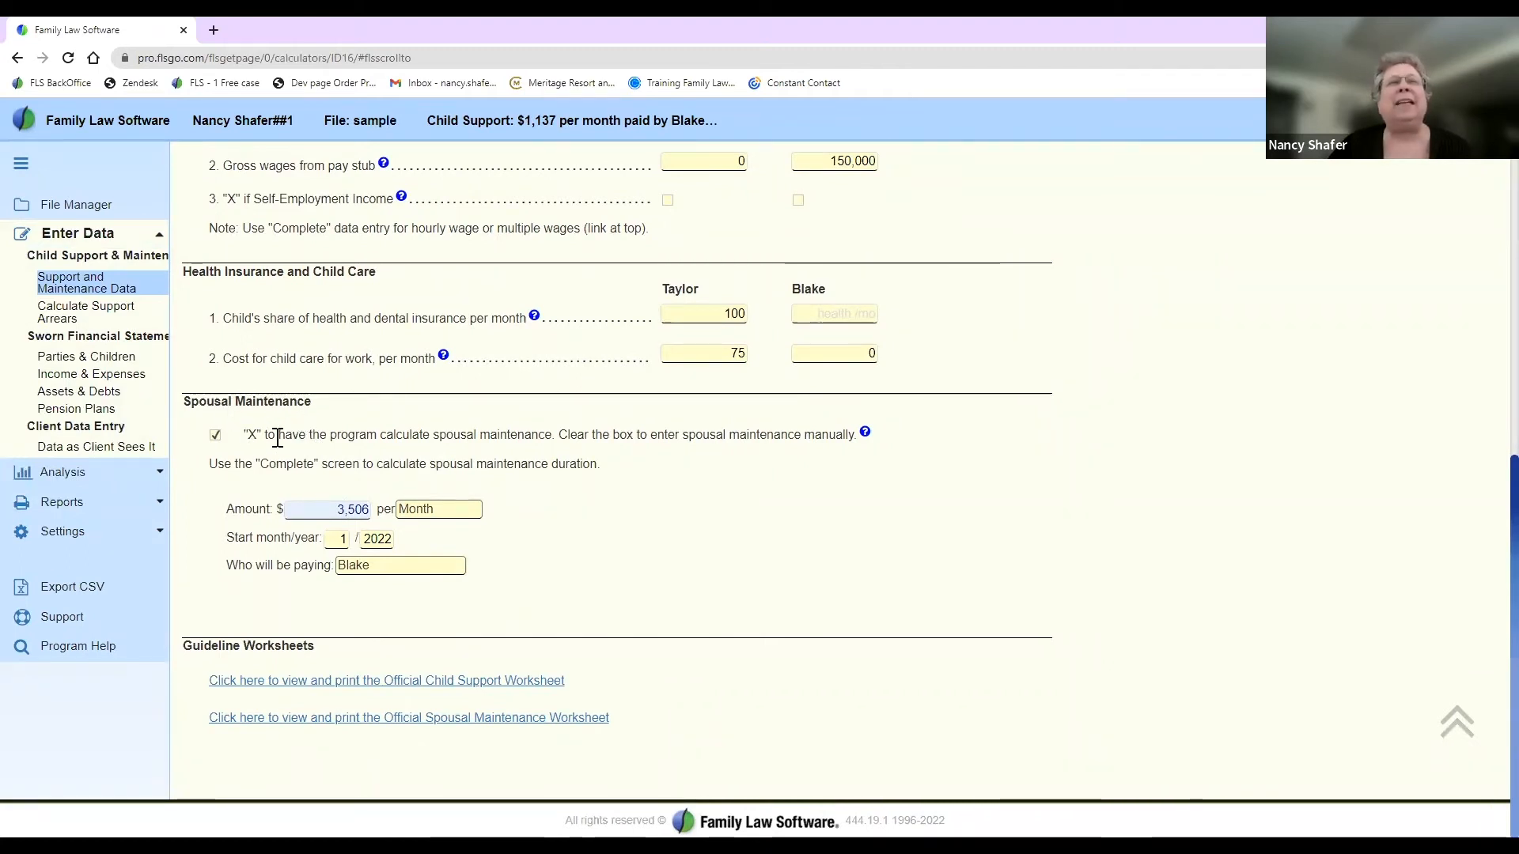
pyautogui.moveTo(312, 434); pyautogui.dragTo(592, 434)
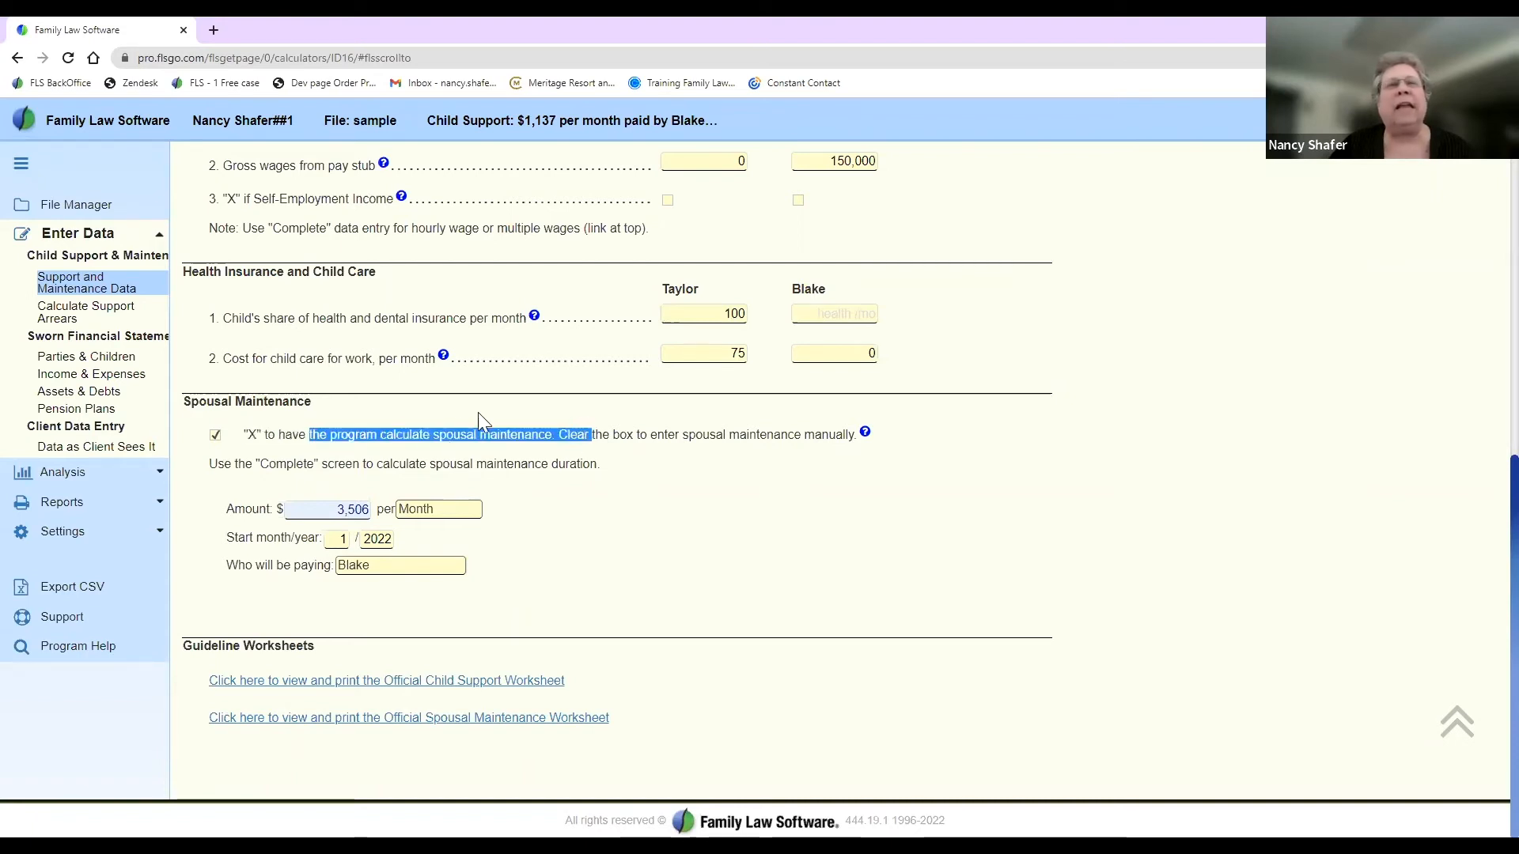
# Step: Turn off the program-calculated spousal maintenance and set the amount manually to 2,500 per month
pyautogui.click(220, 444)
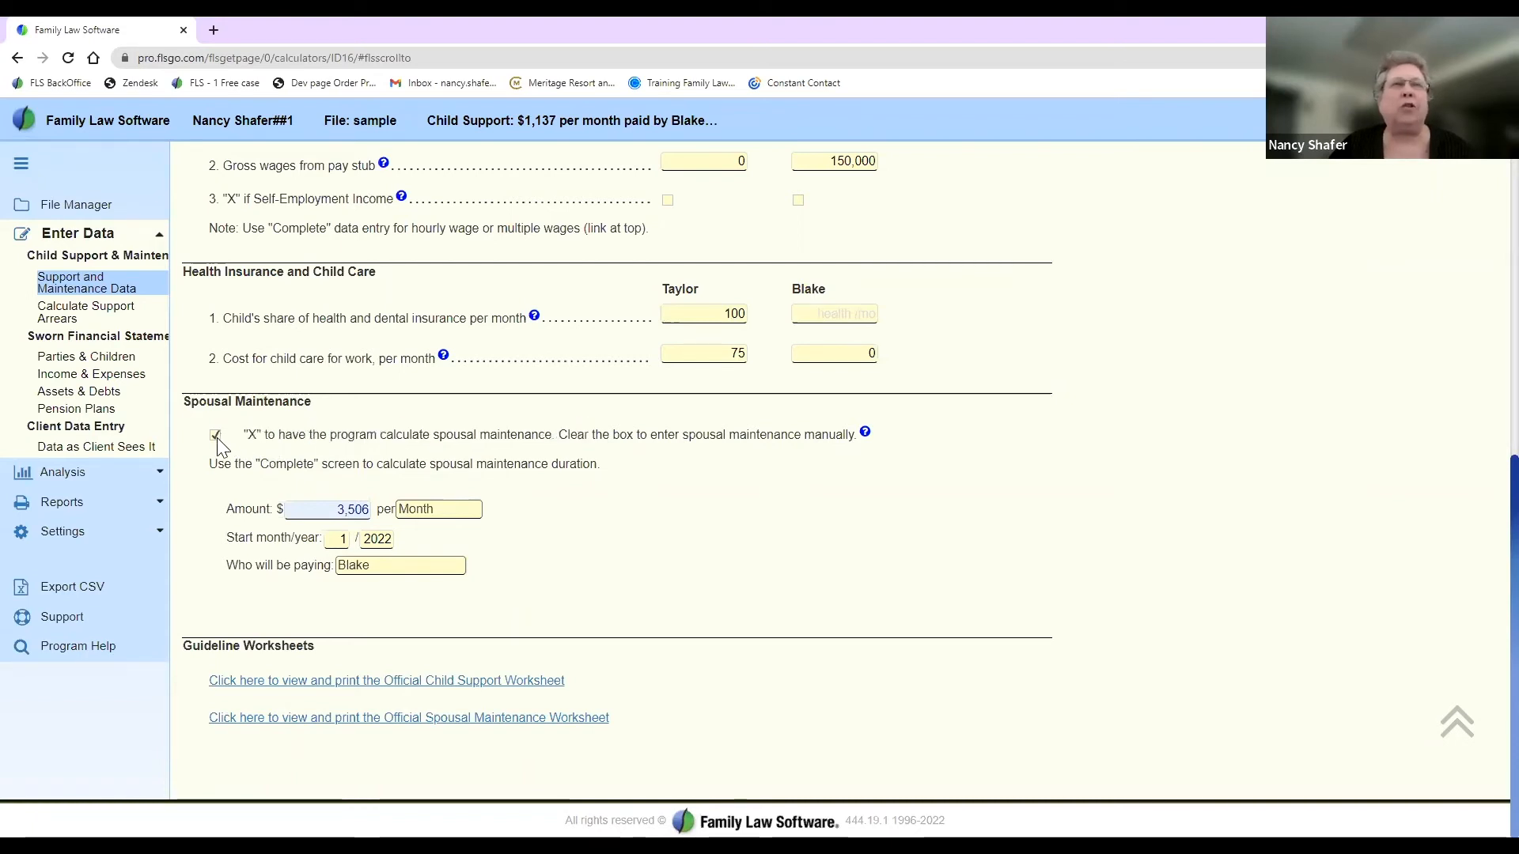
pyautogui.click(216, 436)
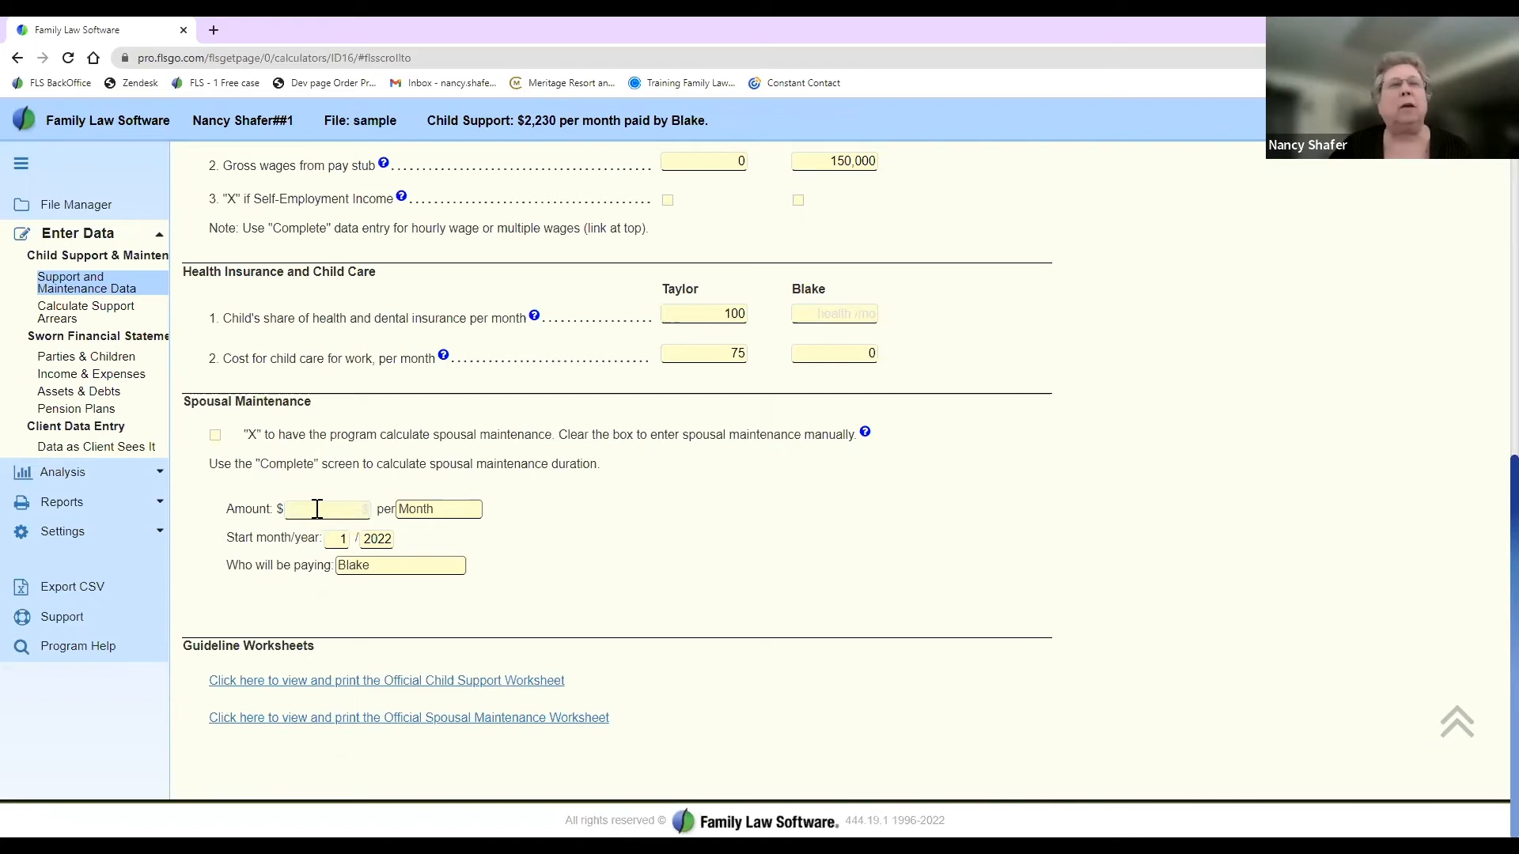
pyautogui.click(317, 509)
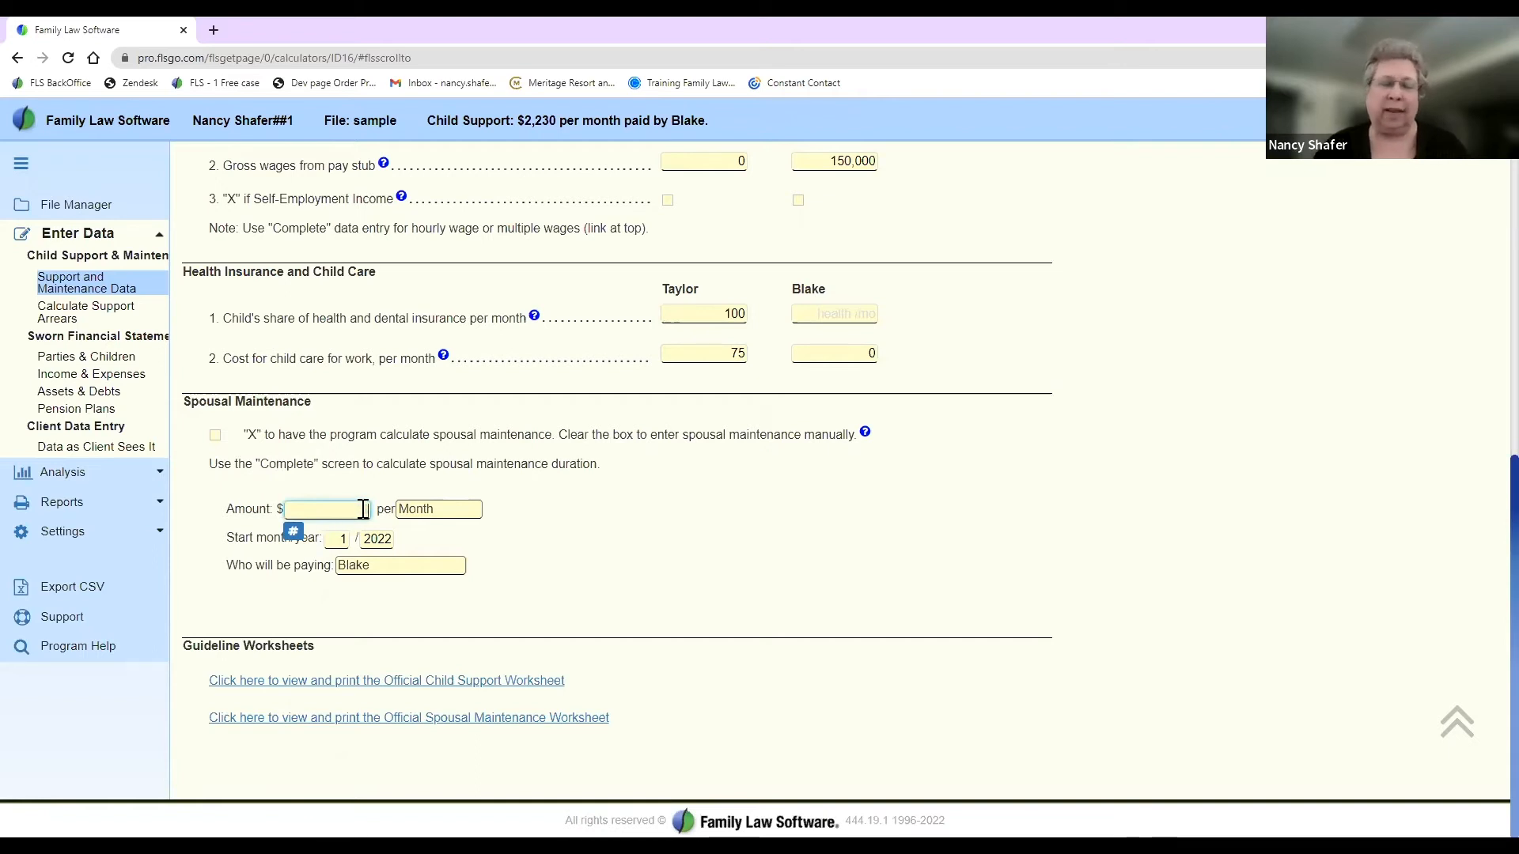
pyautogui.write('500')
pyautogui.press('Tab')
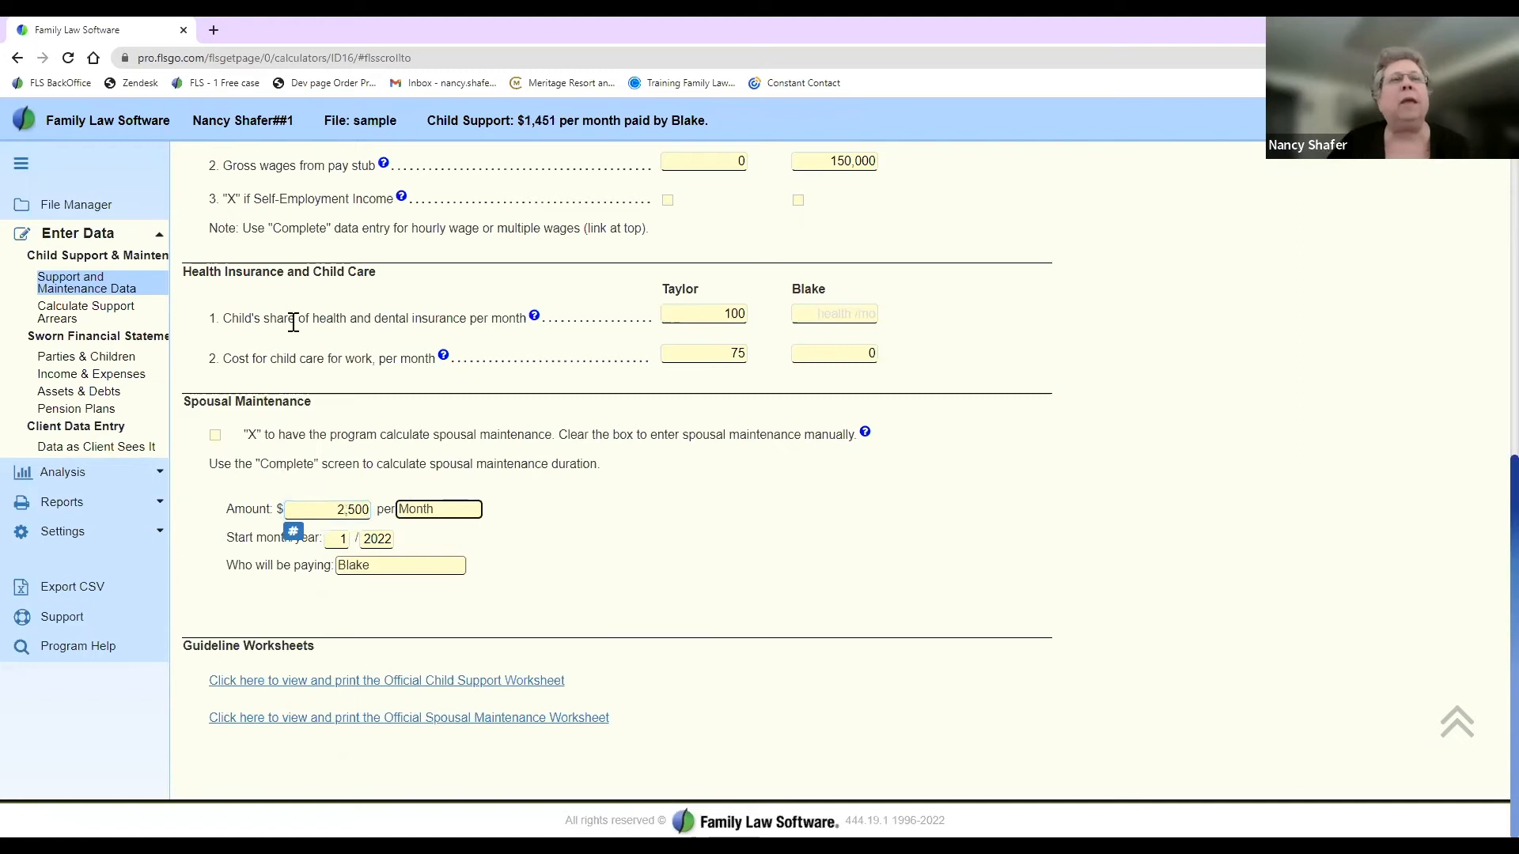
# Step: Open the Support Impact analysis and examine the spousal maintenance figures for both parties
pyautogui.click(111, 478)
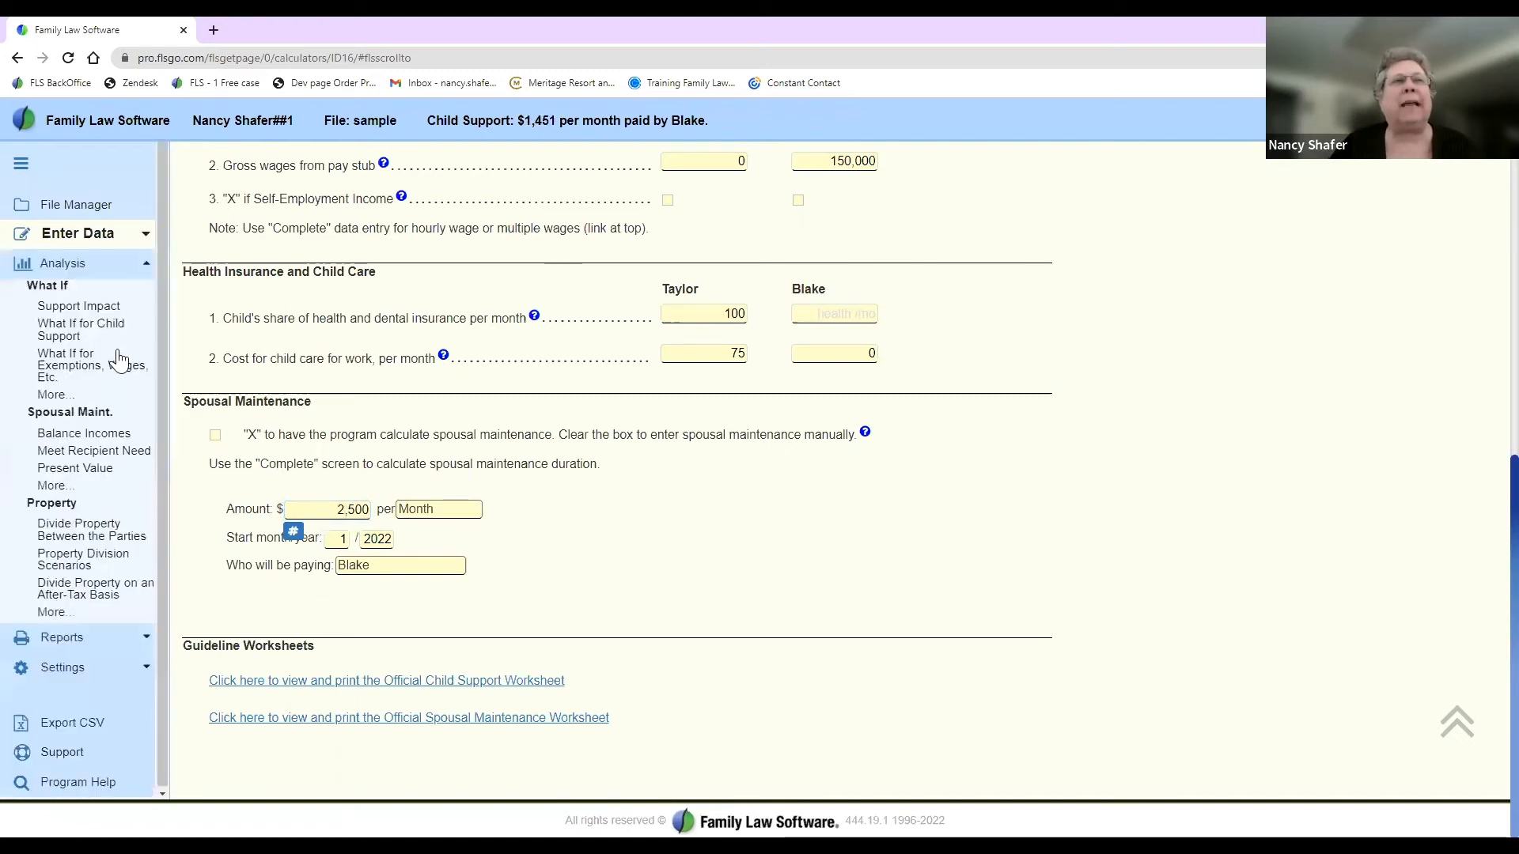
pyautogui.click(87, 308)
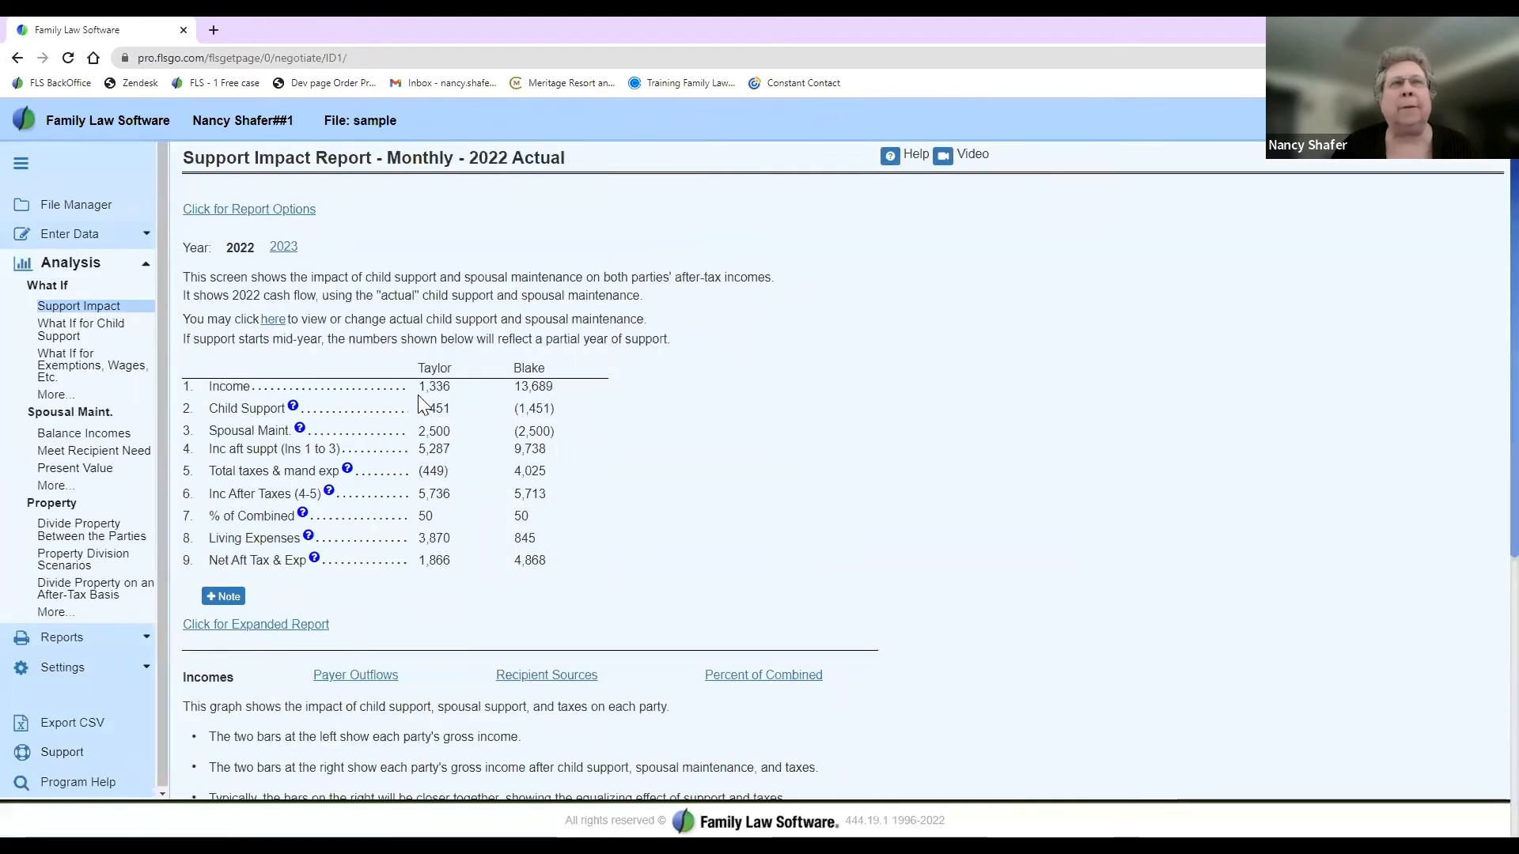
pyautogui.moveTo(528, 430)
pyautogui.mouseDown()
pyautogui.moveTo(556, 430)
pyautogui.moveTo(516, 431)
pyautogui.mouseUp()
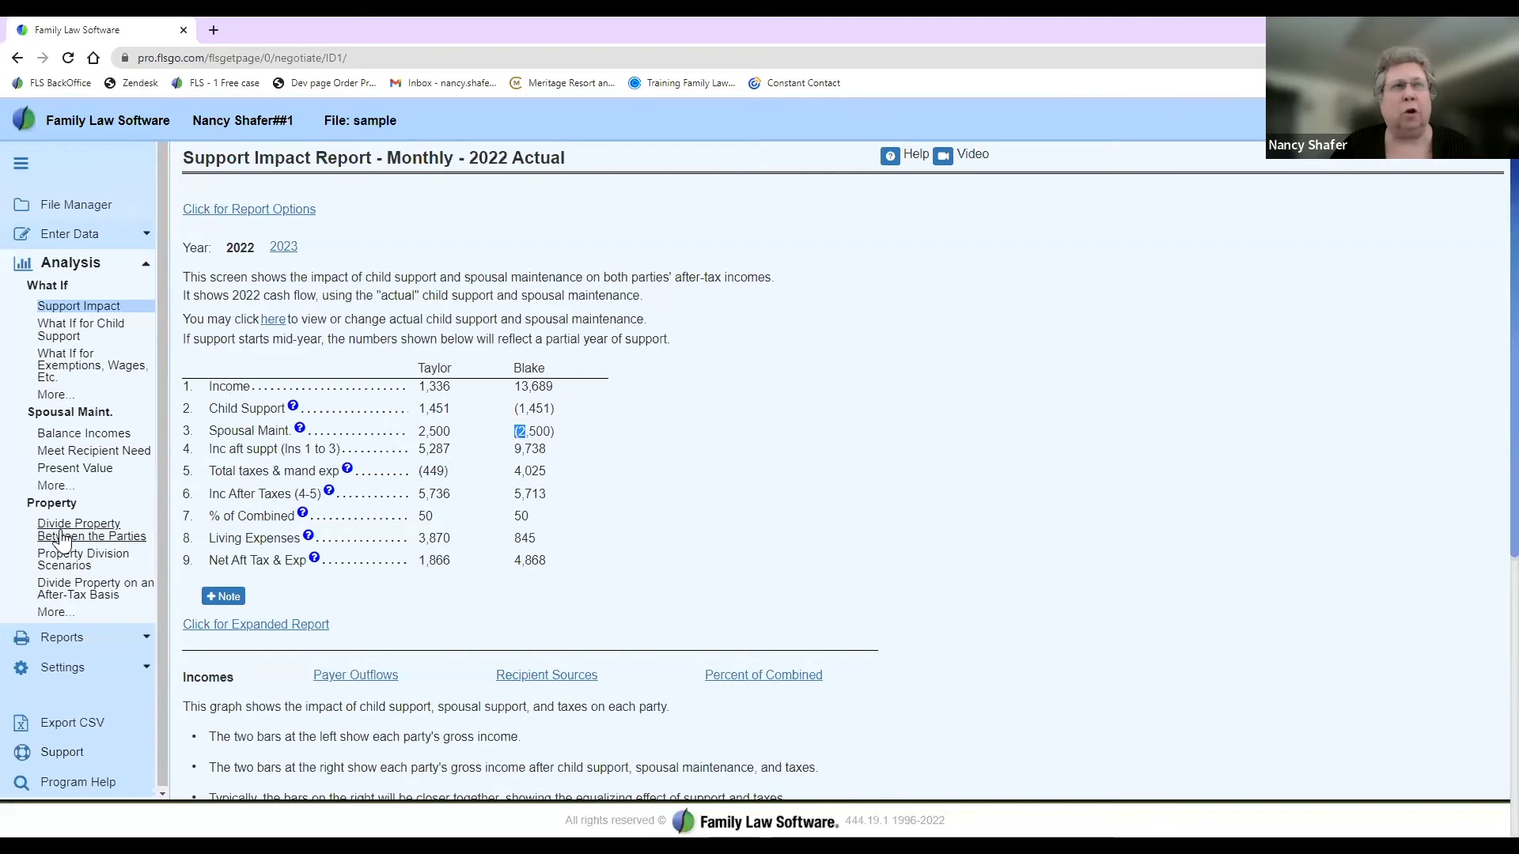
# Step: Set the Budget Report options to include spousal maintenance and child support income and expenses for the current relationship
pyautogui.click(52, 642)
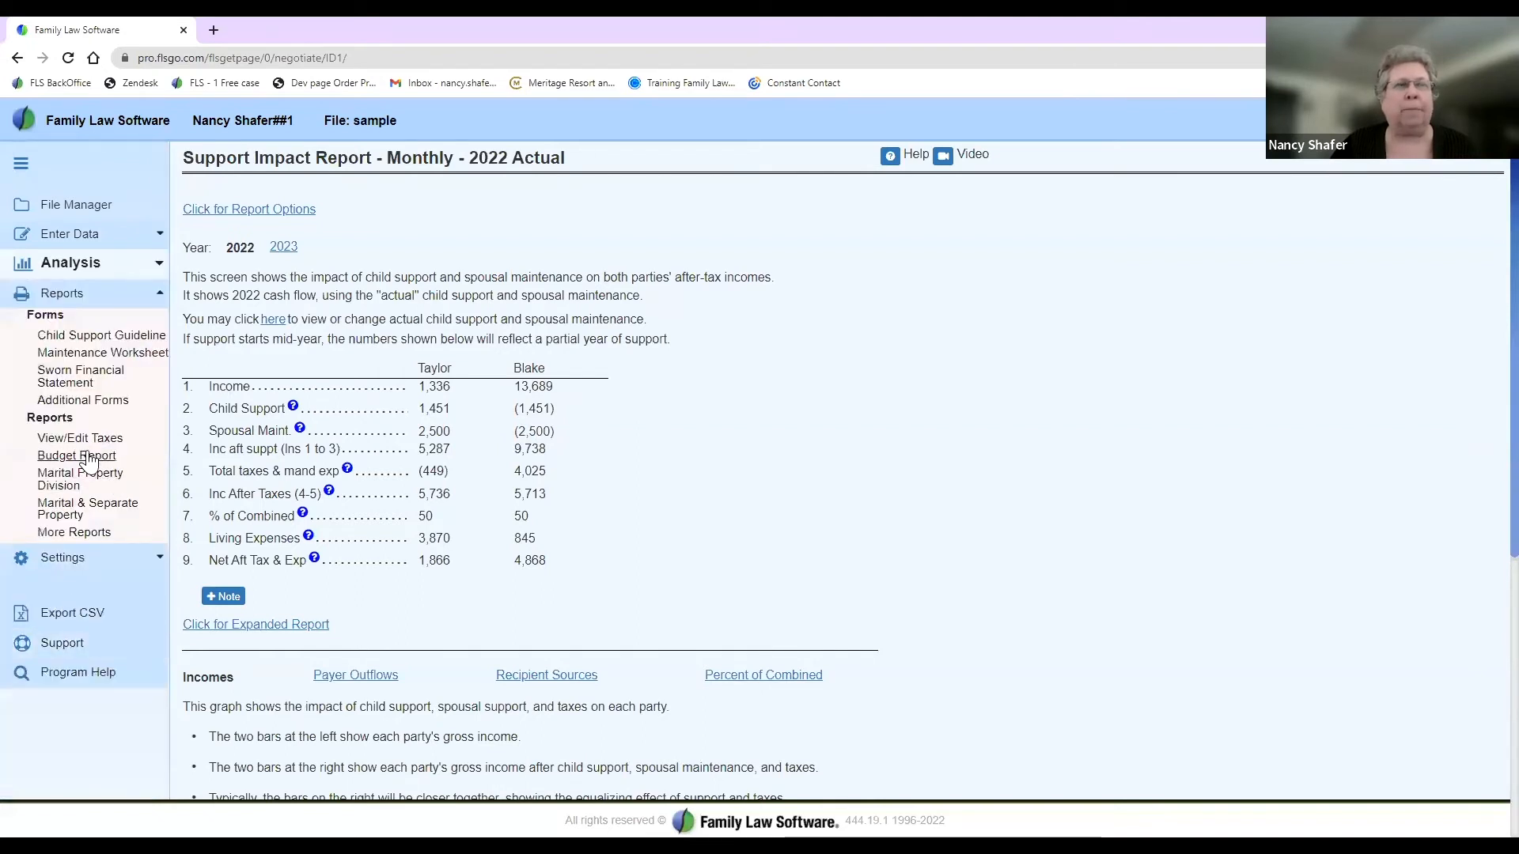
pyautogui.click(88, 458)
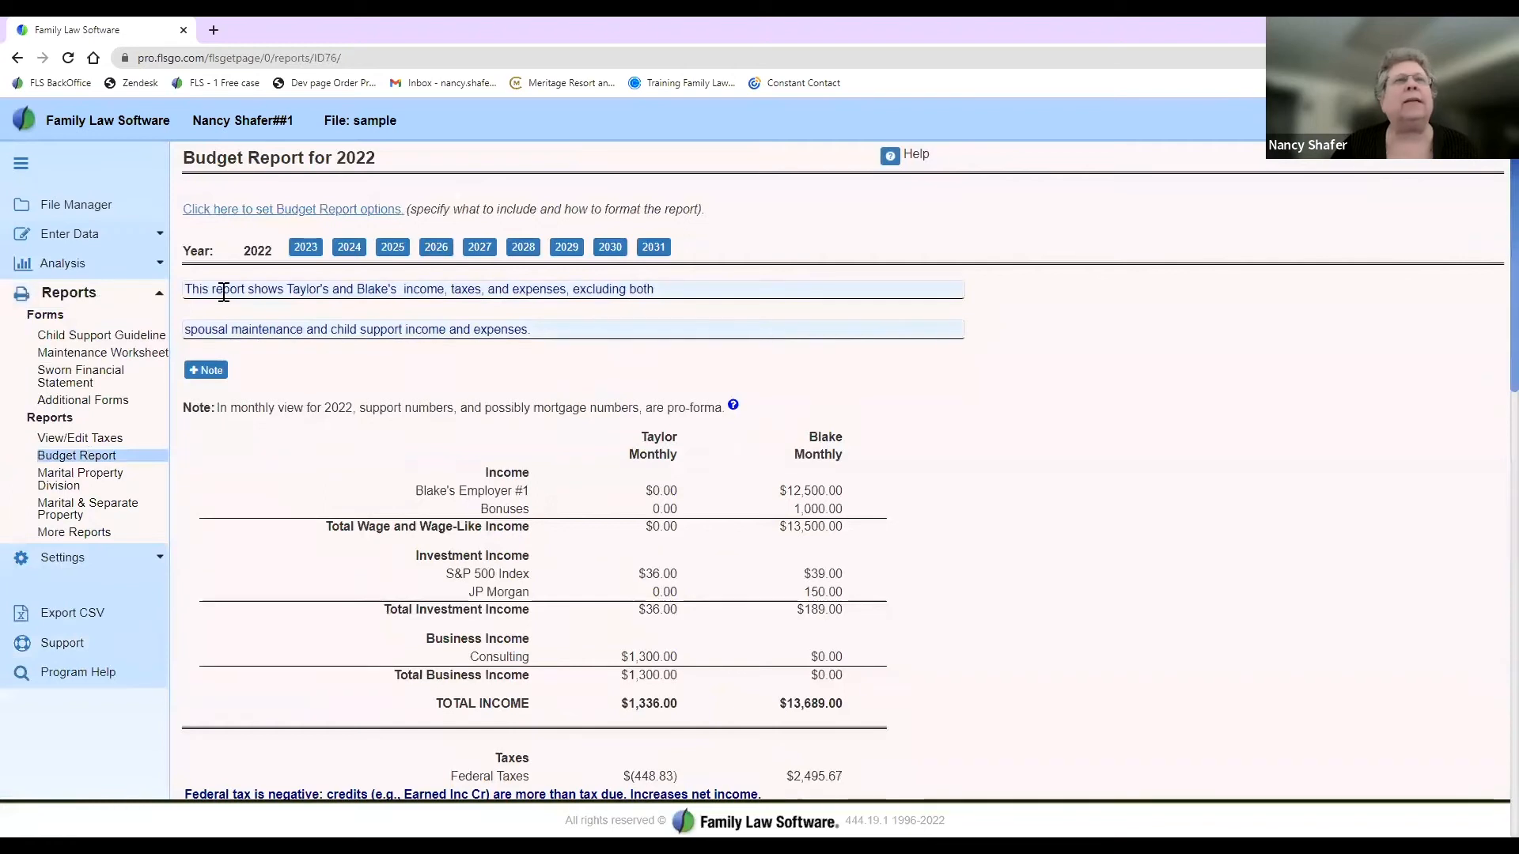
pyautogui.click(237, 211)
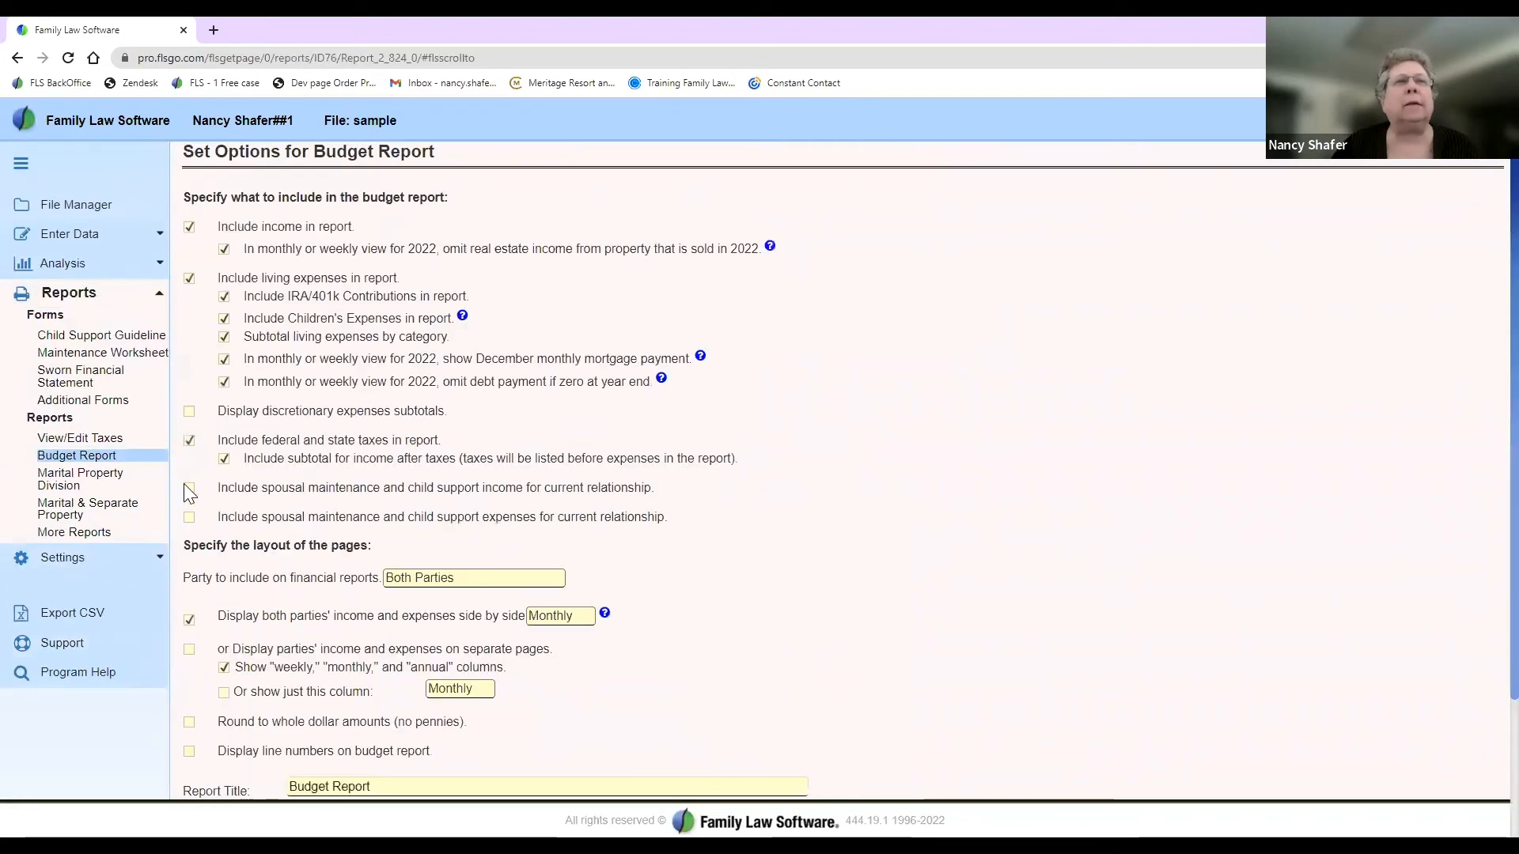
pyautogui.click(190, 517)
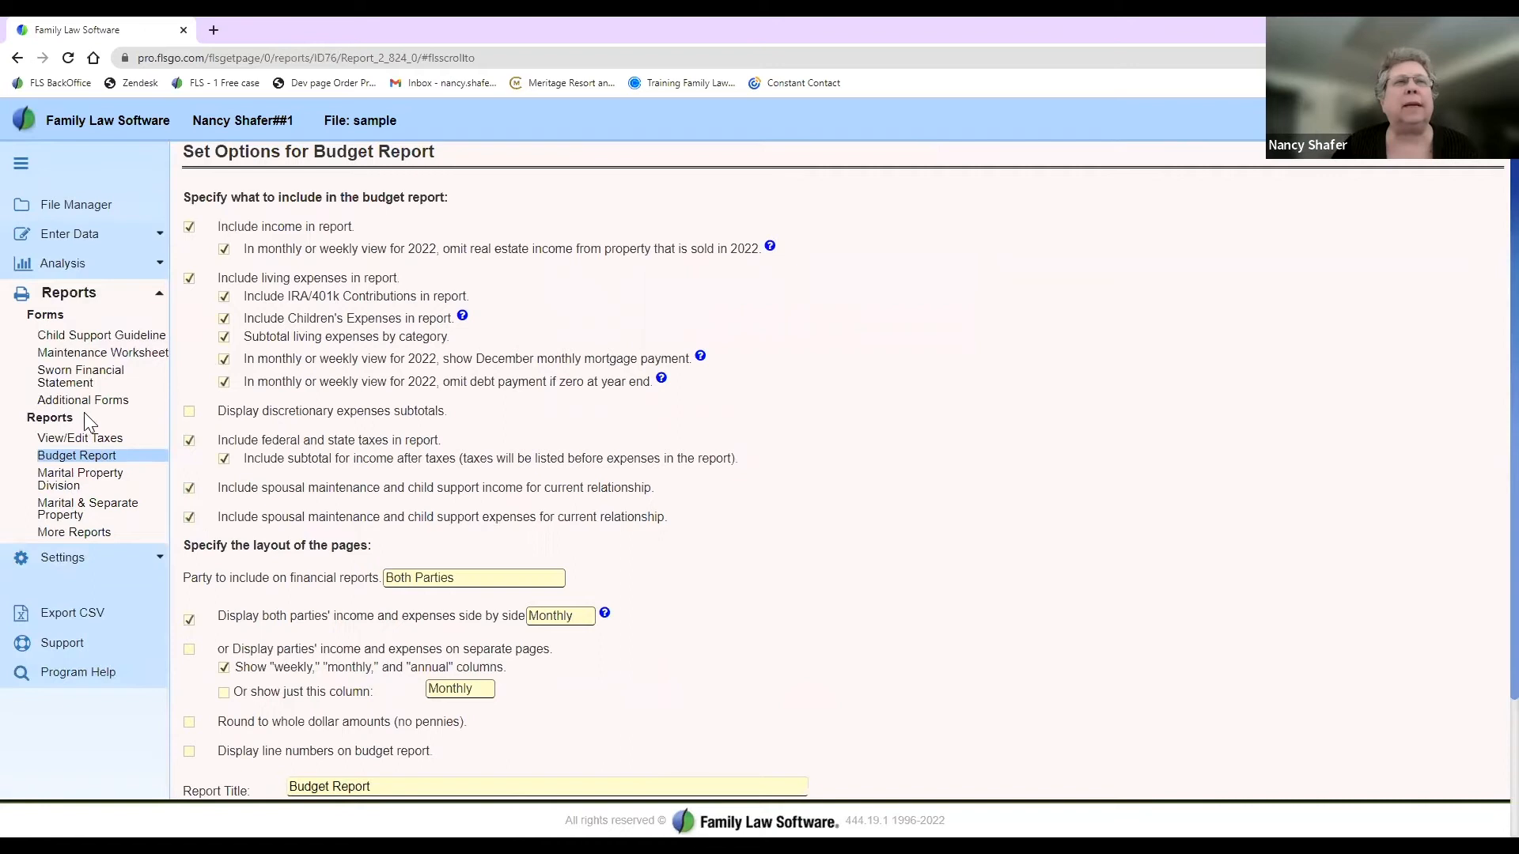
# Step: Return to the Budget Report and examine the child support and spousal maintenance received
pyautogui.click(85, 459)
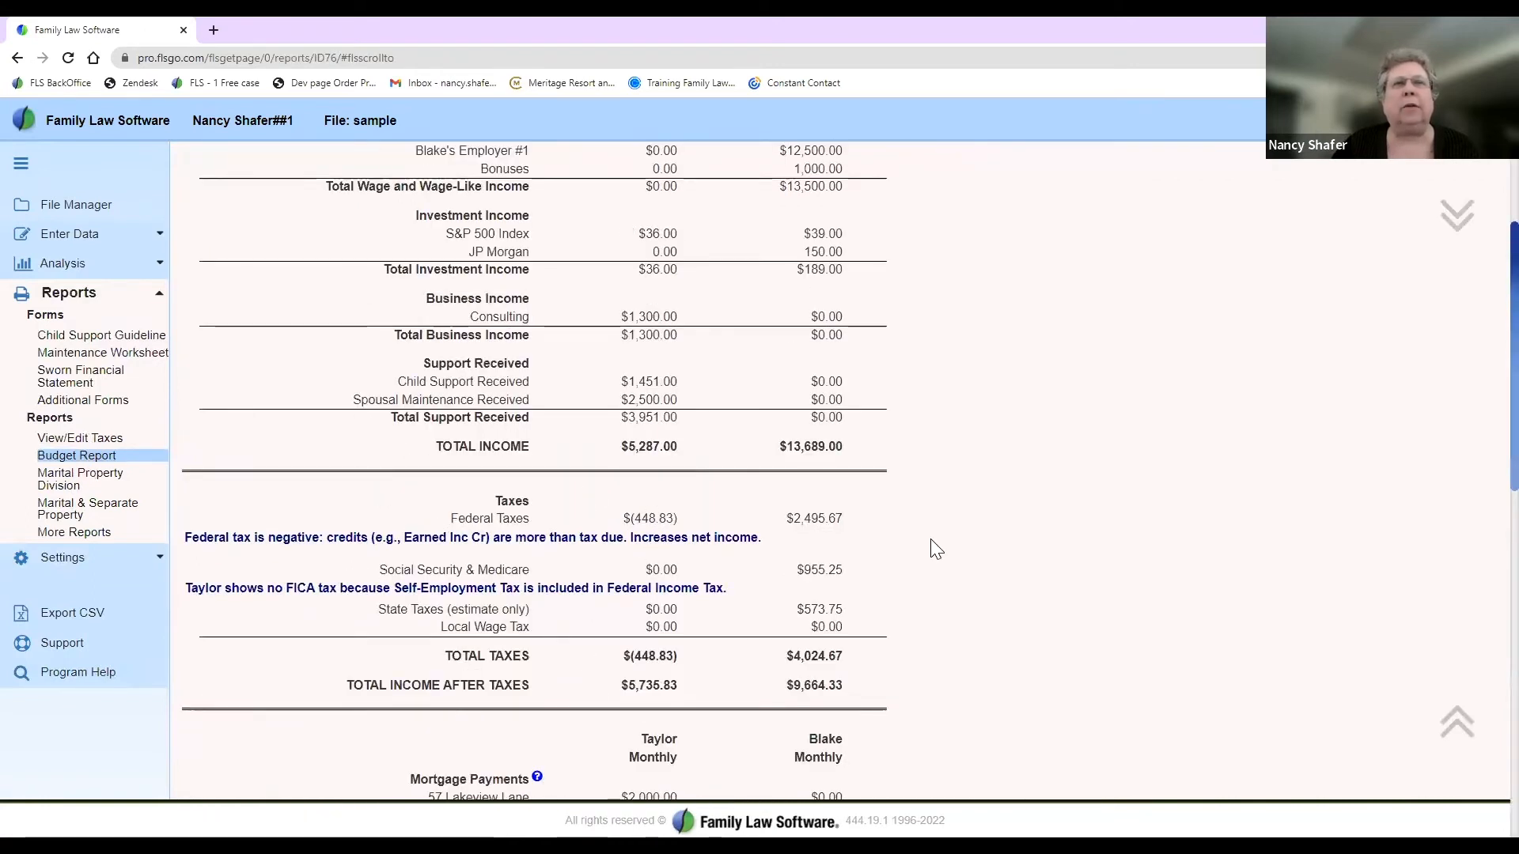
pyautogui.scroll(1, 951, 546)
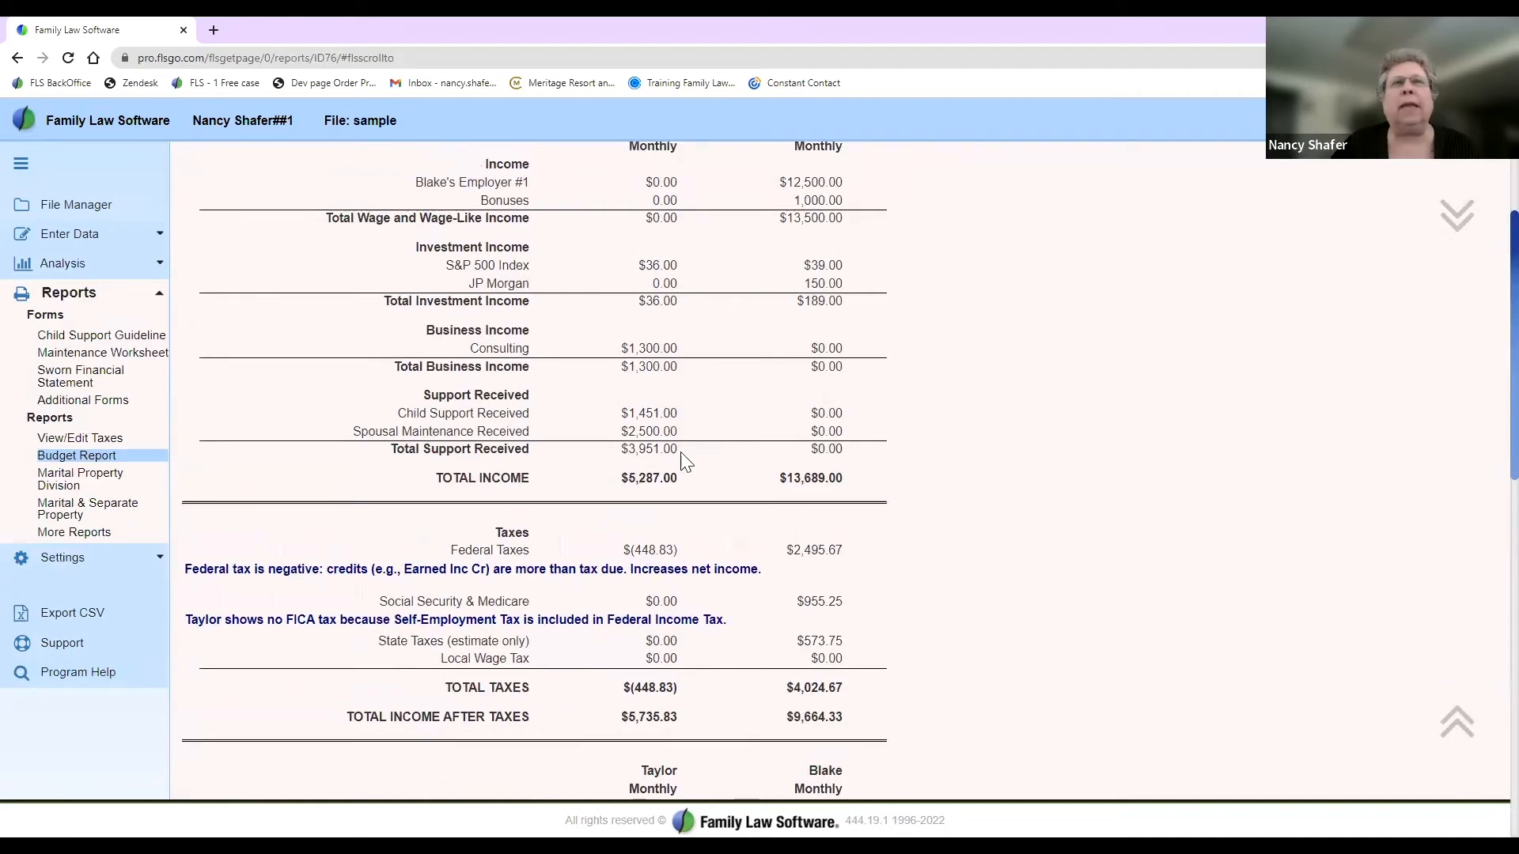
pyautogui.moveTo(628, 413); pyautogui.dragTo(708, 433)
pyautogui.click(697, 434)
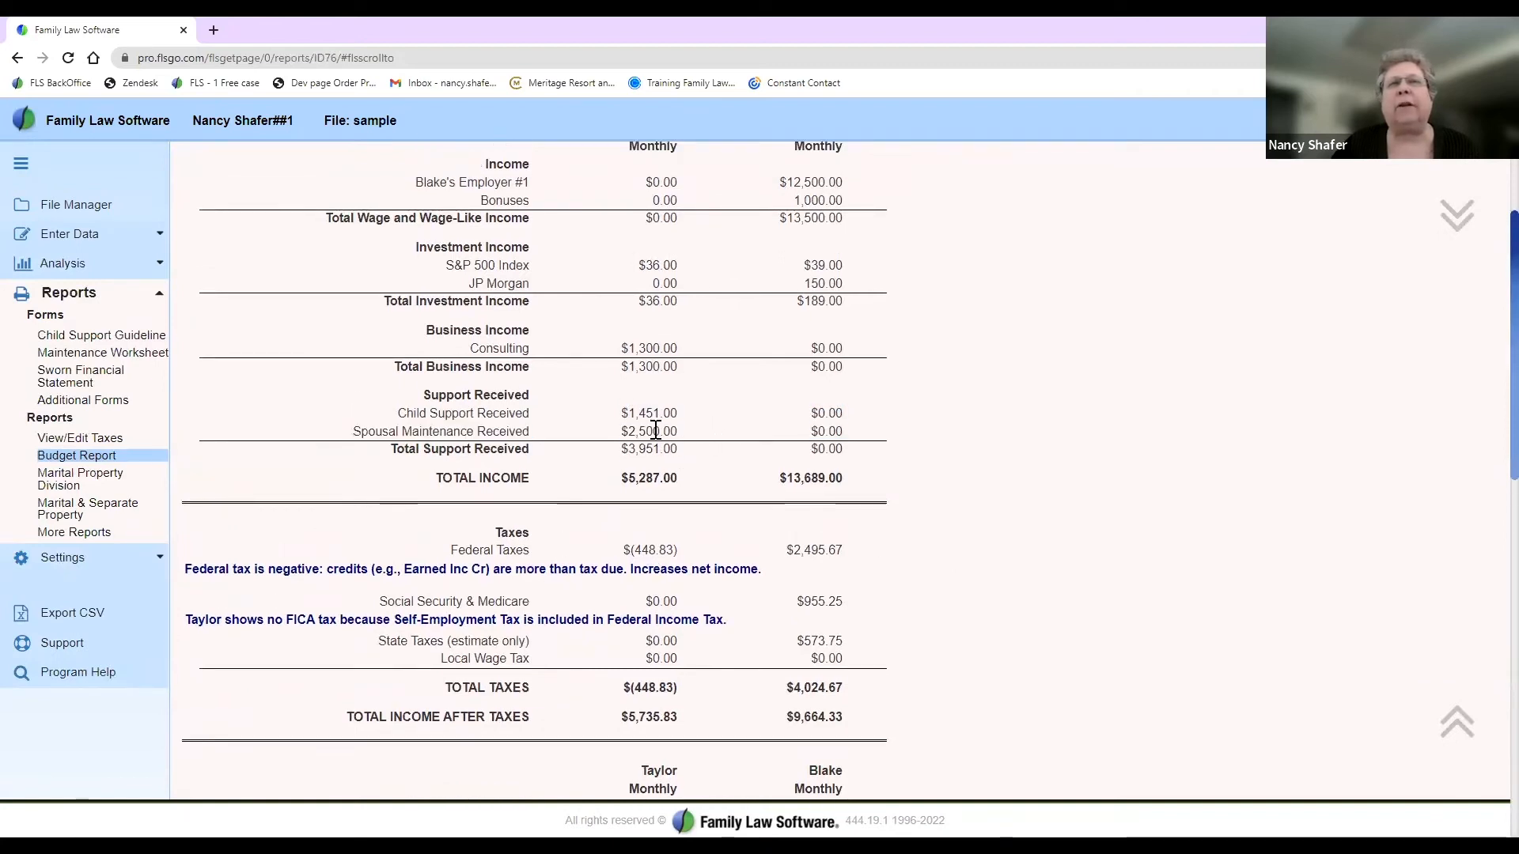
# Step: Return to Support and Maintenance Data and turn the program-calculated spousal maintenance back on
pyautogui.click(93, 240)
pyautogui.click(100, 293)
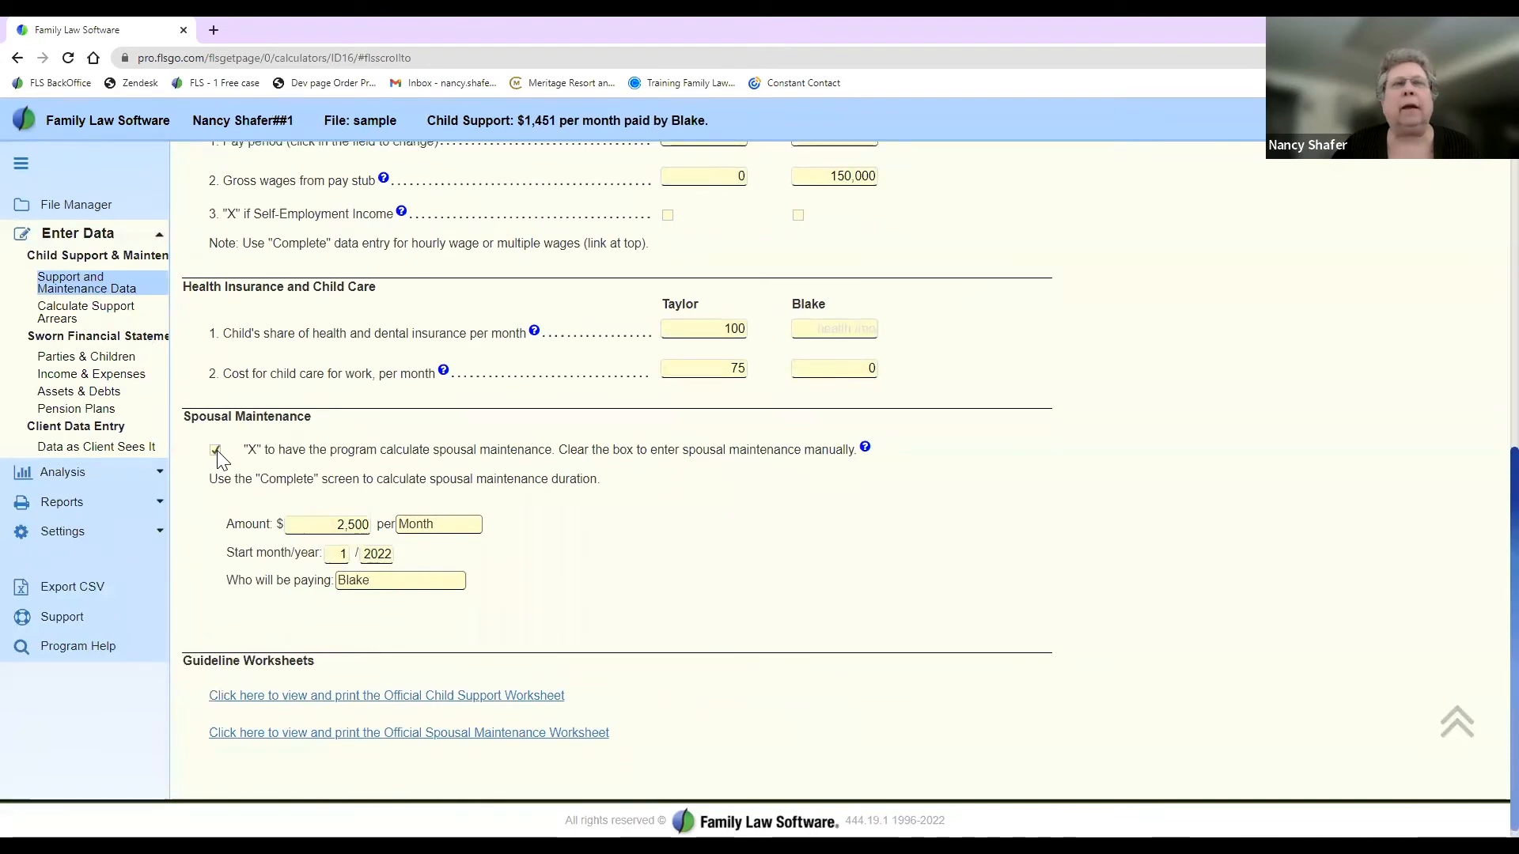
pyautogui.click(216, 450)
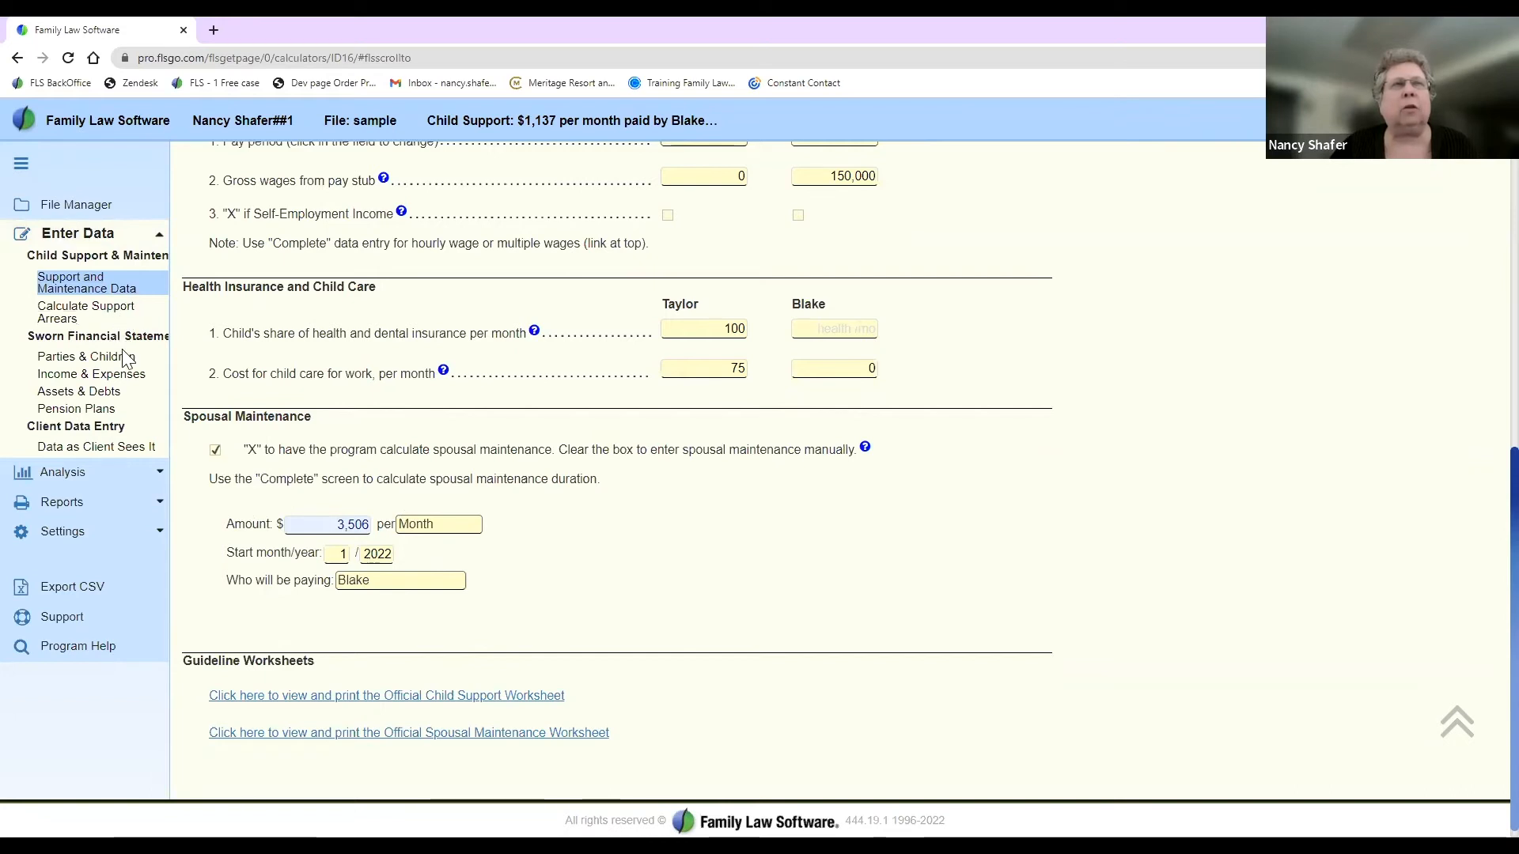
pyautogui.click(89, 511)
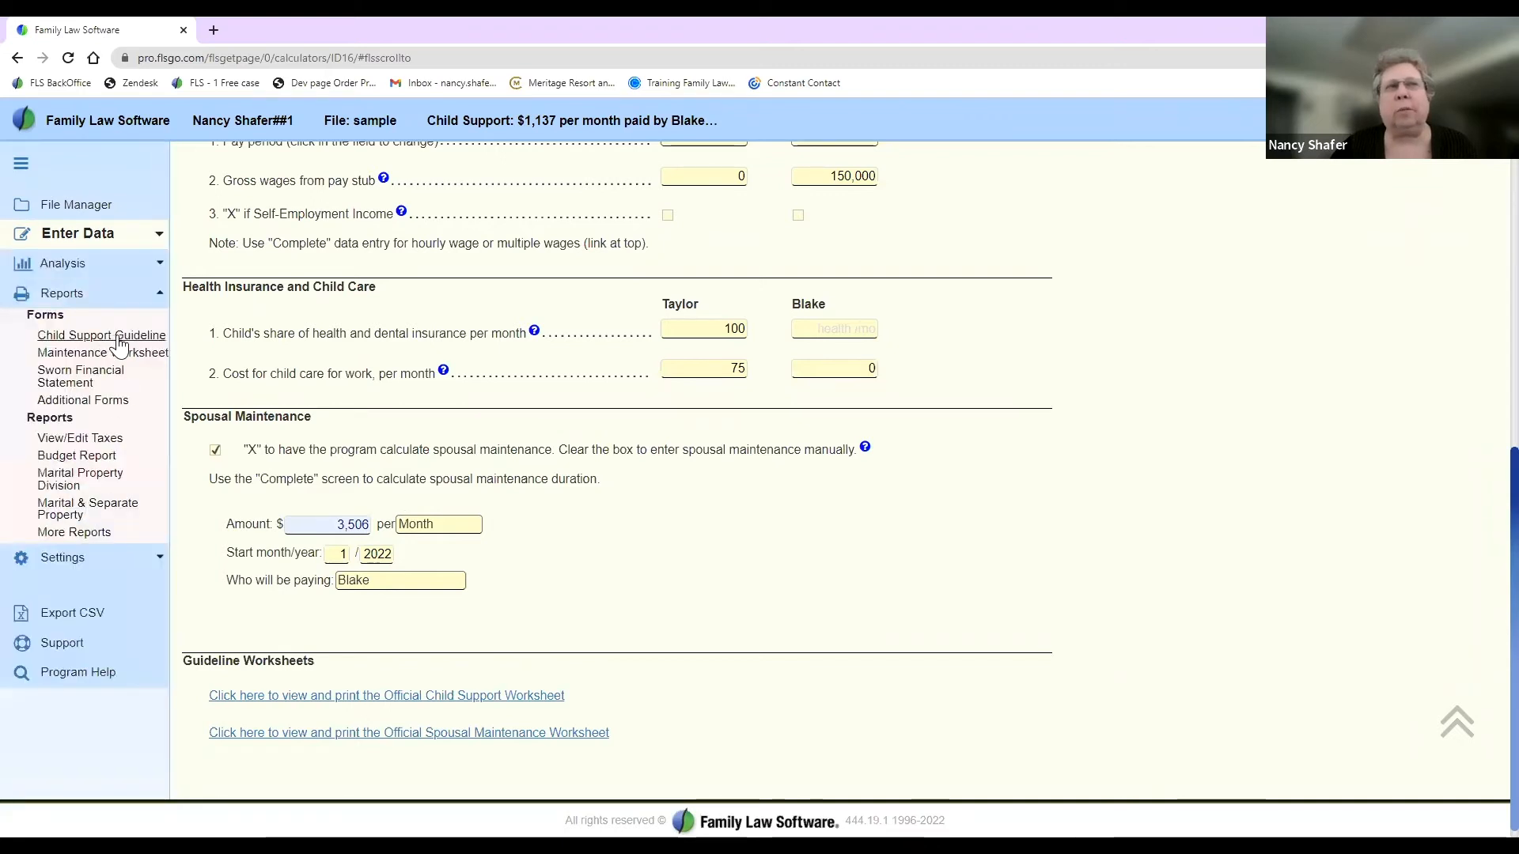
pyautogui.click(87, 236)
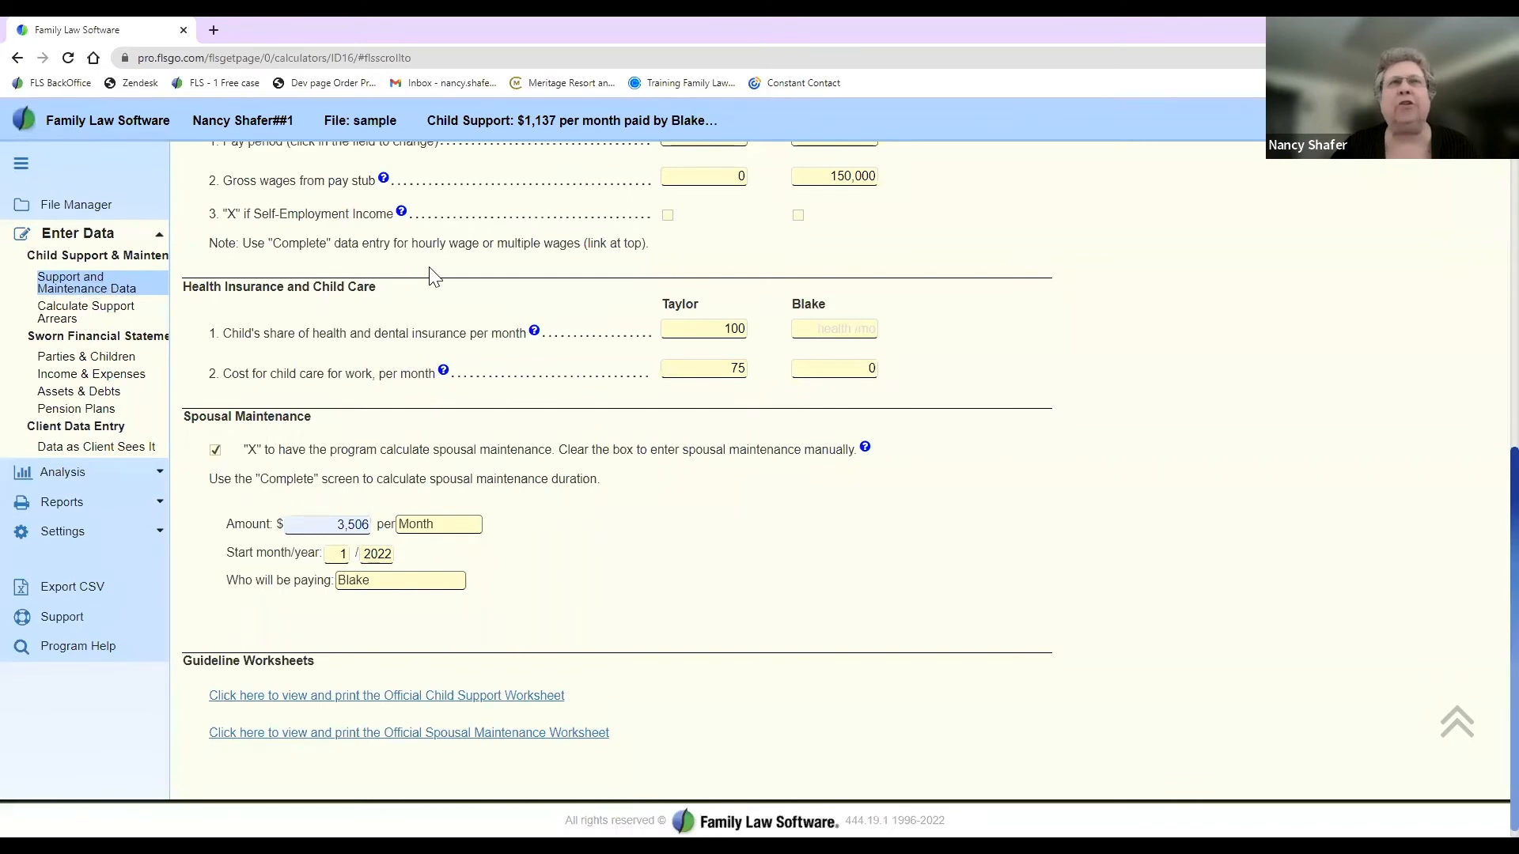
# Step: Open the first child's overnights calculator and enter 1 overnight per week plus 2 every 2 weeks for the non-custodial party
pyautogui.scroll(1, 431, 277)
pyautogui.scroll(8, 431, 277)
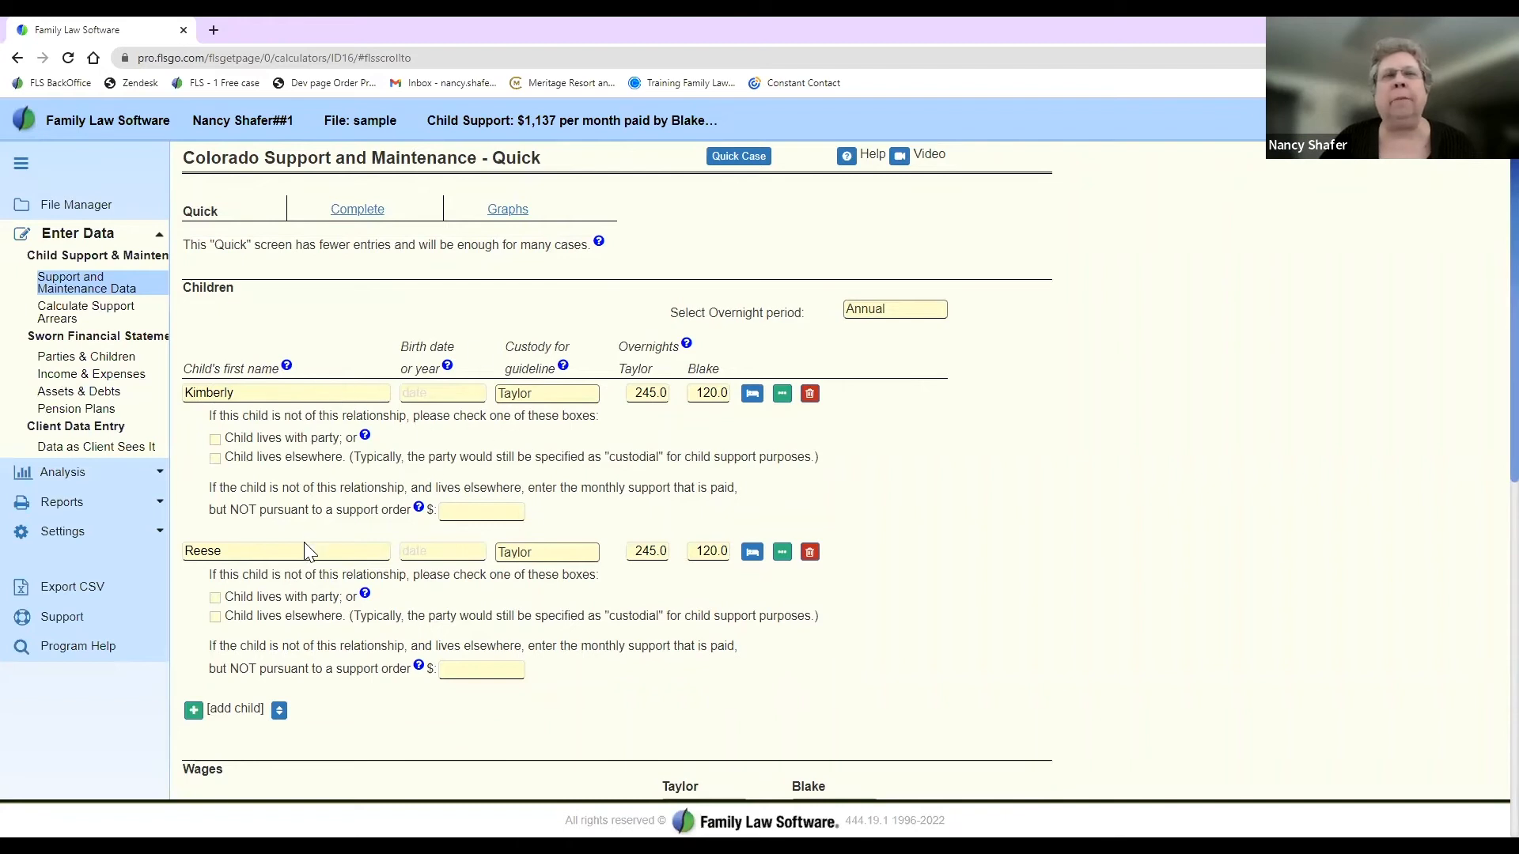
pyautogui.scroll(-1, 277, 453)
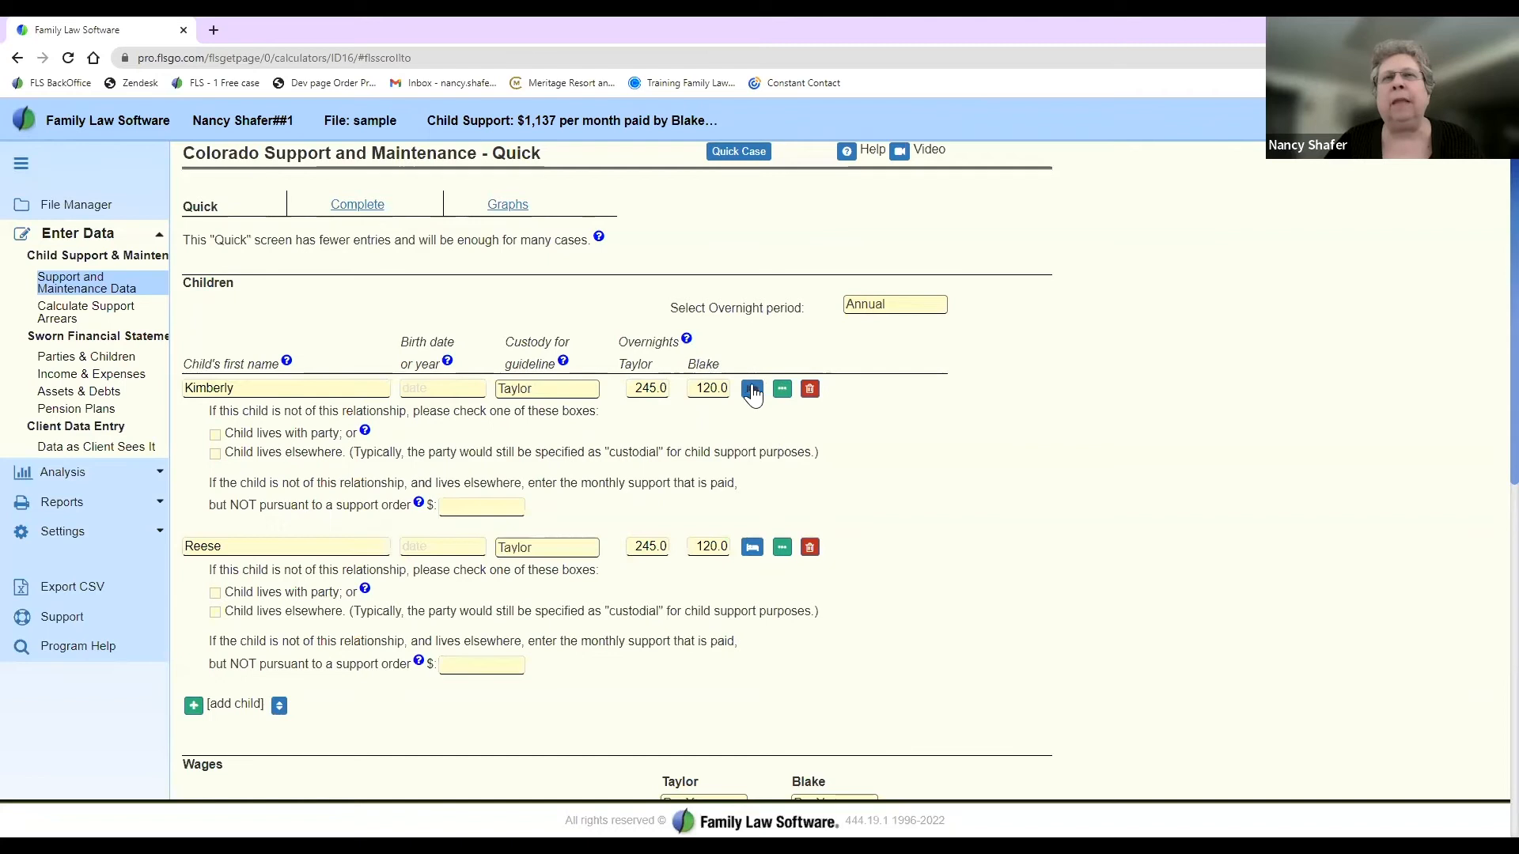
pyautogui.click(702, 387)
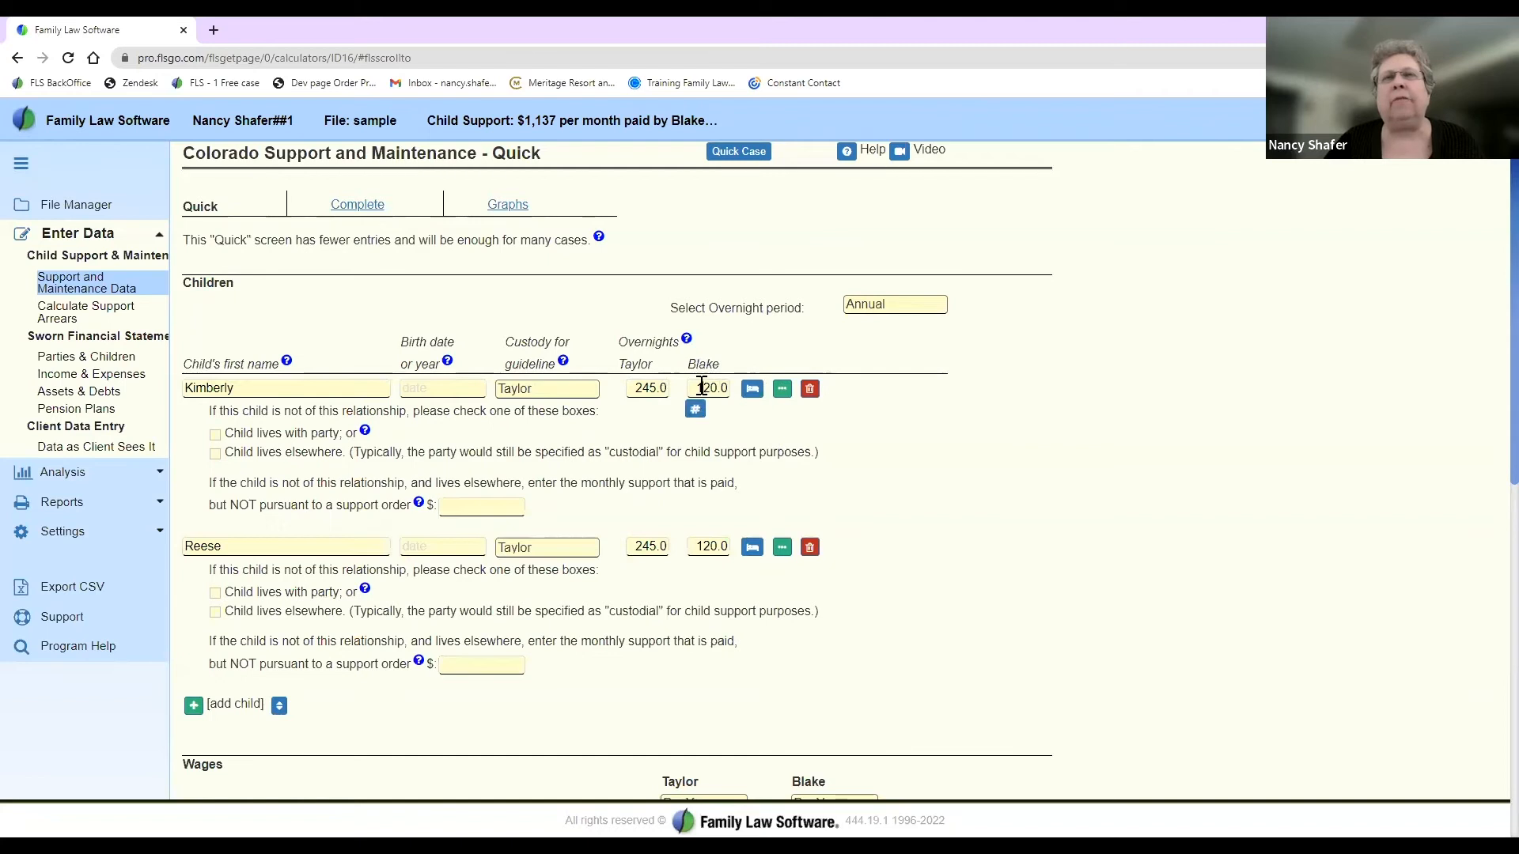
pyautogui.click(752, 391)
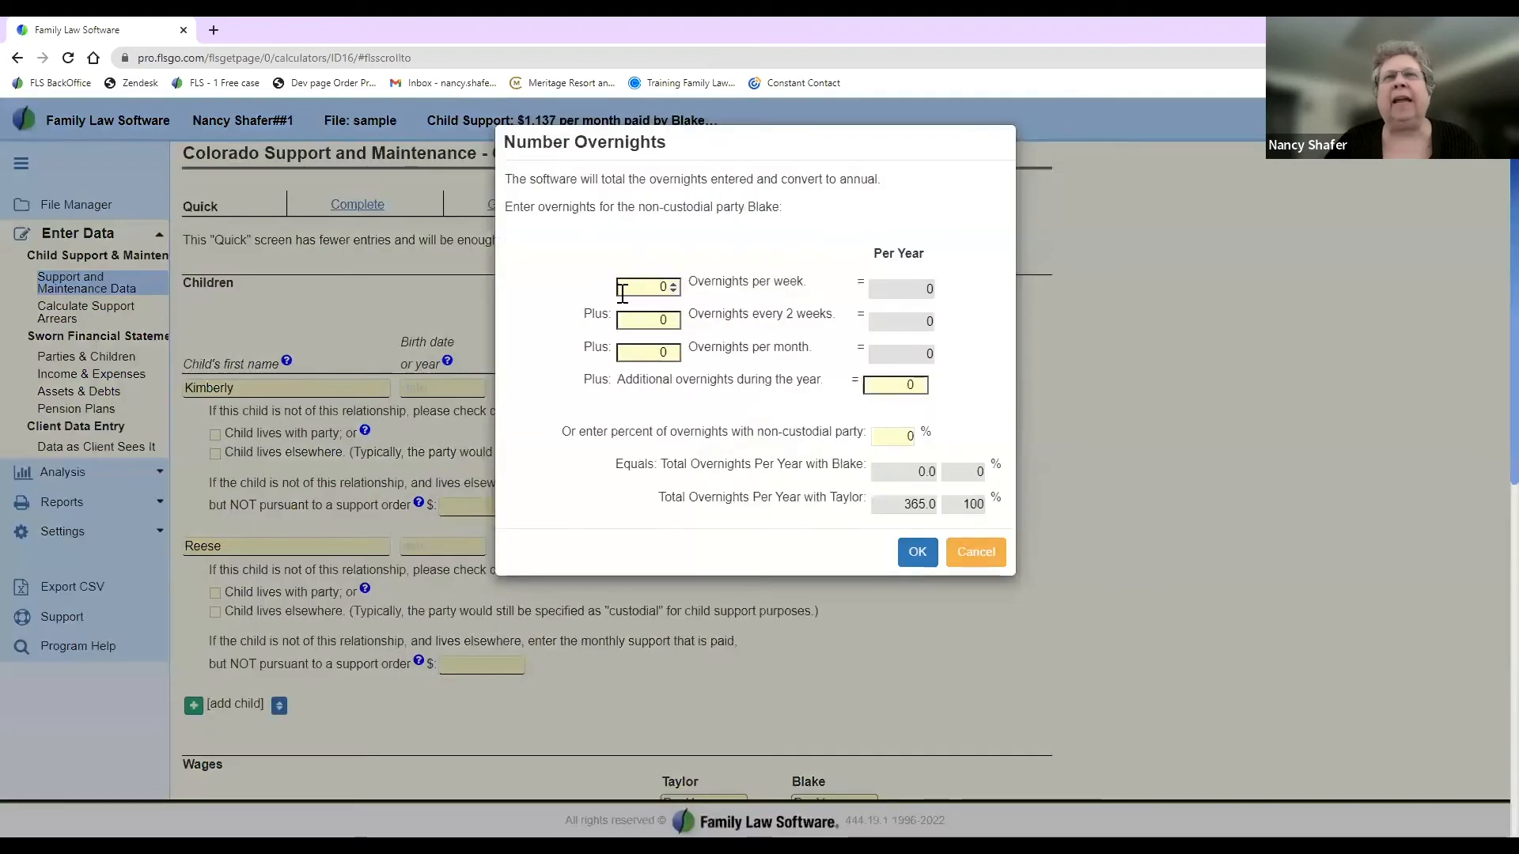
pyautogui.click(669, 288)
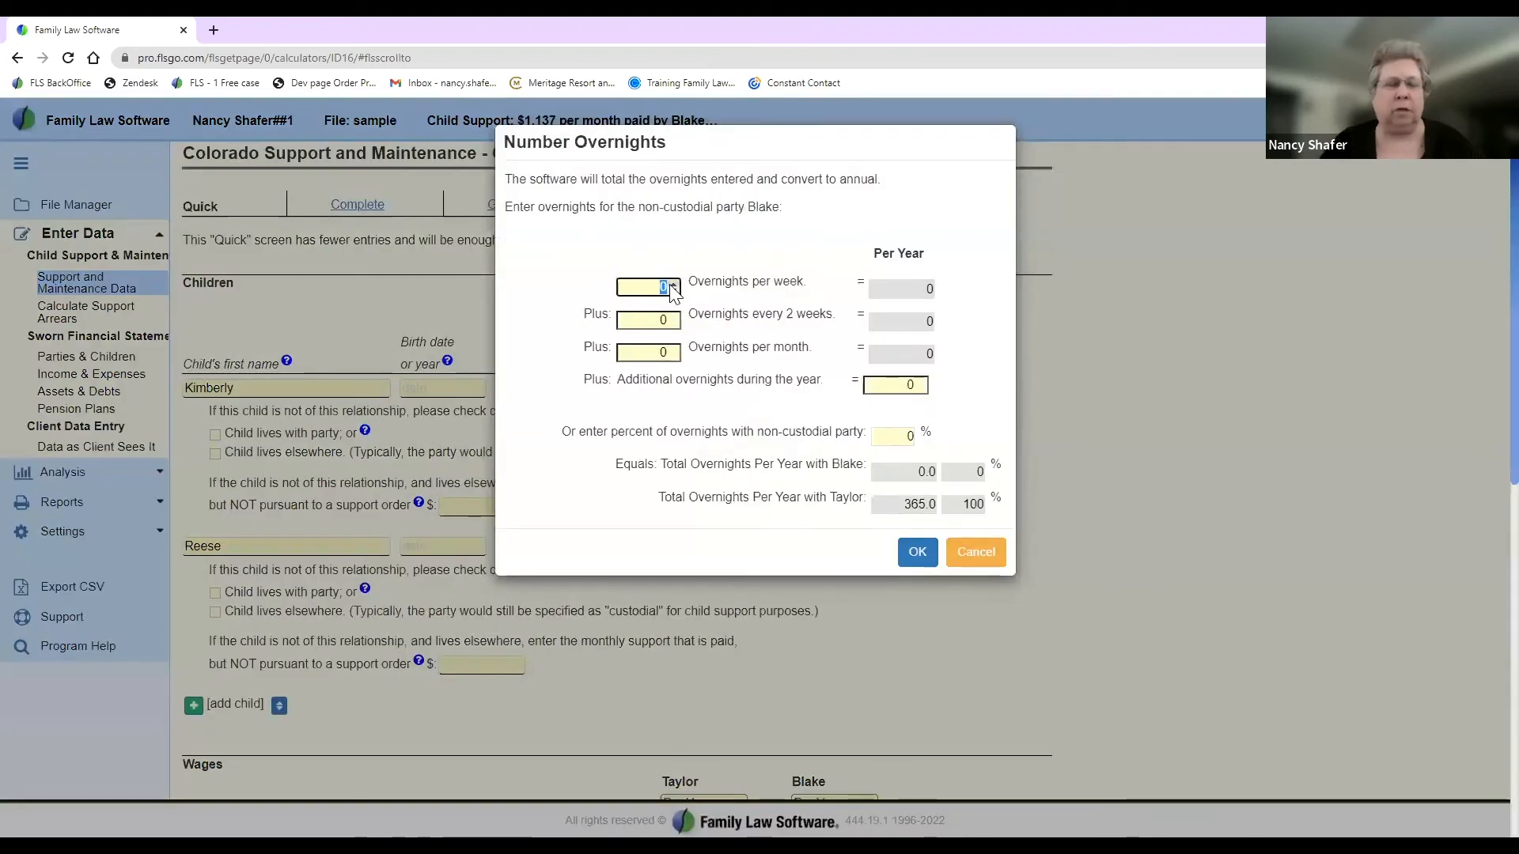
pyautogui.write('1')
pyautogui.click(650, 329)
pyautogui.write('2')
pyautogui.press('Tab')
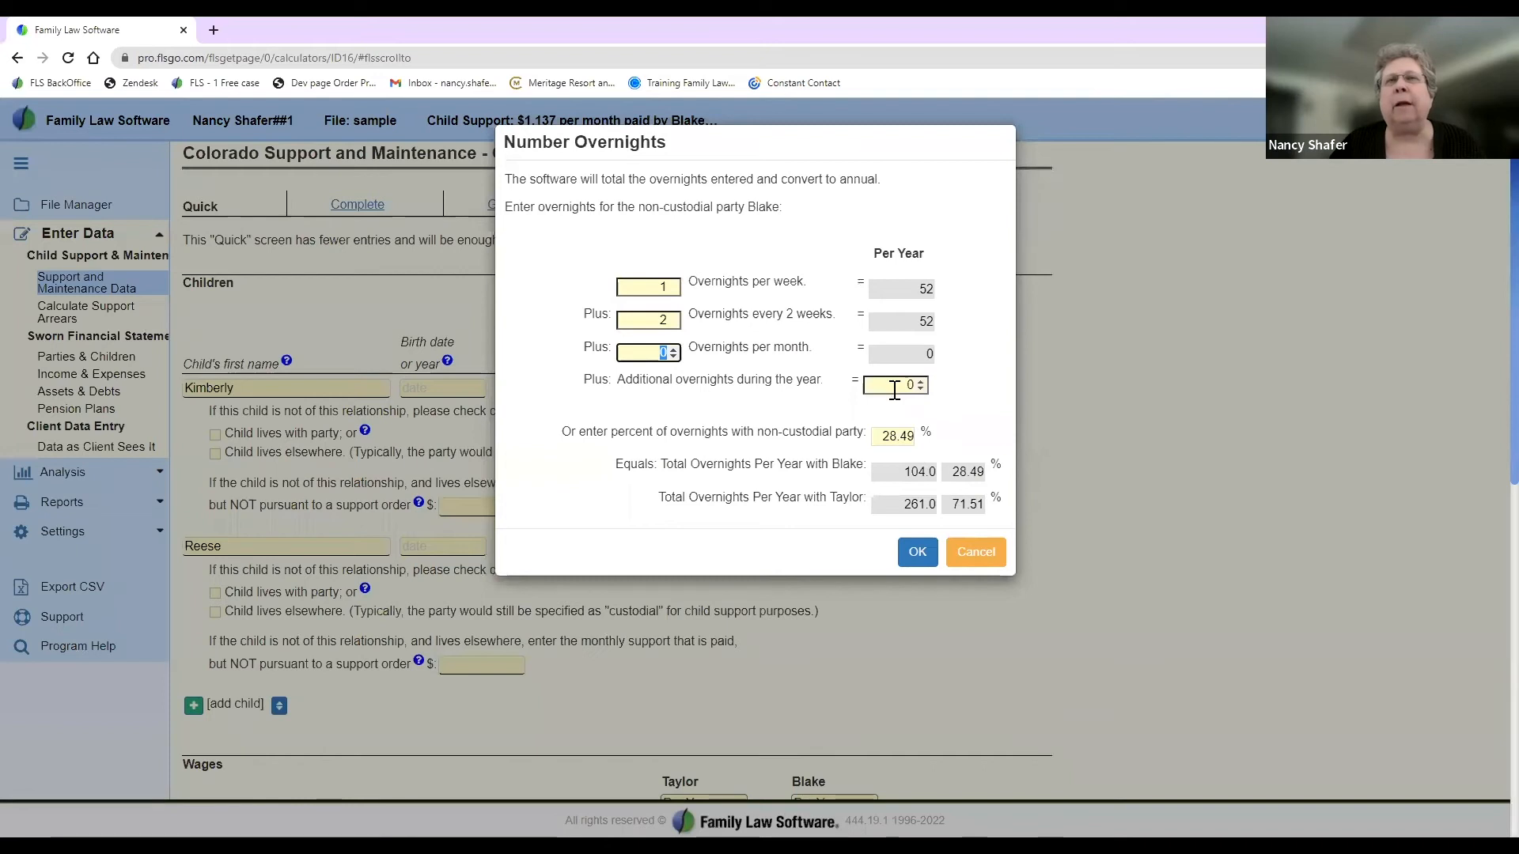
# Step: Set the additional overnights during the year to 10 for the non-custodial party
pyautogui.click(922, 389)
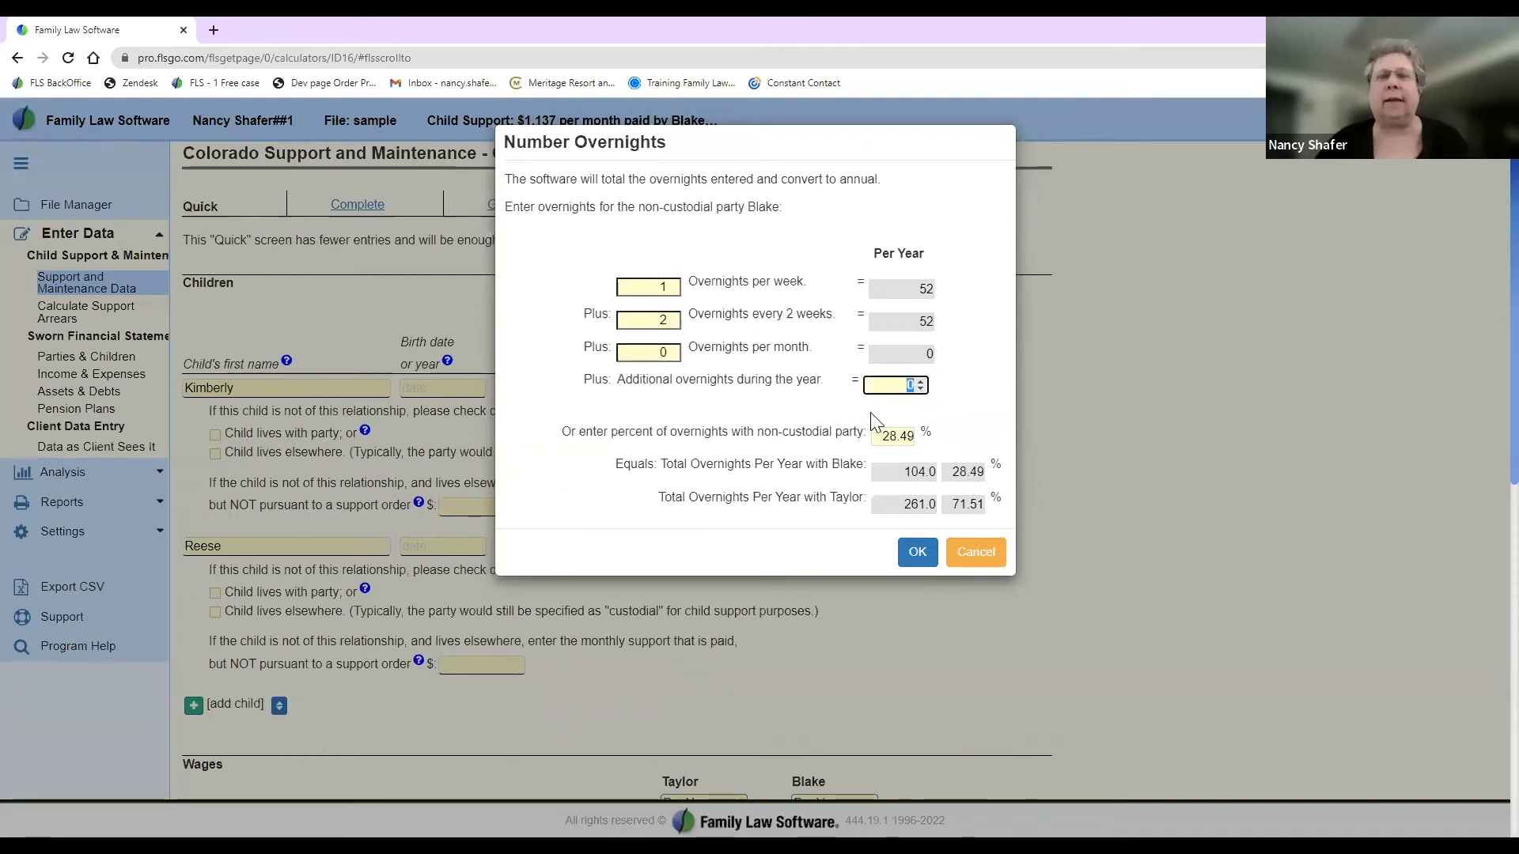
pyautogui.write('10')
pyautogui.press('Tab')
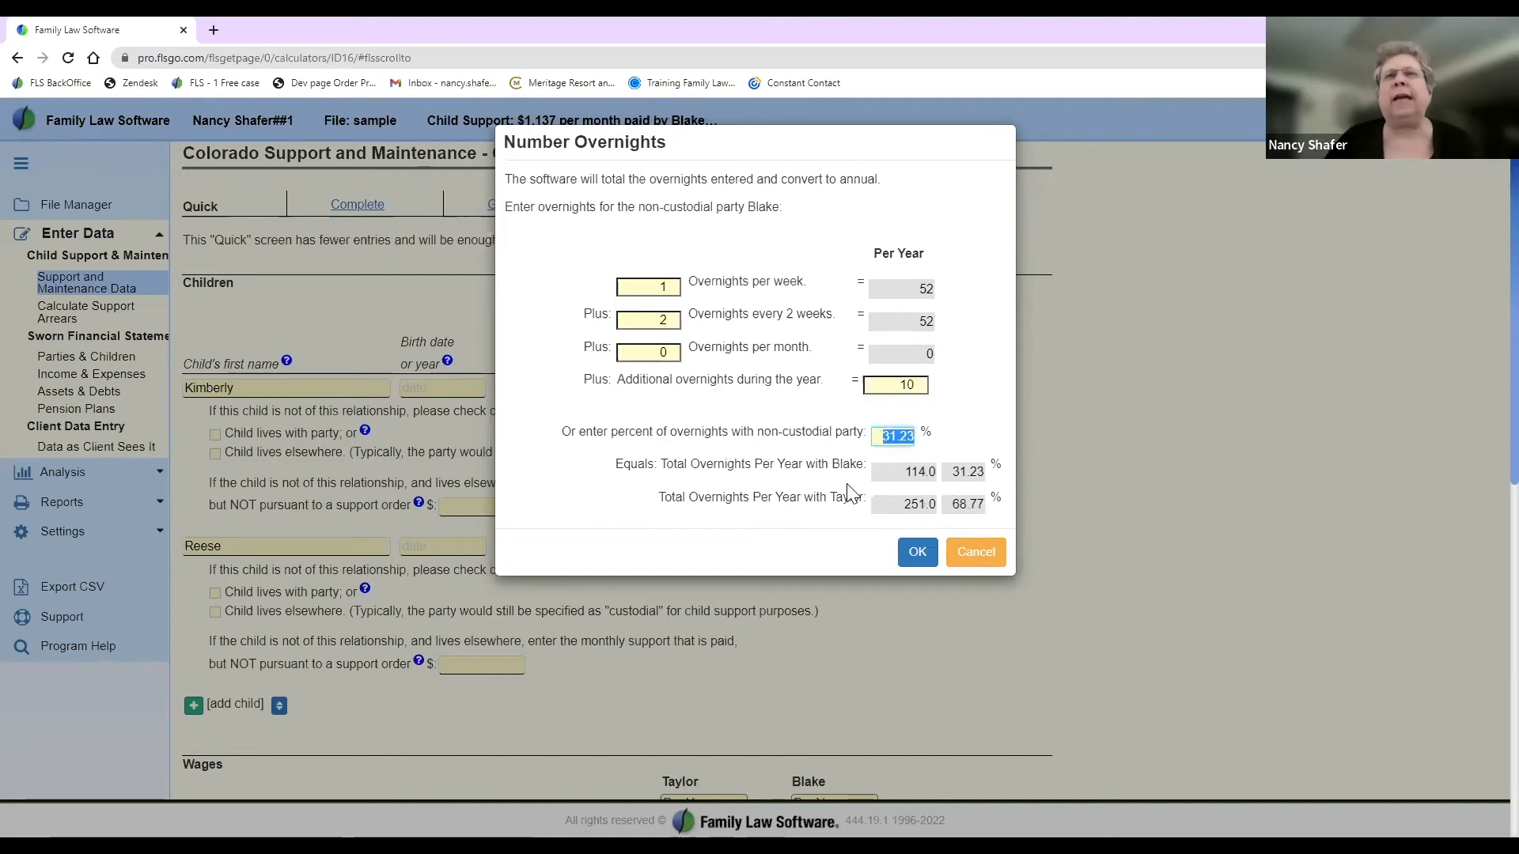
# Step: Accept the first child's overnights calculation and check the annual split between the two parties in the Children section
pyautogui.click(916, 553)
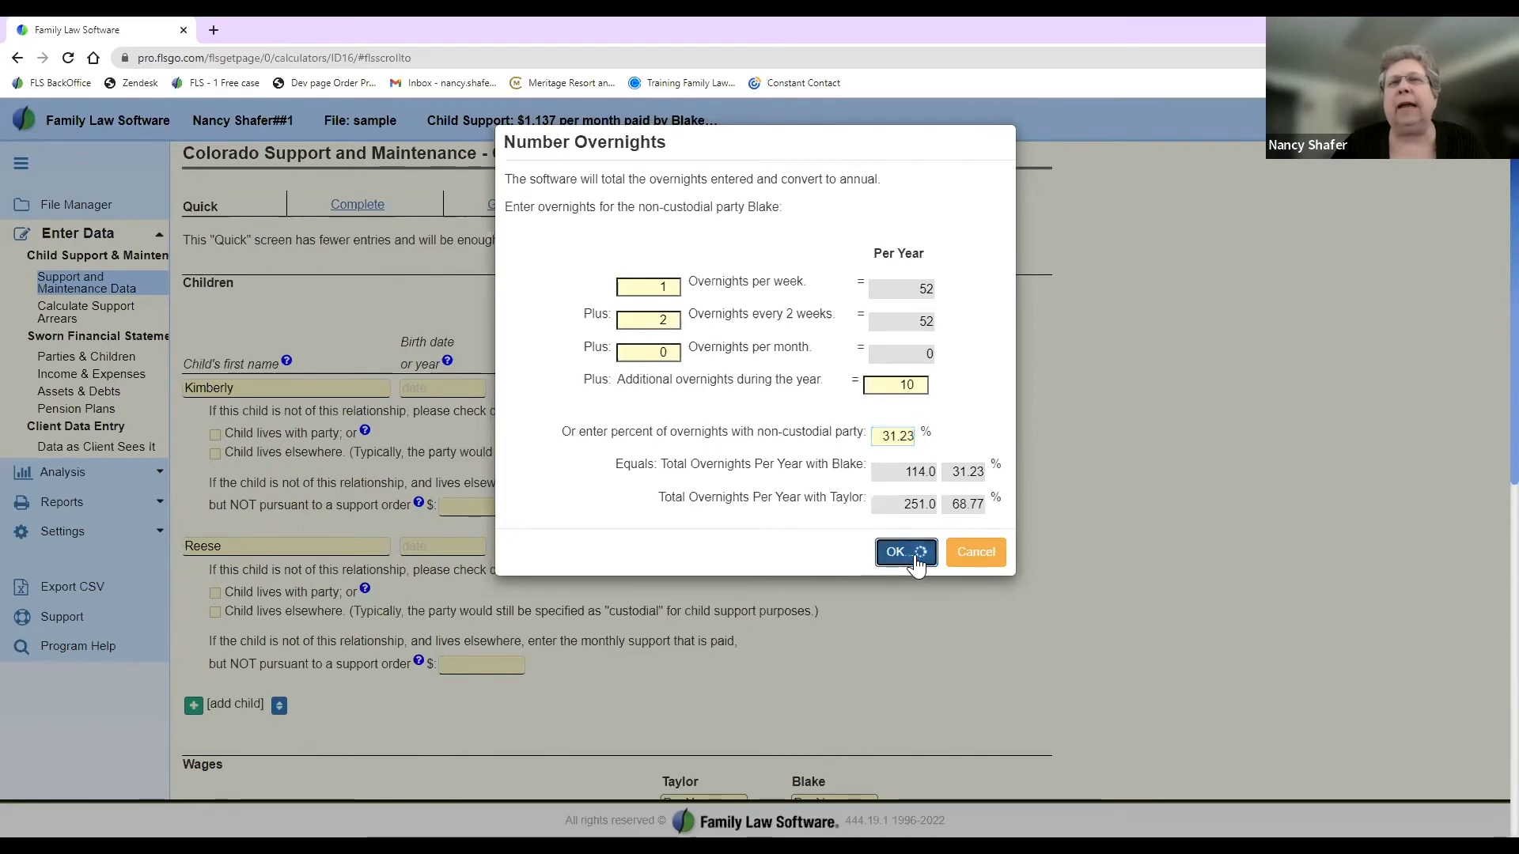
pyautogui.scroll(-10, 764, 324)
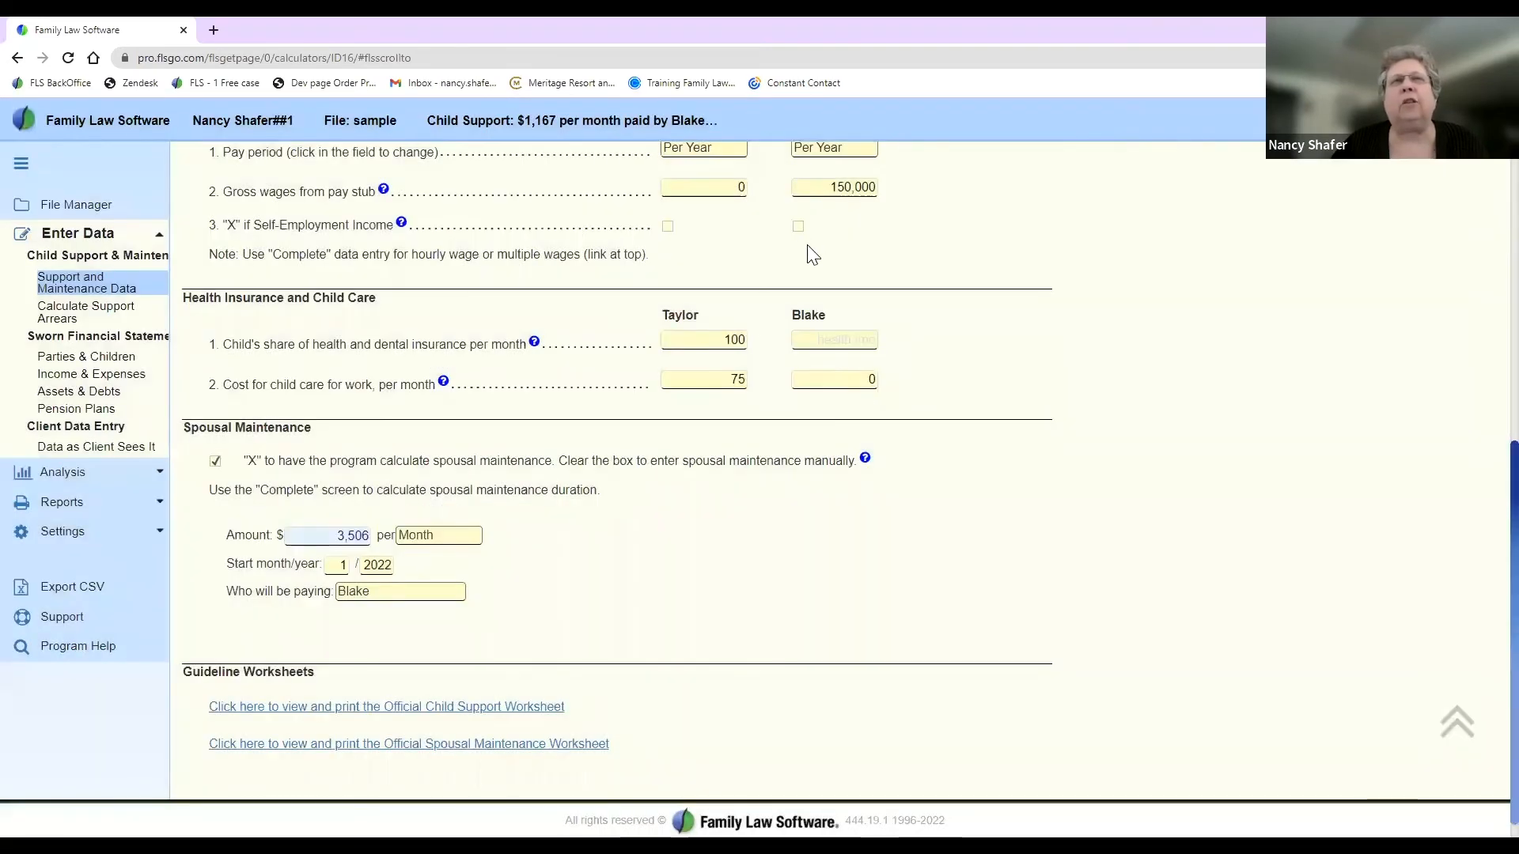
pyautogui.scroll(5, 813, 255)
pyautogui.scroll(4, 813, 255)
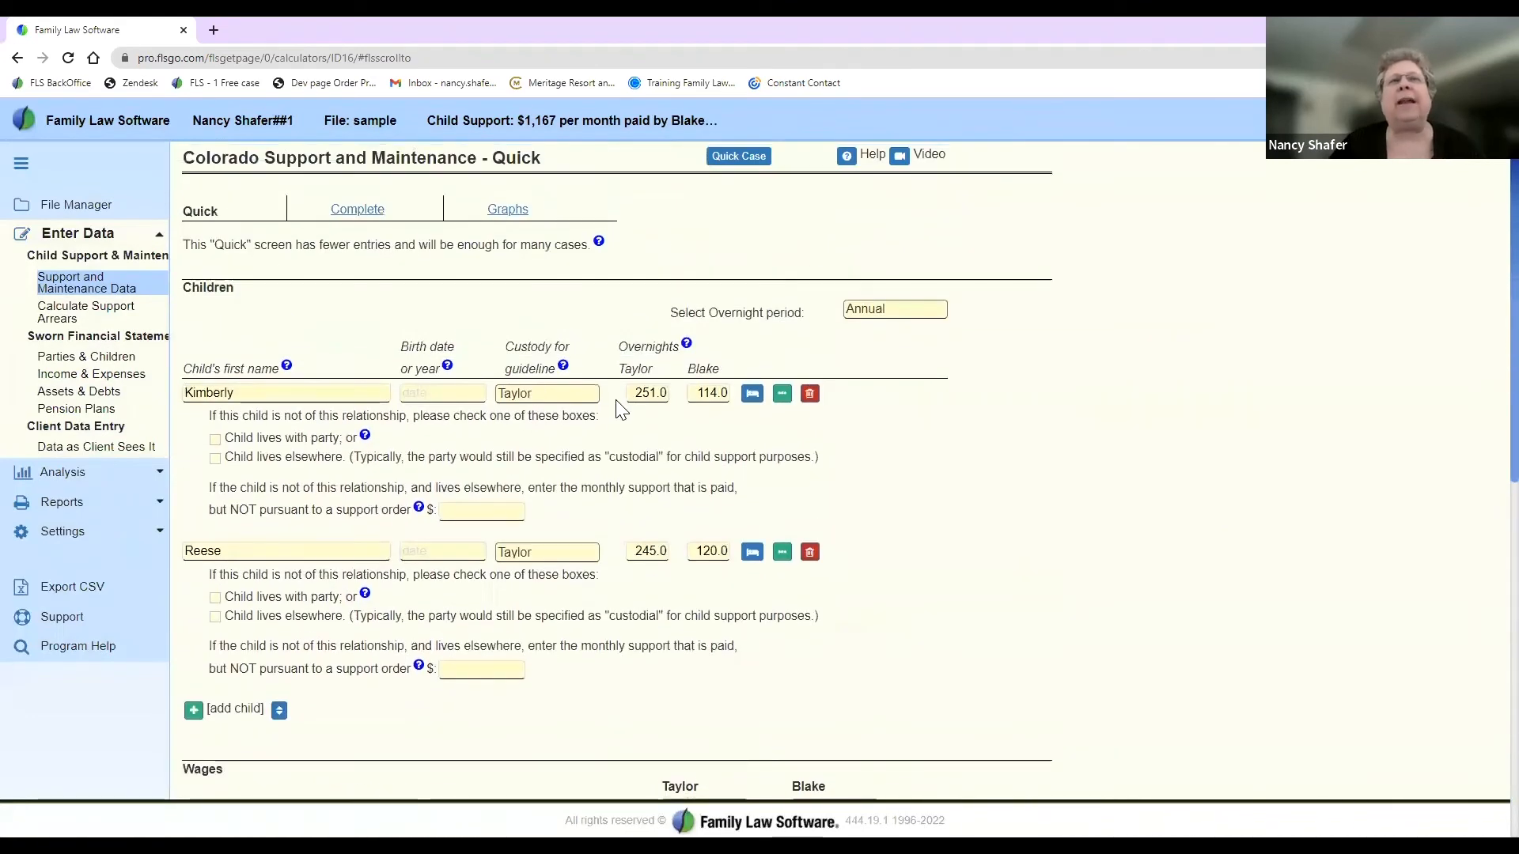
pyautogui.moveTo(632, 391); pyautogui.dragTo(730, 388)
pyautogui.click(704, 389)
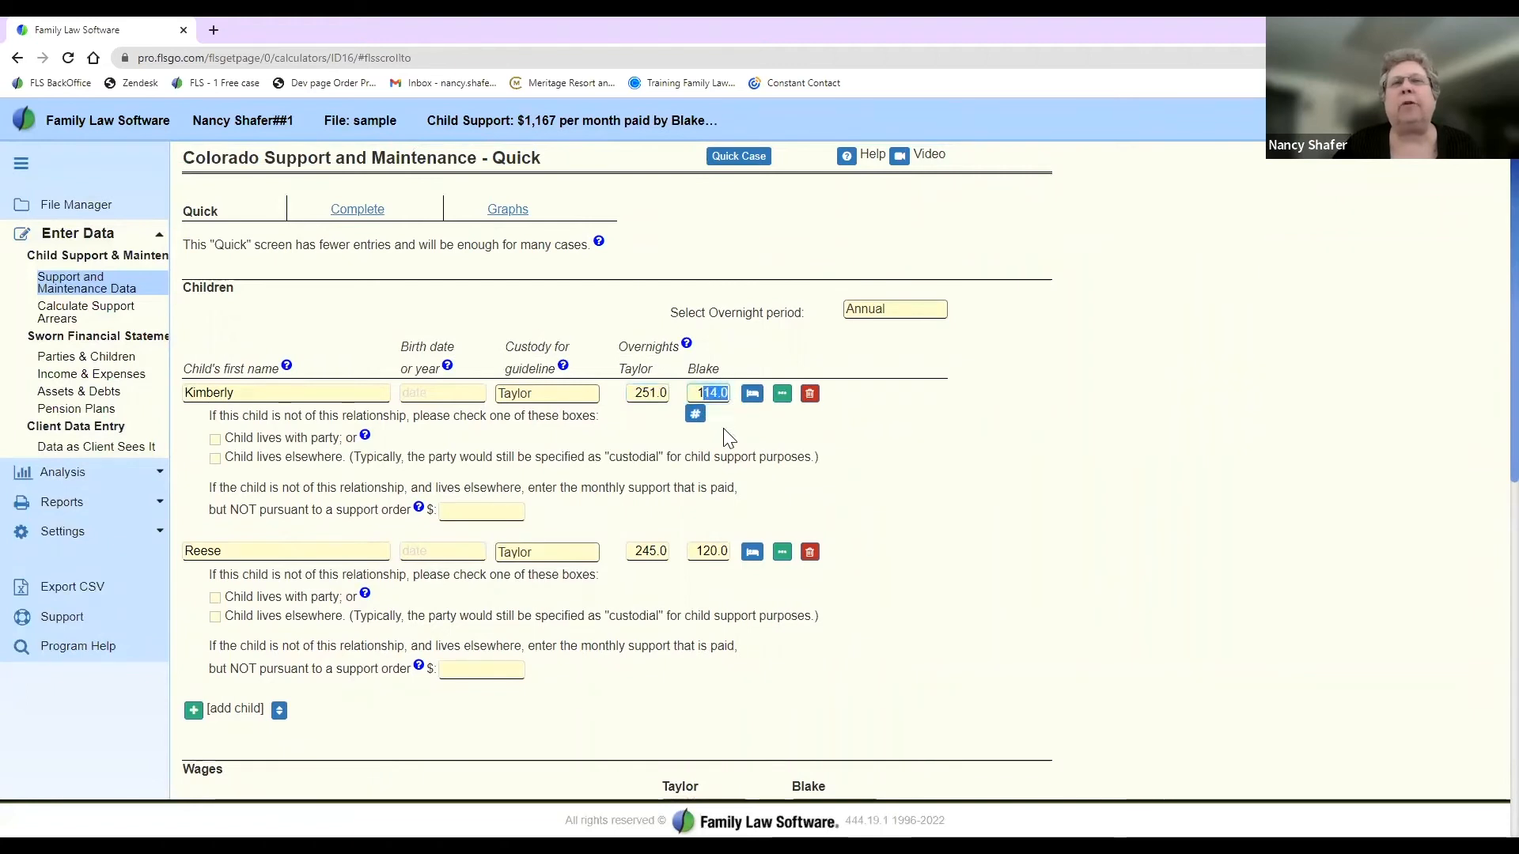
# Step: Set the second child's annual overnights with the non-custodial party to 114
pyautogui.click(698, 551)
pyautogui.moveTo(698, 551); pyautogui.dragTo(738, 552)
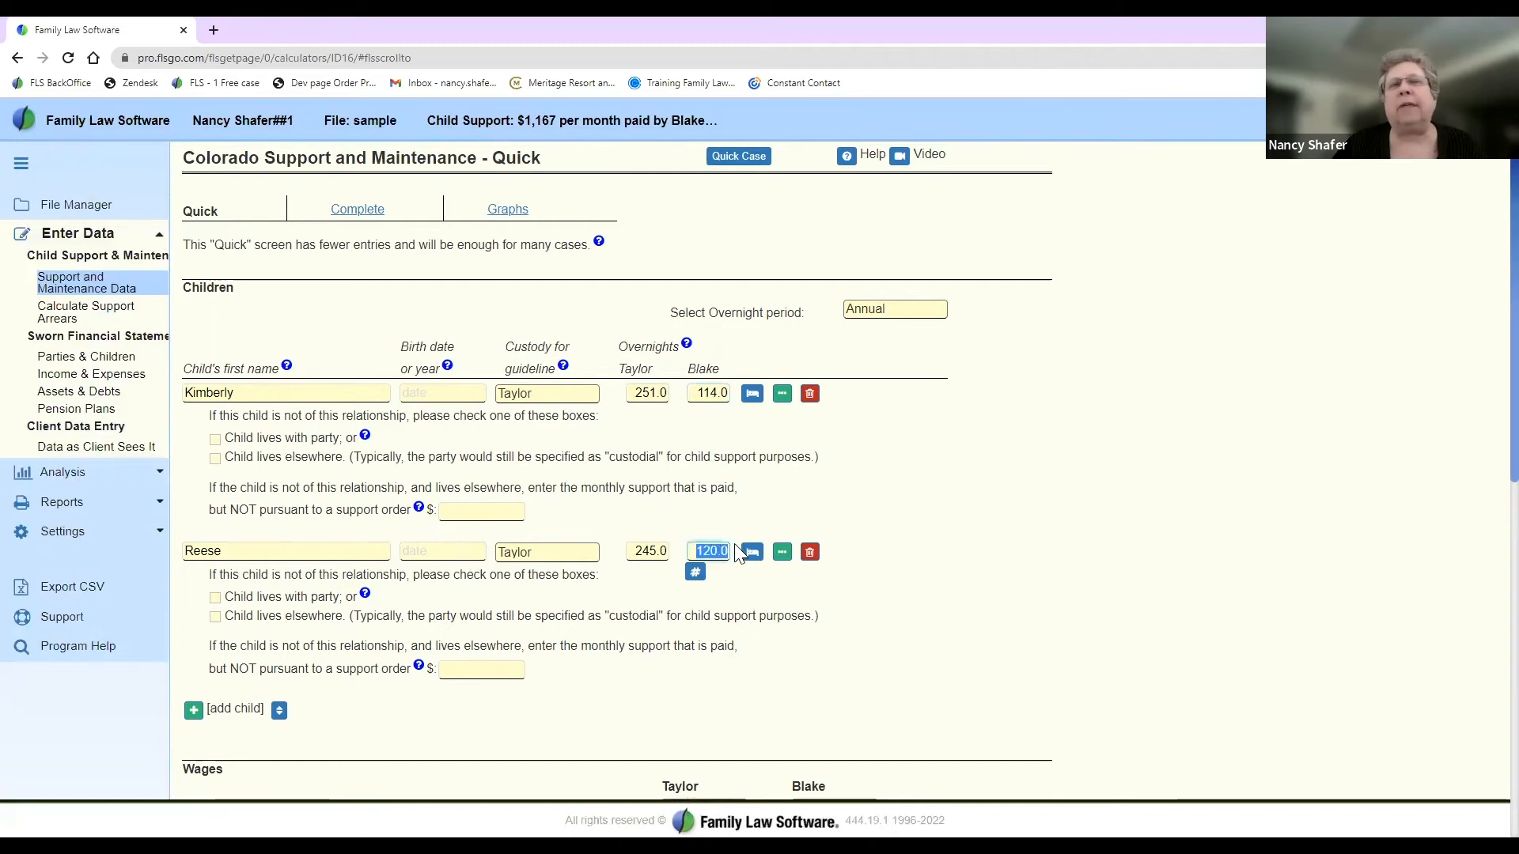
pyautogui.write('114')
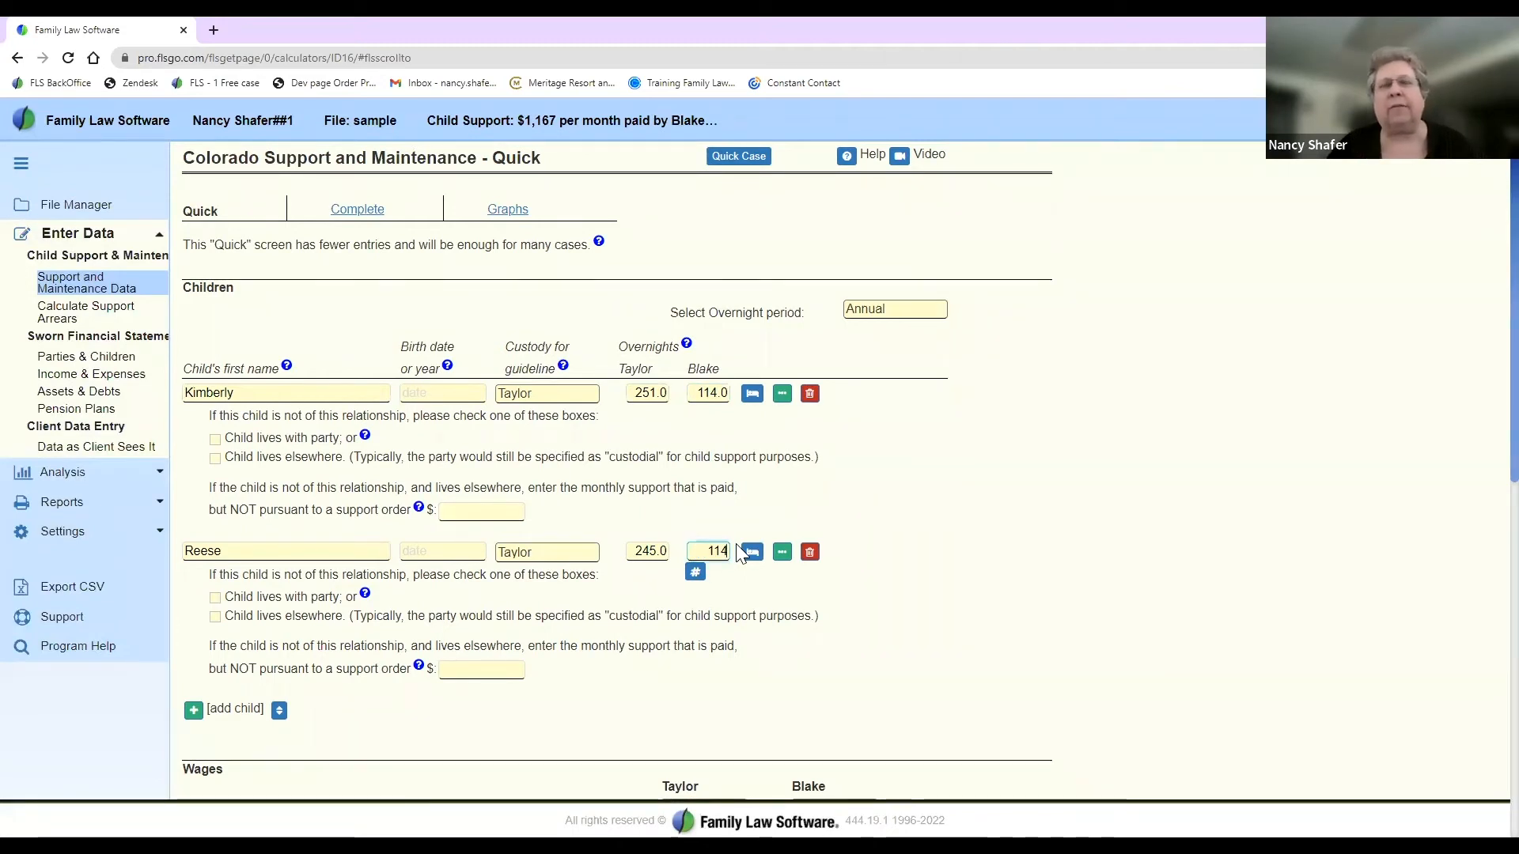
pyautogui.click(752, 552)
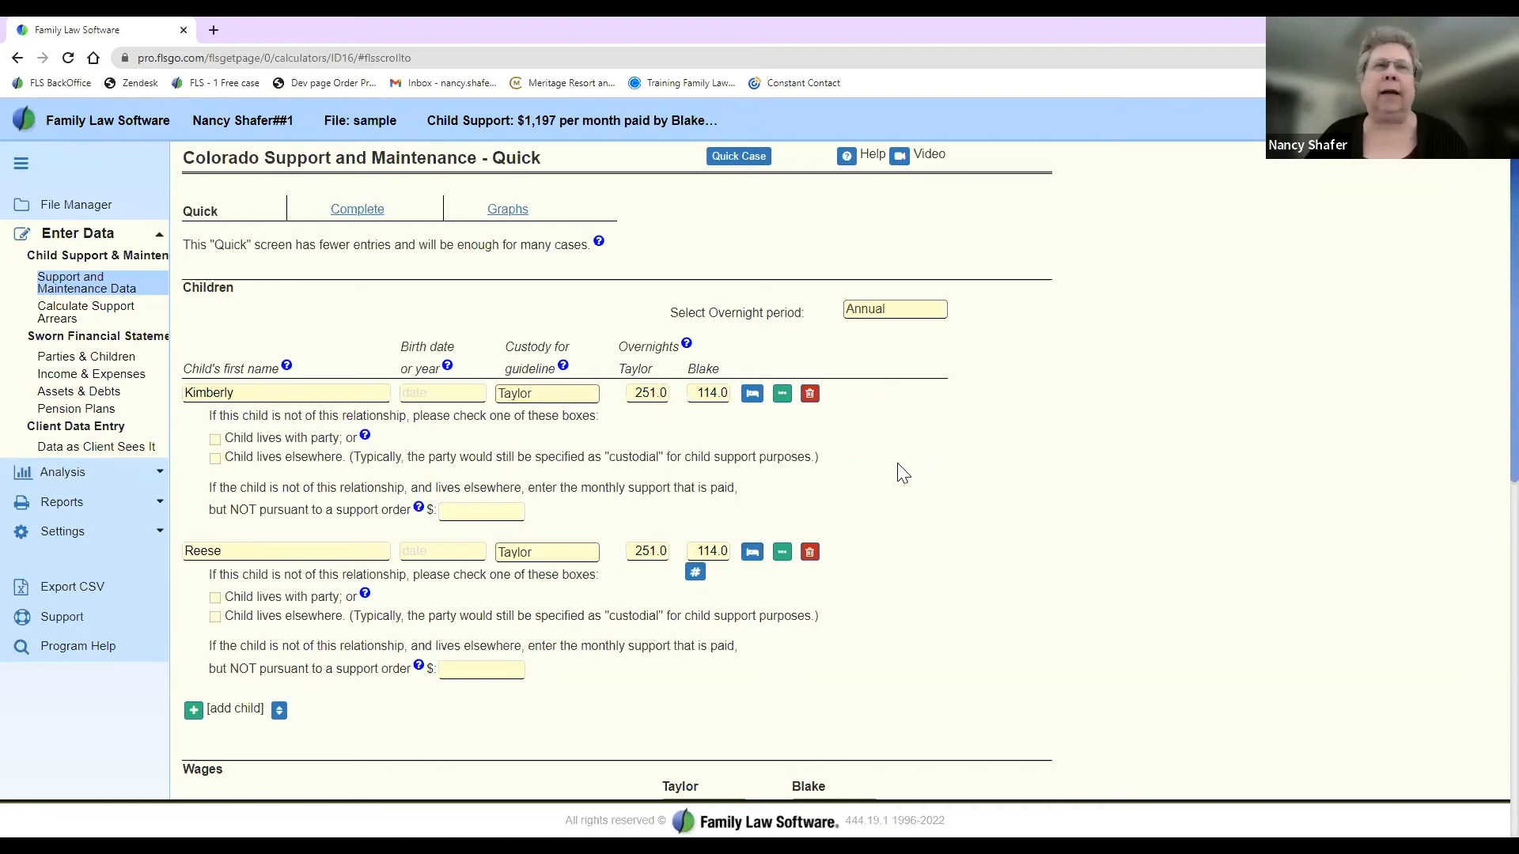
# Step: Review the wages, health insurance, child care and spousal maintenance entries, and check the monthly child support amount
pyautogui.scroll(-1, 902, 473)
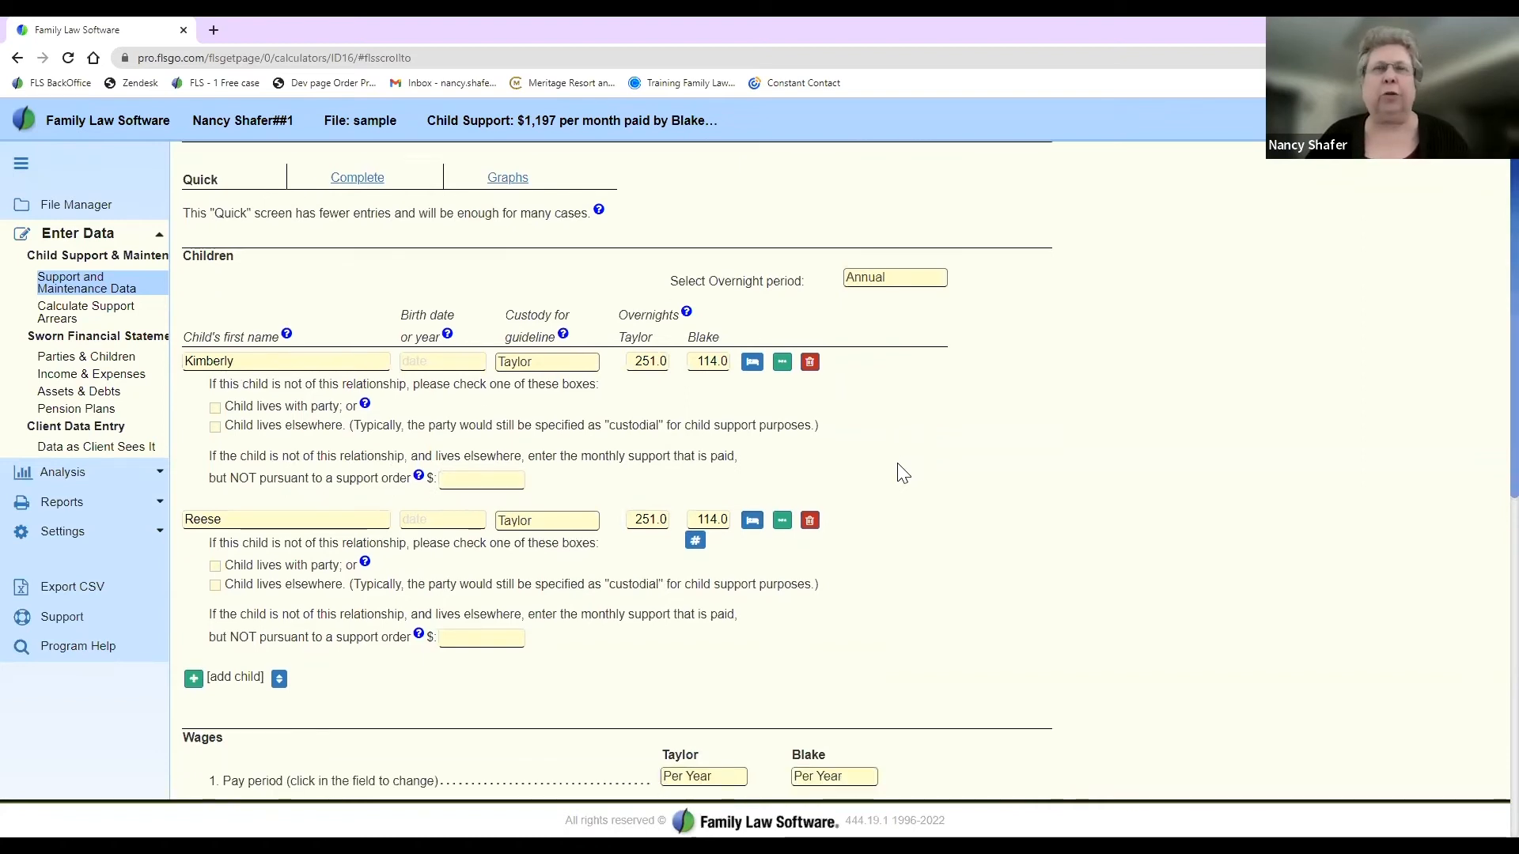
pyautogui.scroll(-4, 902, 473)
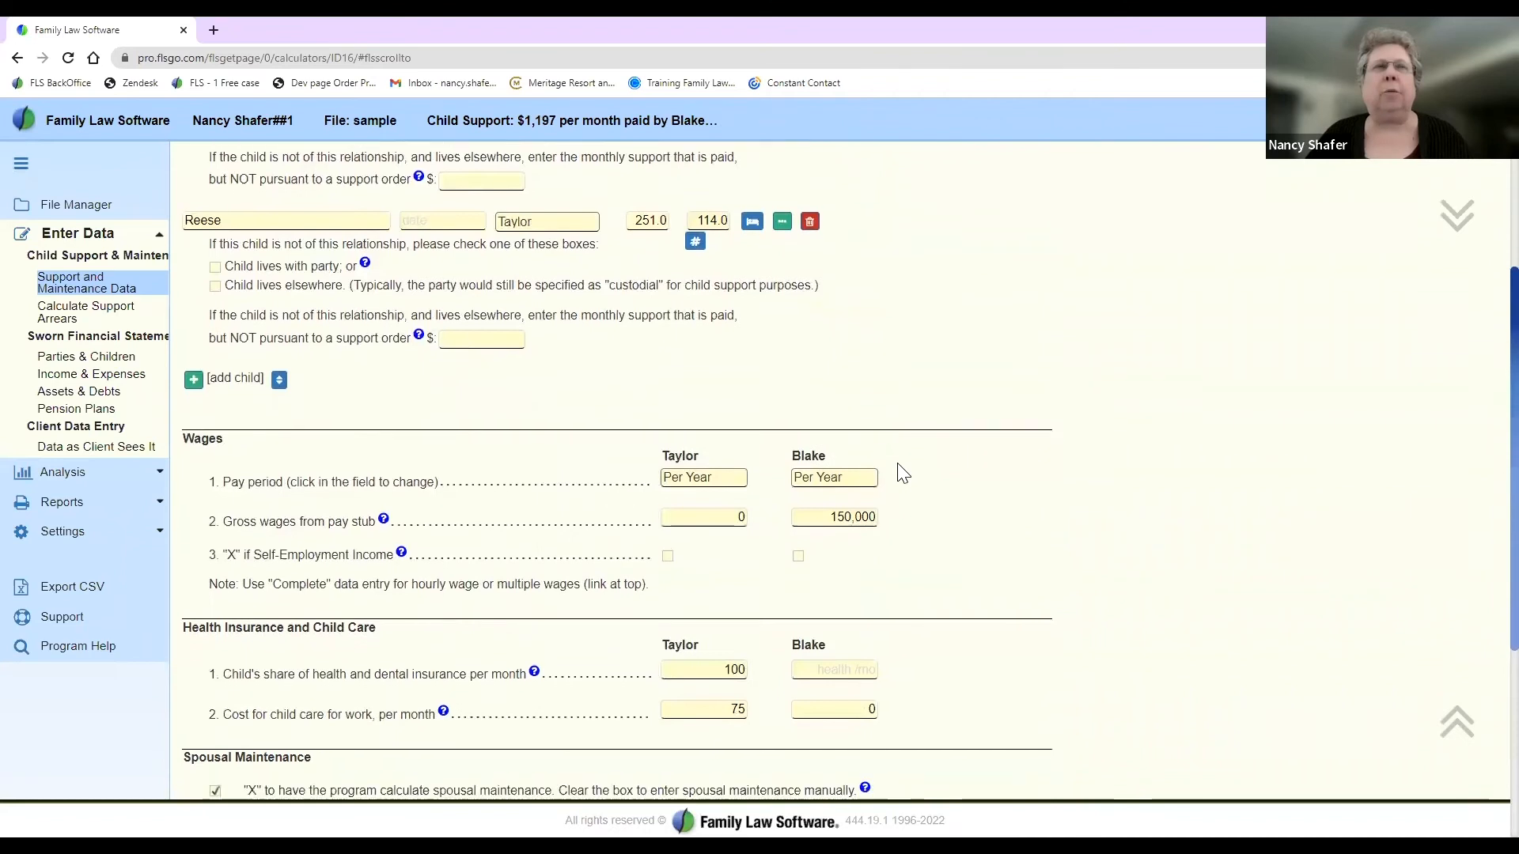
pyautogui.scroll(-2, 902, 473)
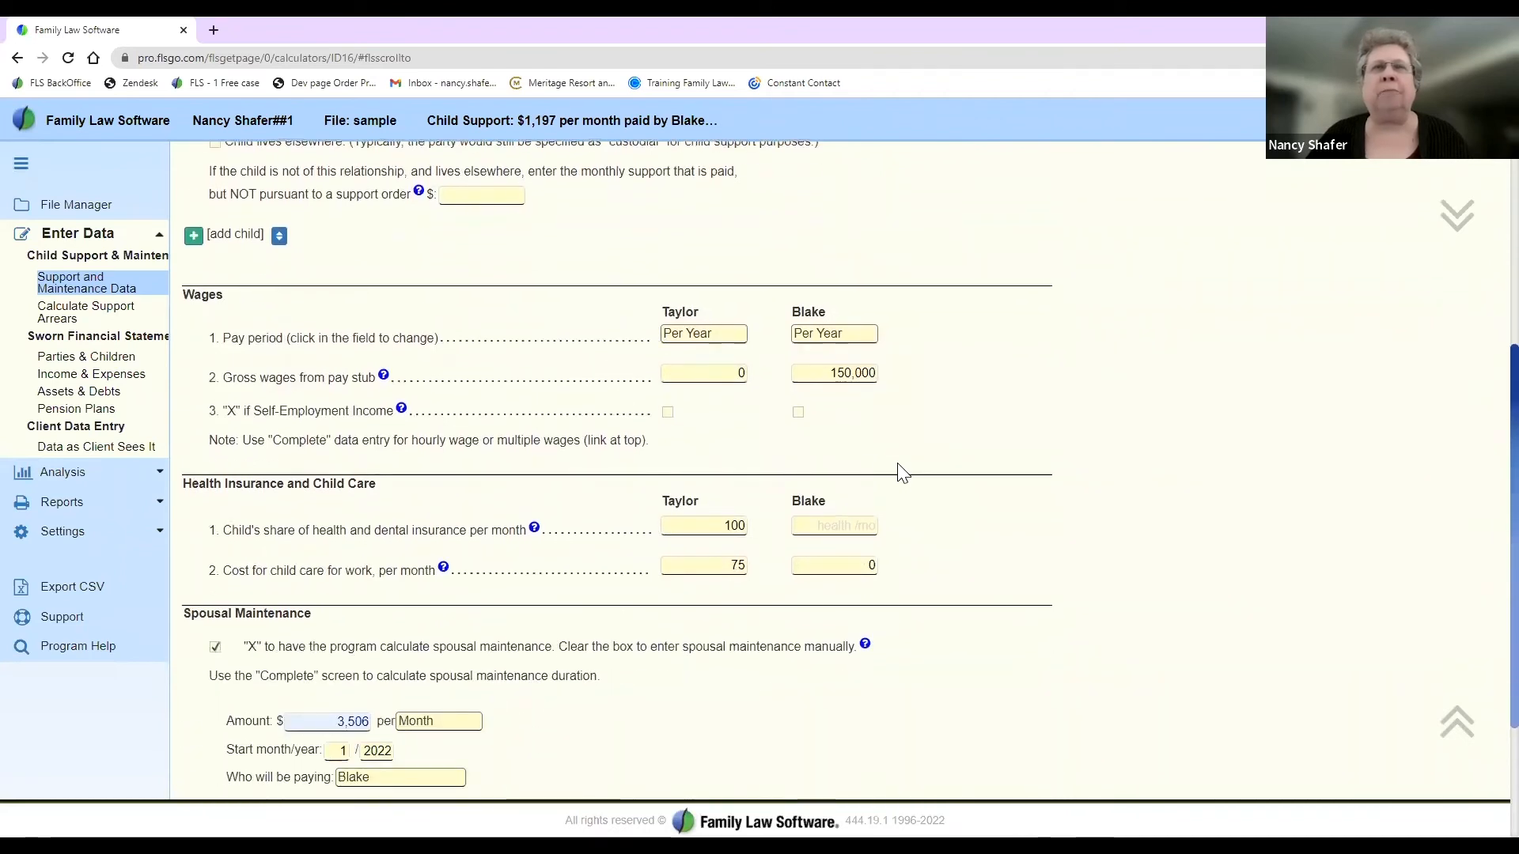
pyautogui.scroll(-1, 902, 473)
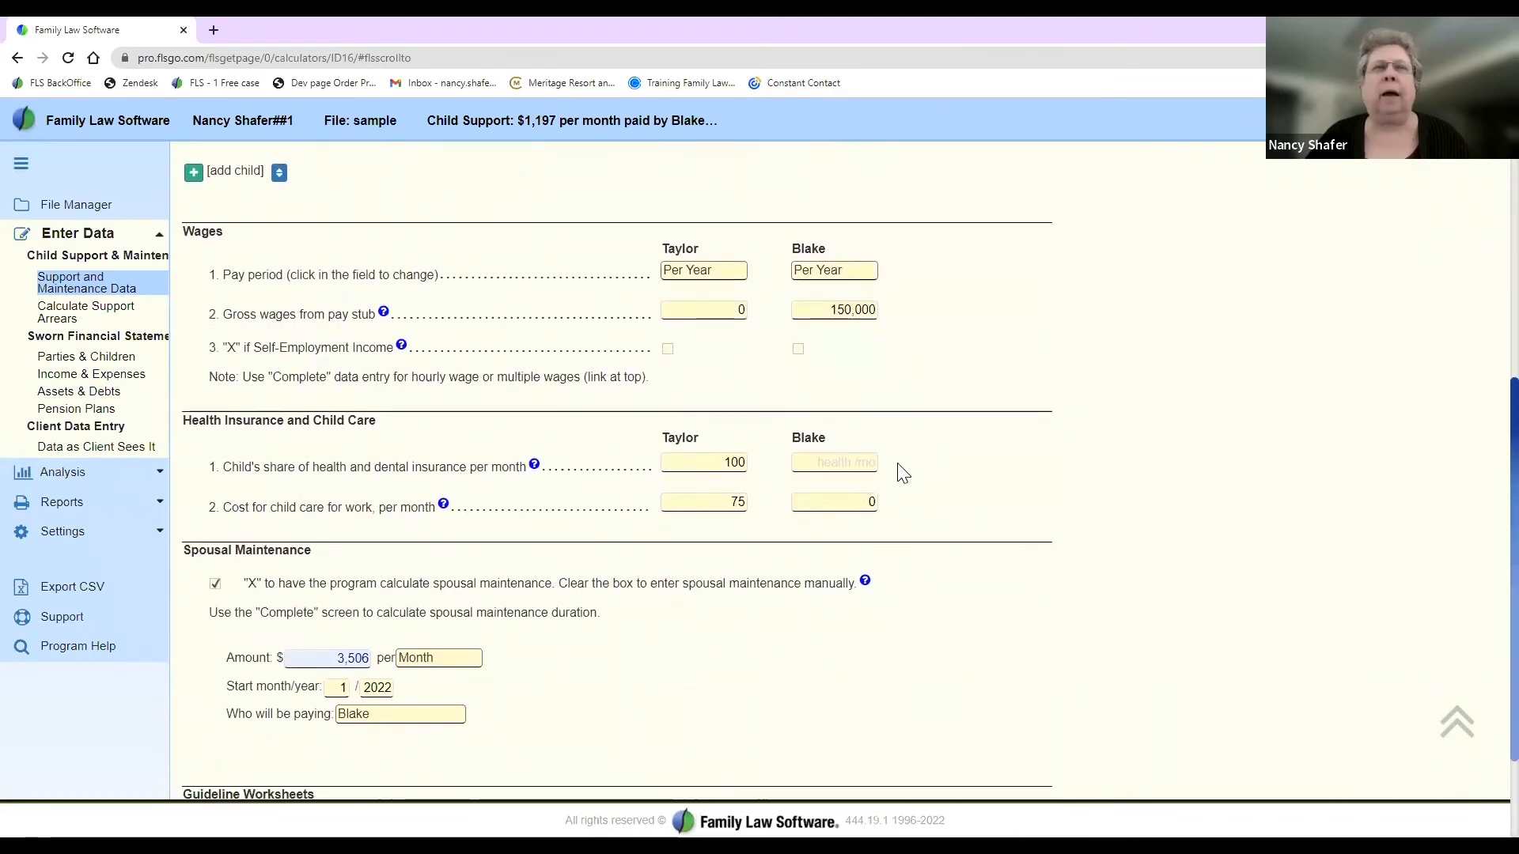
pyautogui.scroll(-1, 903, 474)
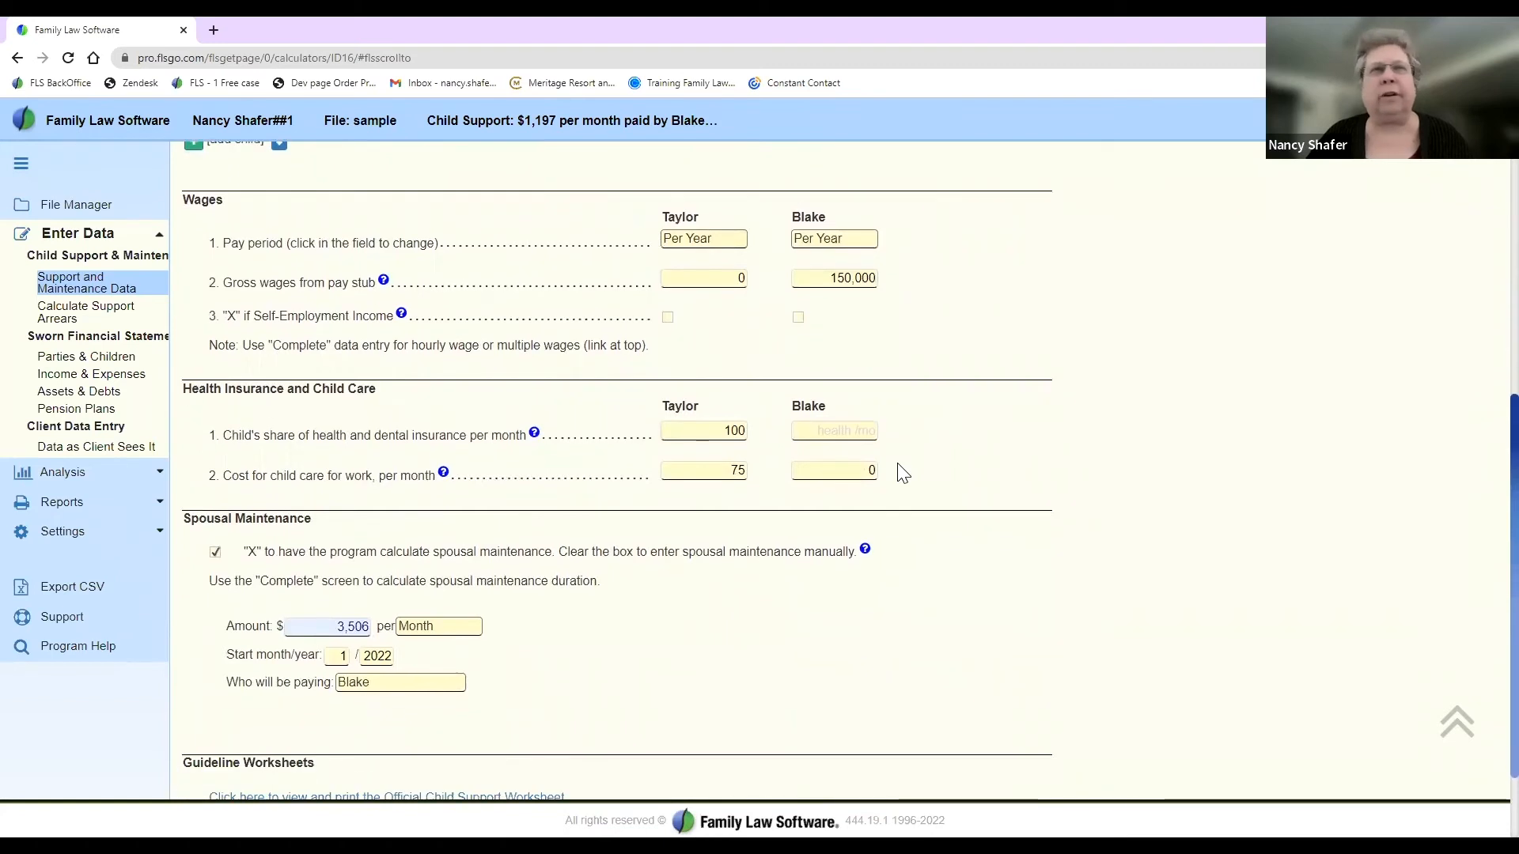
pyautogui.scroll(-1, 902, 473)
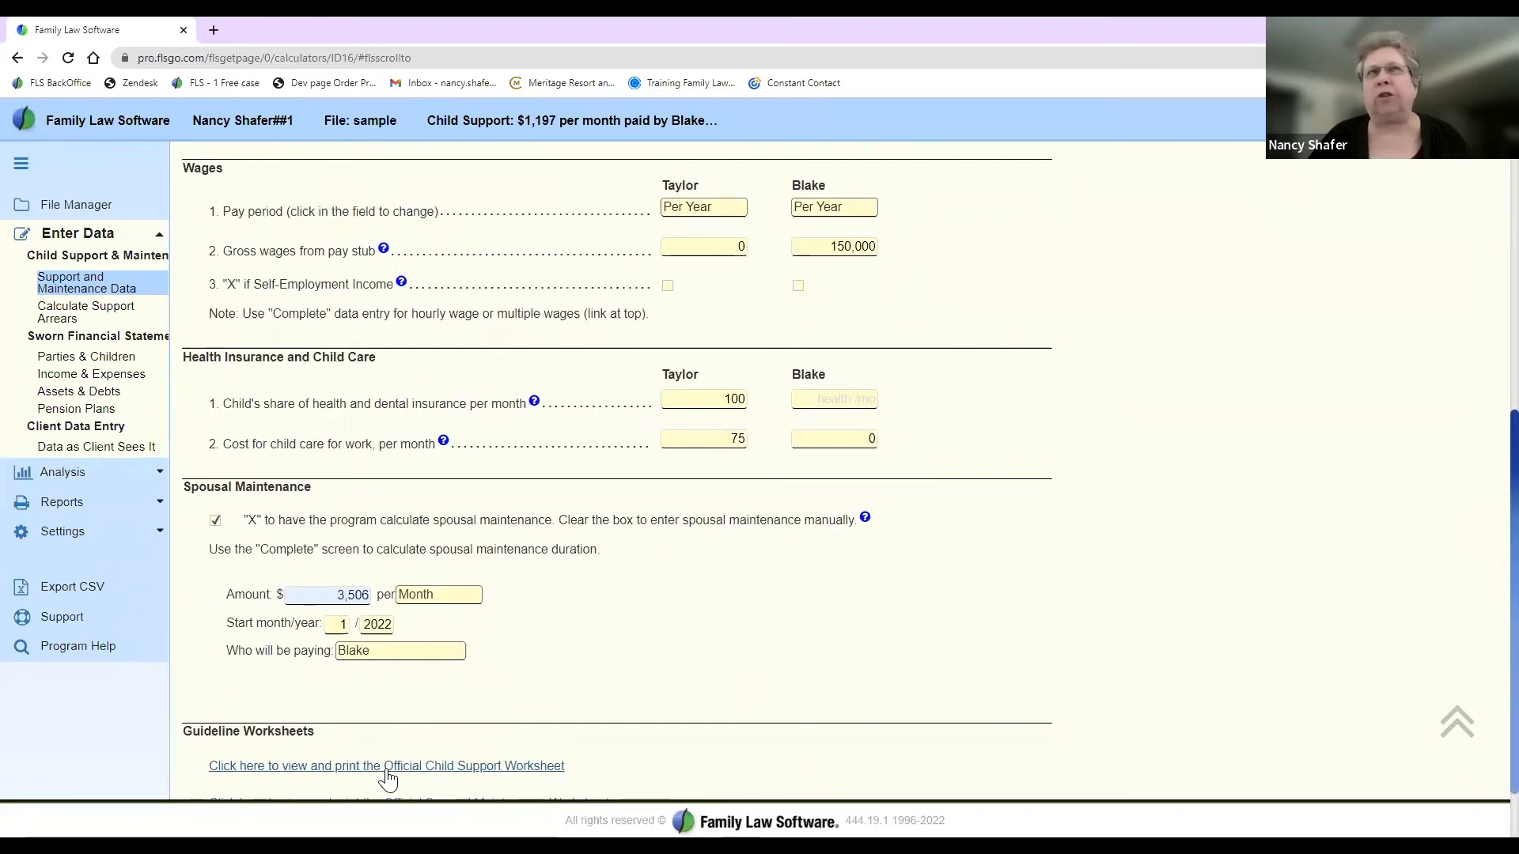
pyautogui.moveTo(525, 120); pyautogui.dragTo(742, 114)
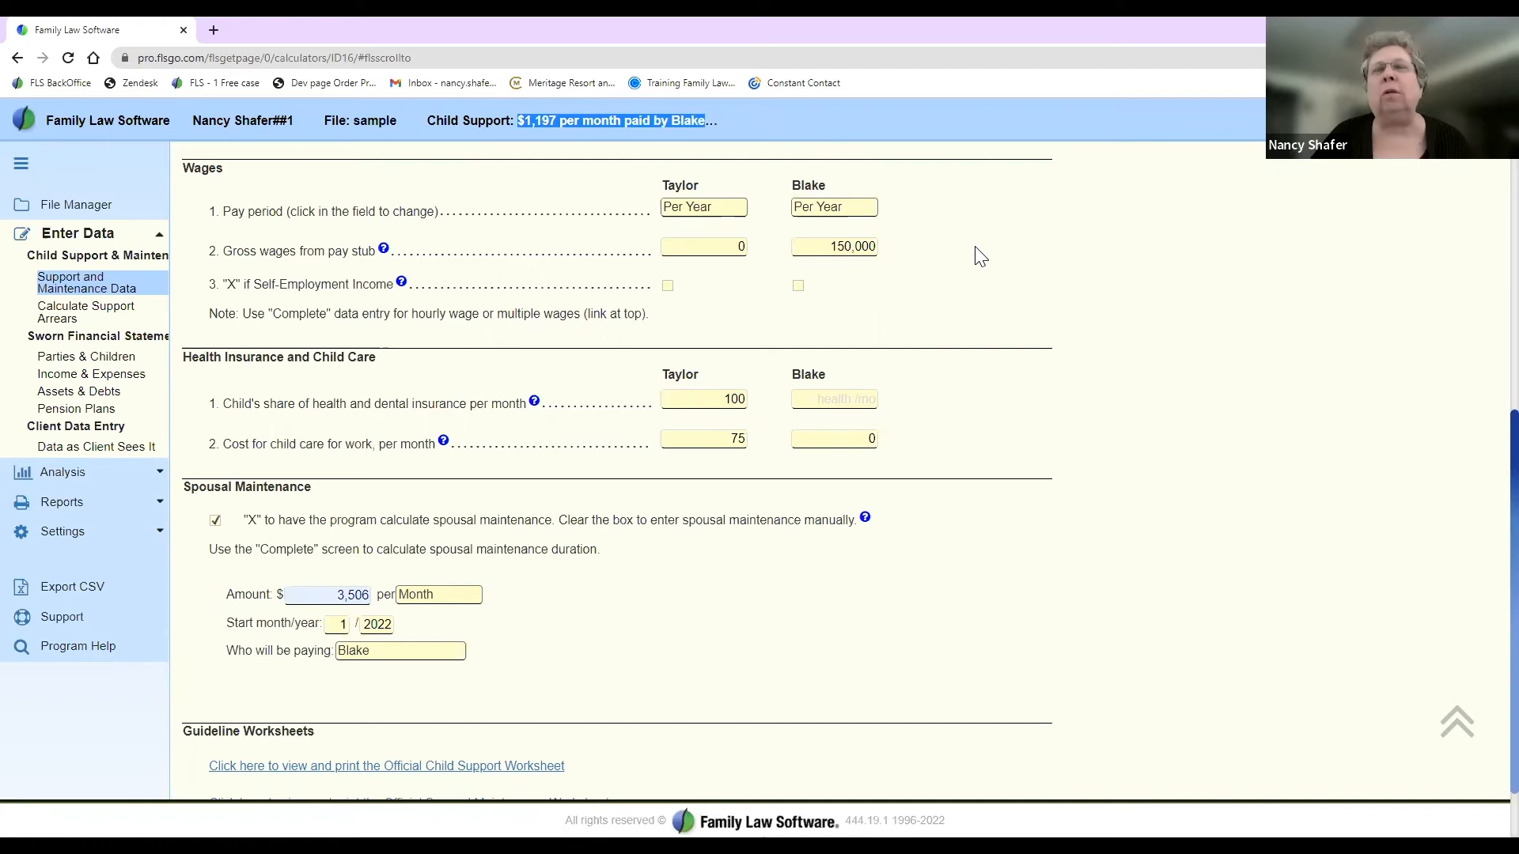
# Step: Set both children's annual overnights with the non-custodial party to 150 and check the recalculated child support
pyautogui.scroll(6, 981, 257)
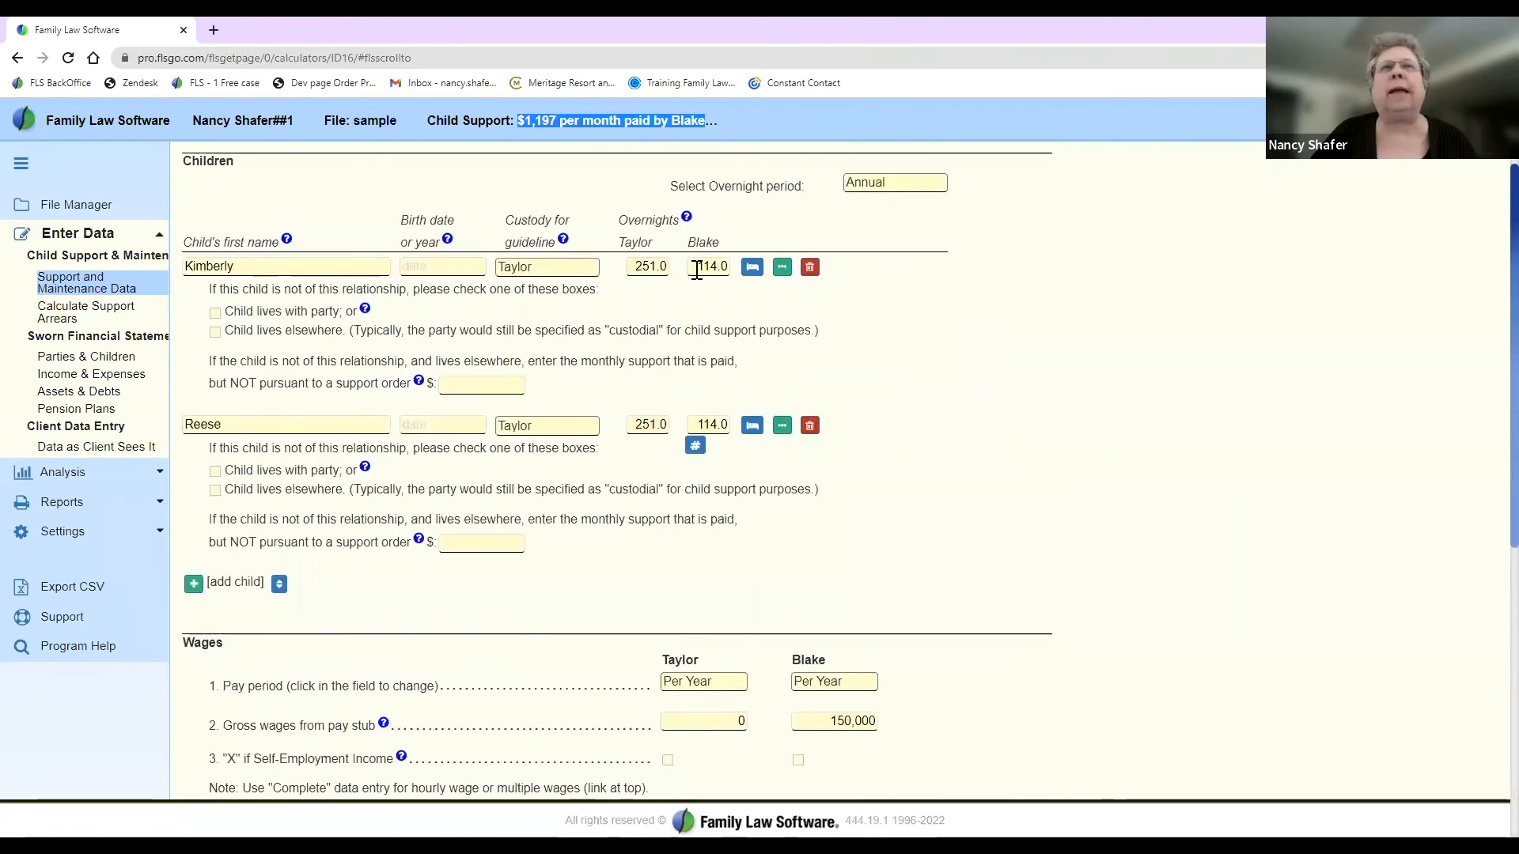
pyautogui.click(693, 269)
pyautogui.write('15')
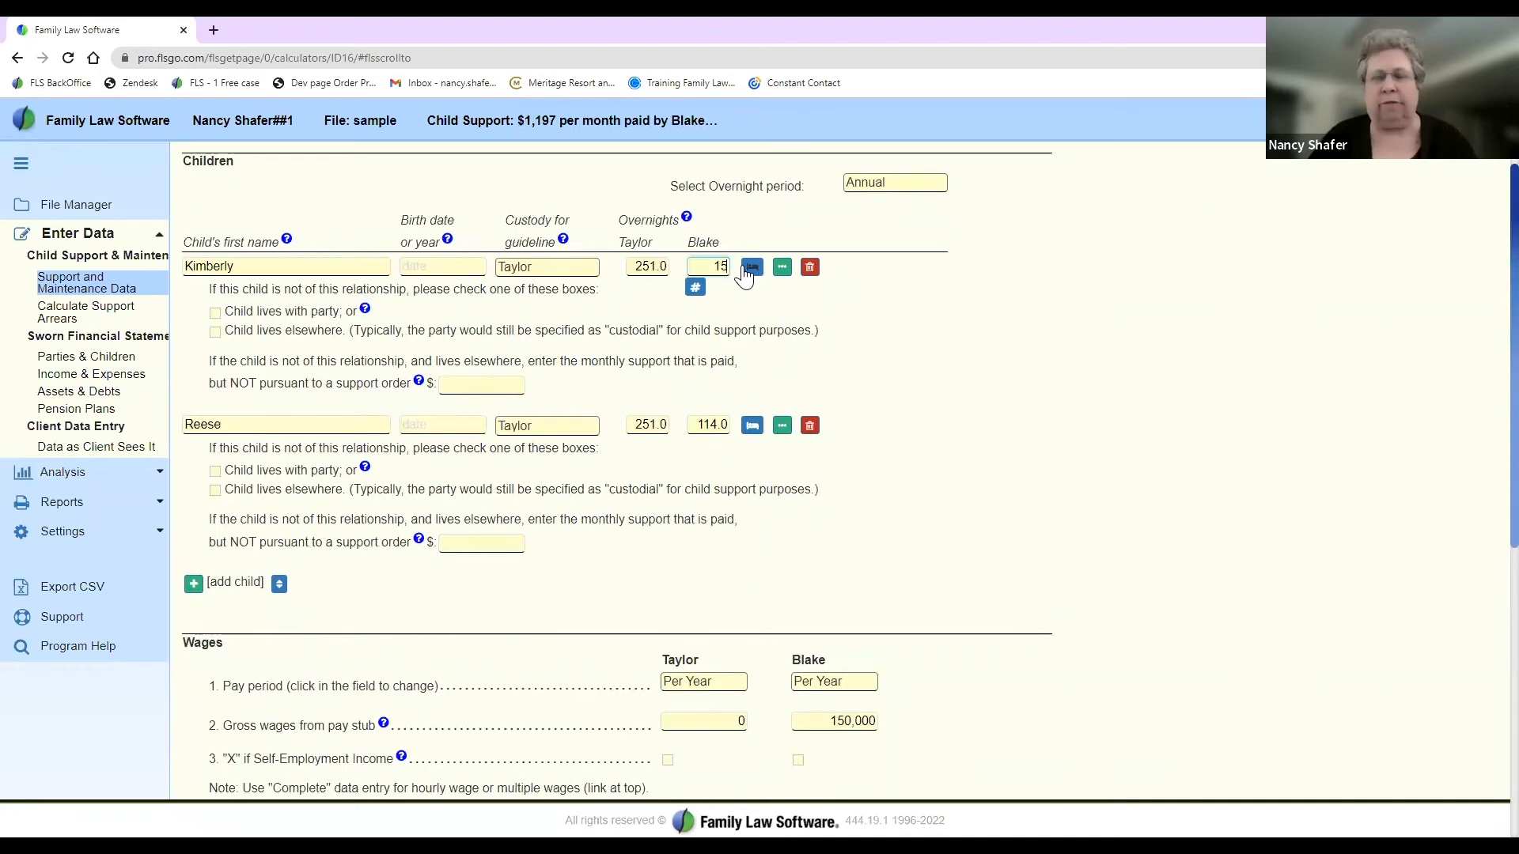
pyautogui.click(698, 425)
pyautogui.write('150')
pyautogui.press('Tab')
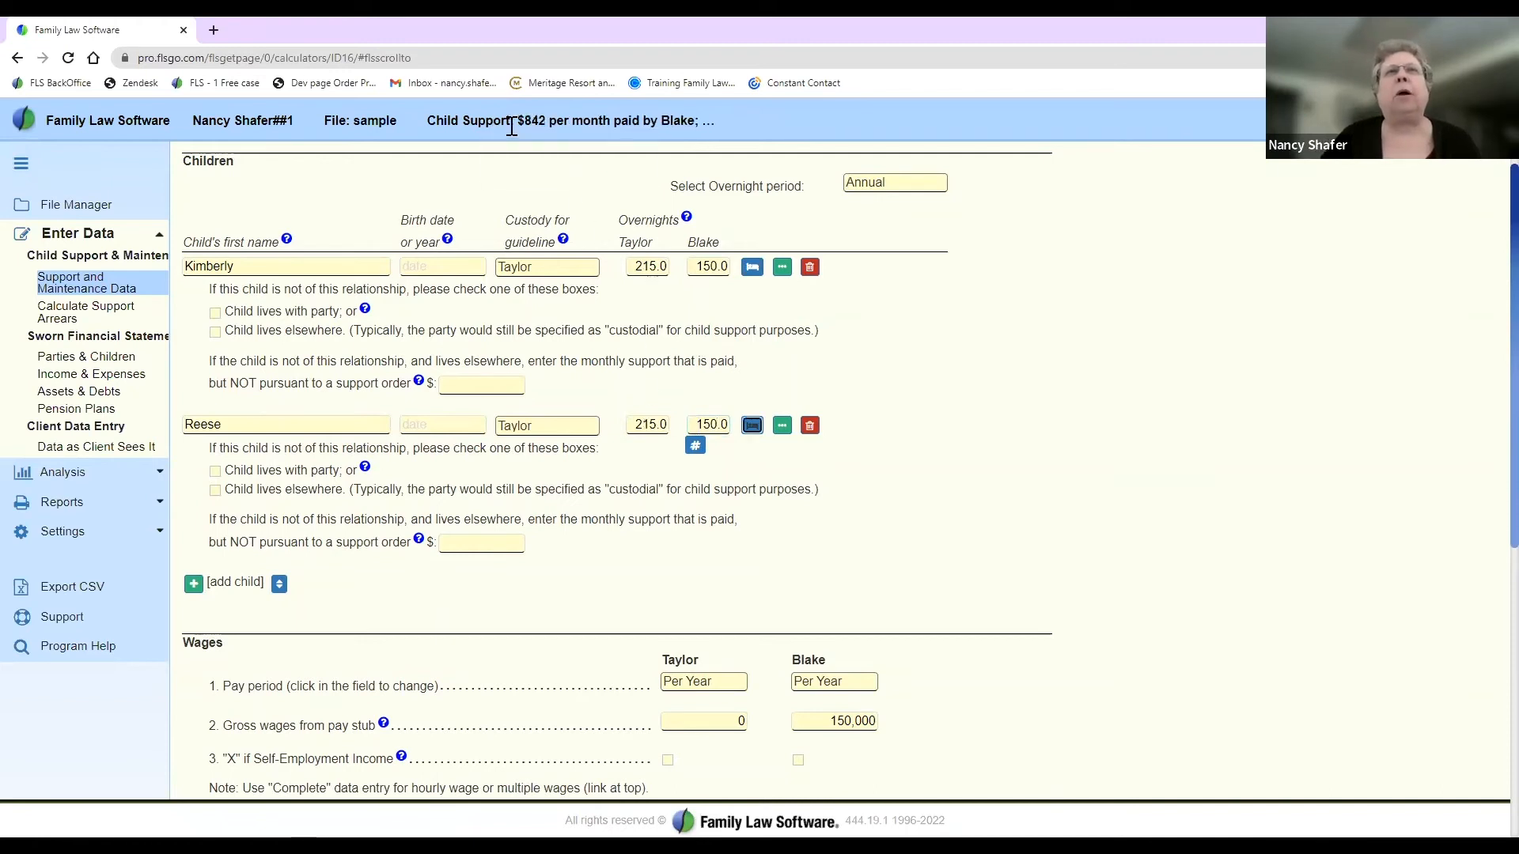
pyautogui.moveTo(518, 120); pyautogui.dragTo(716, 121)
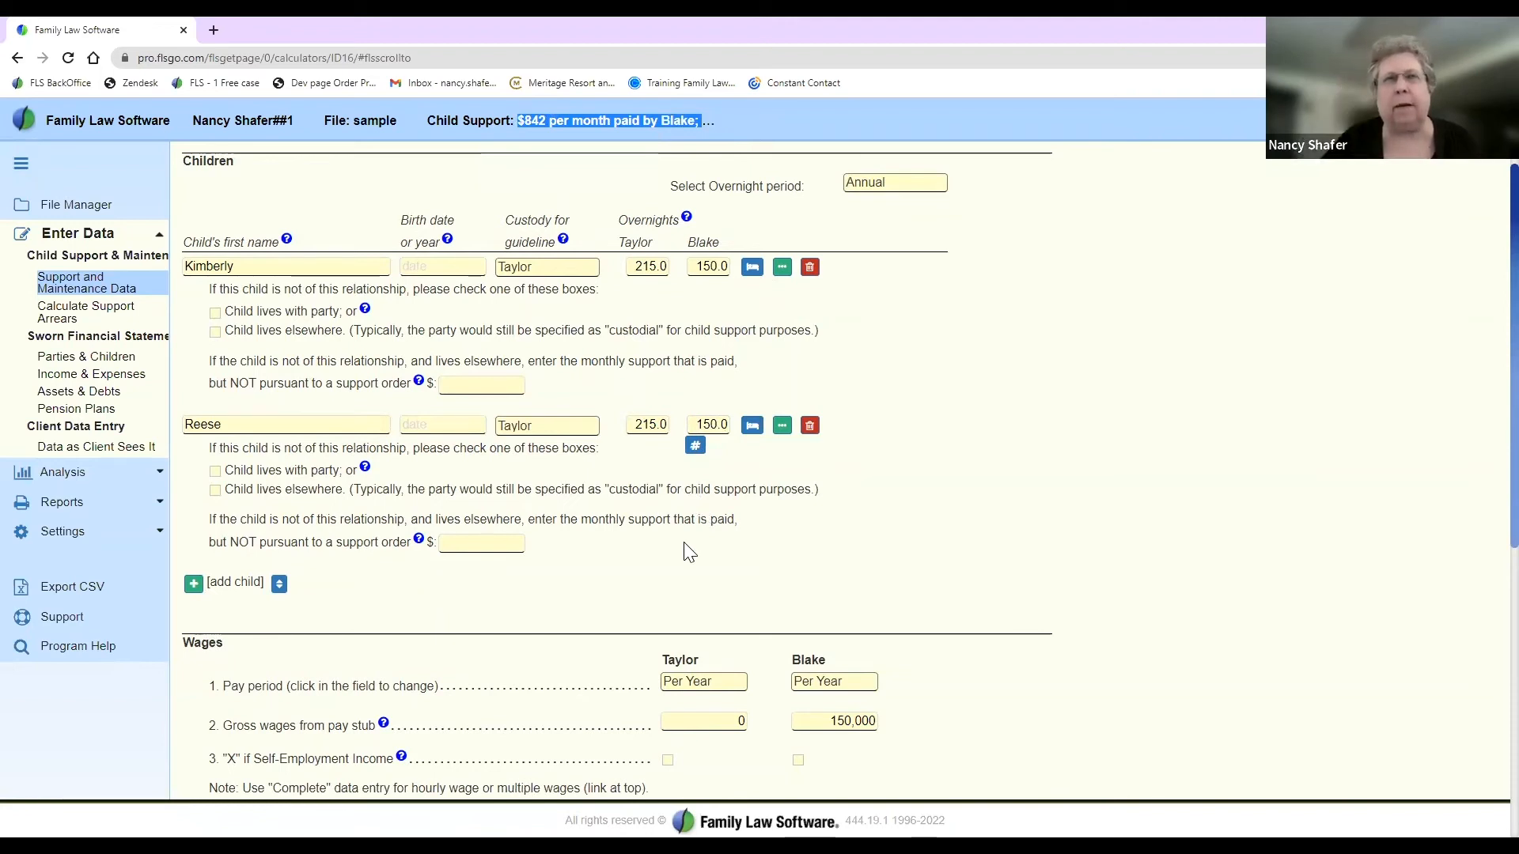
pyautogui.click(655, 563)
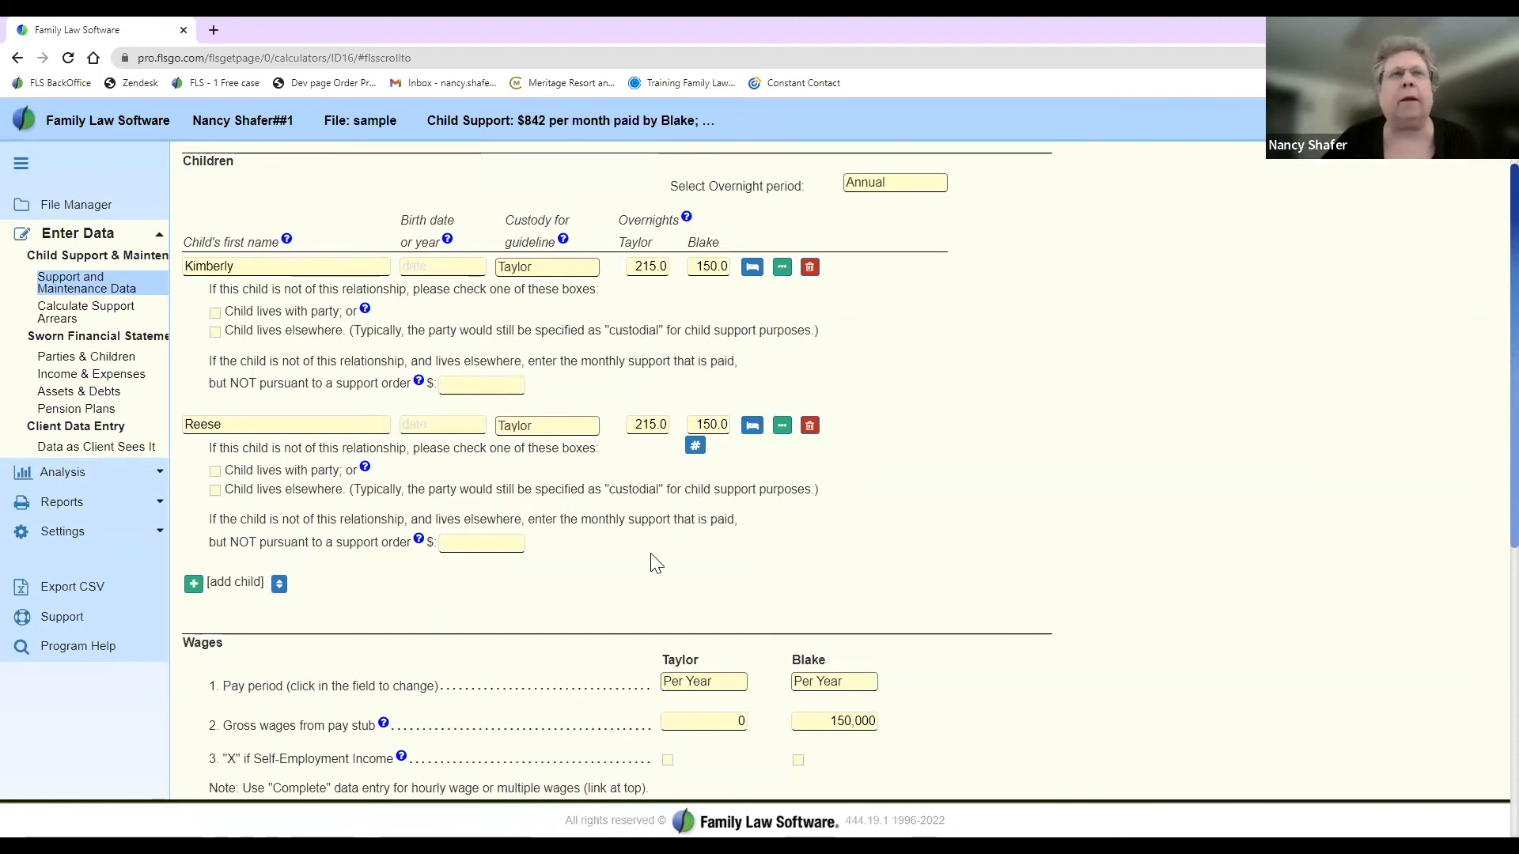
# Step: Open the Complete version of the support data and examine its party details, statute and maintenance taxability options, and section list
pyautogui.scroll(2, 656, 563)
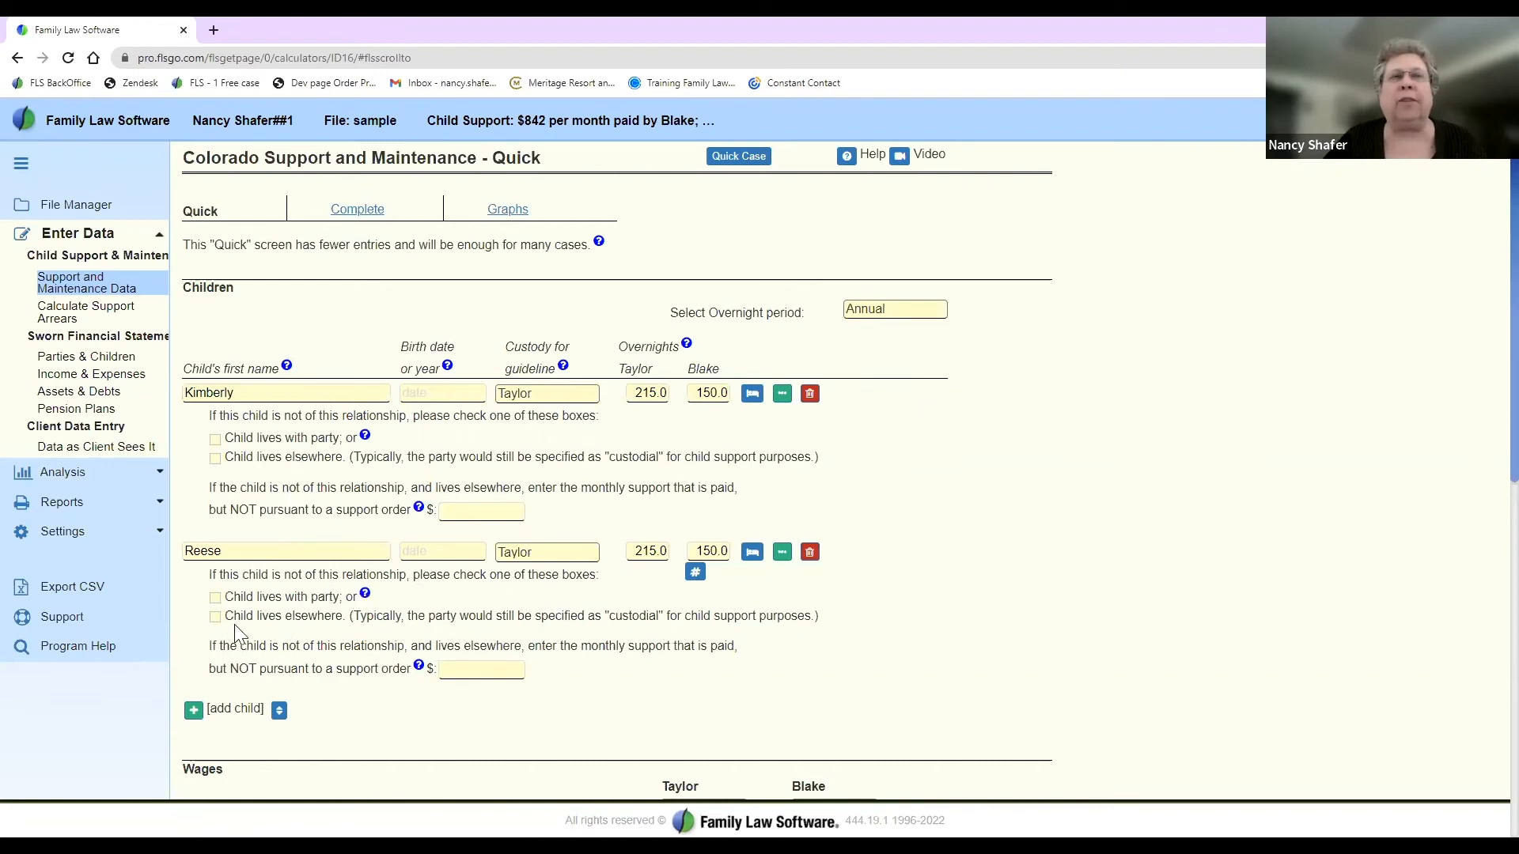
pyautogui.click(363, 212)
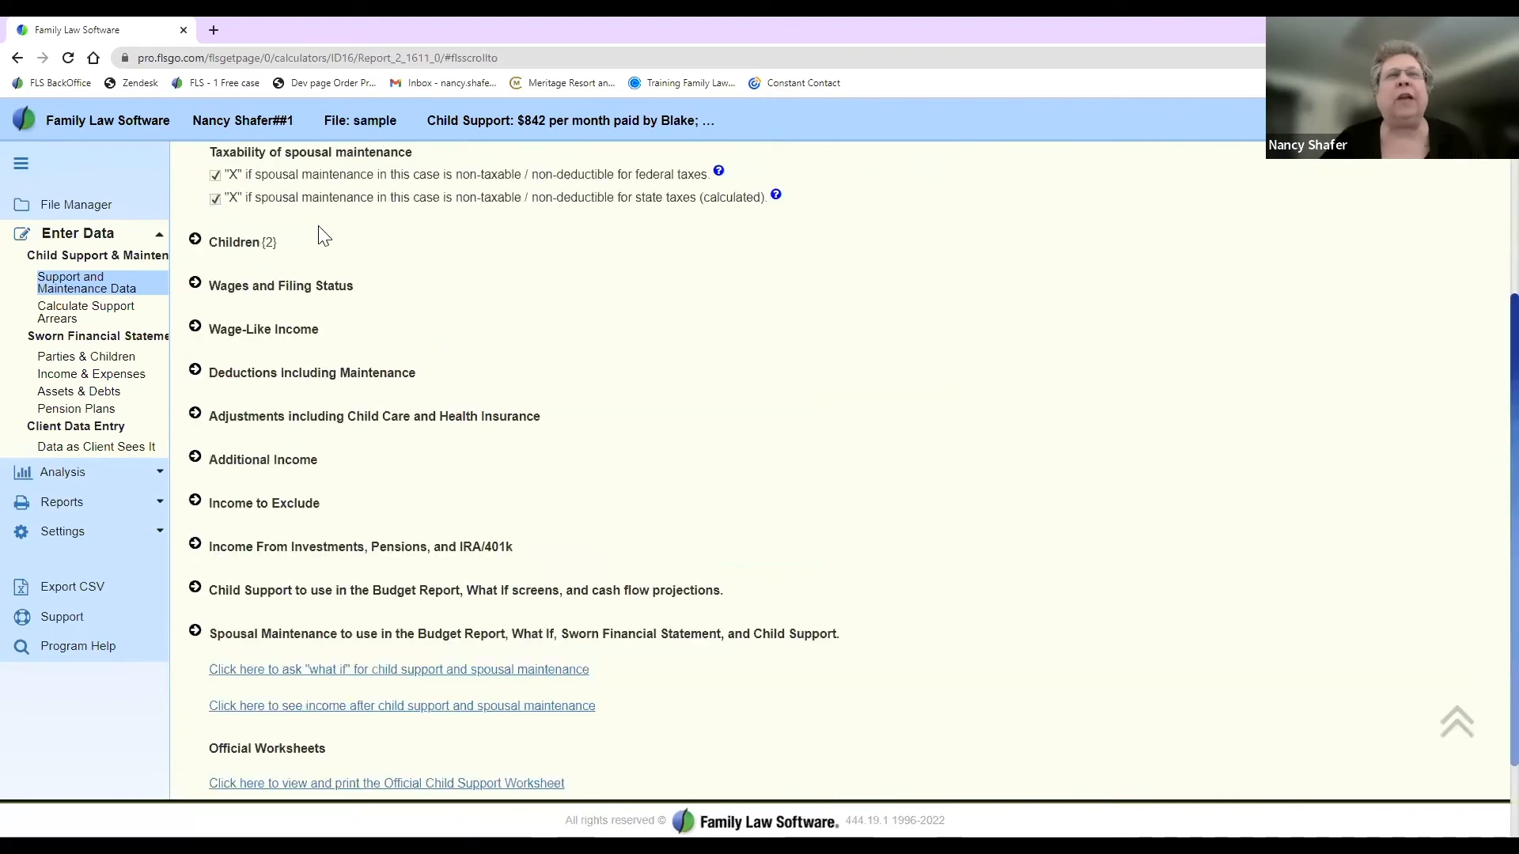
pyautogui.scroll(1, 629, 235)
pyautogui.scroll(3, 629, 235)
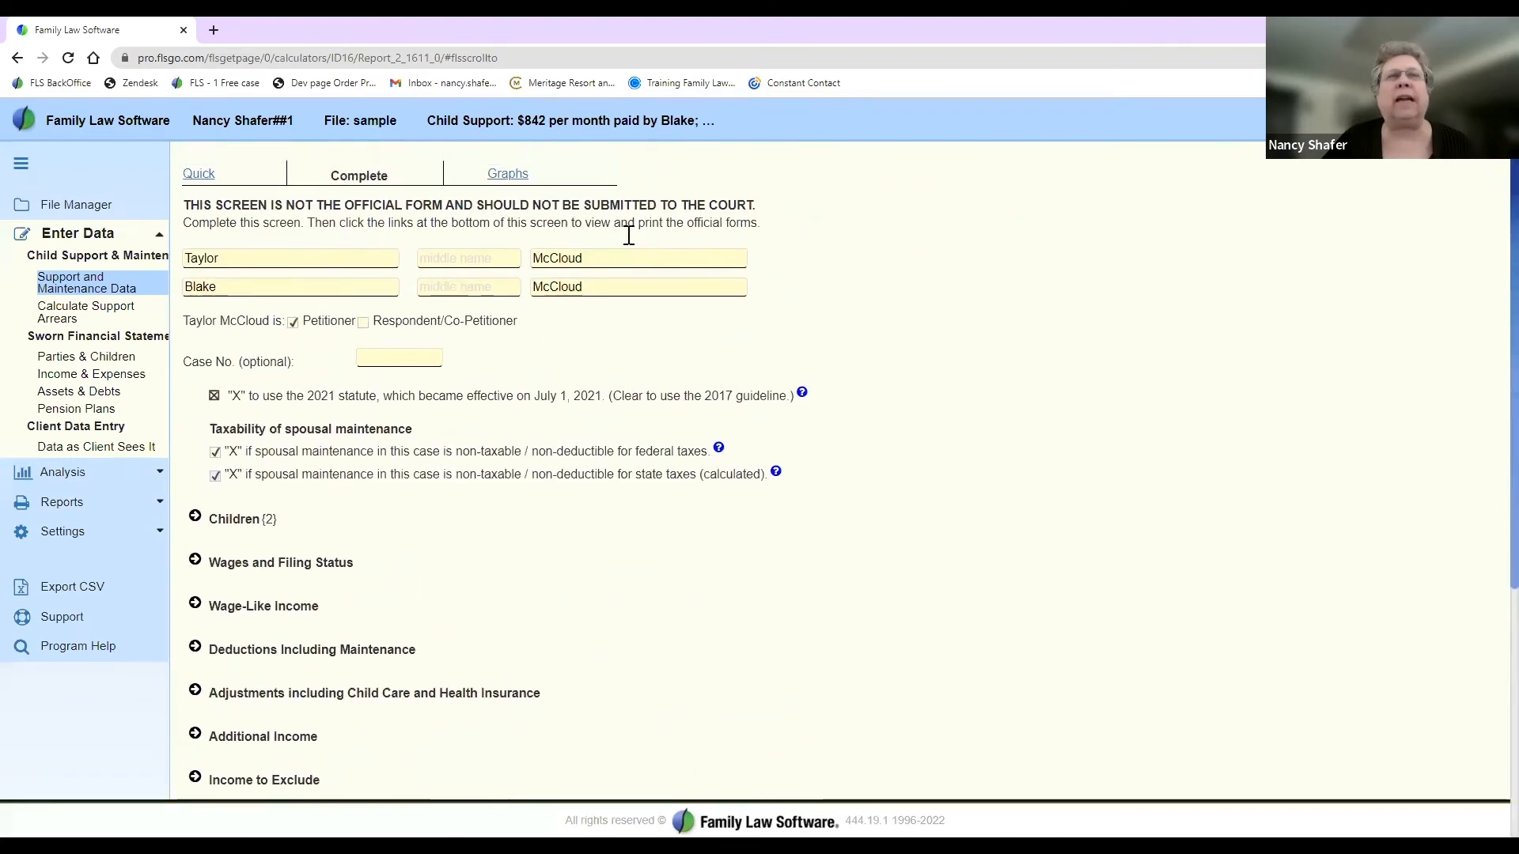
pyautogui.scroll(1, 629, 235)
pyautogui.scroll(-1, 629, 235)
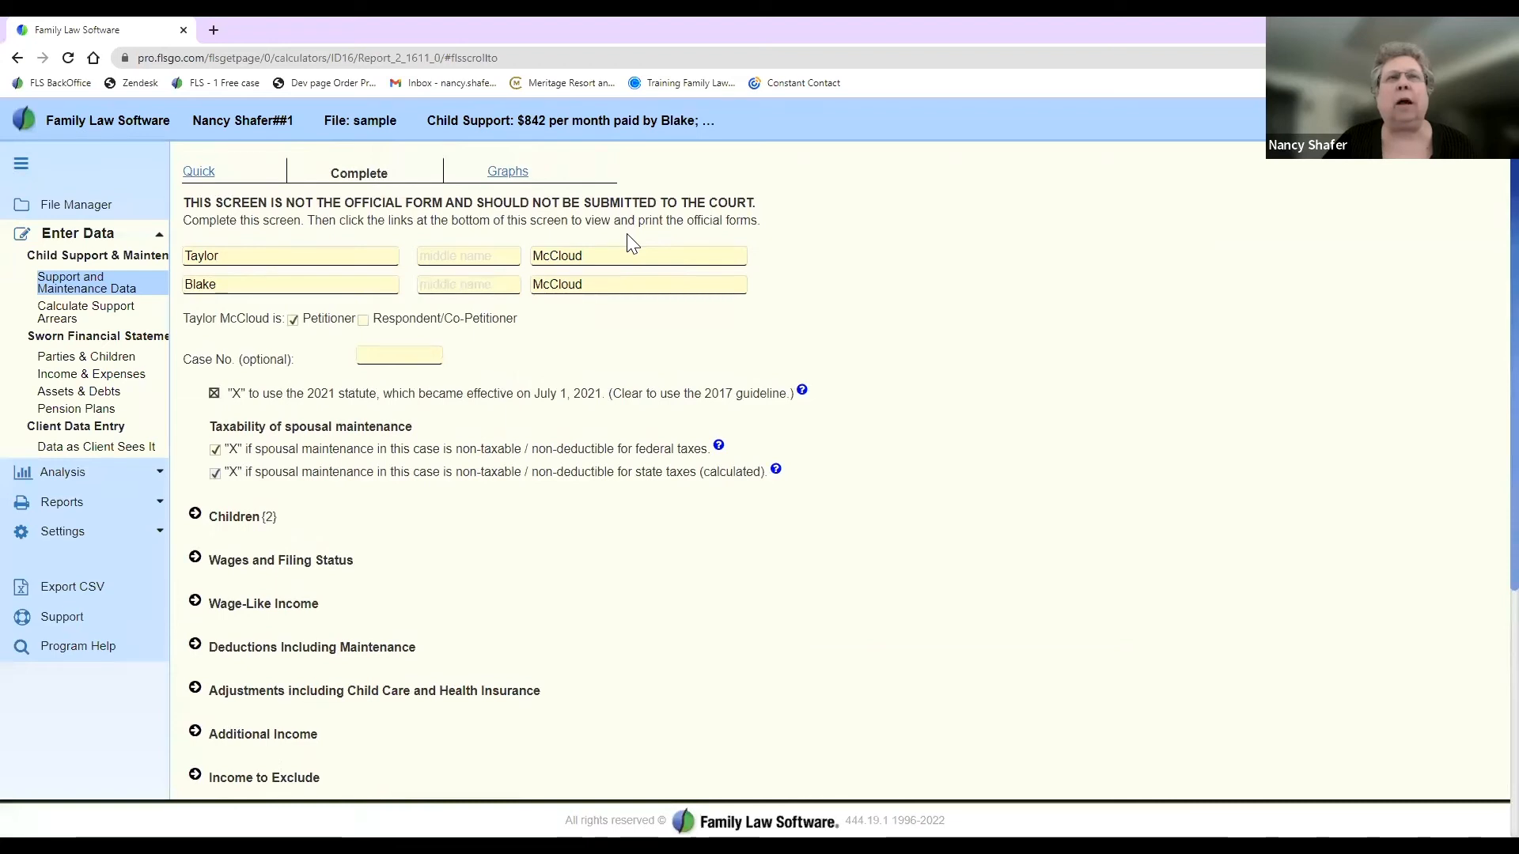
pyautogui.scroll(-3, 632, 242)
pyautogui.scroll(-1, 629, 240)
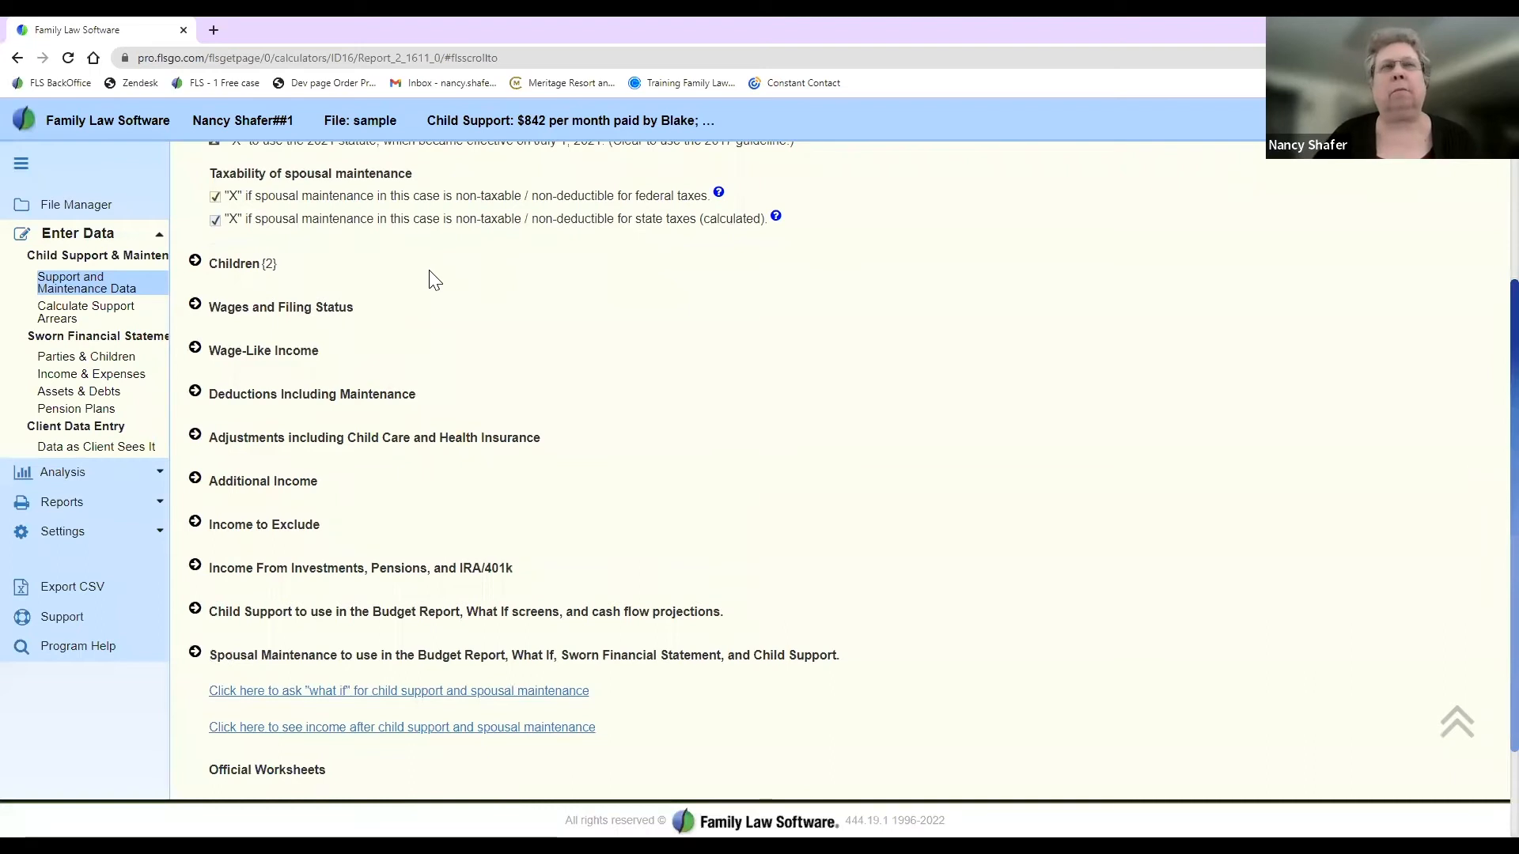
# Step: In the Children section, mark the second child as not of this relationship and living elsewhere, with custody assigned to the other party
pyautogui.click(195, 263)
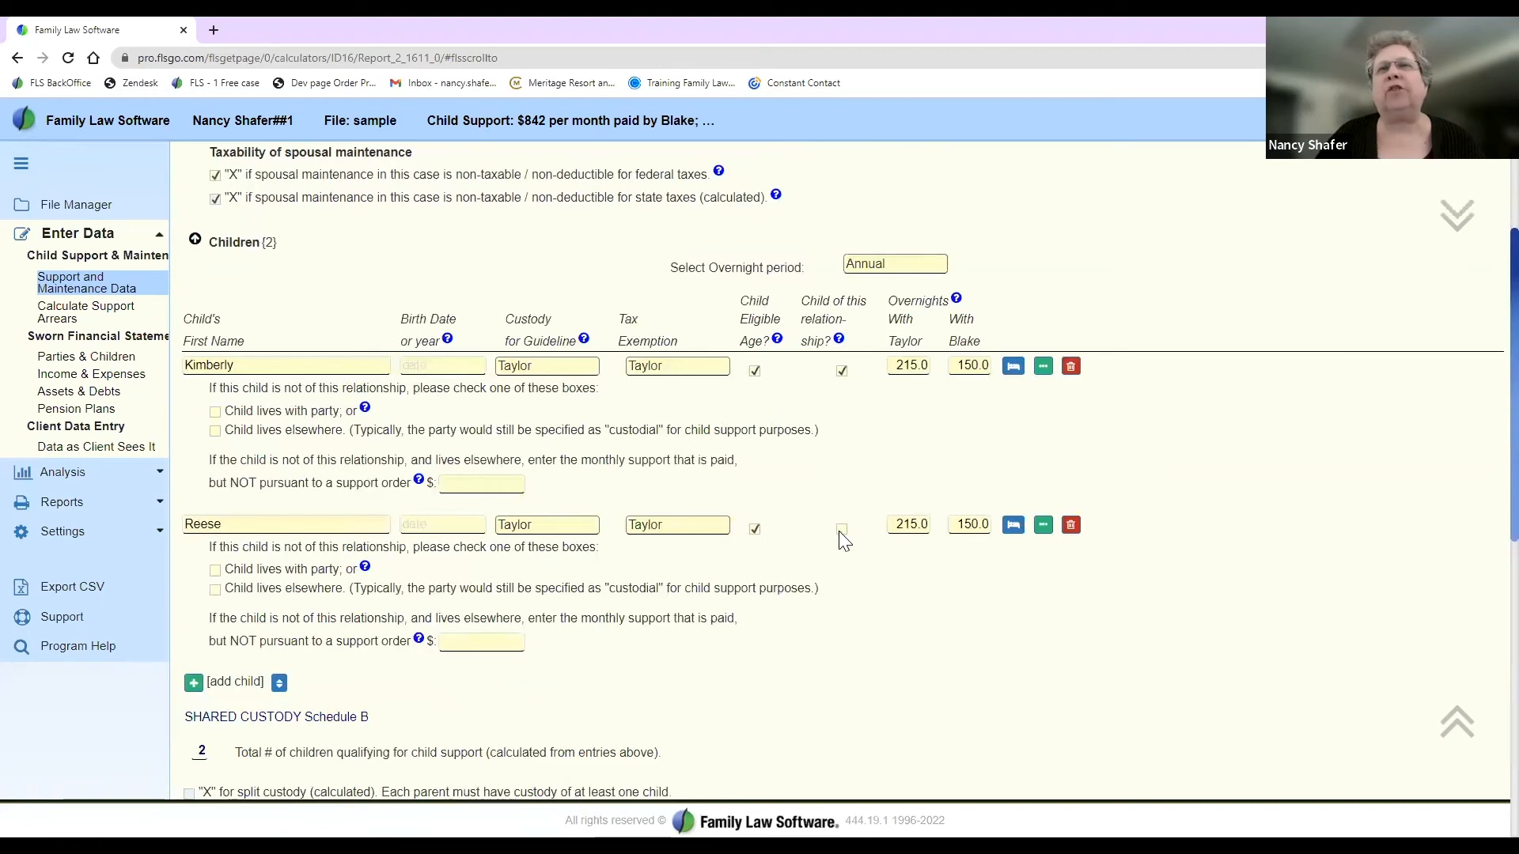
pyautogui.click(514, 525)
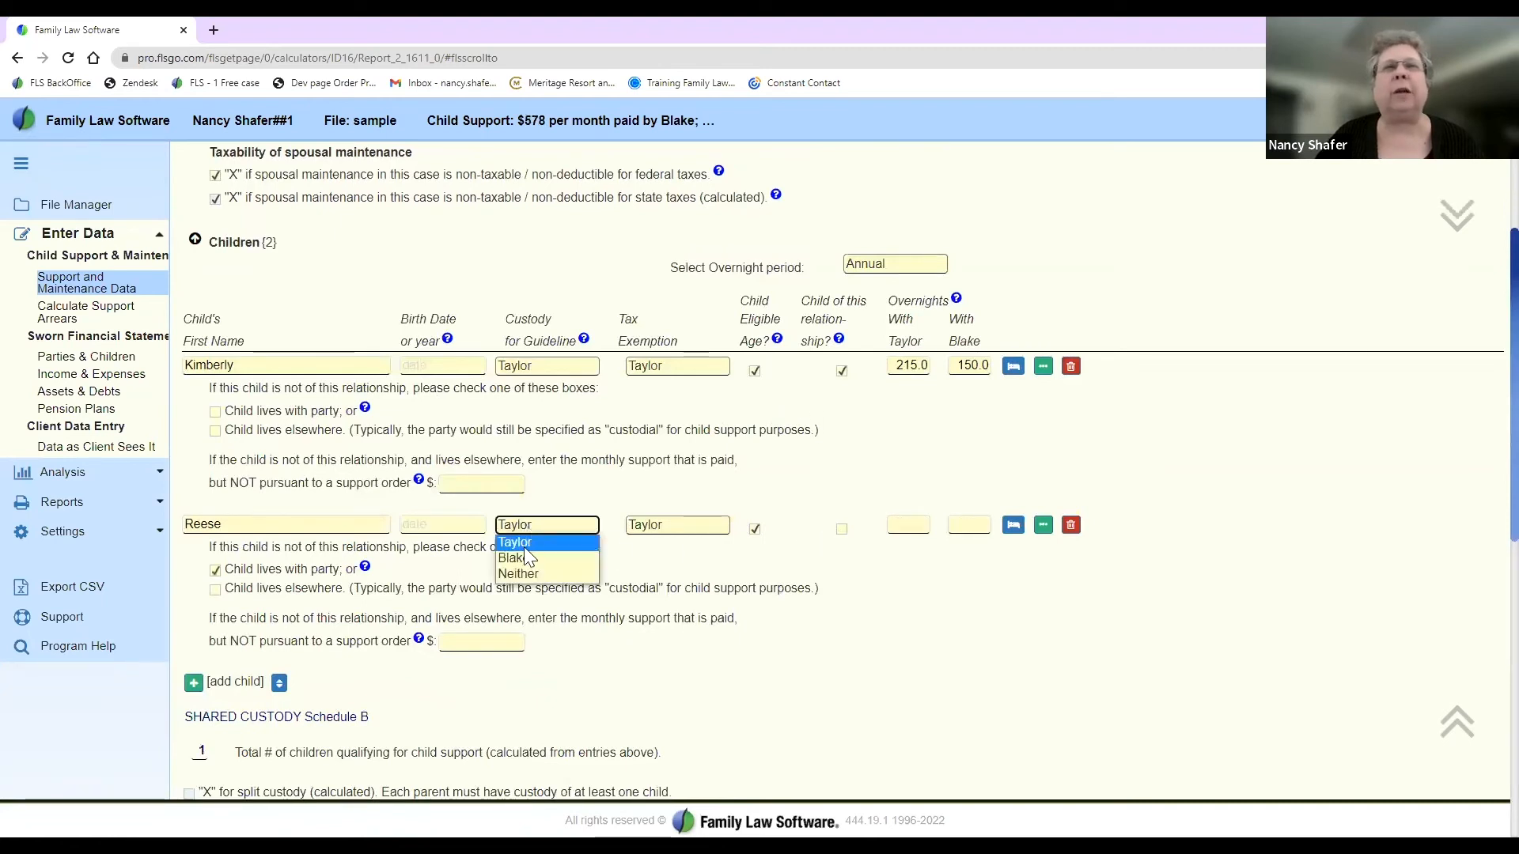
pyautogui.click(525, 560)
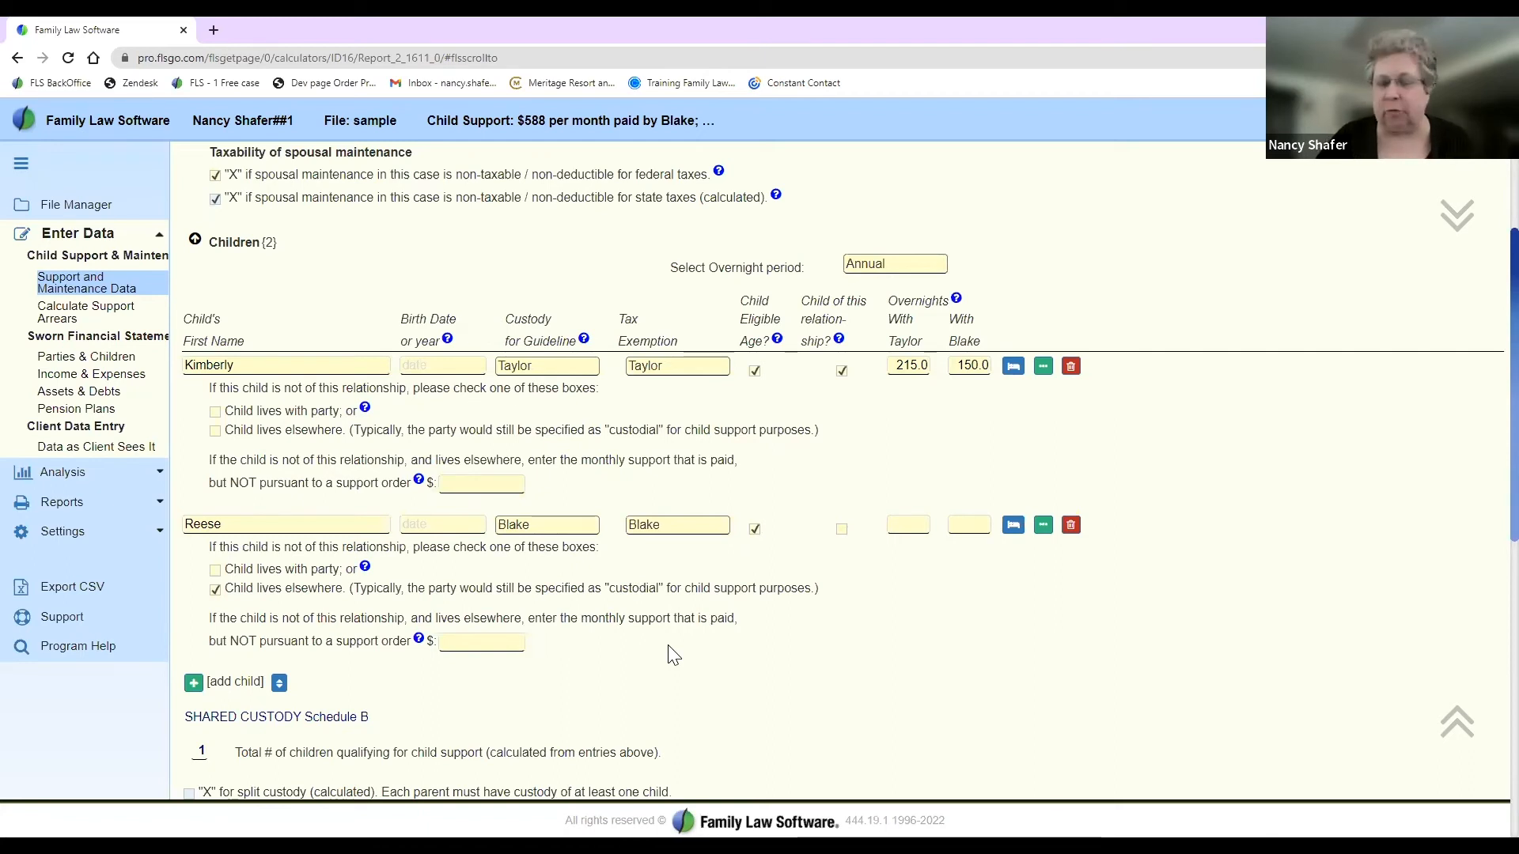
# Step: Enter 400 as the second child's monthly support paid without a support order and check the effect on child support
pyautogui.scroll(-2, 671, 655)
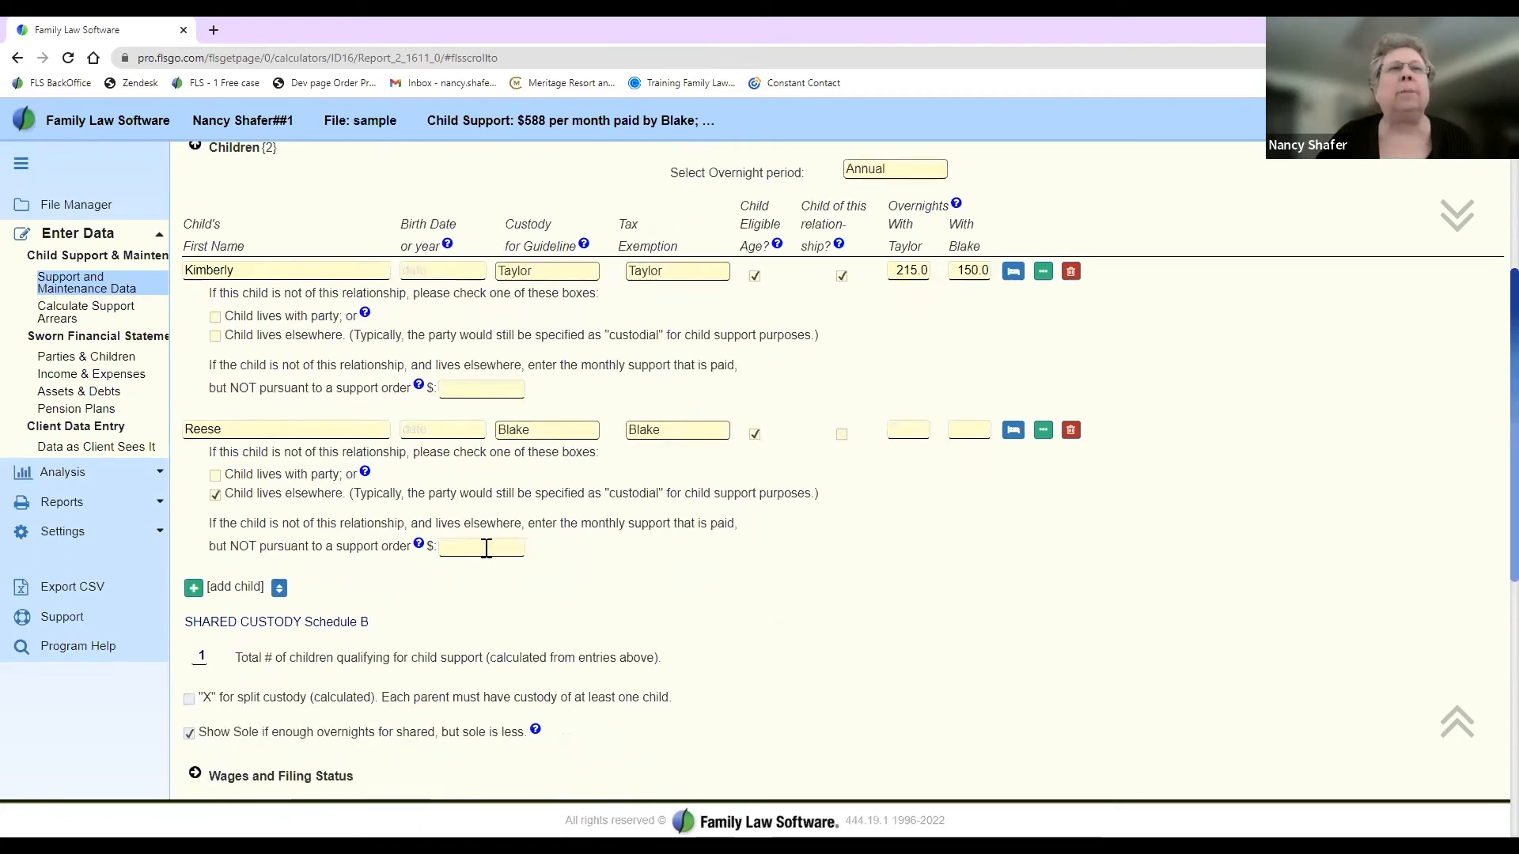
pyautogui.click(486, 548)
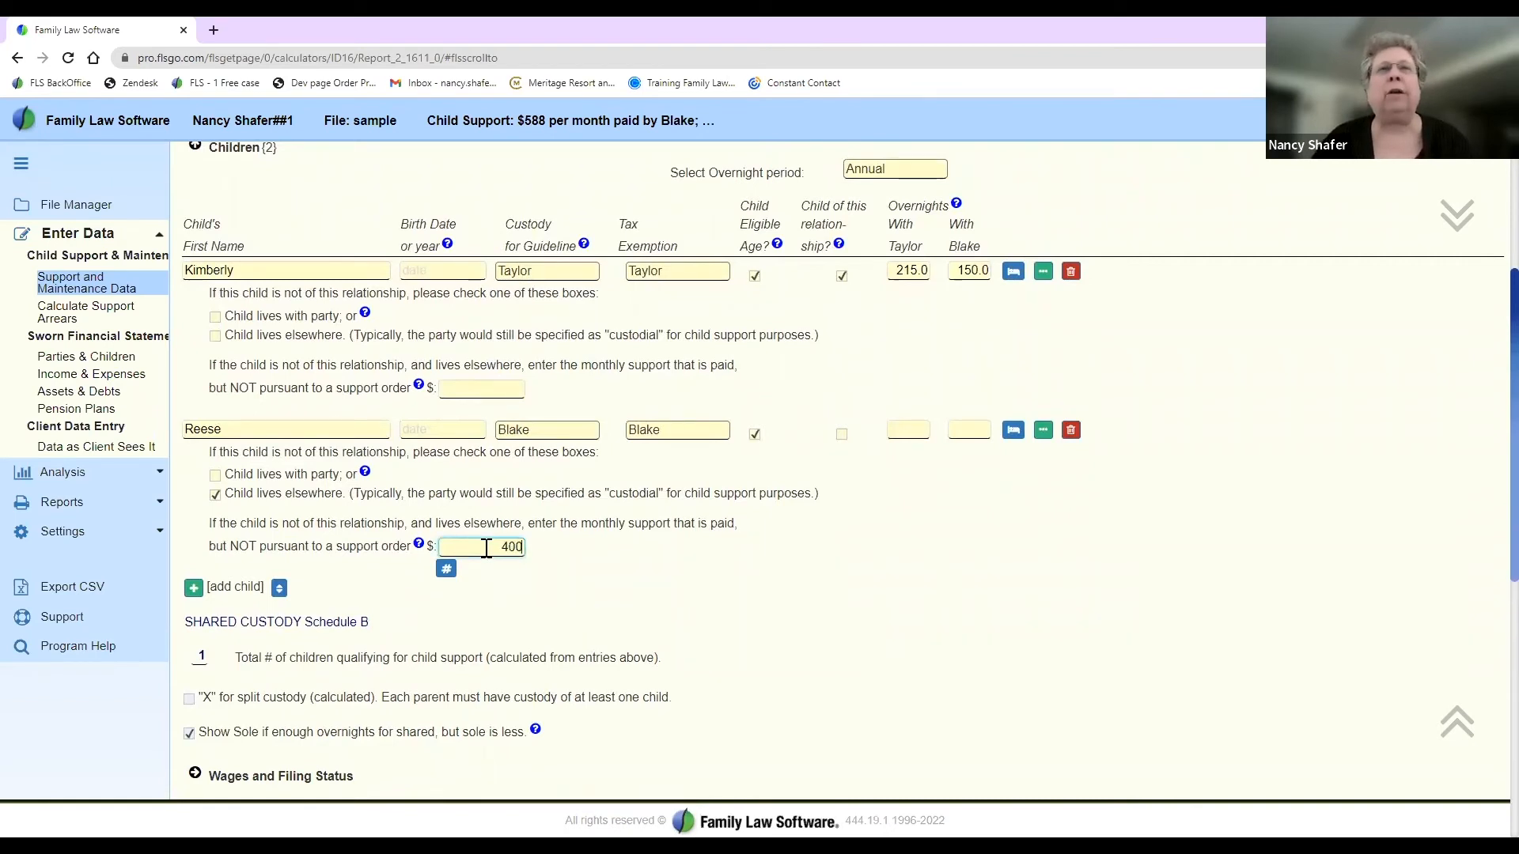
pyautogui.press('Tab')
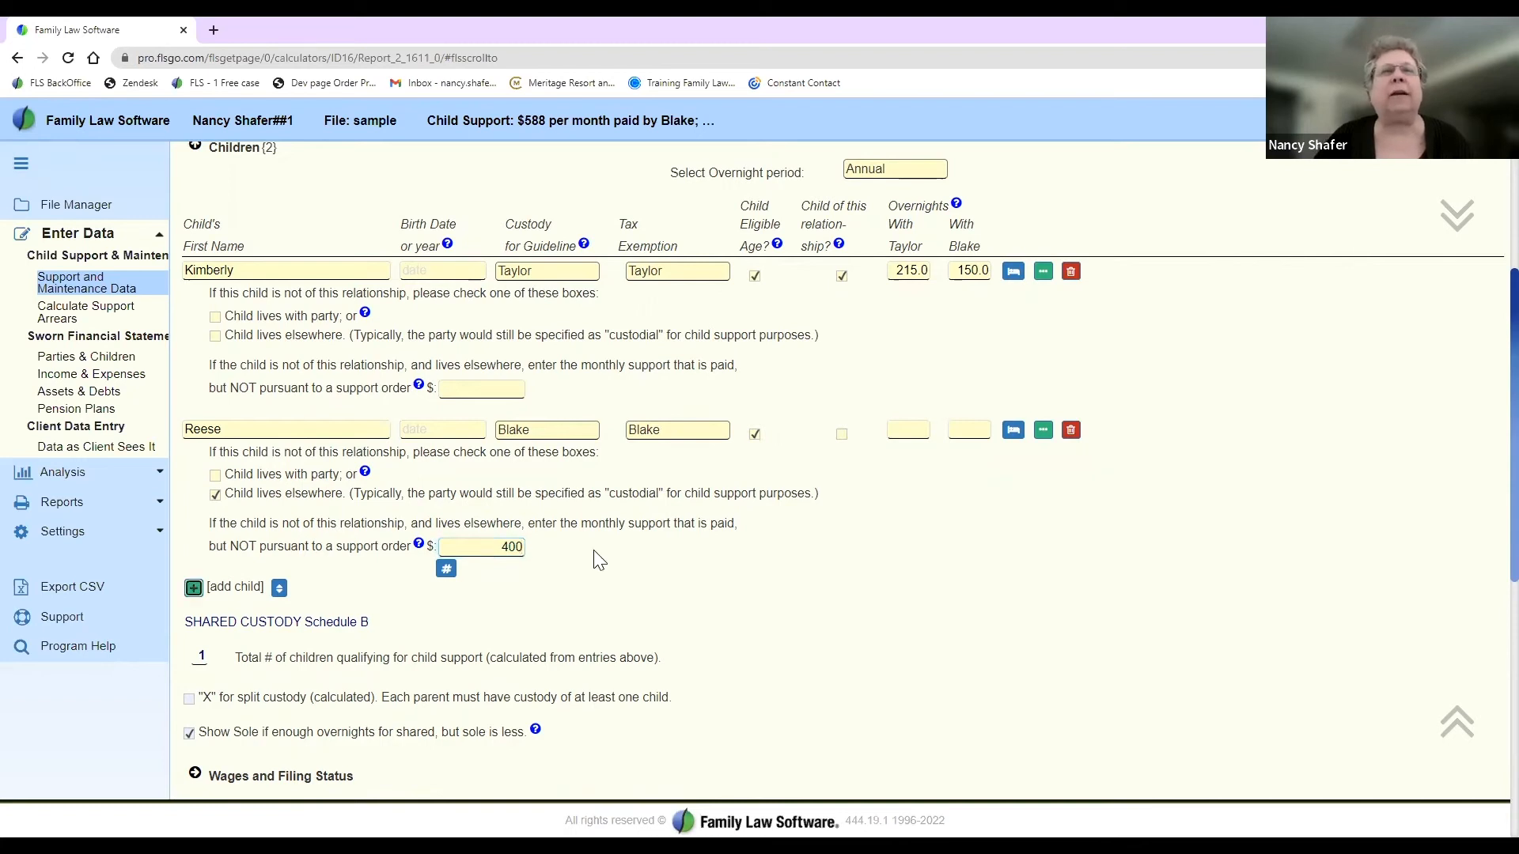
pyautogui.moveTo(522, 121); pyautogui.dragTo(552, 120)
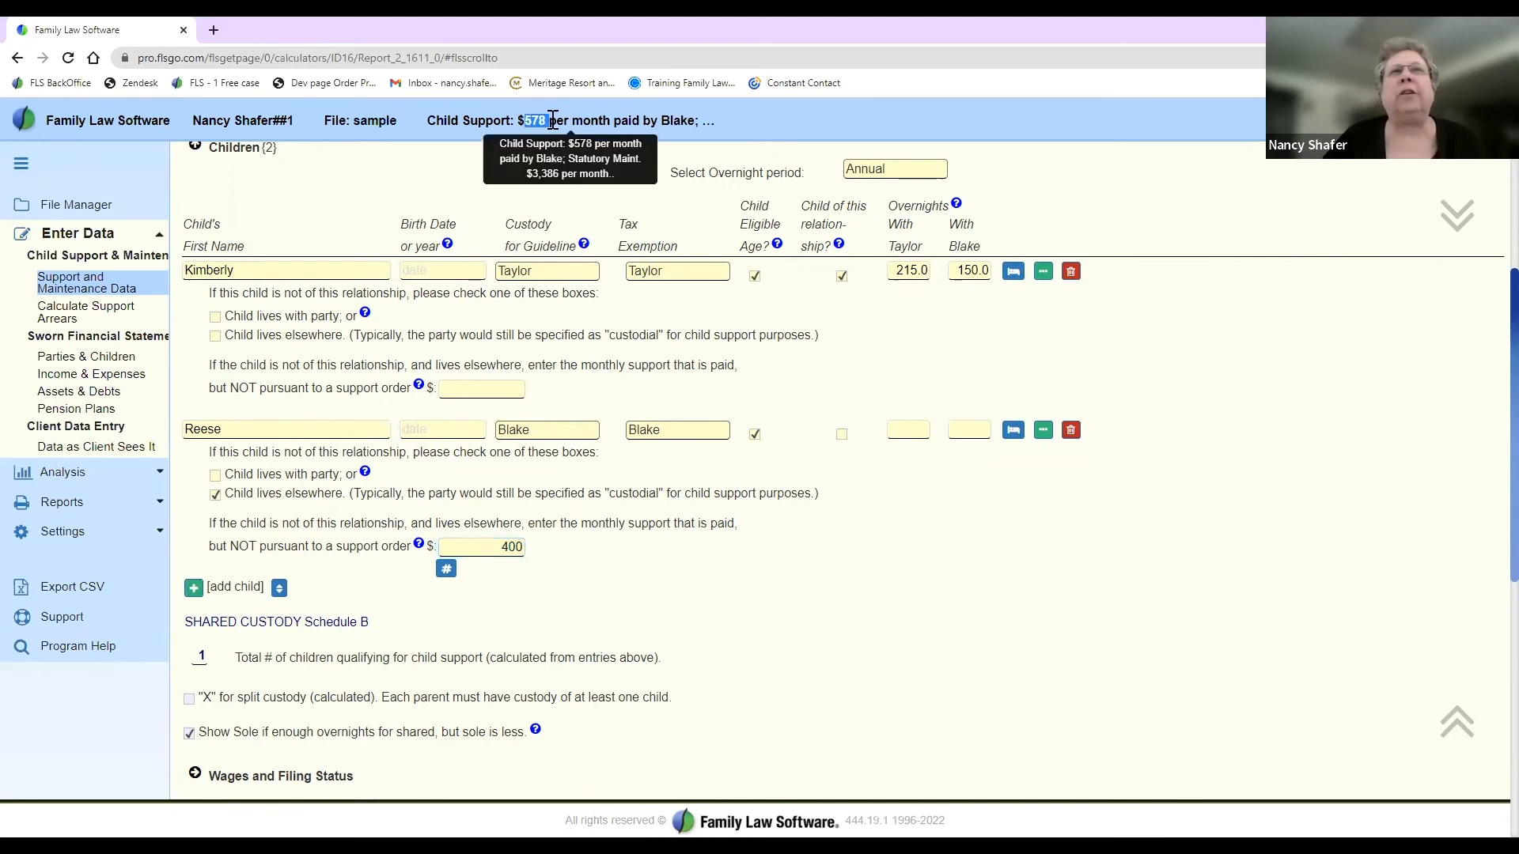
# Step: Clear the second child's monthly support amount paid without a support order
pyautogui.moveTo(504, 552); pyautogui.dragTo(543, 552)
pyautogui.press('Delete')
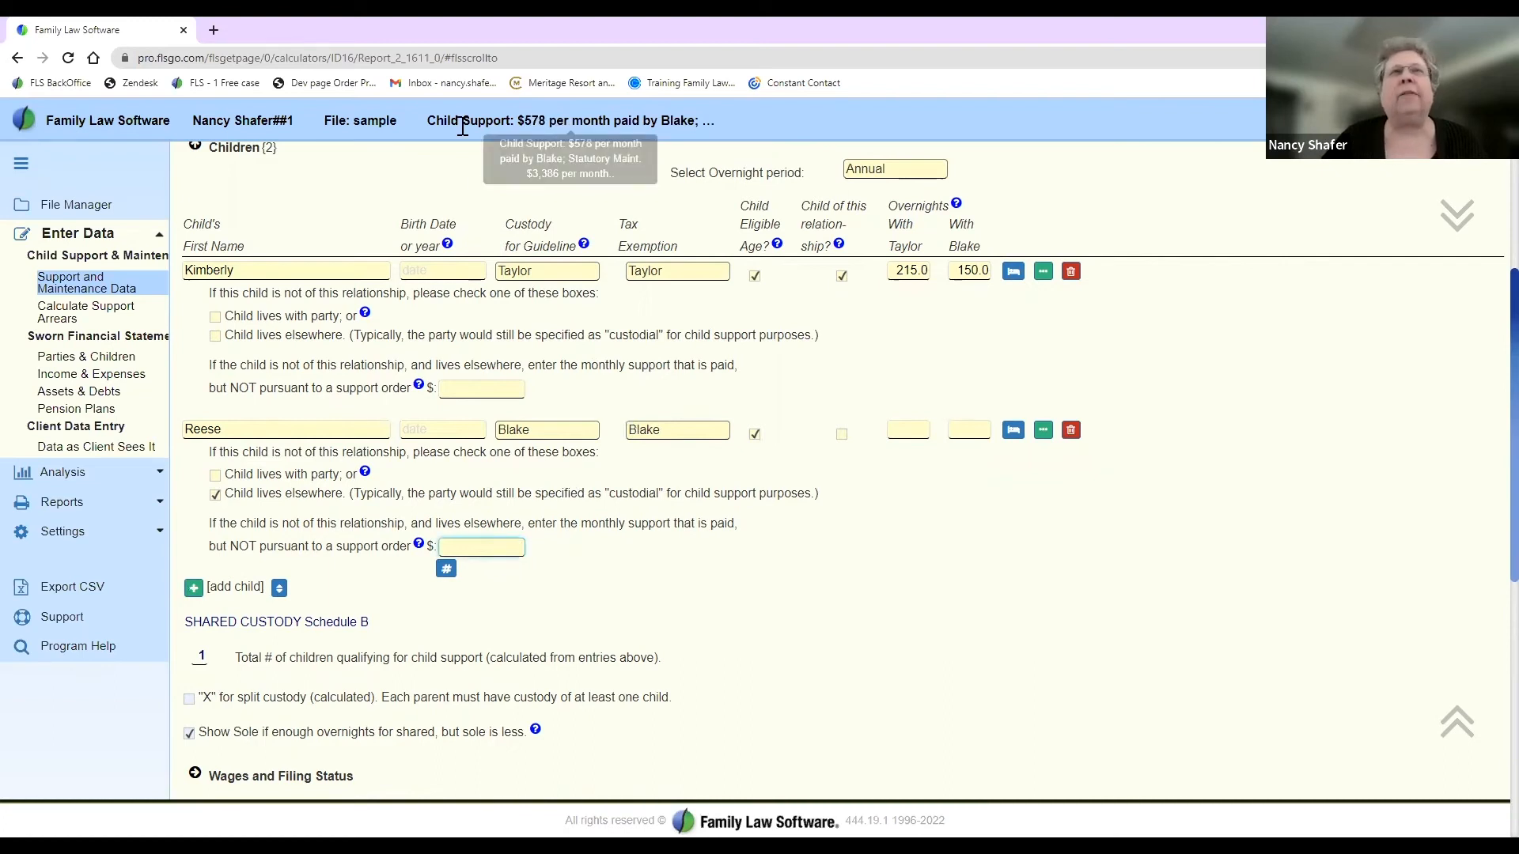
pyautogui.press('Tab')
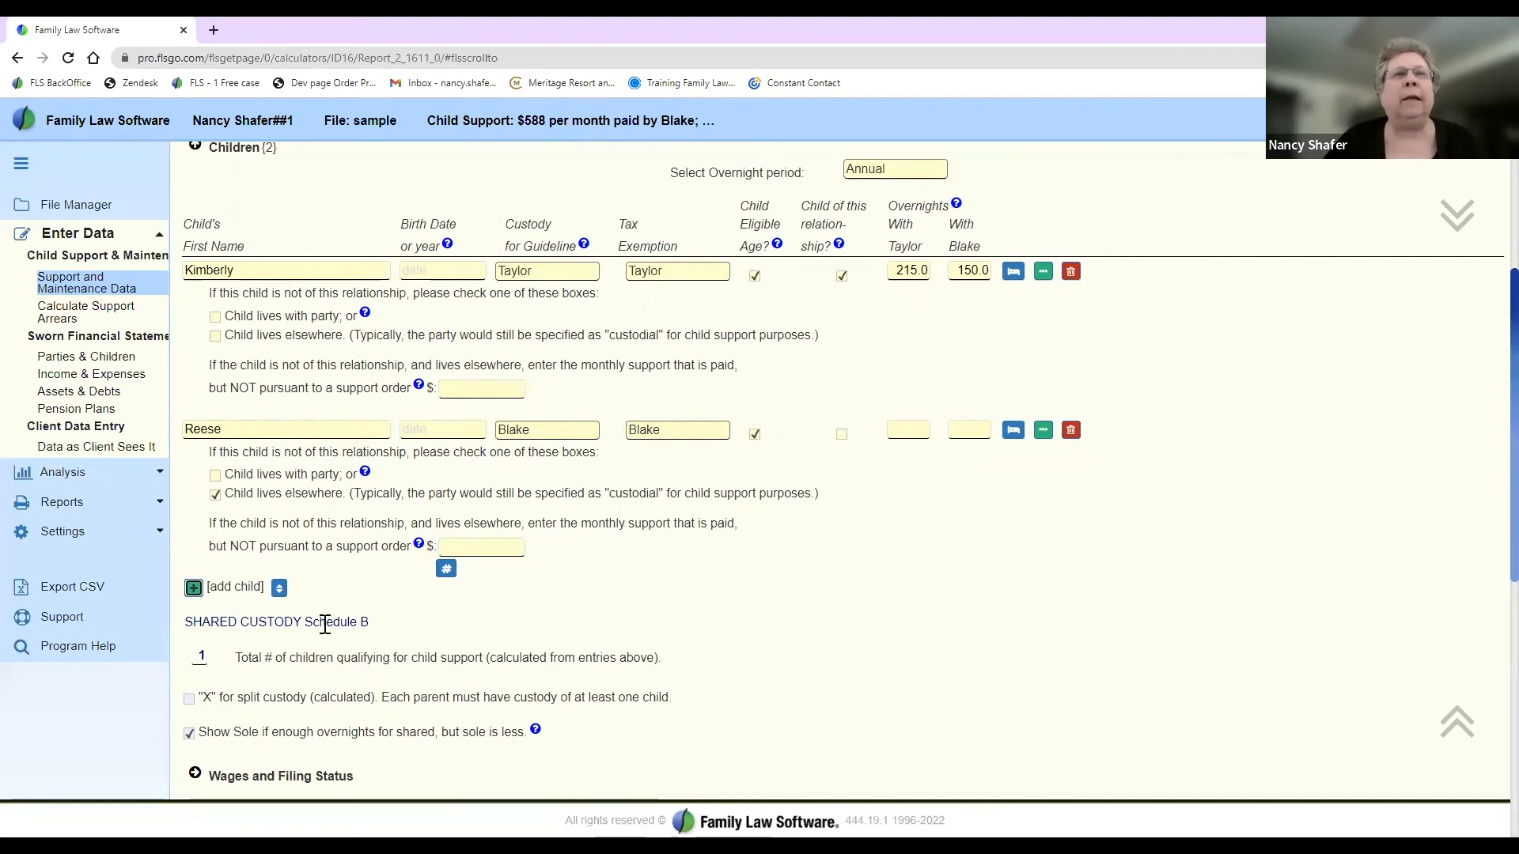
# Step: Review the shared custody options below the children and examine the Wage-Like Income section for both parties
pyautogui.scroll(-1, 499, 633)
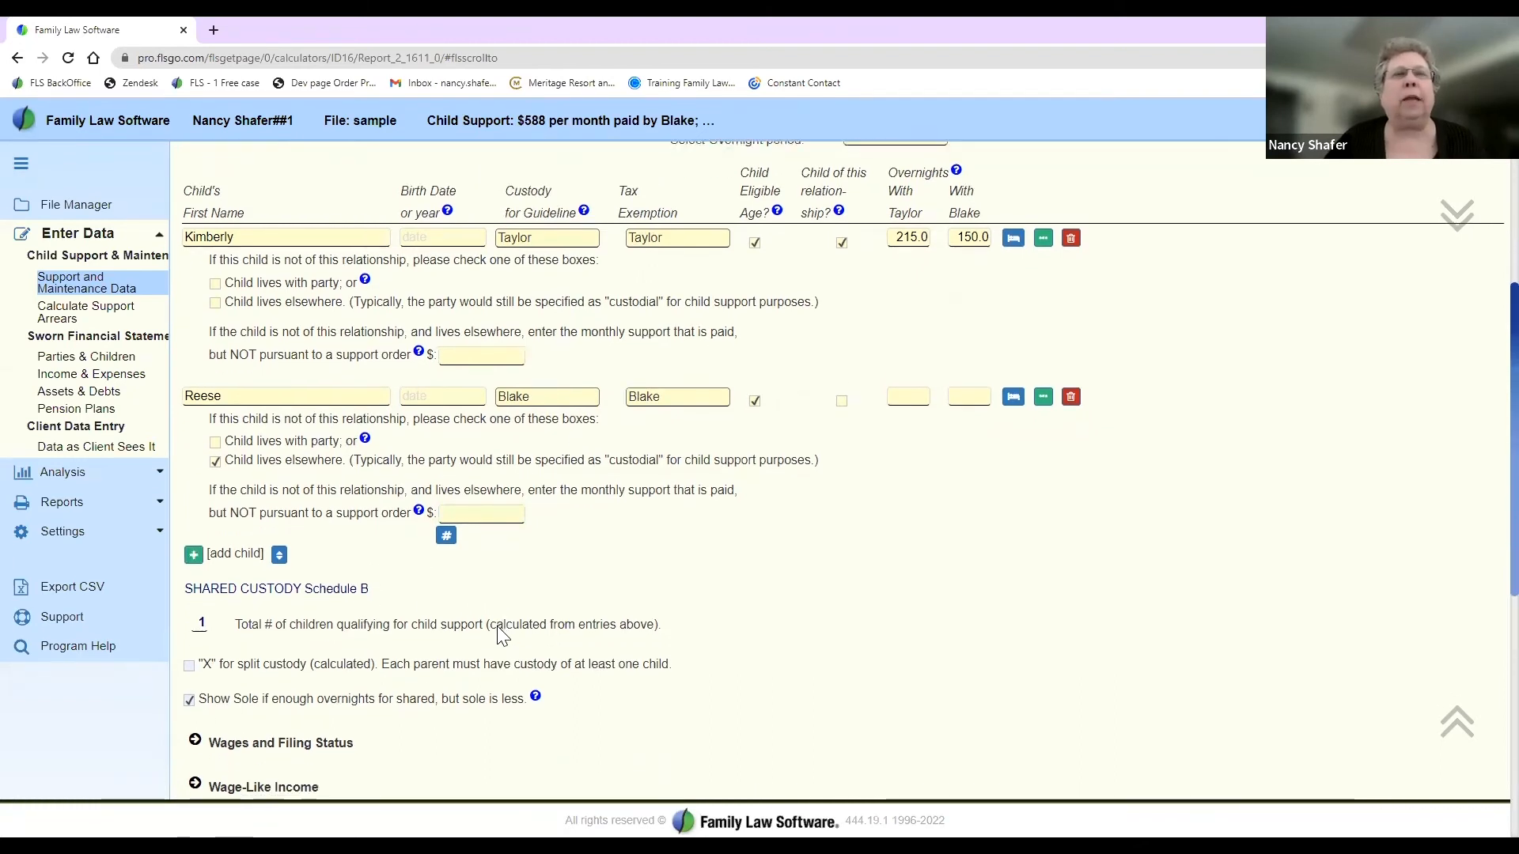
pyautogui.scroll(-3, 499, 633)
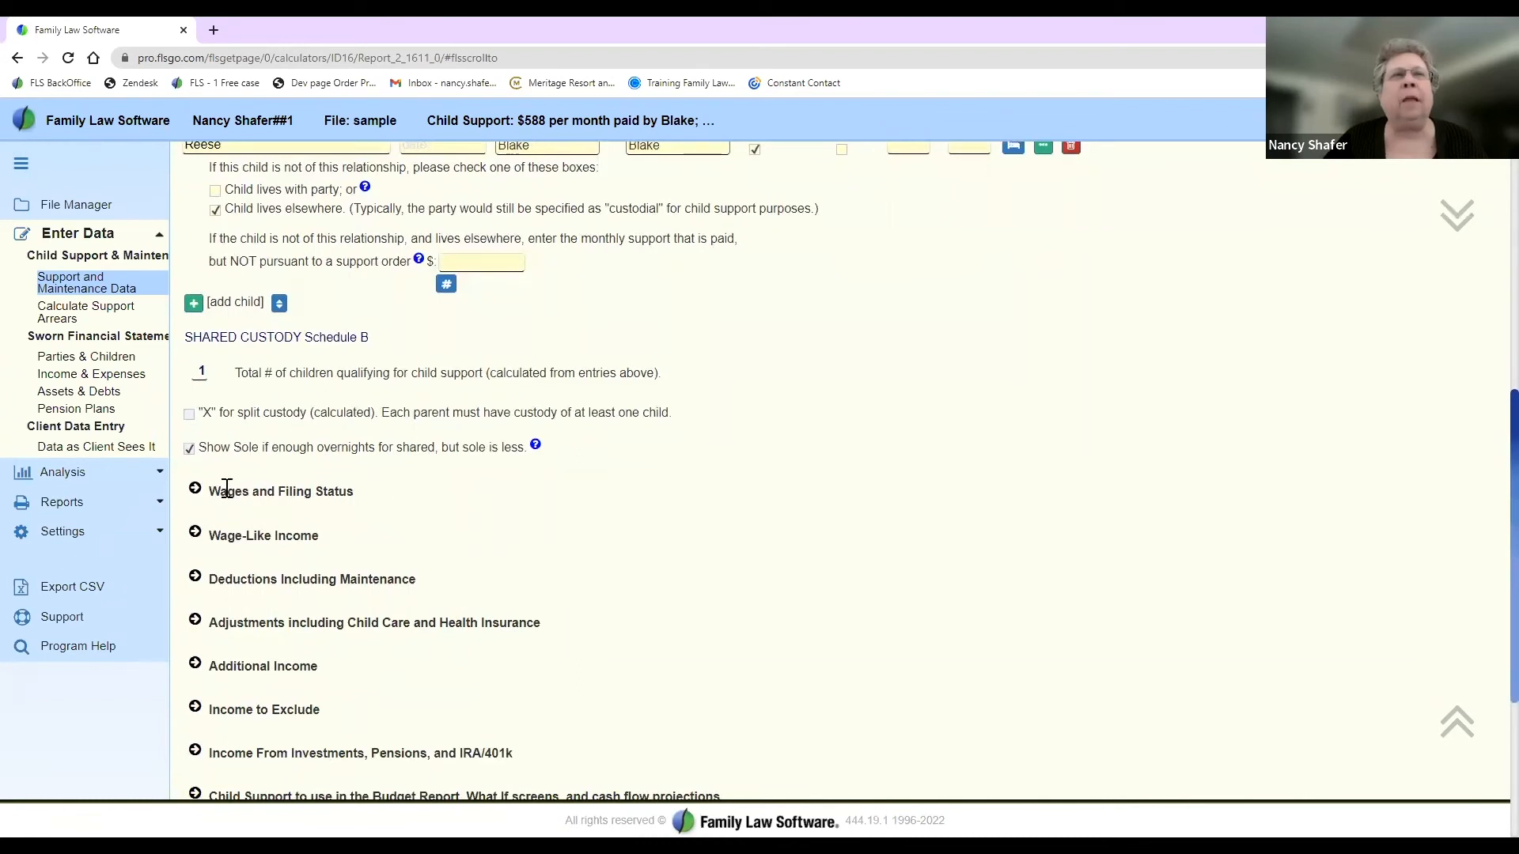
pyautogui.click(195, 489)
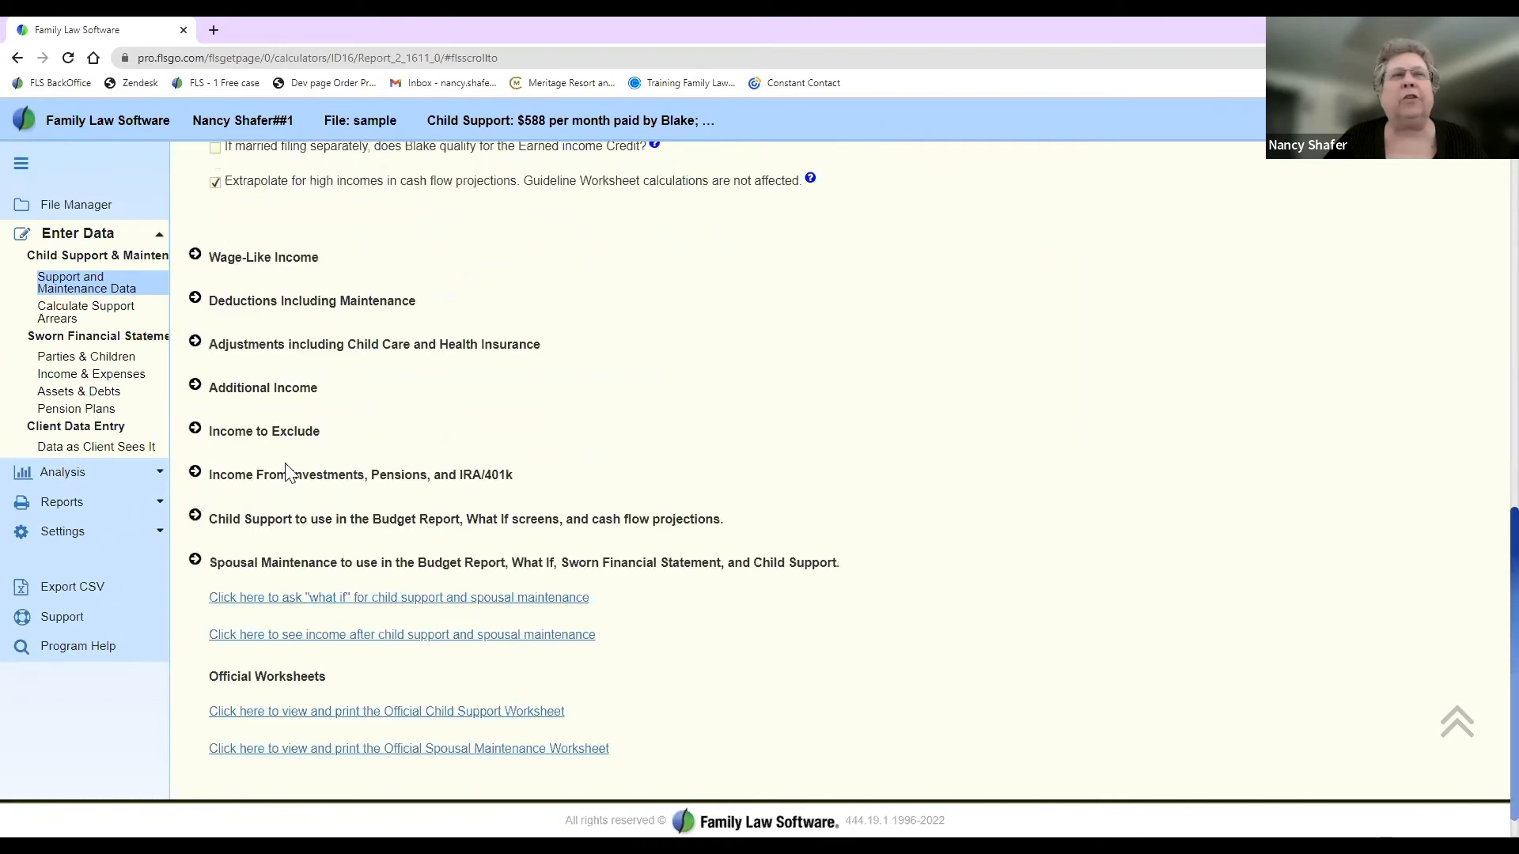
pyautogui.click(194, 260)
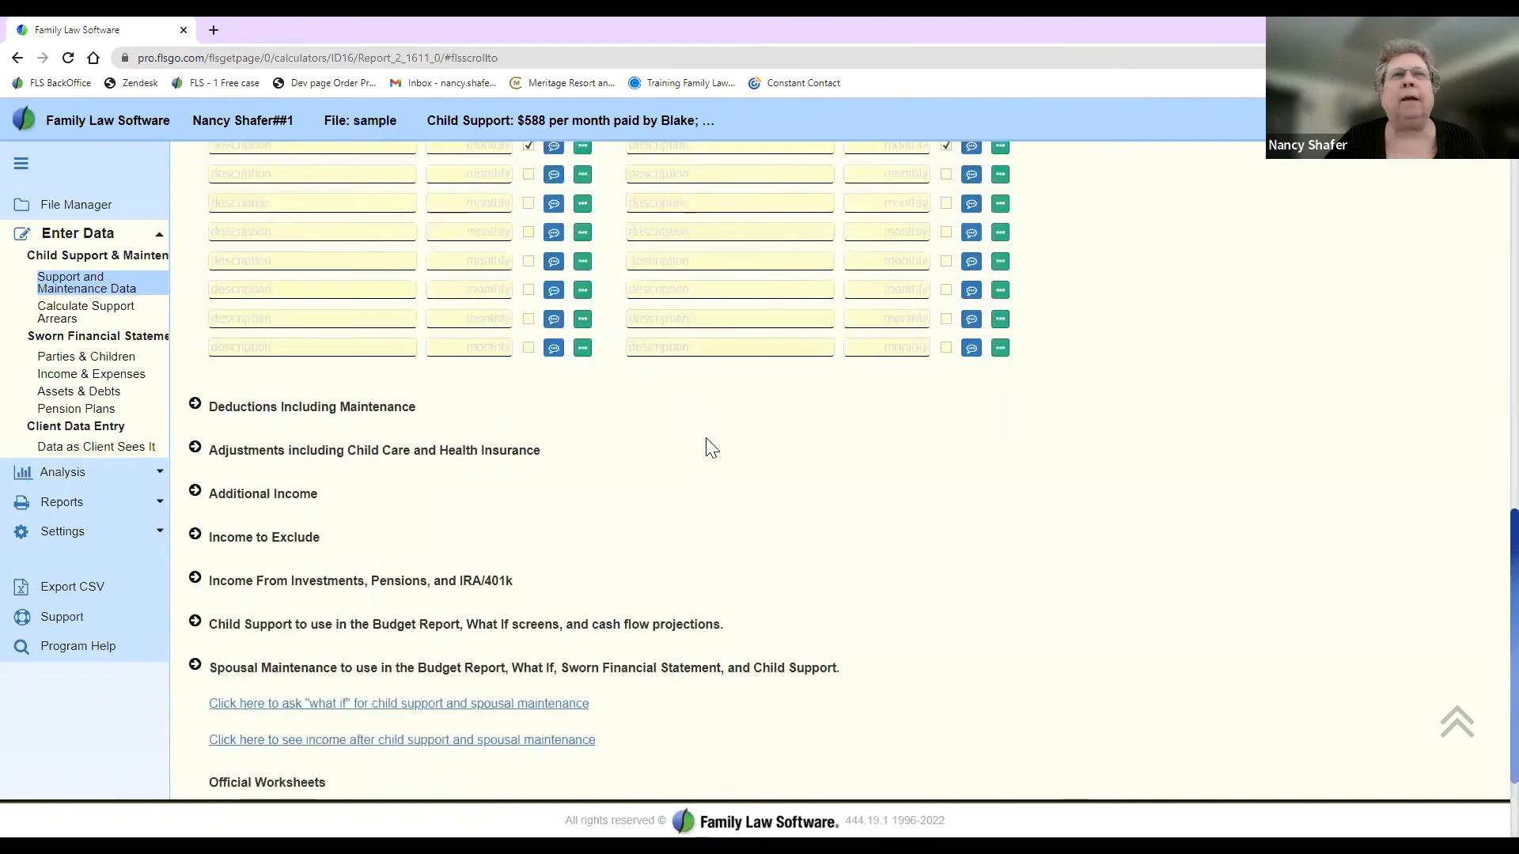
pyautogui.scroll(10, 710, 447)
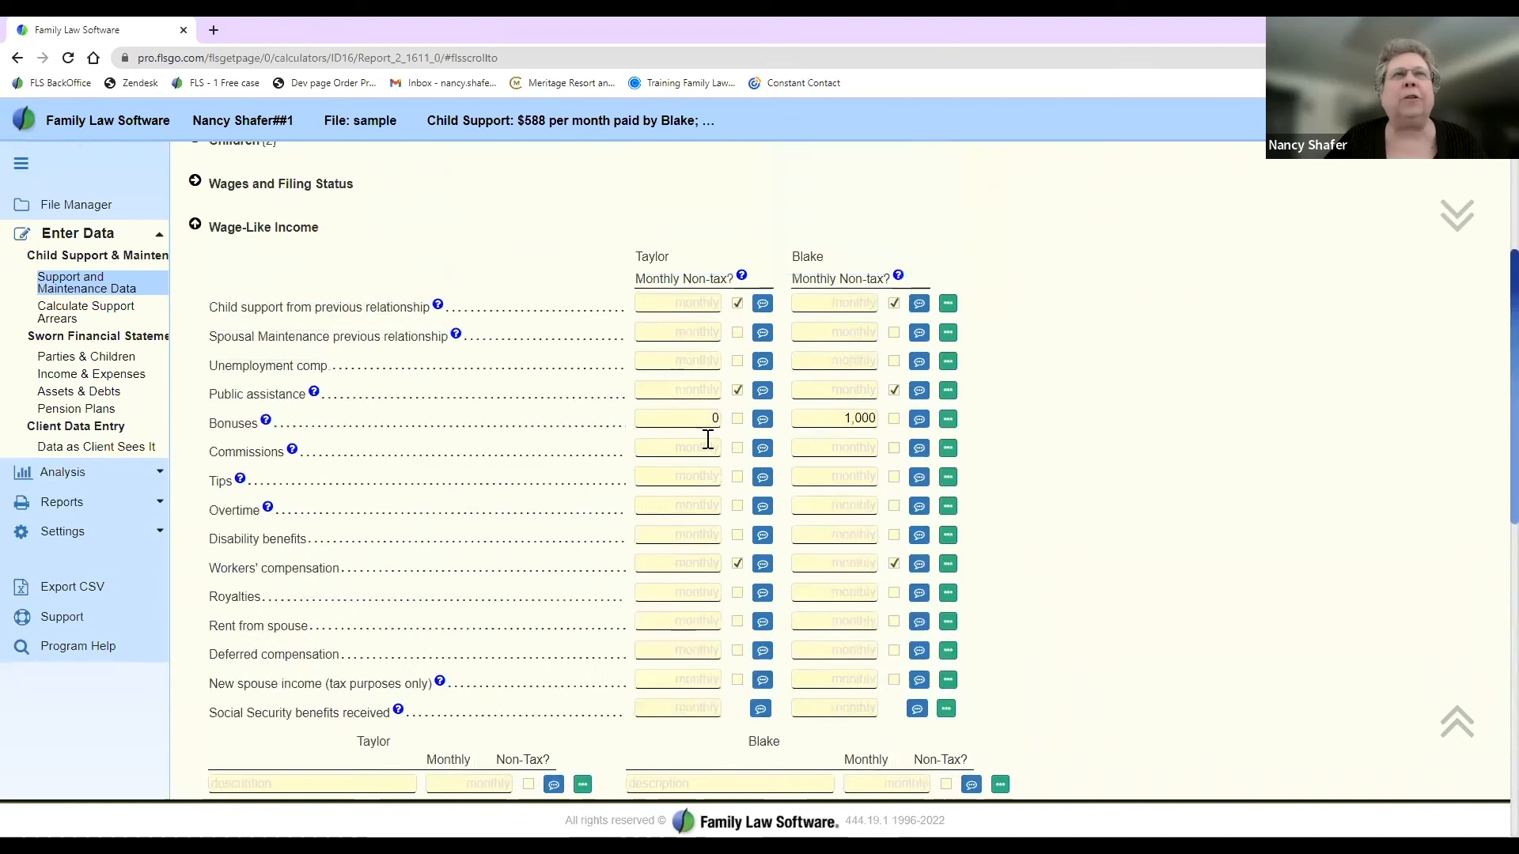
pyautogui.scroll(2, 706, 438)
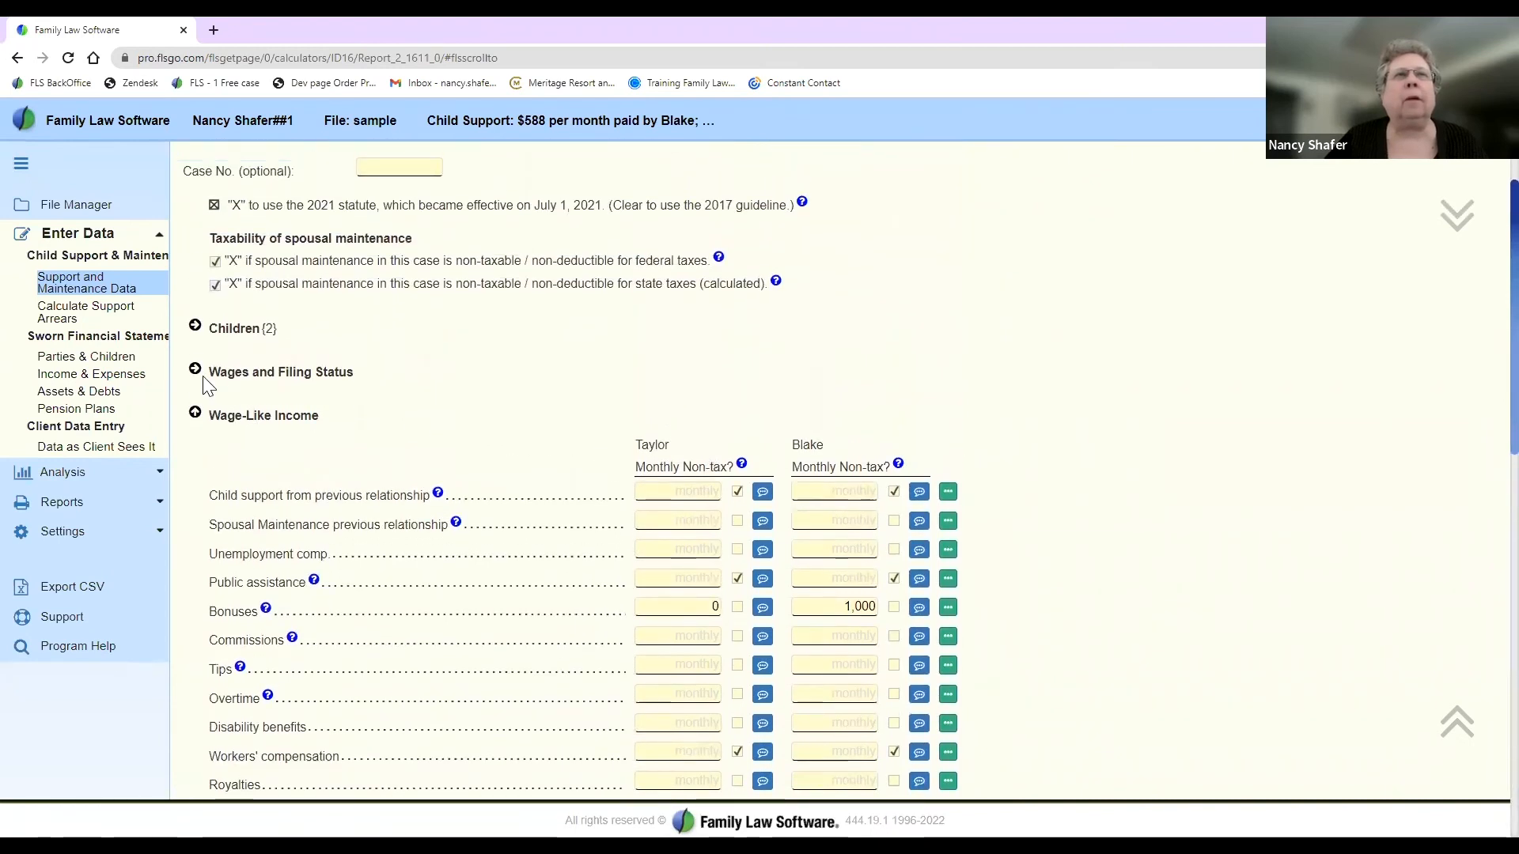
# Step: Expand the Wages and Filing Status section and examine its wage, employer and tax filing entries and the remaining section list
pyautogui.click(195, 369)
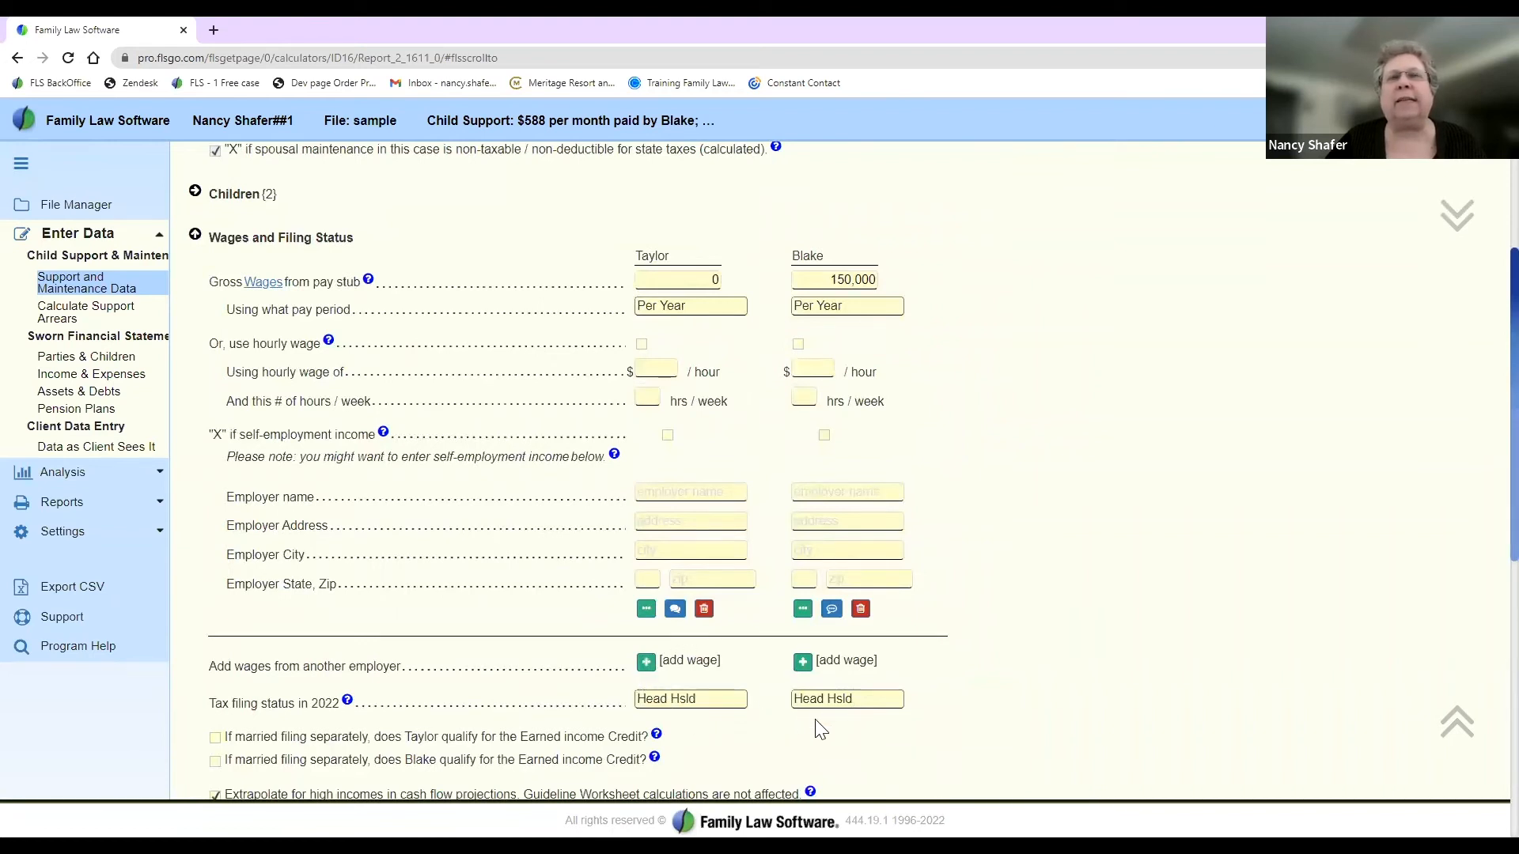
pyautogui.scroll(-5, 744, 755)
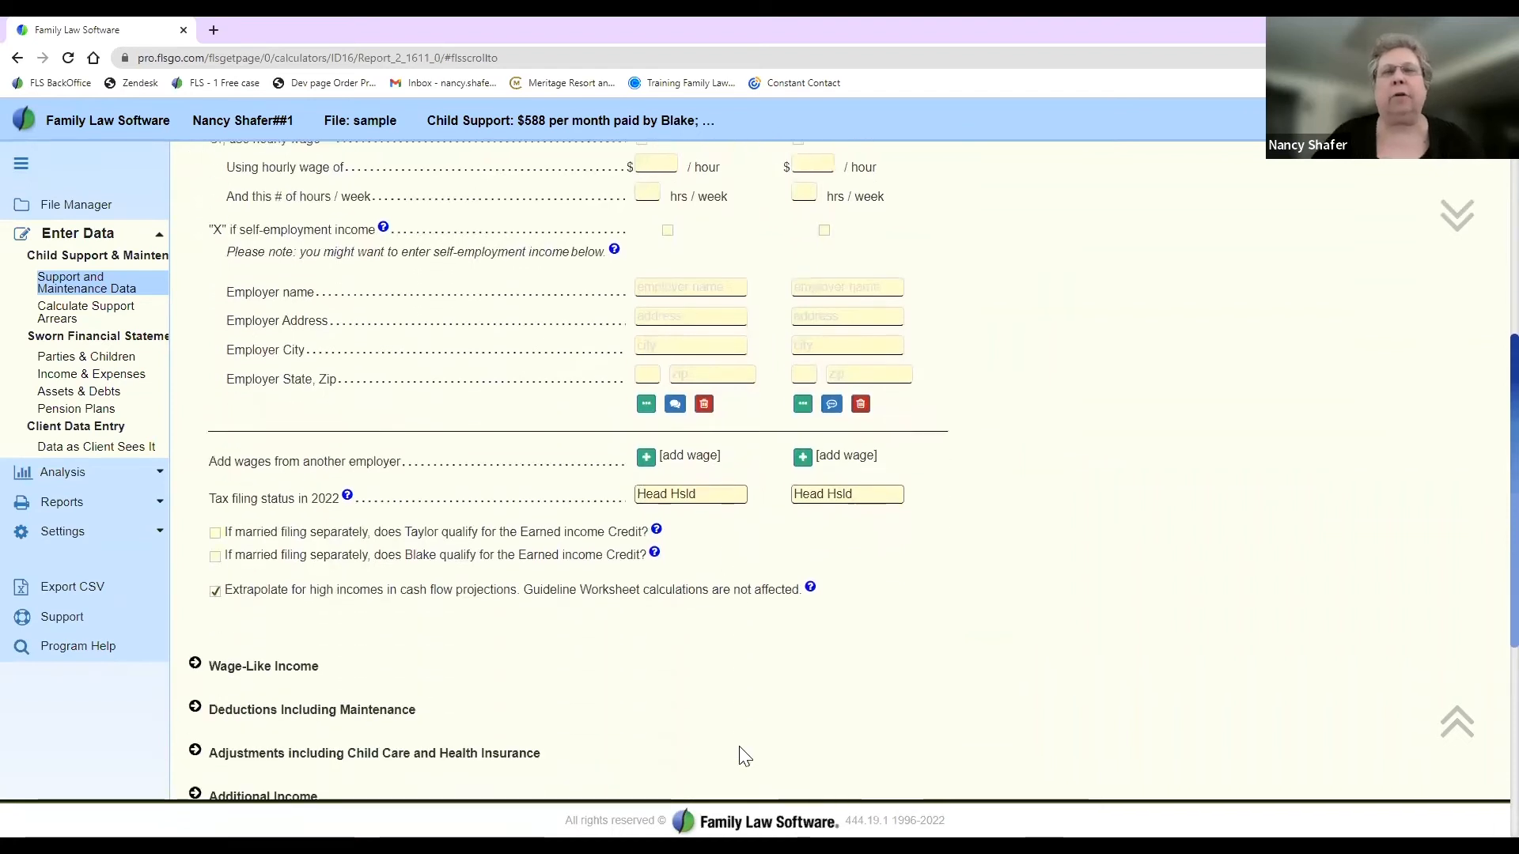
pyautogui.scroll(-3, 744, 756)
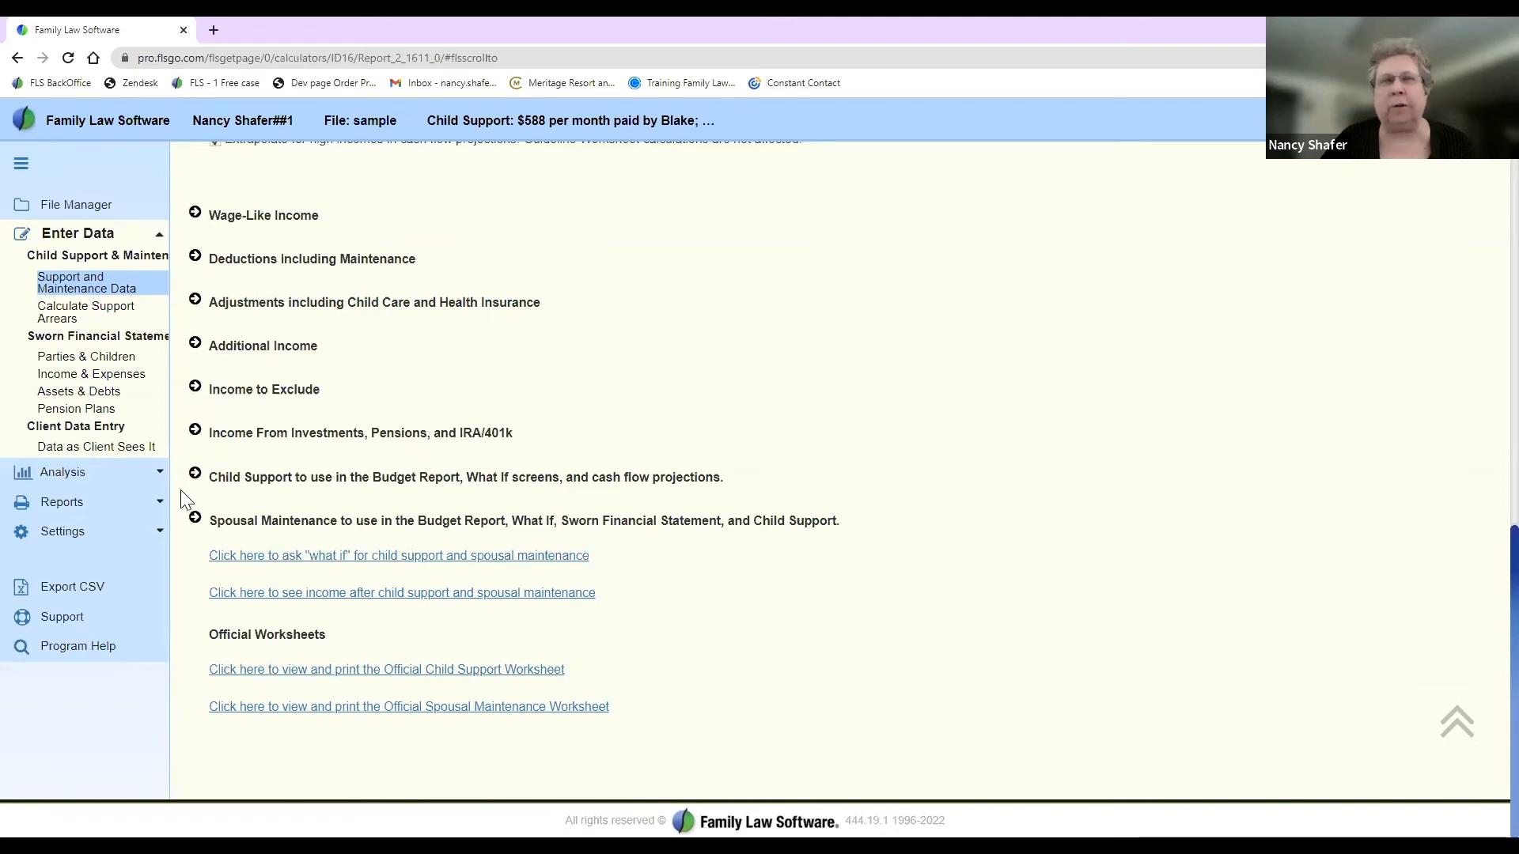
pyautogui.scroll(1, 616, 332)
pyautogui.scroll(15, 616, 337)
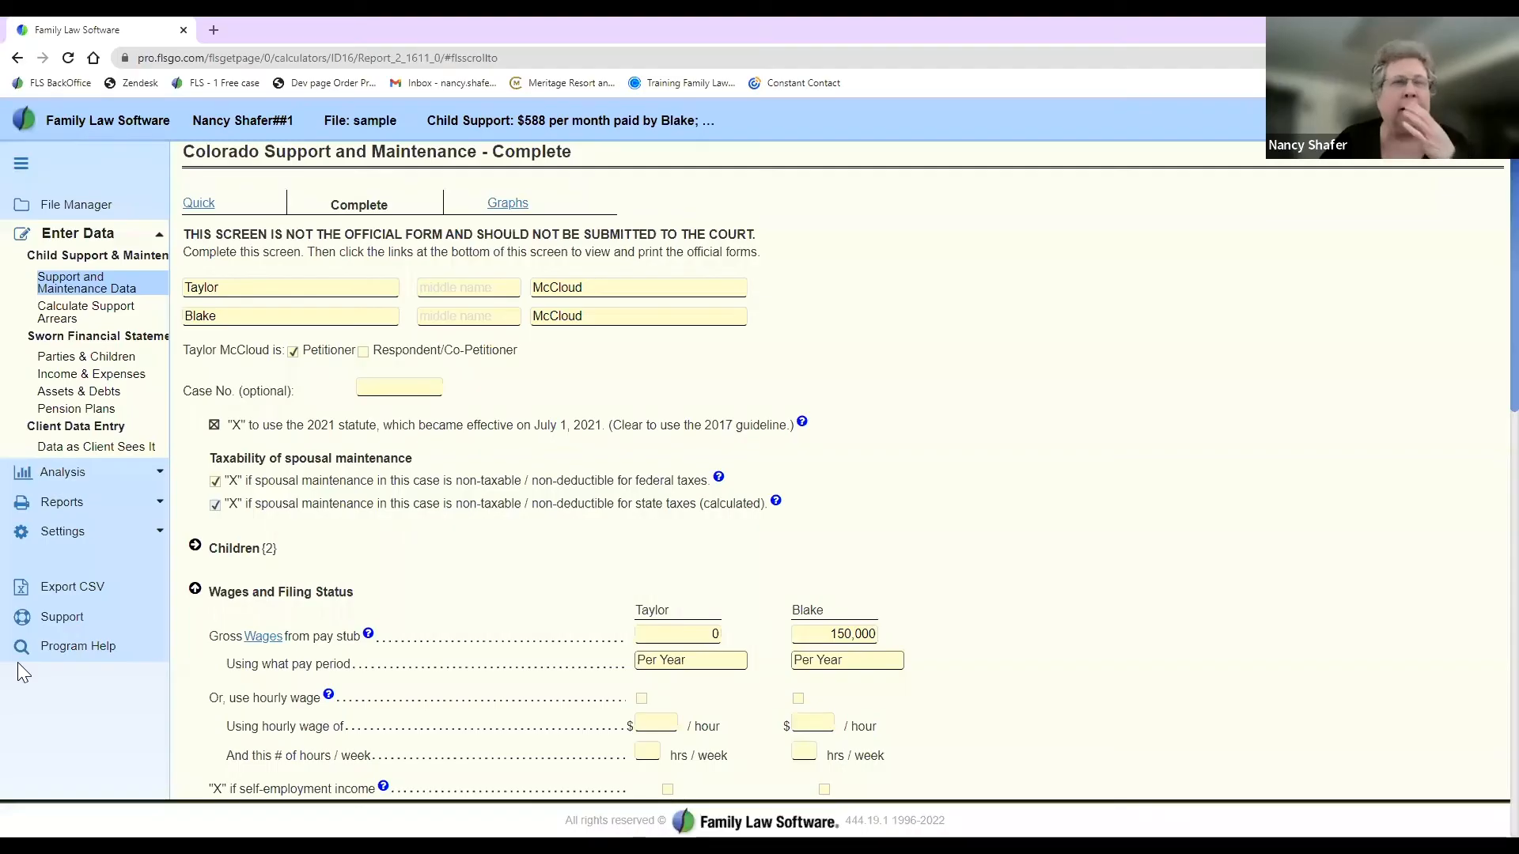
# Step: Look over the available analyses and reports, and open the Marital Property Division report
pyautogui.click(101, 478)
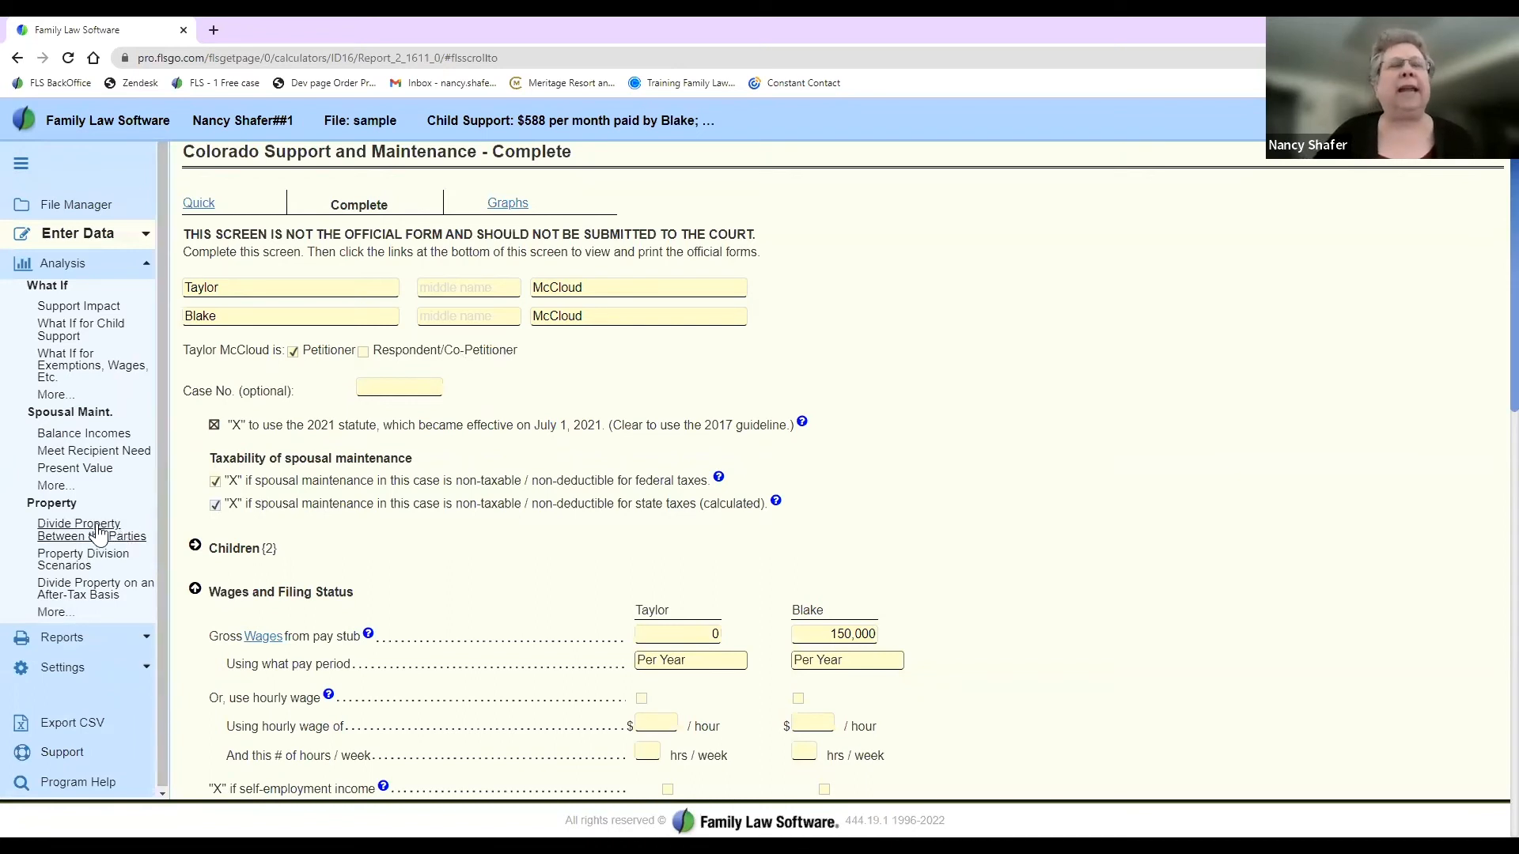
pyautogui.click(60, 637)
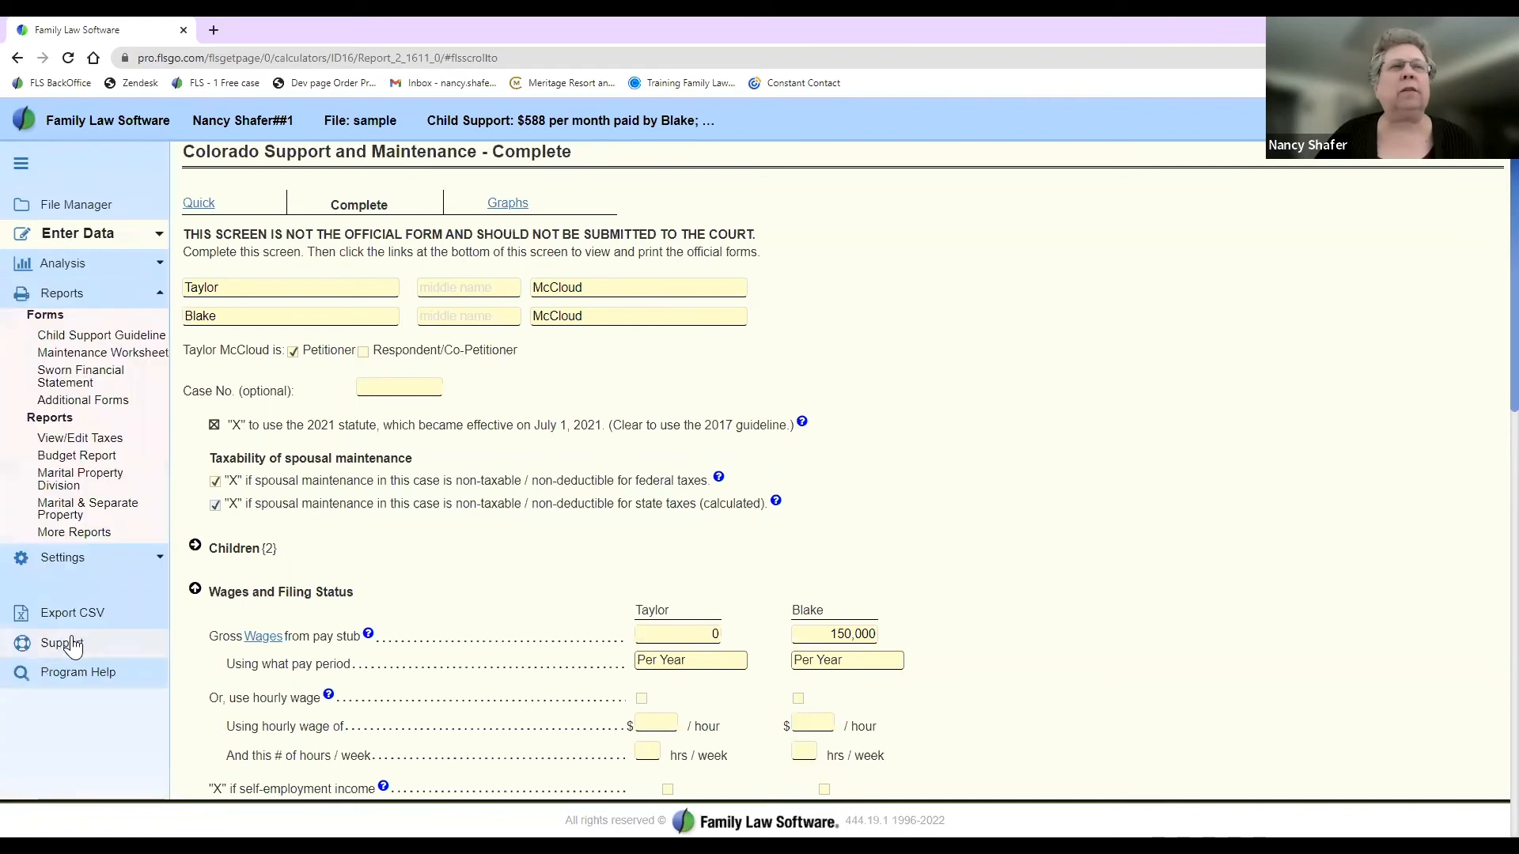
pyautogui.click(71, 479)
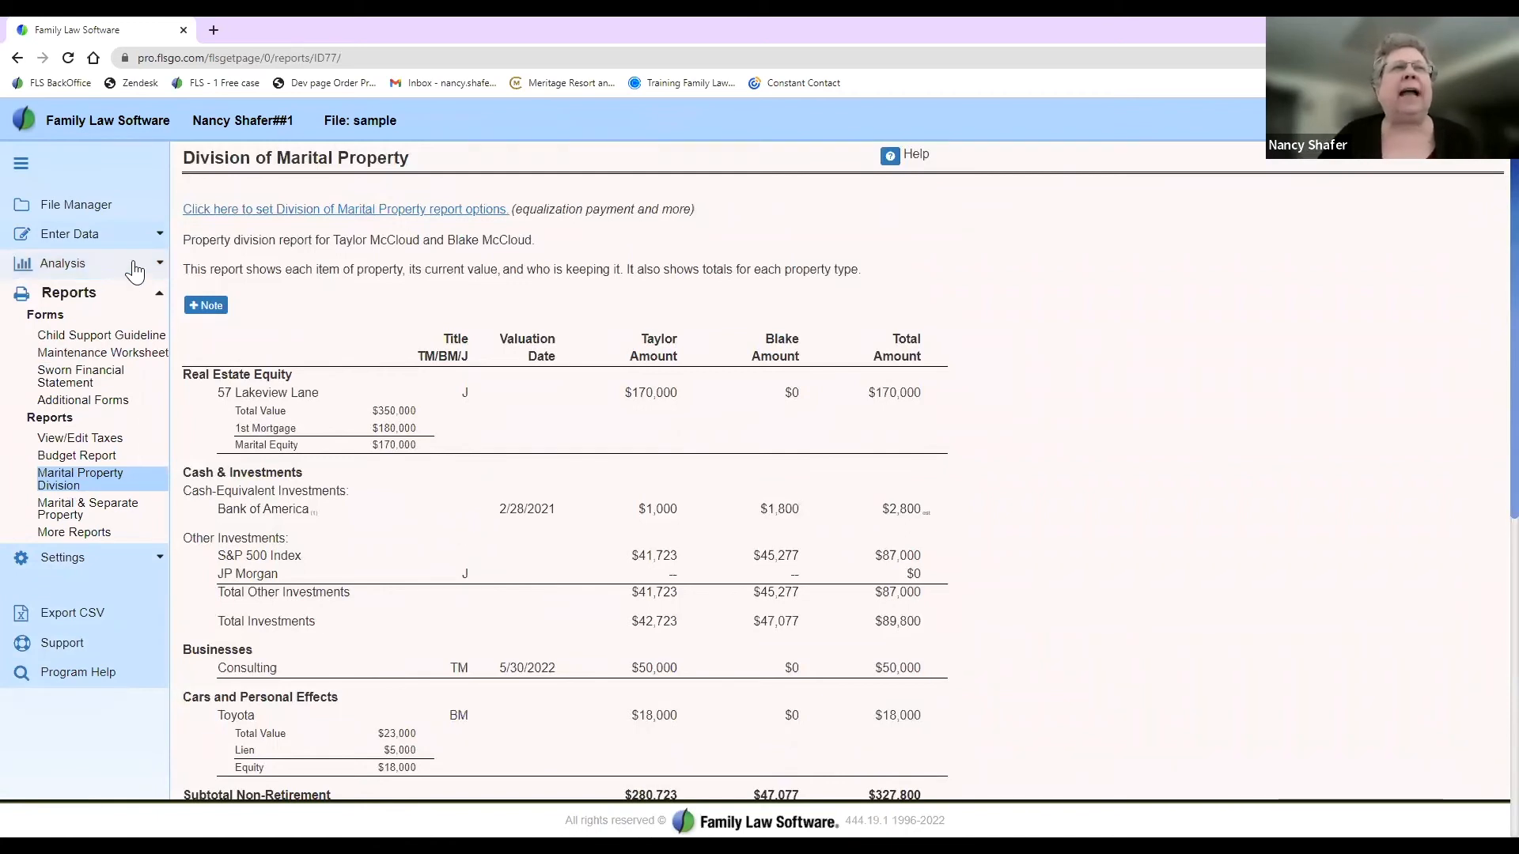
# Step: Open the Divide Property Between the Parties analysis and review its marital asset and debt allocations
pyautogui.click(79, 265)
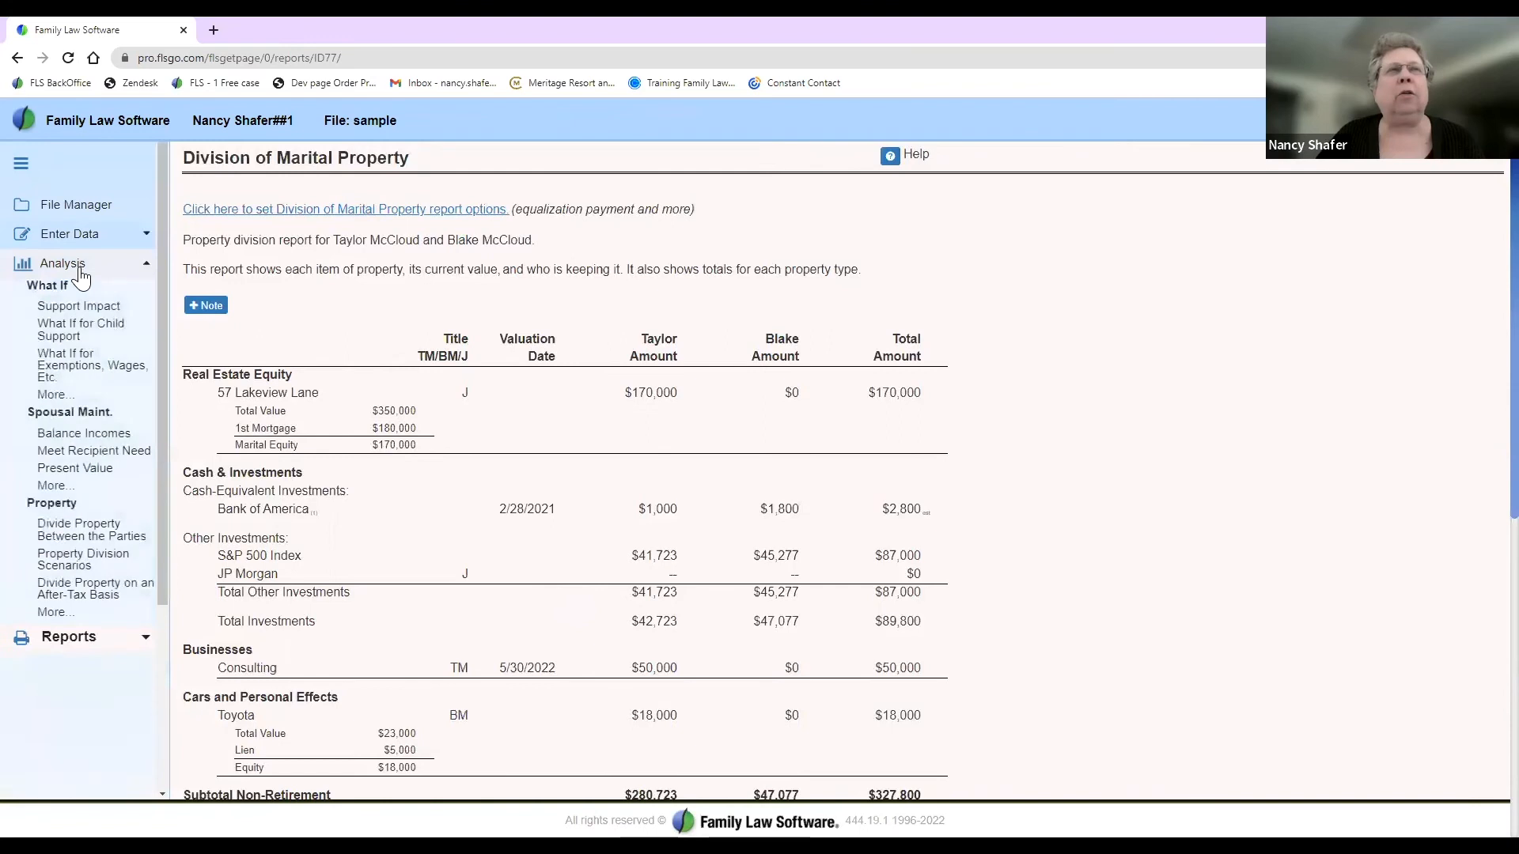
pyautogui.click(81, 532)
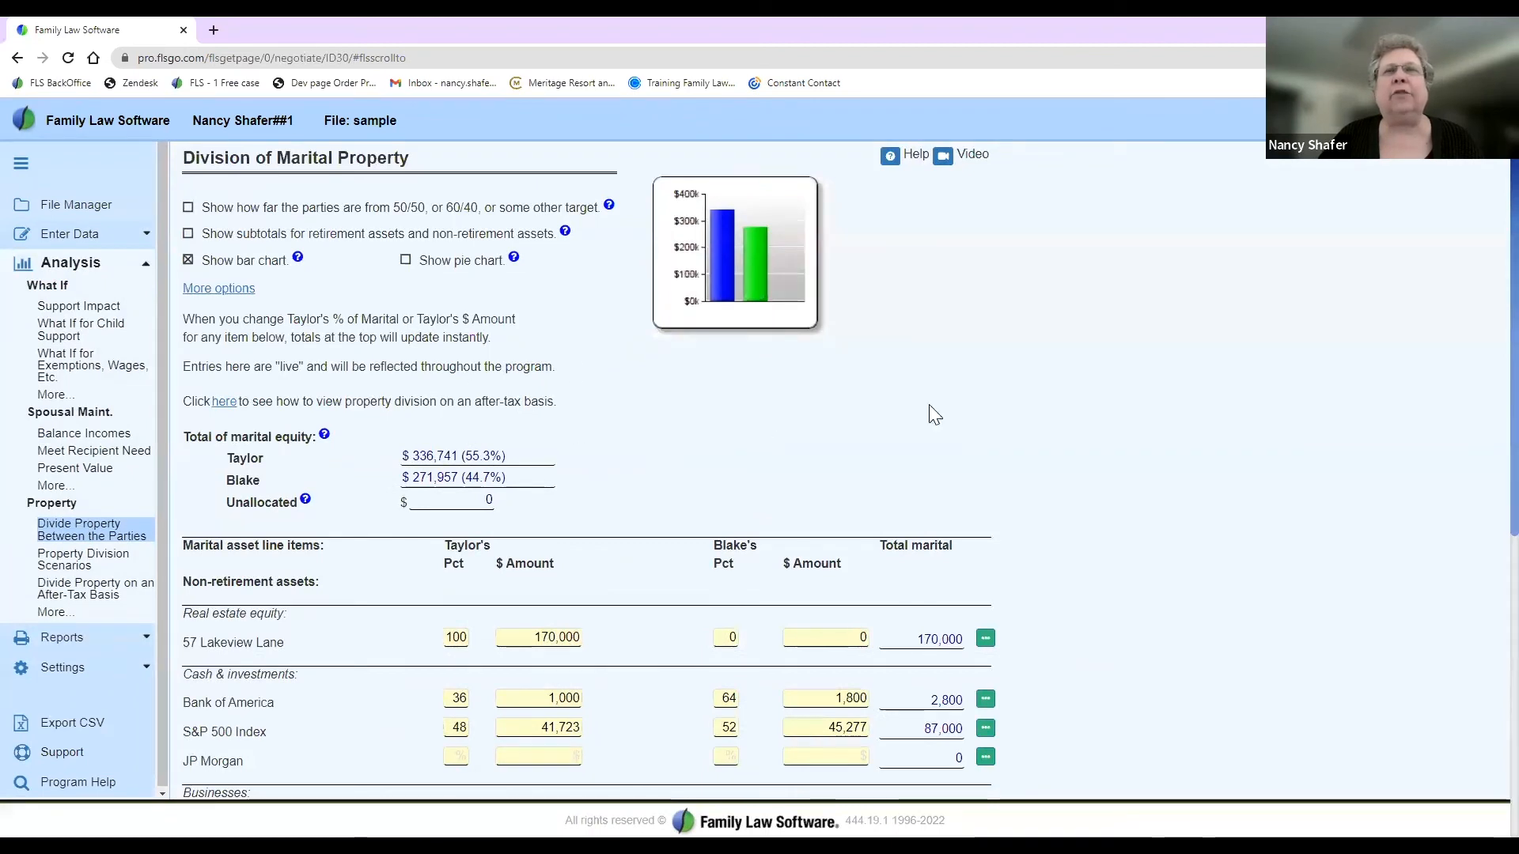
pyautogui.scroll(-1, 1079, 503)
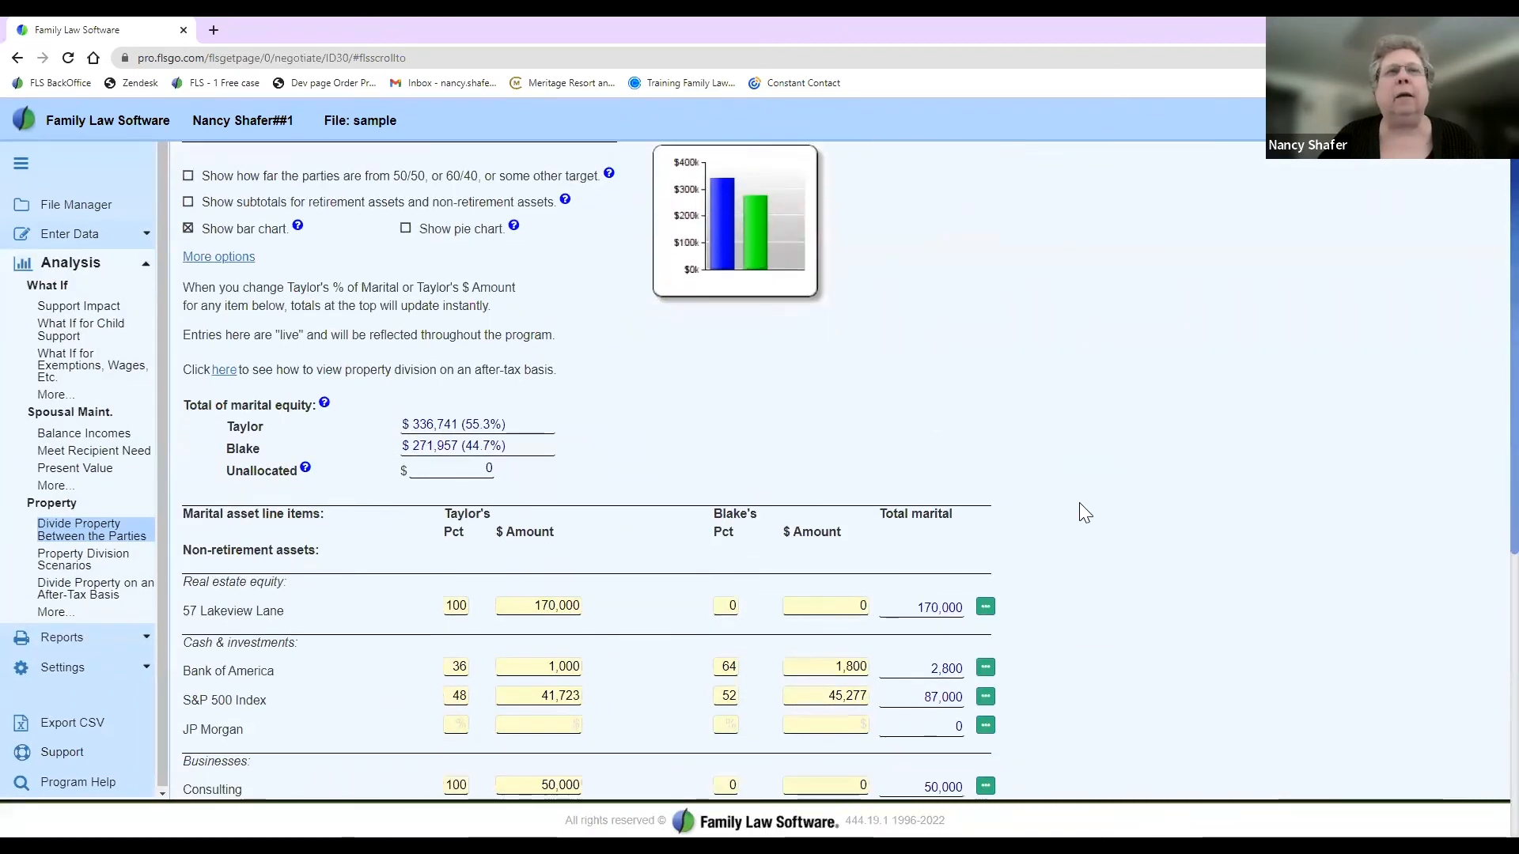
pyautogui.scroll(-6, 1080, 504)
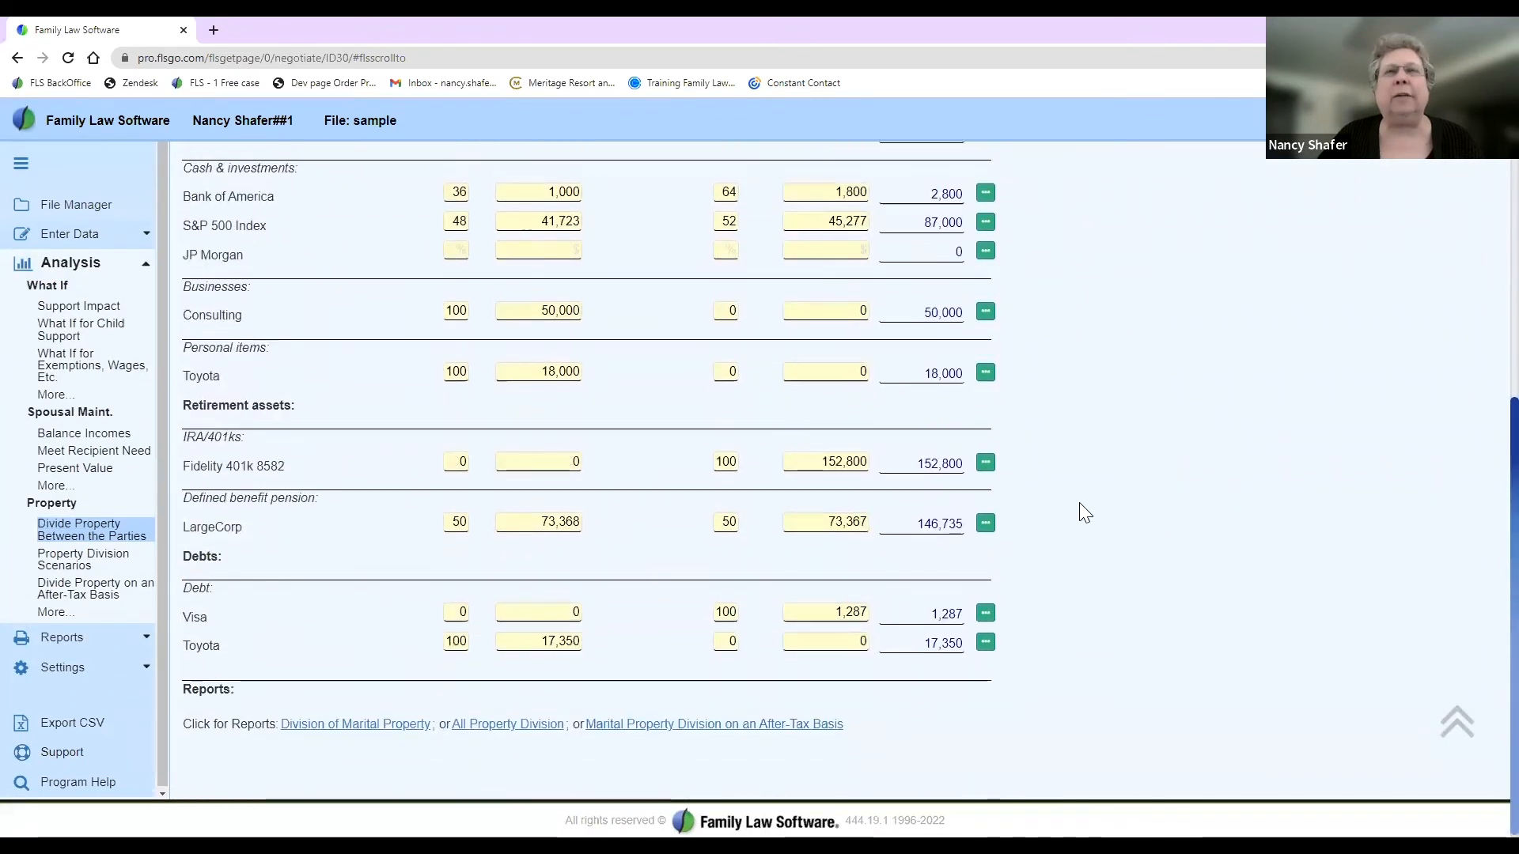
pyautogui.scroll(4, 1081, 506)
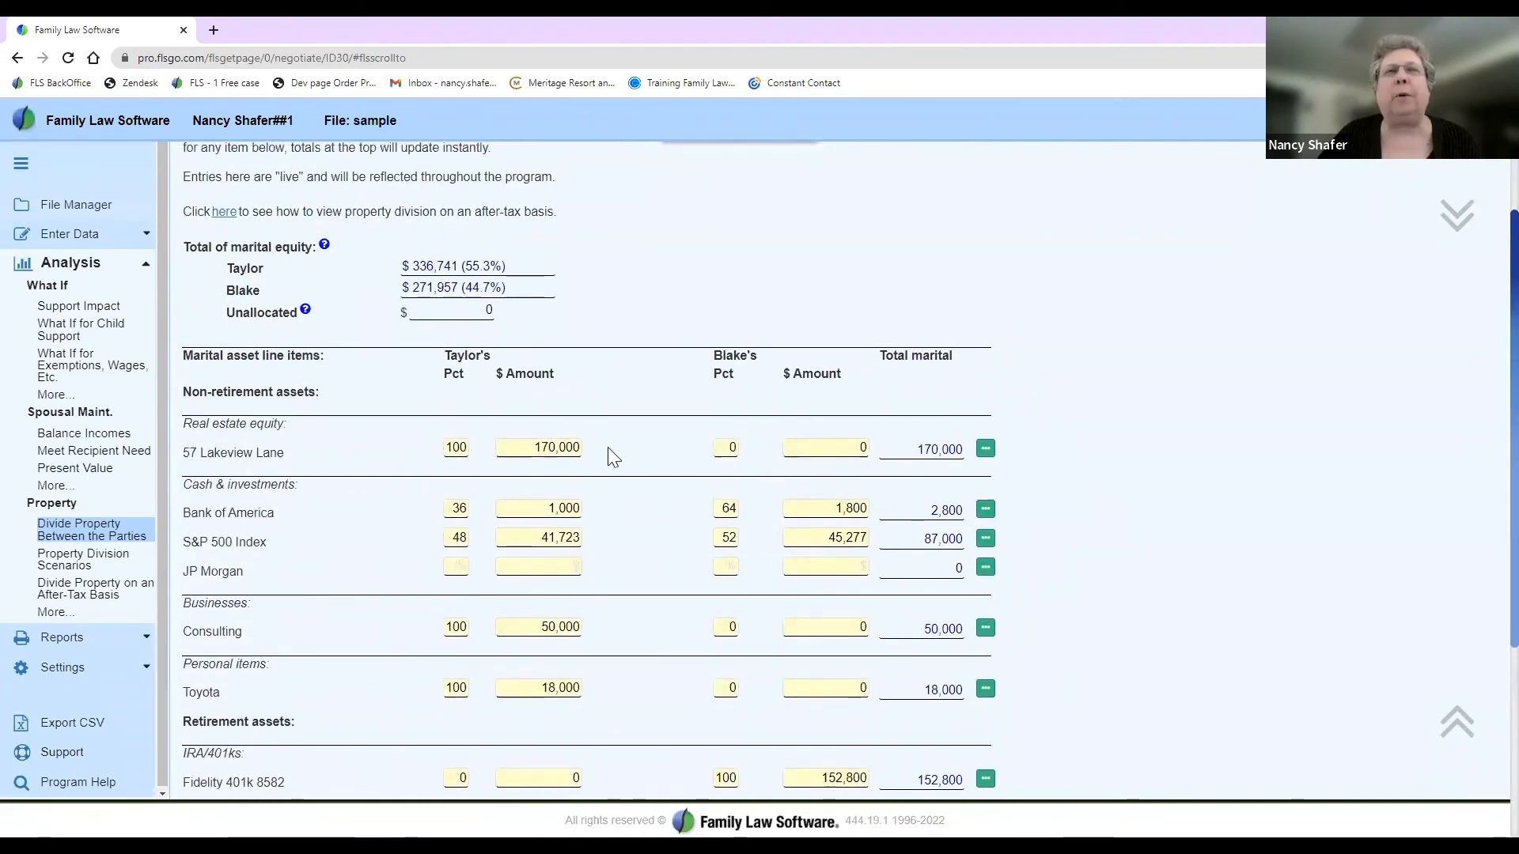
# Step: Set the petitioner's share of the real estate equity to 50 percent
pyautogui.click(467, 451)
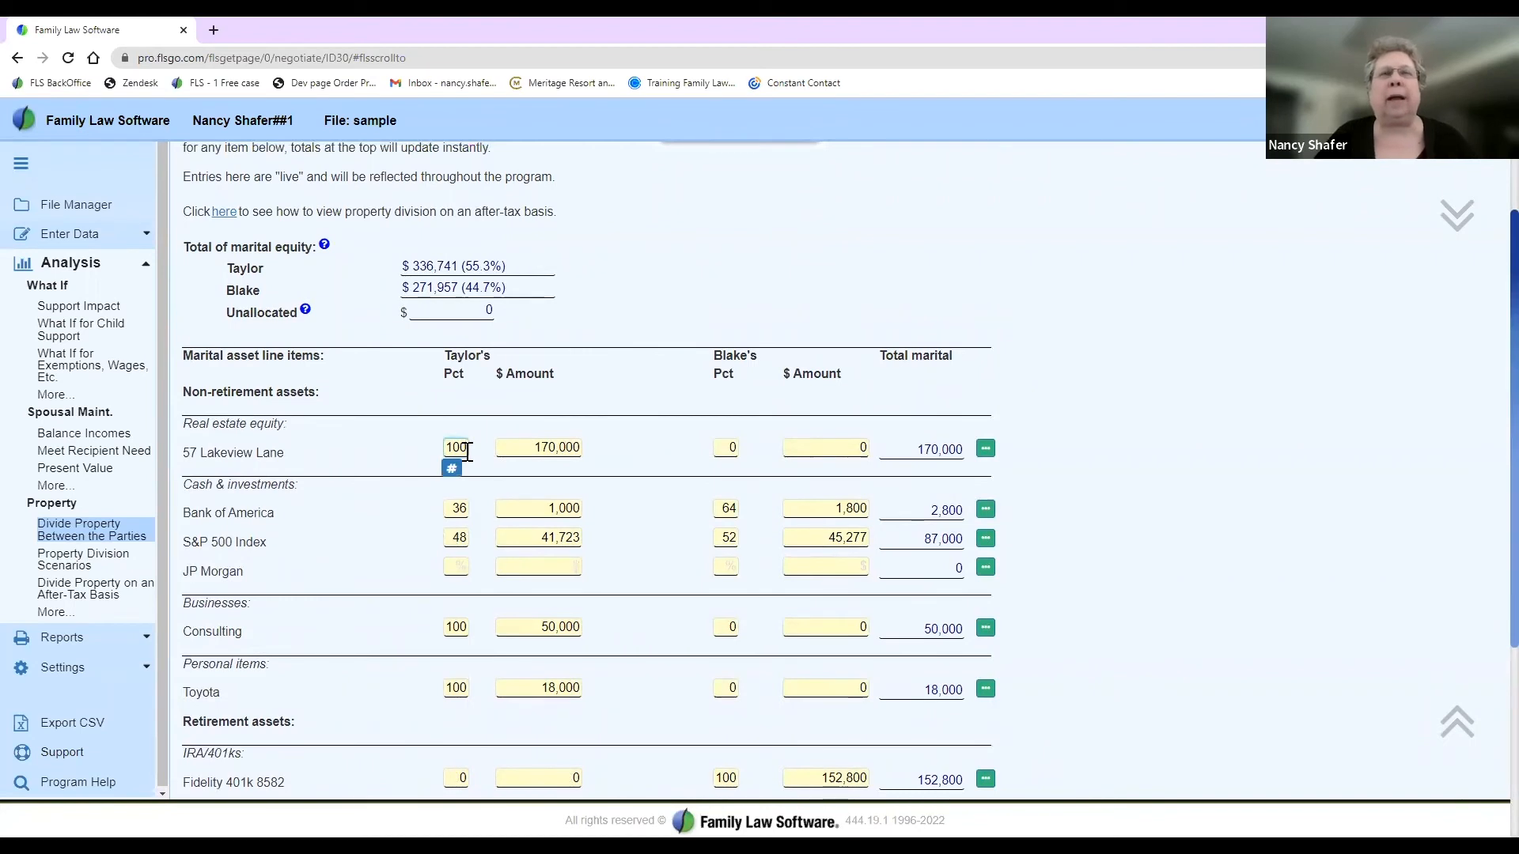
pyautogui.press('BackSpace')
pyautogui.press('BackSpace')
pyautogui.press('BackSpace')
pyautogui.write('50')
pyautogui.press('Tab')
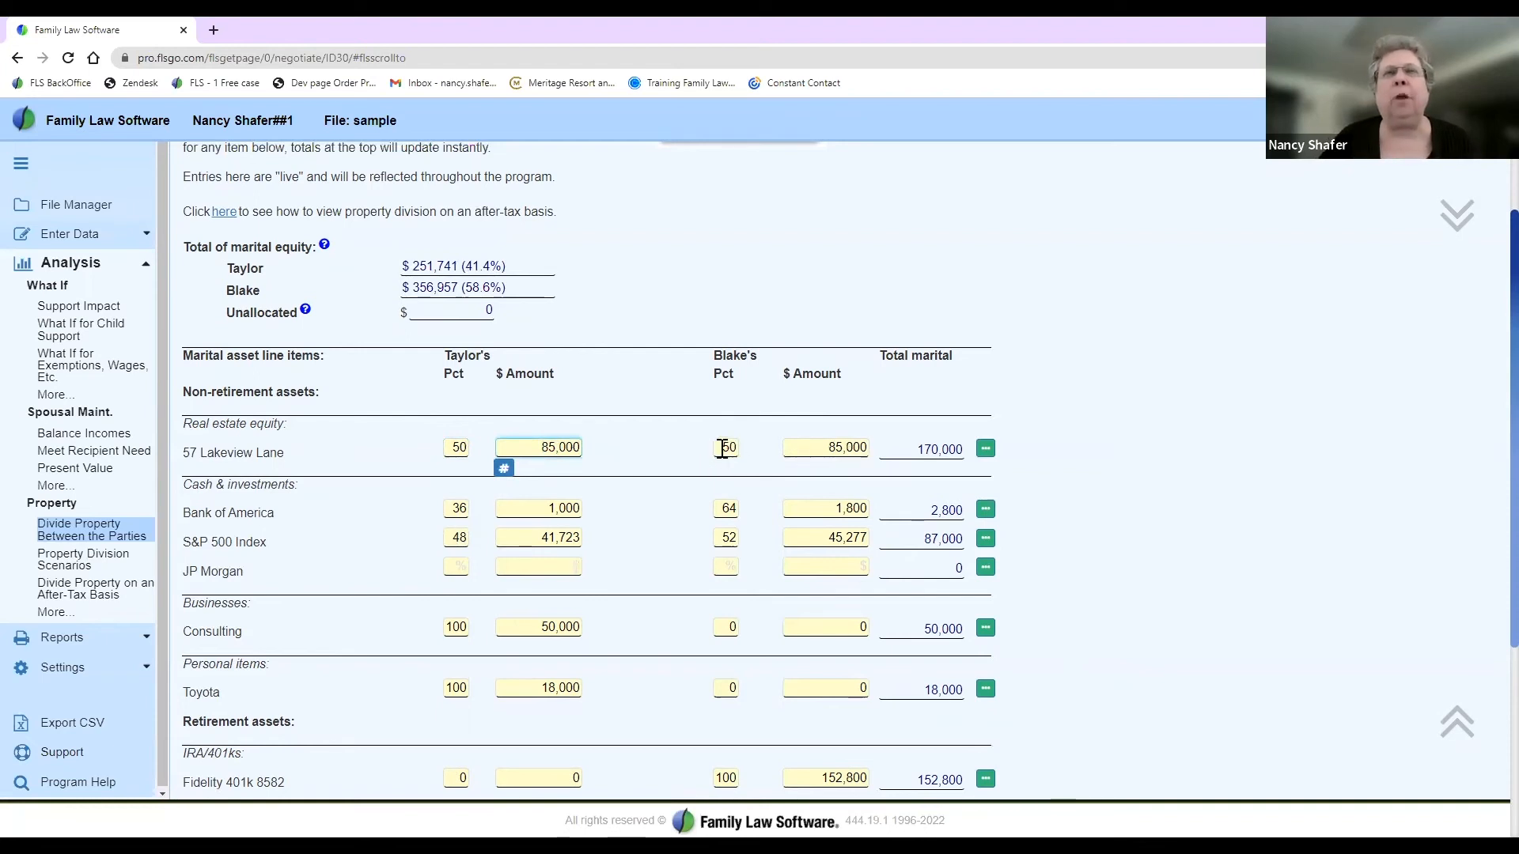
# Step: Set the other party's S&P 500 Index amount to 27,000
pyautogui.click(824, 537)
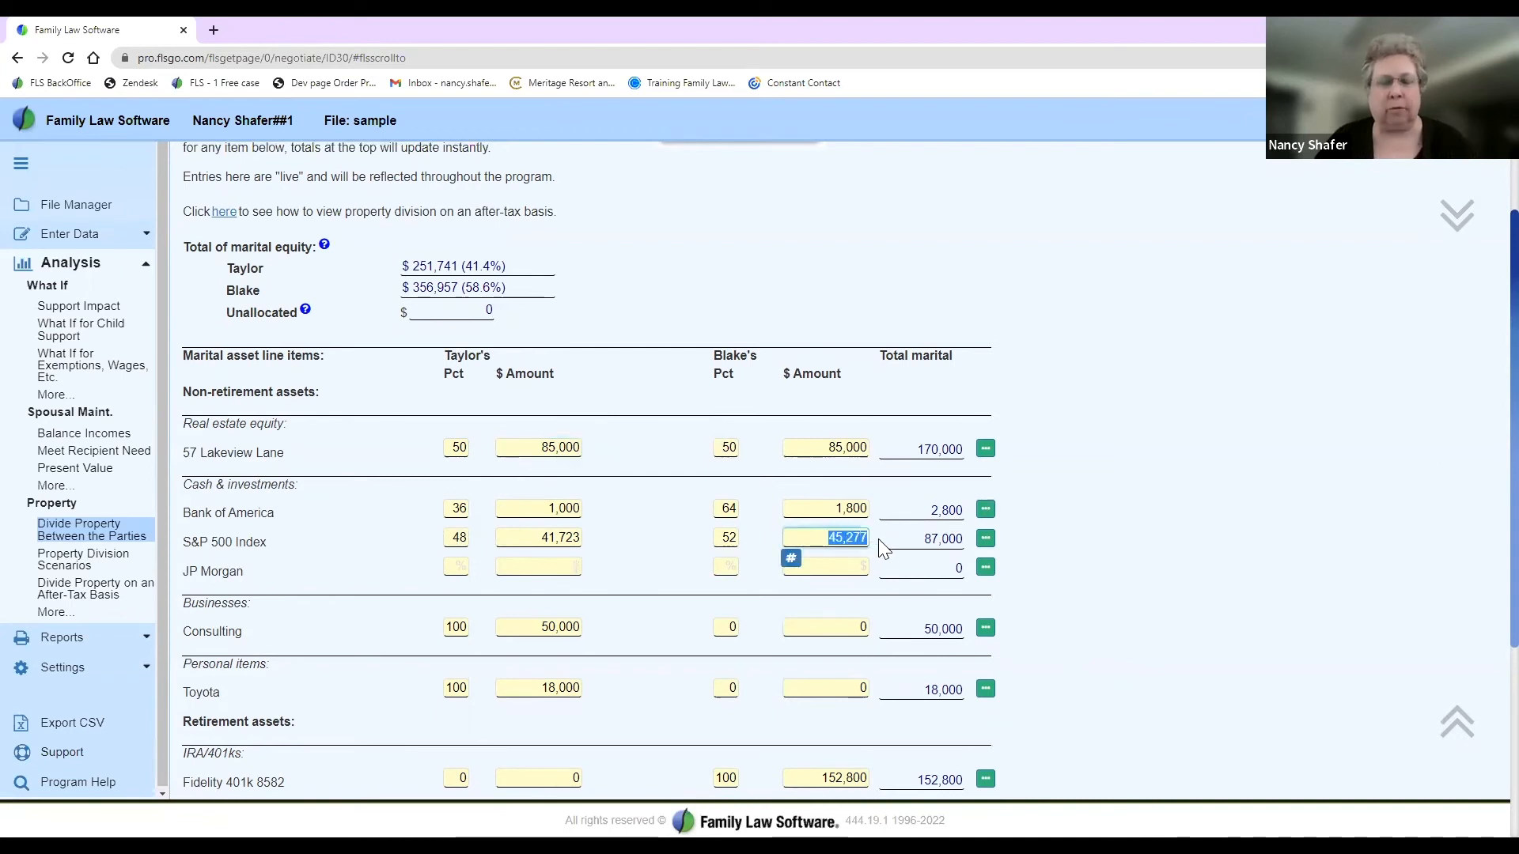
pyautogui.write('27,000')
pyautogui.press('Tab')
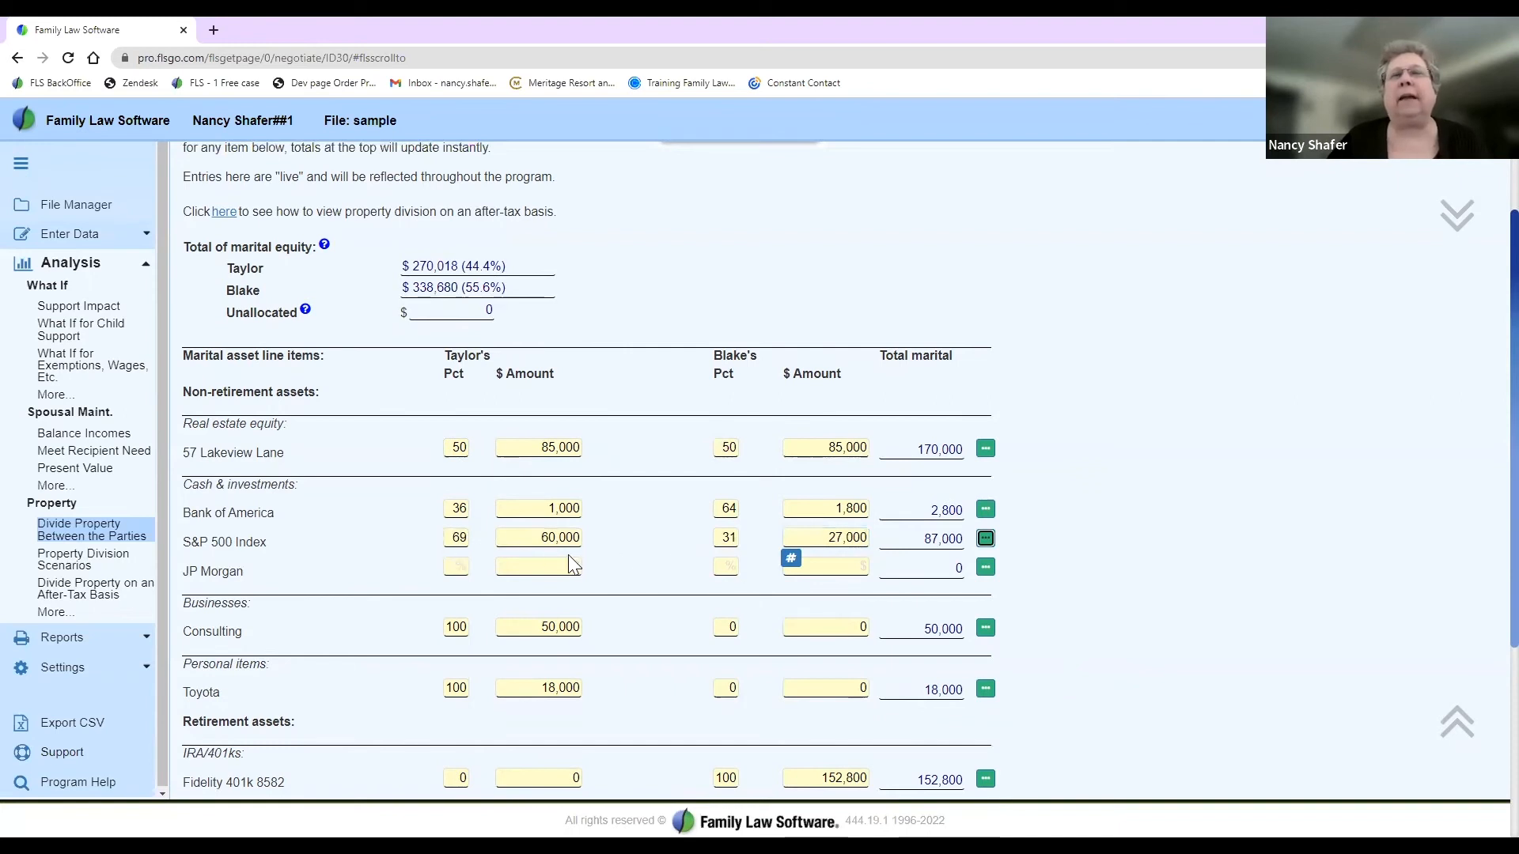
pyautogui.click(649, 586)
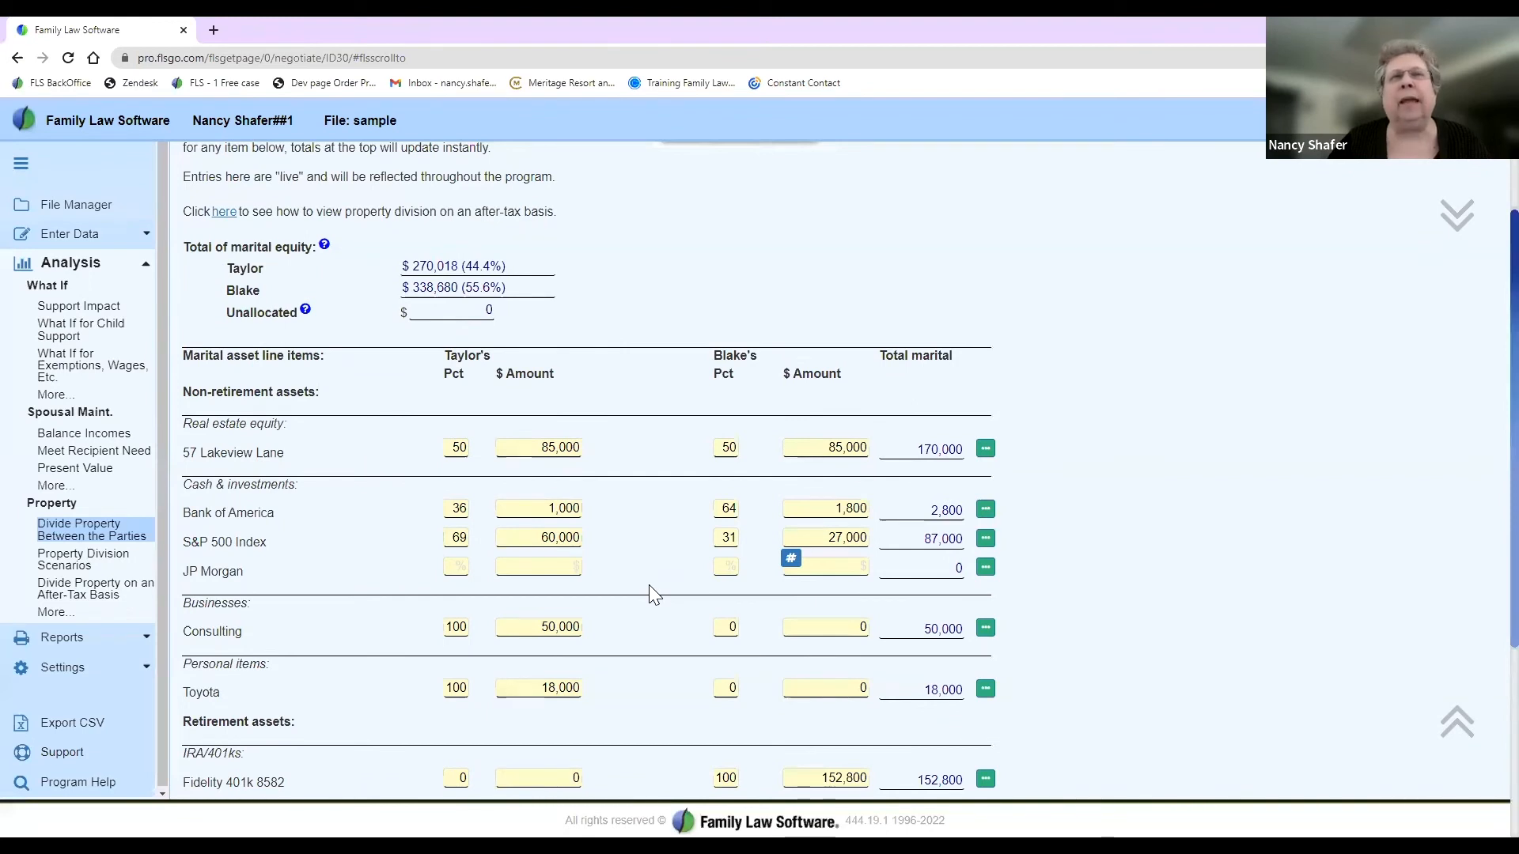
# Step: Turn on the option showing how far the parties are from 50/50, 60/40 or some other target
pyautogui.scroll(-4, 654, 594)
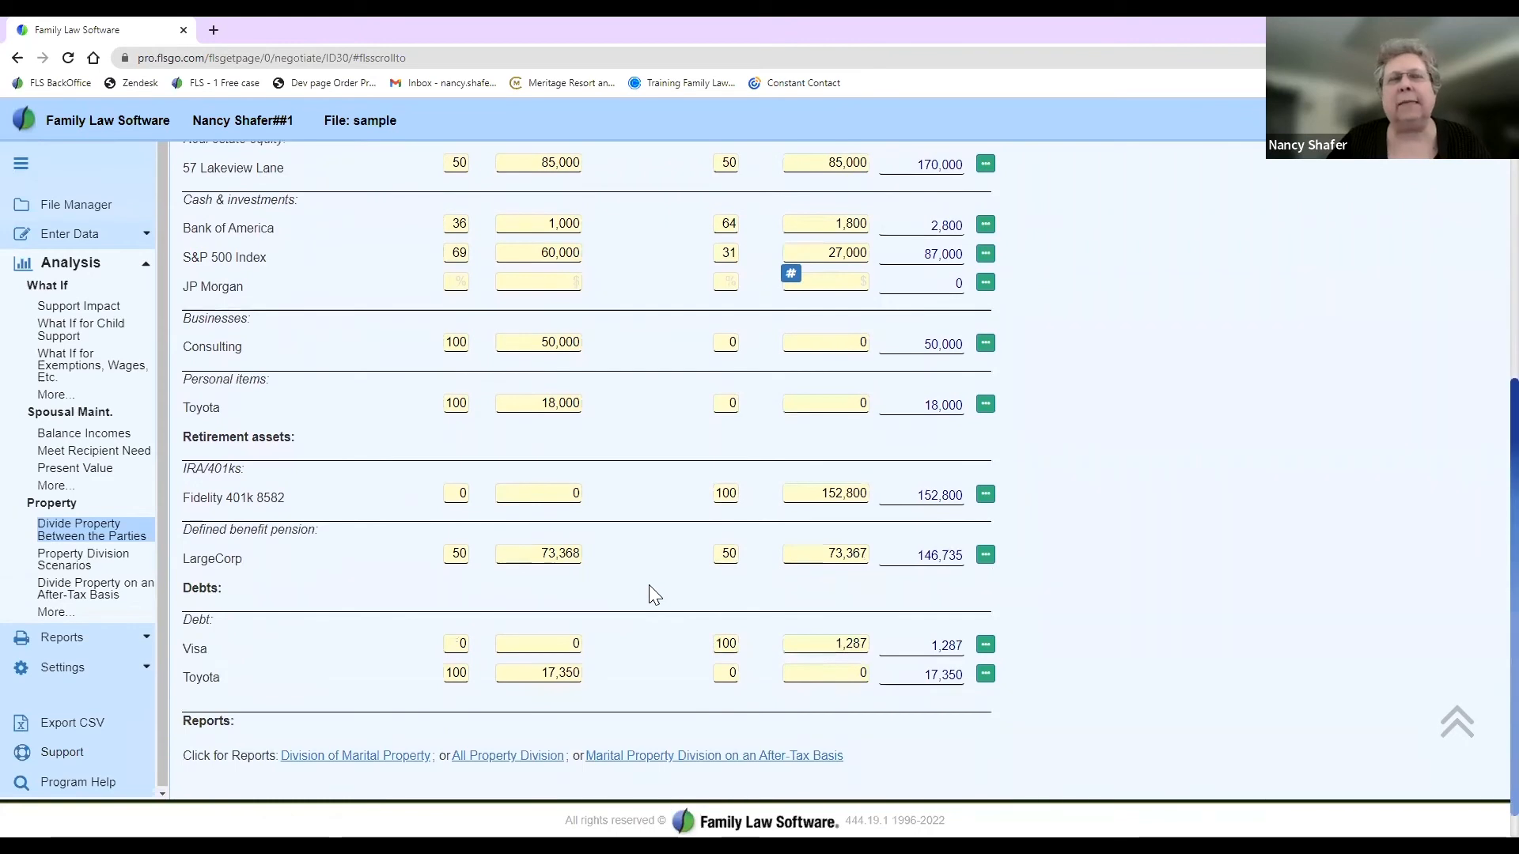
pyautogui.scroll(5, 650, 589)
pyautogui.scroll(2, 654, 595)
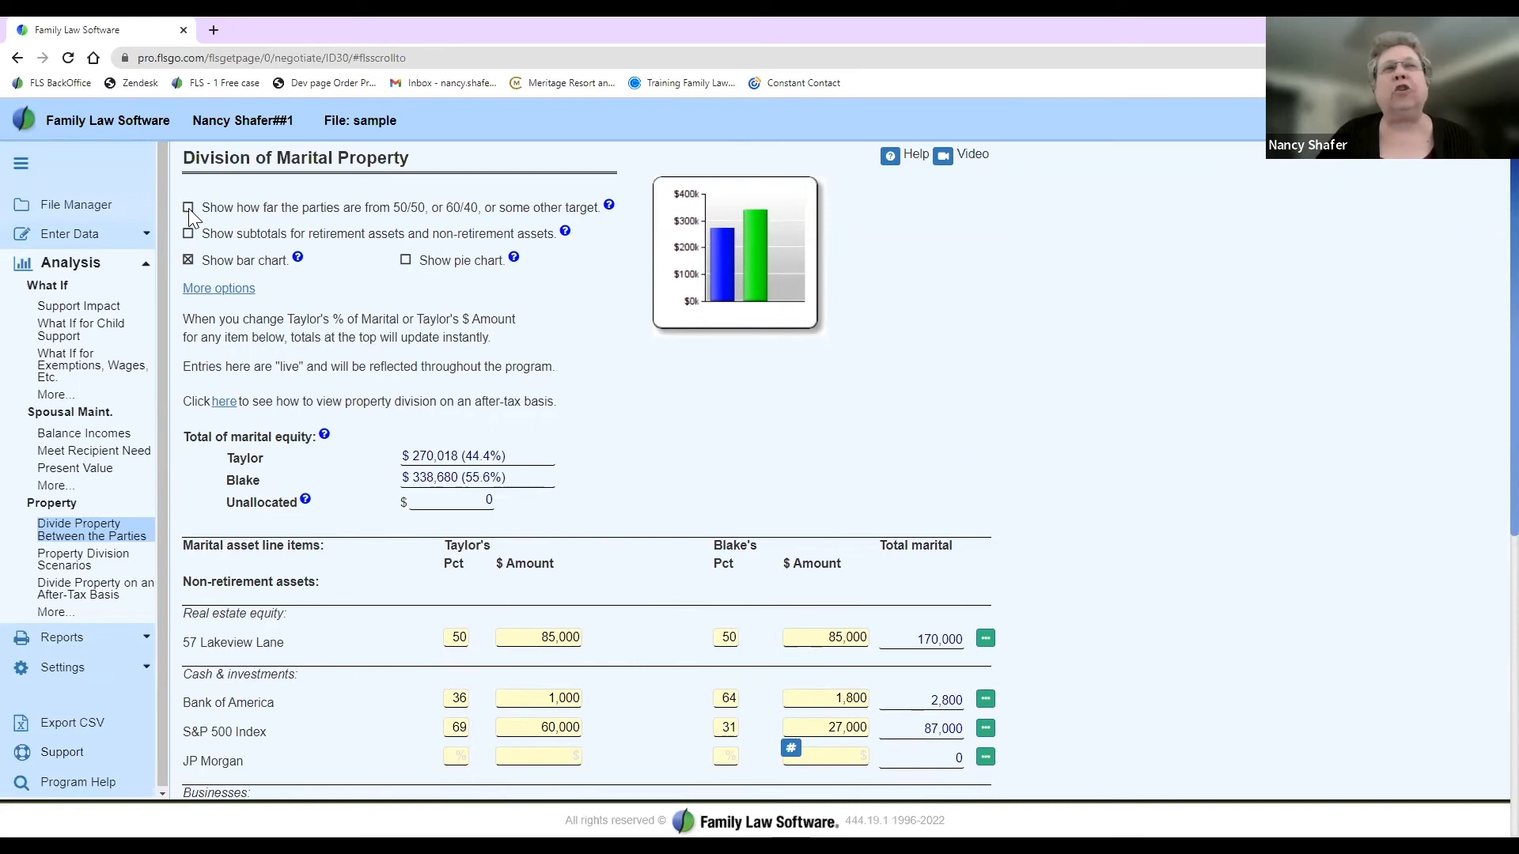
pyautogui.scroll(-5, 189, 207)
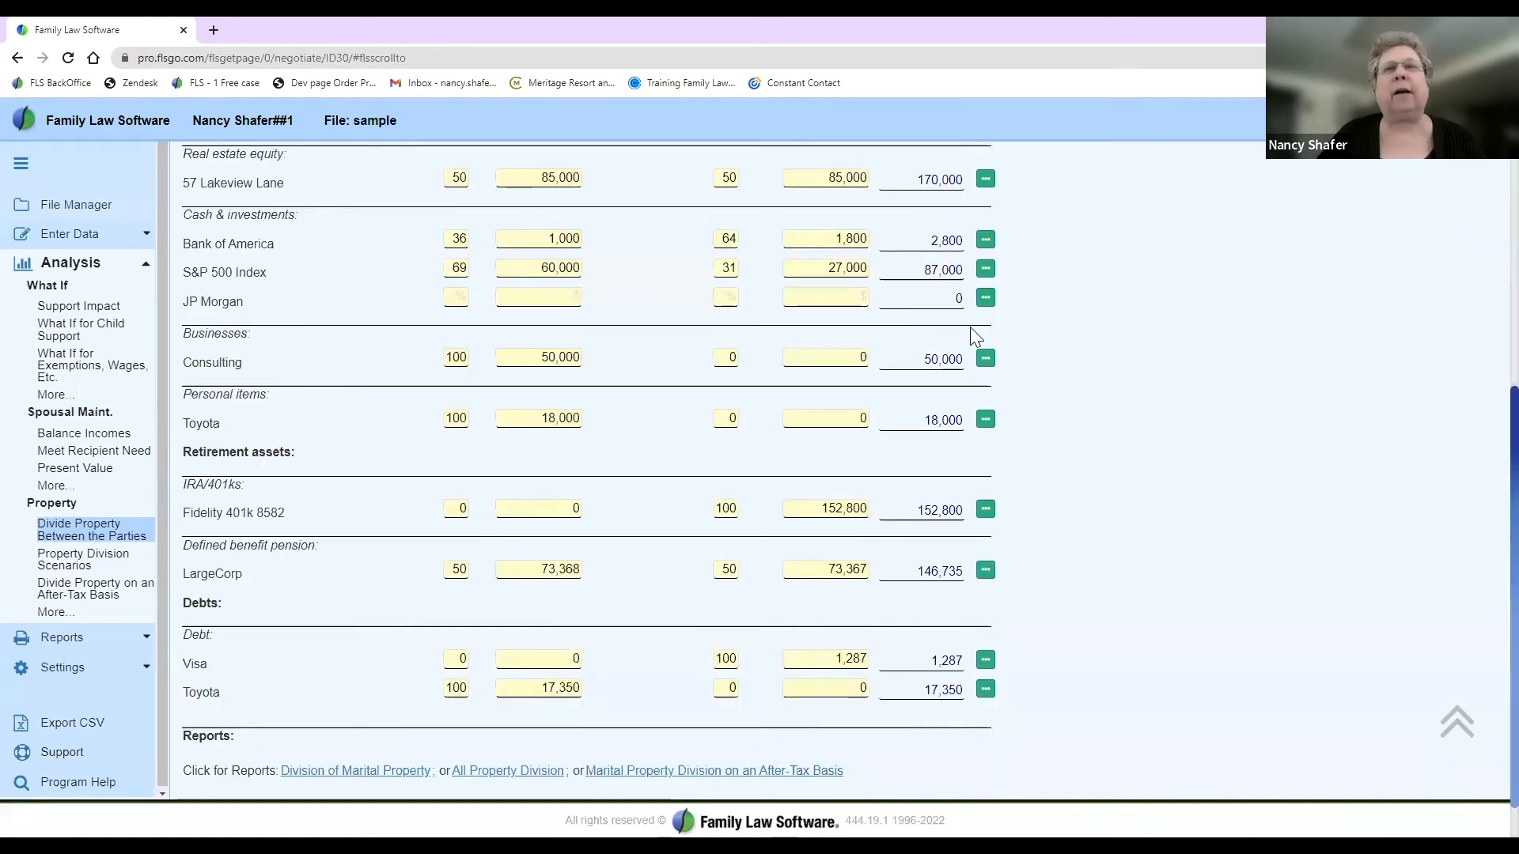
pyautogui.scroll(1, 1104, 345)
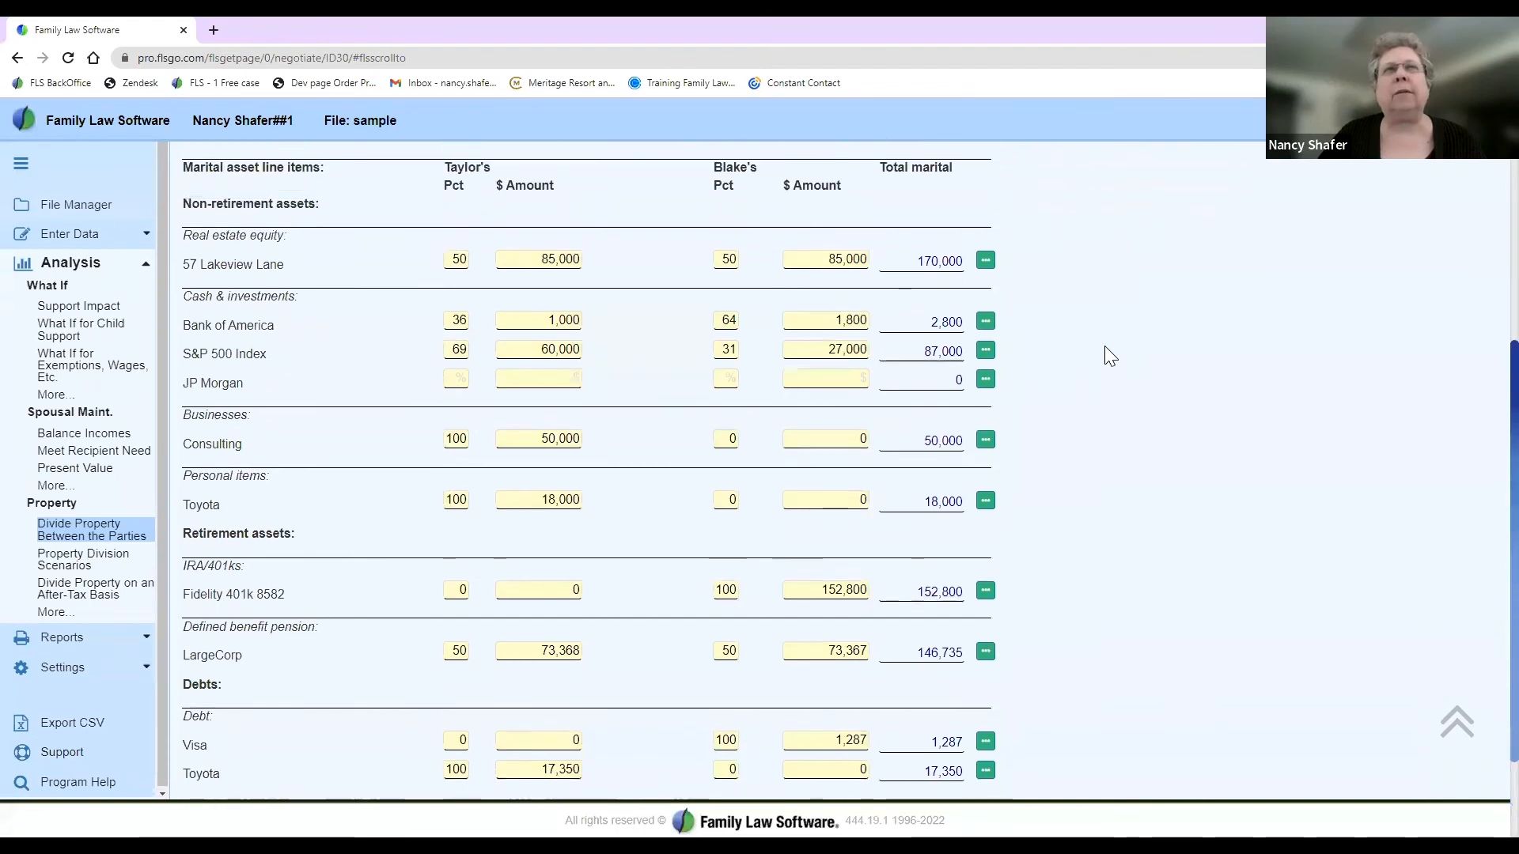
pyautogui.scroll(5, 1106, 350)
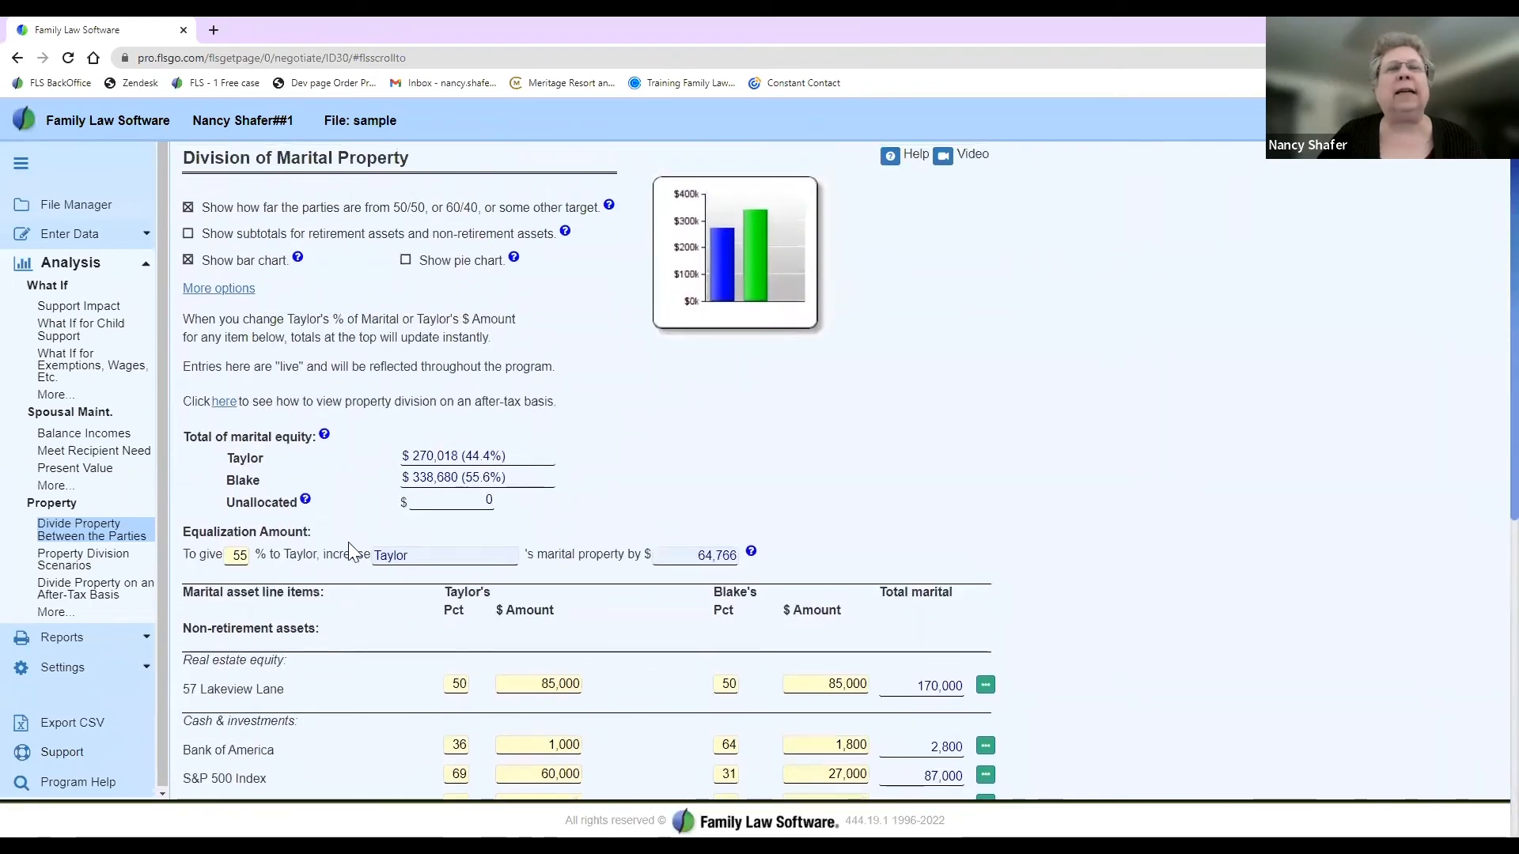
# Step: Set the equalization target to 50 percent for the petitioner and check the equalization amount
pyautogui.doubleClick(233, 558)
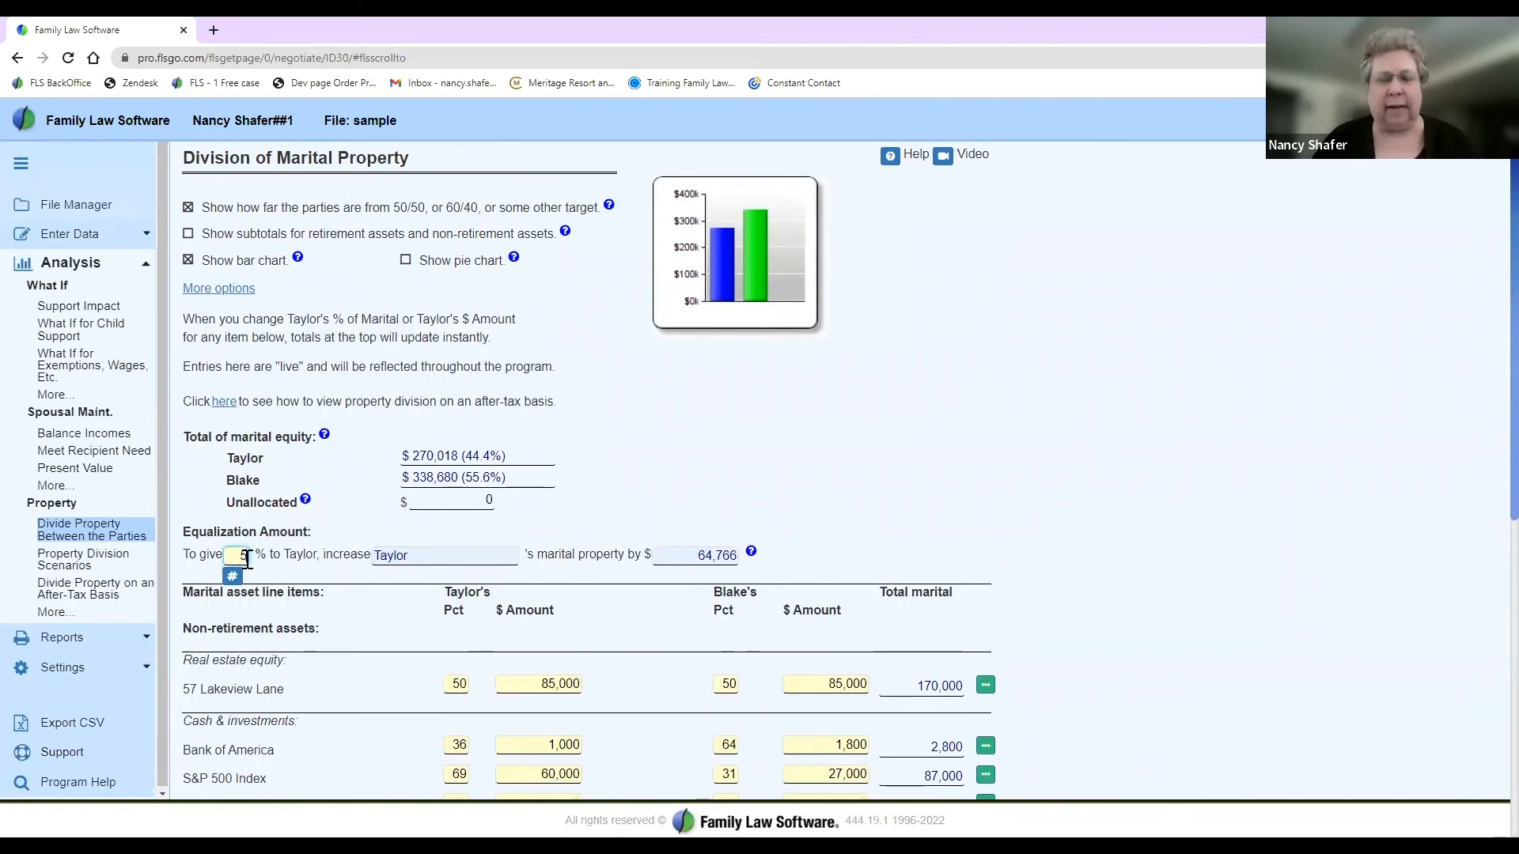
pyautogui.press('Tab')
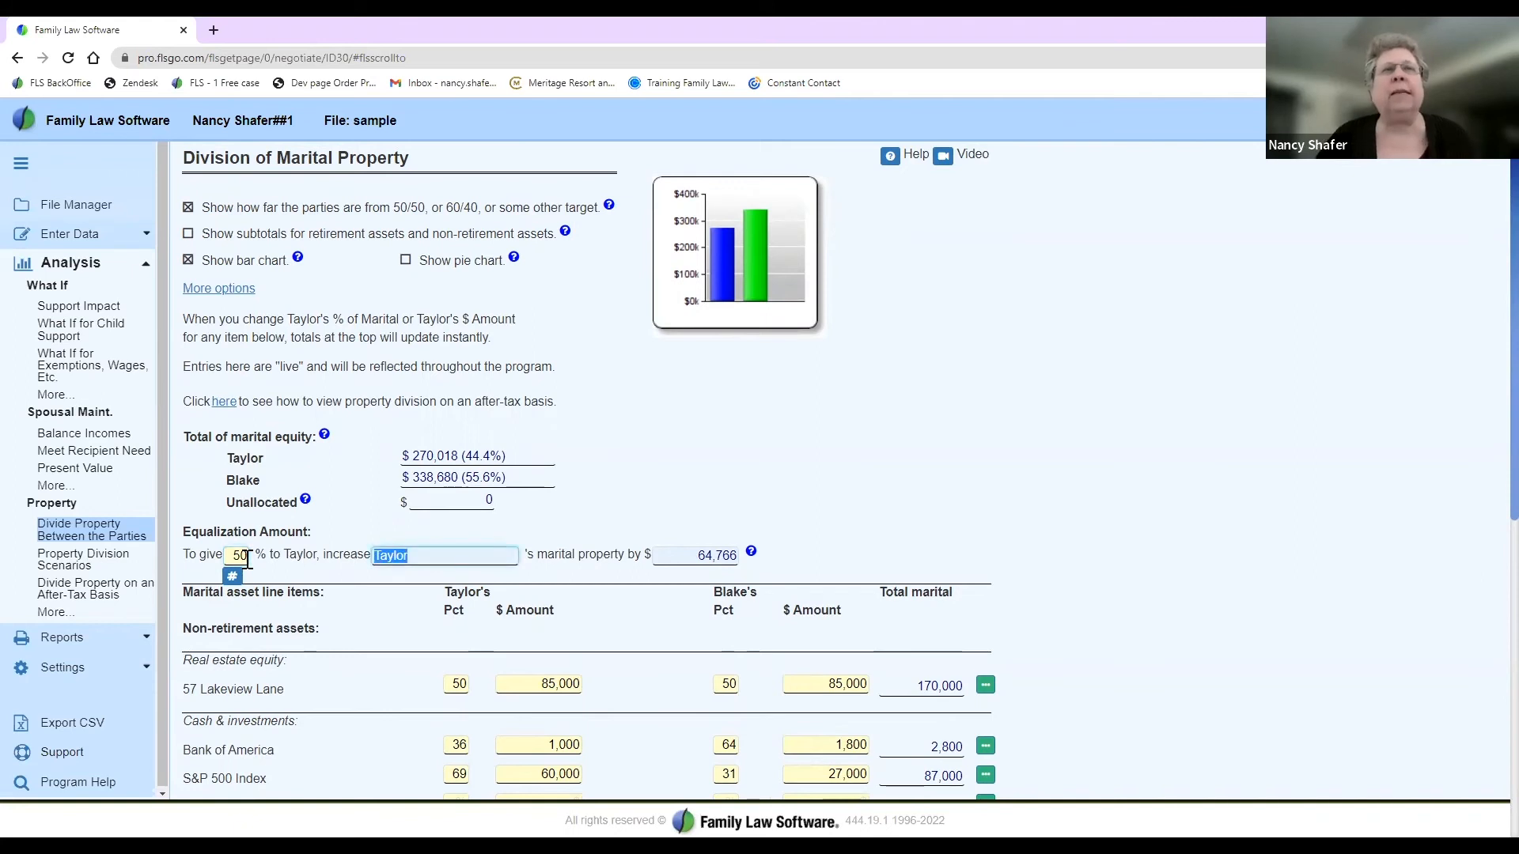
pyautogui.click(693, 556)
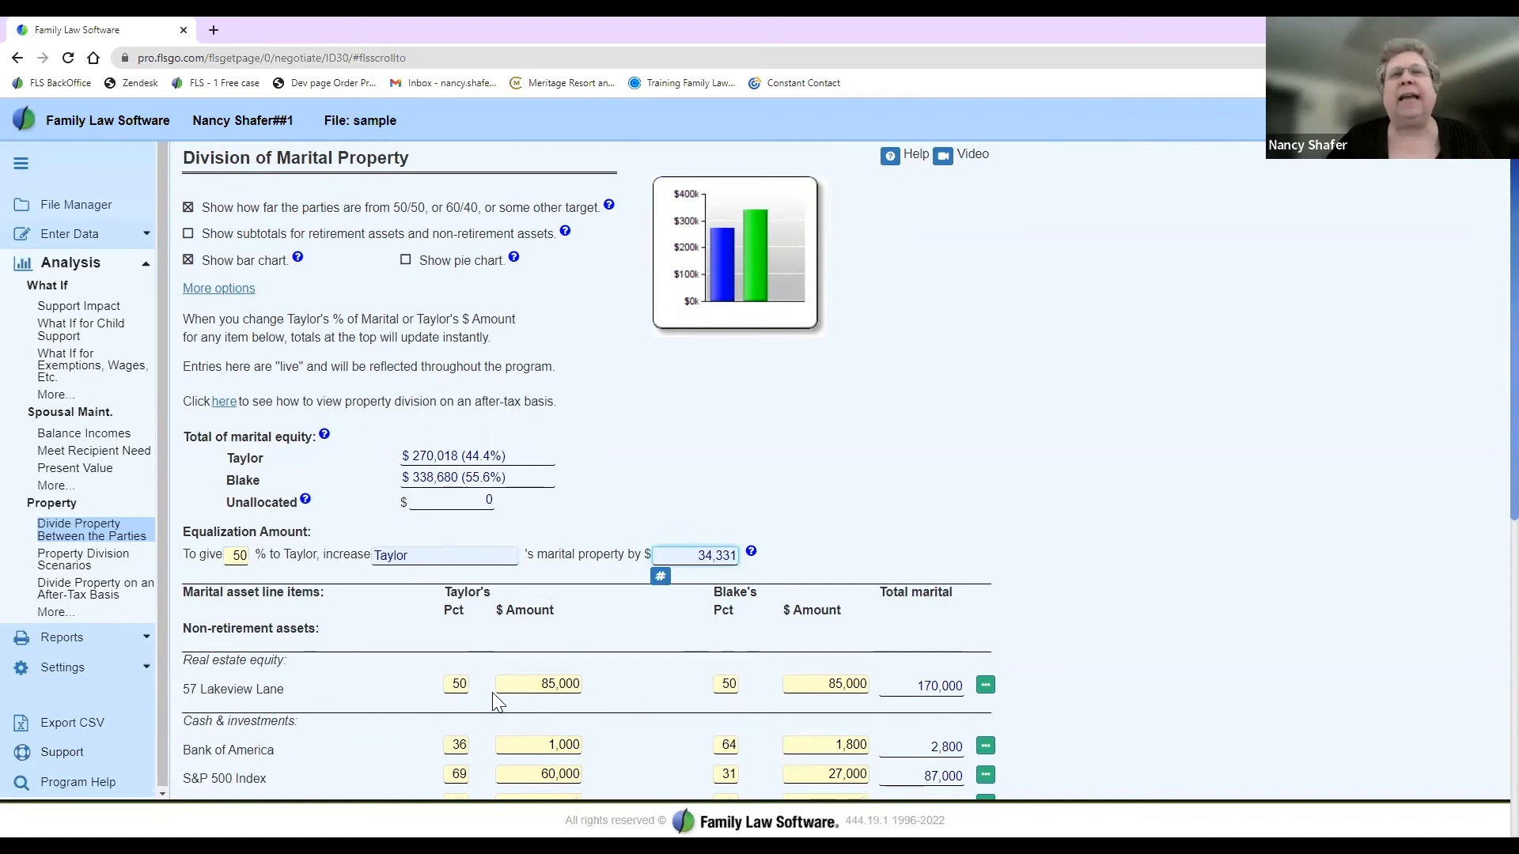
# Step: Set the petitioner's real estate equity amount to 100,000 and check the updated equalization amount
pyautogui.click(542, 687)
pyautogui.write('100,000')
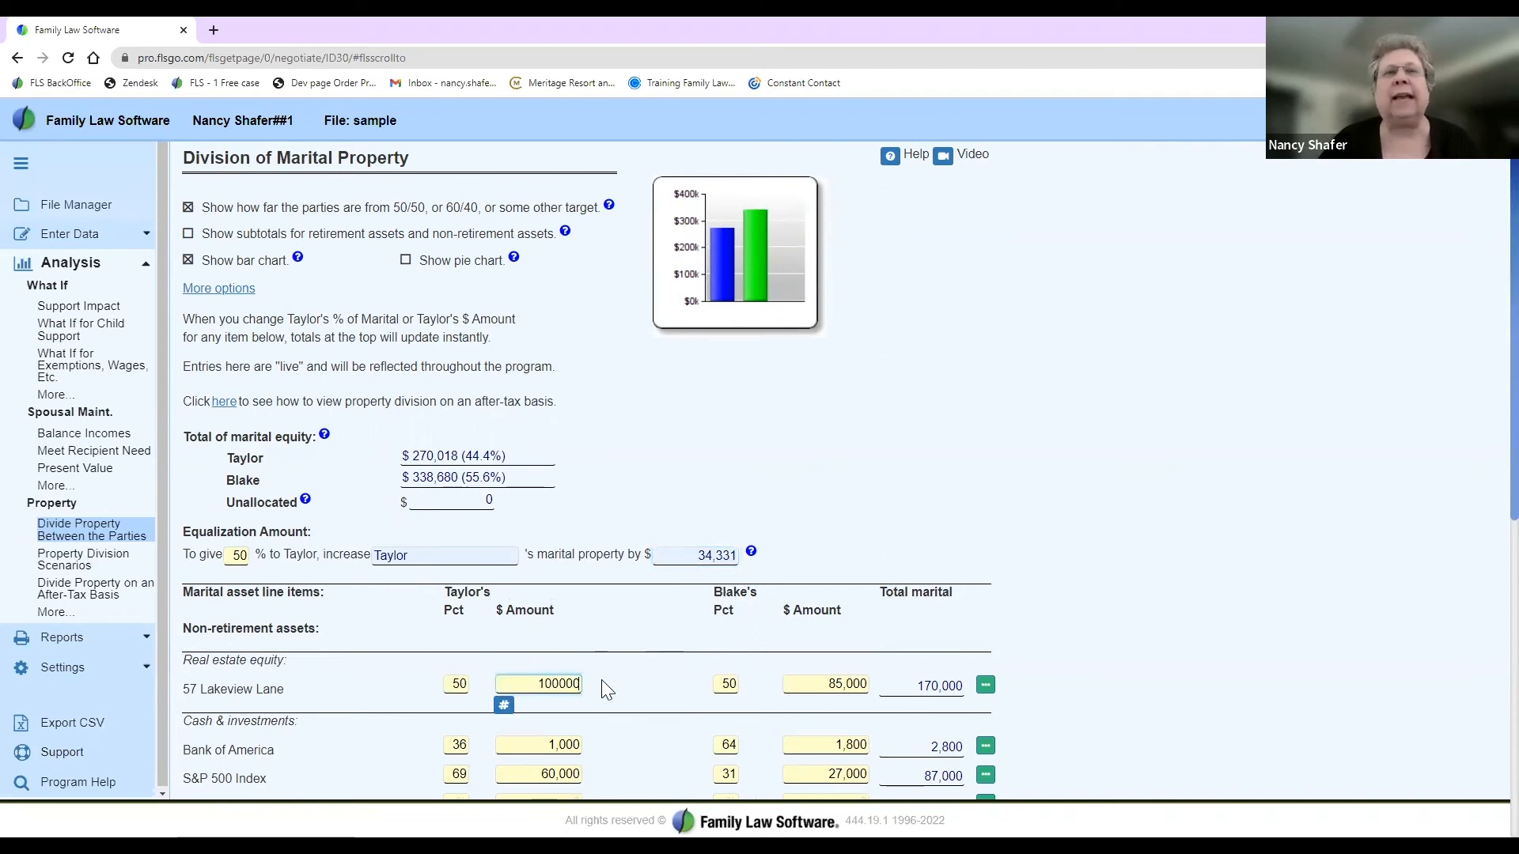
pyautogui.press('Tab')
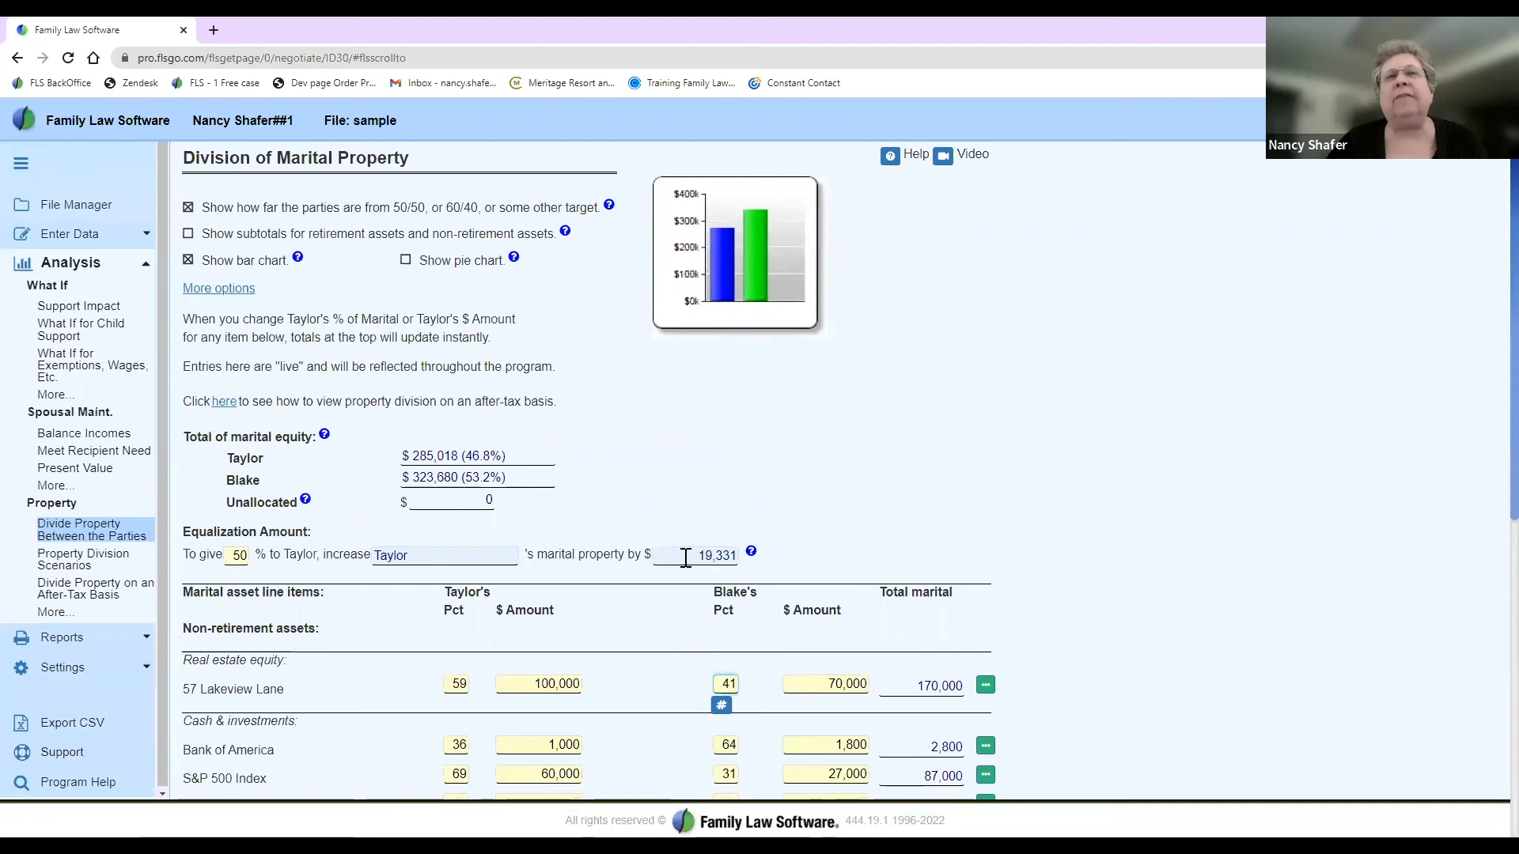
pyautogui.moveTo(685, 557); pyautogui.dragTo(742, 557)
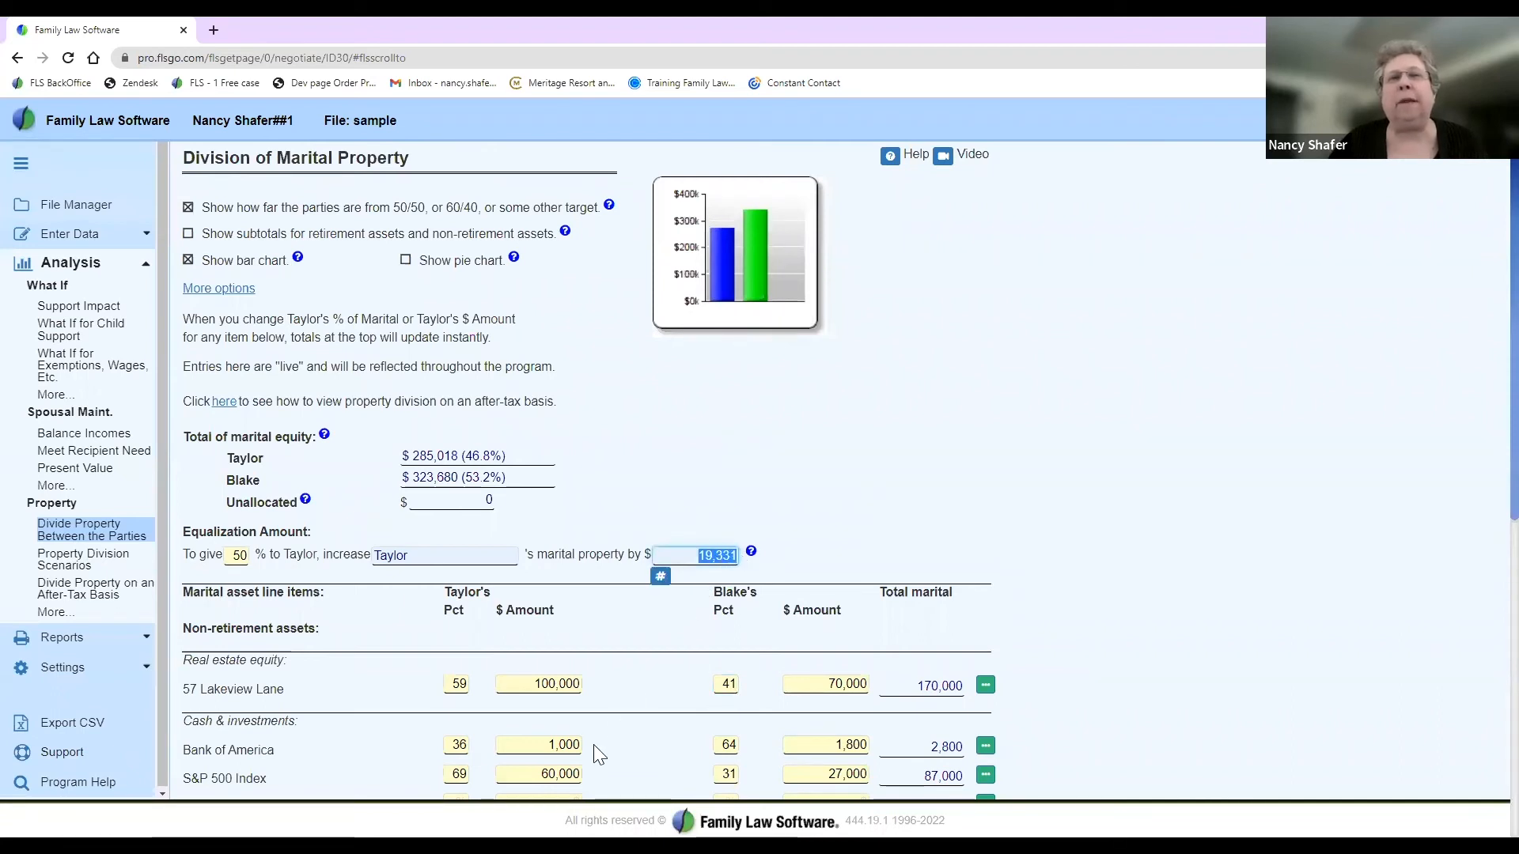
# Step: Set the petitioner's S&P 500 Index amount to 79,000
pyautogui.click(547, 773)
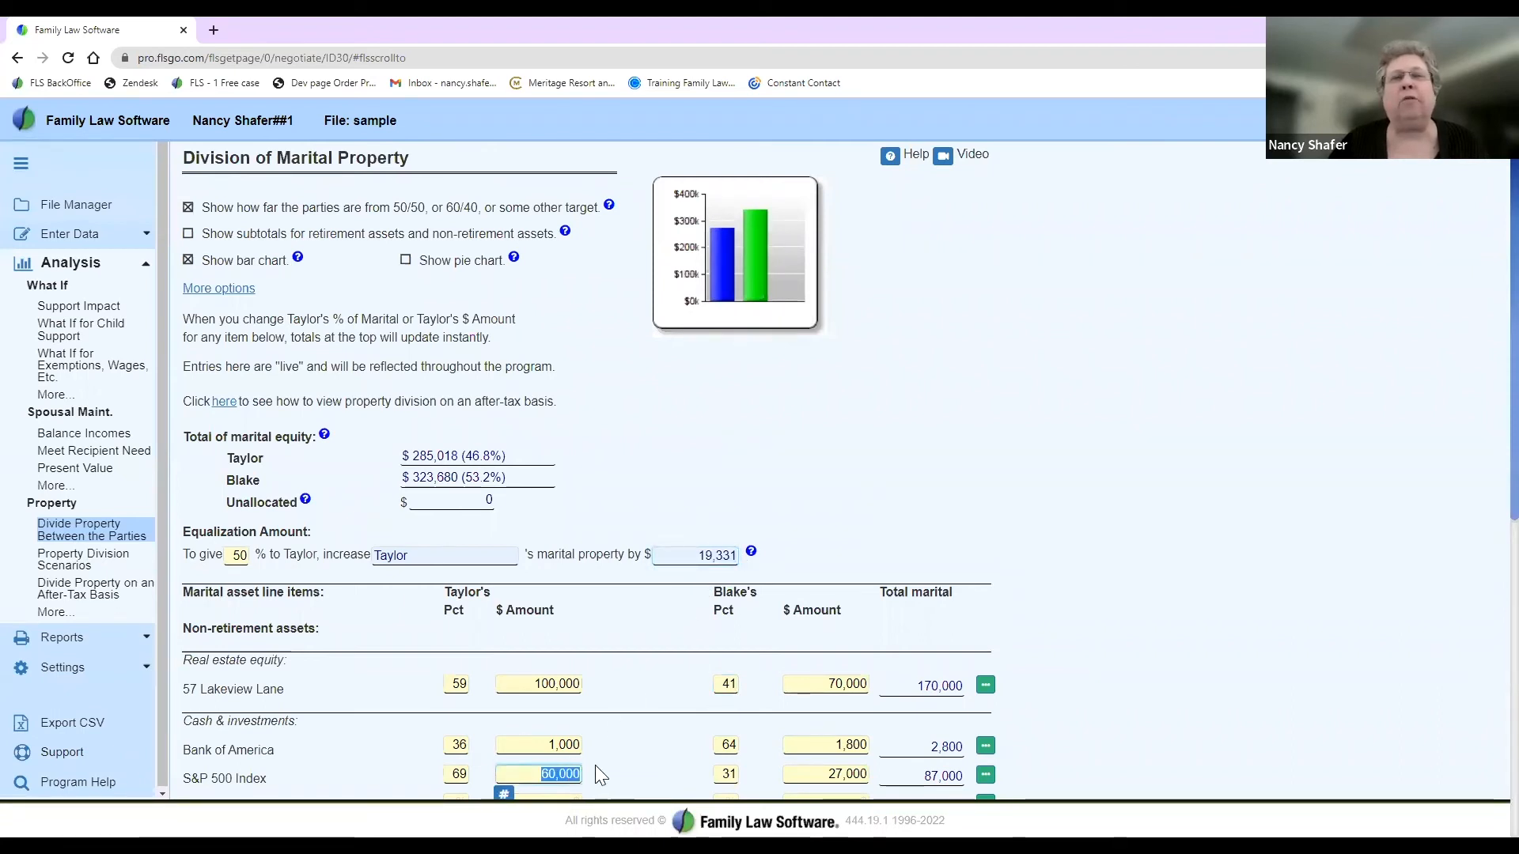
pyautogui.write('79,0')
pyautogui.write('0')
pyautogui.write('0')
pyautogui.press('Tab')
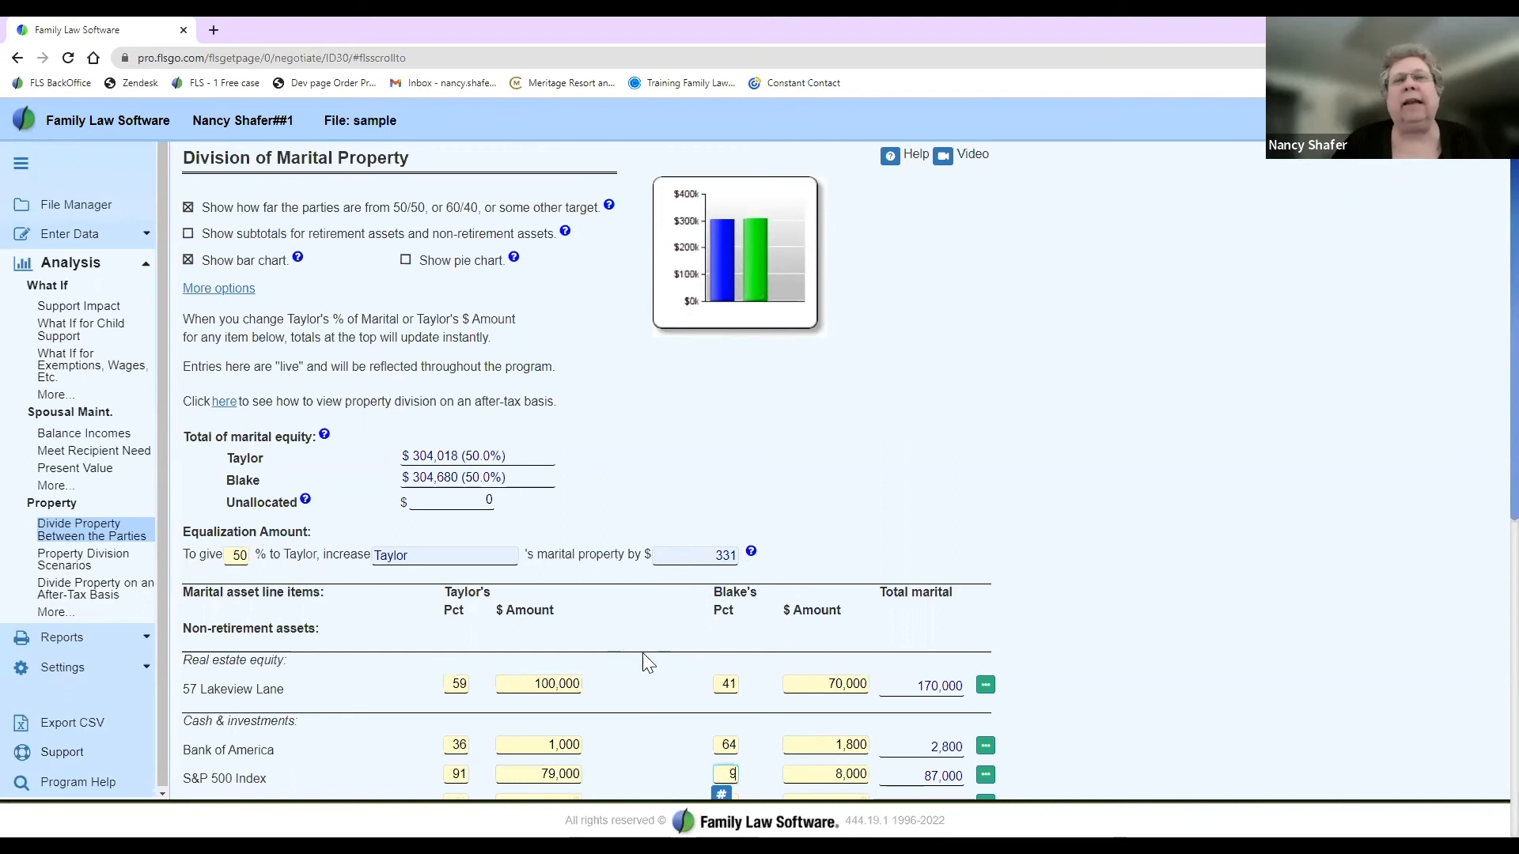
# Step: Refine the petitioner's S&P 500 Index amount to 79,331 and check the equalization amount and asset percentages
pyautogui.click(563, 773)
pyautogui.press('BackSpace')
pyautogui.press('BackSpace')
pyautogui.press('BackSpace')
pyautogui.write('331')
pyautogui.press('Tab')
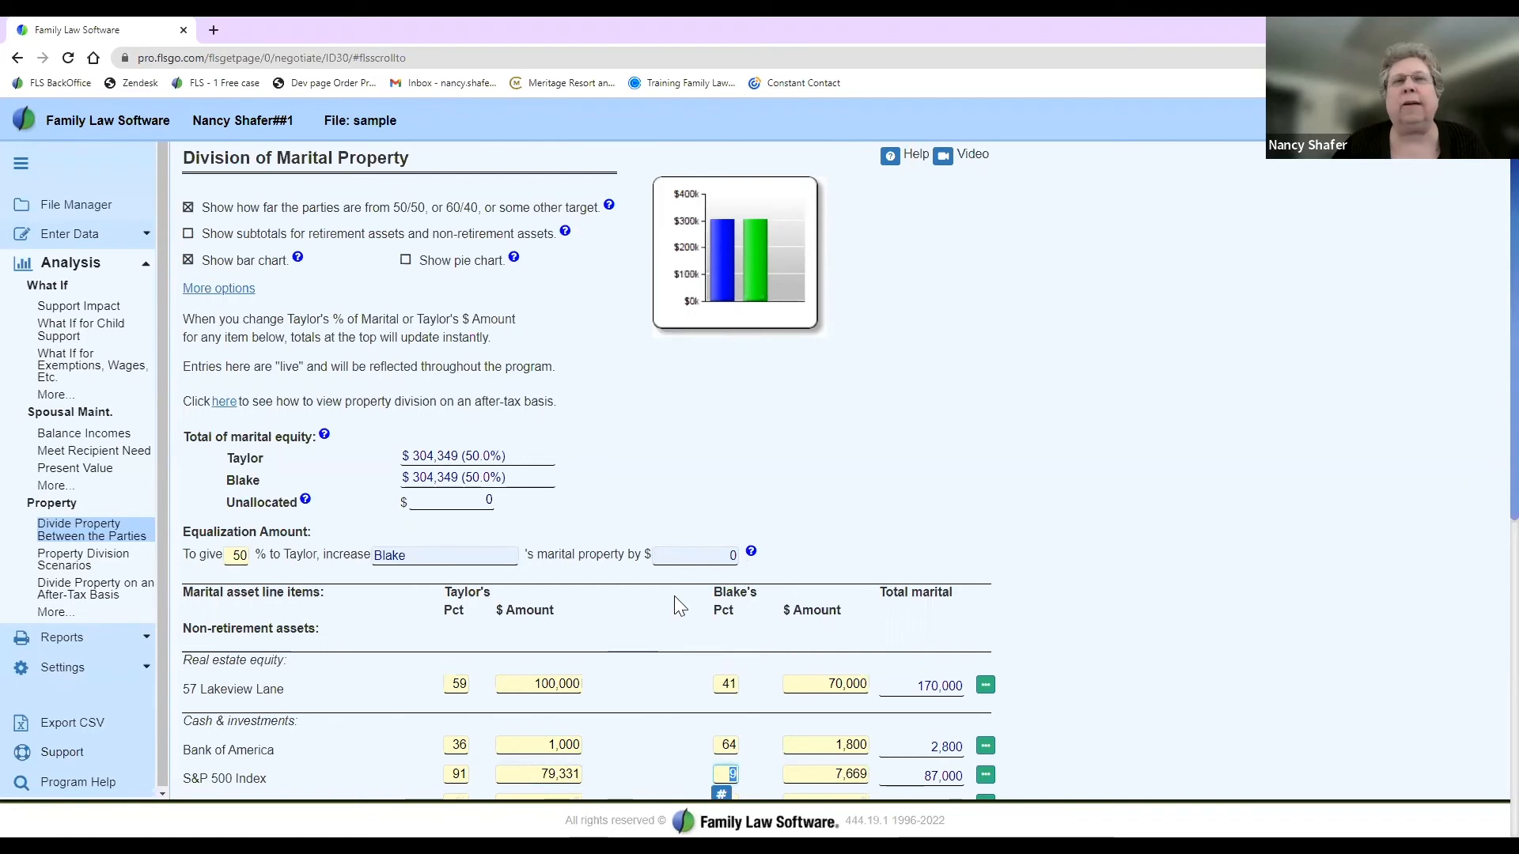
pyautogui.click(693, 558)
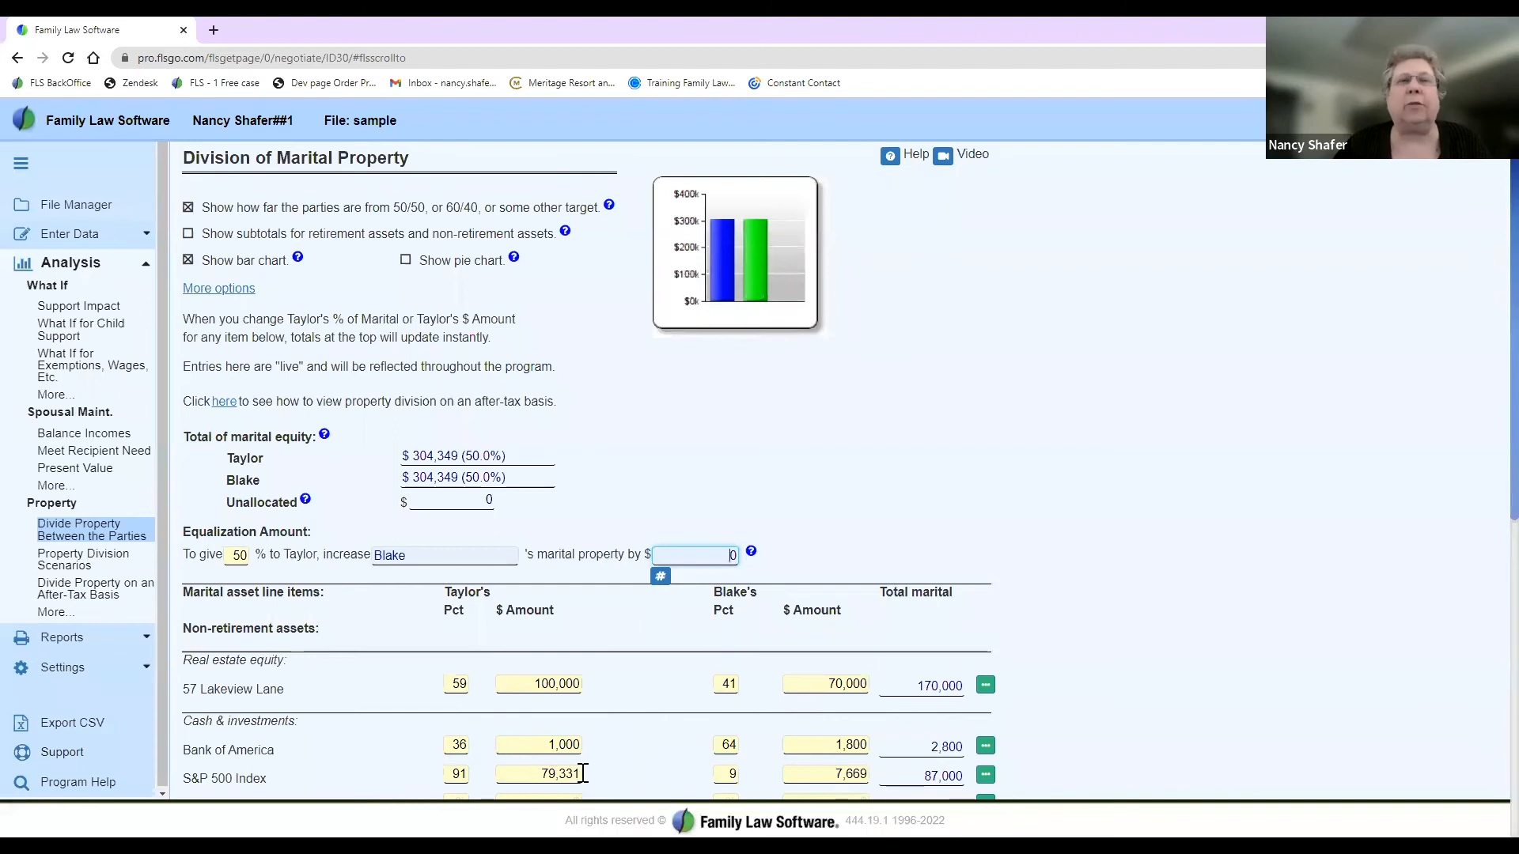
pyautogui.click(655, 771)
pyautogui.scroll(-1, 655, 772)
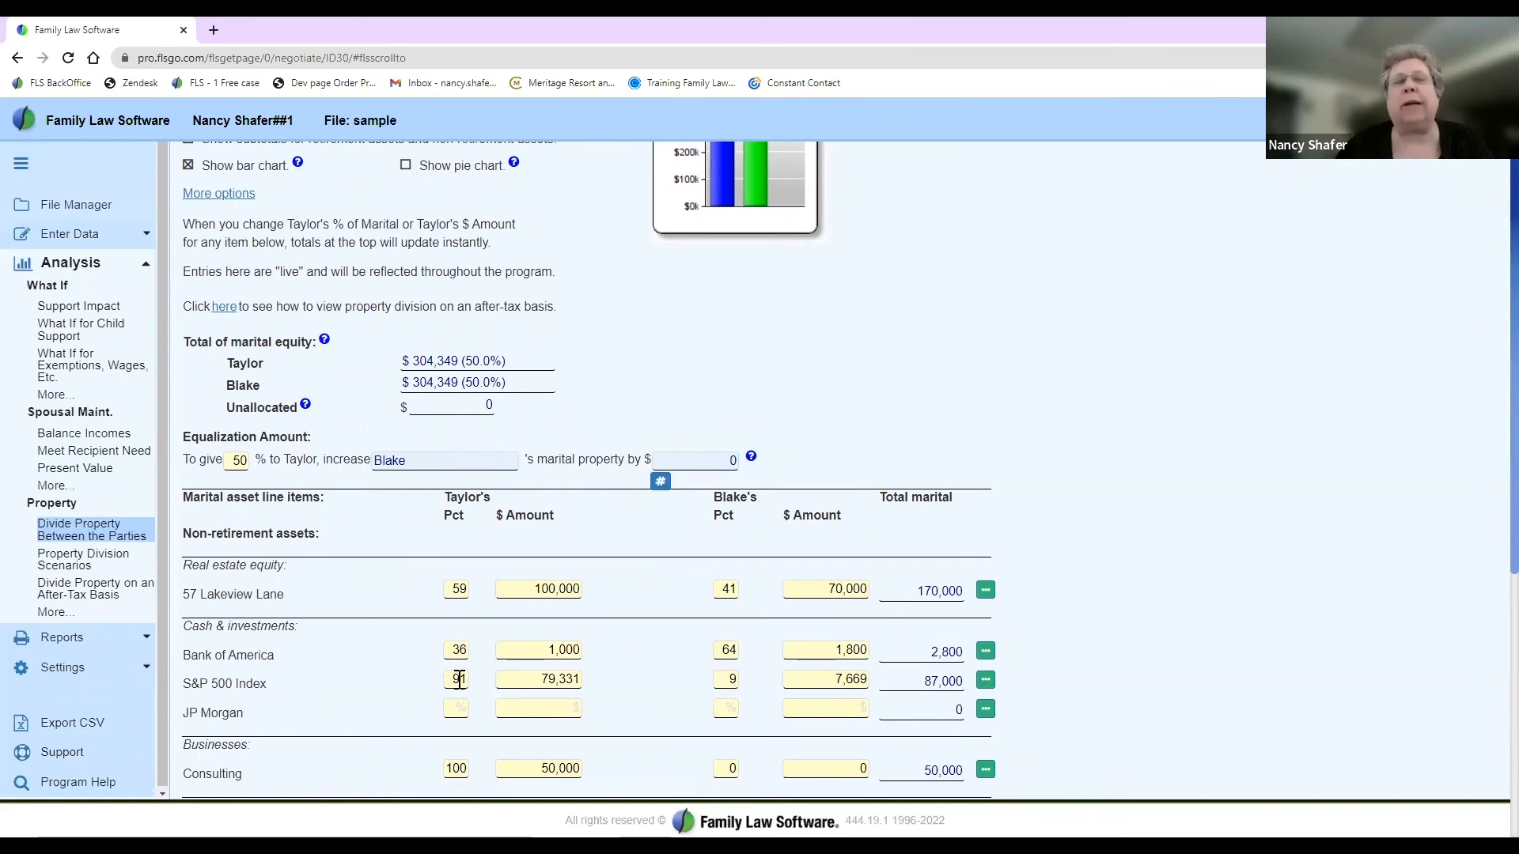
pyautogui.scroll(1, 459, 681)
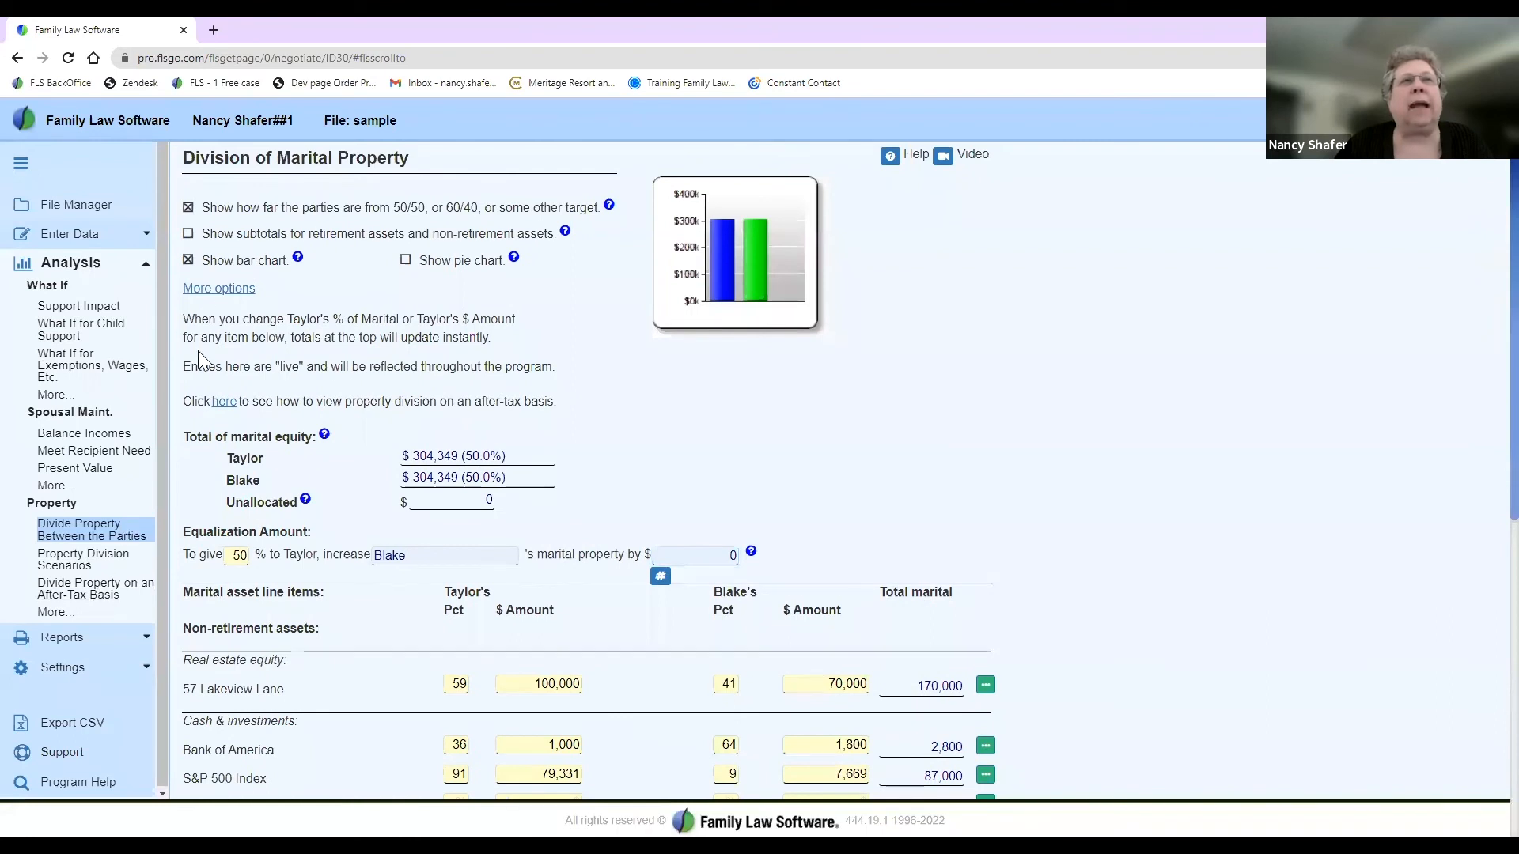
# Step: Turn off the 50/50 or 60/40 target display and show subtotals for retirement and non-retirement assets
pyautogui.click(186, 210)
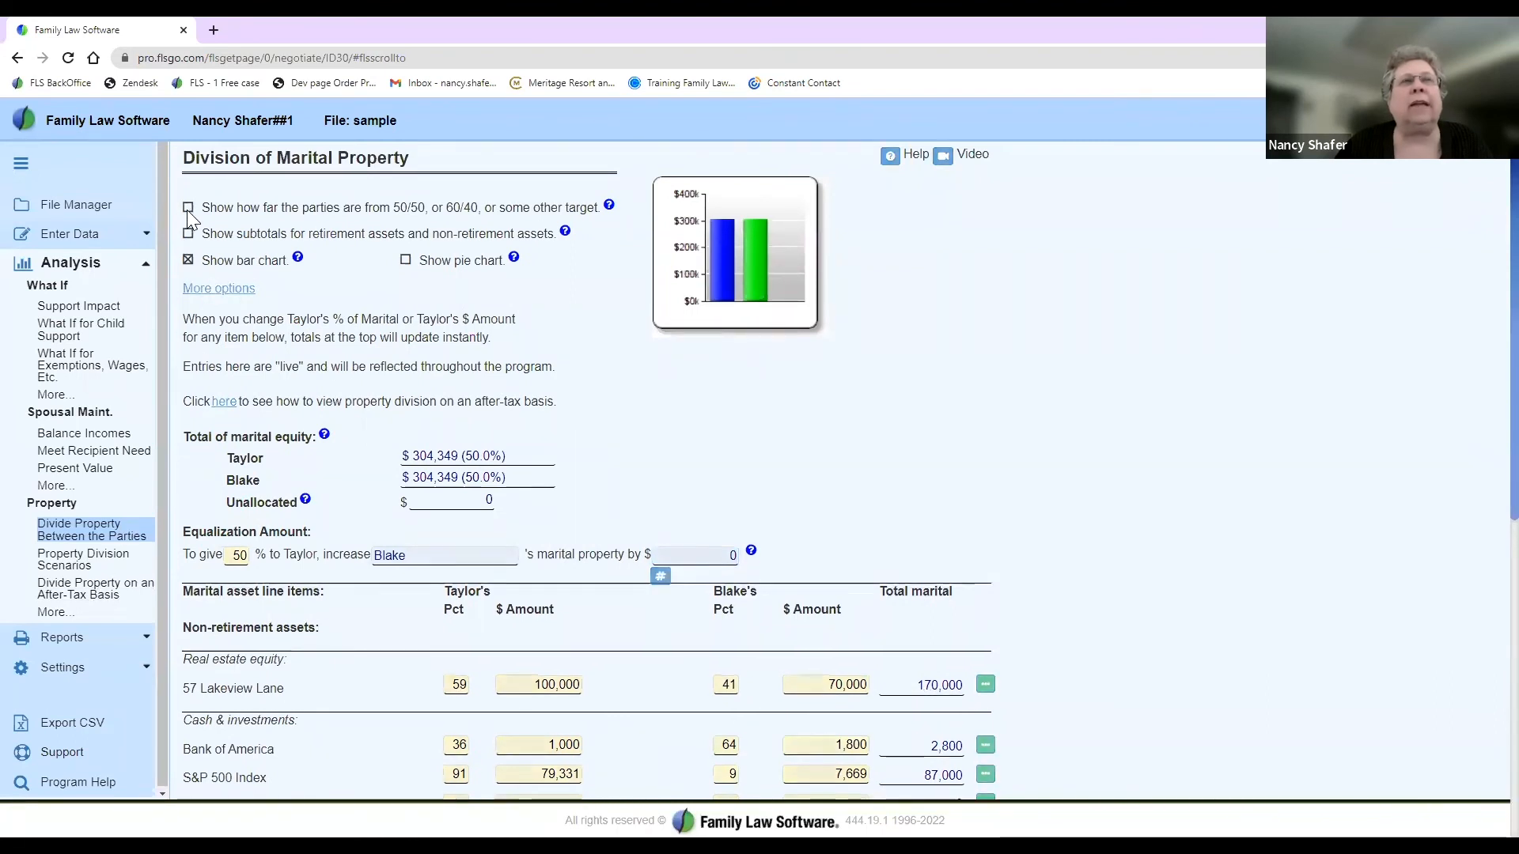
pyautogui.click(186, 231)
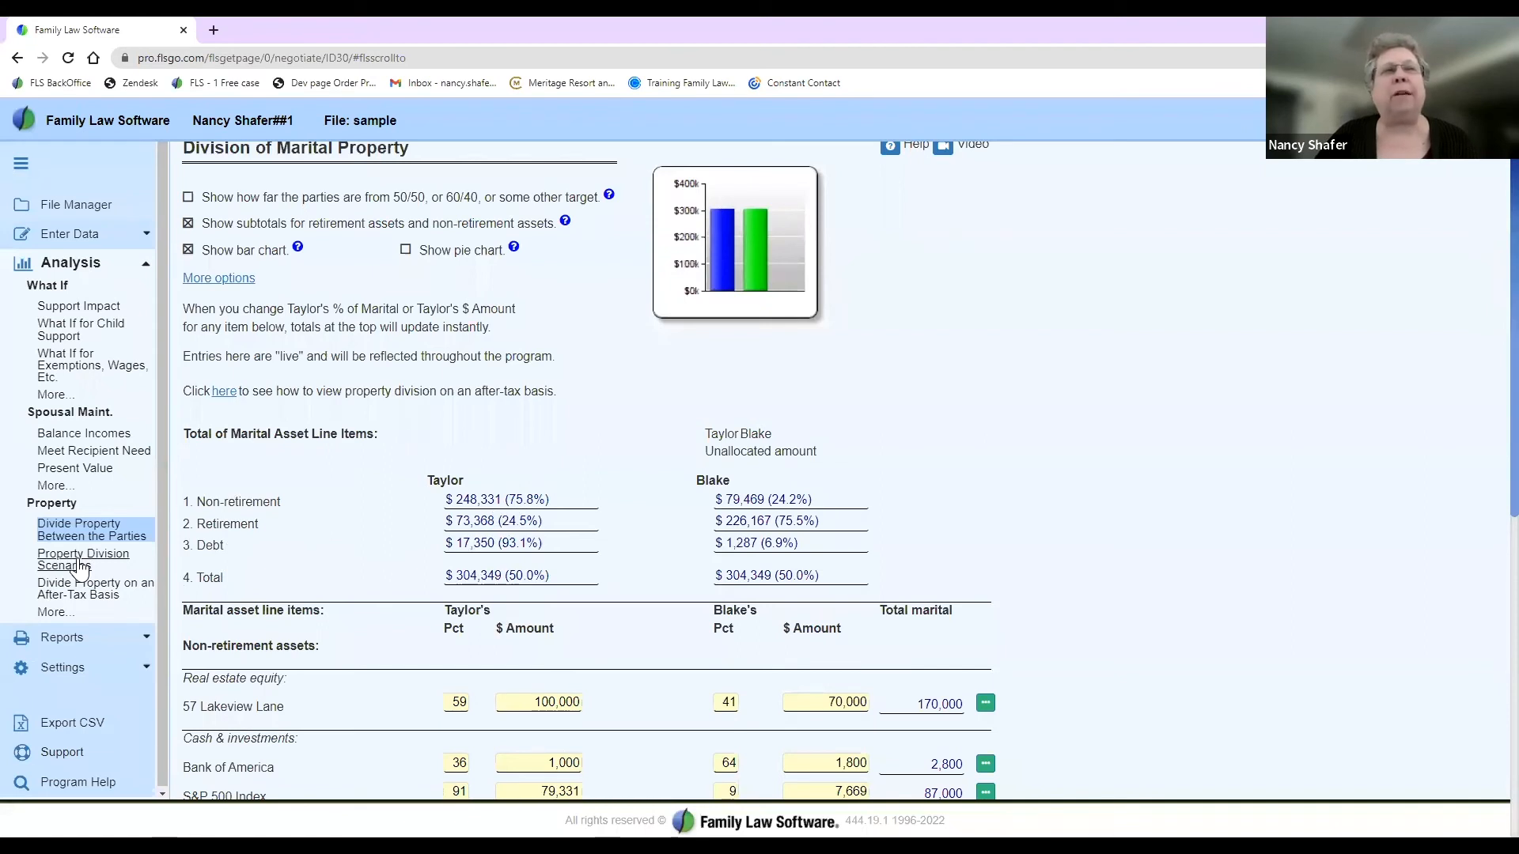
pyautogui.moveTo(78, 558); pyautogui.dragTo(287, 542)
pyautogui.click(336, 533)
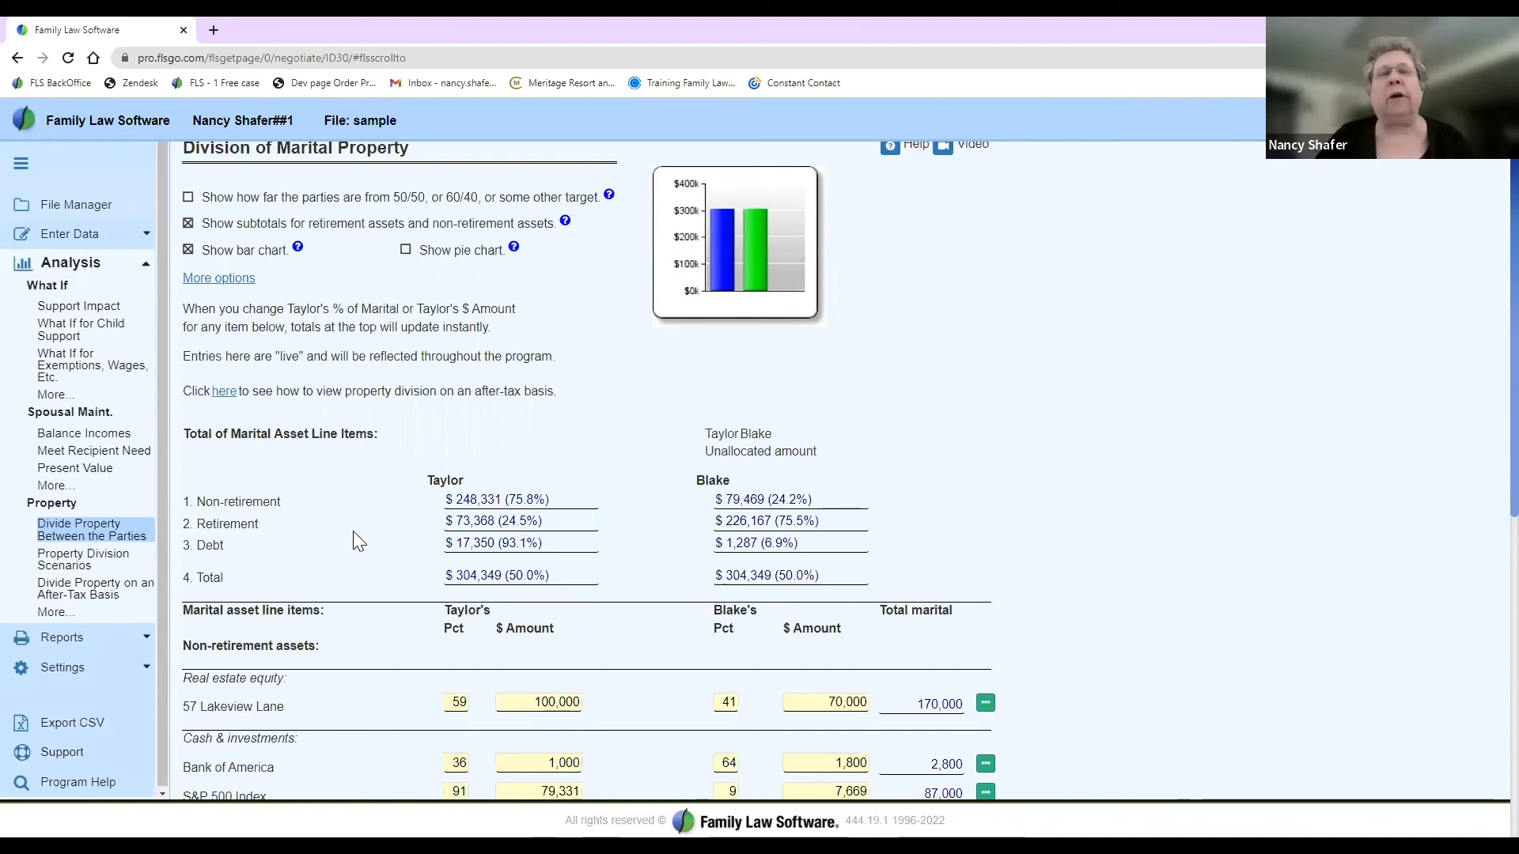
# Step: Open the property division scenarios and compare the Actual column with Scenario #1 and Scenario #2 across the asset categories
pyautogui.click(79, 563)
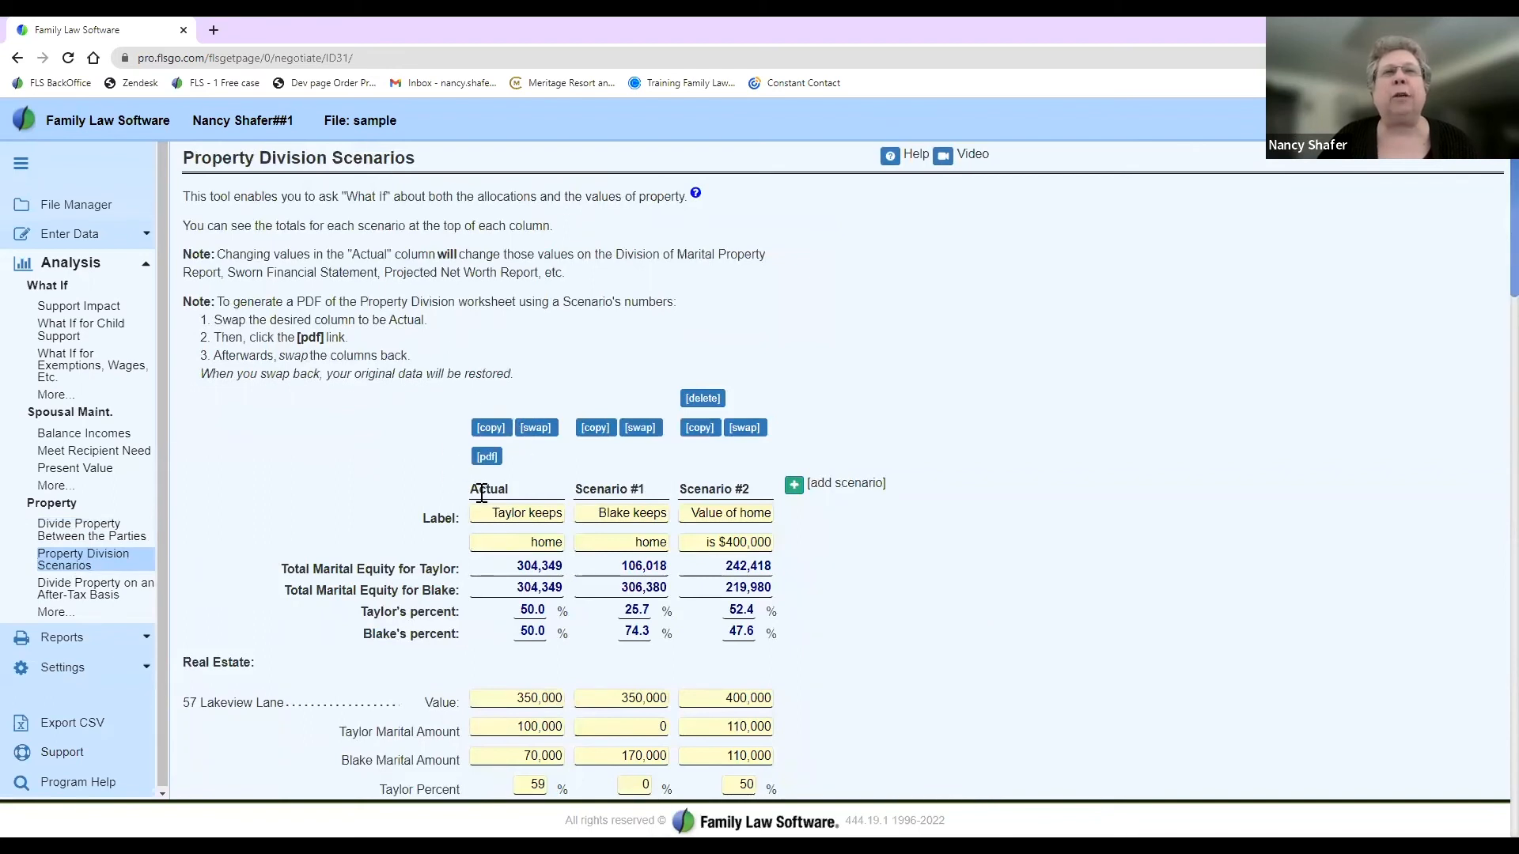
pyautogui.moveTo(473, 487); pyautogui.dragTo(519, 487)
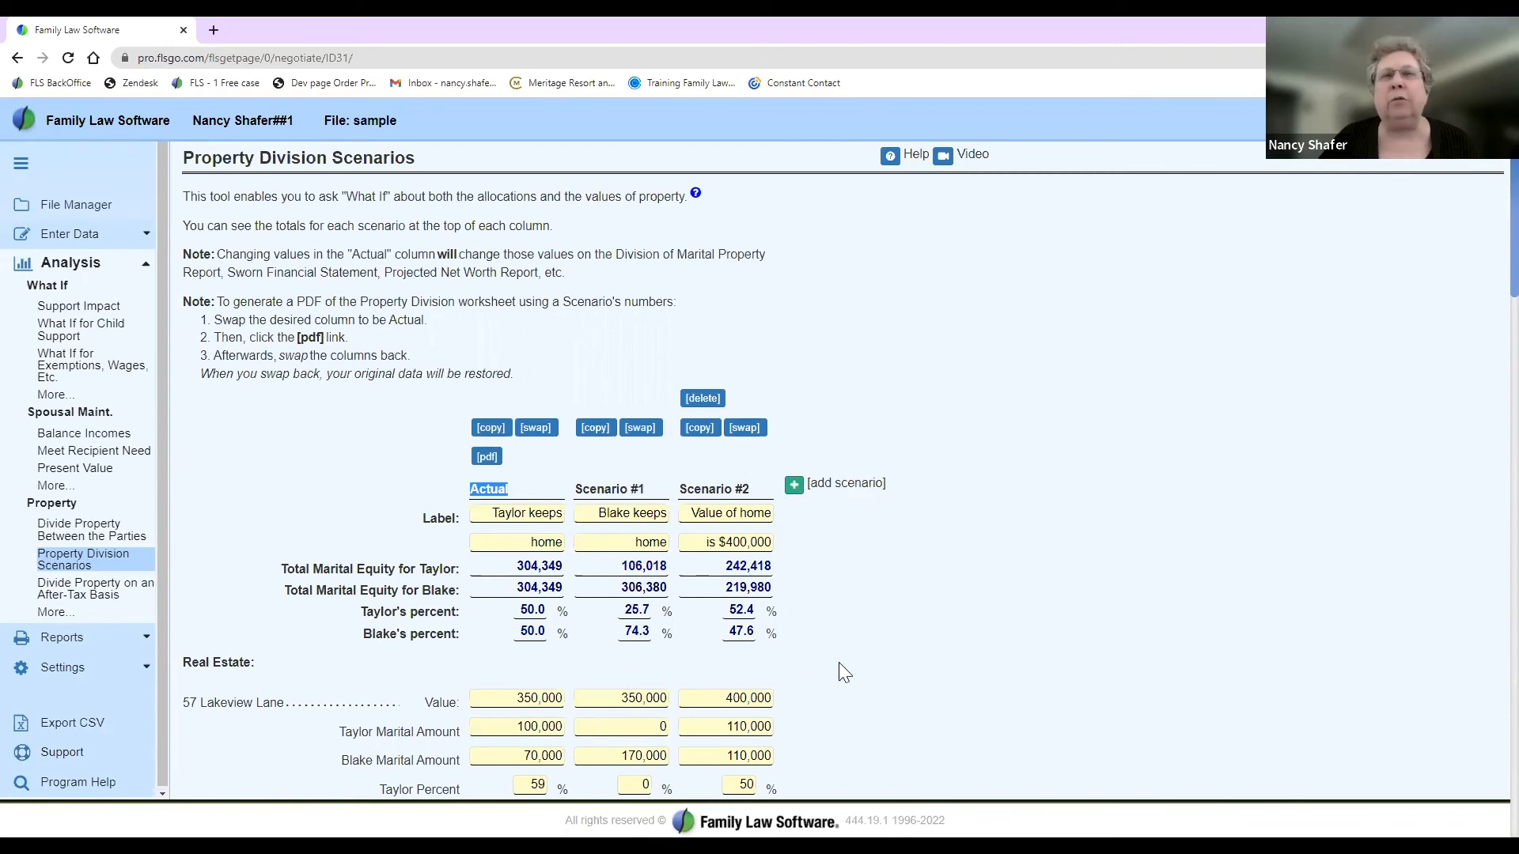
pyautogui.scroll(-10, 842, 664)
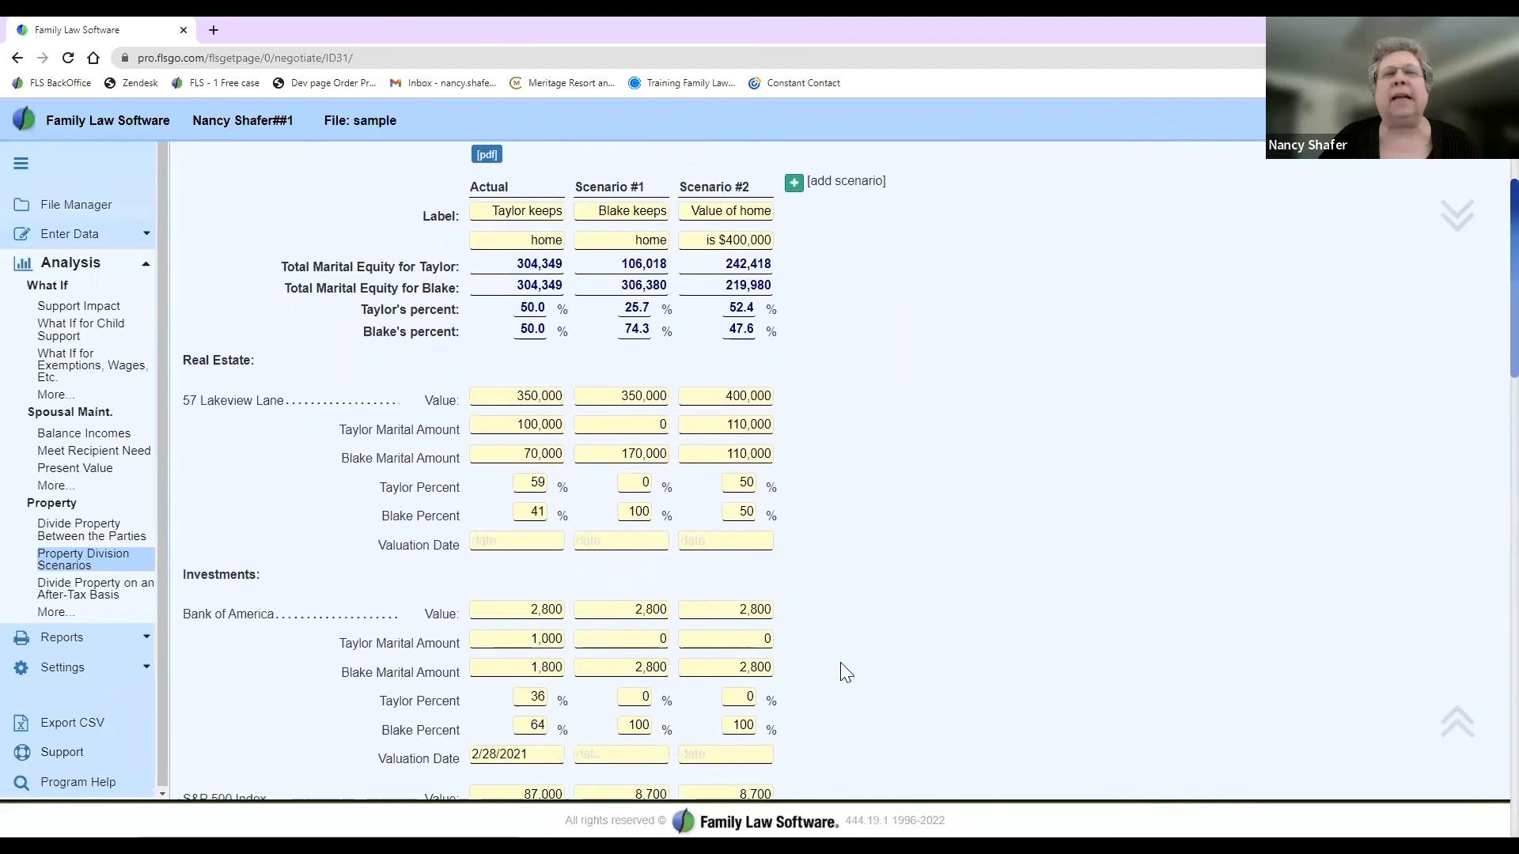
pyautogui.scroll(-4, 842, 664)
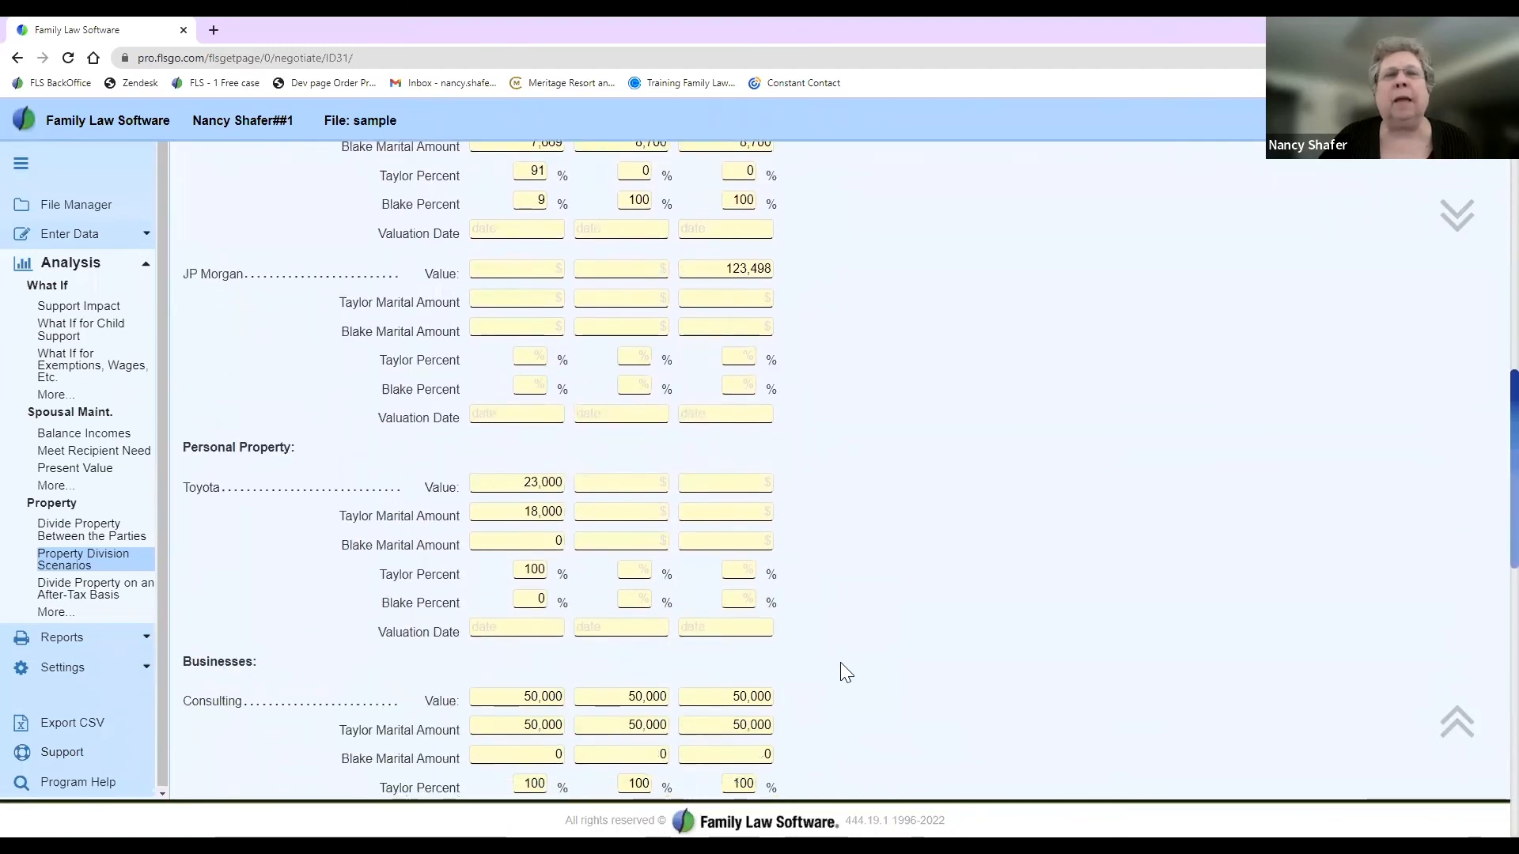
pyautogui.scroll(-3, 842, 664)
pyautogui.scroll(15, 841, 663)
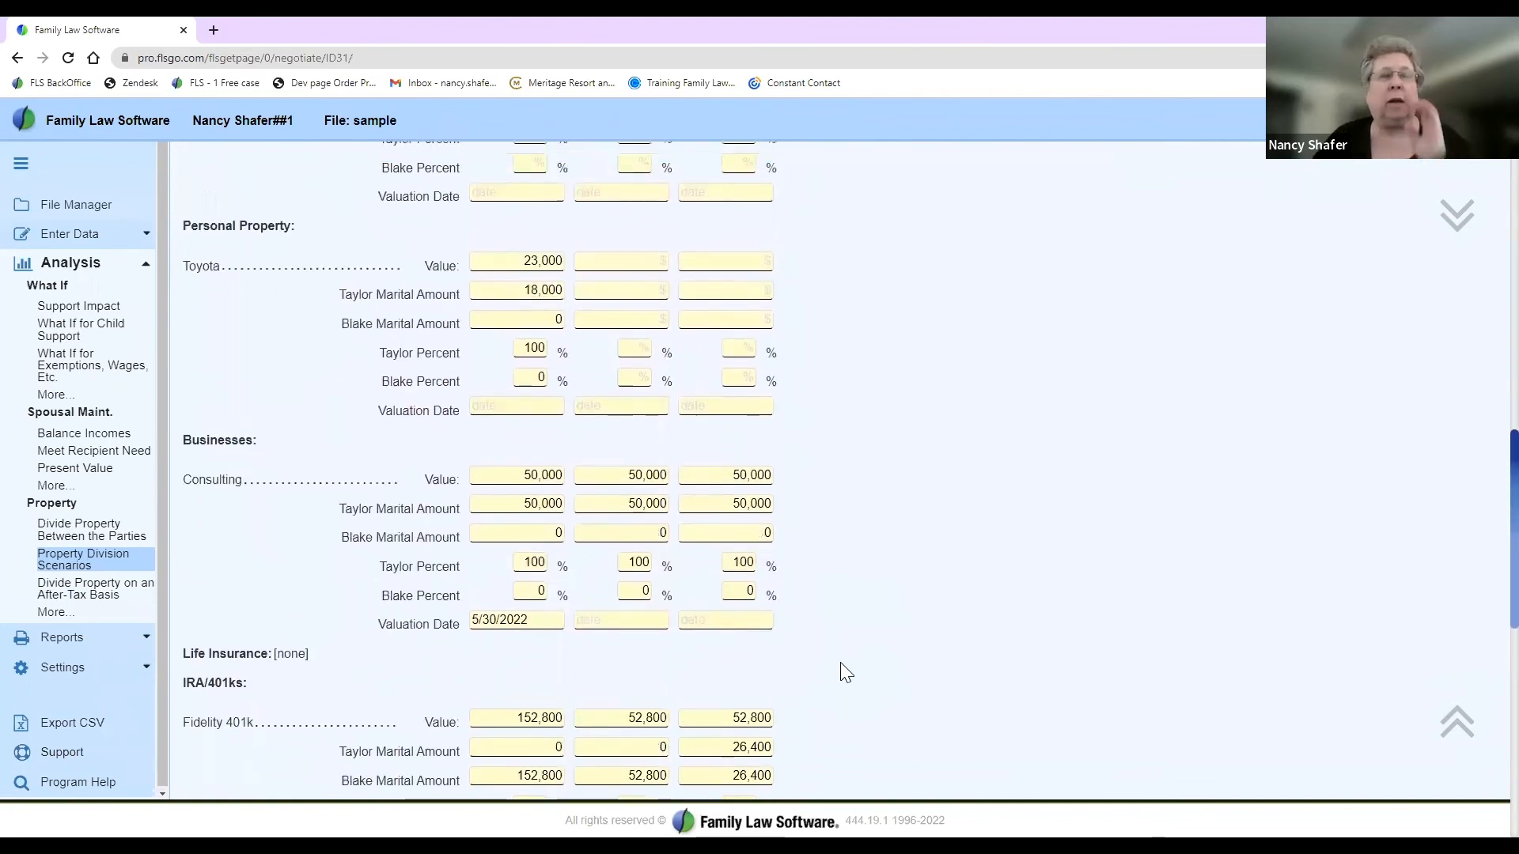
pyautogui.scroll(2, 841, 664)
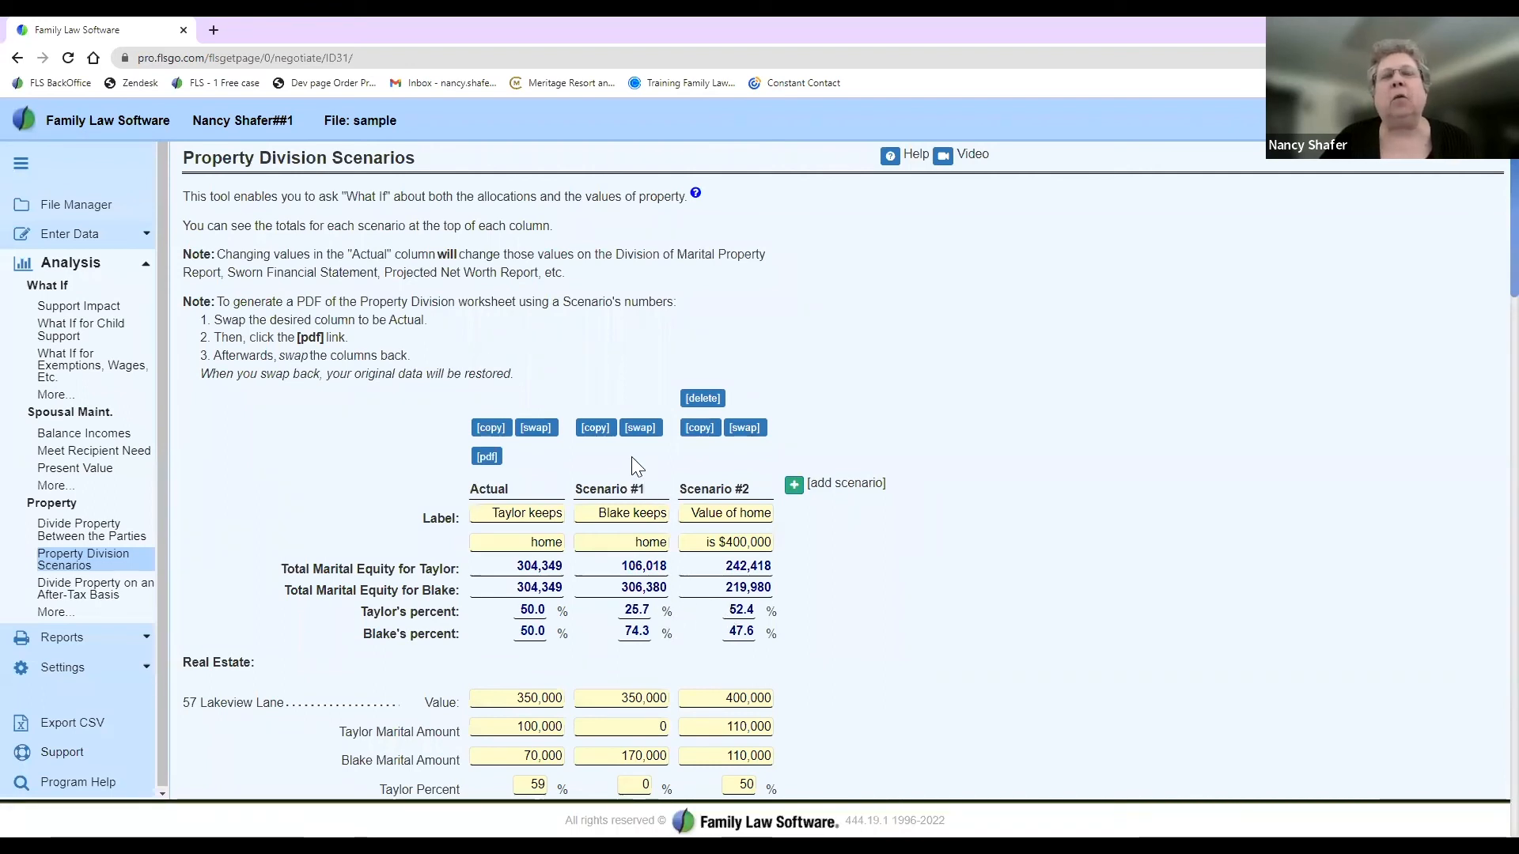
pyautogui.moveTo(597, 510); pyautogui.dragTo(669, 543)
pyautogui.click(483, 494)
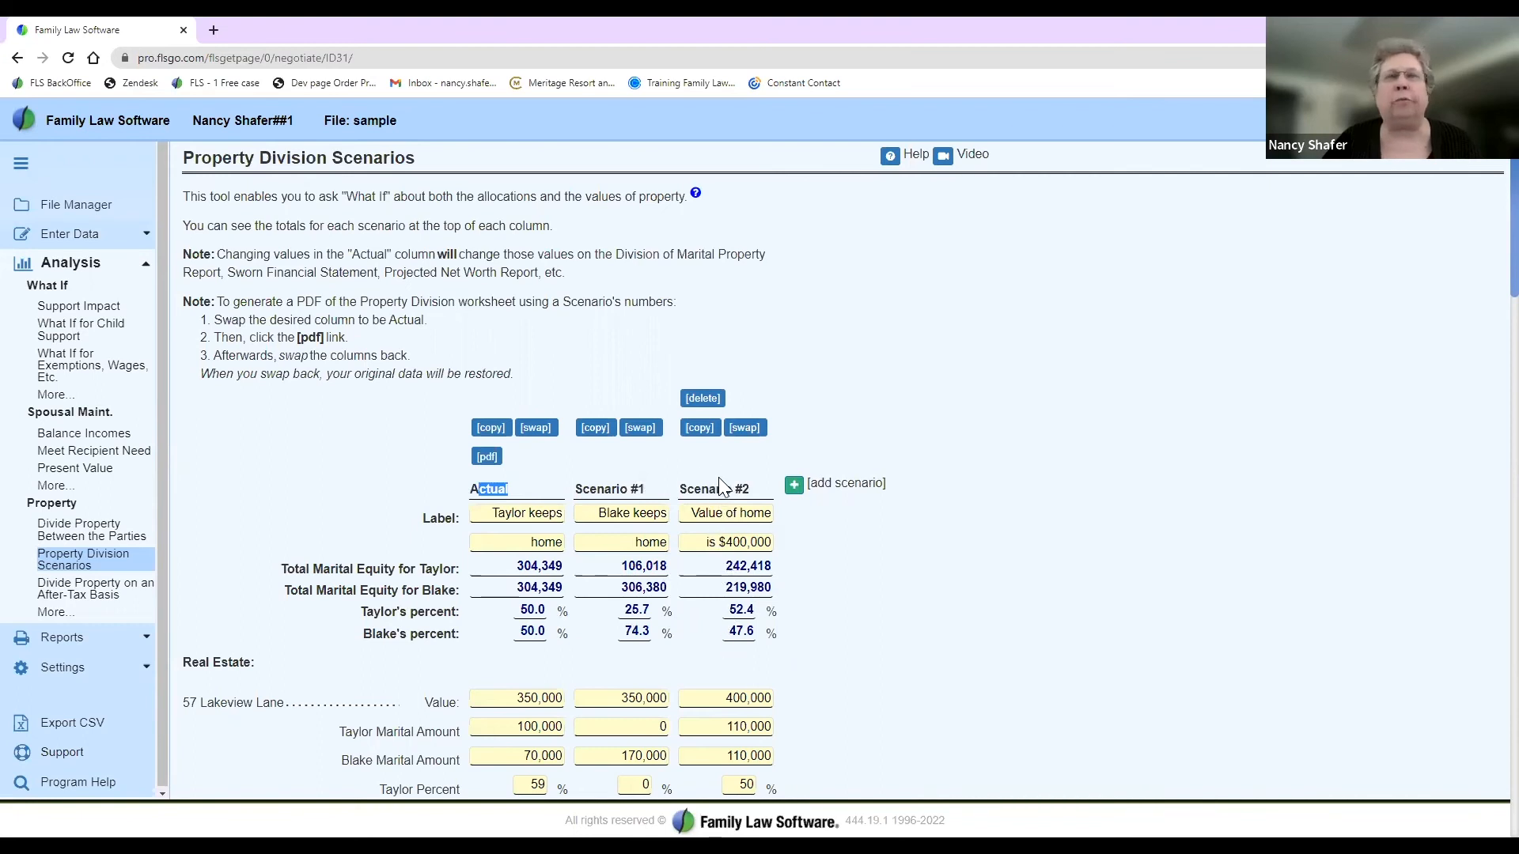
# Step: Swap the Actual property division column with Scenario #2
pyautogui.click(537, 428)
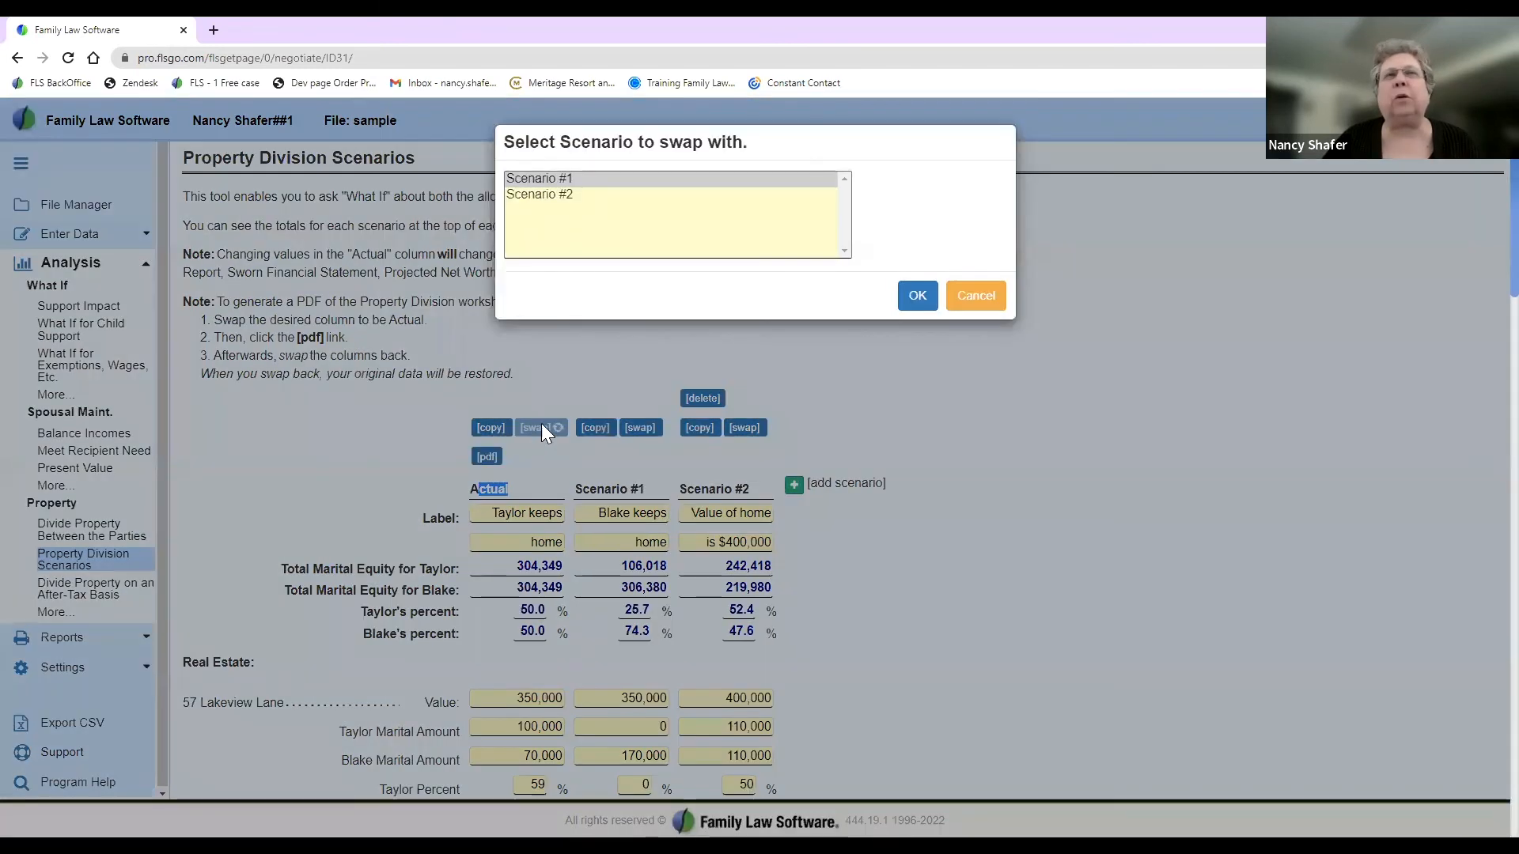
pyautogui.click(550, 196)
pyautogui.click(915, 304)
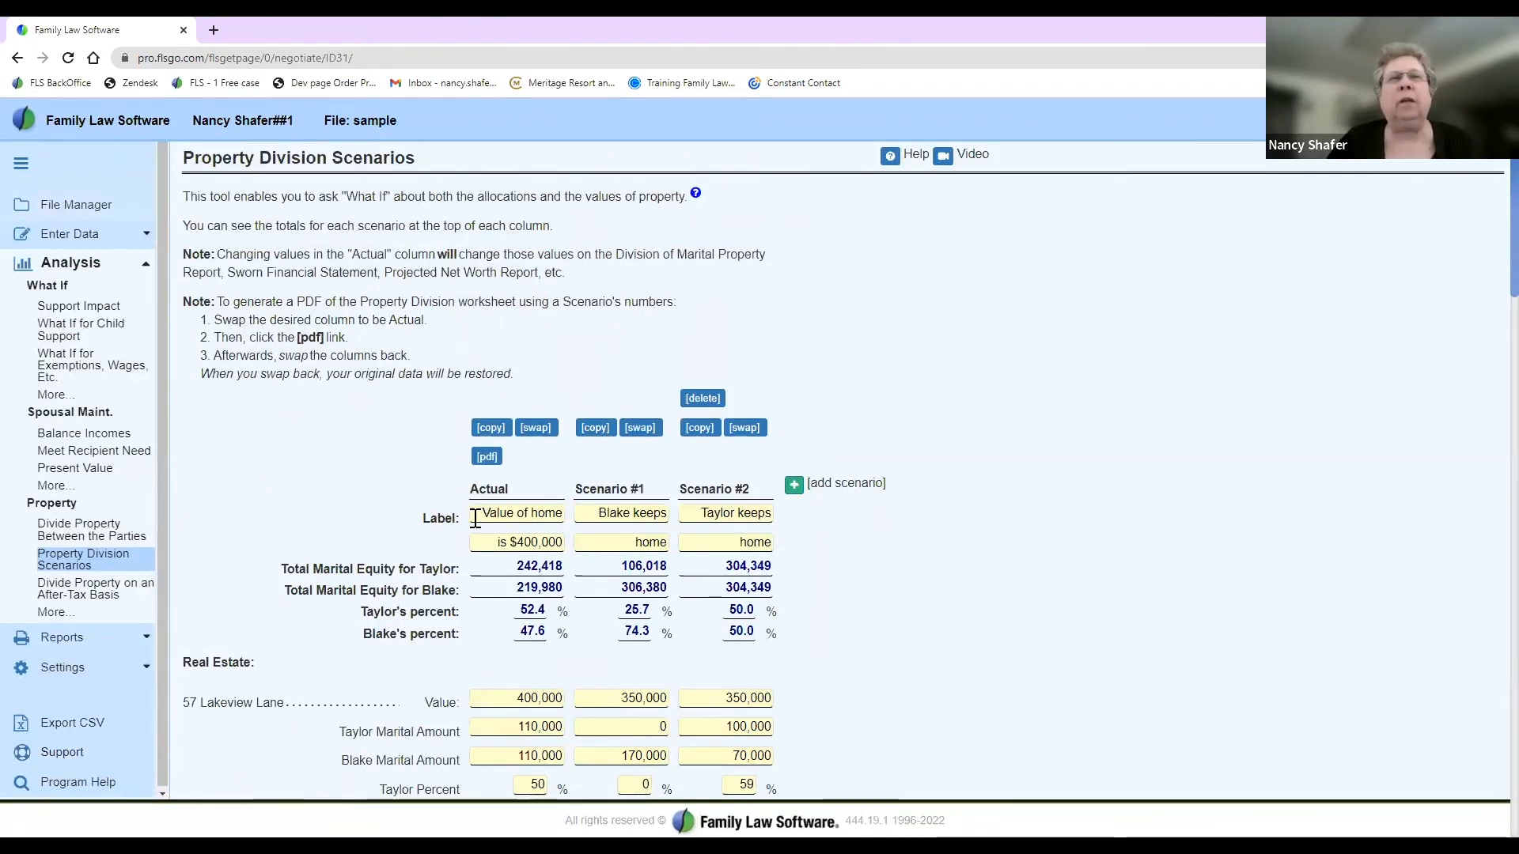
pyautogui.click(62, 639)
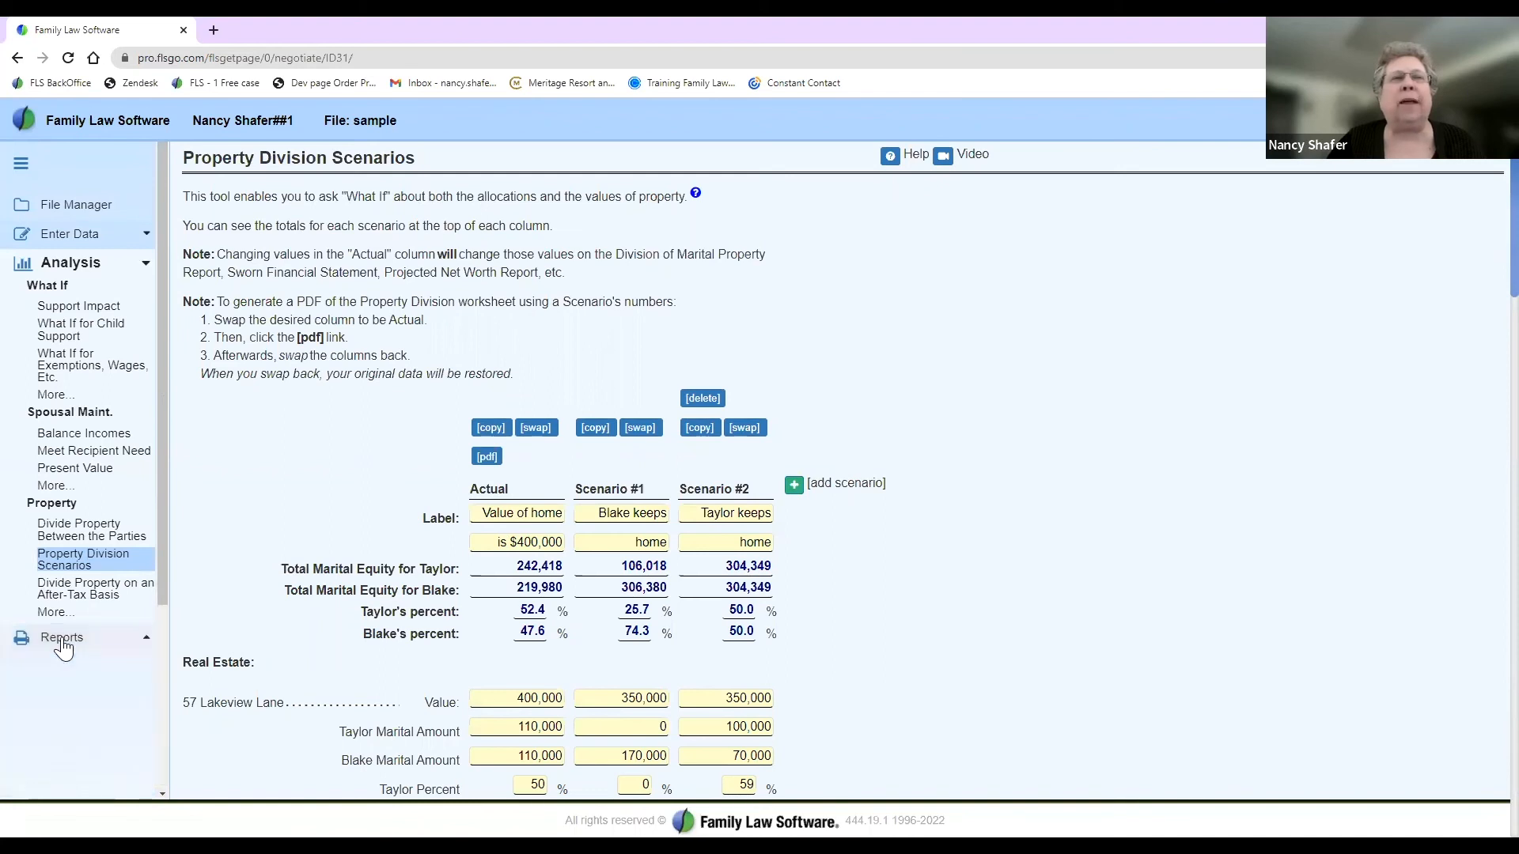
pyautogui.click(73, 484)
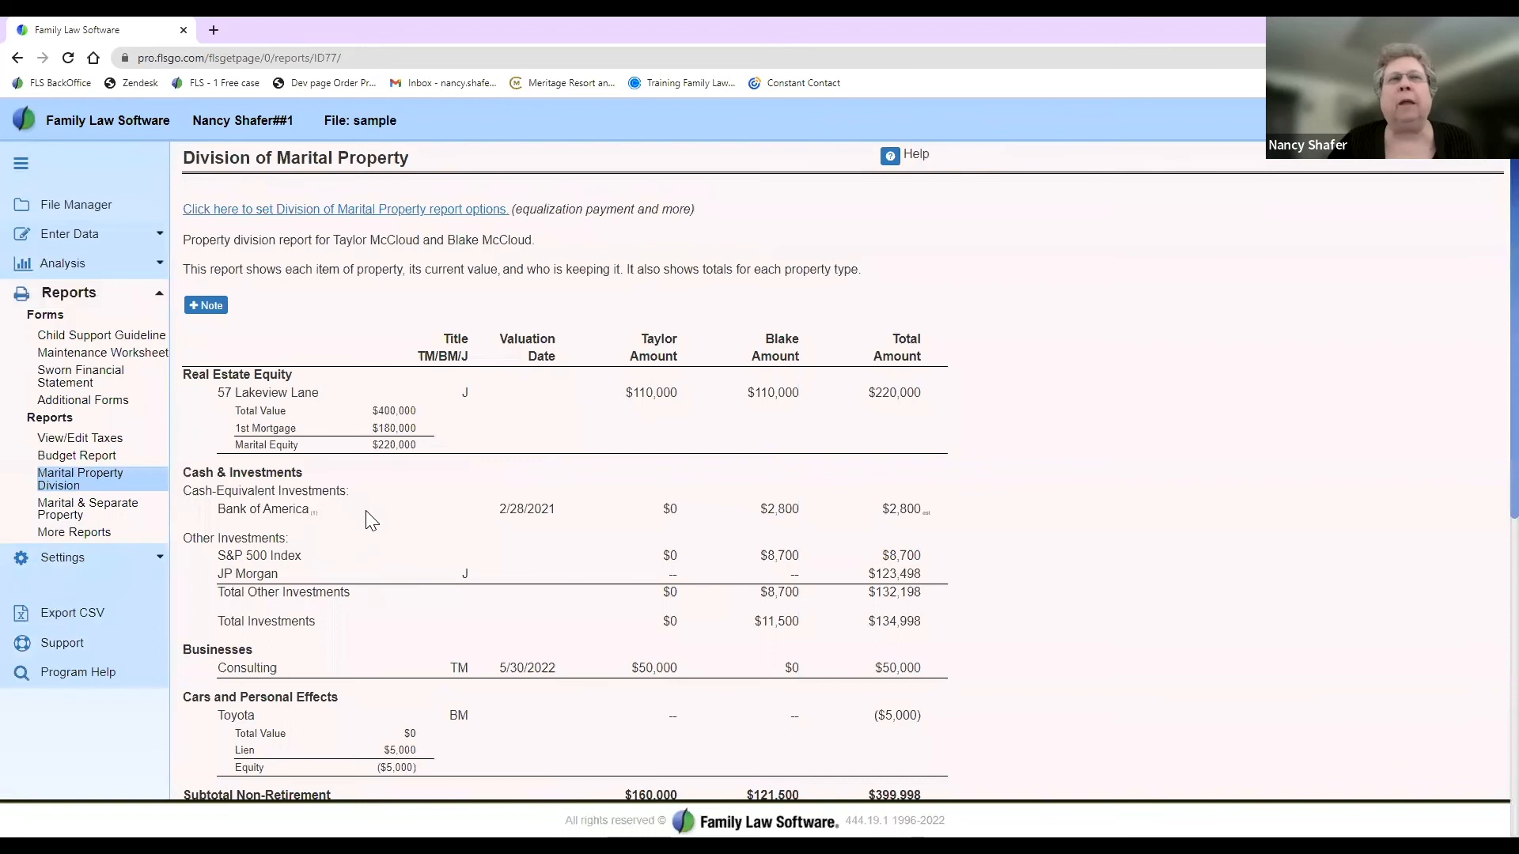
pyautogui.moveTo(372, 411); pyautogui.dragTo(445, 409)
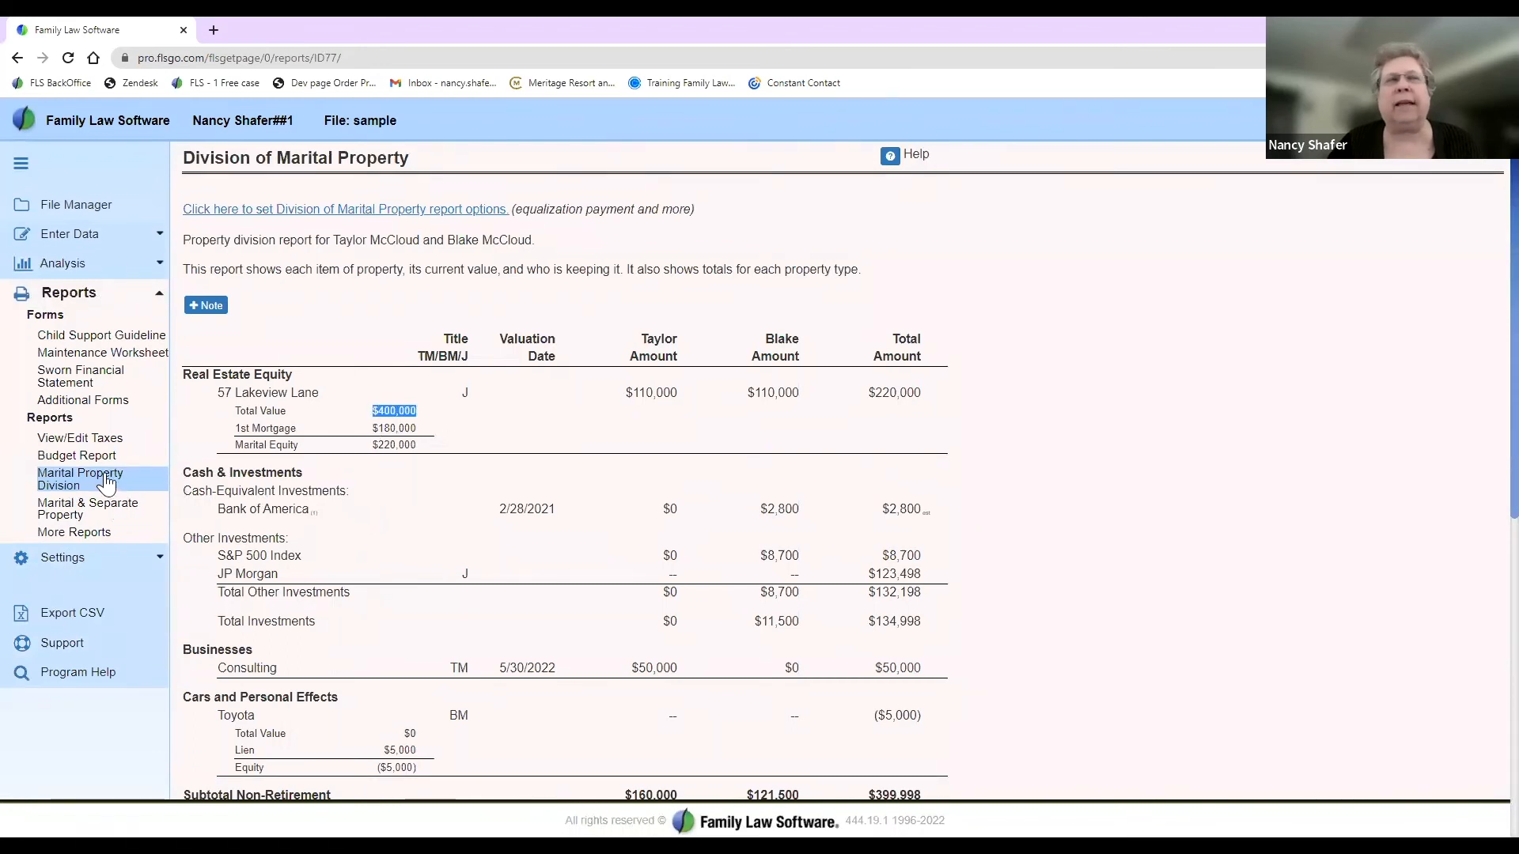
# Step: Open the after-tax property division and review its key tax rates, after-tax totals and asset-by-asset worksheet
pyautogui.click(77, 269)
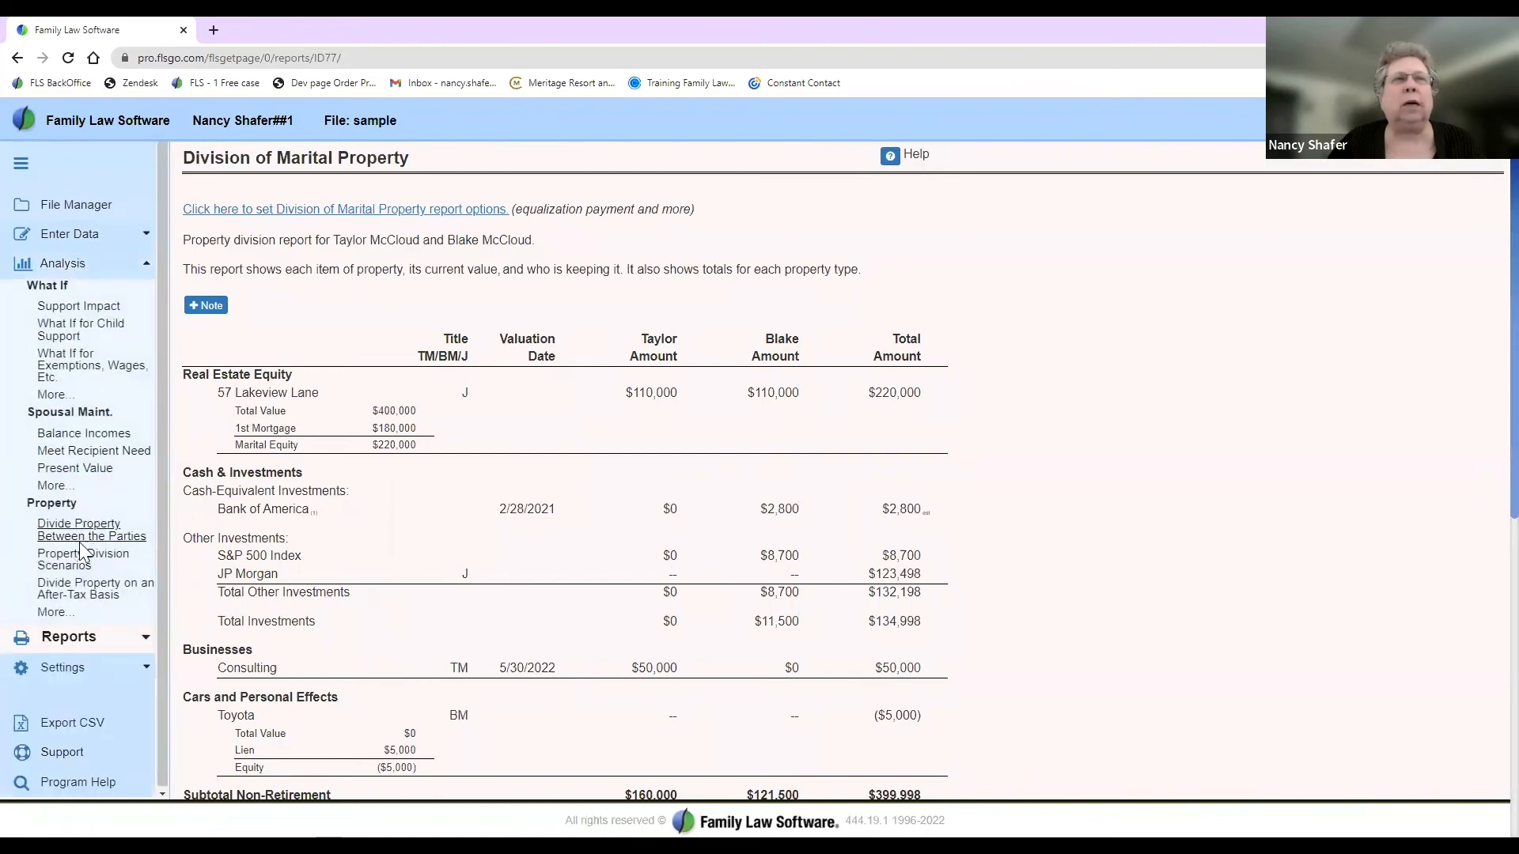
pyautogui.click(81, 593)
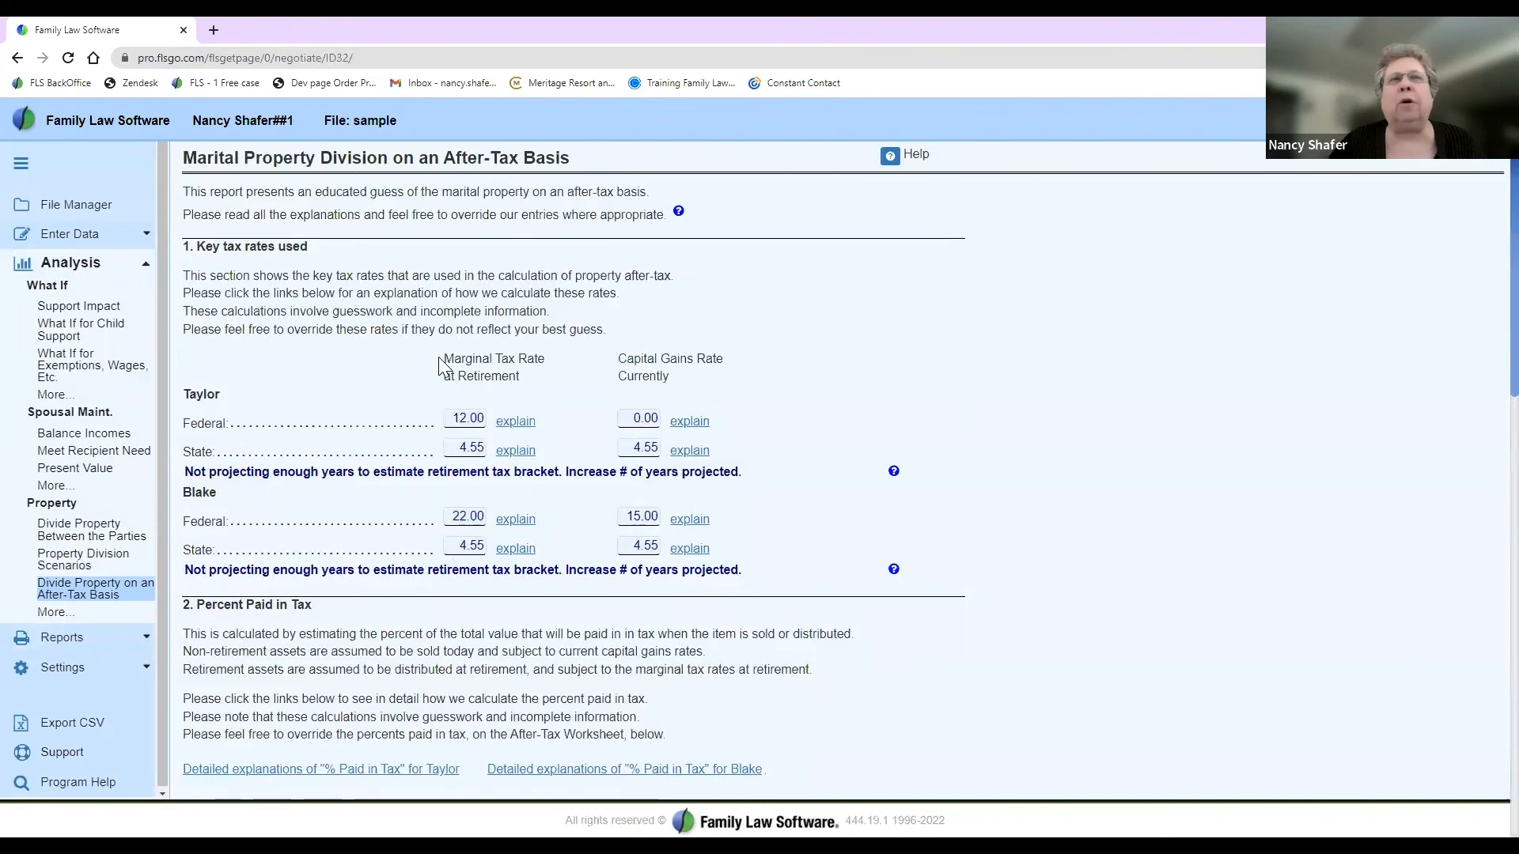
pyautogui.moveTo(451, 359); pyautogui.dragTo(673, 369)
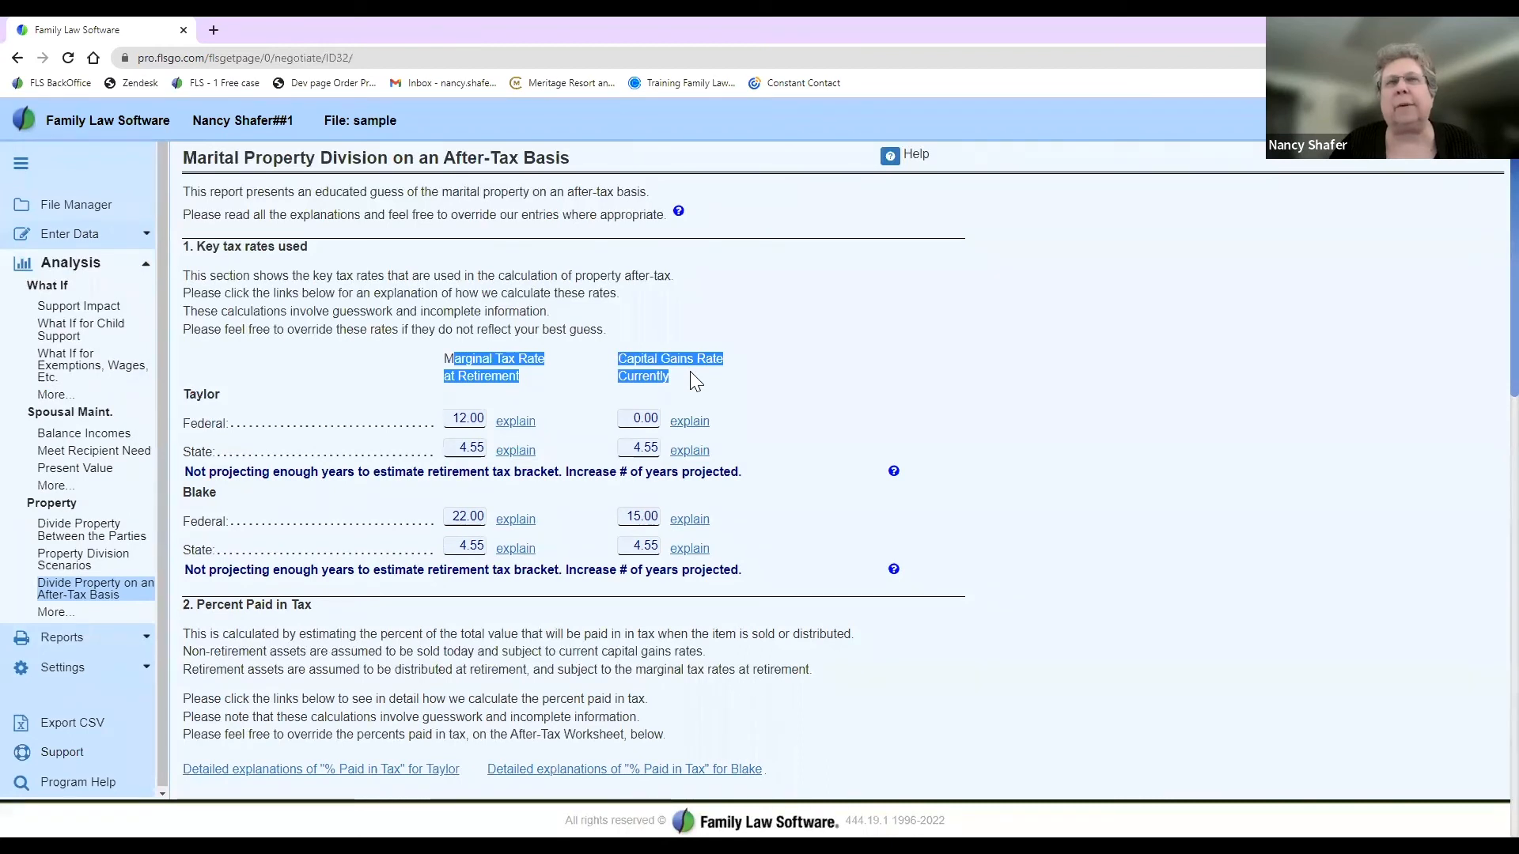
pyautogui.click(435, 359)
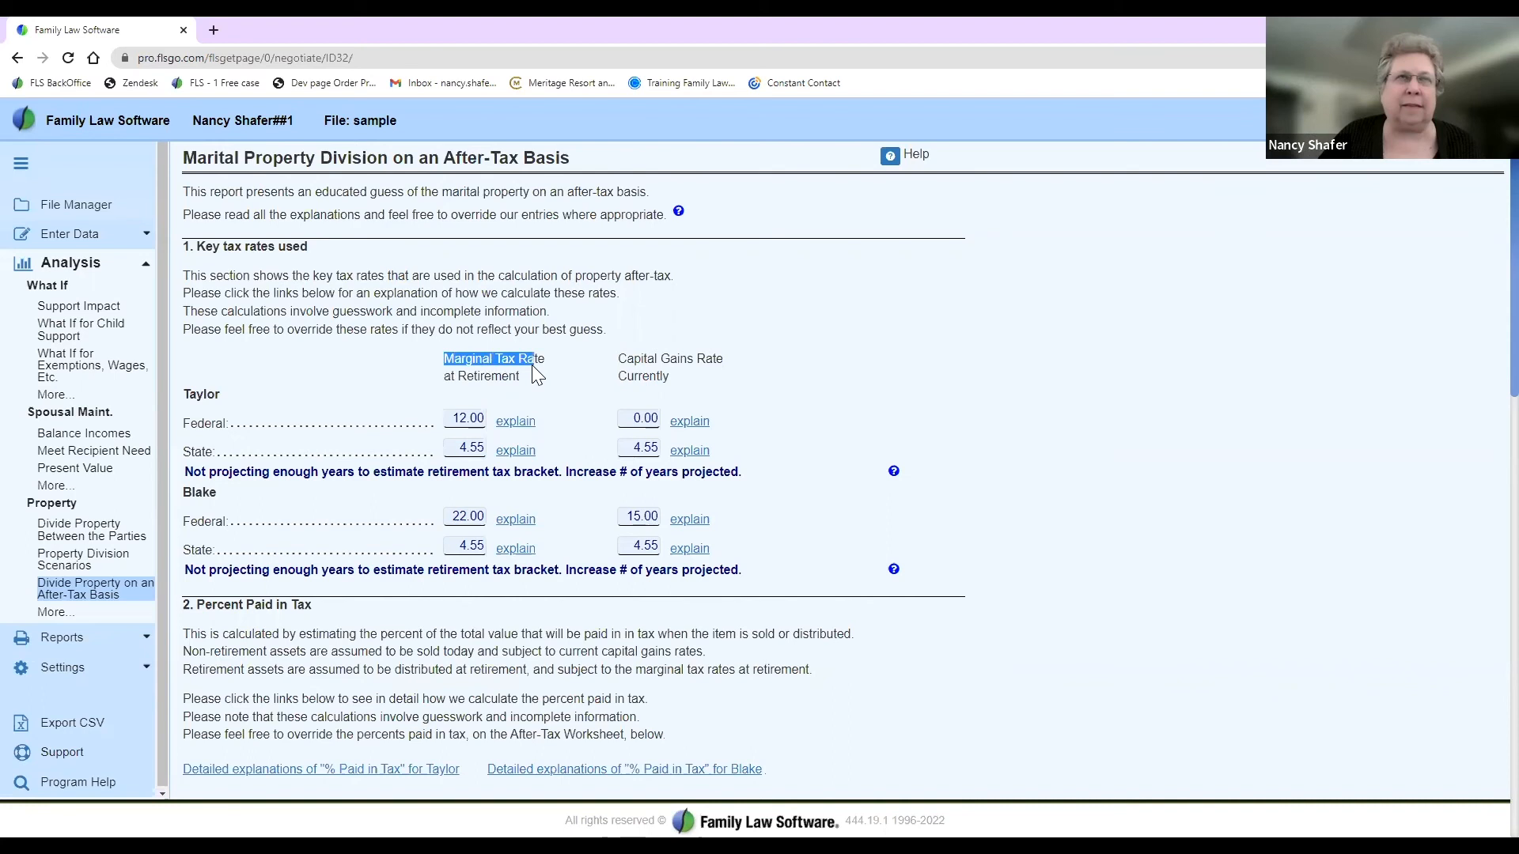
pyautogui.moveTo(533, 366); pyautogui.dragTo(537, 373)
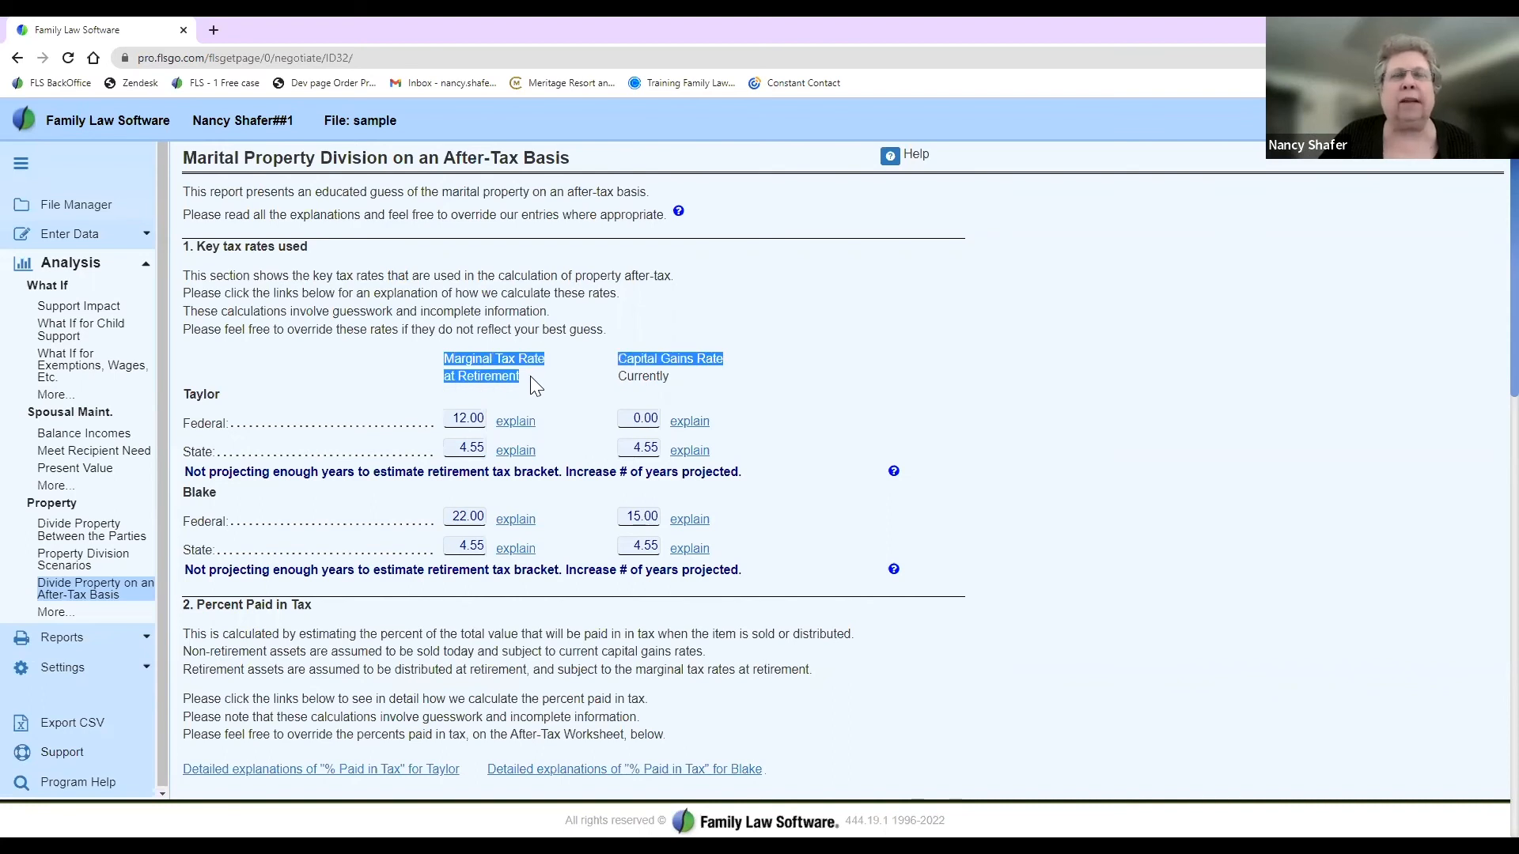
pyautogui.click(525, 377)
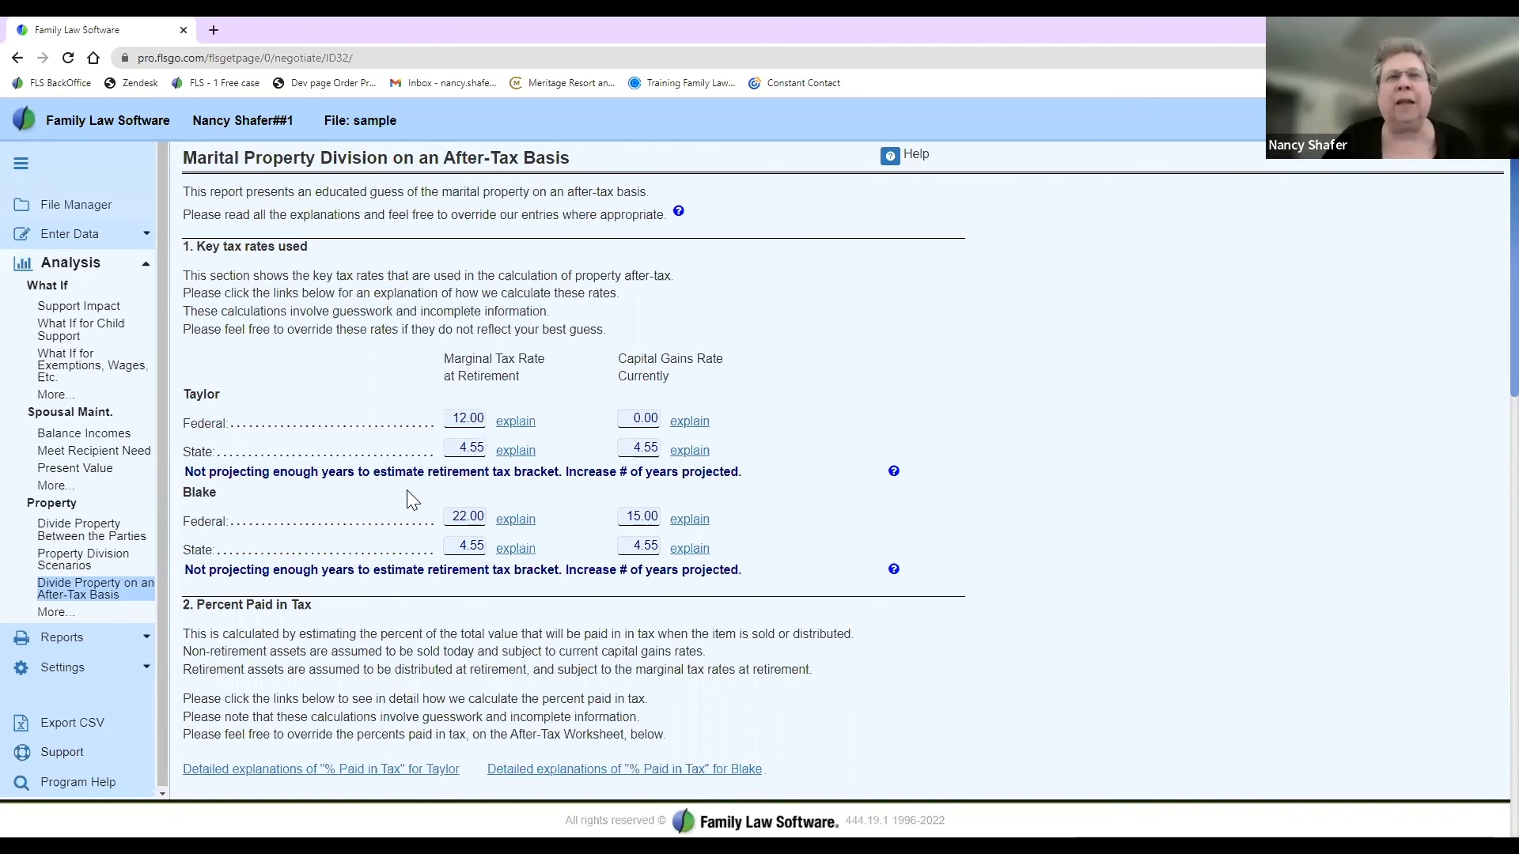
pyautogui.scroll(-3, 407, 494)
pyautogui.scroll(-5, 408, 494)
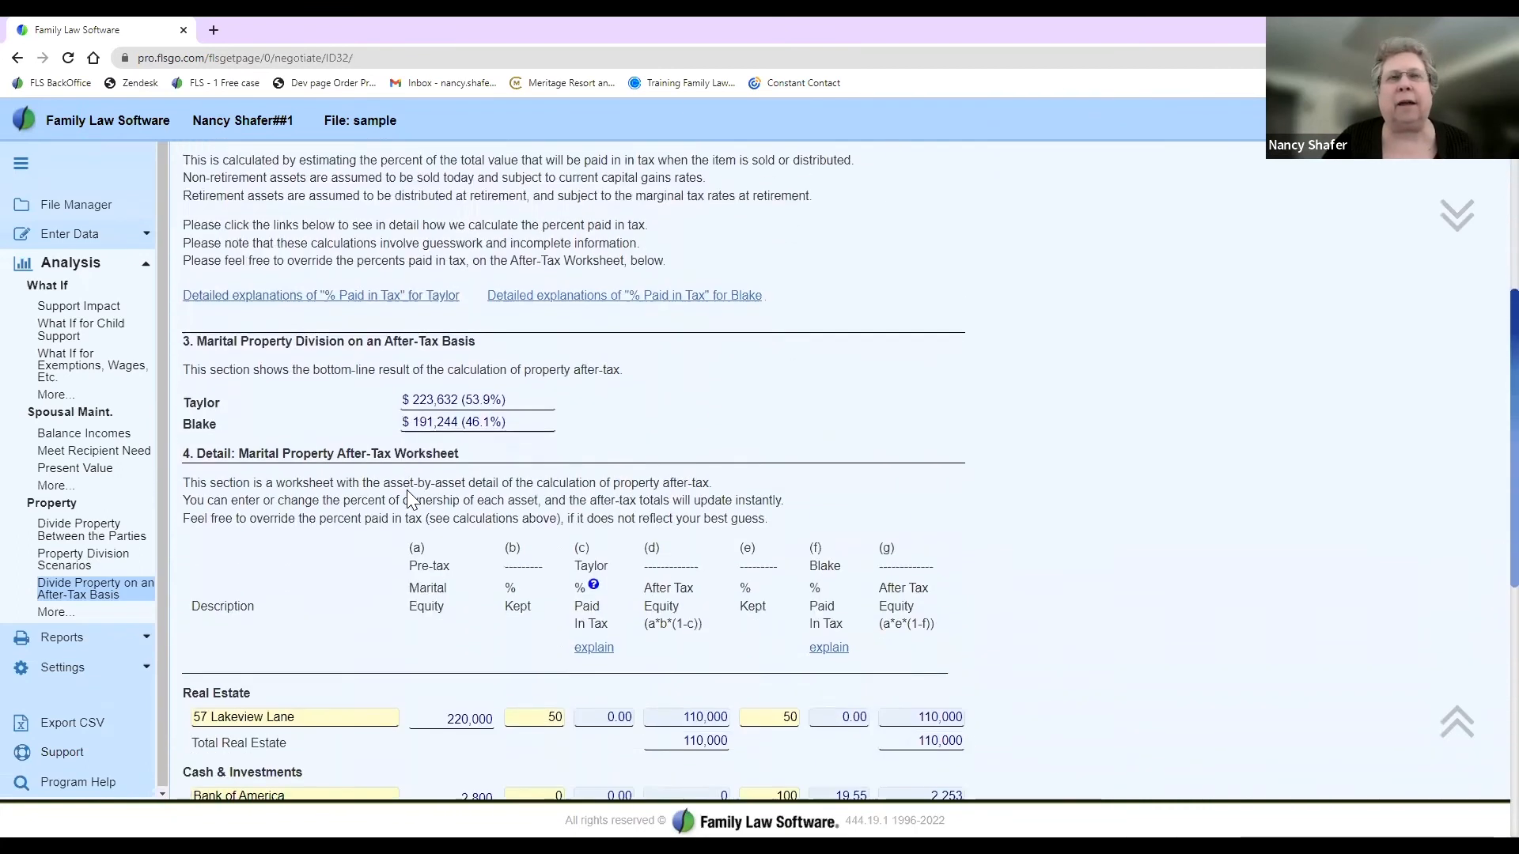
pyautogui.scroll(-5, 407, 491)
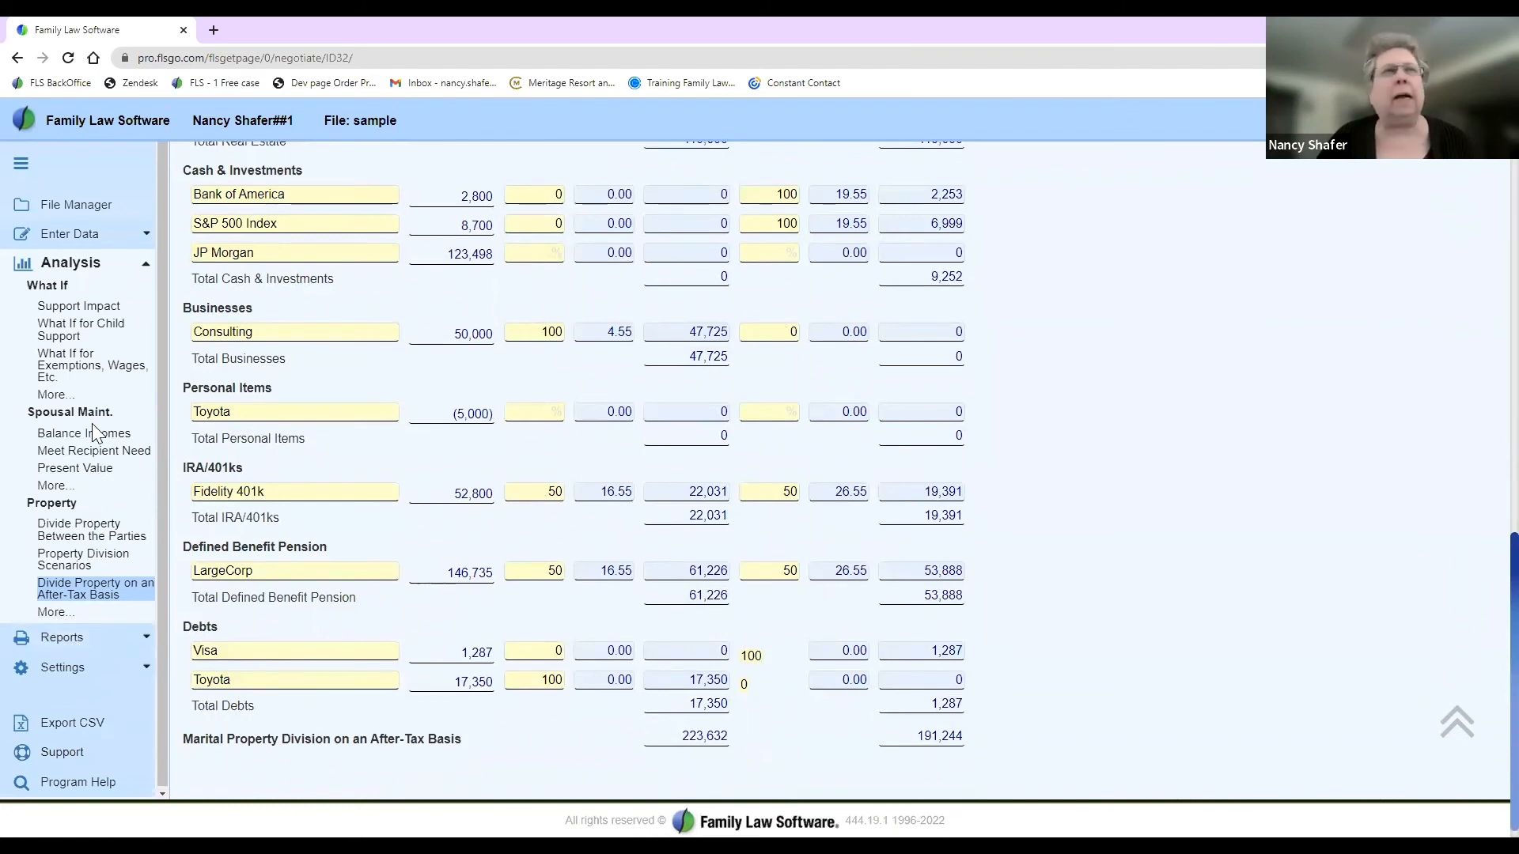
# Step: Set the Support Impact report to not show living expenses and open its expanded report
pyautogui.click(97, 312)
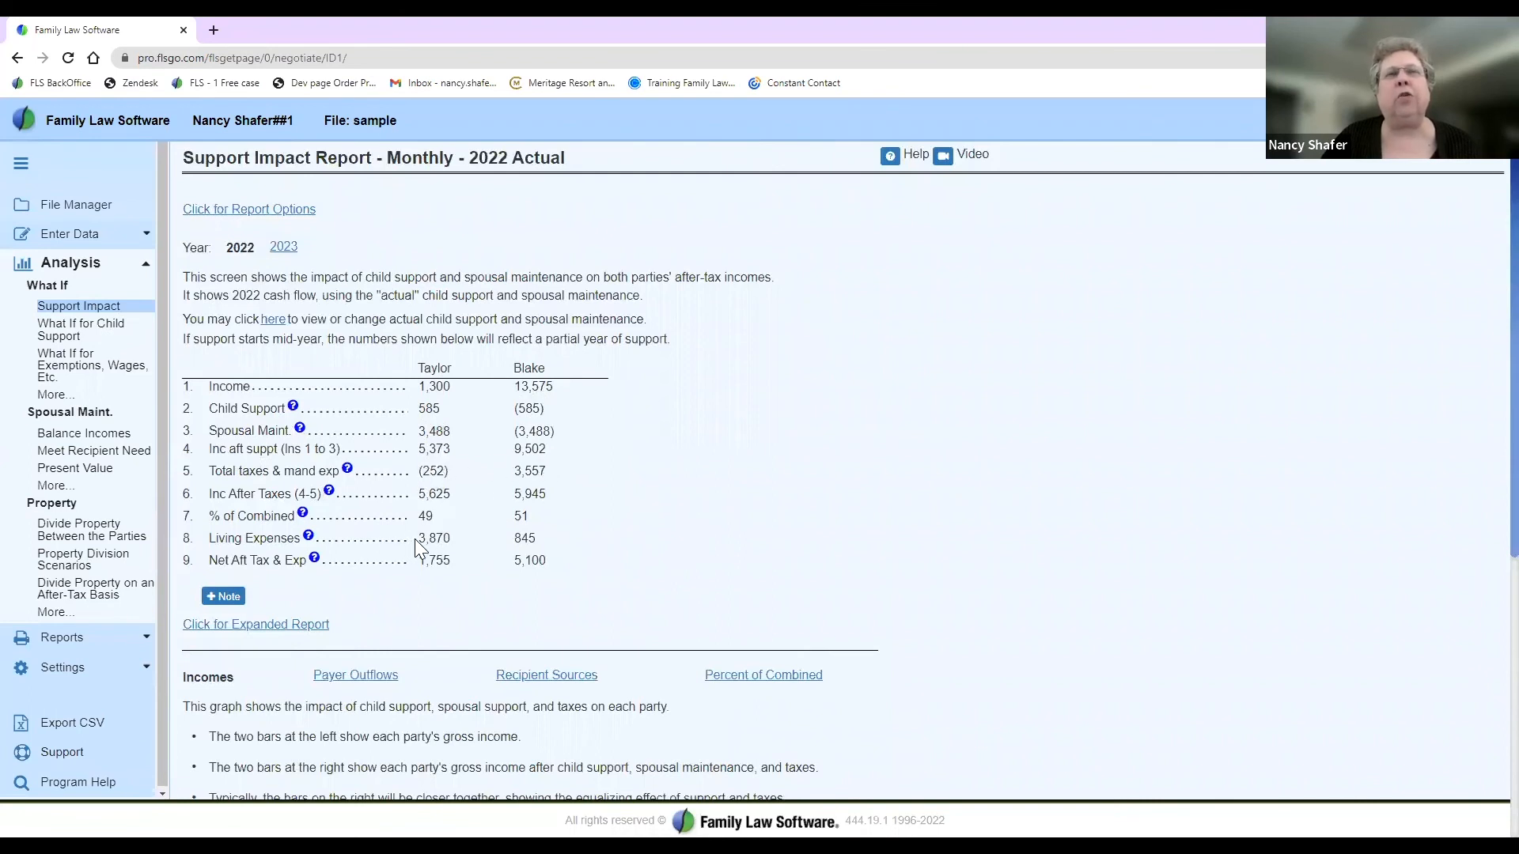
pyautogui.moveTo(546, 544); pyautogui.dragTo(555, 573)
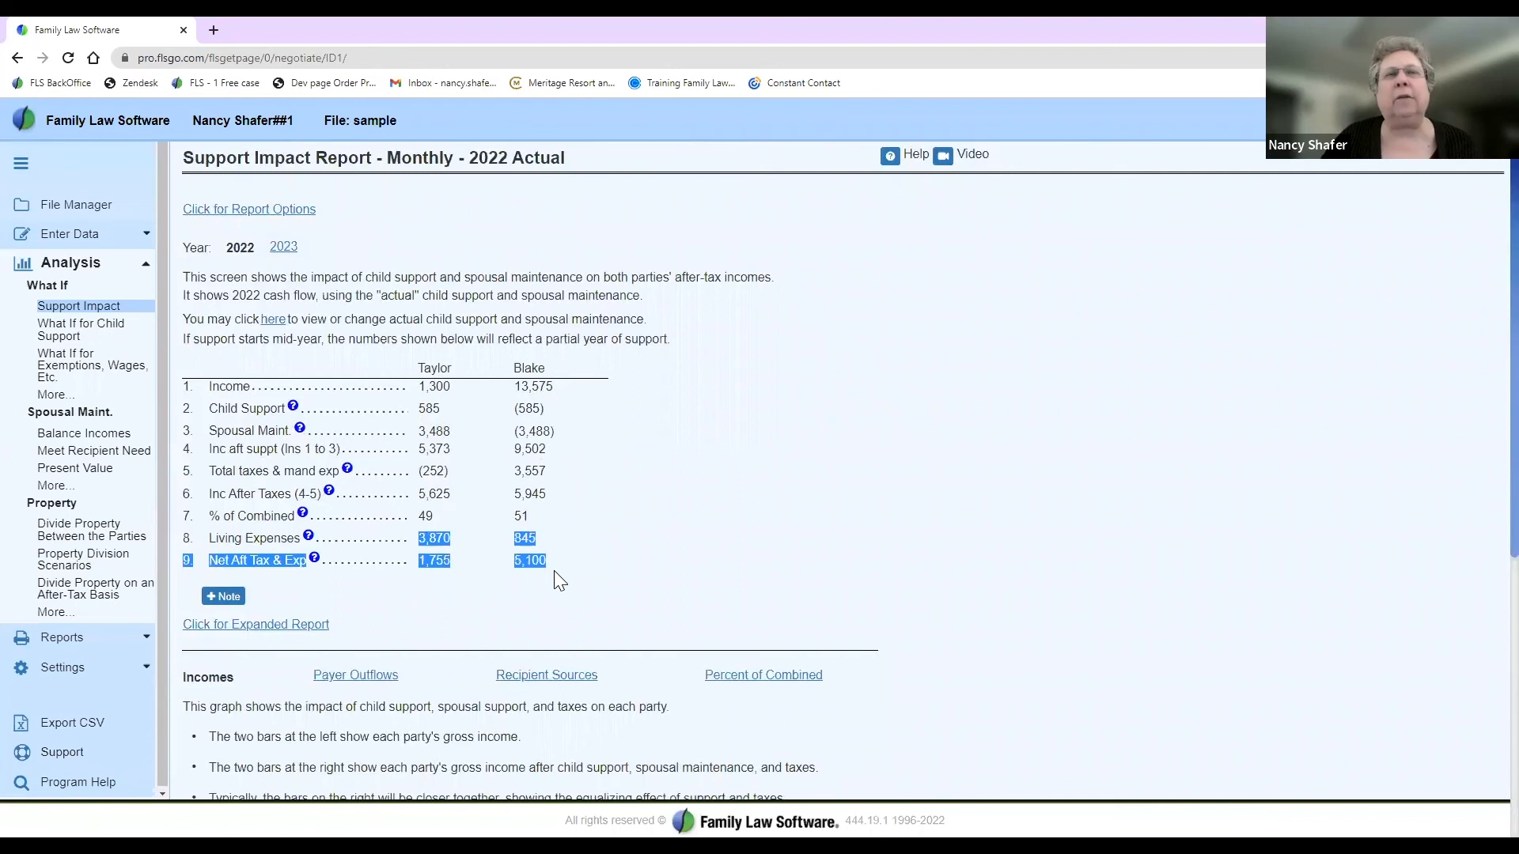
pyautogui.click(249, 209)
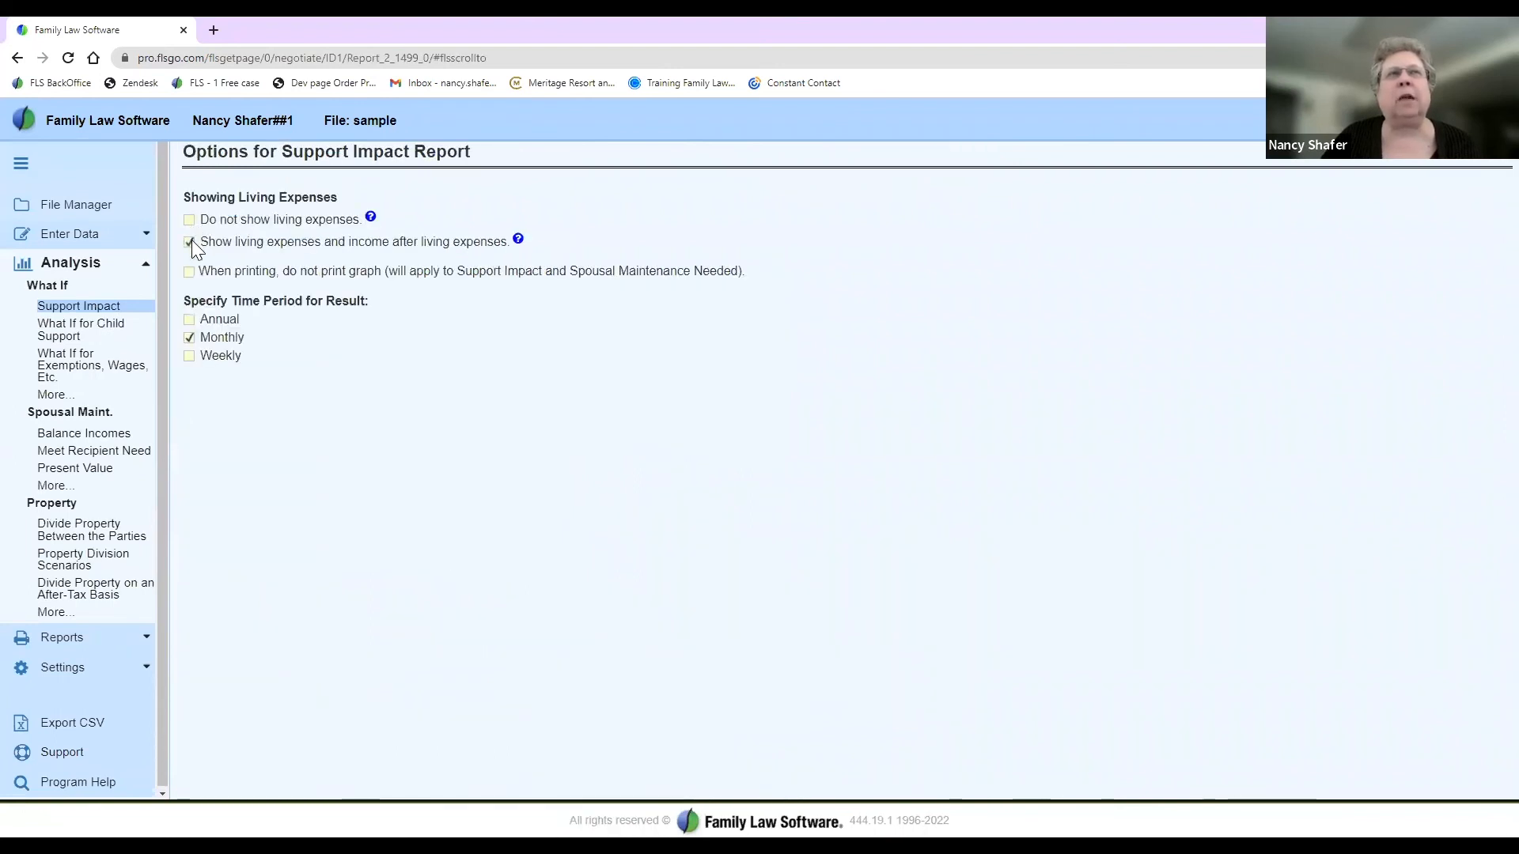
pyautogui.click(189, 220)
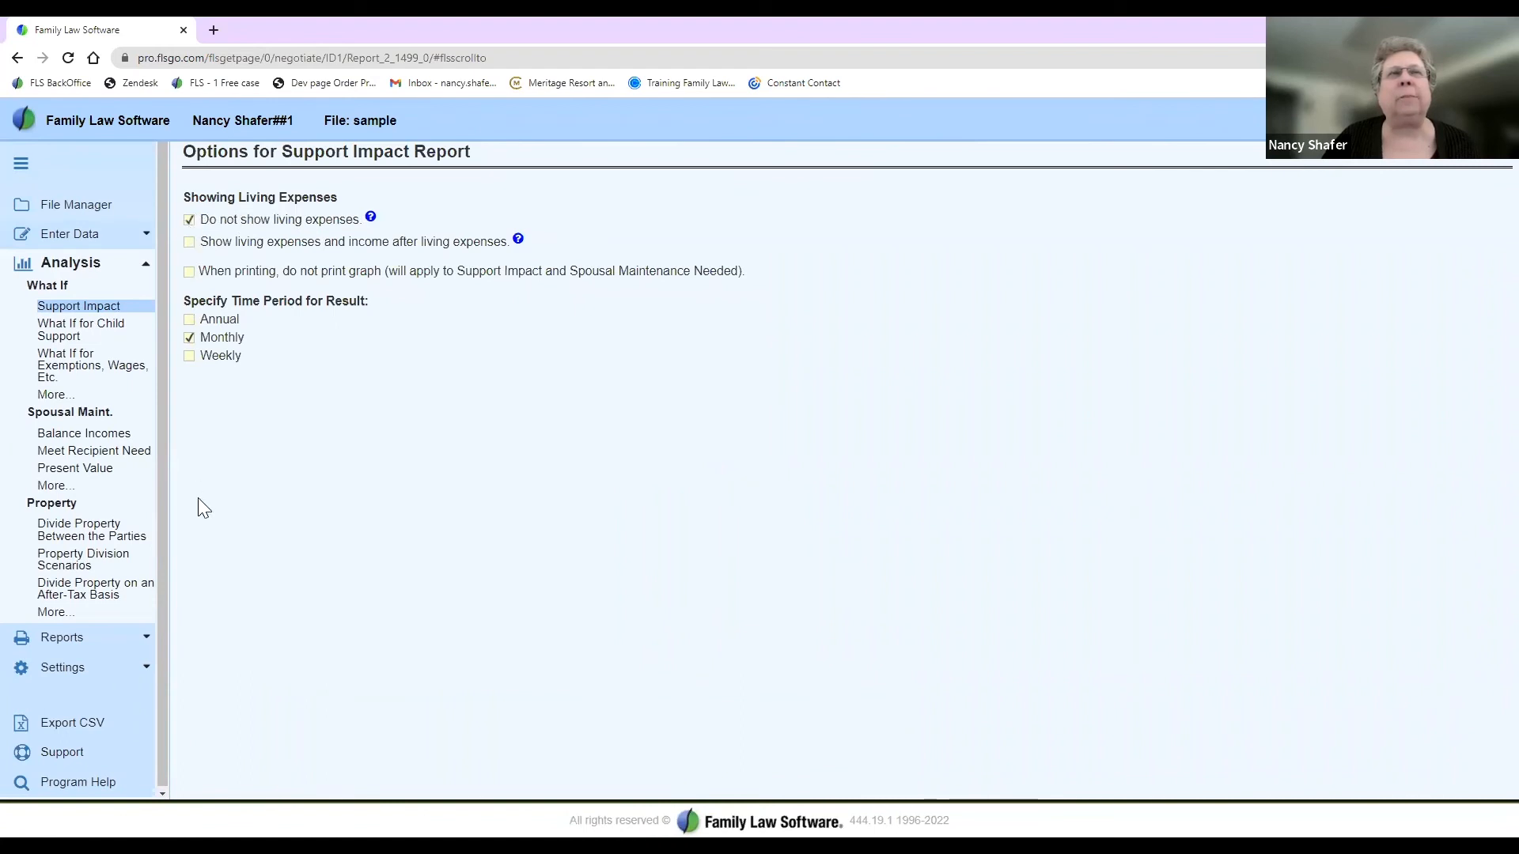
pyautogui.click(17, 60)
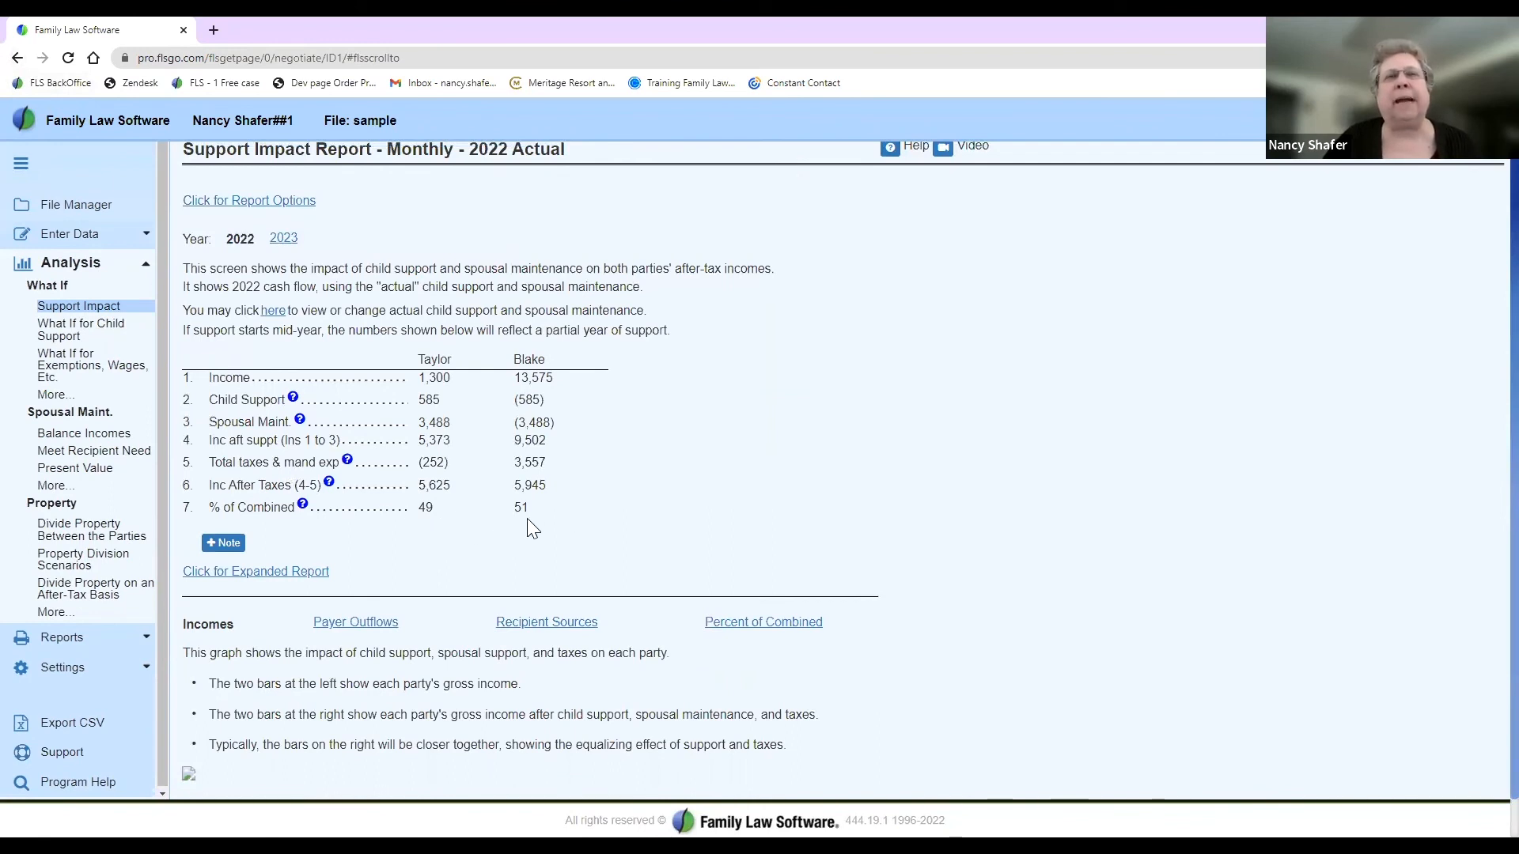
pyautogui.click(284, 573)
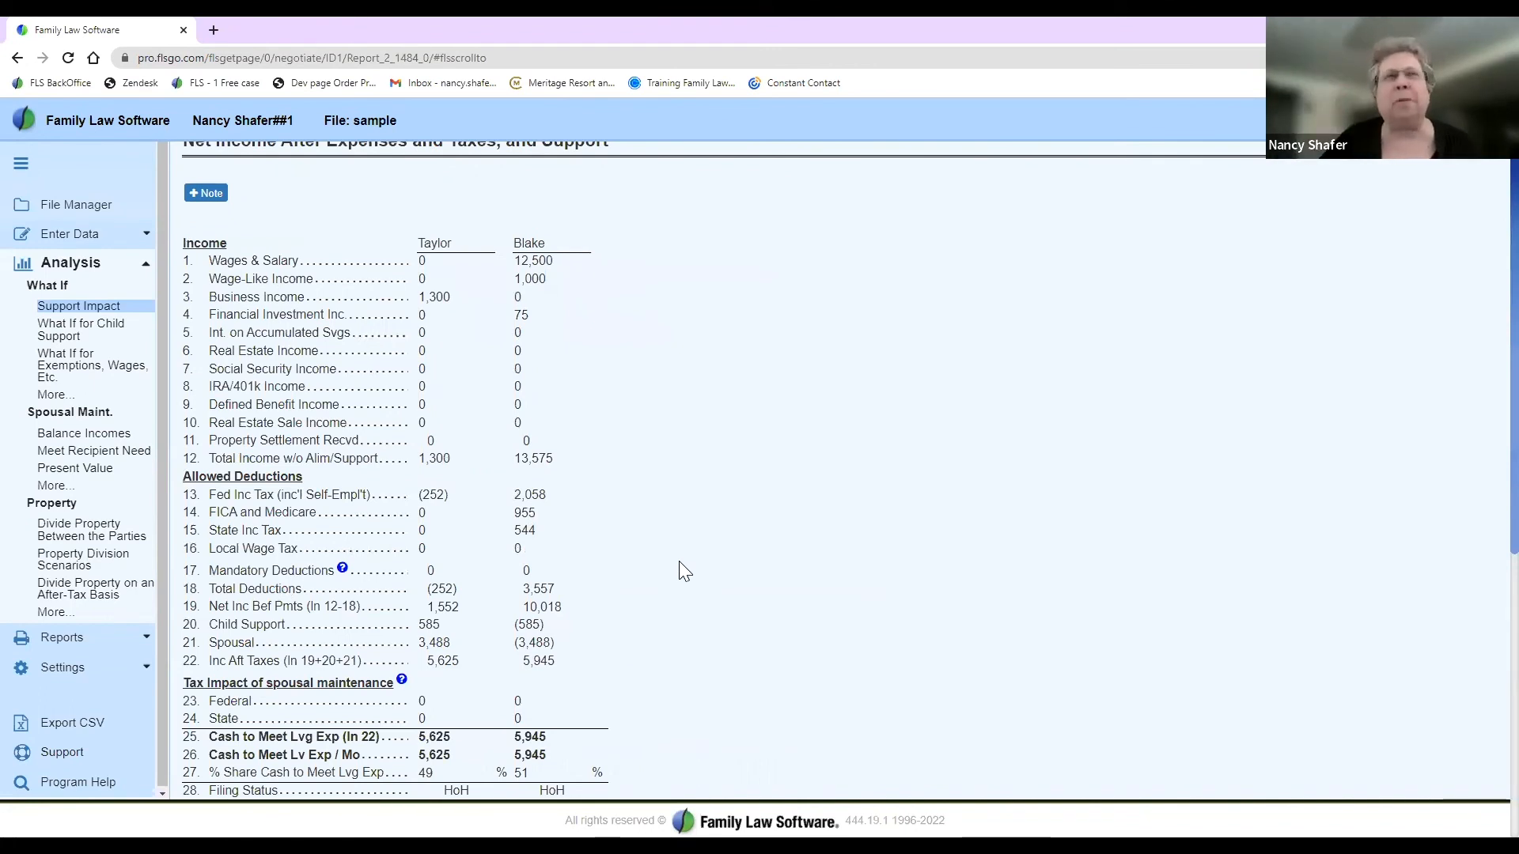
# Step: Review the expanded Support Impact report's deductions, tax impact and support percentages, and return to the summary report
pyautogui.scroll(-2, 679, 562)
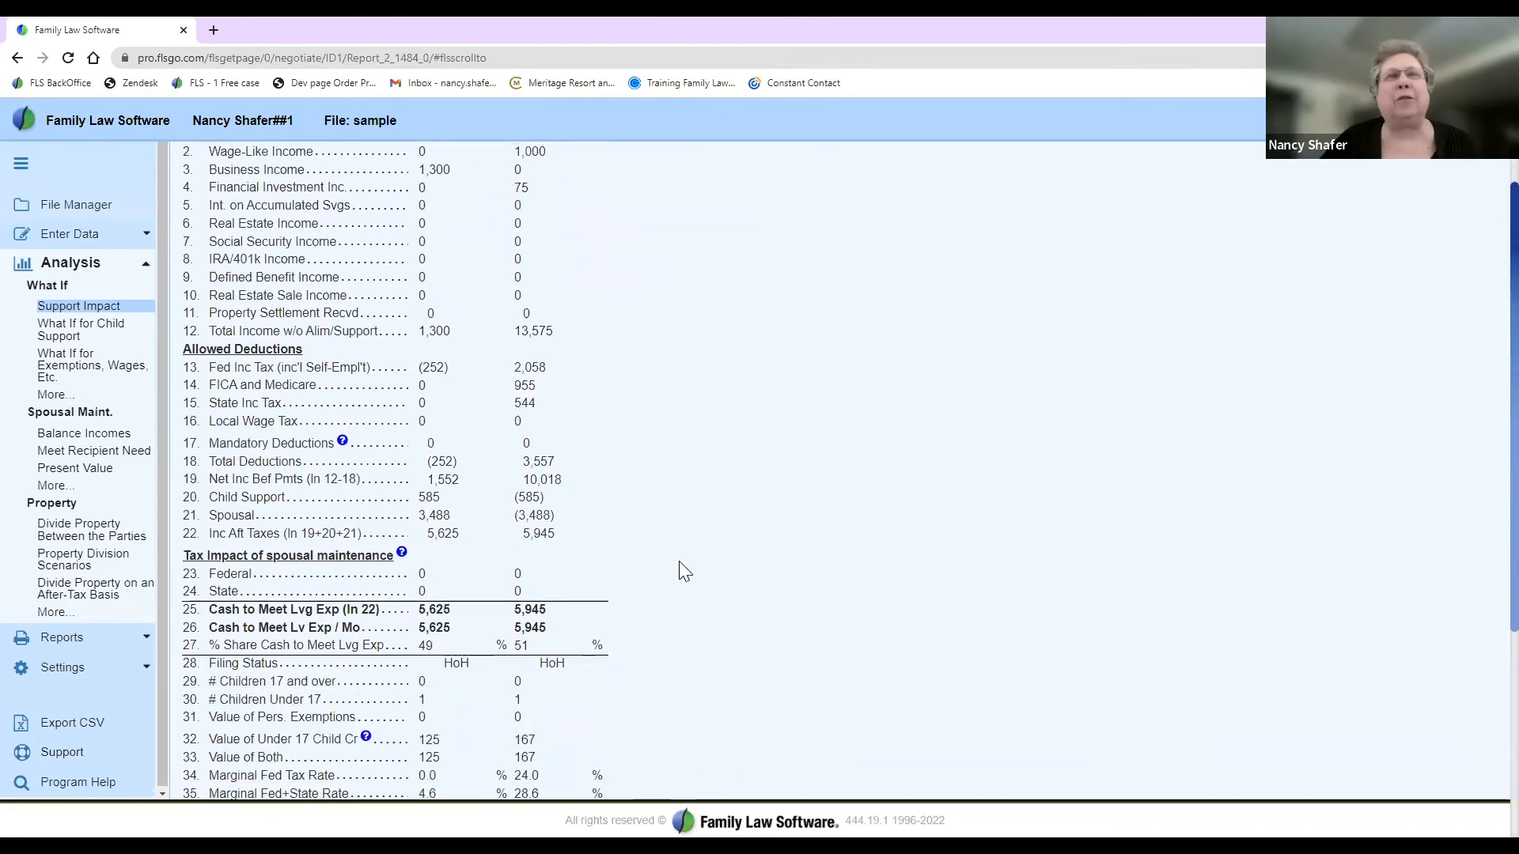
pyautogui.scroll(-5, 678, 562)
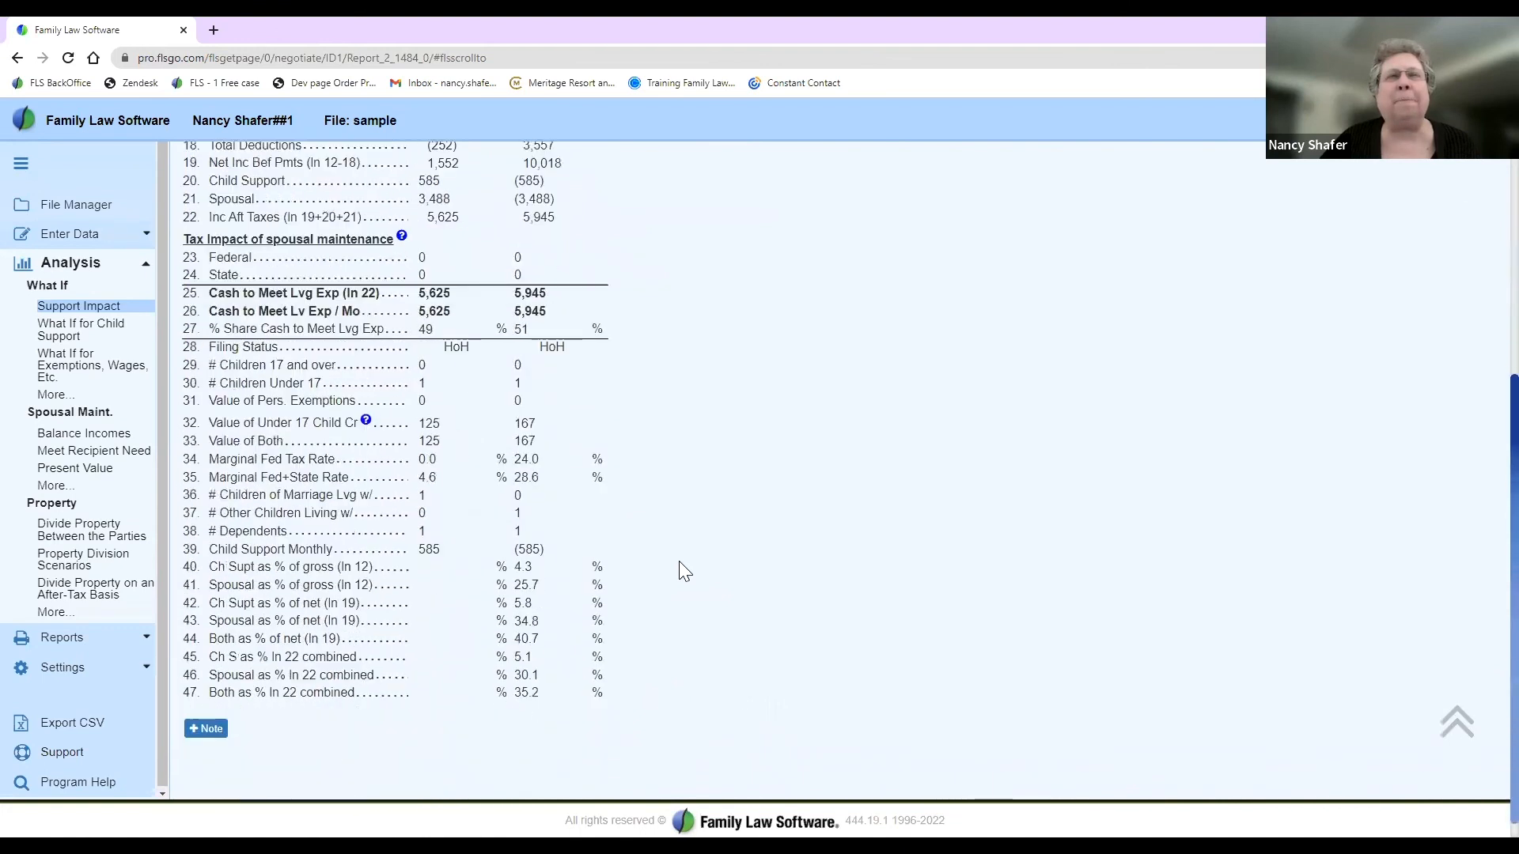
pyautogui.scroll(7, 679, 570)
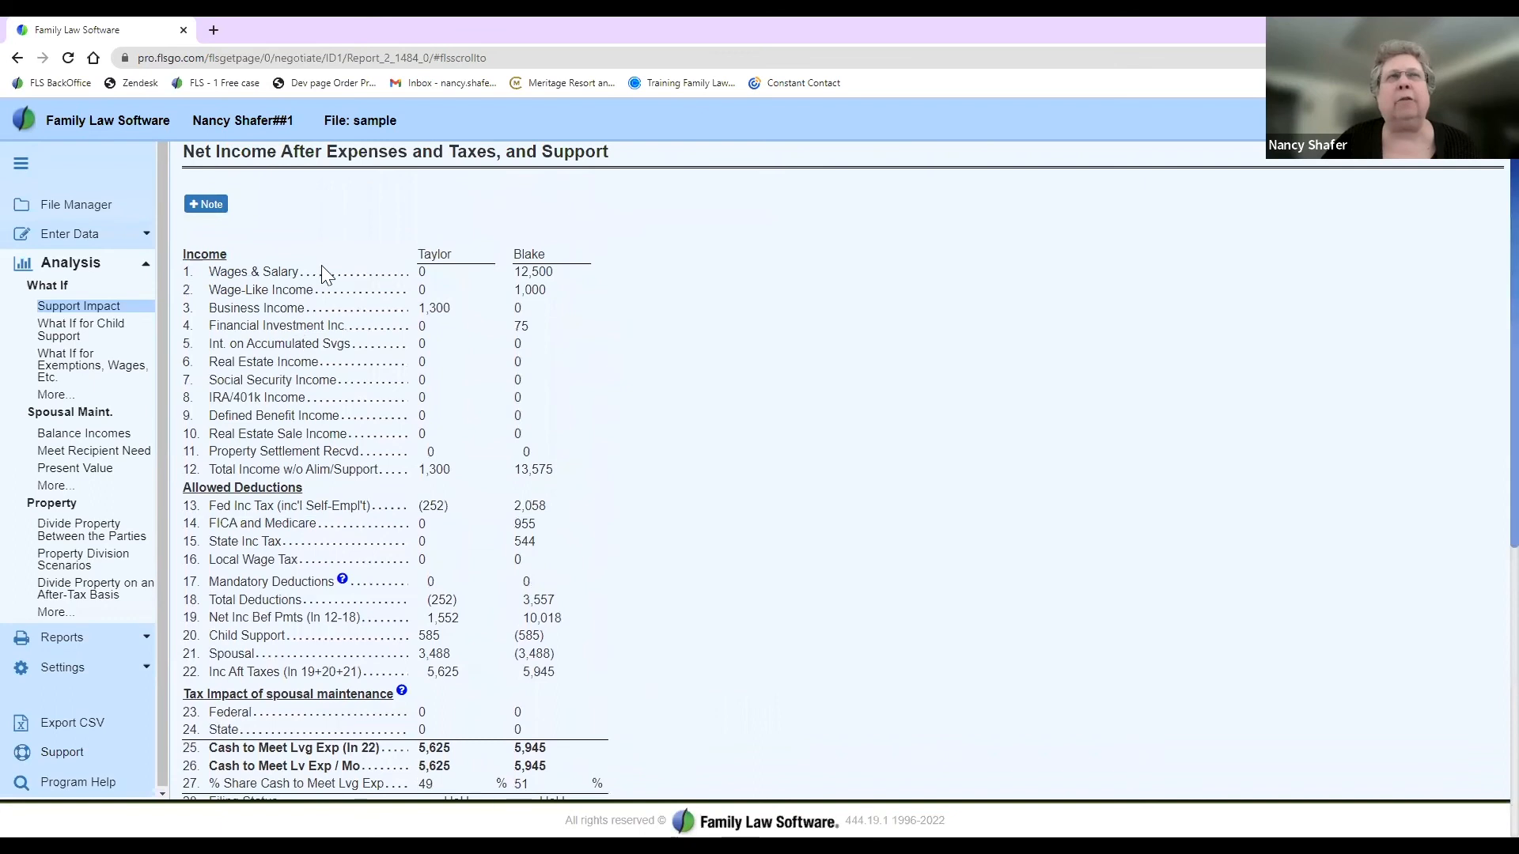
pyautogui.click(19, 58)
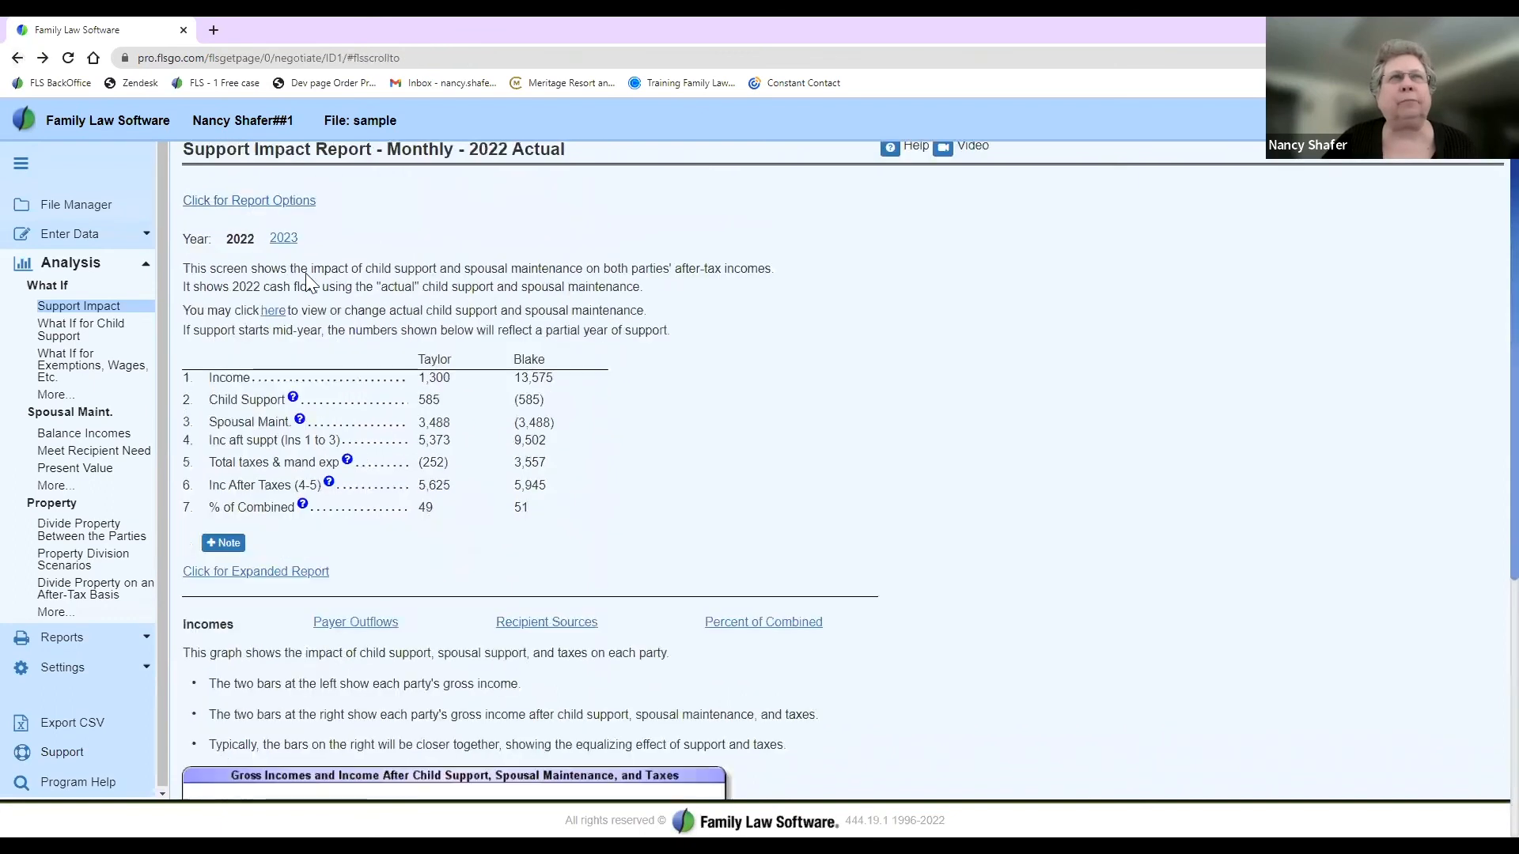
# Step: Open the child support What-If tool and compare the overnights, incomes and child care of Actual and Scenario #1
pyautogui.click(101, 334)
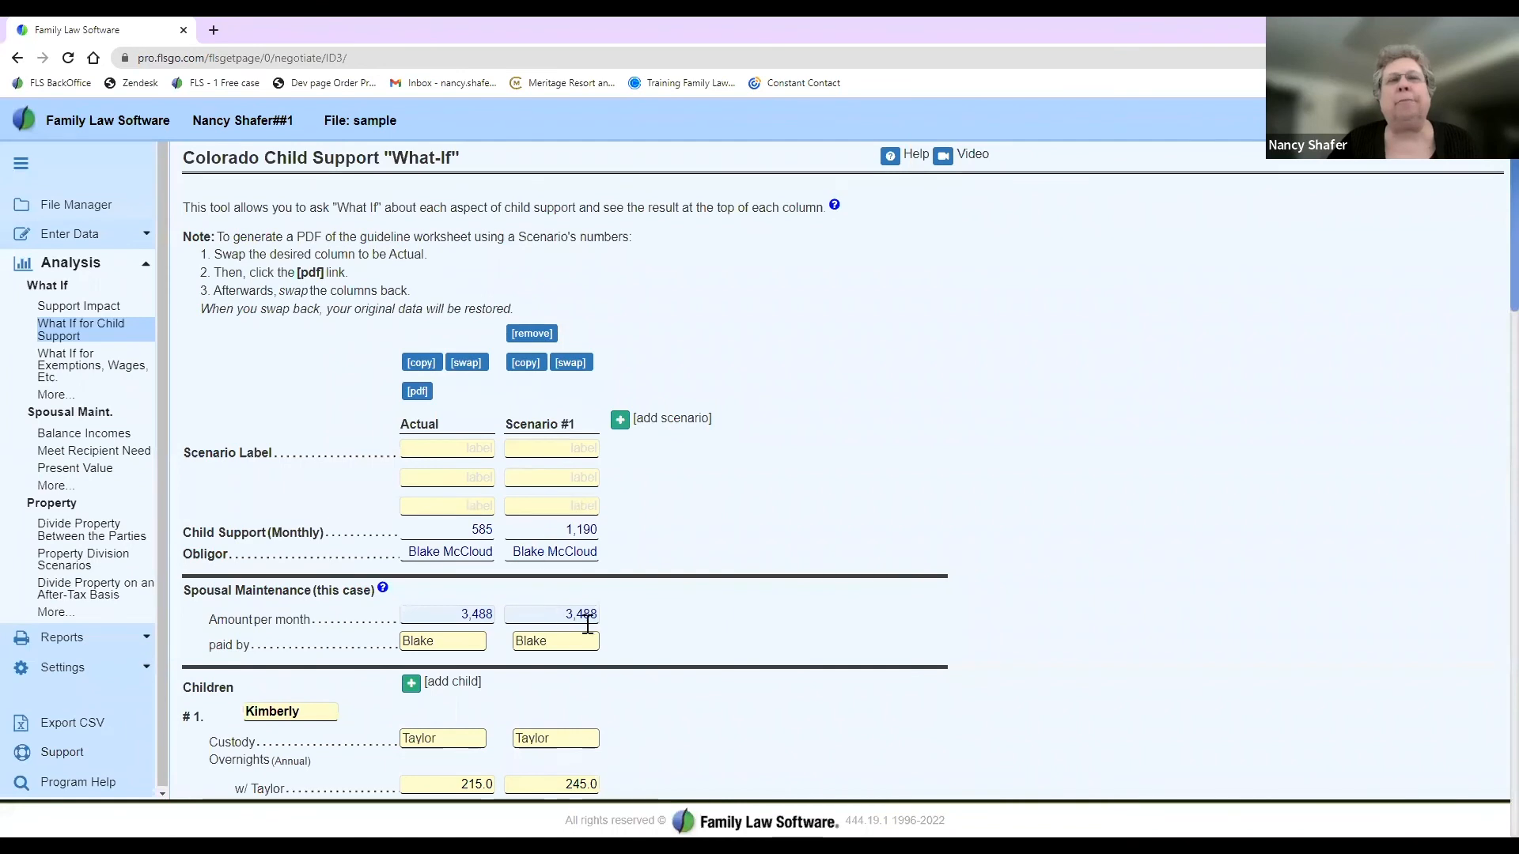
pyautogui.scroll(-5, 633, 645)
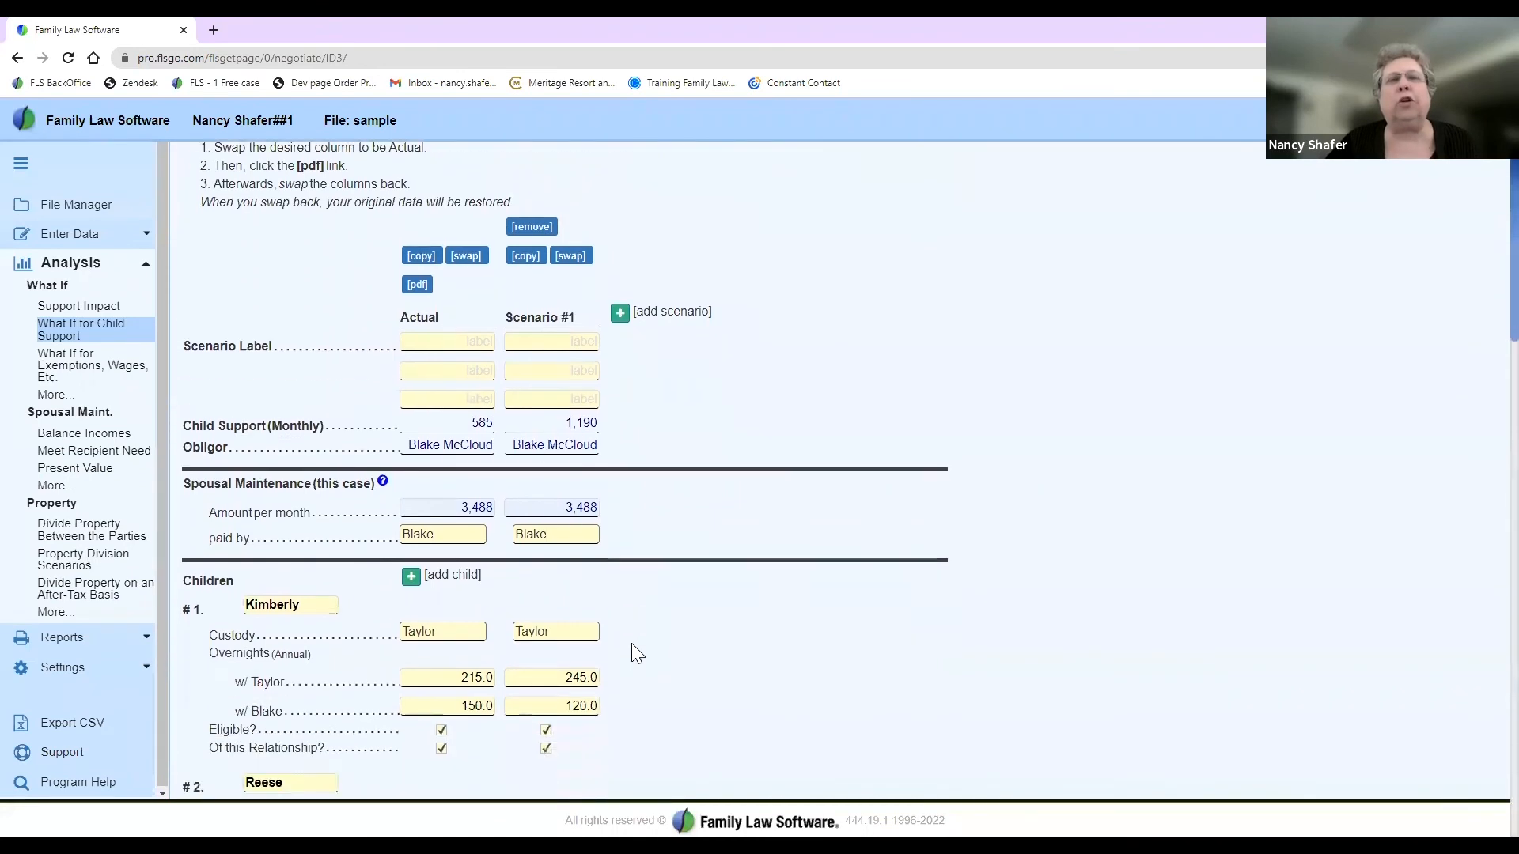
pyautogui.scroll(-3, 633, 653)
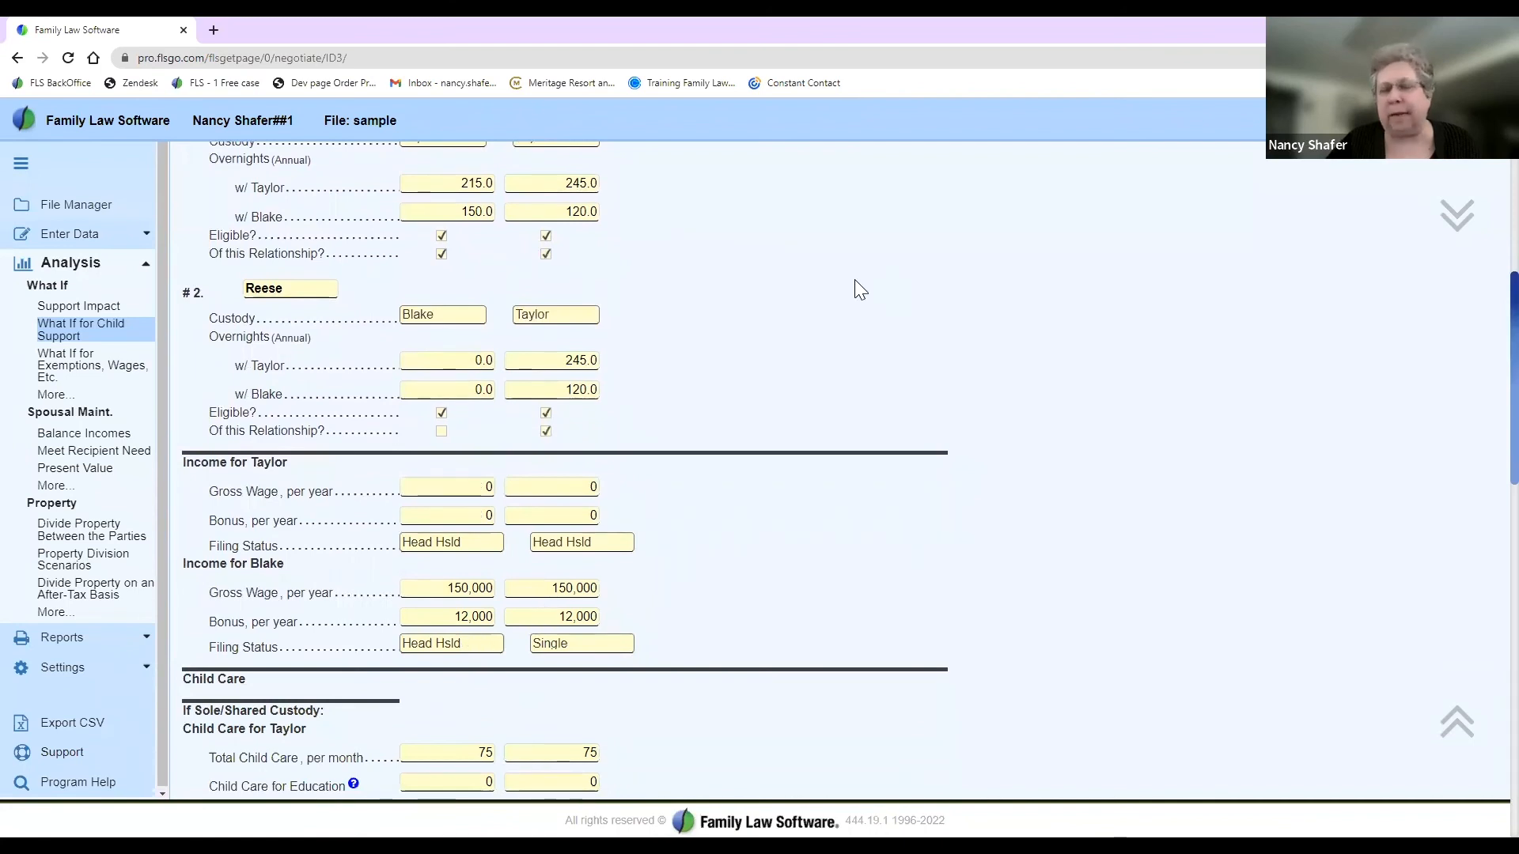
pyautogui.scroll(8, 855, 282)
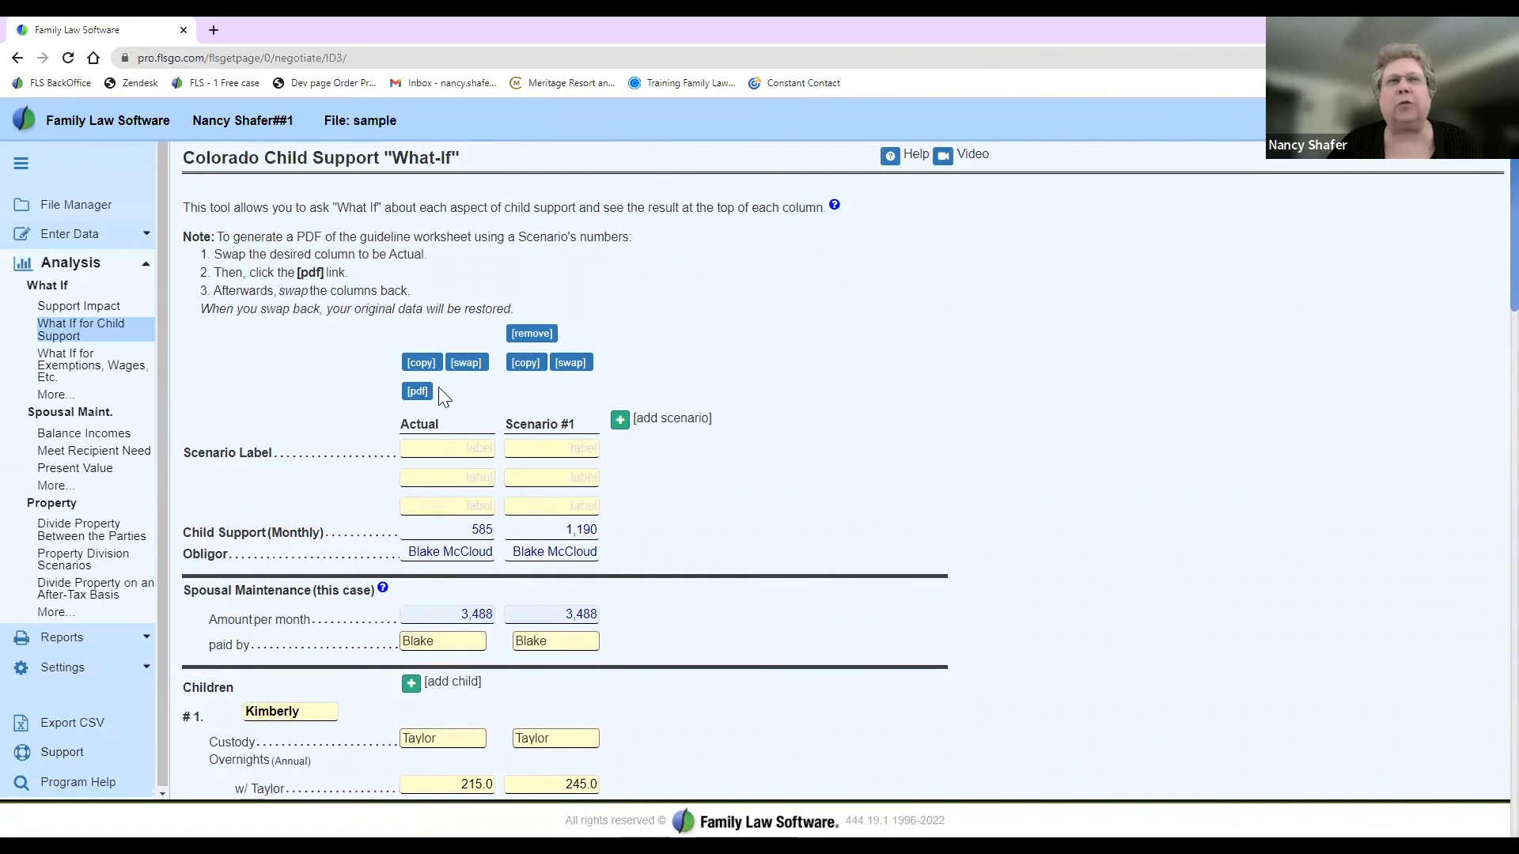
# Step: Swap the Actual child support column with Scenario #1
pyautogui.click(419, 448)
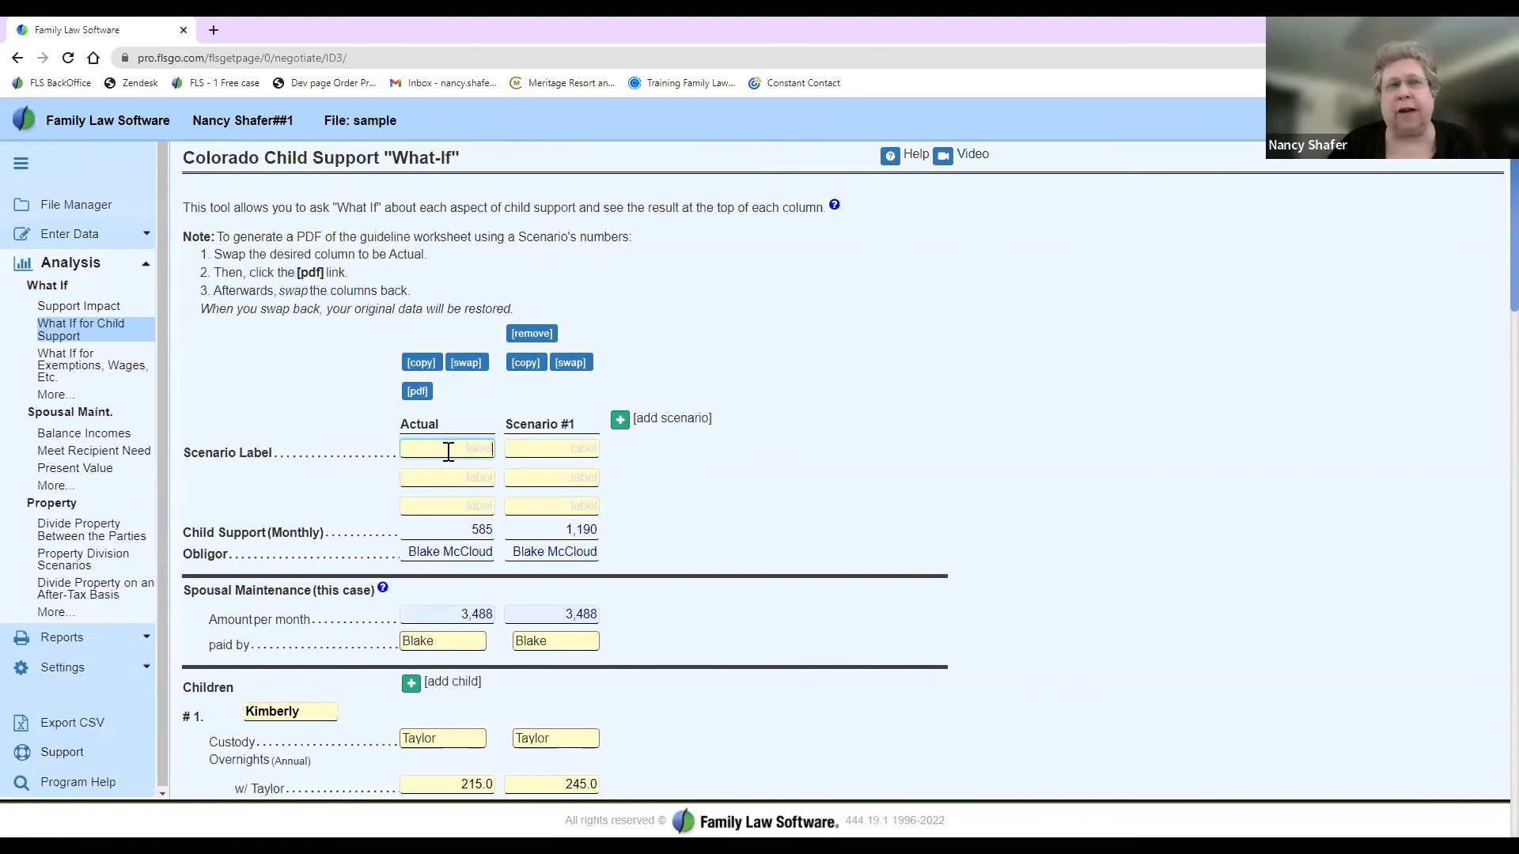
pyautogui.click(465, 362)
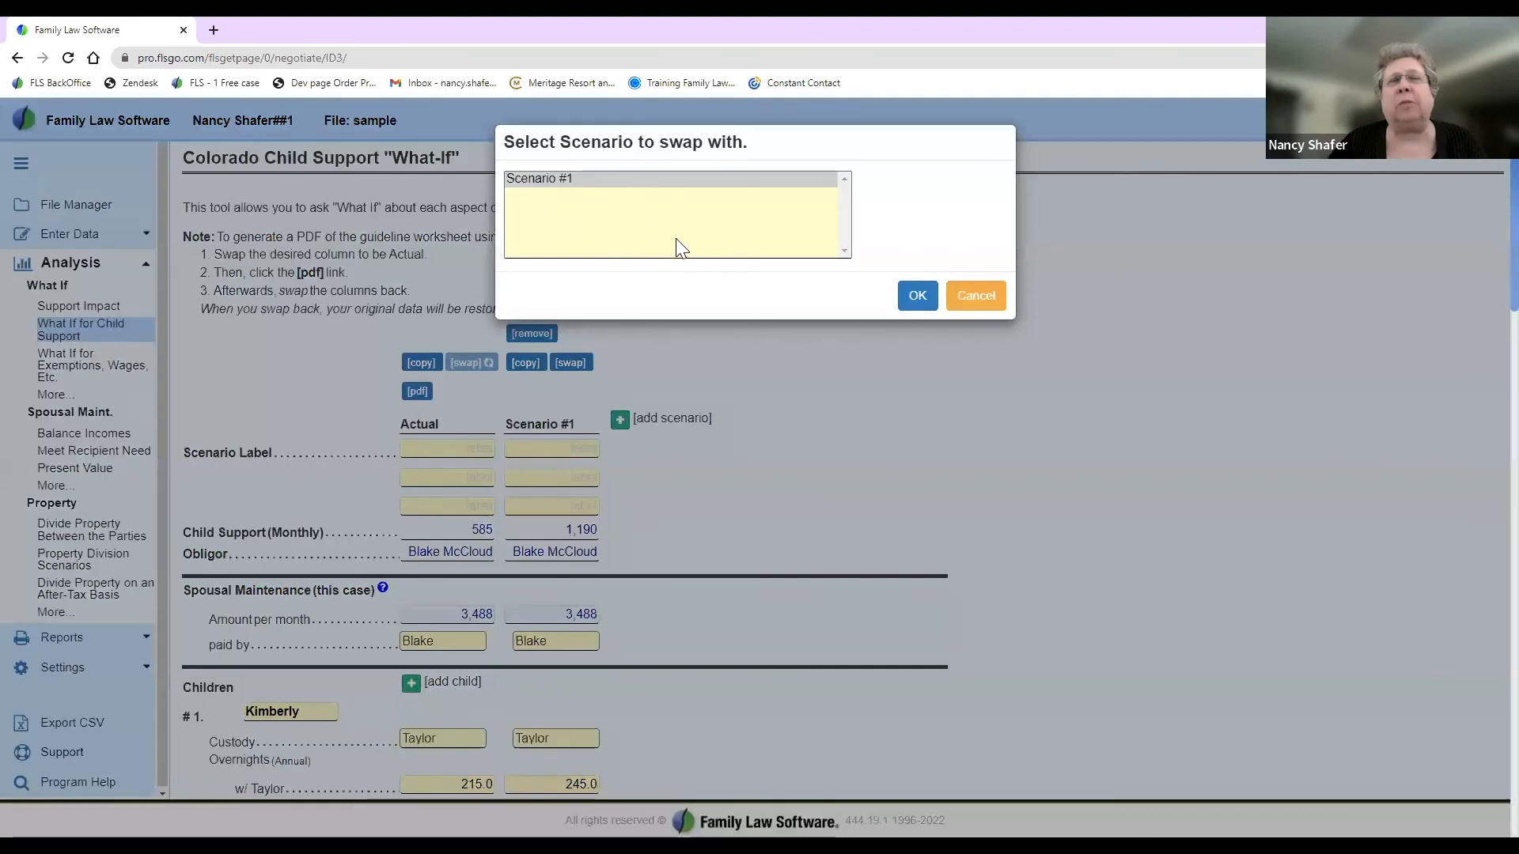
pyautogui.click(917, 297)
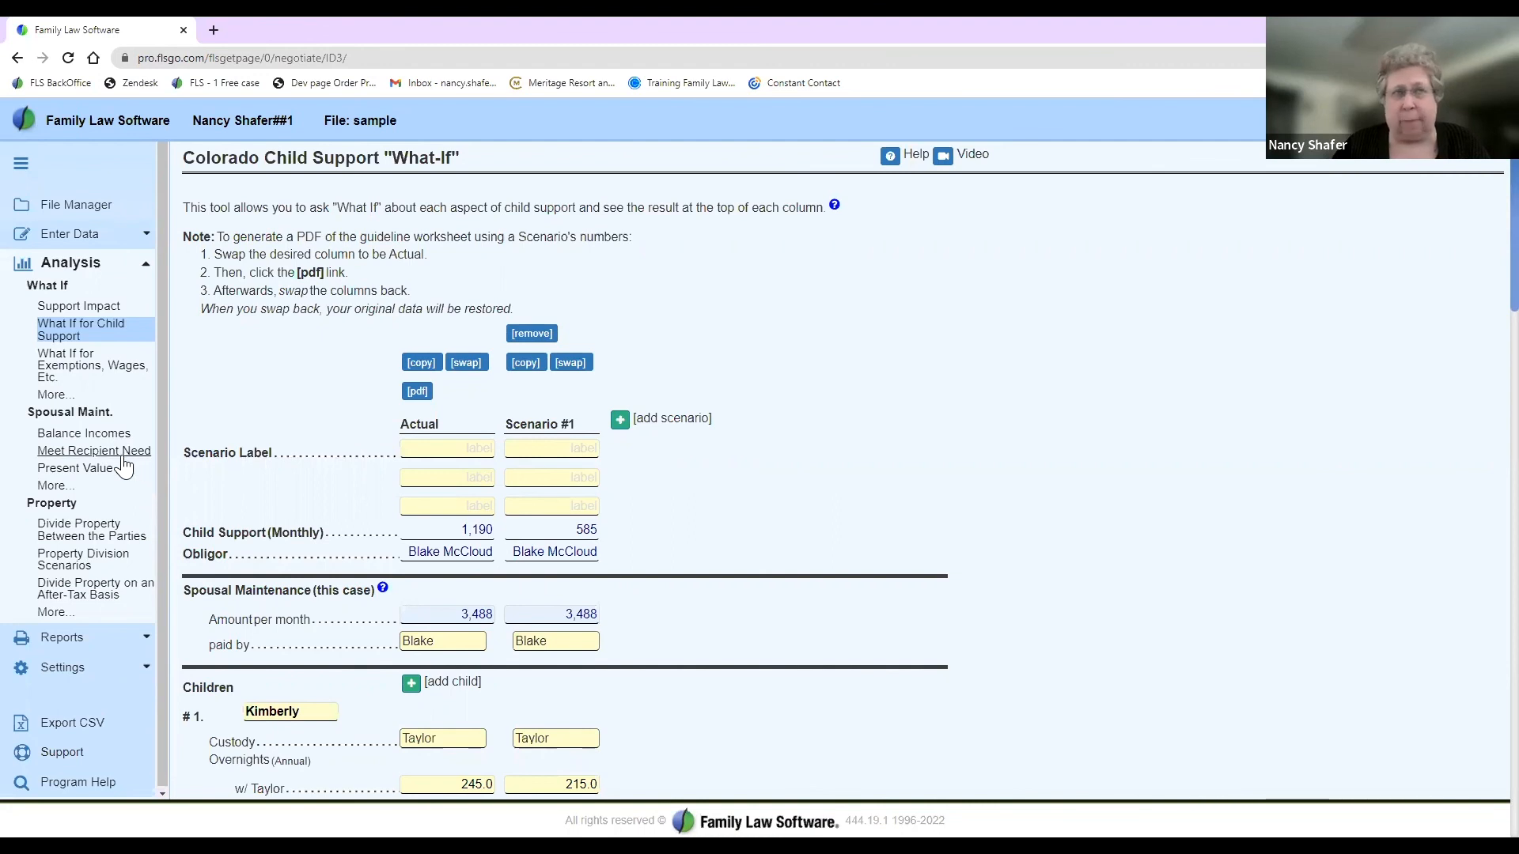
# Step: Open the Spousal Maintenance Breakeven report and read its assumptions and explanation
pyautogui.click(49, 487)
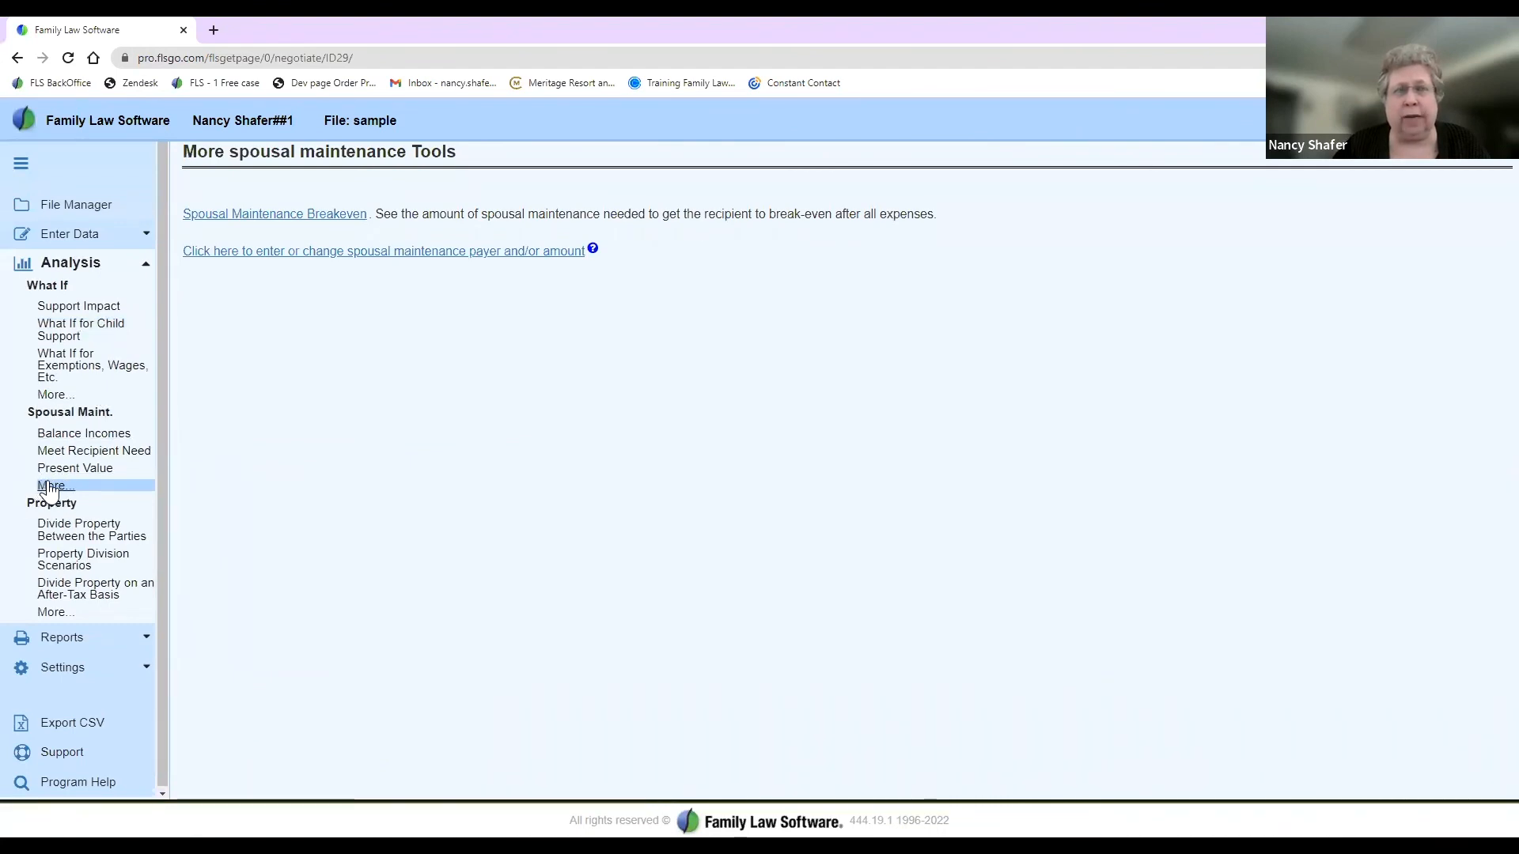
pyautogui.click(261, 223)
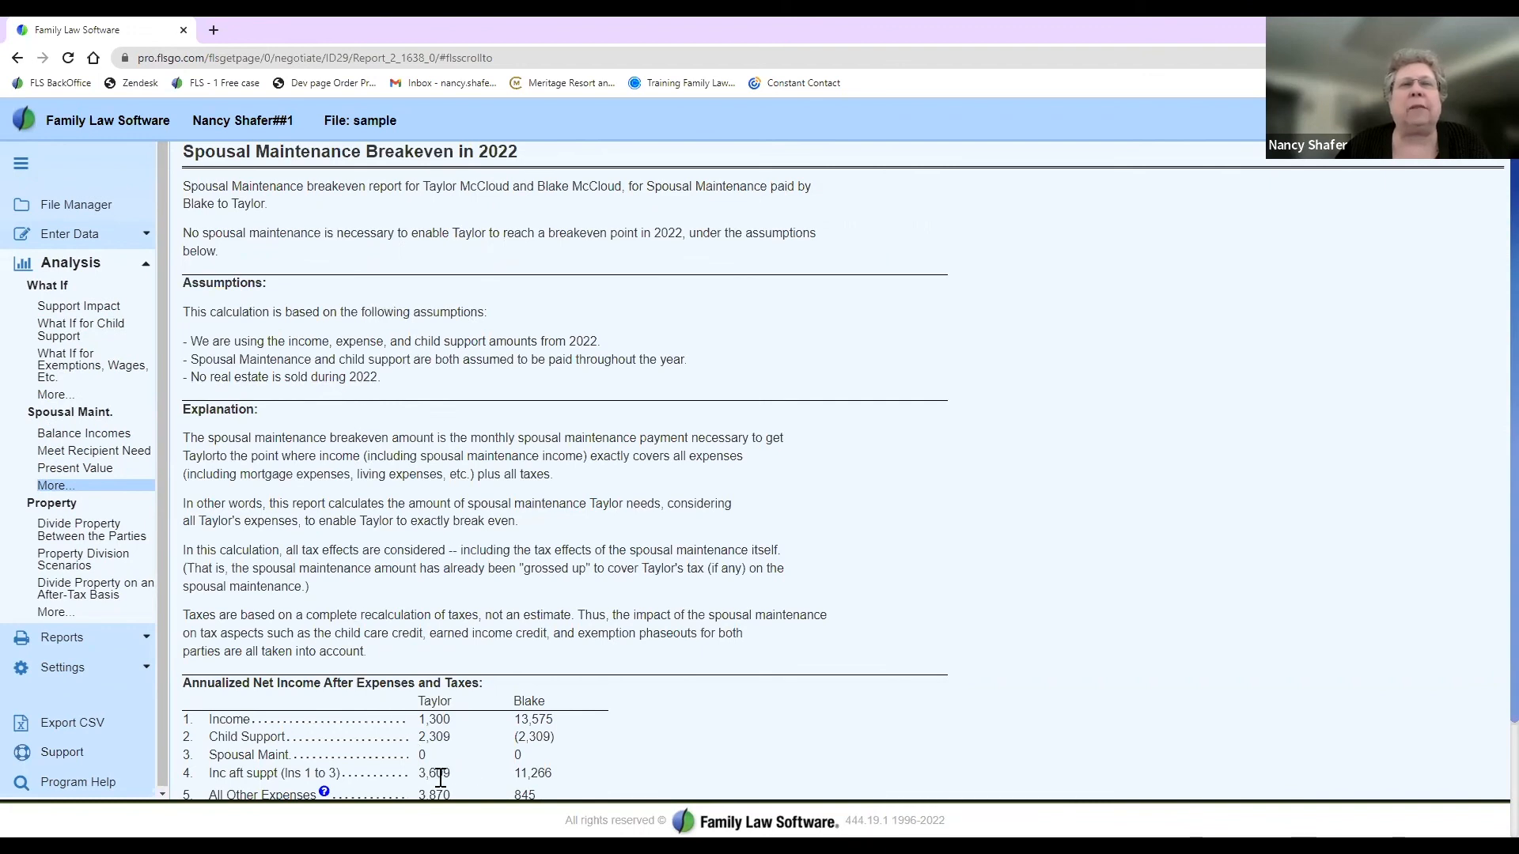
pyautogui.scroll(-1, 442, 673)
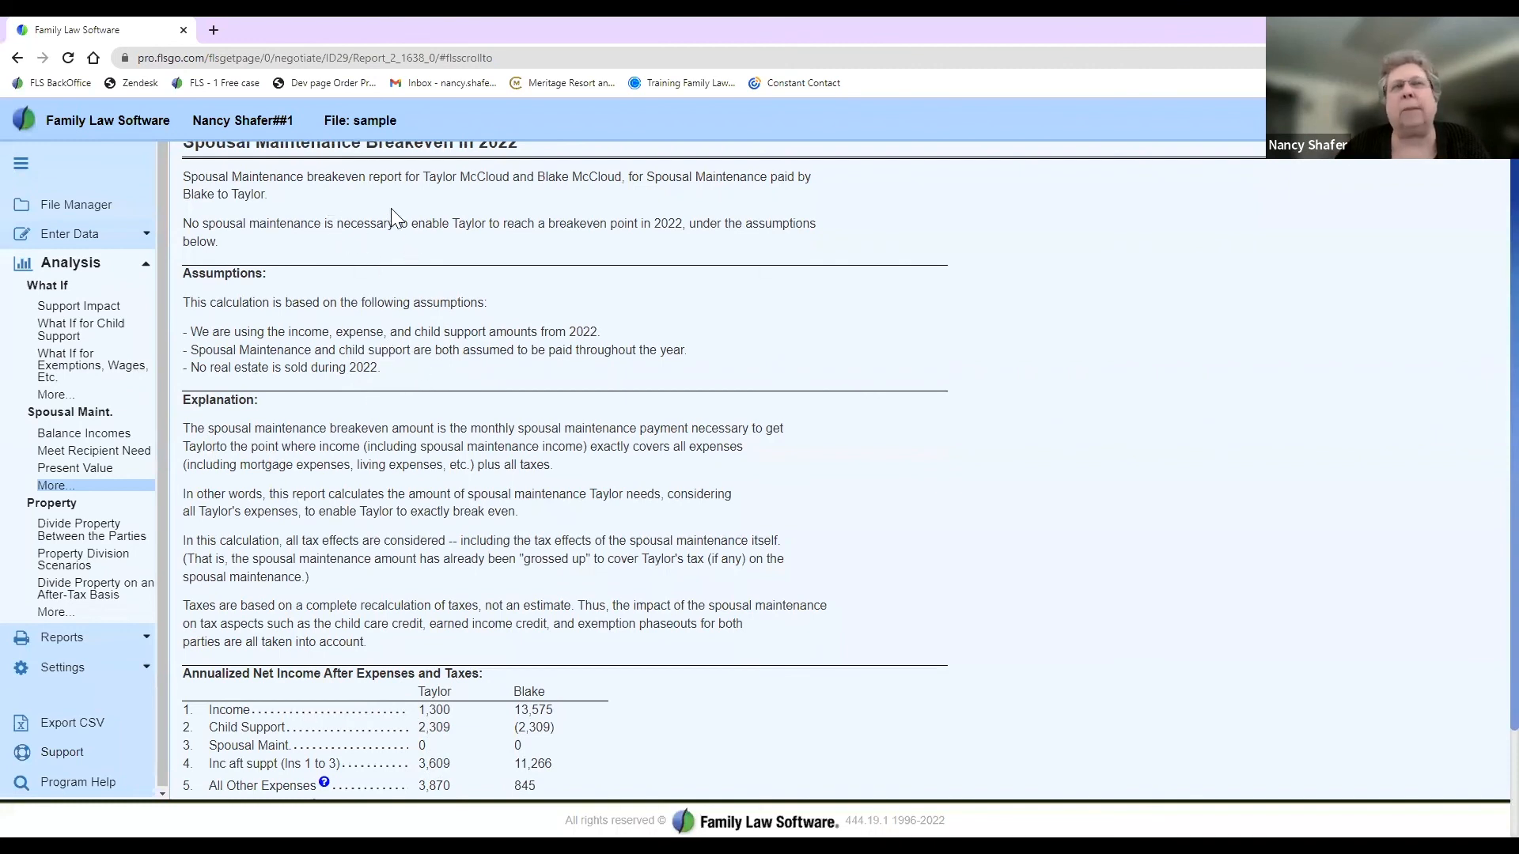
# Step: Open Meet Recipient Need and check the spousal maintenance needed for desired after-tax incomes of 90,000 and 70,000
pyautogui.click(121, 455)
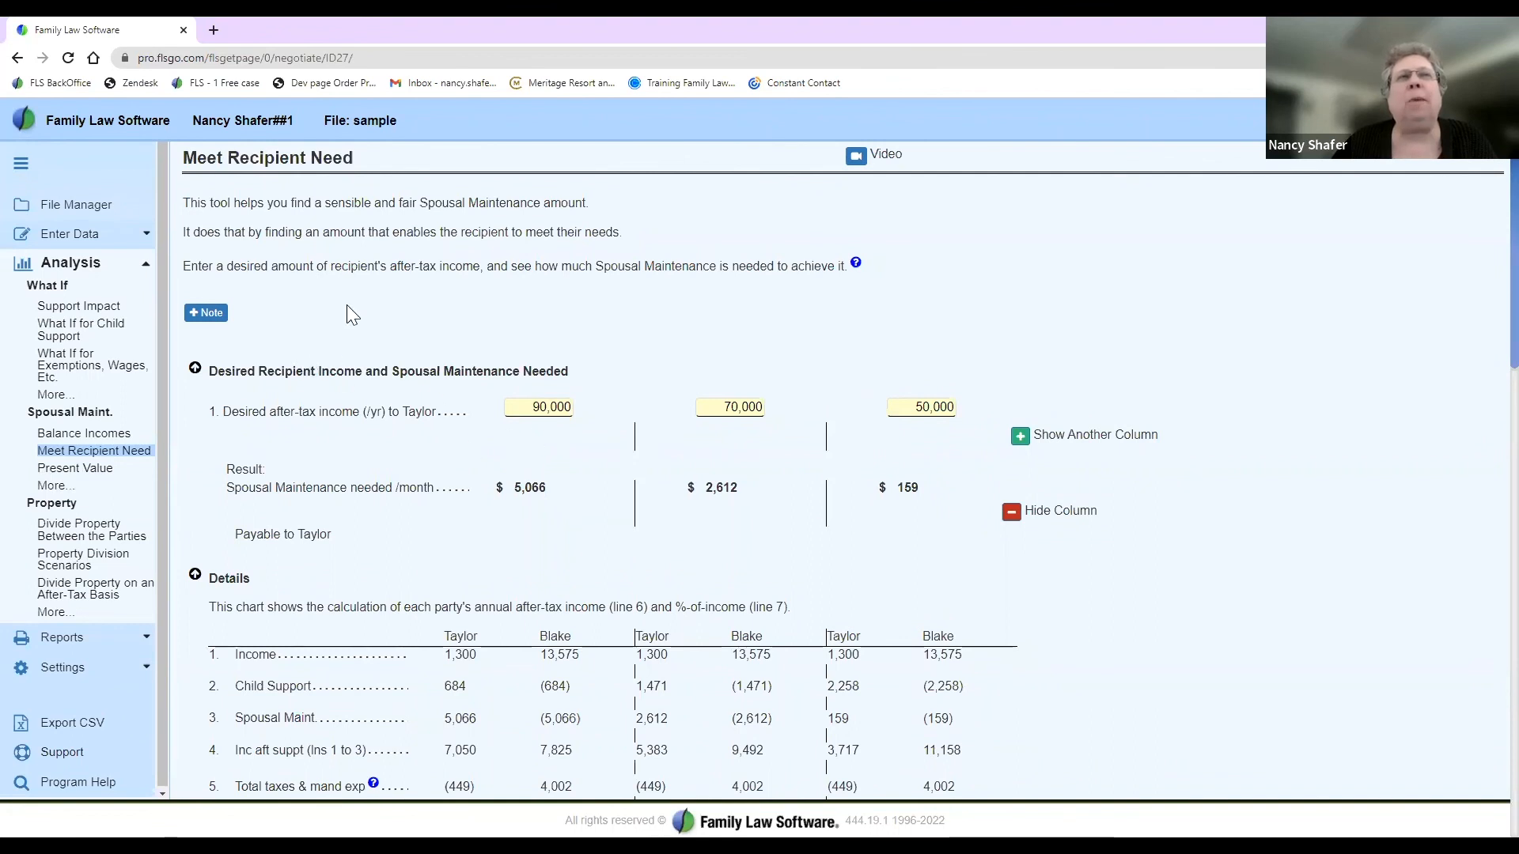
pyautogui.moveTo(341, 265); pyautogui.dragTo(514, 271)
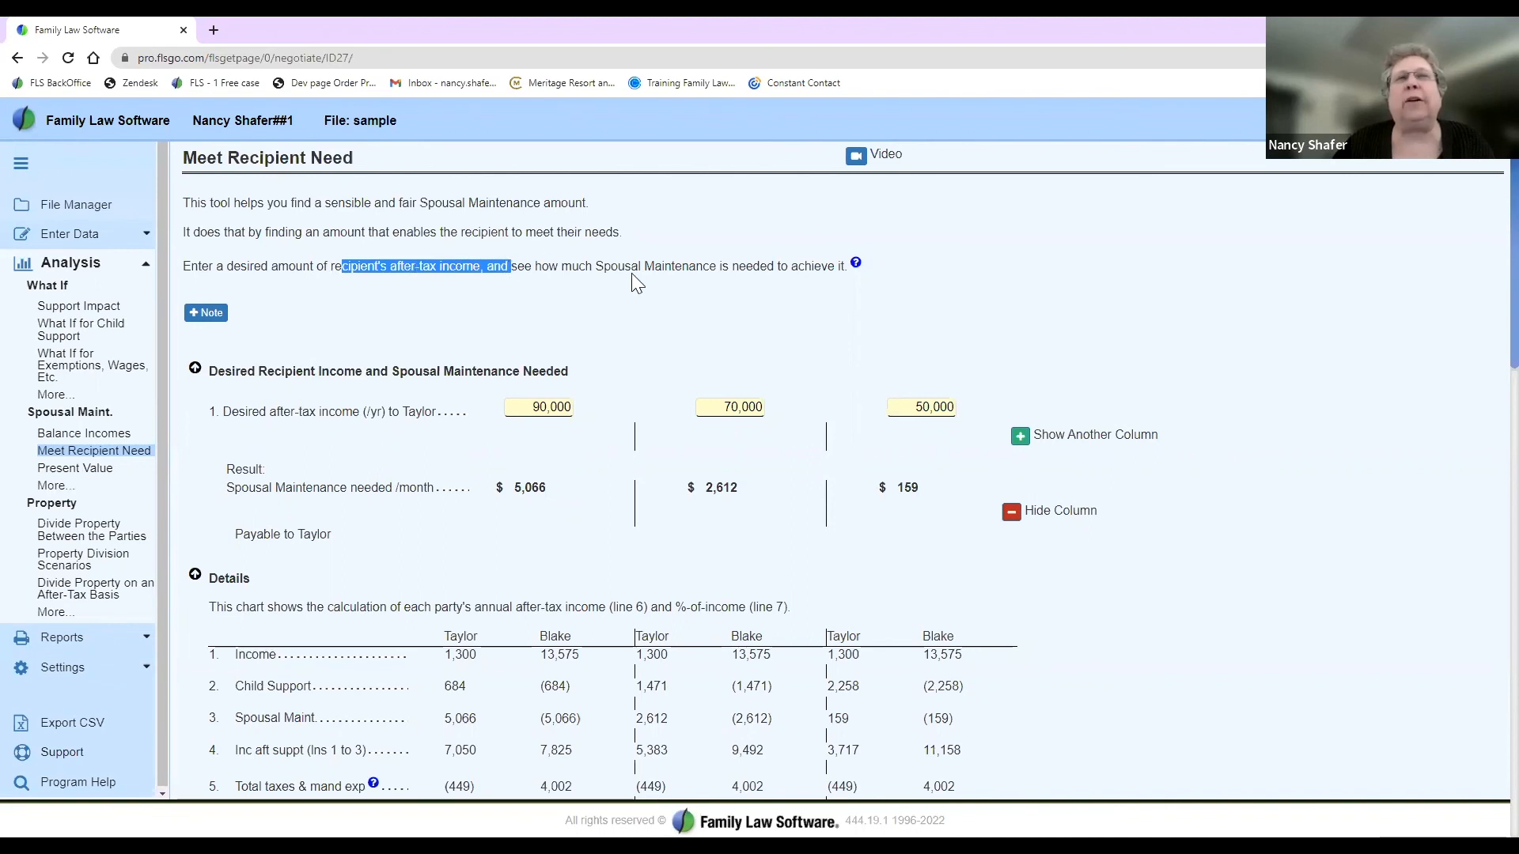
pyautogui.moveTo(610, 266); pyautogui.dragTo(797, 267)
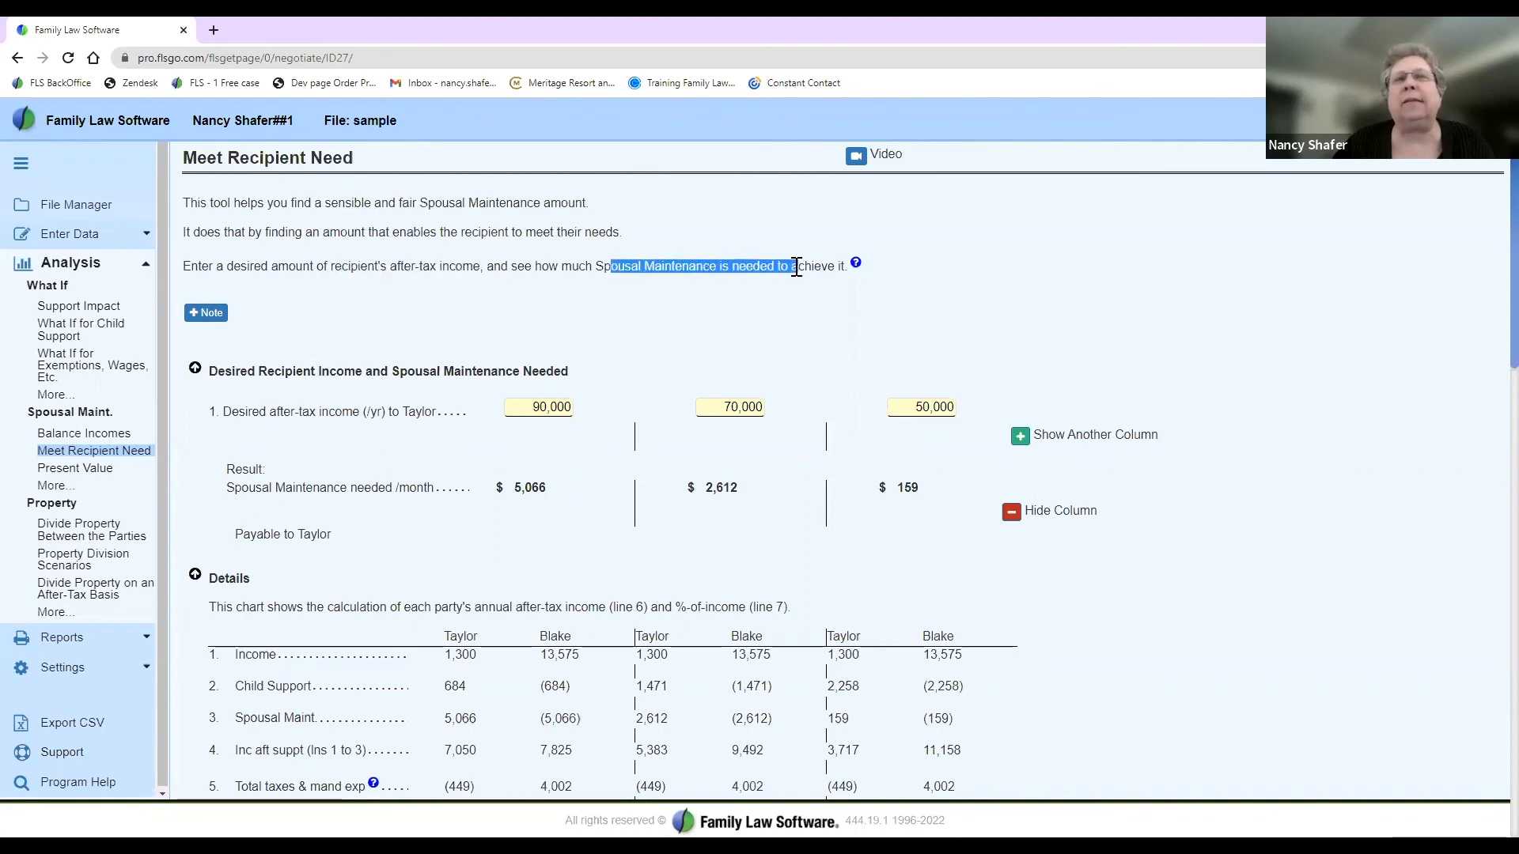
pyautogui.click(520, 405)
pyautogui.moveTo(519, 405); pyautogui.dragTo(575, 410)
pyautogui.click(533, 487)
pyautogui.doubleClick(533, 487)
pyautogui.moveTo(712, 407); pyautogui.dragTo(774, 406)
pyautogui.moveTo(708, 490); pyautogui.dragTo(766, 481)
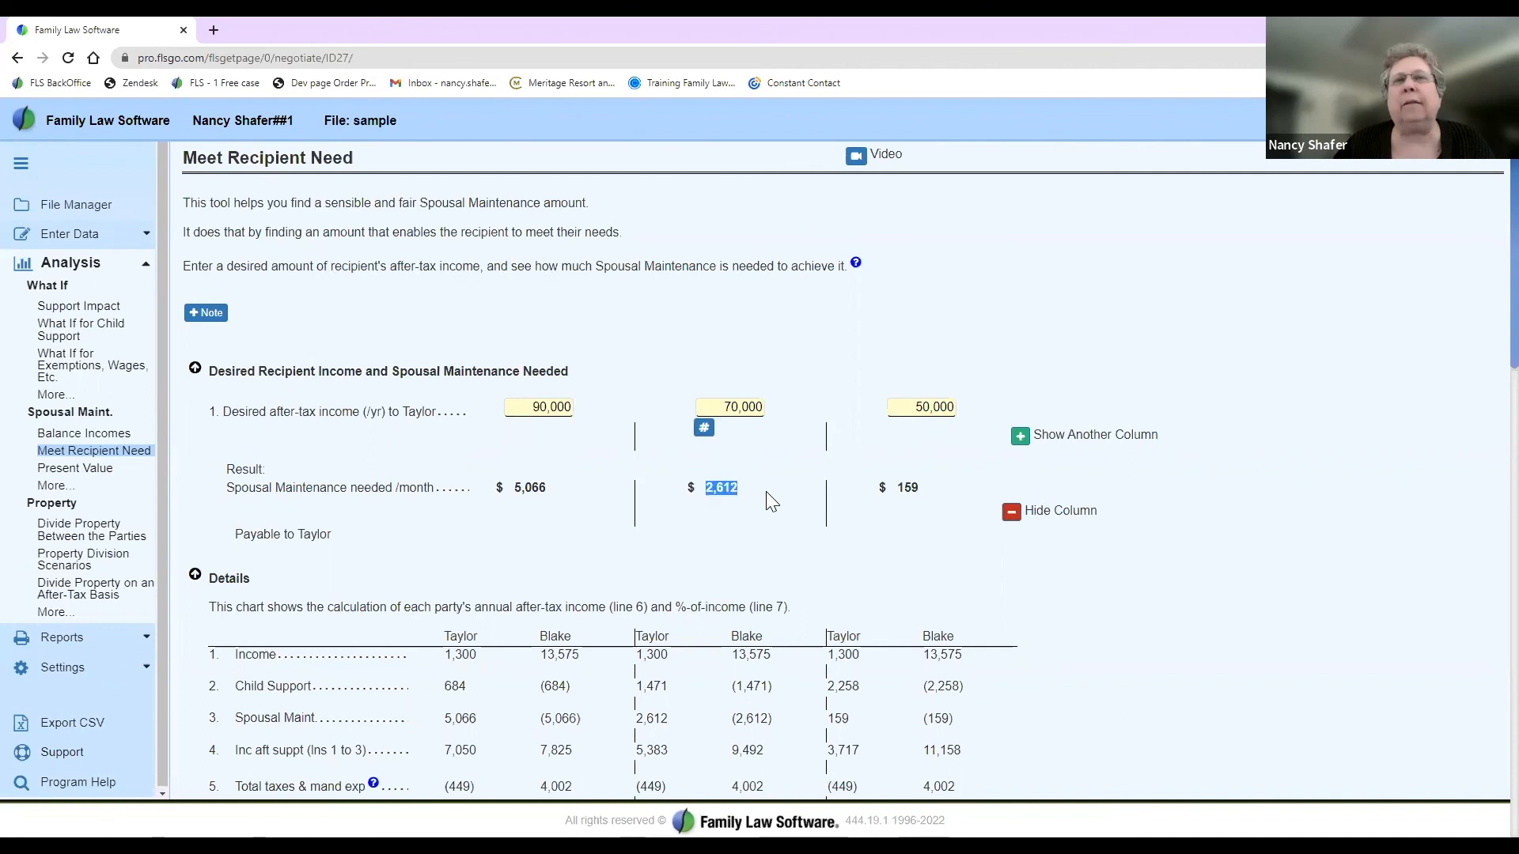
pyautogui.click(651, 567)
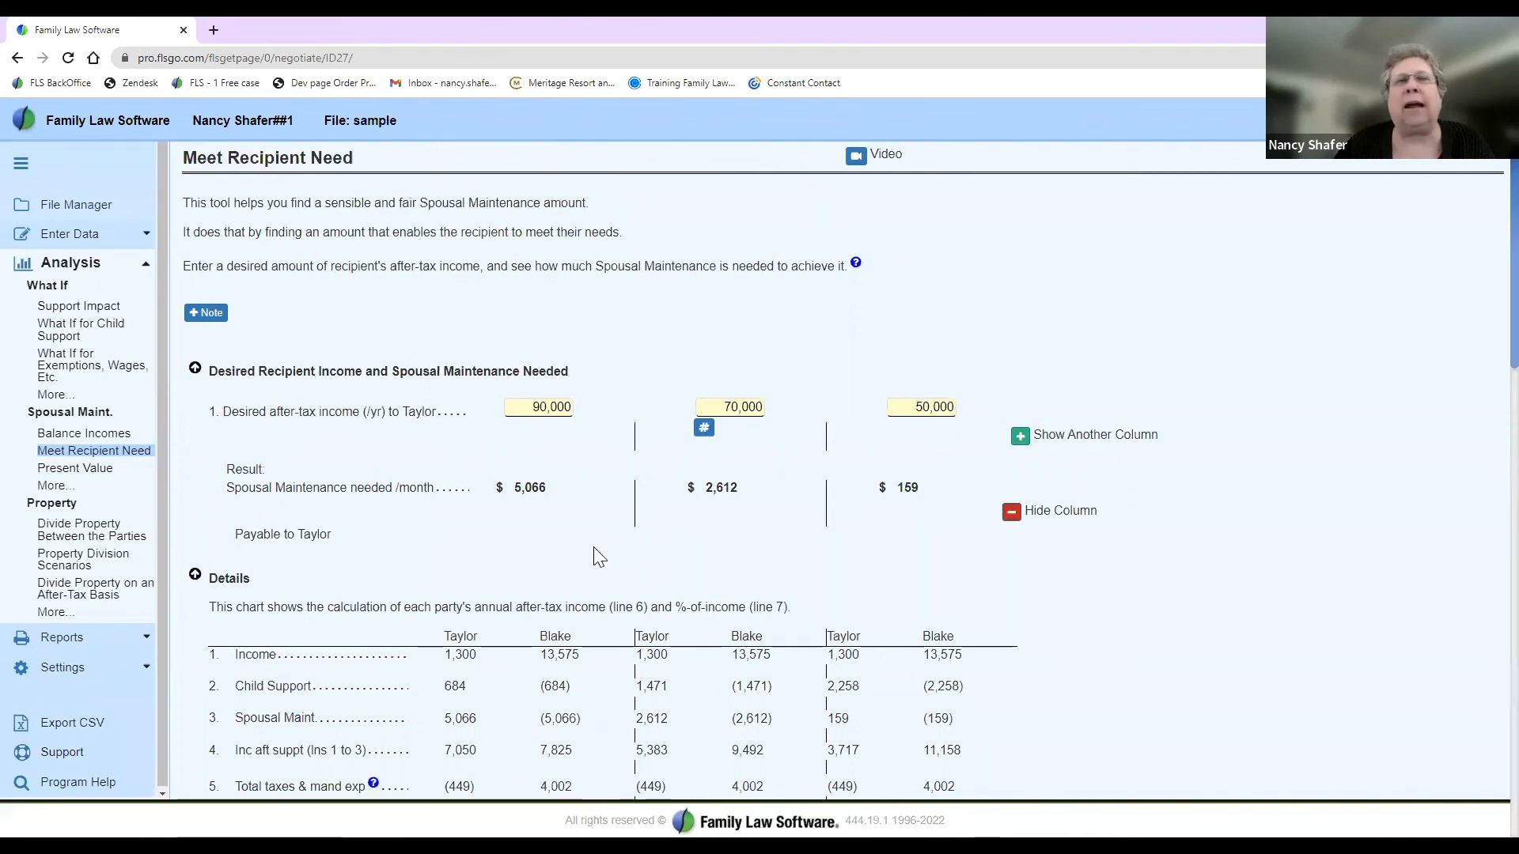
# Step: Examine the details chart and the expanded report of the Meet Recipient Need tool
pyautogui.scroll(-3, 595, 549)
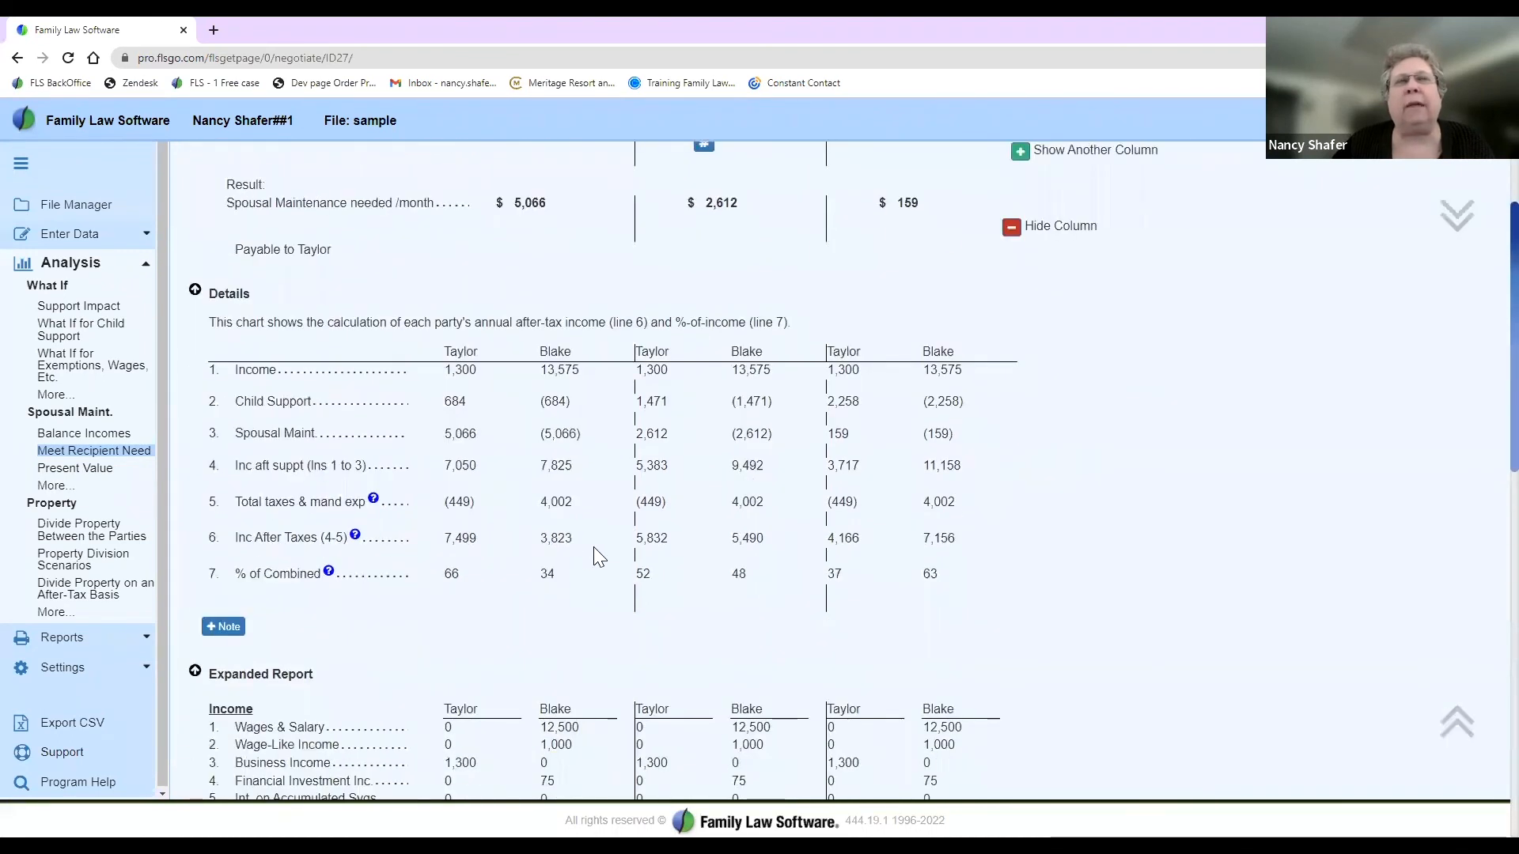
pyautogui.scroll(-1, 594, 547)
pyautogui.scroll(-6, 595, 550)
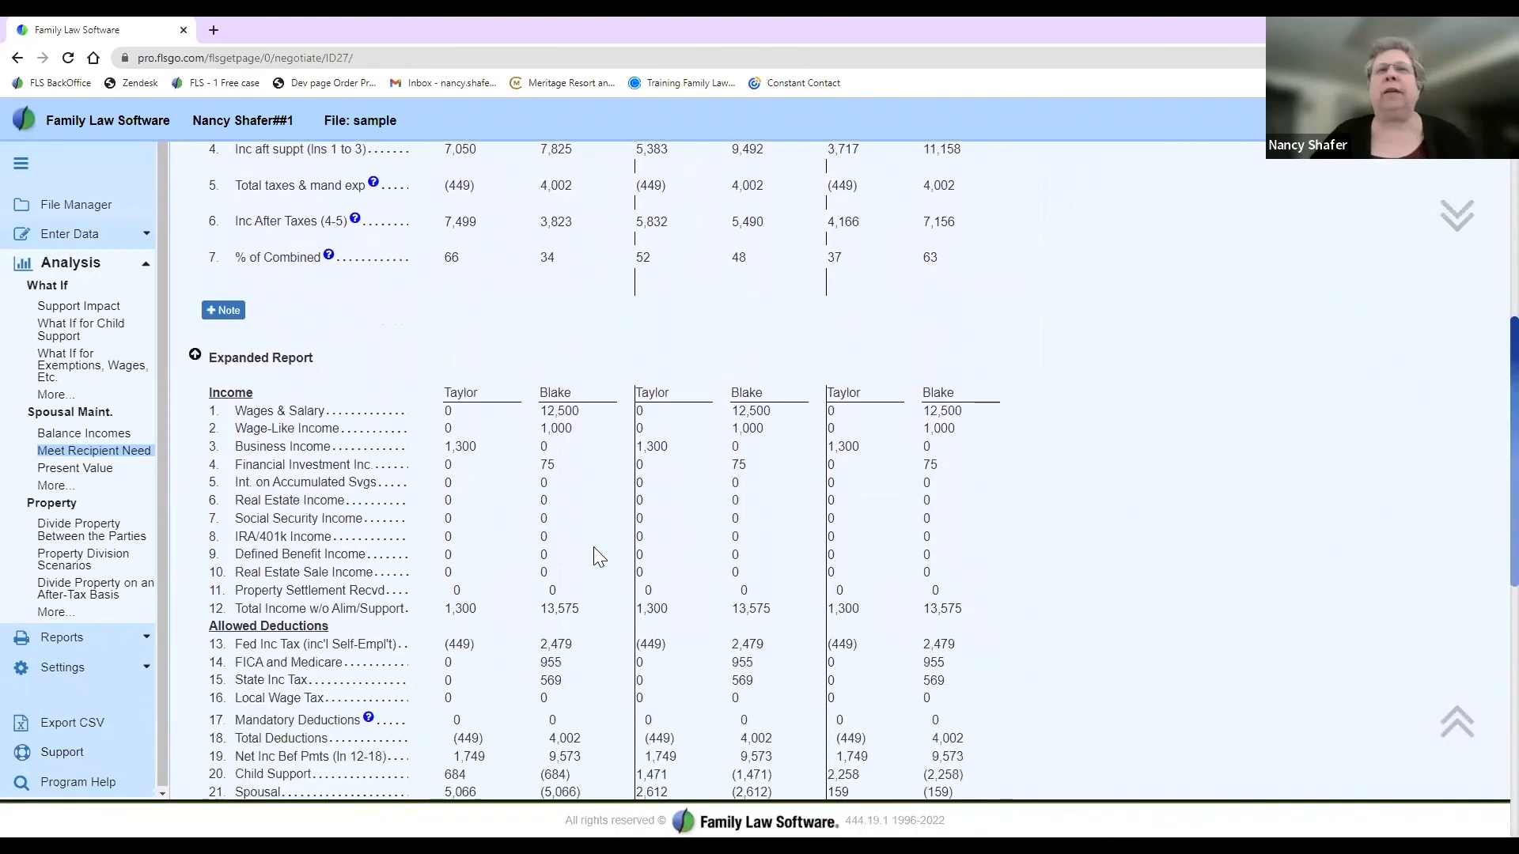
pyautogui.scroll(10, 595, 550)
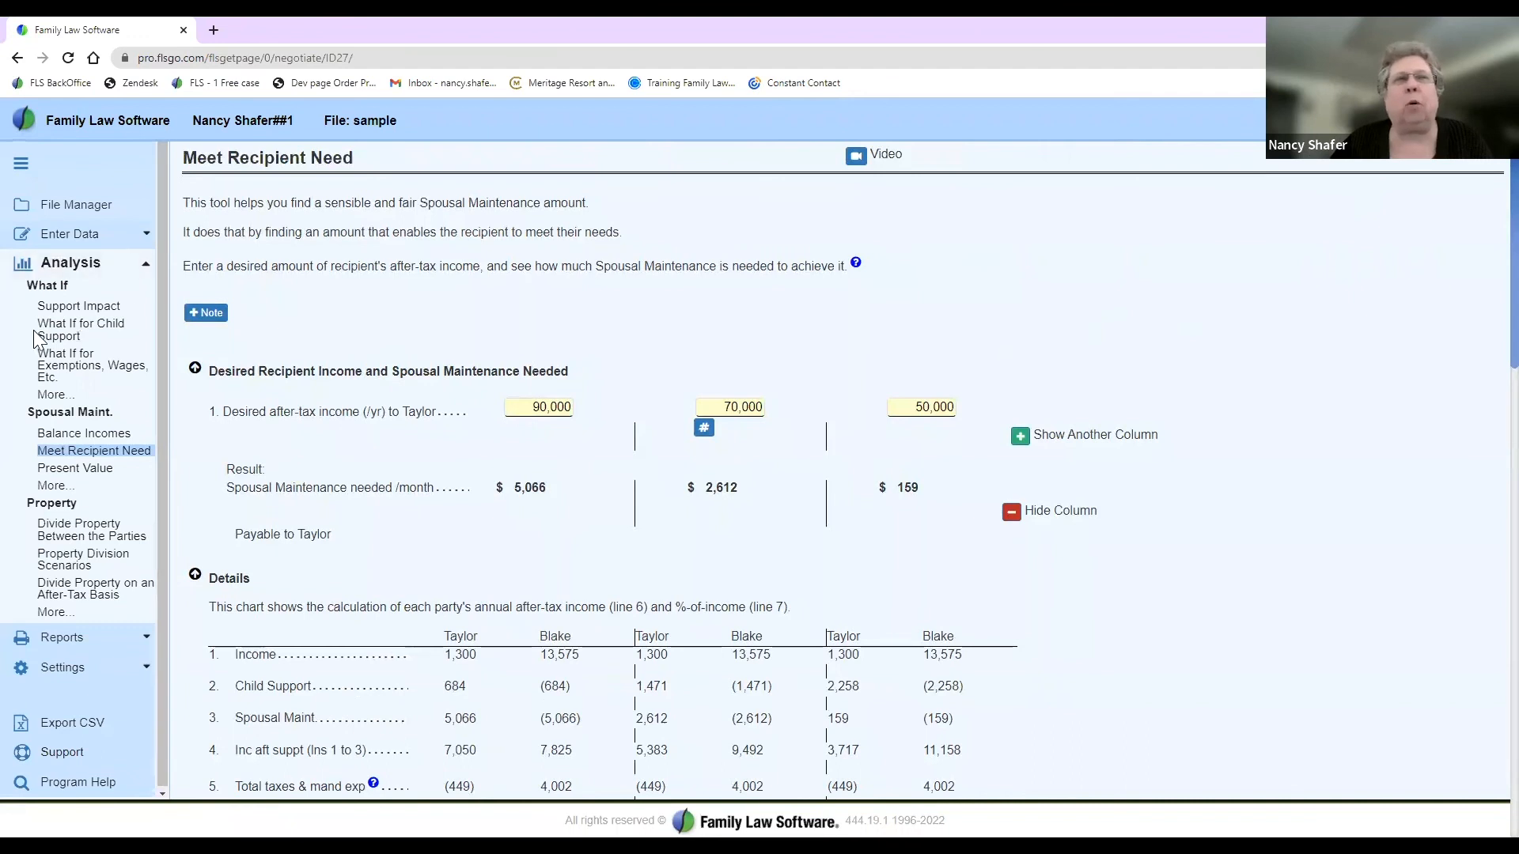
# Step: Add a third column in Balance Incomes and try recipient income shares of 33% and 90% in it
pyautogui.click(65, 440)
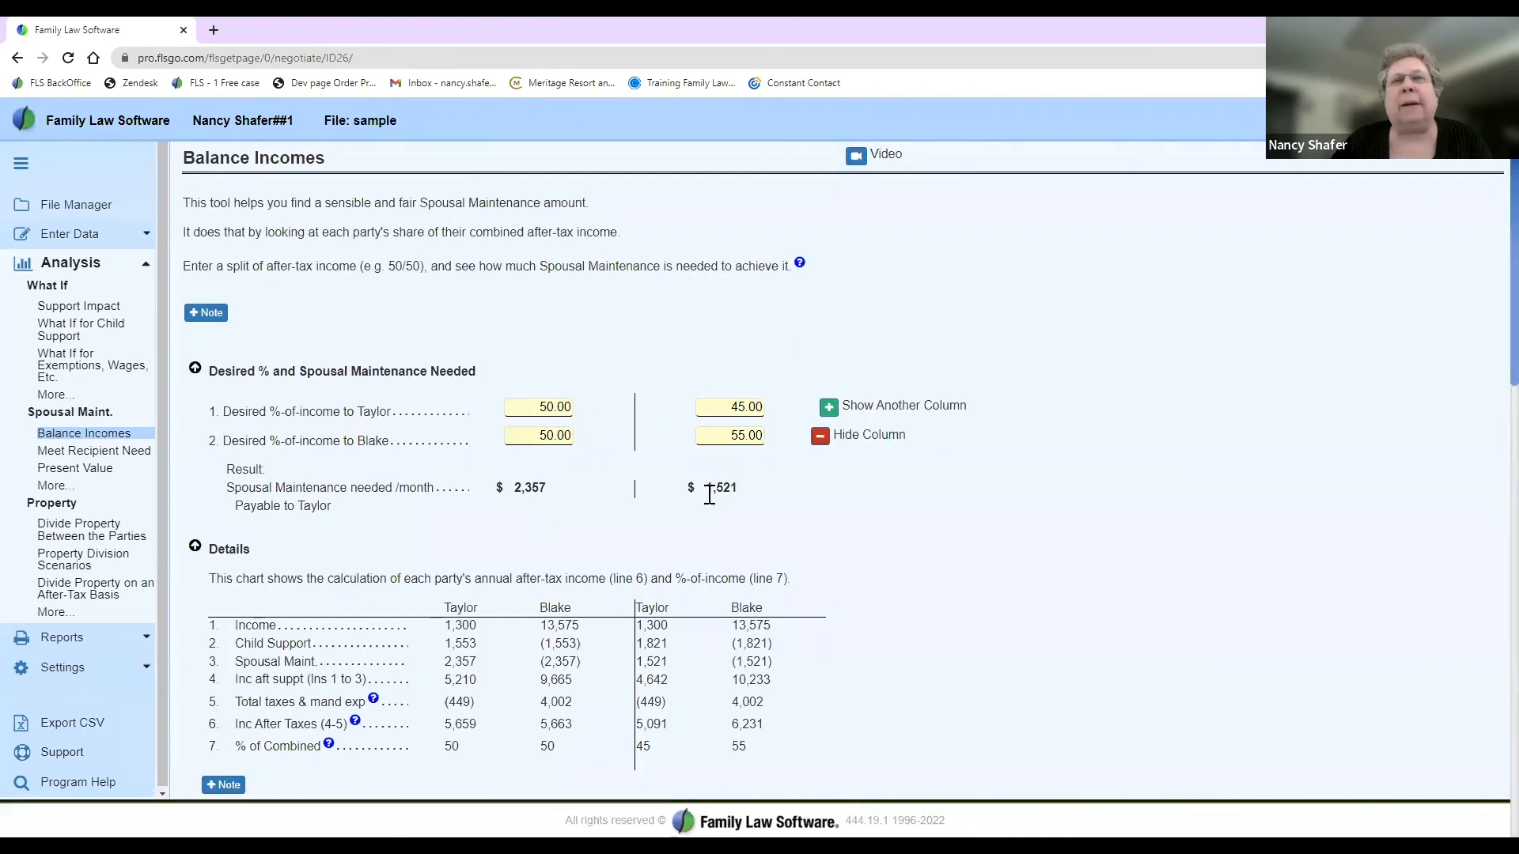
pyautogui.click(829, 407)
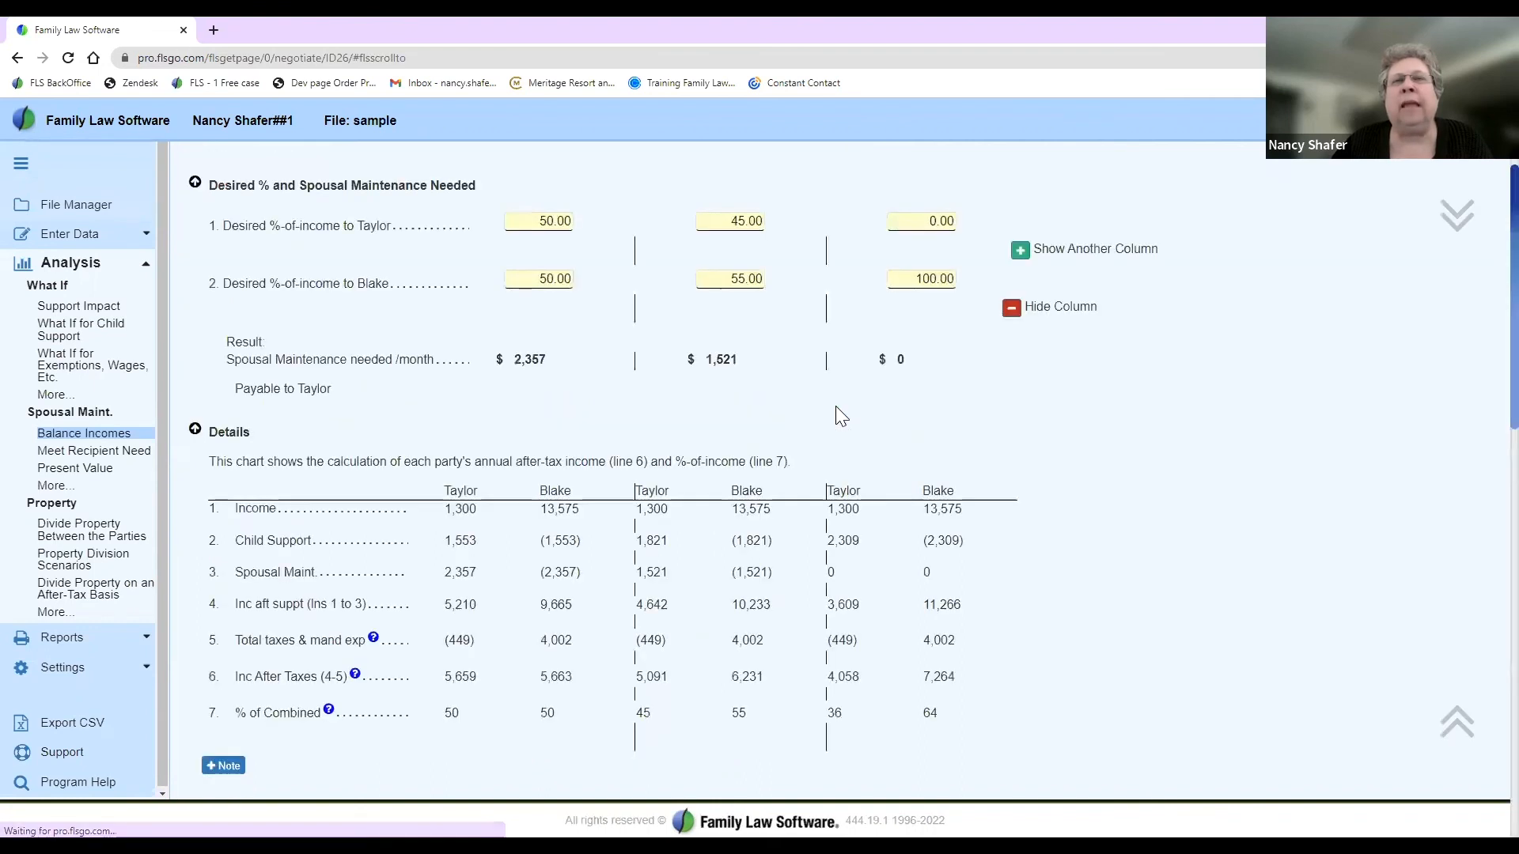
pyautogui.click(933, 223)
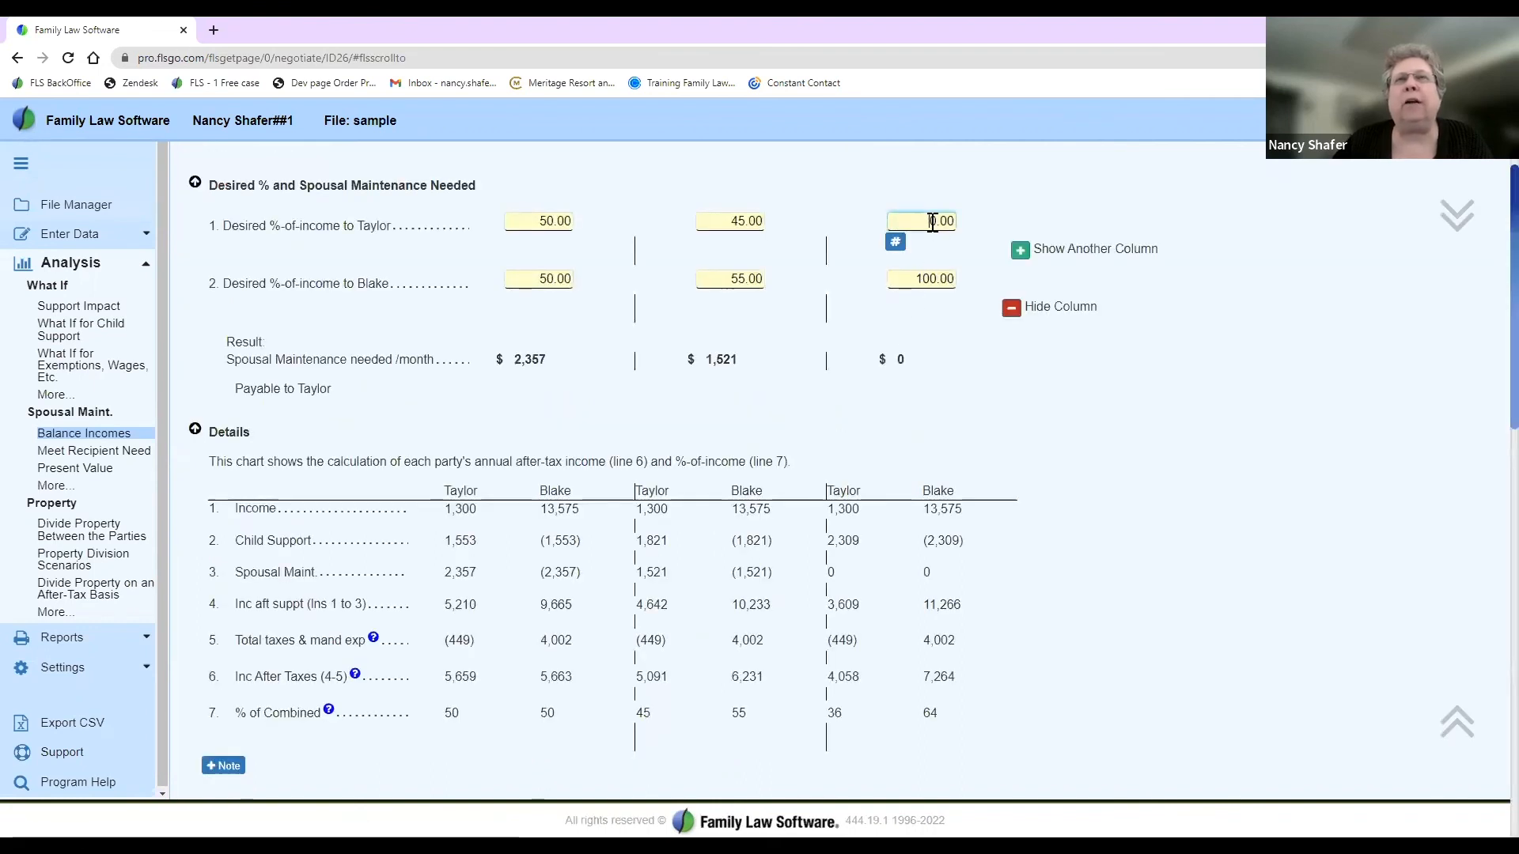
pyautogui.write('33')
pyautogui.press('Tab')
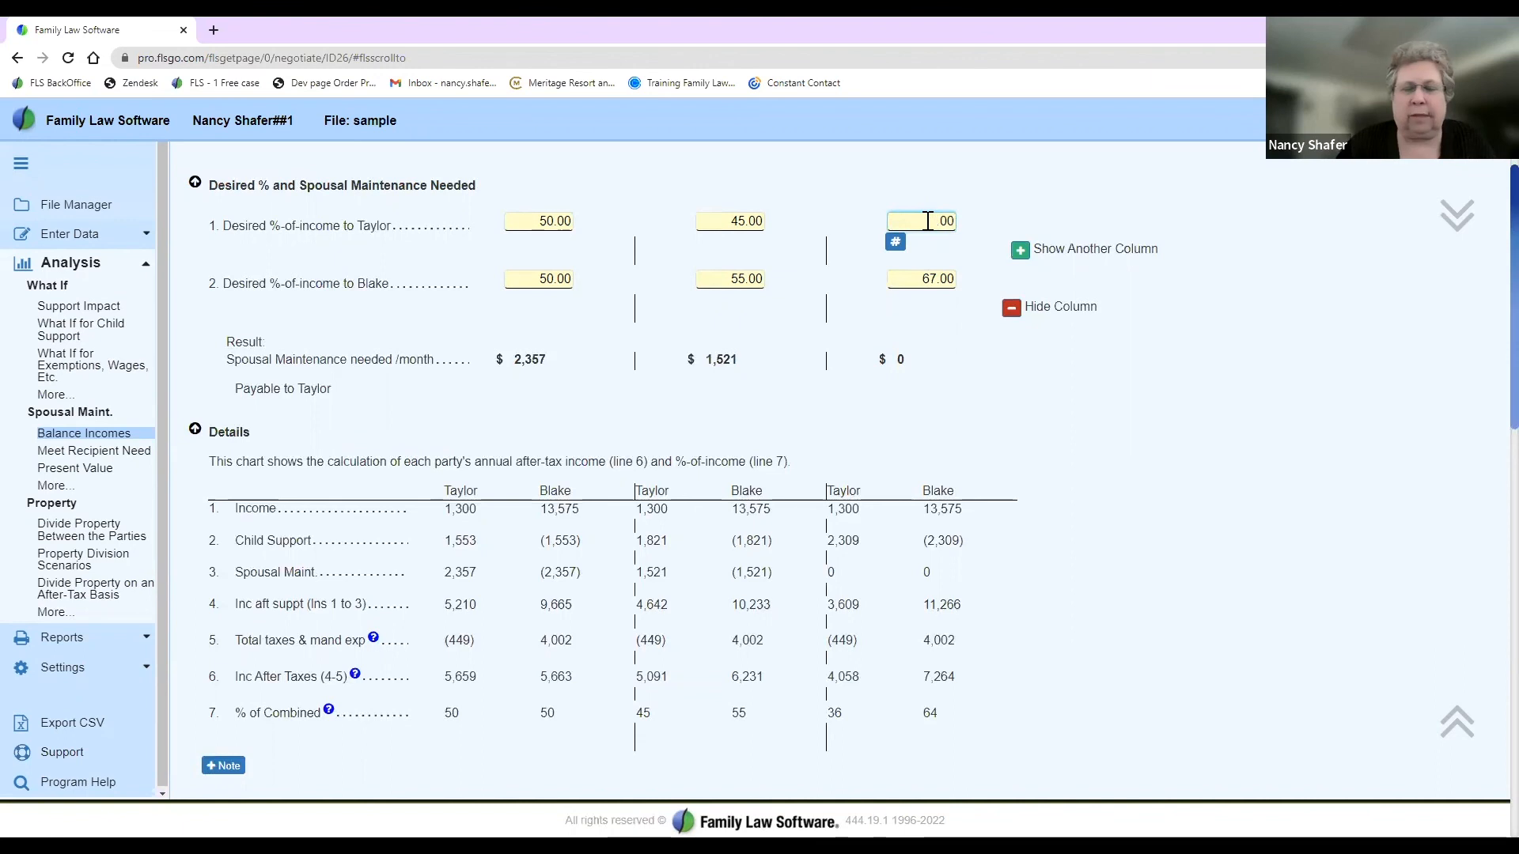
pyautogui.press('Tab')
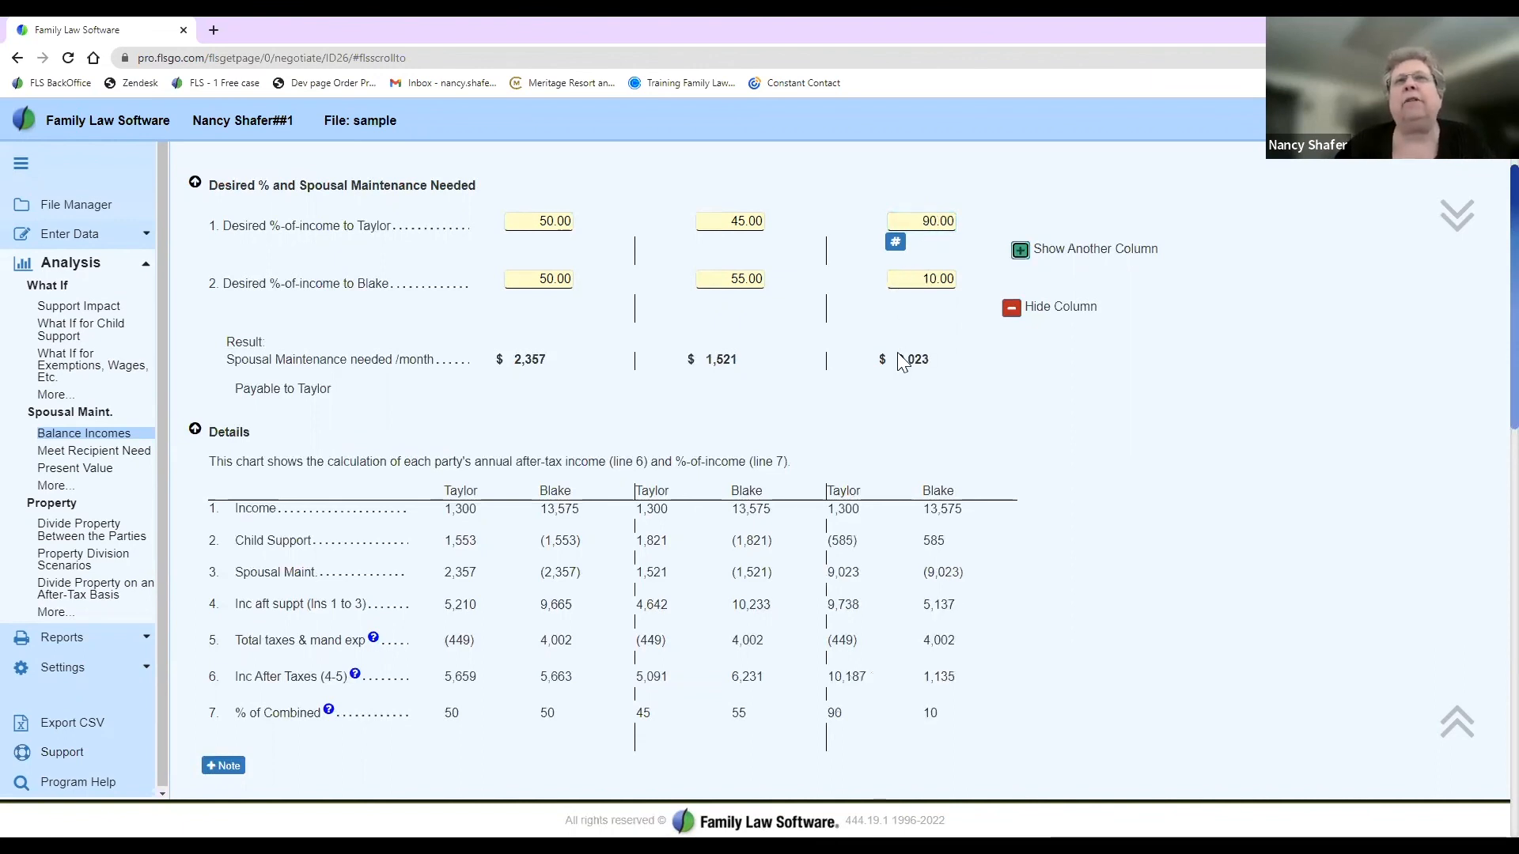
# Step: Set the recipient's desired %-of-income in the third Balance Incomes column to 40
pyautogui.click(921, 223)
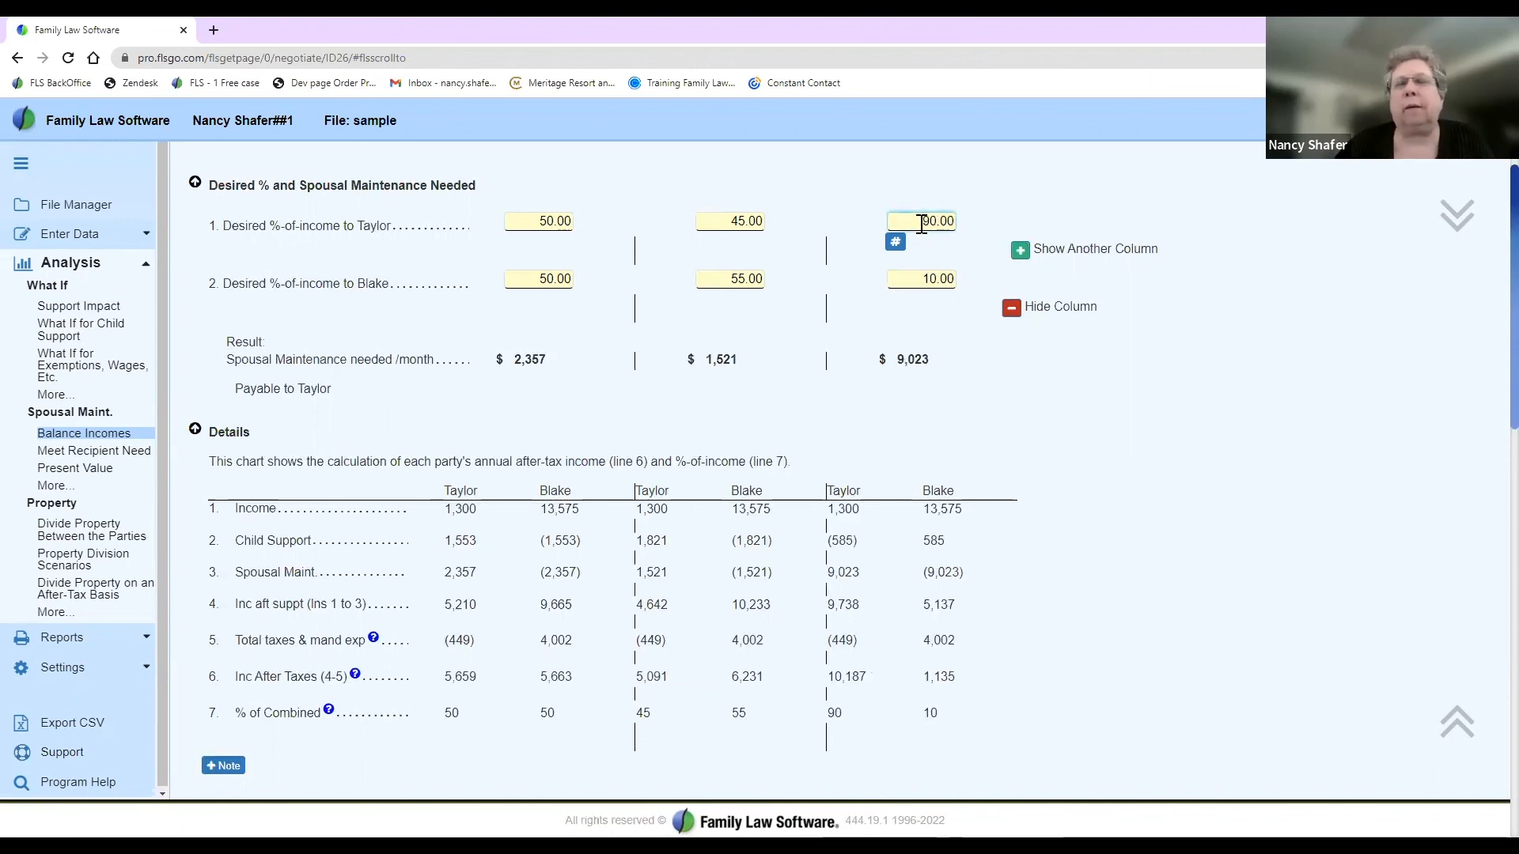
pyautogui.press('Delete')
pyautogui.write('4')
pyautogui.press('Tab')
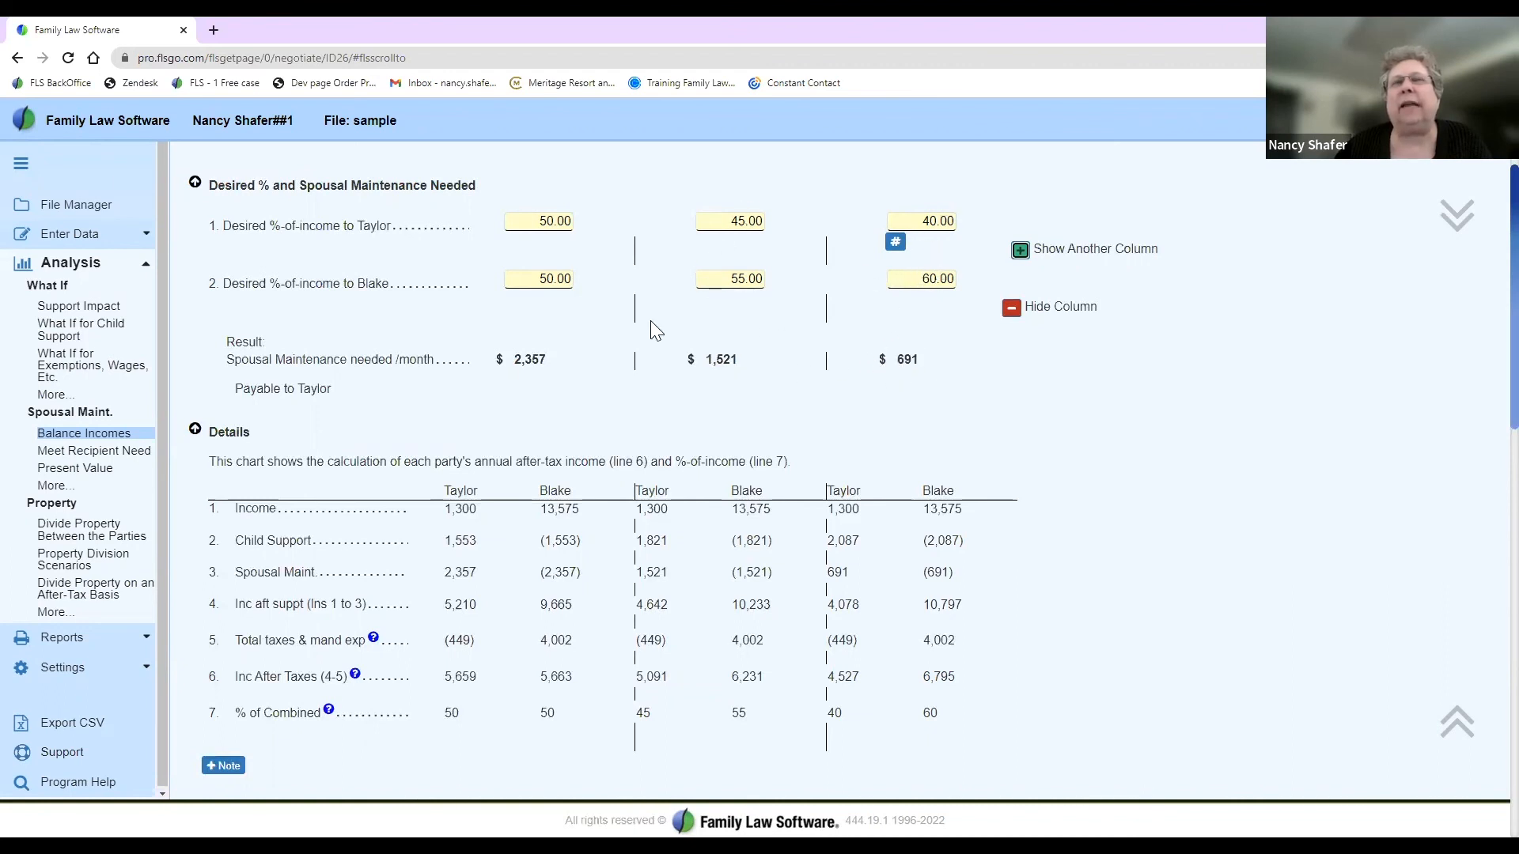
pyautogui.click(387, 314)
pyautogui.scroll(1, 387, 314)
pyautogui.scroll(2, 388, 315)
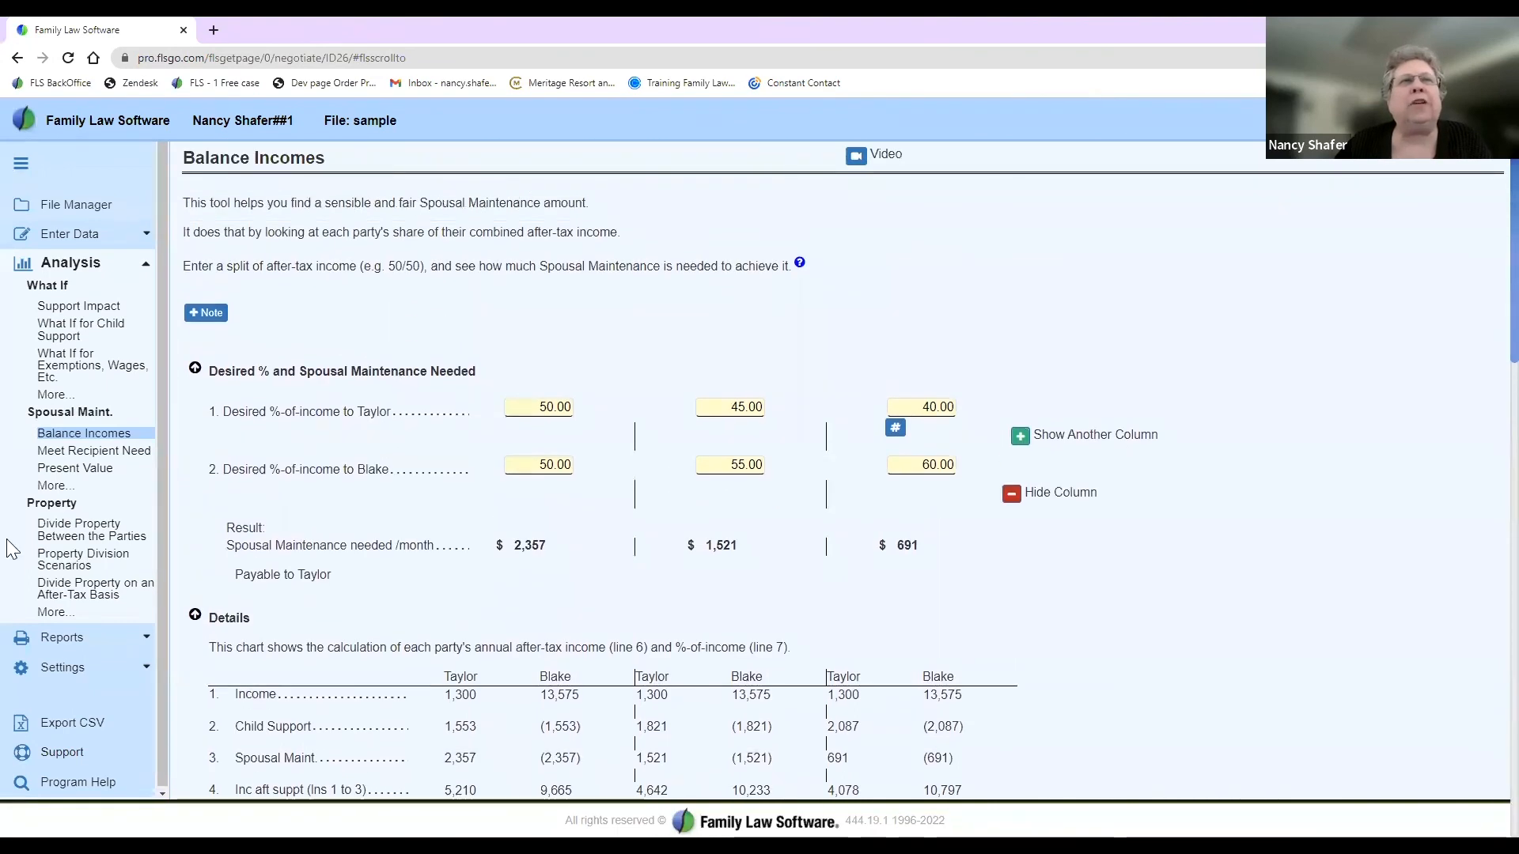
# Step: Open the Spousal Maintenance Present Value tool, switch it to the actual spousal maintenance and update the graph
pyautogui.click(85, 470)
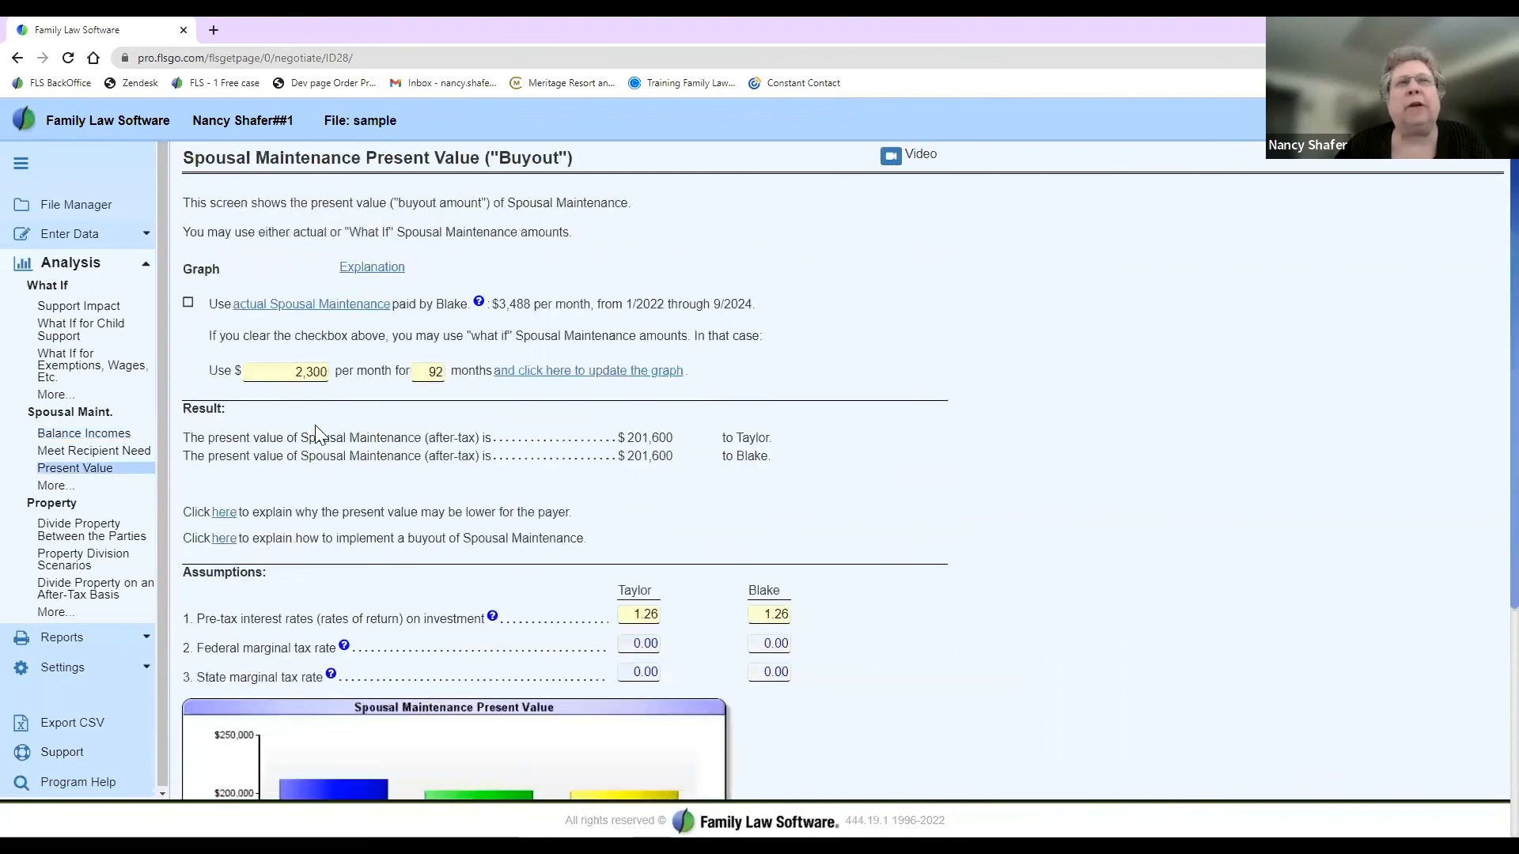
pyautogui.click(189, 304)
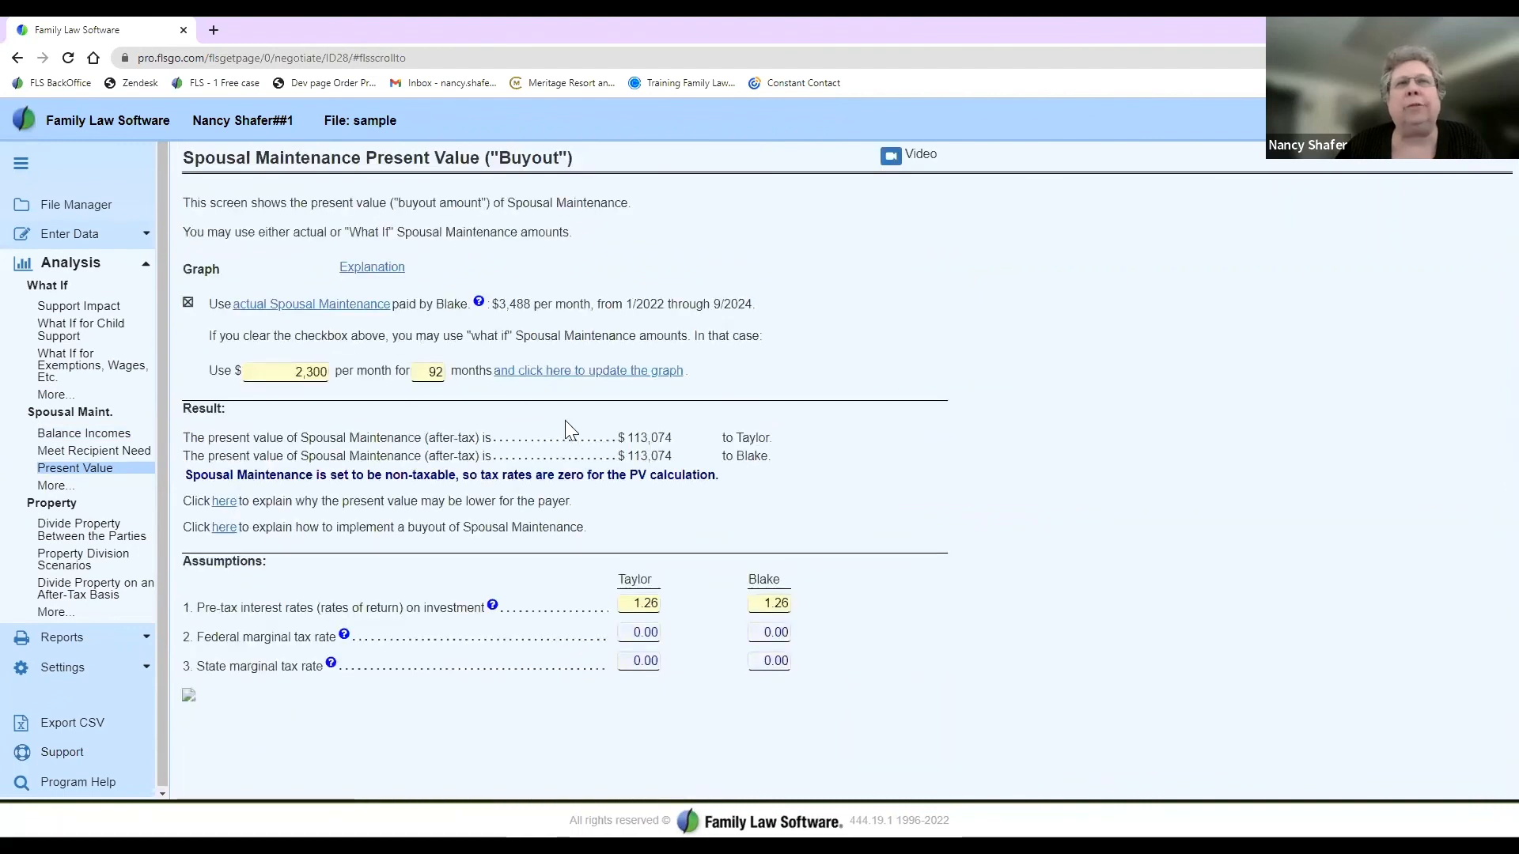
pyautogui.click(590, 371)
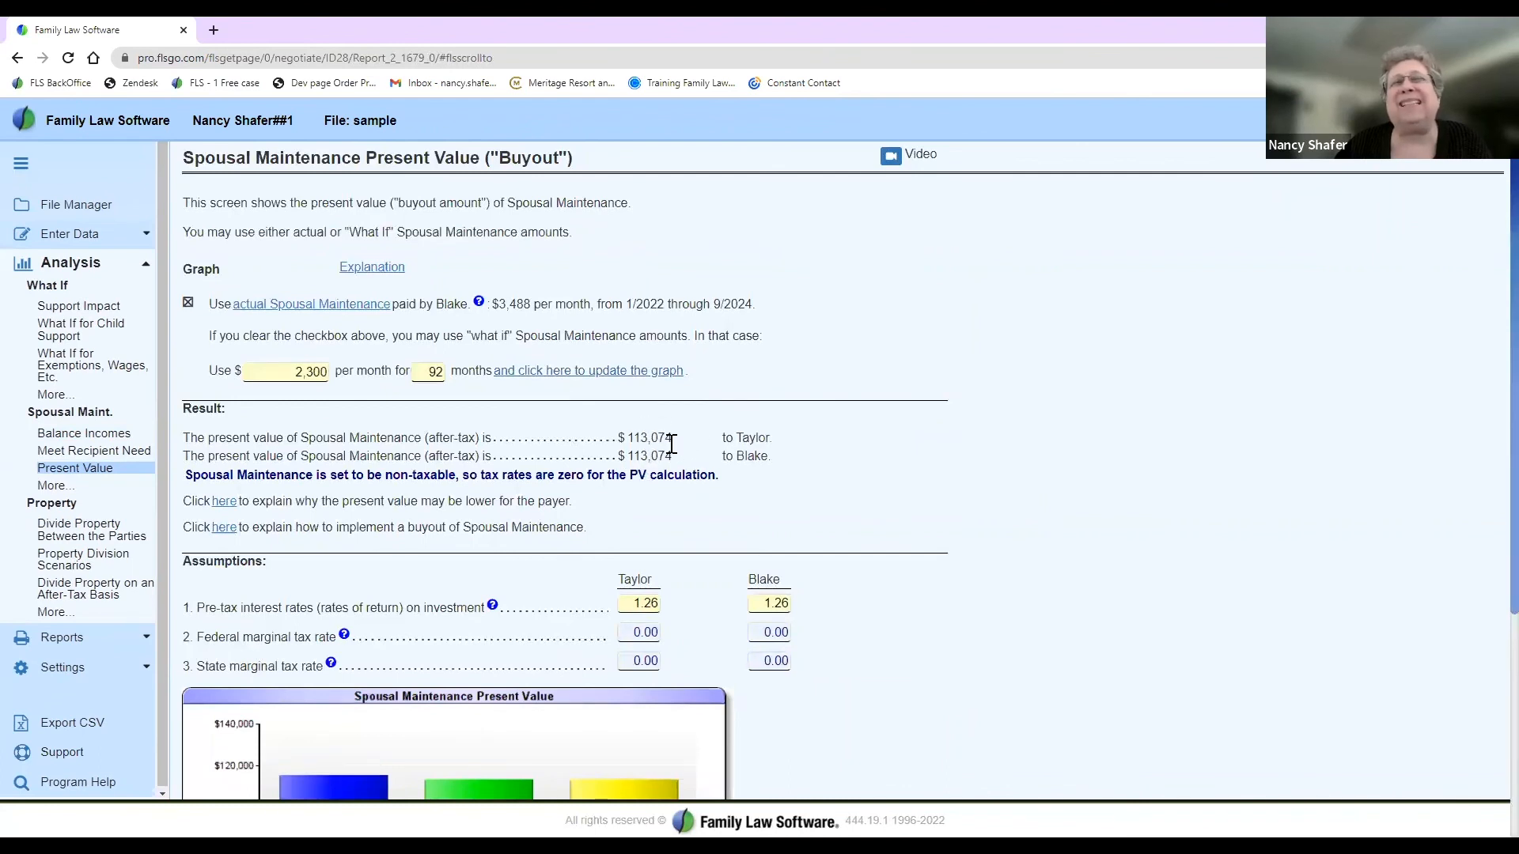
# Step: Set the payer's pre-tax interest rate on investment to 2.00 in the present value assumptions
pyautogui.click(641, 605)
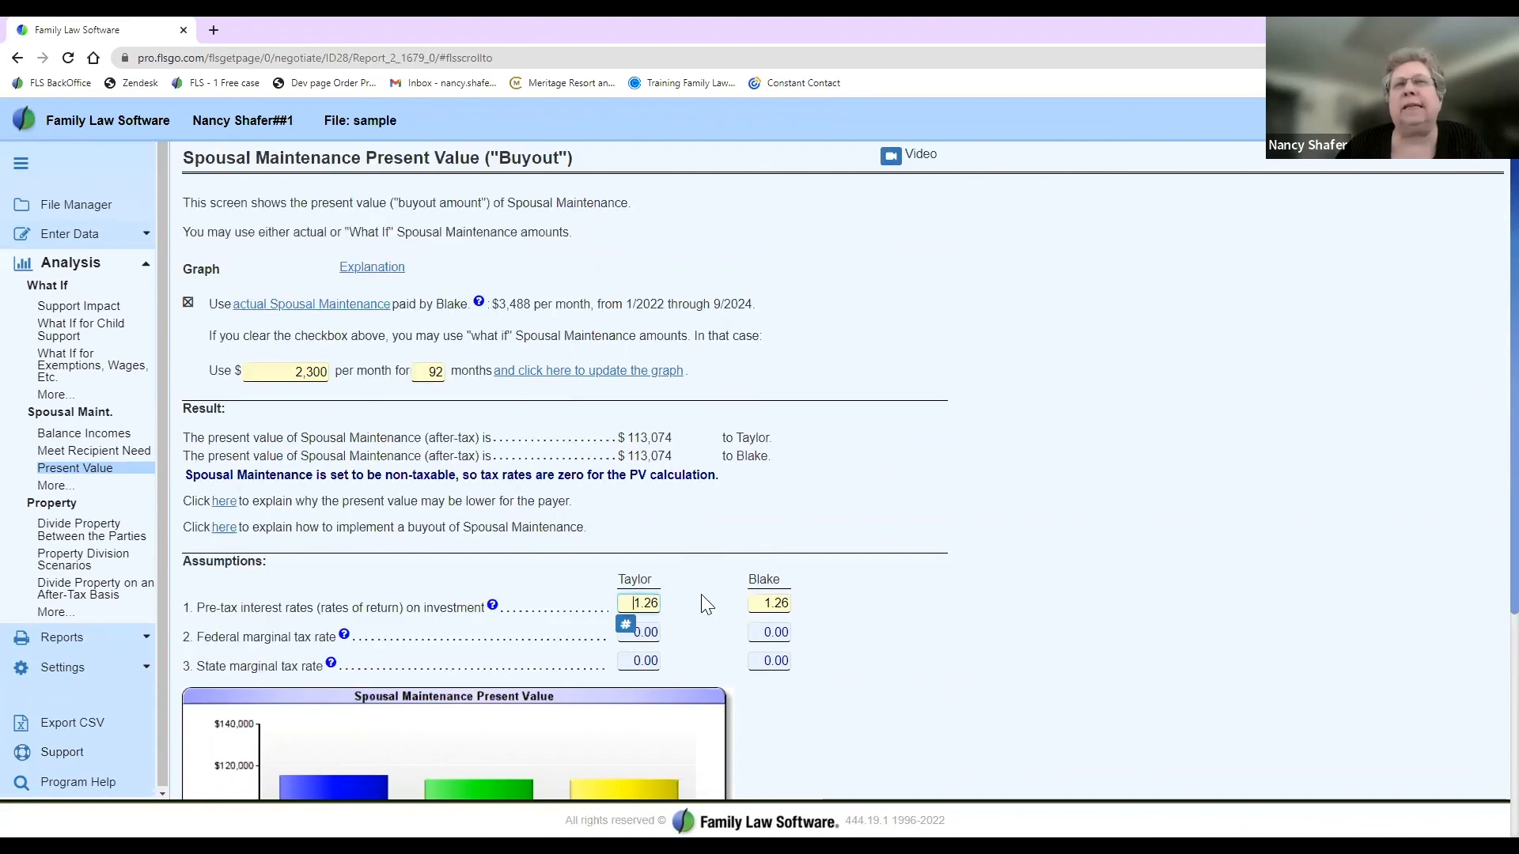
pyautogui.click(764, 599)
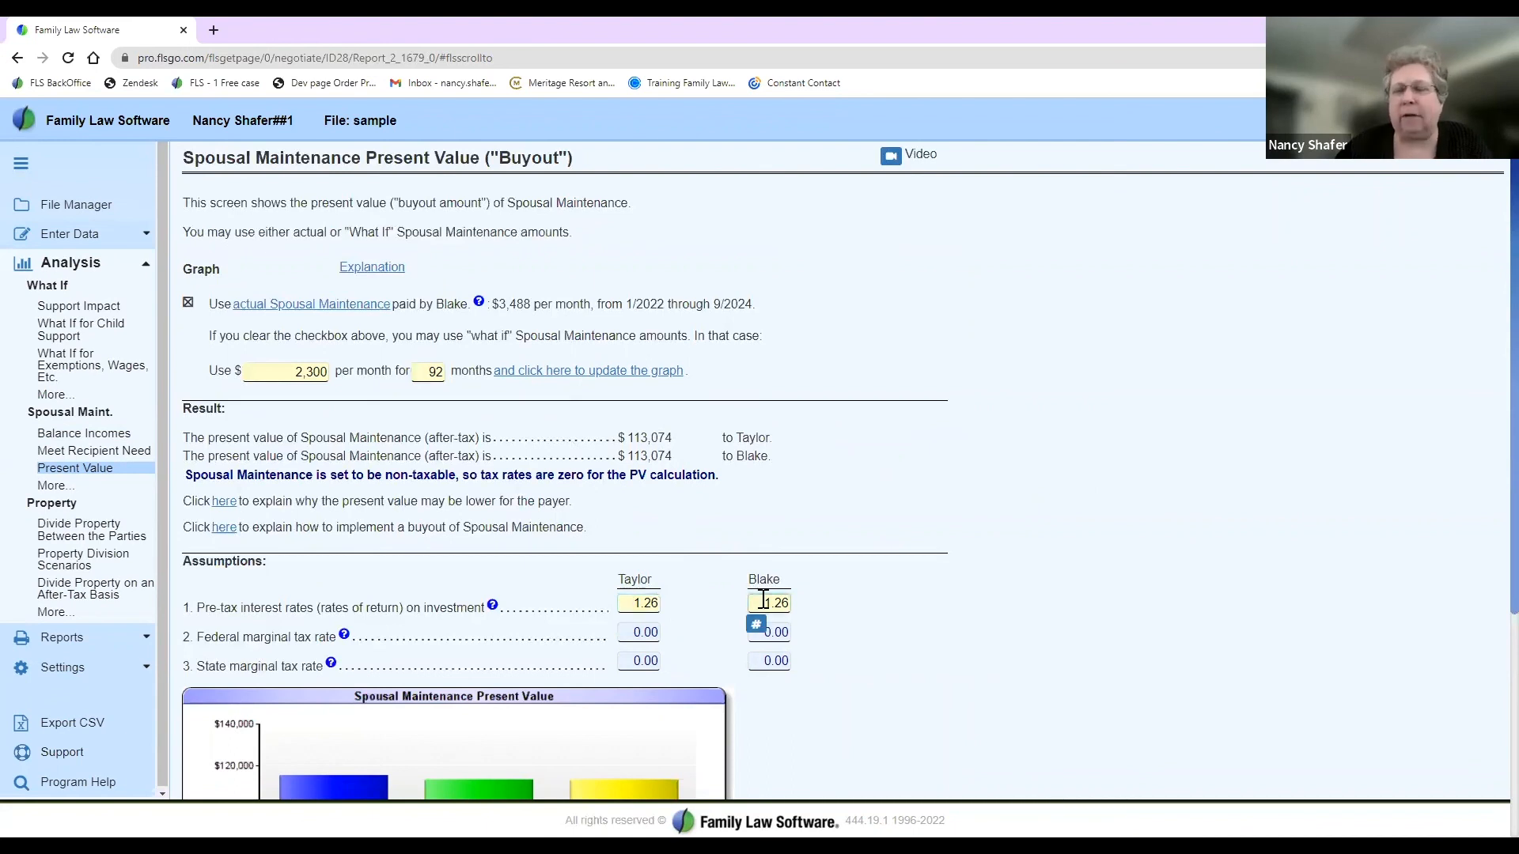
pyautogui.press('Delete')
pyautogui.press('Delete')
pyautogui.press('Delete')
pyautogui.press('Delete')
pyautogui.write('2')
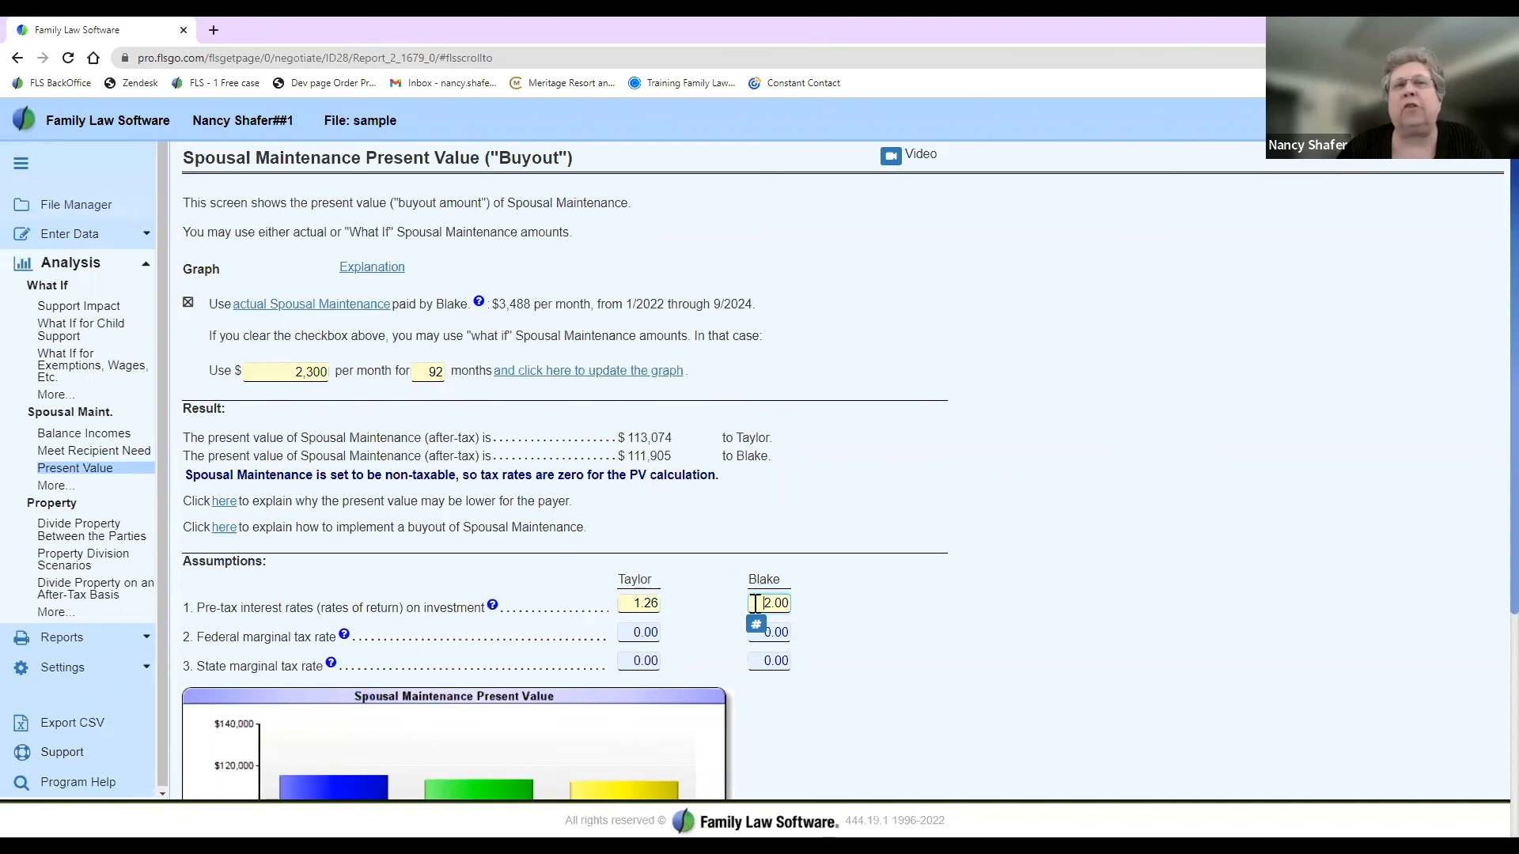
# Step: Set the payer's pre-tax interest rate on investment back to 1.26
pyautogui.press('Delete')
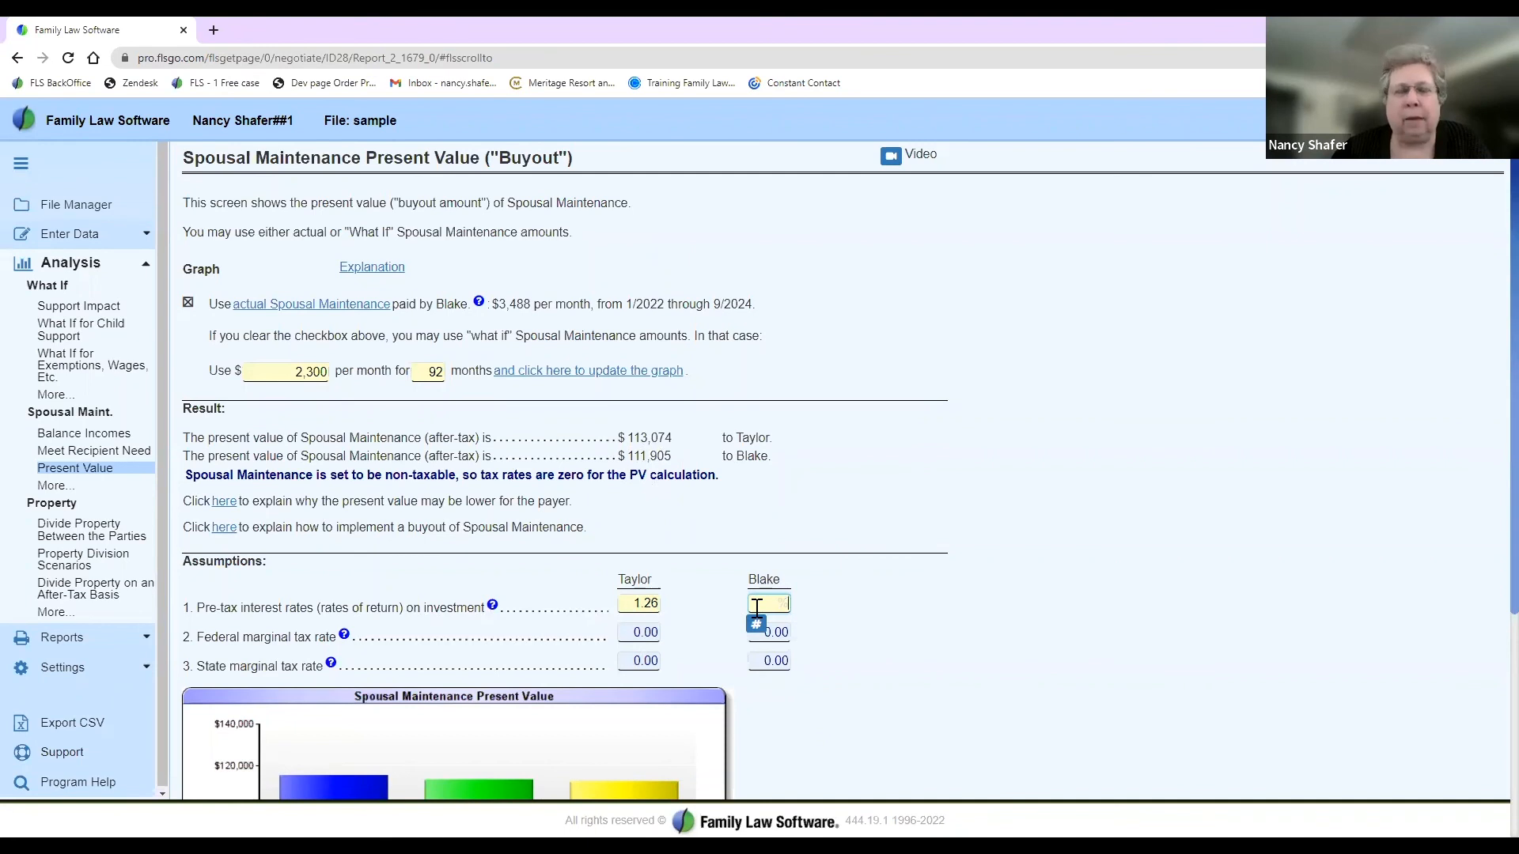
pyautogui.write('1.2')
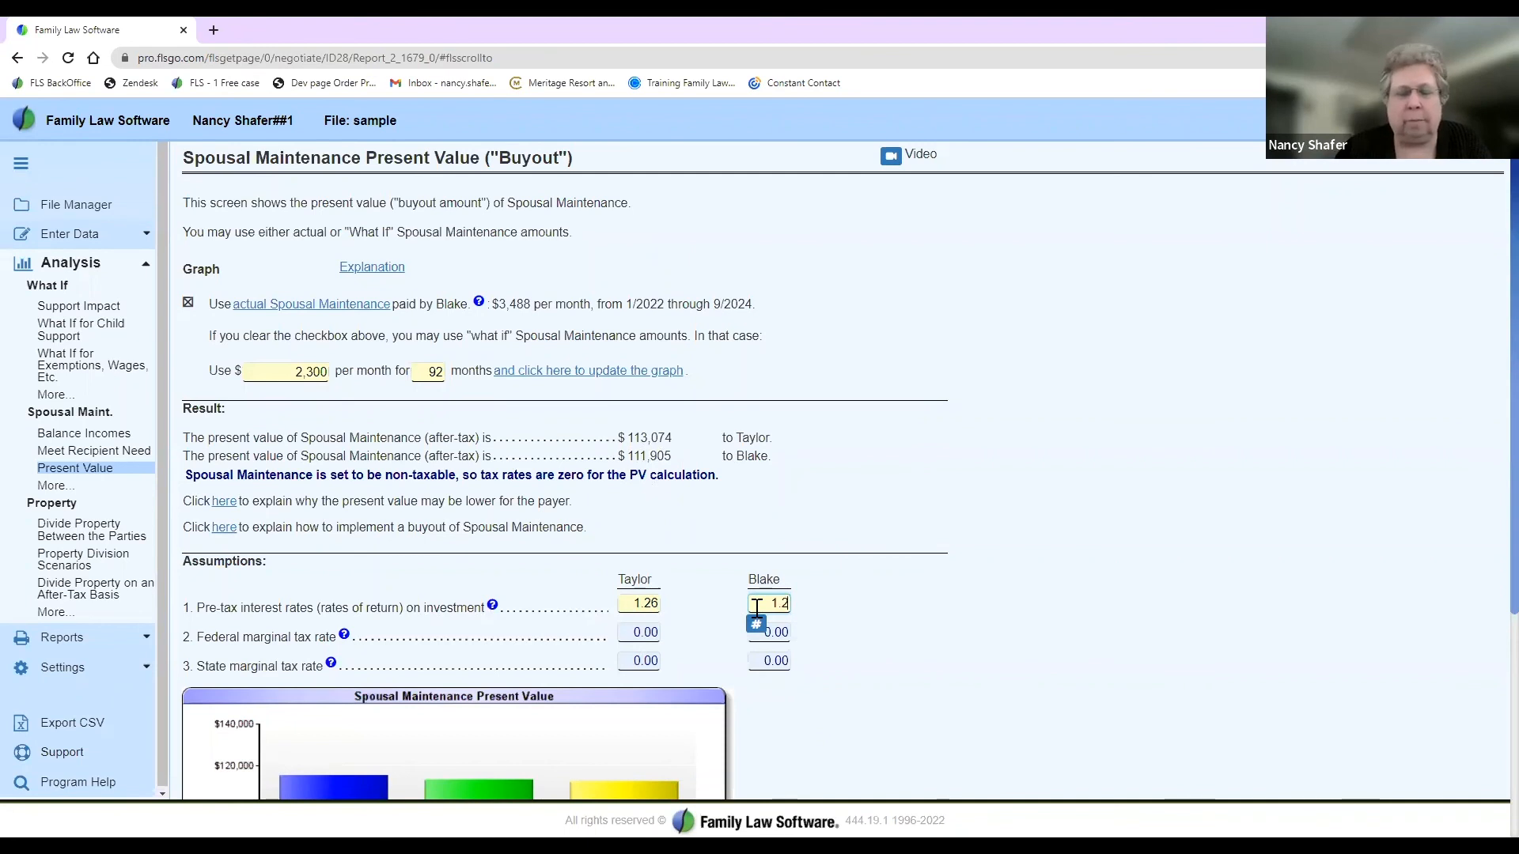
pyautogui.write('5')
pyautogui.press('BackSpace')
pyautogui.write('6')
pyautogui.press('Tab')
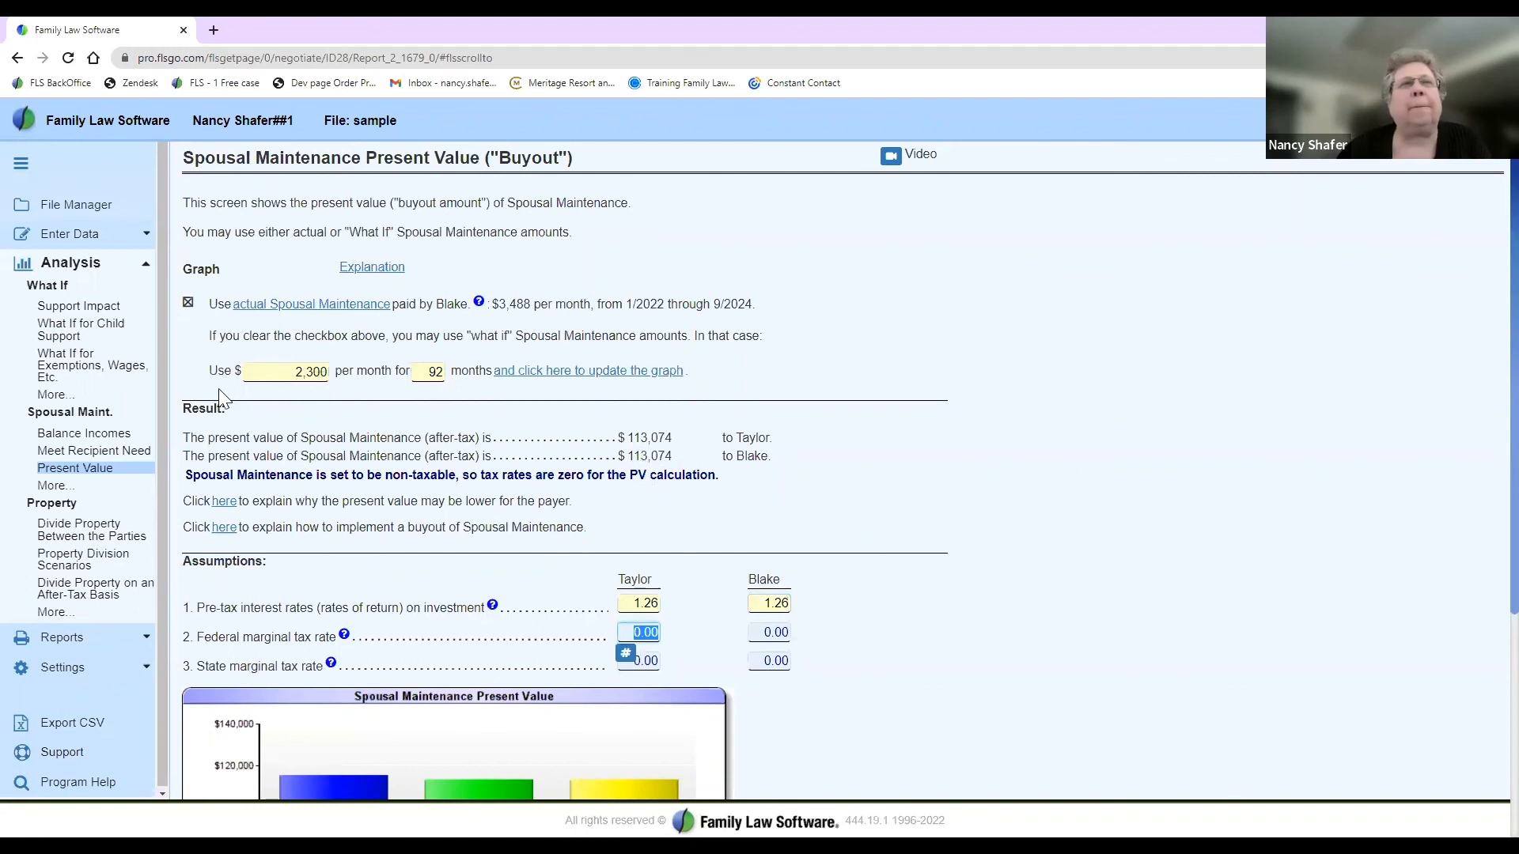